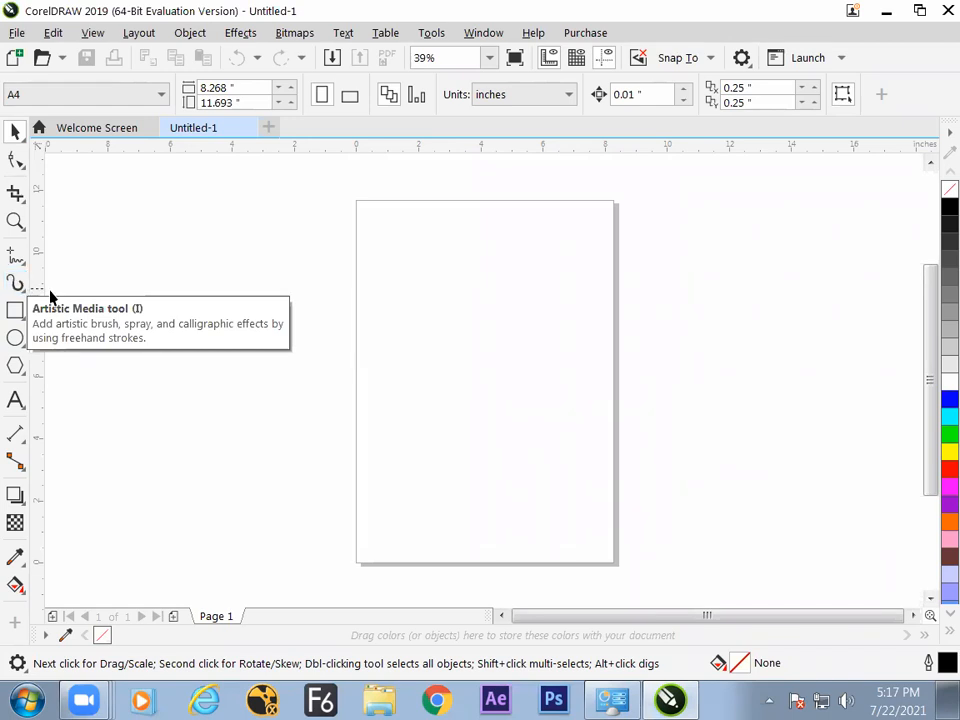
Paint trial freehand strokes with the Artistic Media brush beside and on the page, and delete all of them.
left_click(17, 284)
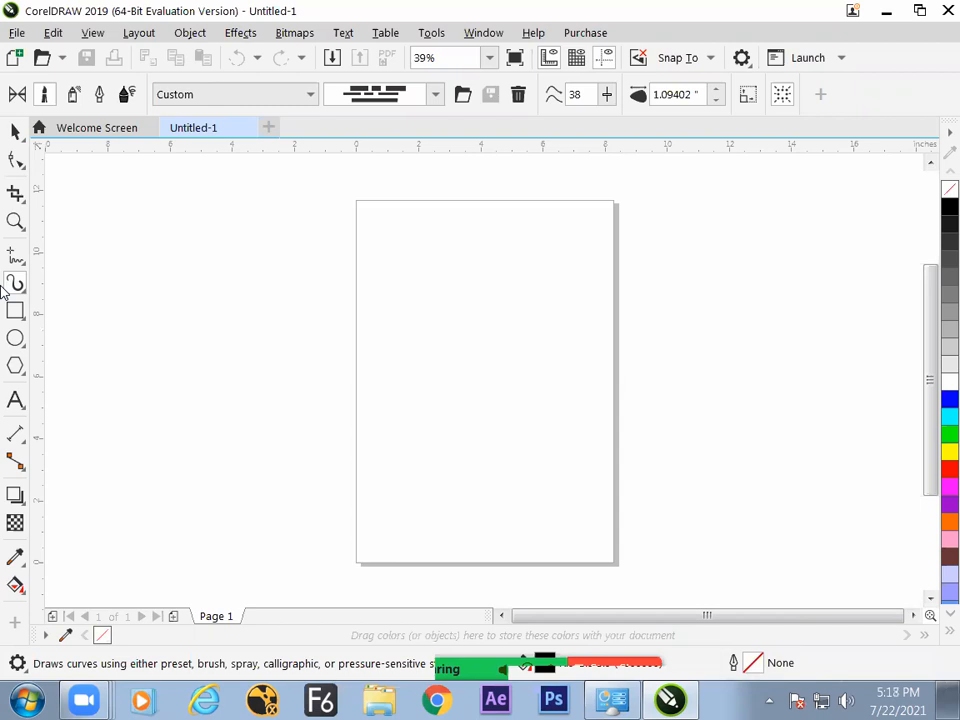
left_click_drag(308, 491, 325, 464)
left_click_drag(343, 390, 415, 397)
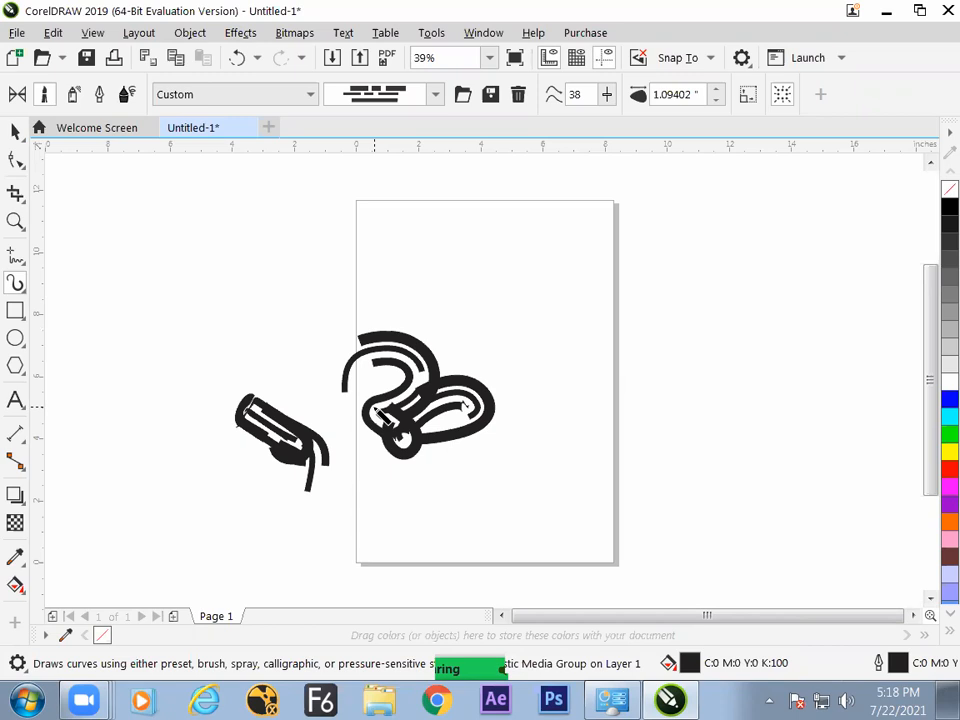
mouse_move(406, 368)
left_mouse_down()
mouse_move(456, 420)
mouse_move(455, 450)
left_mouse_up()
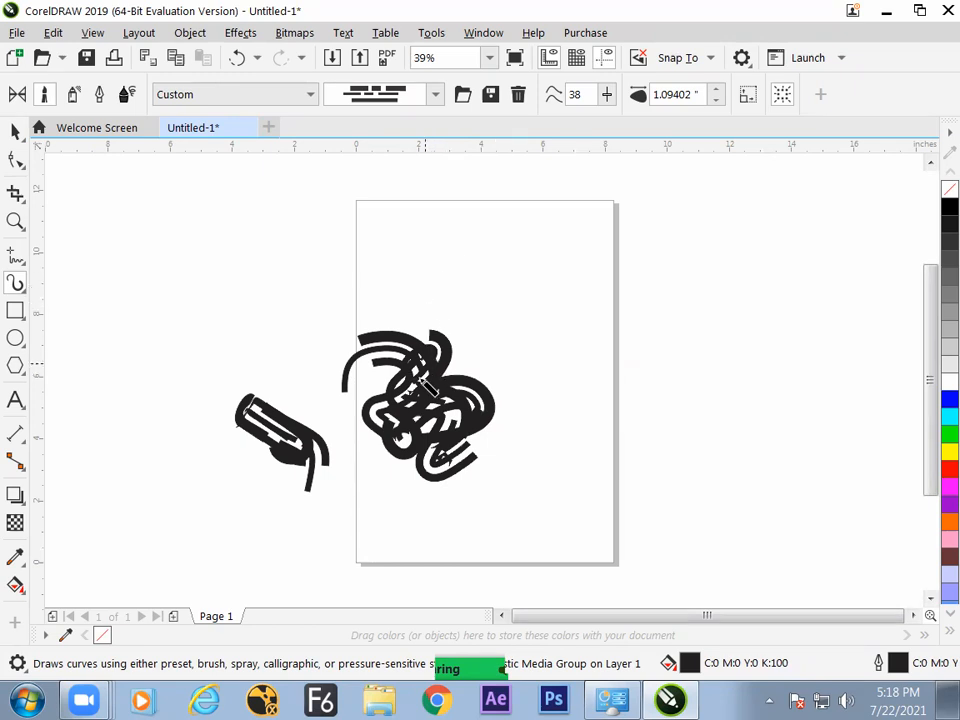
key("ctrl+a")
key("Delete")
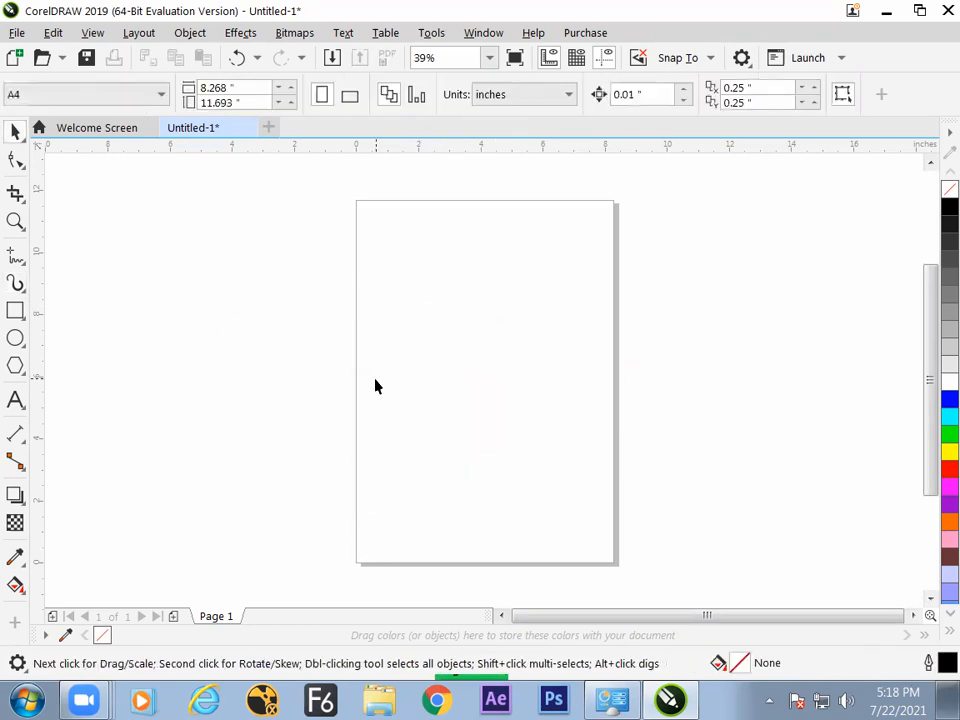
Activate the Artistic Media tool, and open the recent workbook COREL EXCEL.xlsx in Microsoft Excel.
left_click(20, 286)
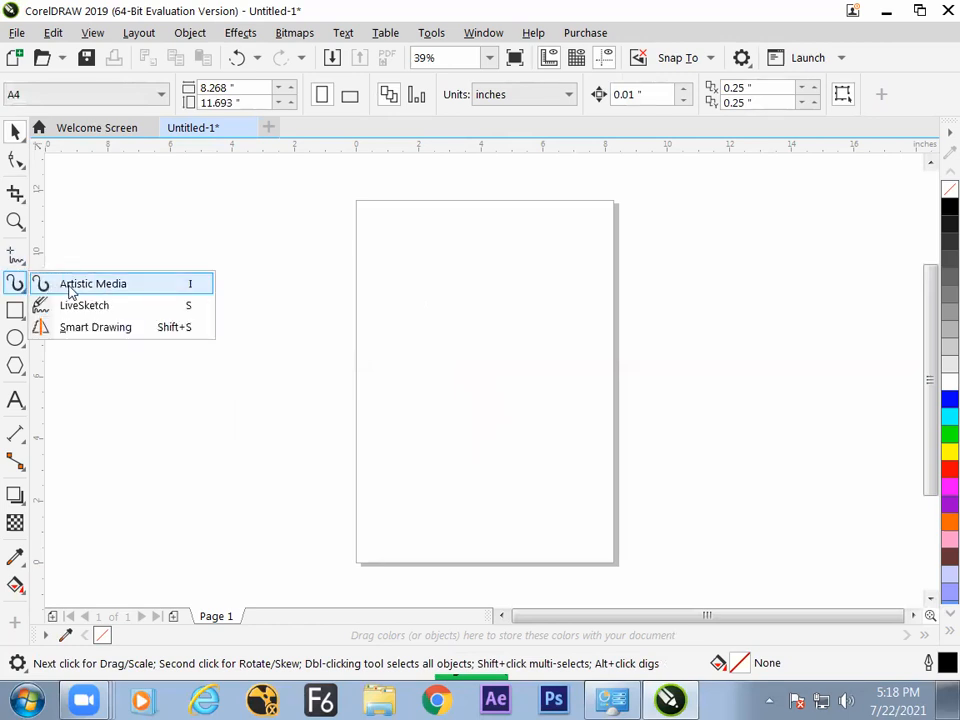
left_click(72, 288)
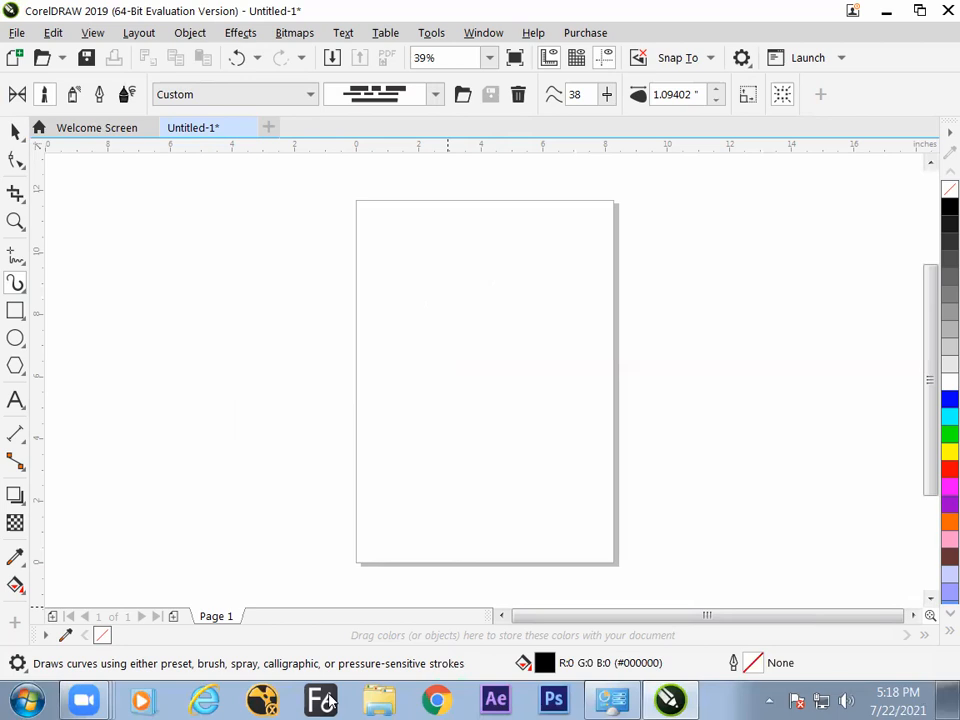
key("super+d")
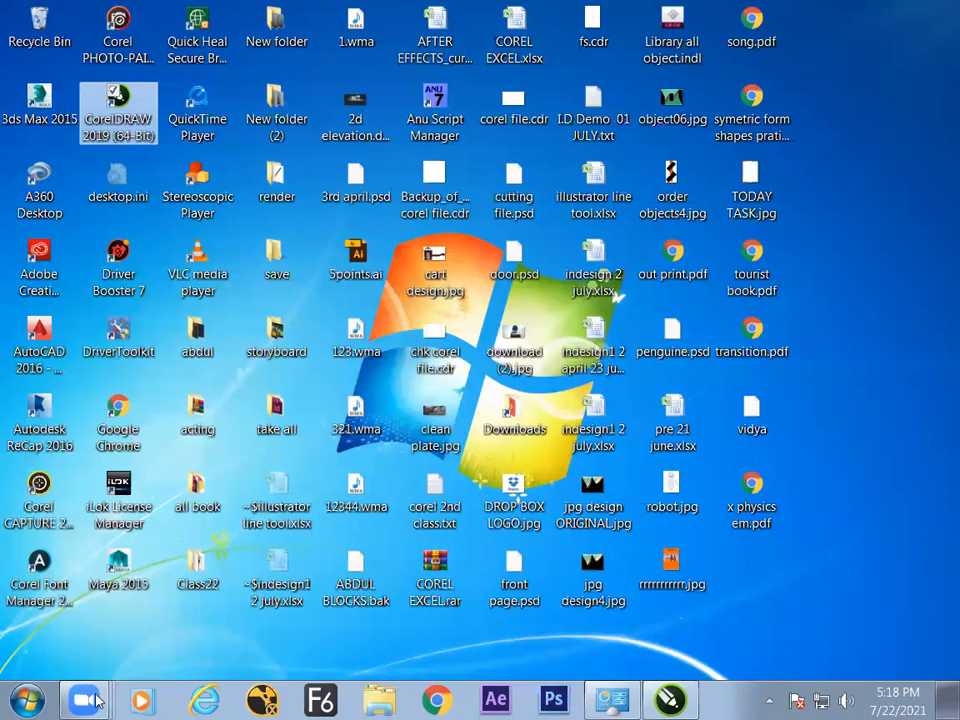
left_click(27, 700)
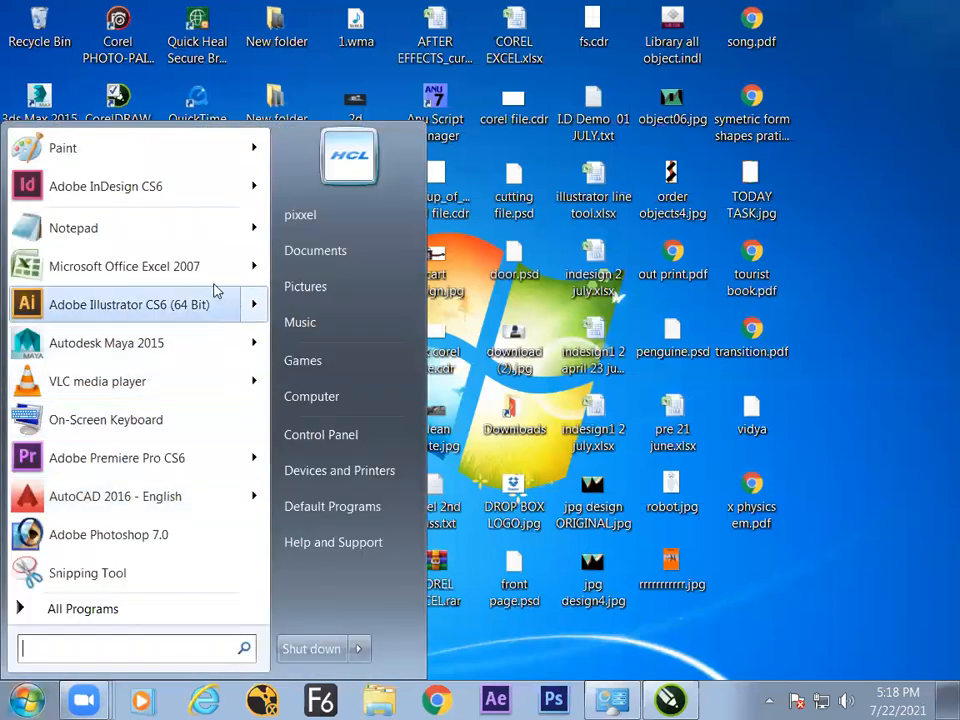
mouse_move(249, 266)
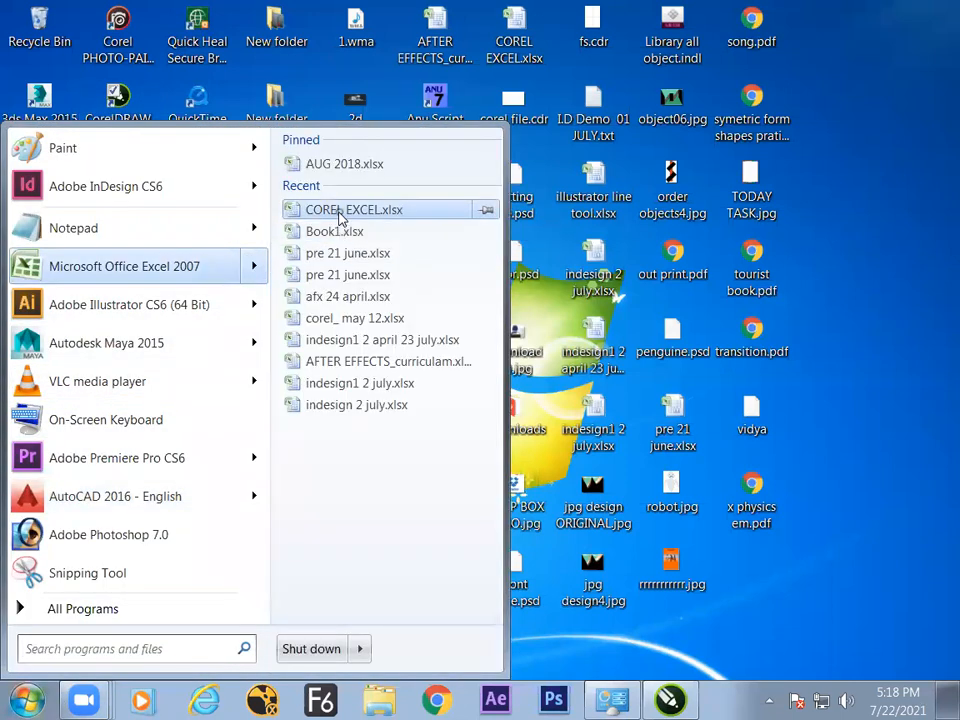
left_click(337, 214)
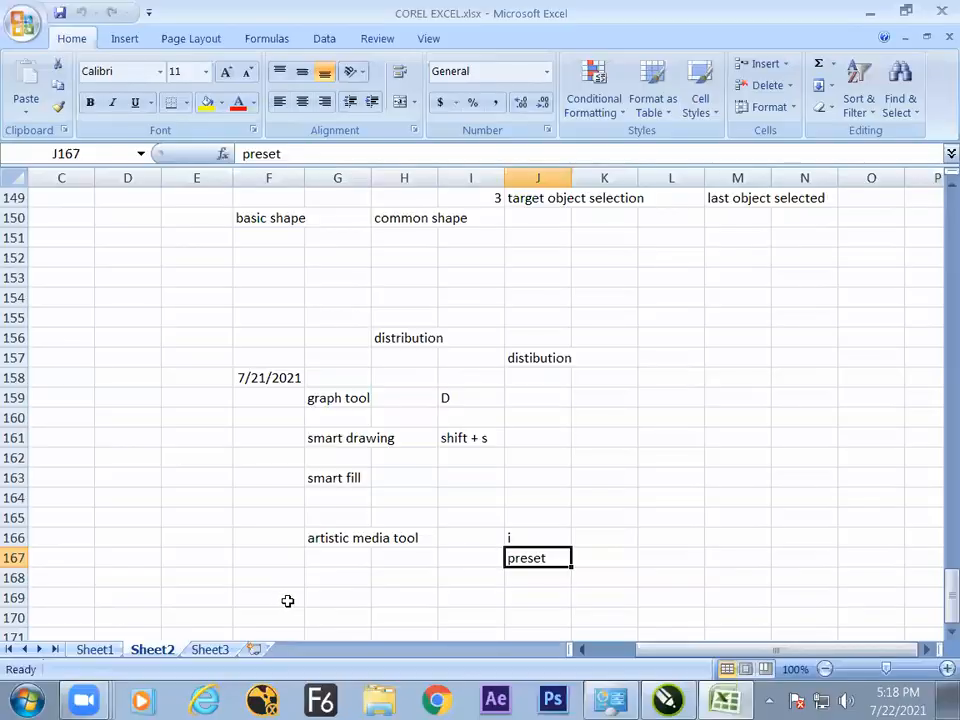
Enter the date 7/22/2021 in cell F169 of Sheet2, below the artistic media tool notes.
left_click(279, 600)
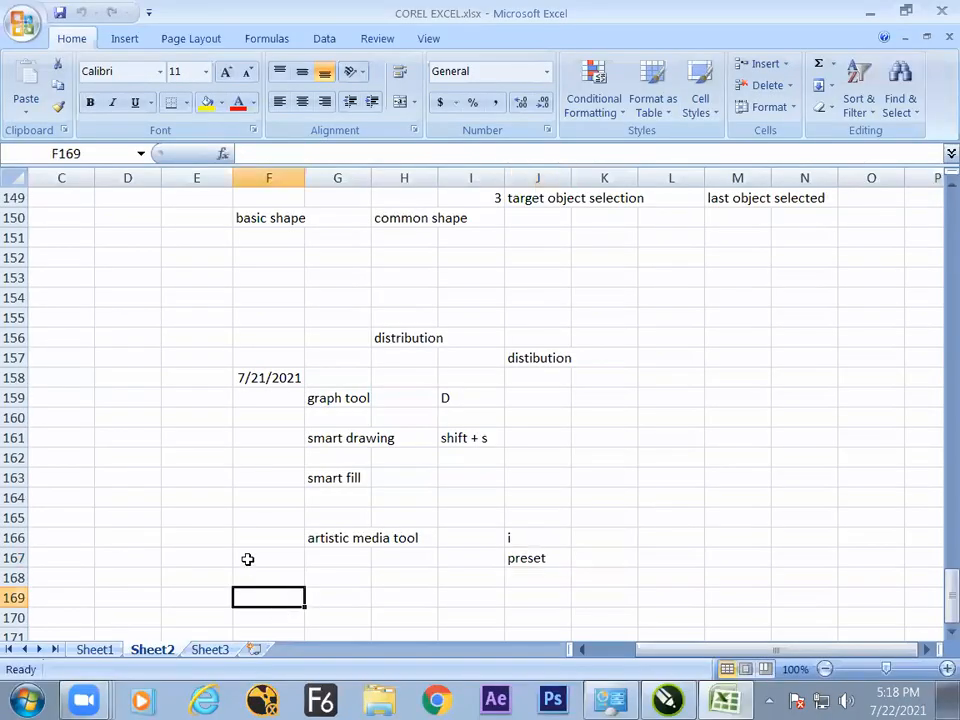
key("ctrl+semicolon")
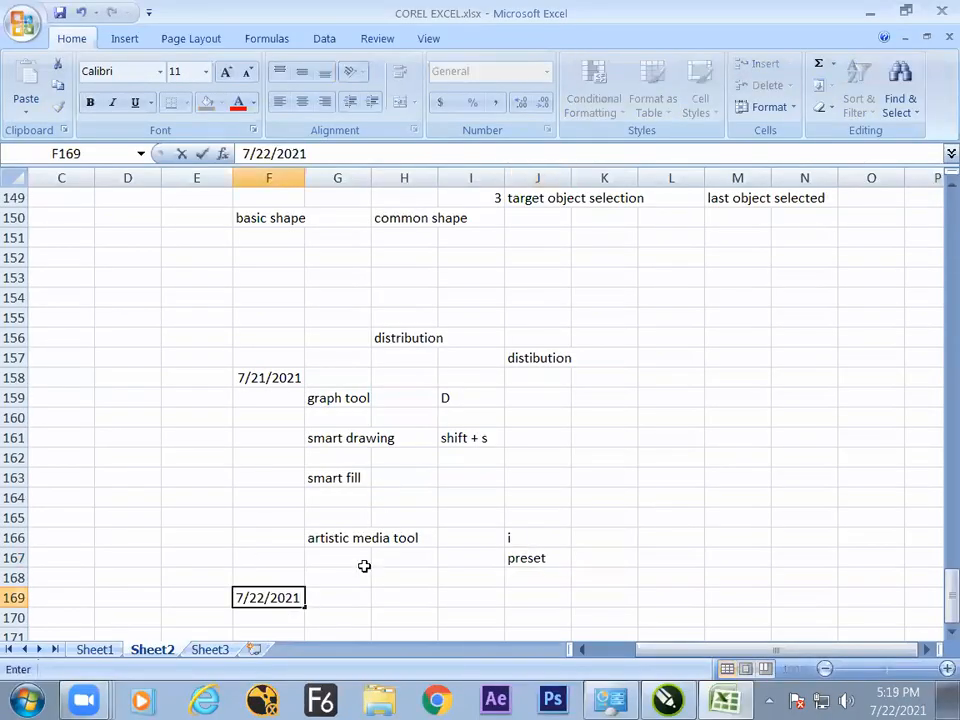
left_click(349, 596)
key("Down")
key("Down")
key("Down")
key("Down")
key("Down")
key("Down")
key("Down")
key("Down")
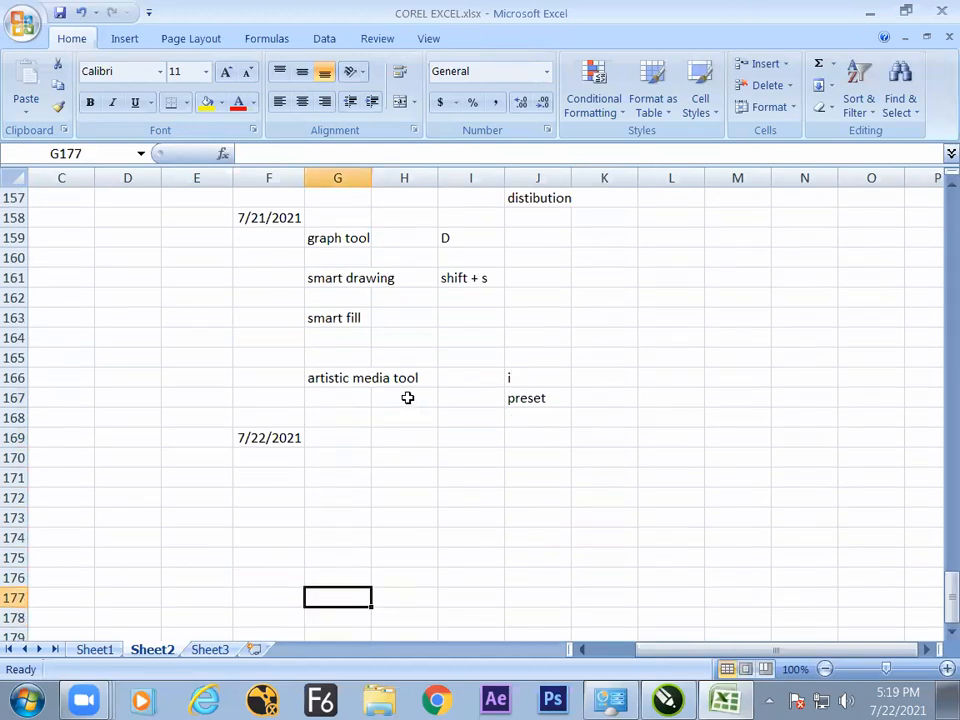
left_click(518, 397)
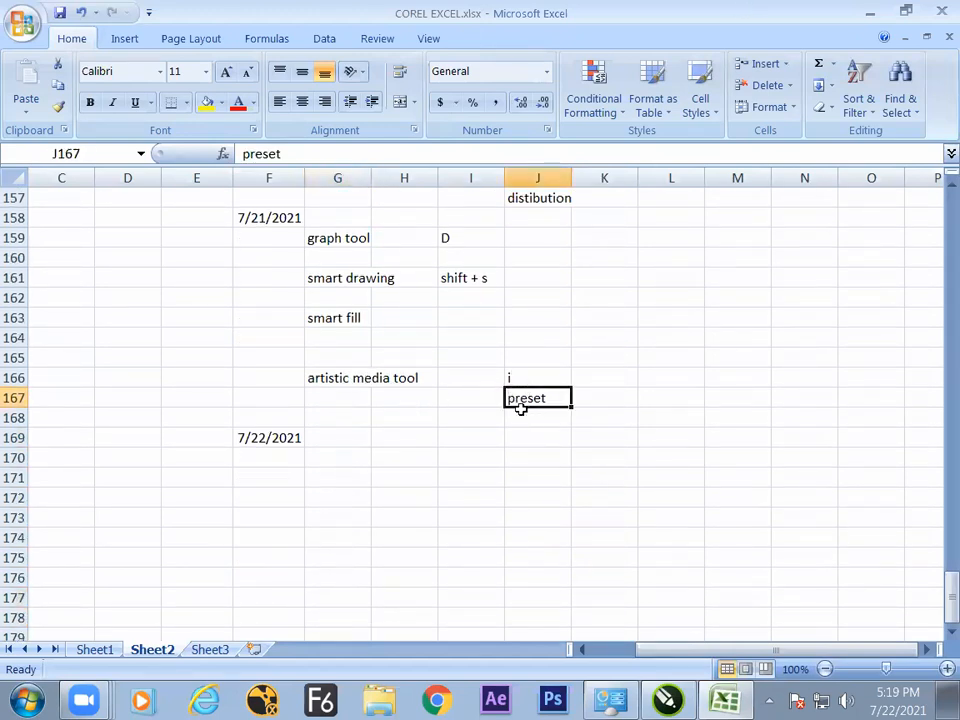
left_click(345, 380)
Switch to CorelDRAW and paint two long wavy strokes across the page with the custom Artistic Media brush.
key("alt+Tab")
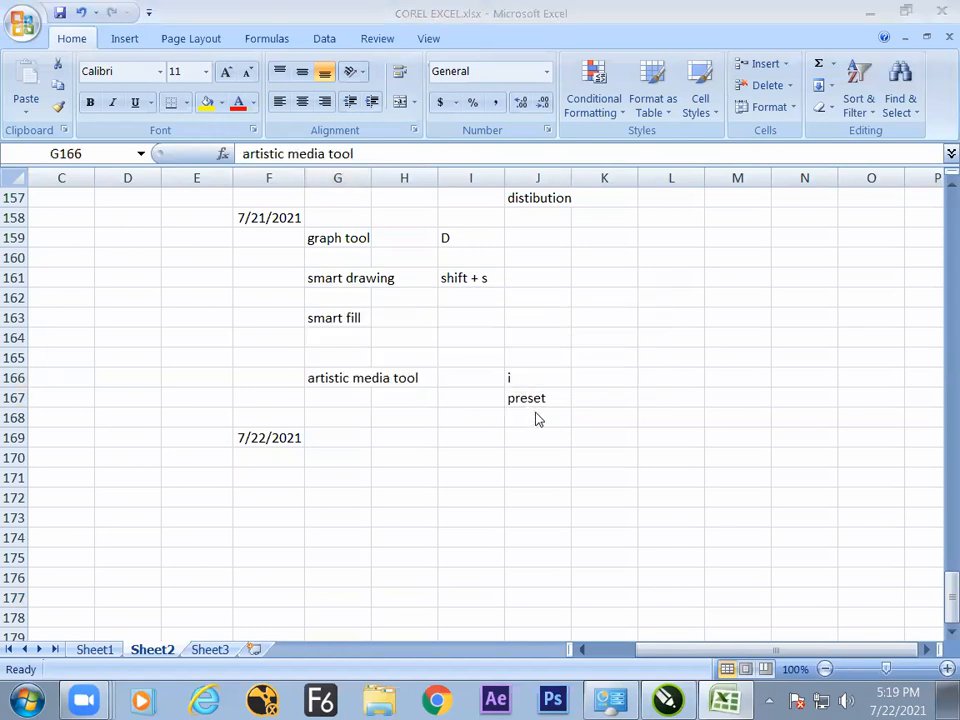
left_click(667, 700)
left_click(20, 287)
left_click(72, 283)
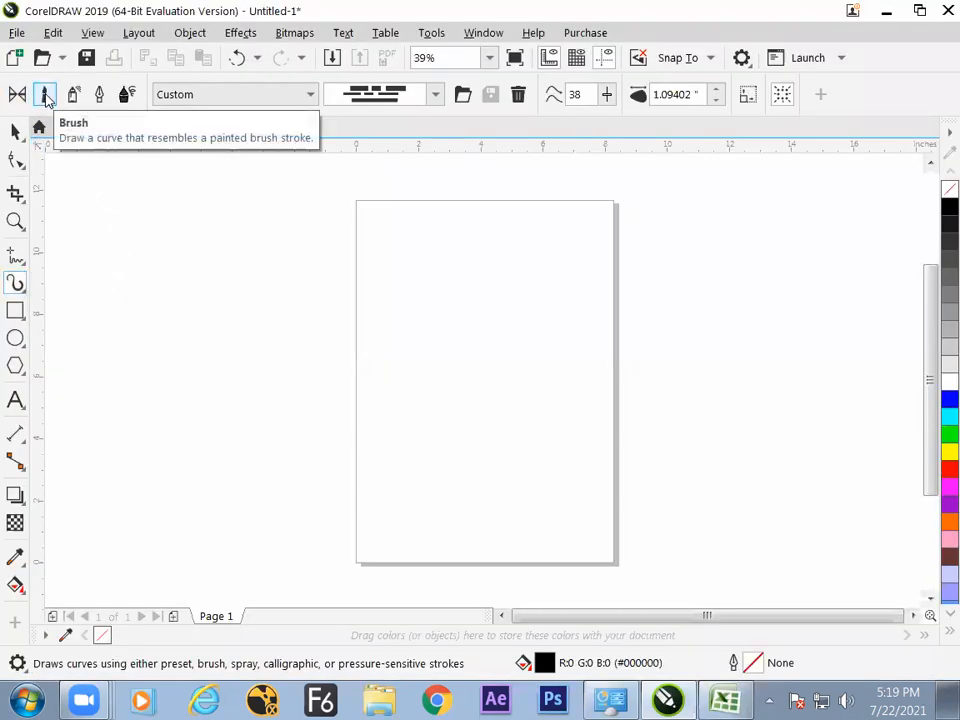
mouse_move(199, 366)
left_mouse_down()
mouse_move(223, 283)
mouse_move(377, 336)
mouse_move(574, 296)
mouse_move(662, 293)
left_mouse_up()
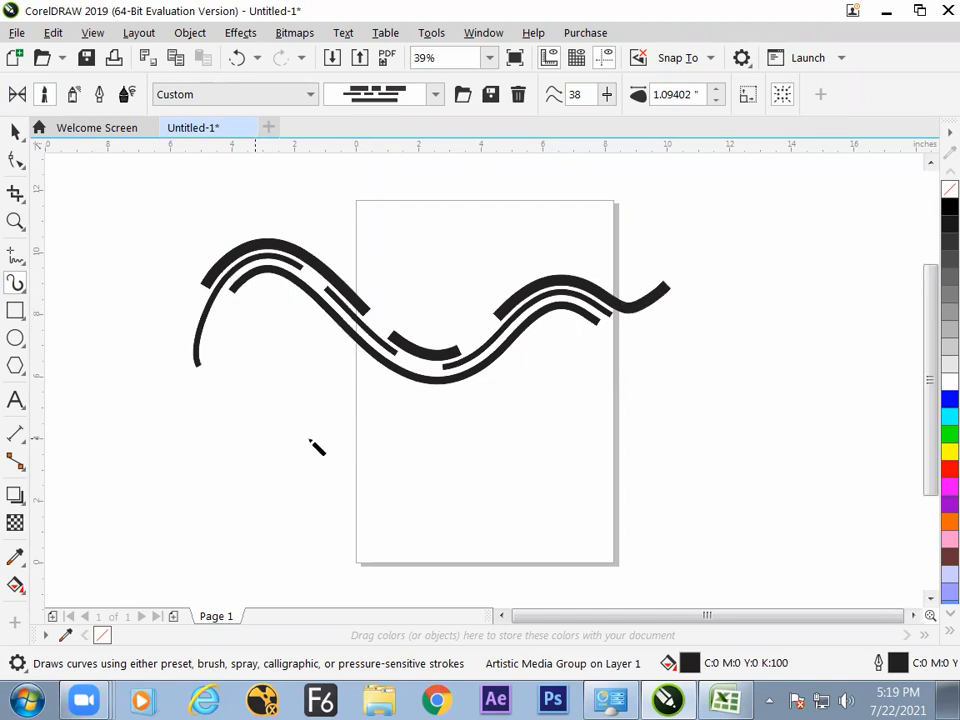
mouse_move(210, 474)
left_mouse_down()
mouse_move(231, 392)
mouse_move(340, 415)
mouse_move(680, 452)
mouse_move(695, 422)
left_mouse_up()
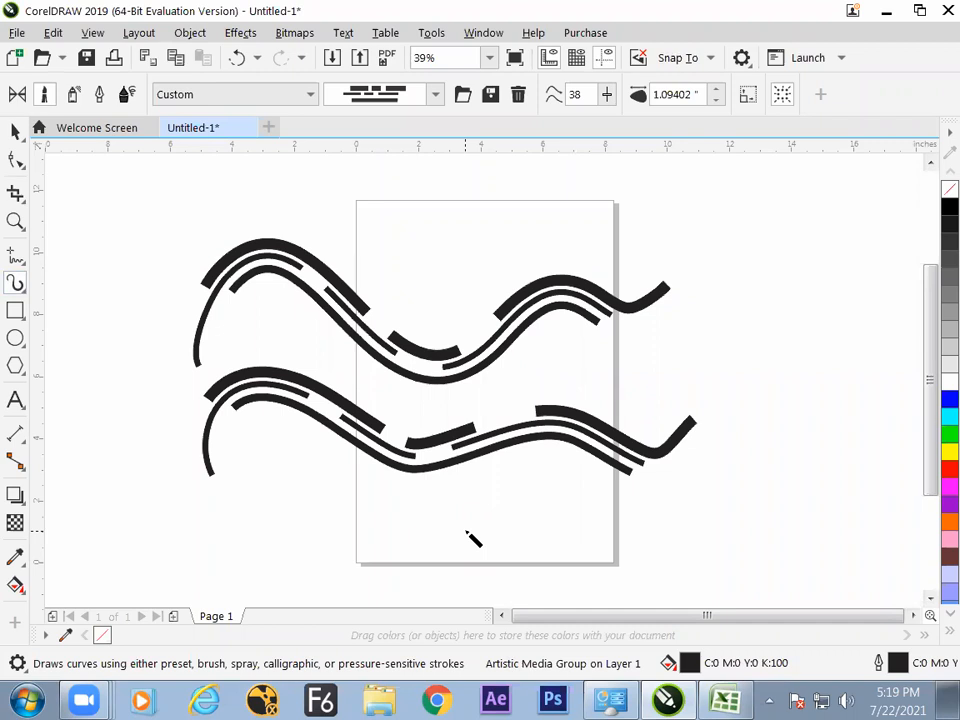
Switch to Excel and enter "how to creat out own brush in corel through artistic media tool" in cell G171.
key("alt+Tab")
left_click(334, 514)
left_click(325, 474)
type("how to")
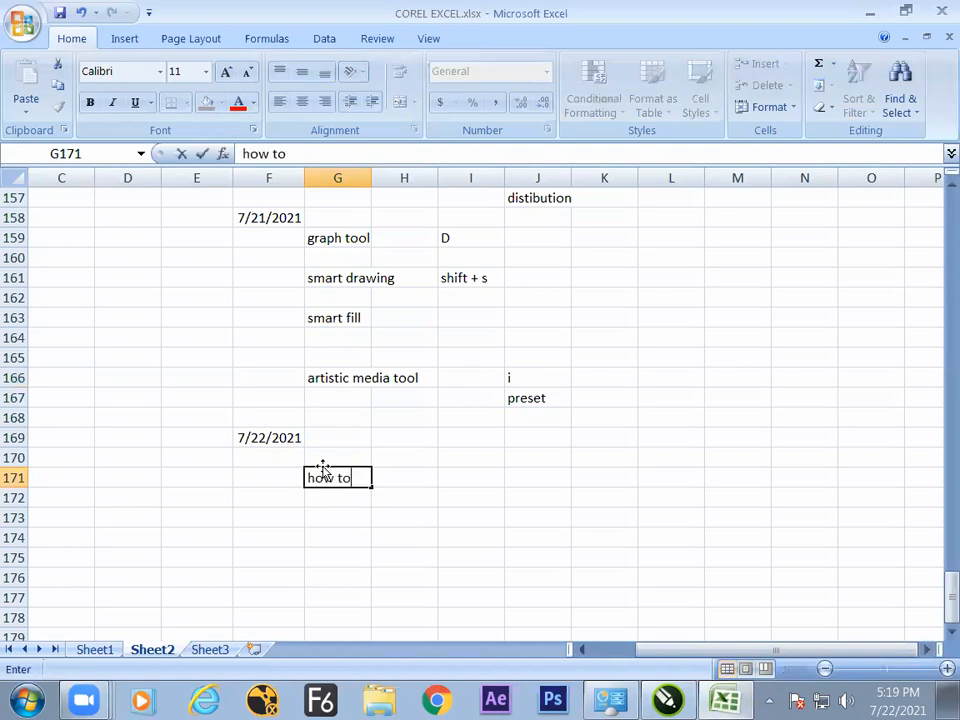
type(" creat out own brush ")
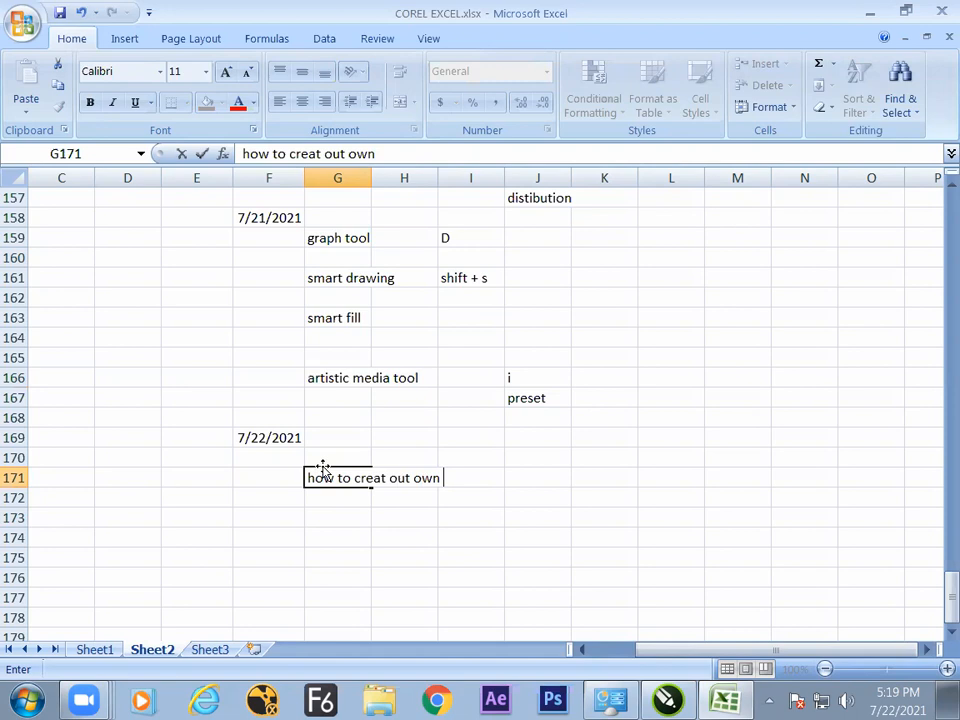
type("in ")
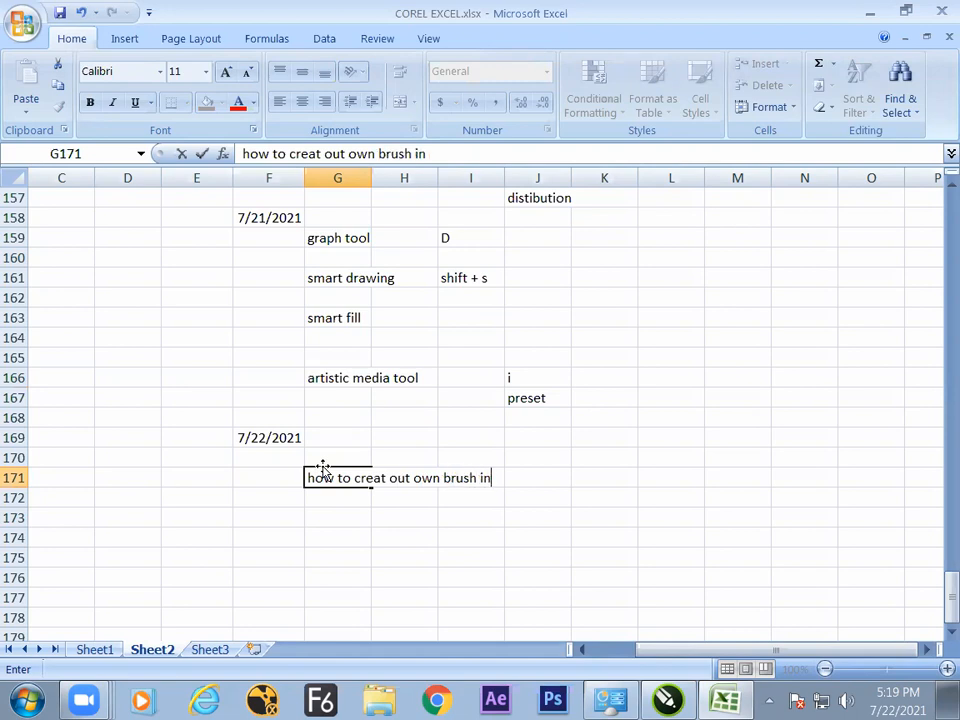
type("corel t")
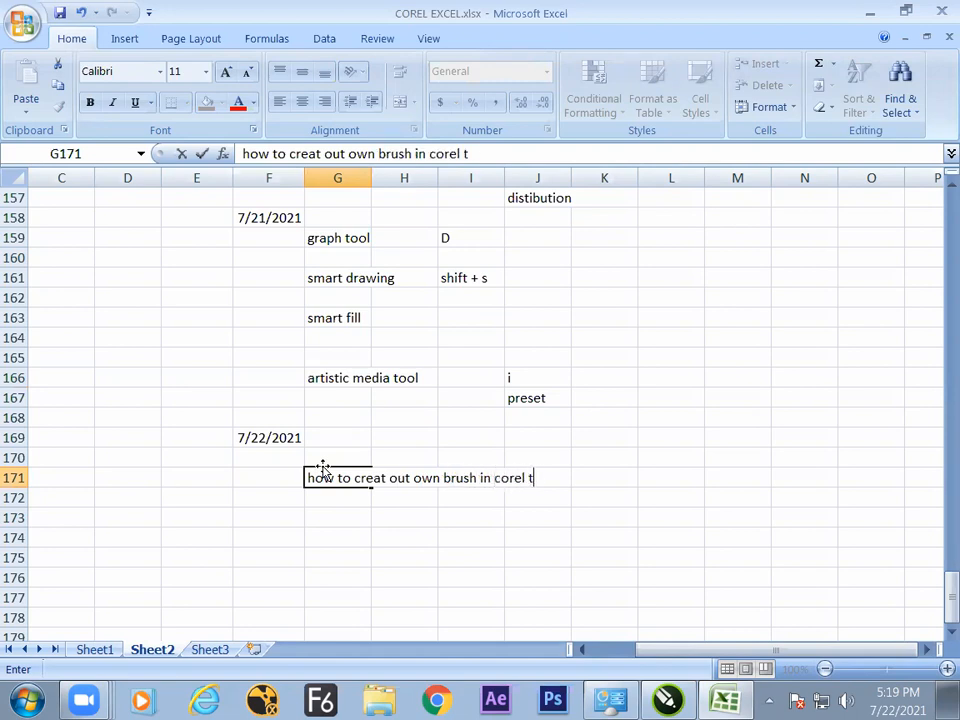
type("hrough ")
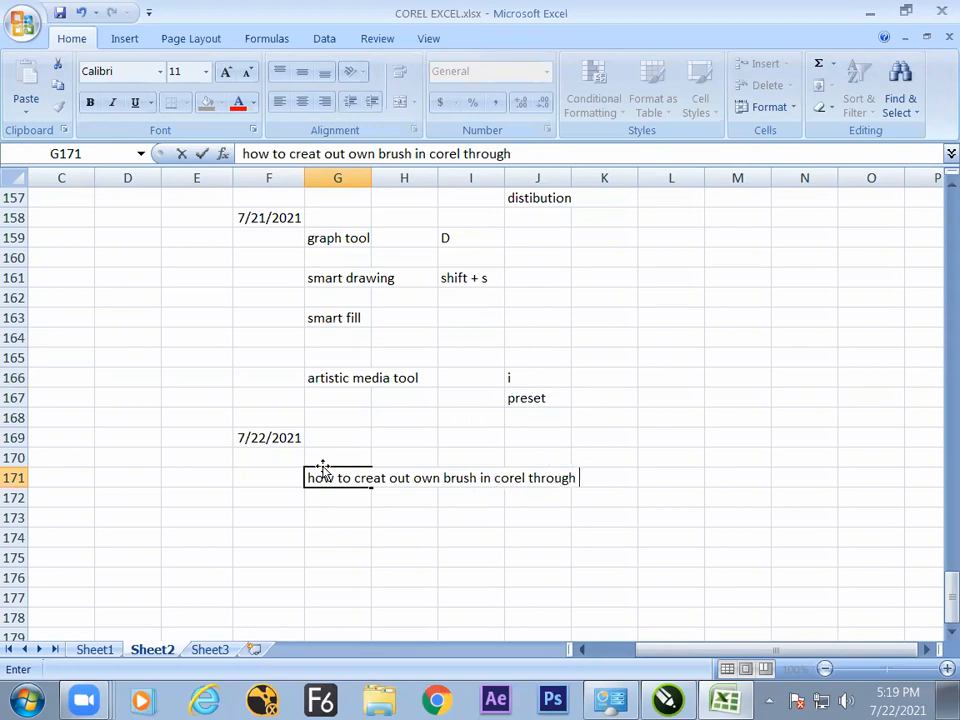
type("artistic ")
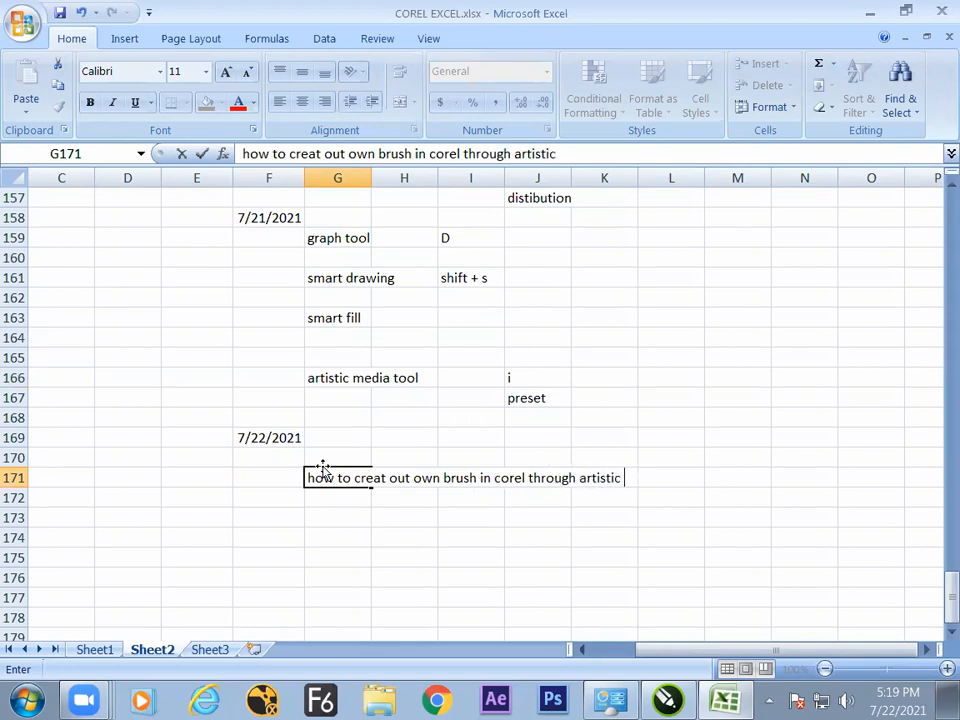
type("media tool")
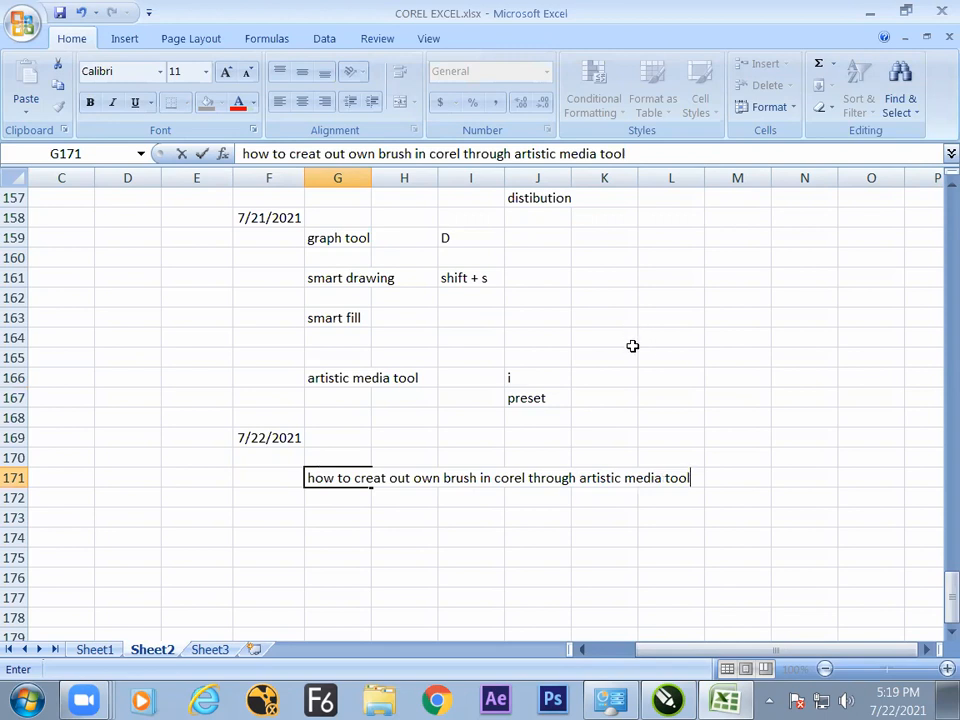
Switch back to CorelDRAW and delete both wavy brush strokes.
key("alt+Tab")
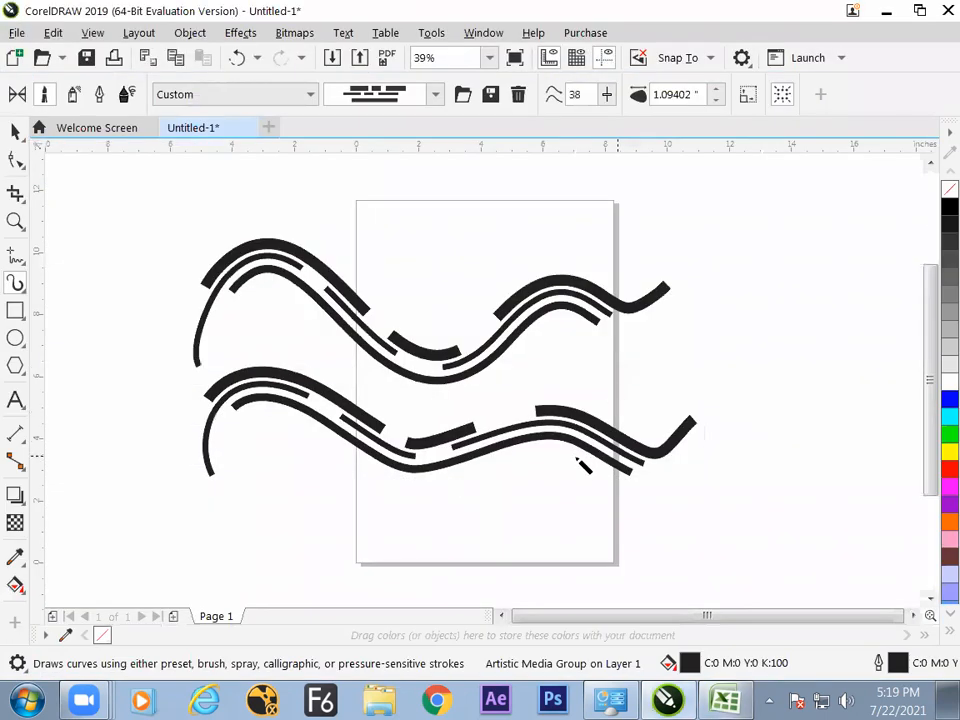
key("ctrl+a")
key("Delete")
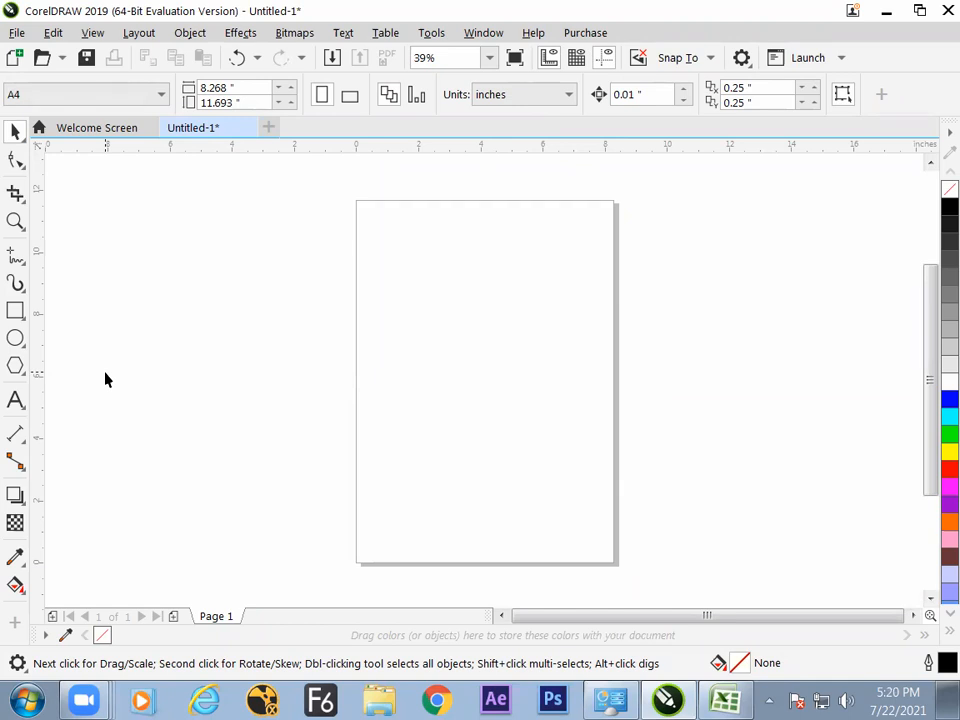
Draw a circle about 4.3 inches across beside the page and apply the red custom Artistic Media brush to it.
left_click(15, 338)
left_click_drag(200, 285, 336, 418)
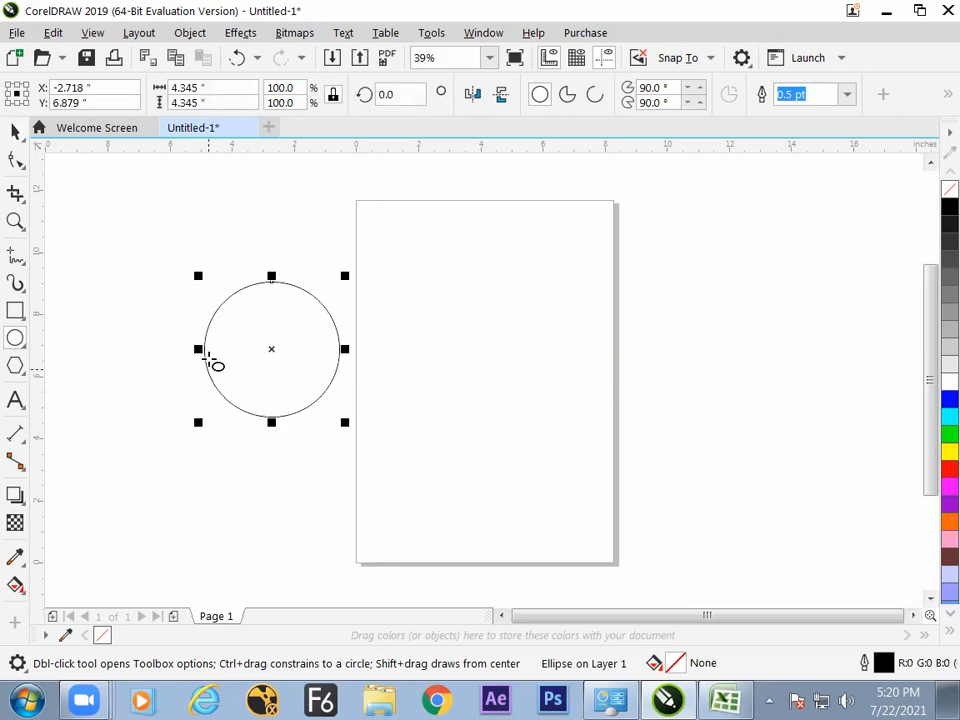
left_click(15, 283)
left_click(362, 95)
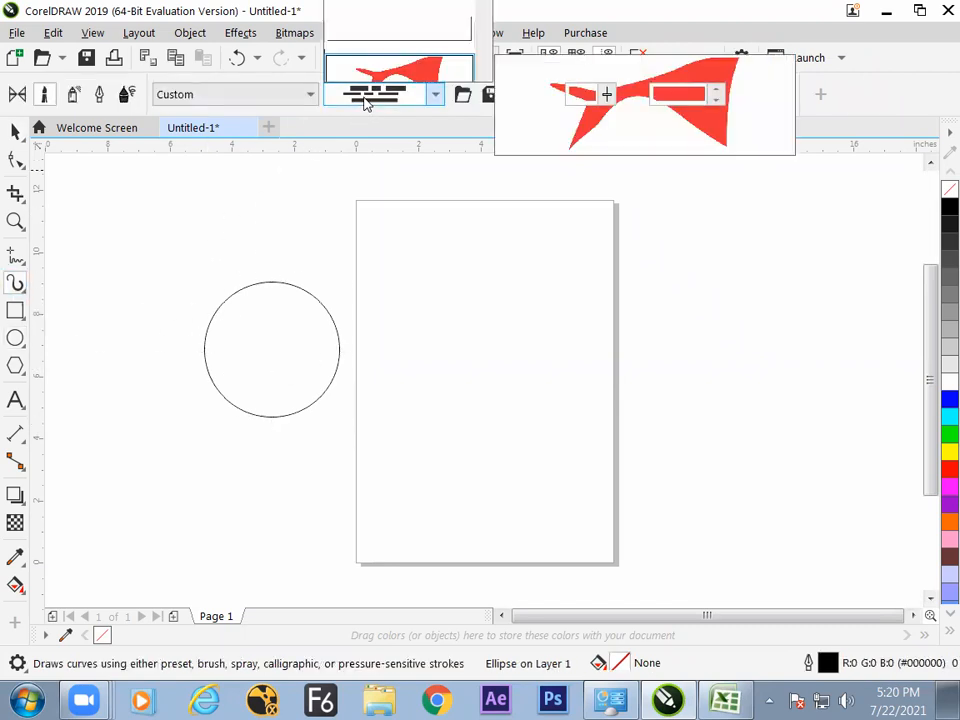
left_click(370, 70)
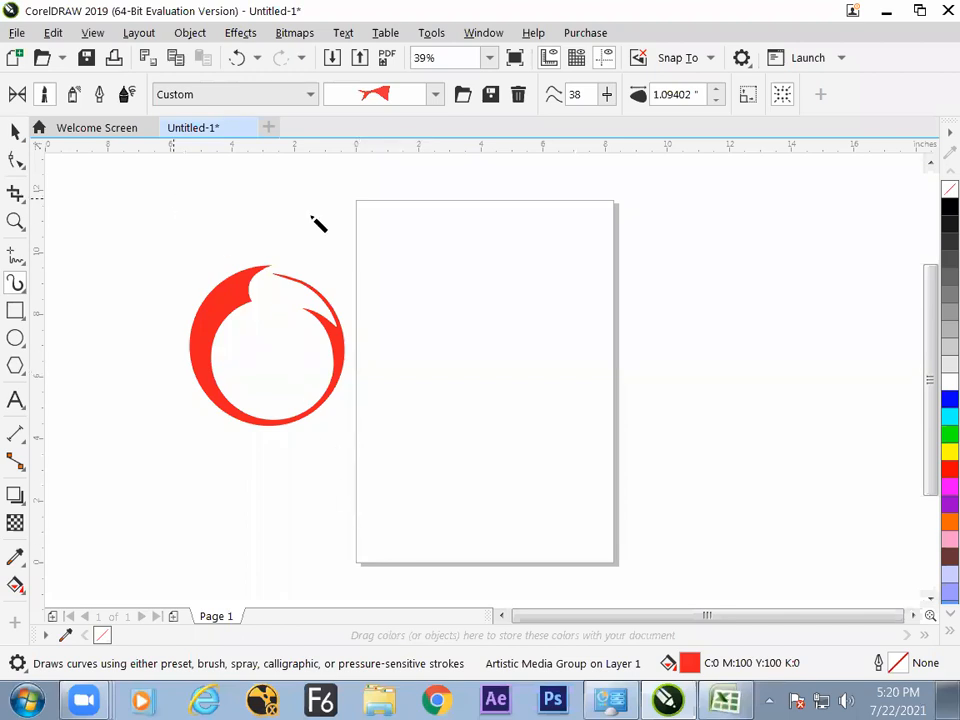
Switch to Chrome and search Google for "firefox mozilla".
left_click(447, 700)
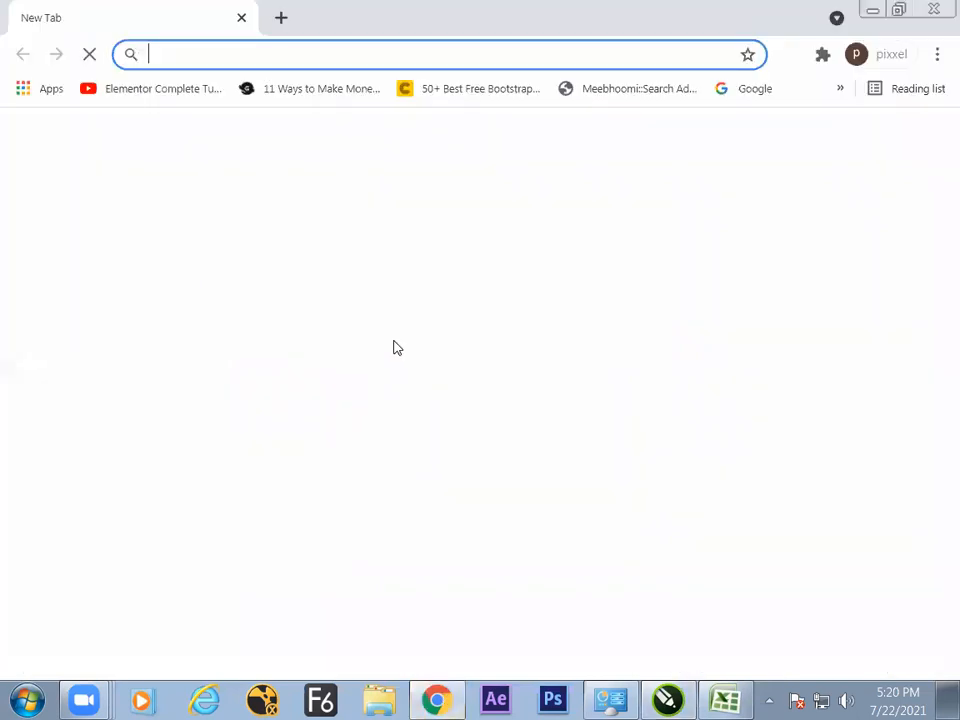
left_click(316, 55)
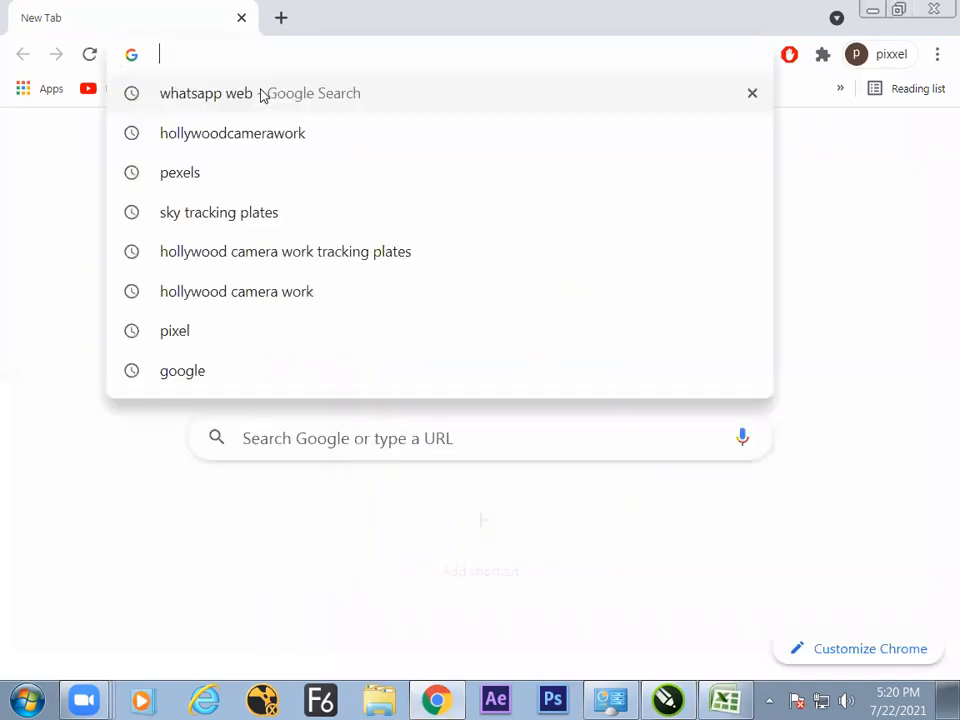
type("firfox")
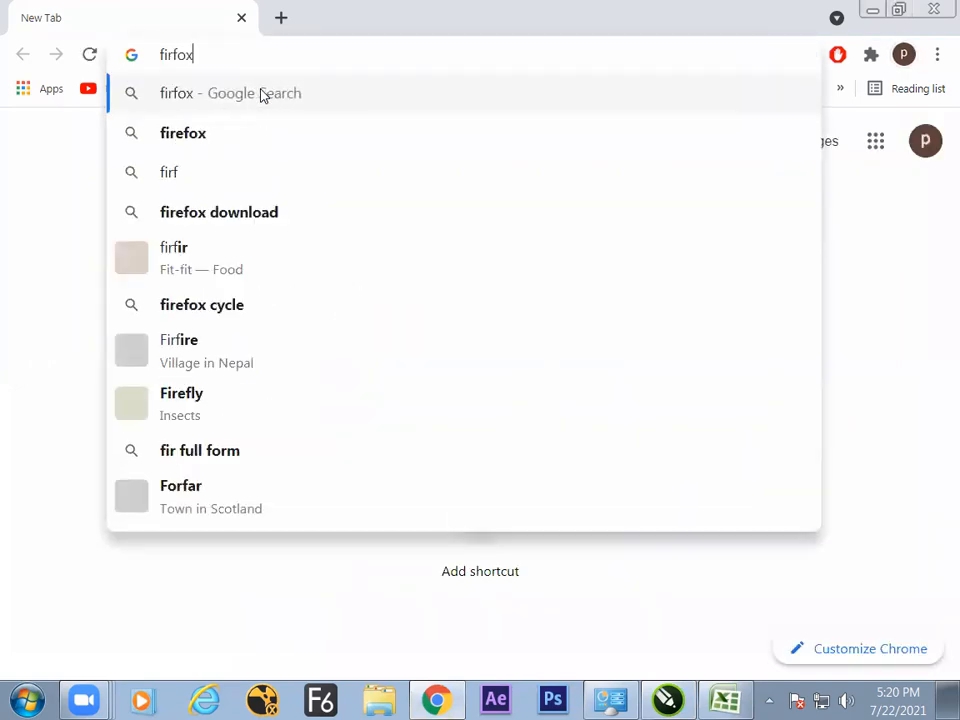
type(" mor")
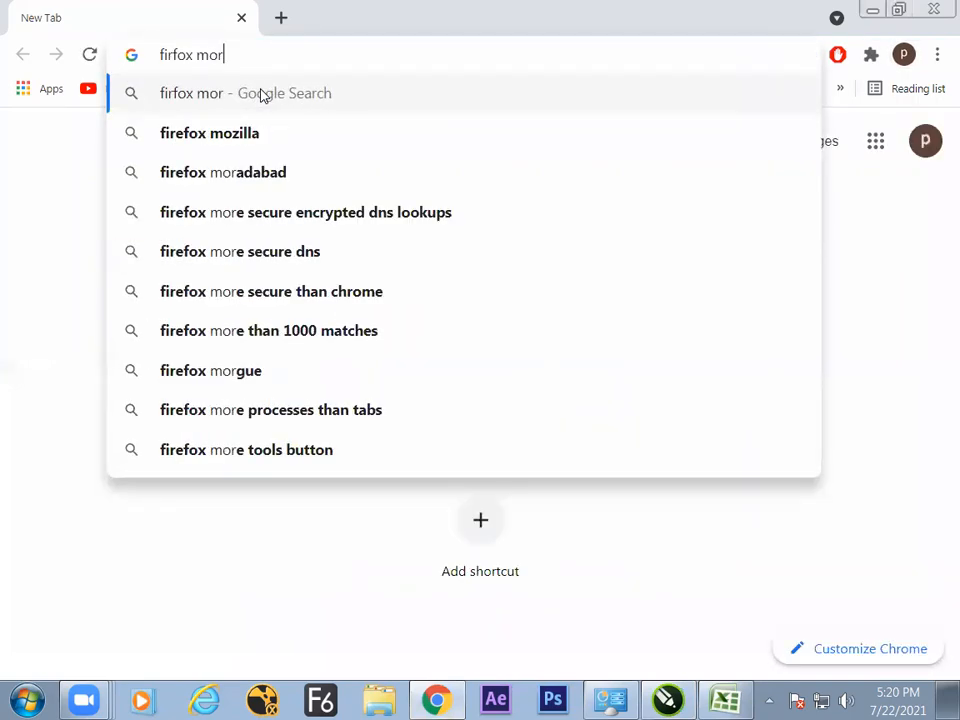
left_click(246, 132)
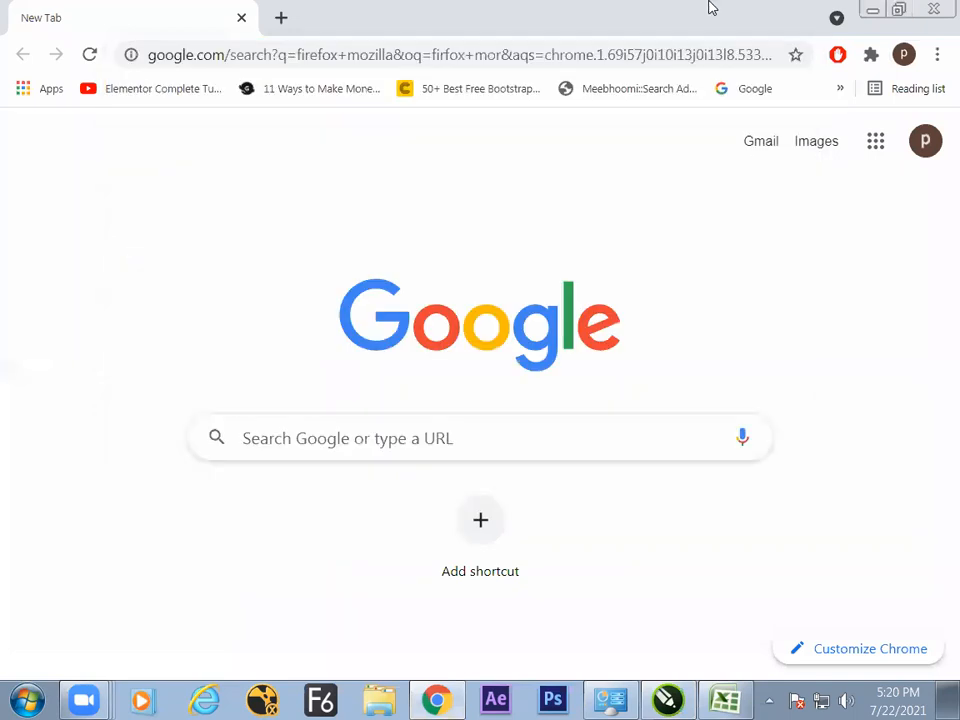
View the image results for "firefox mozilla" to examine the logo, and switch back to CorelDRAW.
left_click(455, 226)
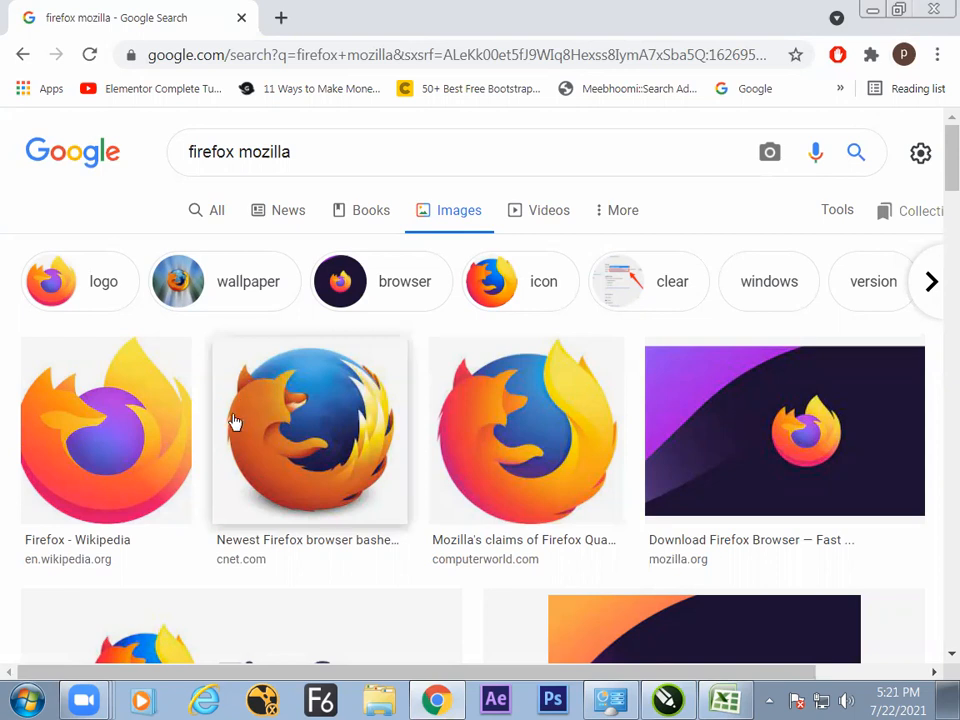
key("alt+Tab")
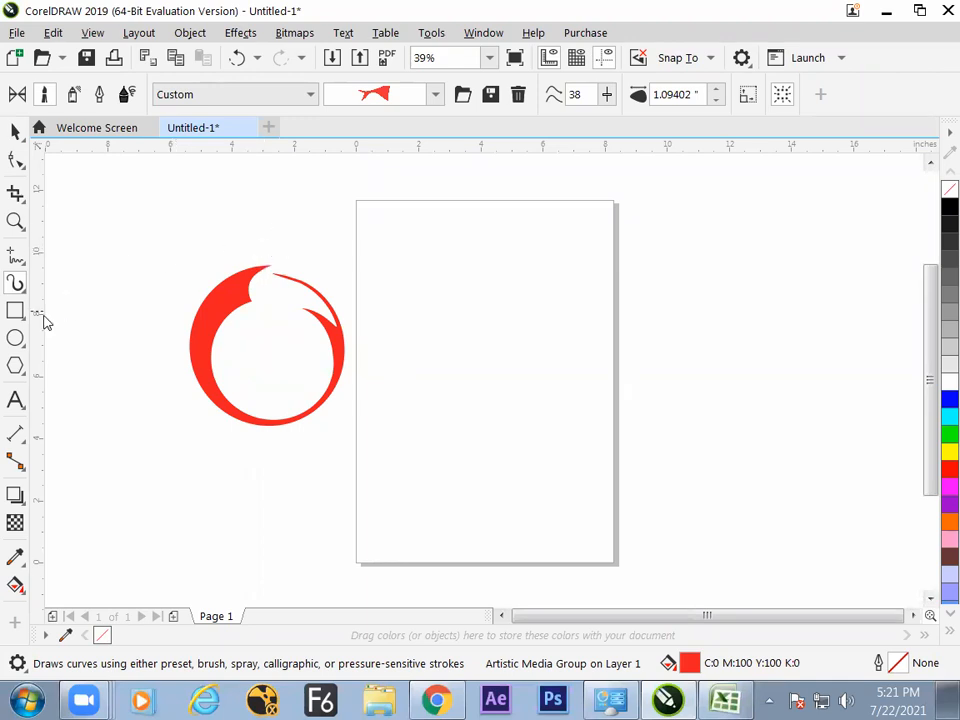
Move the red brushed ring farther away from the page and place a copy of it over the page's edge.
left_click(20, 341)
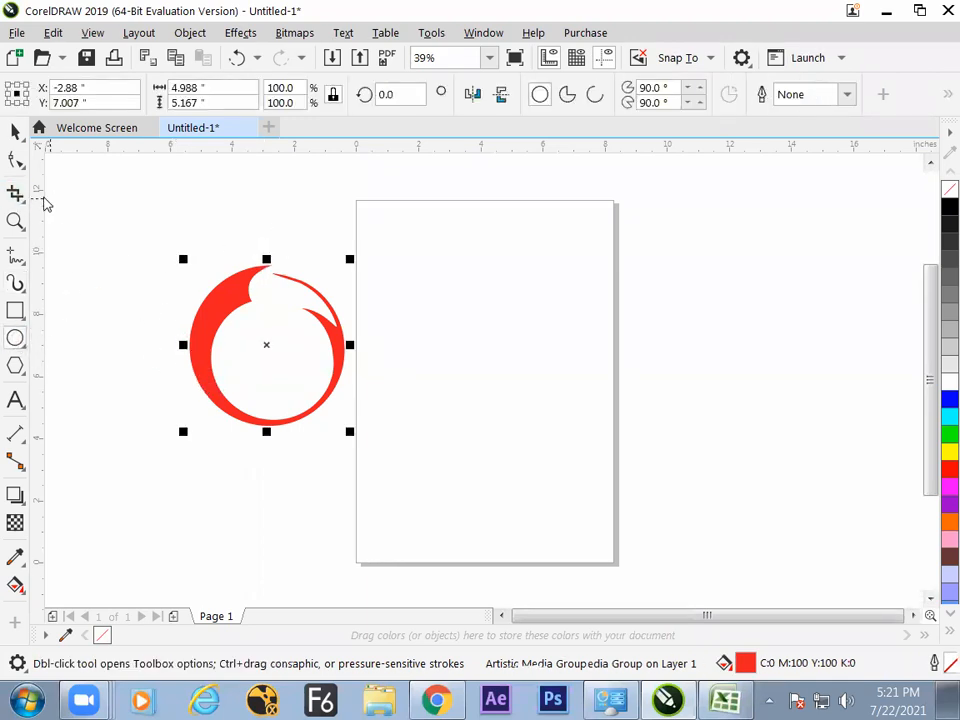
left_click(15, 131)
left_click_drag(270, 338, 207, 336)
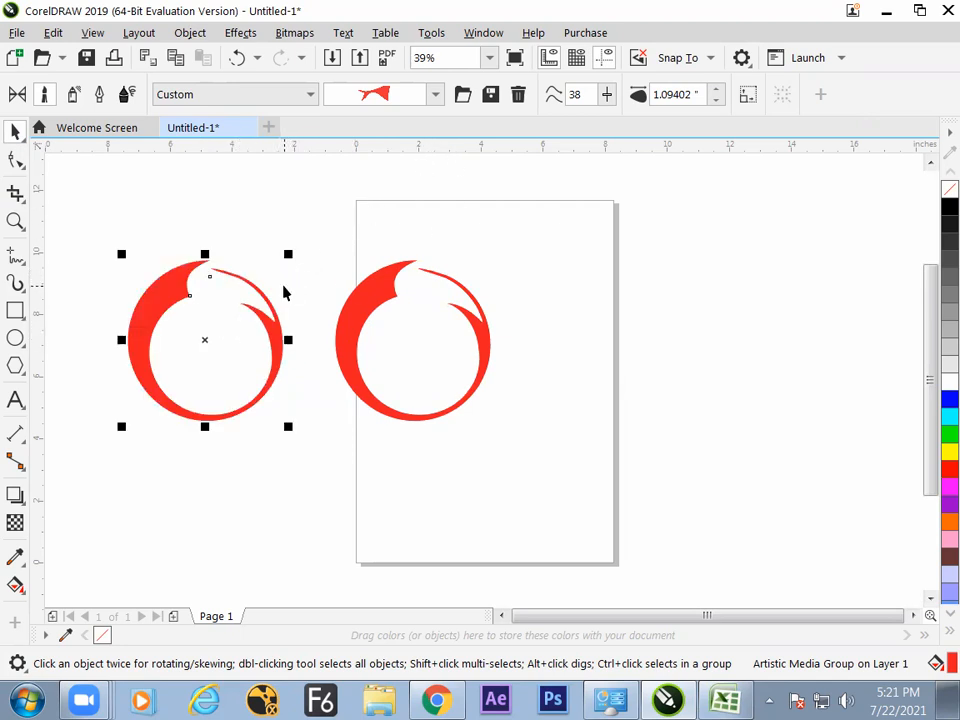
Break the Artistic Media group beside the page apart and move its red brush shape down below the plain circle.
left_click(190, 33)
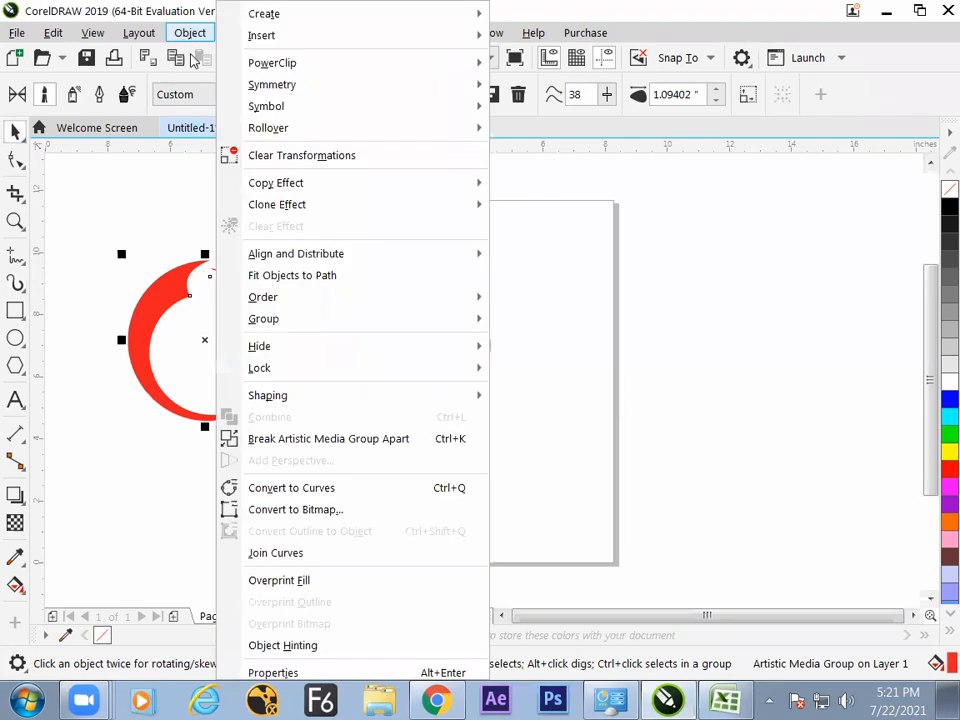
left_click(283, 445)
left_click_drag(137, 319, 108, 555)
left_click(231, 410)
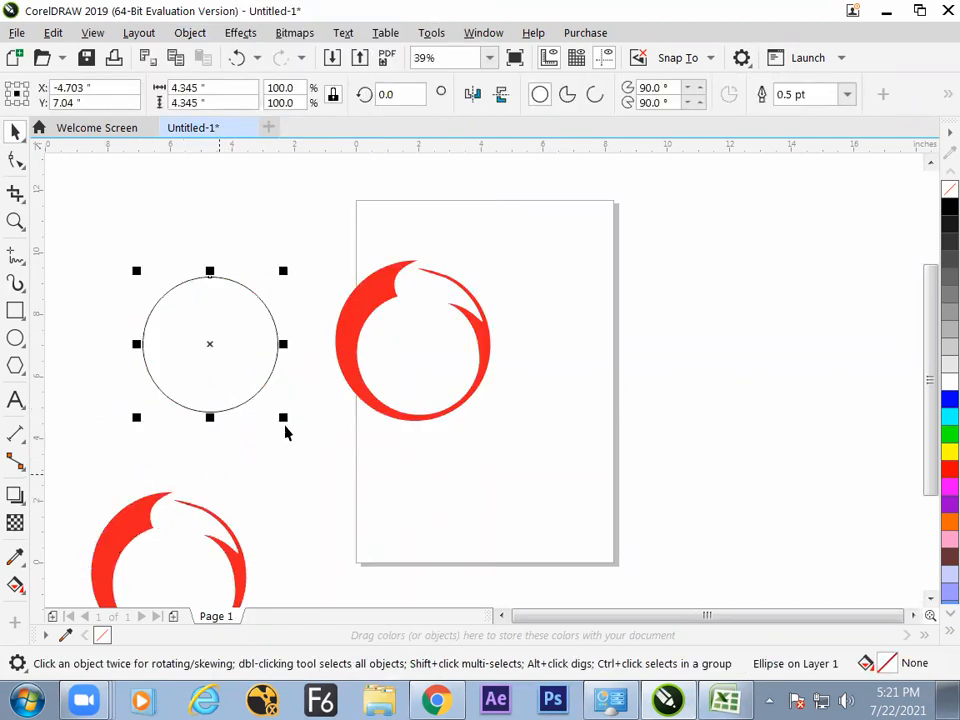
left_click(354, 344)
mouse_move(252, 373)
left_mouse_down()
mouse_move(251, 356)
mouse_move(254, 372)
left_mouse_up()
Draw a short red custom brush stroke above the plain circle and adjust the positions of the stroke and circle.
left_click(14, 256)
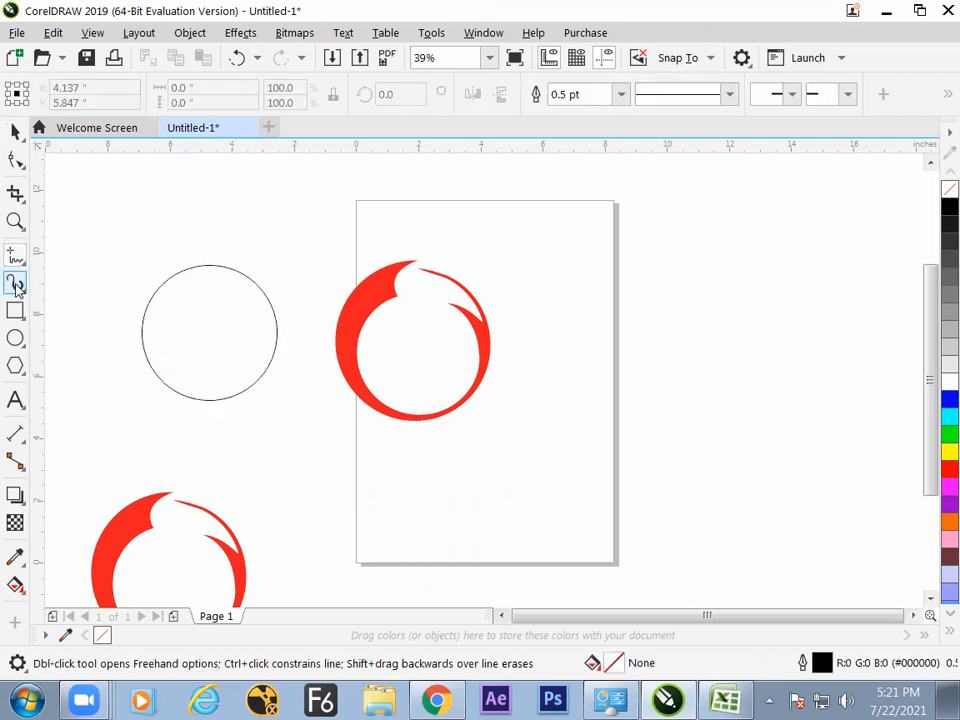
left_click(15, 283)
mouse_move(255, 196)
left_mouse_down()
mouse_move(362, 190)
mouse_move(371, 208)
left_mouse_up()
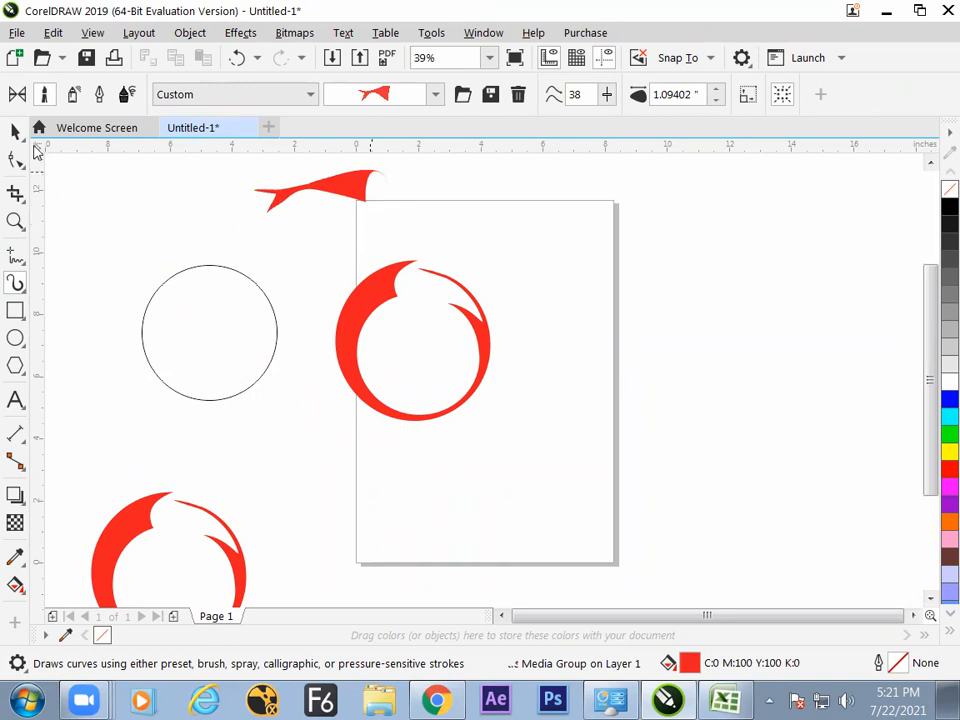
key("space")
left_click_drag(313, 195, 299, 206)
left_click_drag(260, 323, 252, 336)
Make a separate copy of the page ring's control circle, fill it cyan and send it behind the red brush shape.
left_click(374, 322)
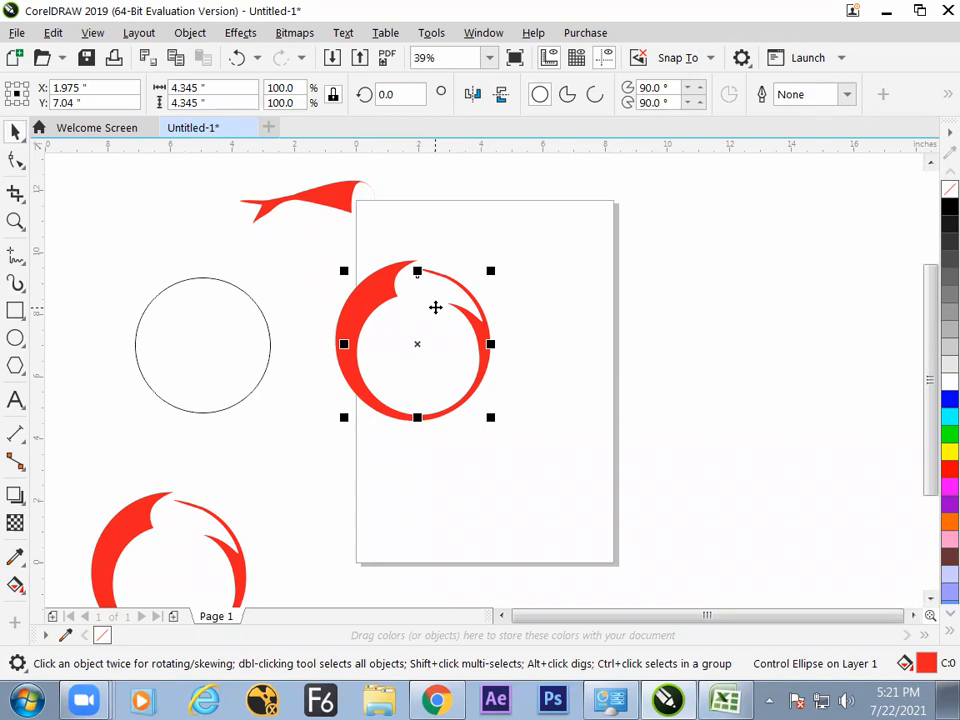
key("ctrl+k")
left_click(946, 398)
left_click(943, 416)
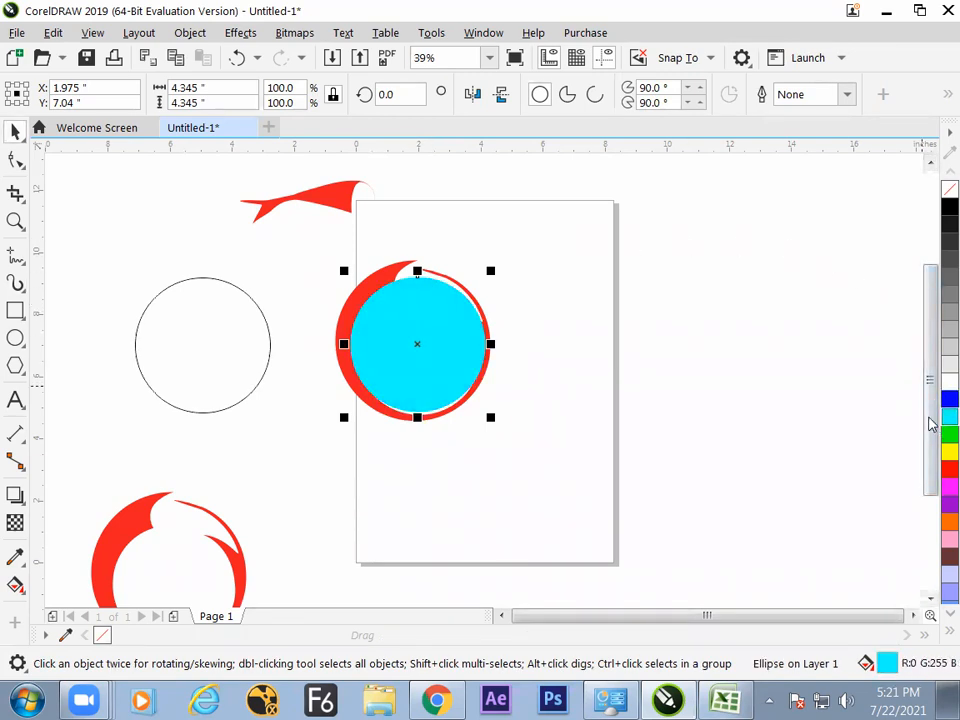
key("ctrl+Page_Down")
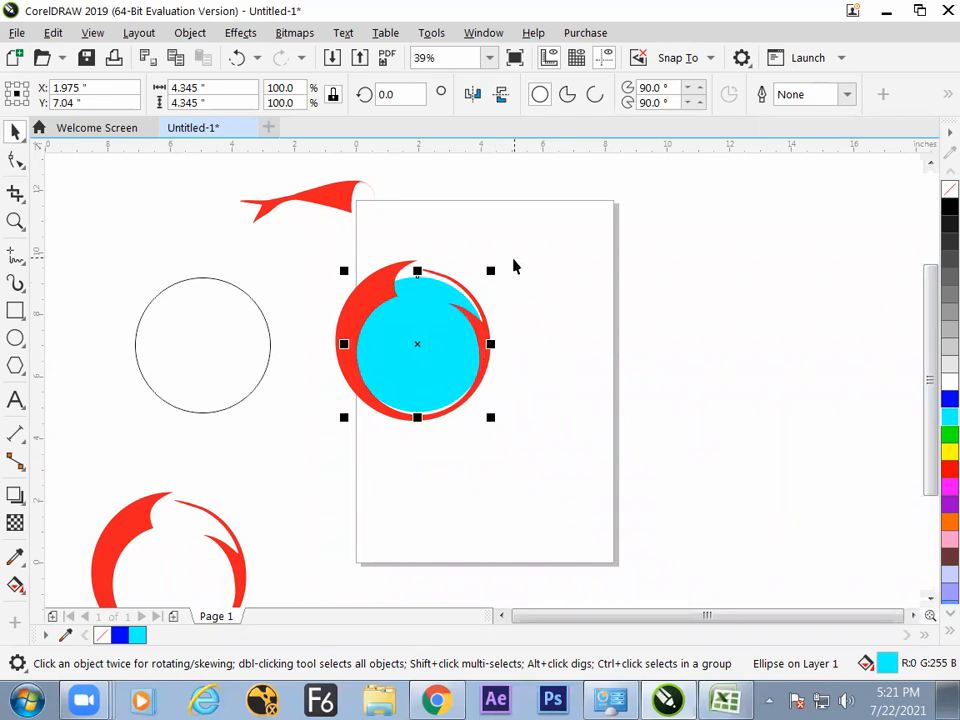
Scale the red ring's control circle down slightly around its centre, over the cyan circle.
left_click(551, 281)
left_click(433, 358)
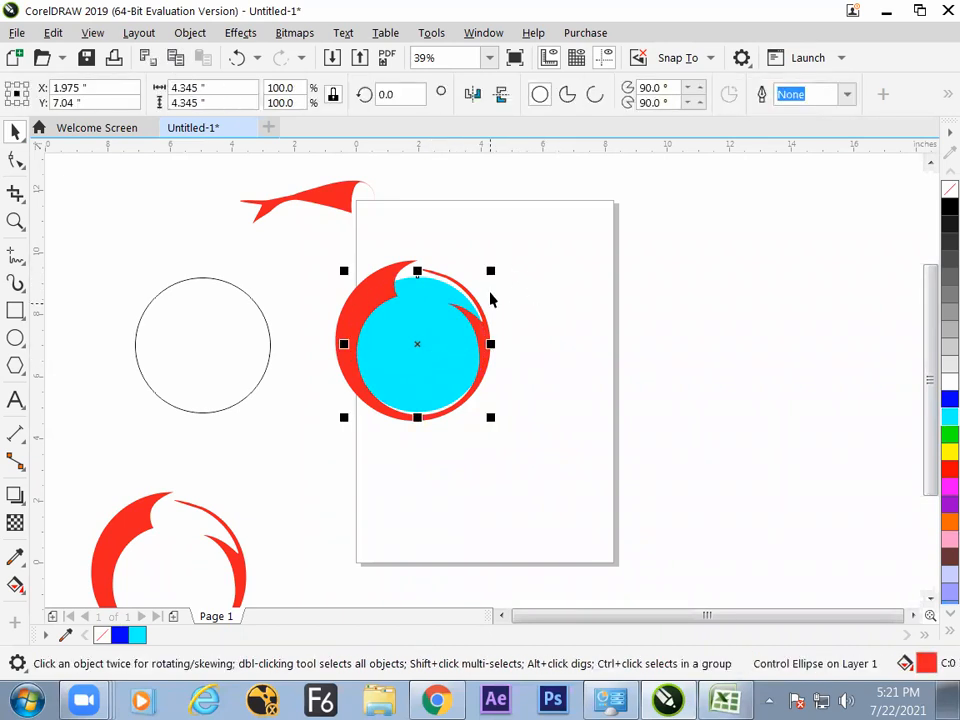
mouse_move(492, 270)
left_mouse_down()
mouse_move(486, 281)
mouse_move(508, 259)
mouse_move(491, 285)
mouse_move(500, 301)
mouse_move(483, 280)
left_mouse_up()
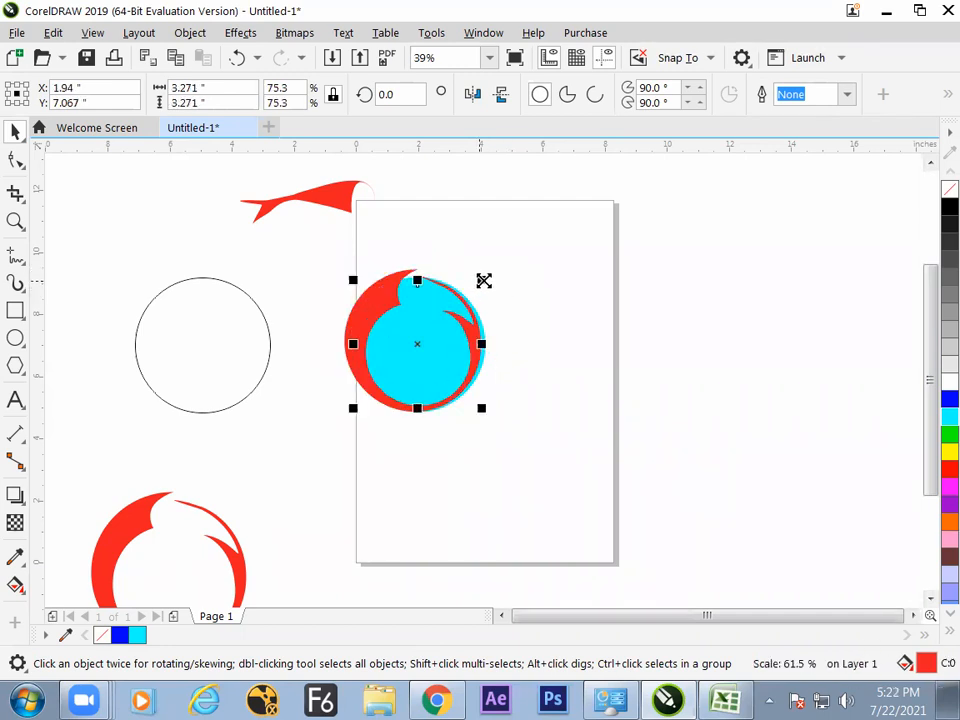
left_click(515, 301)
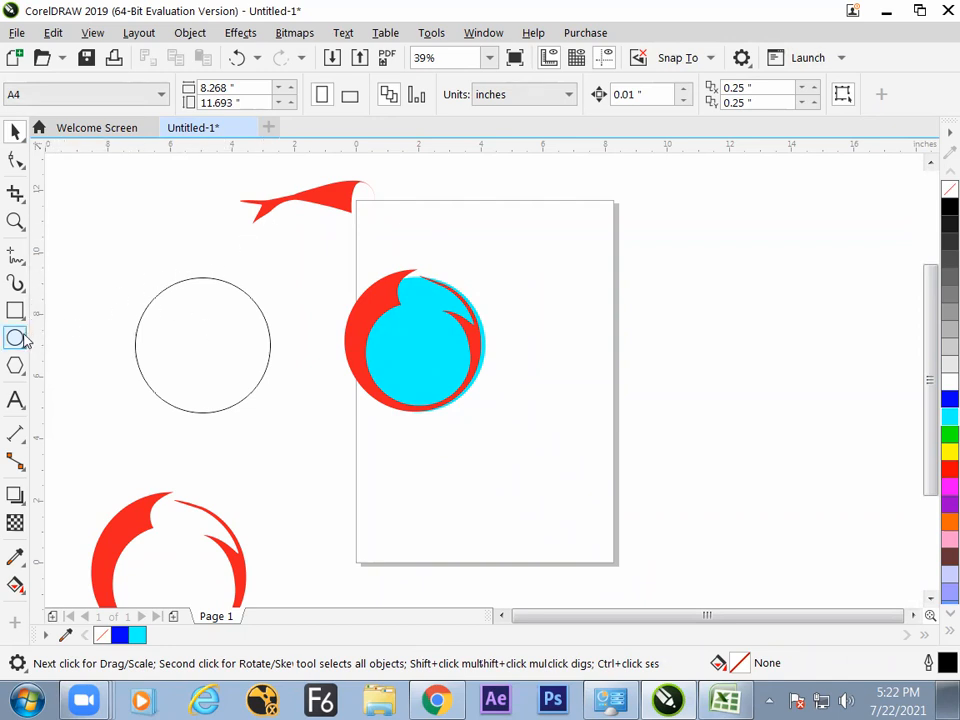
Draw a circle about 1.4 inches across, an overlapping ellipse and a rectangle about 2.1 by 0.5 inches in a row on the upper page.
left_click(22, 342)
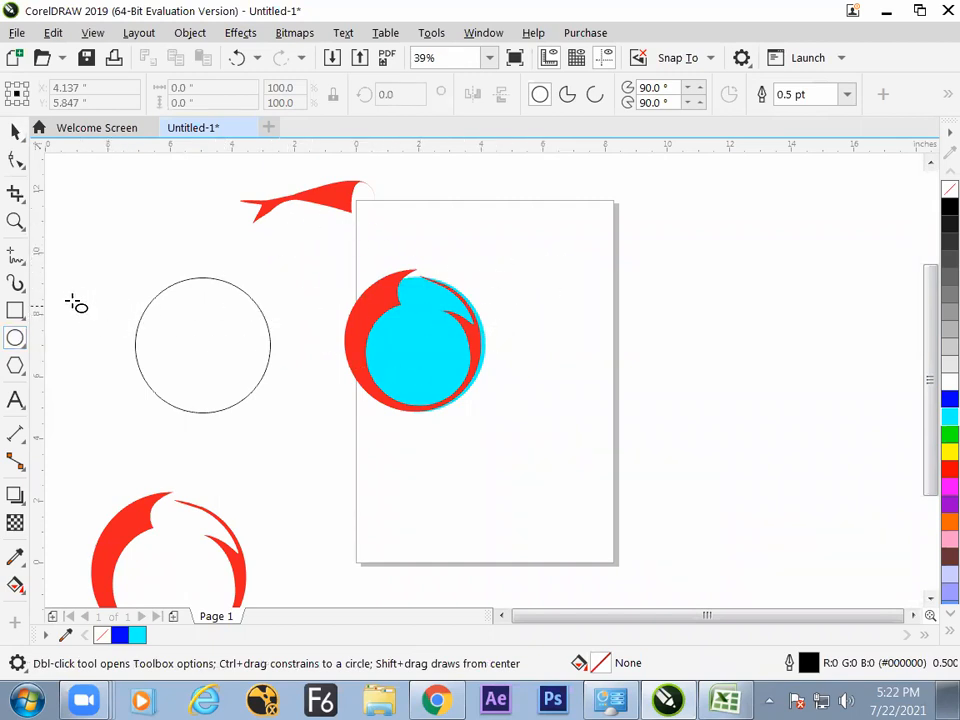
left_click_drag(545, 232, 579, 274)
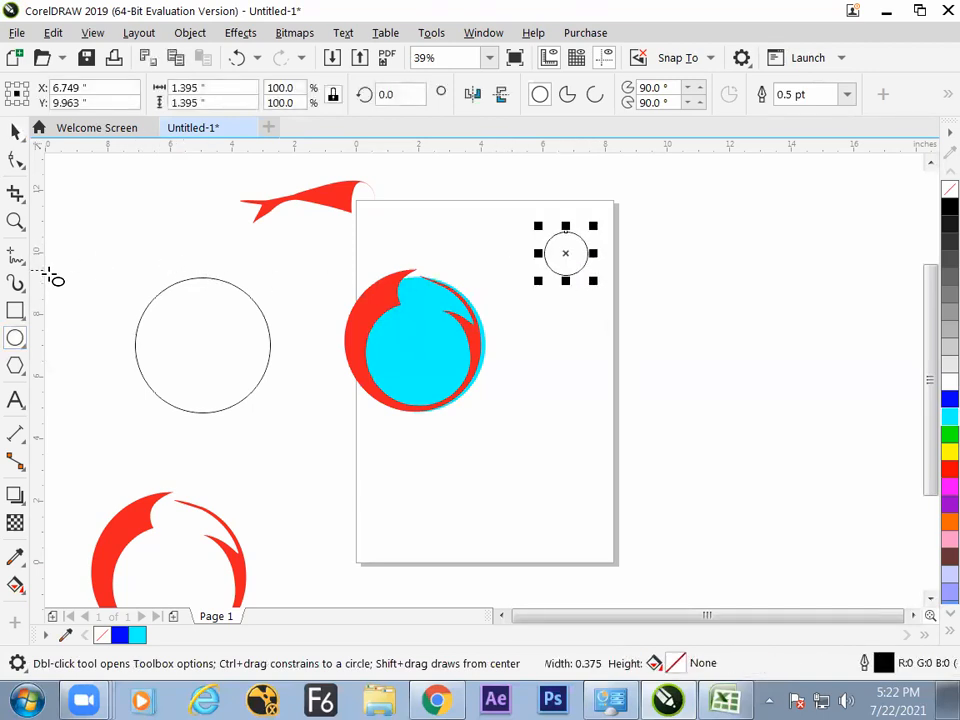
left_click_drag(515, 245, 556, 274)
left_click_drag(482, 225, 529, 294)
key("Delete")
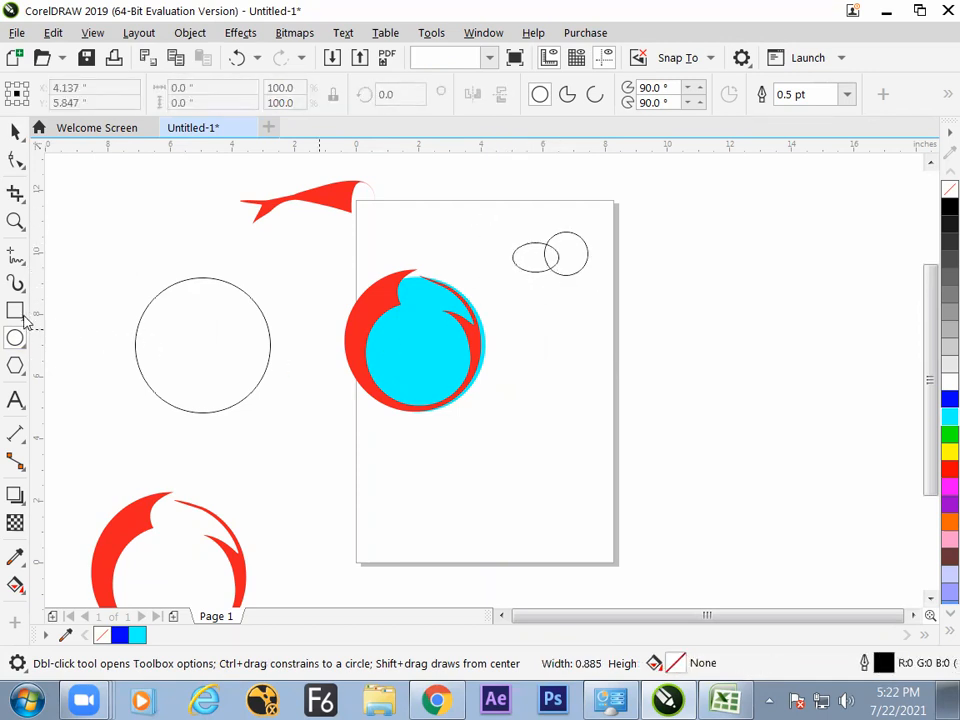
key("F6")
left_click_drag(459, 244, 538, 270)
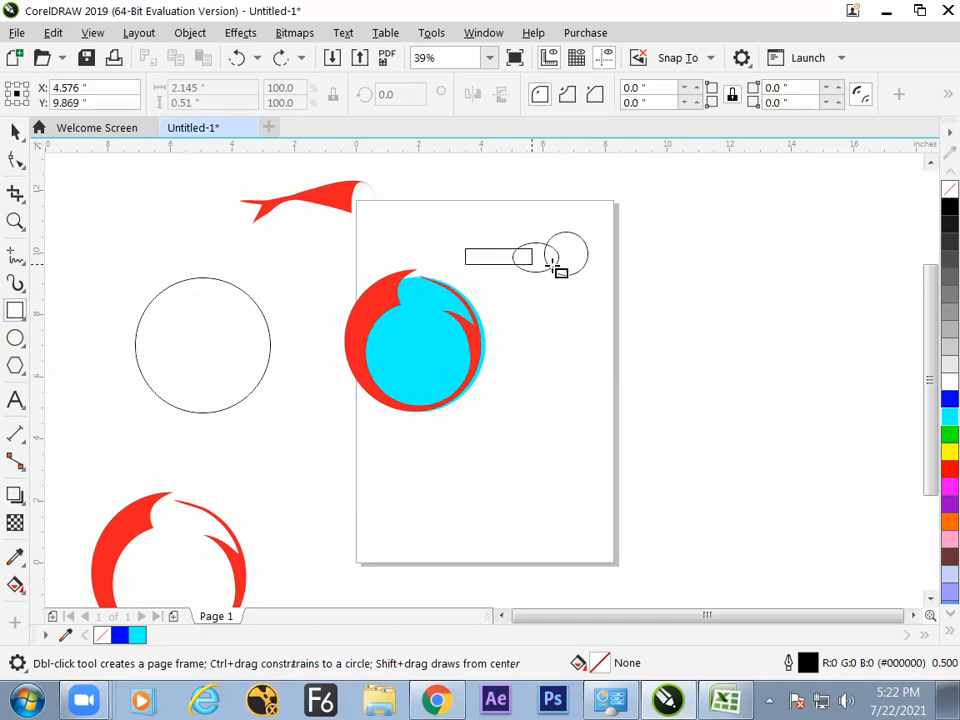
Align the rectangle, ellipse and circle on a common horizontal centre line, shift them across the page's edge, and weld them into one shape.
left_click(15, 131)
left_click_drag(440, 194, 596, 282)
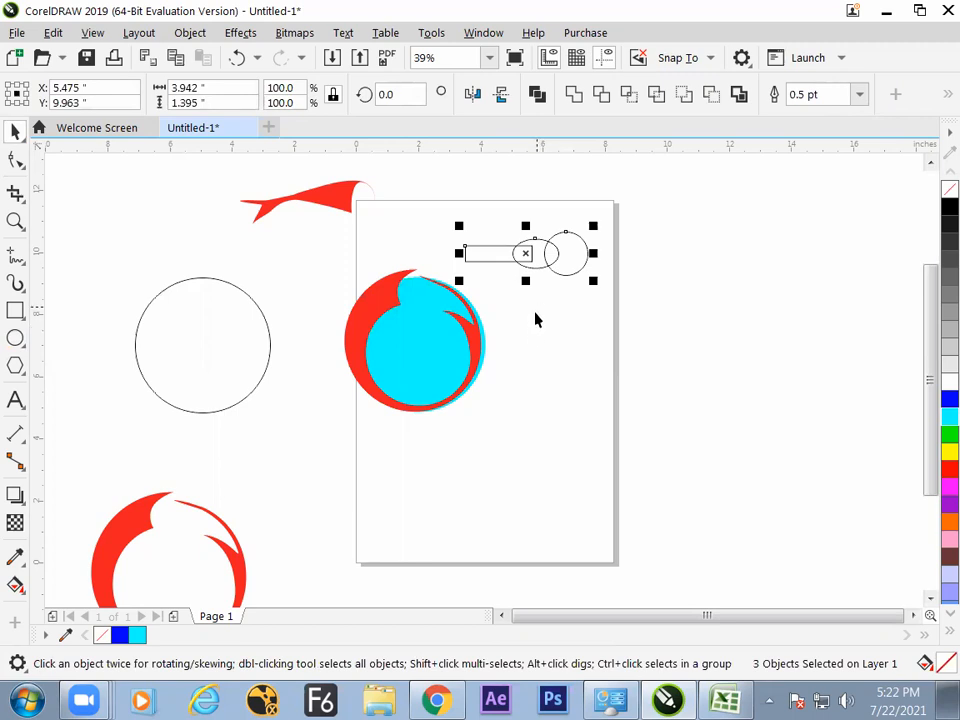
left_click_drag(527, 253, 569, 251)
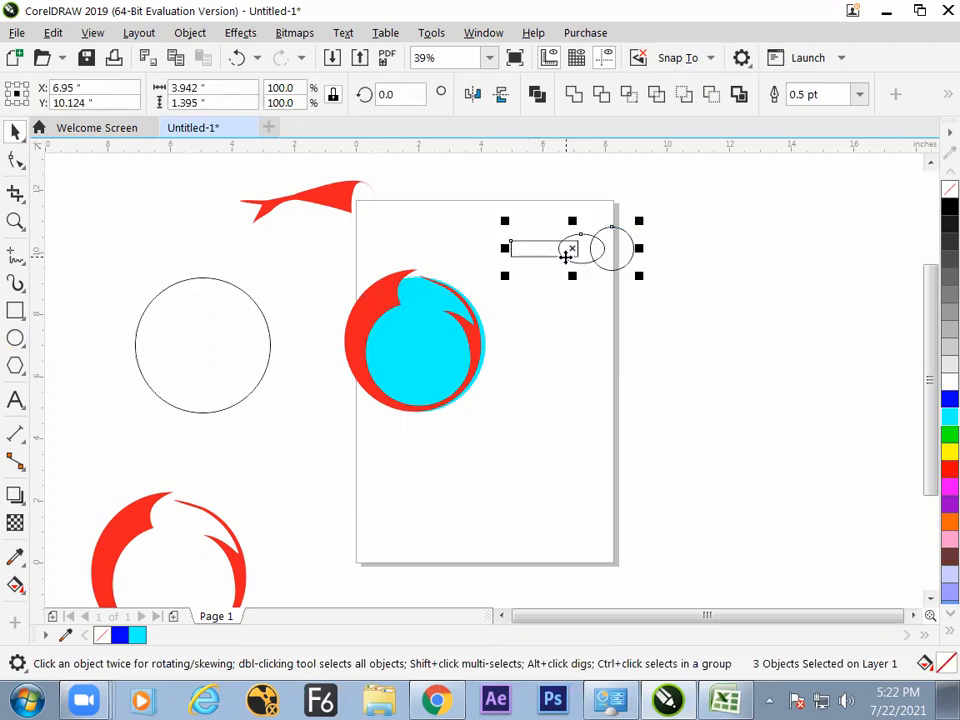
left_click(574, 96)
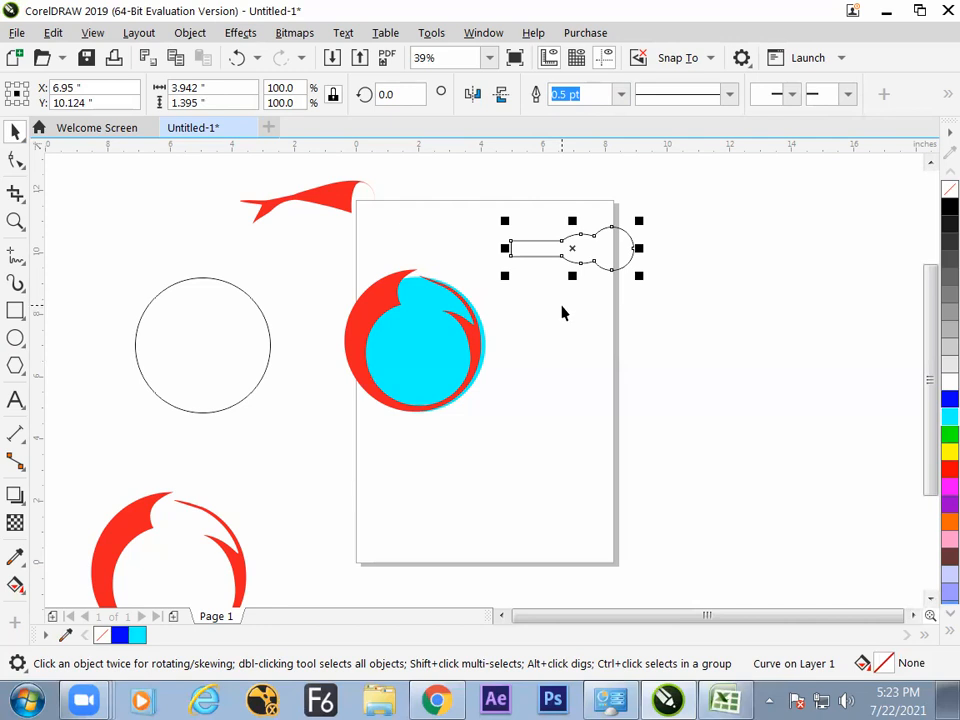
left_click(16, 284)
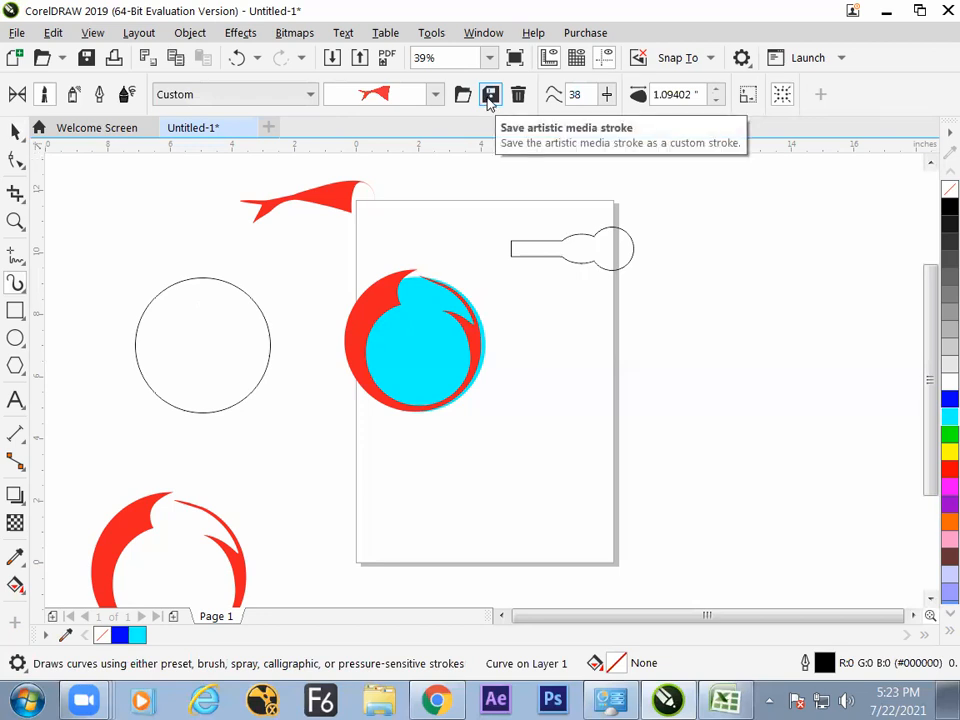
left_click(489, 99)
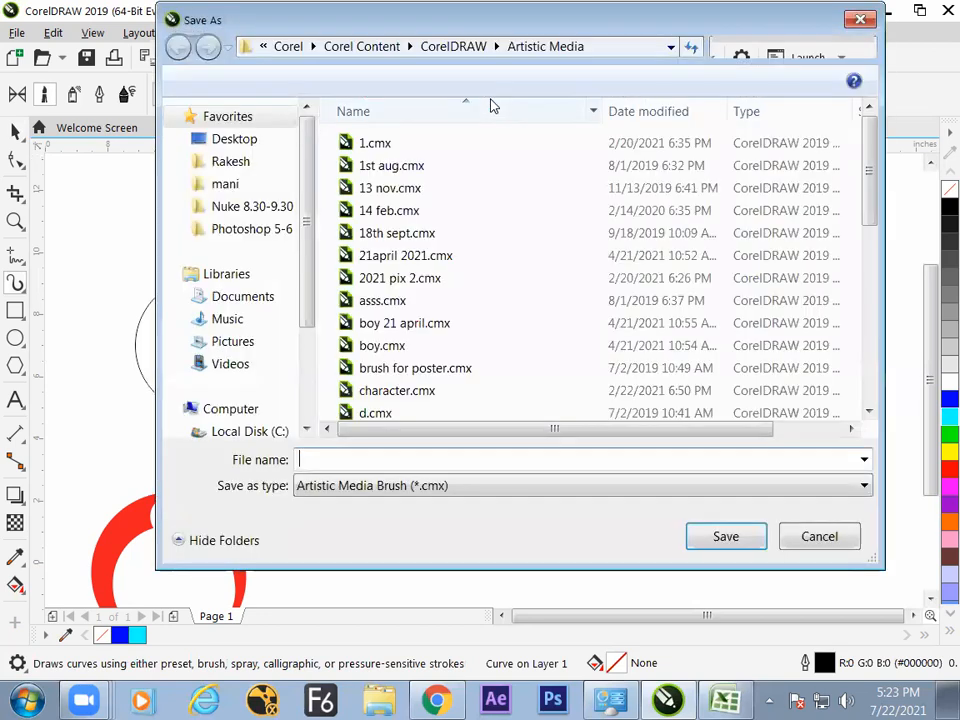
left_click(793, 524)
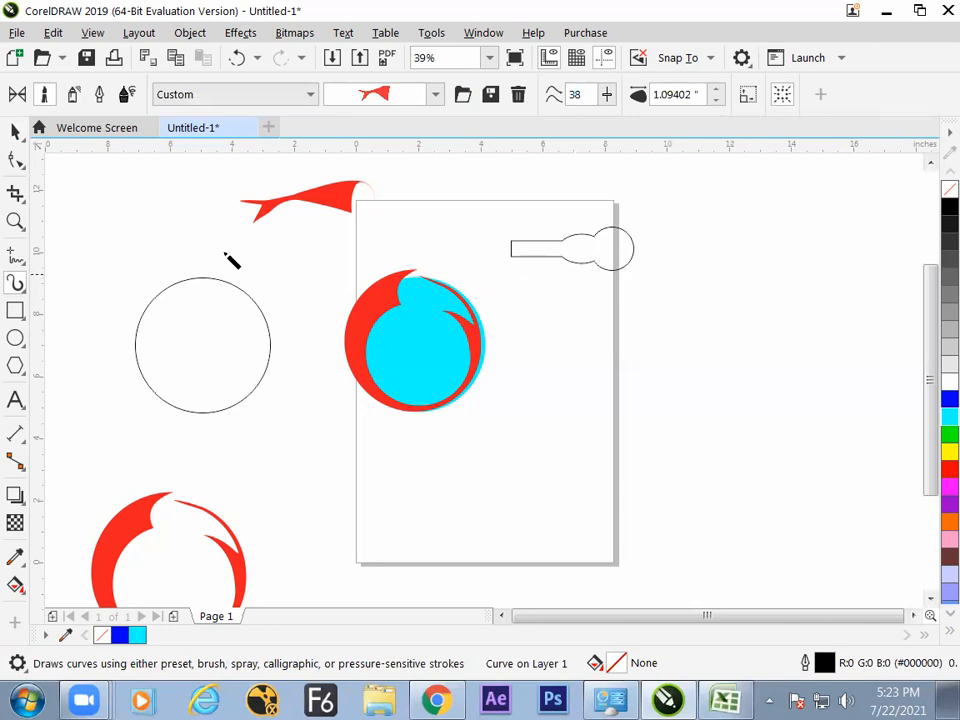
Save the welded shape as an Artistic Media brush named "22nd july".
left_click(15, 131)
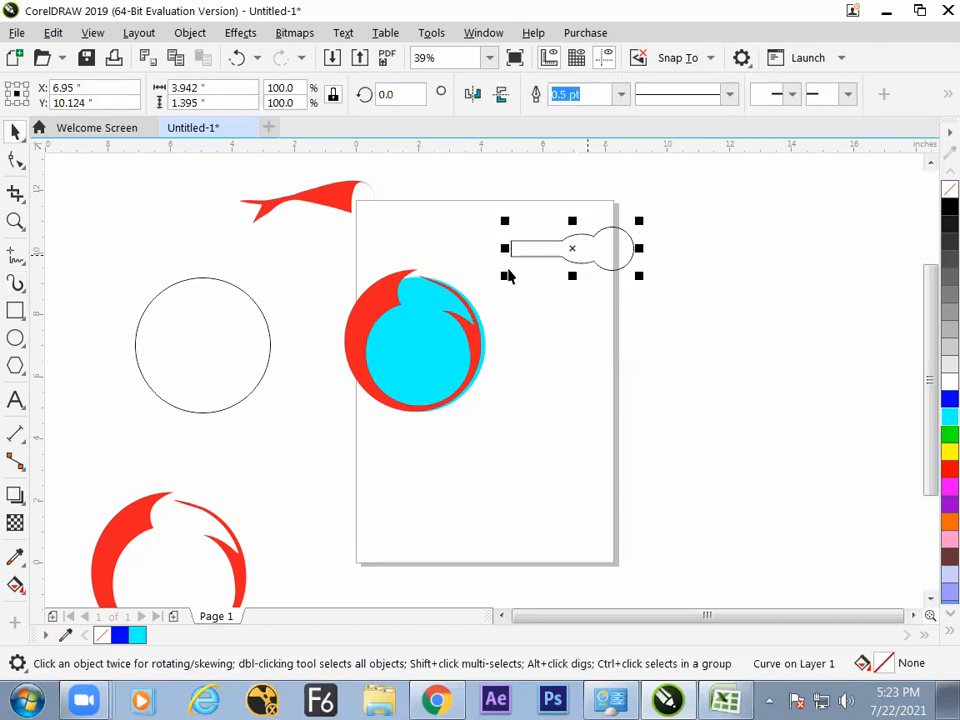
left_click(15, 283)
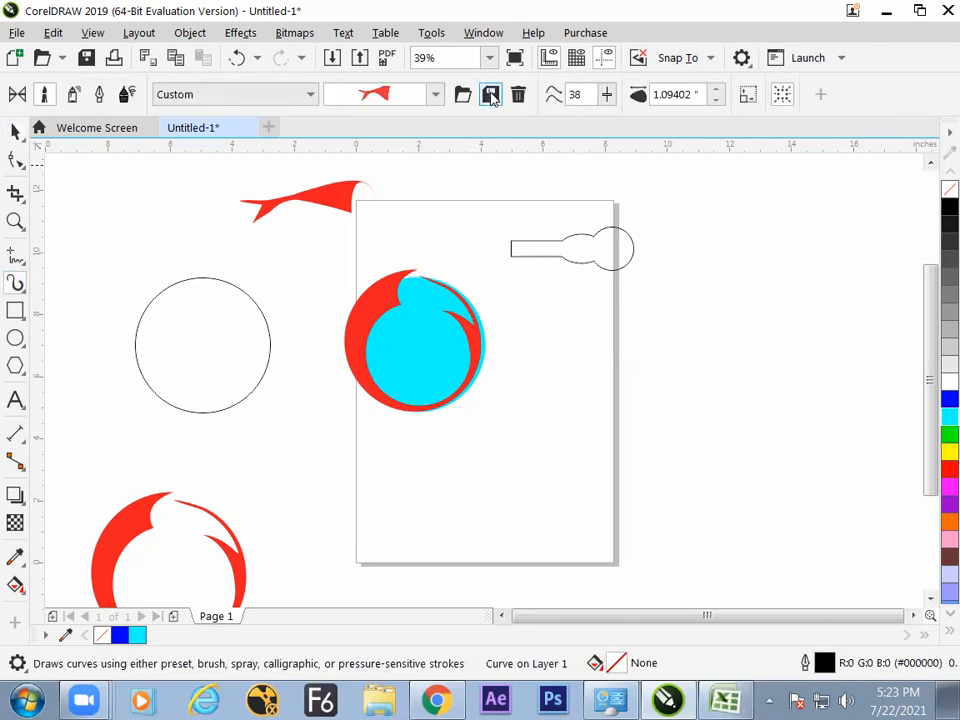
left_click(489, 96)
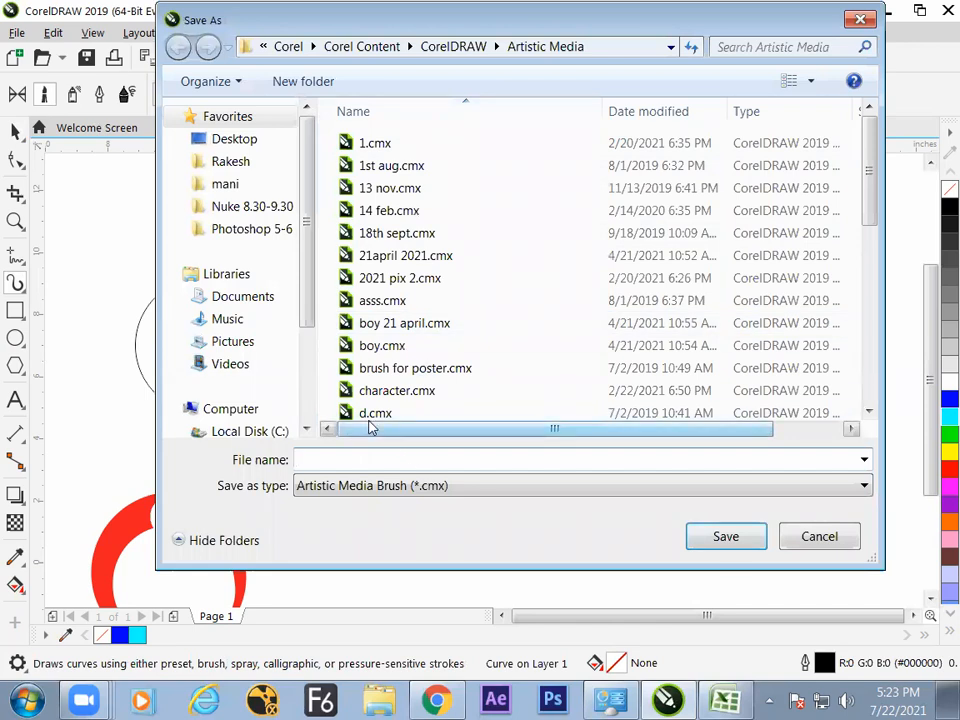
type("22nd july")
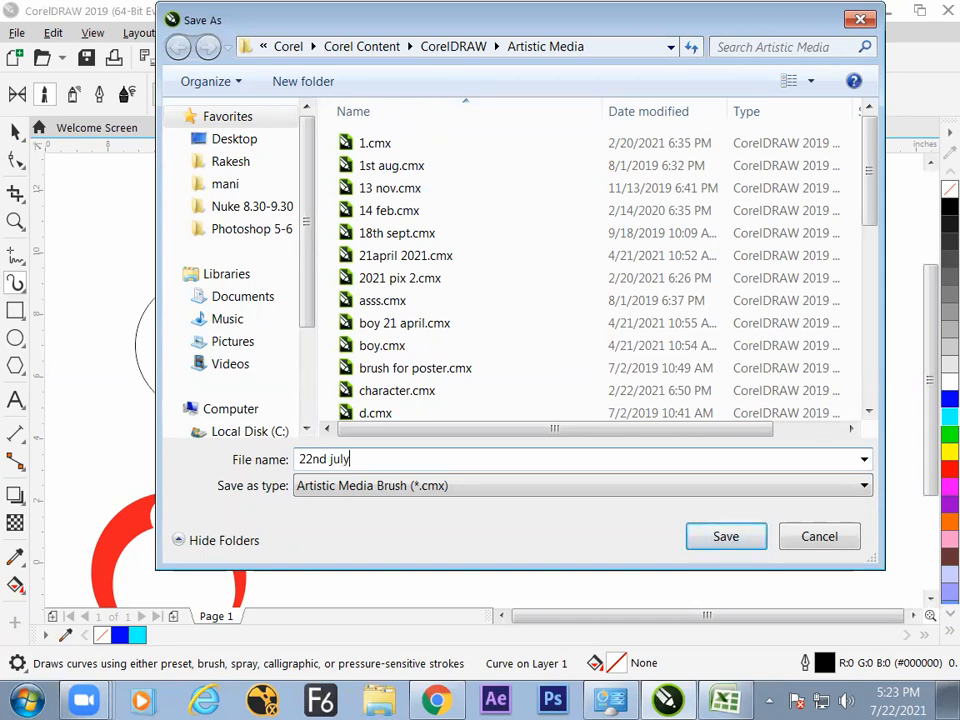
key("Return")
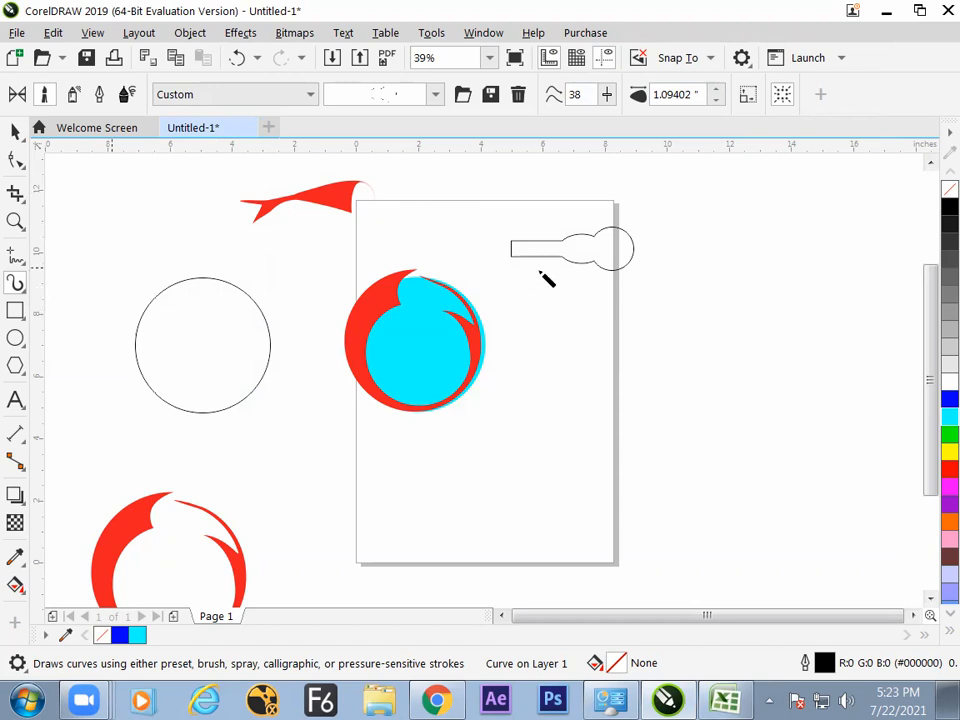
Try the new brush with three strokes below the welded shape and undo them.
left_click_drag(557, 361, 731, 356)
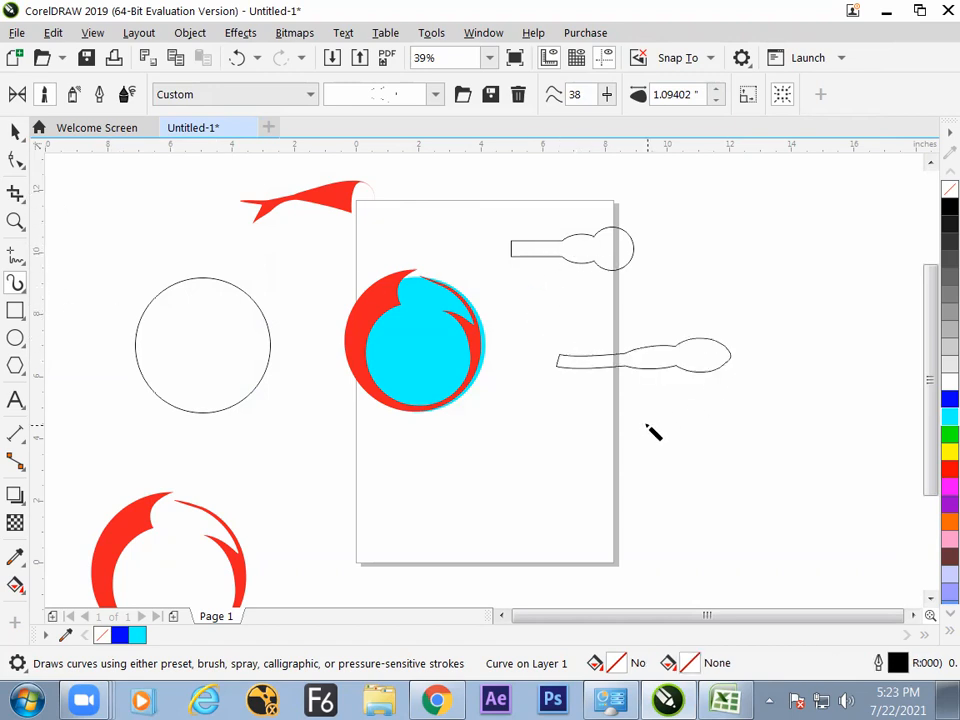
mouse_move(560, 438)
left_mouse_down()
mouse_move(767, 465)
mouse_move(772, 497)
left_mouse_up()
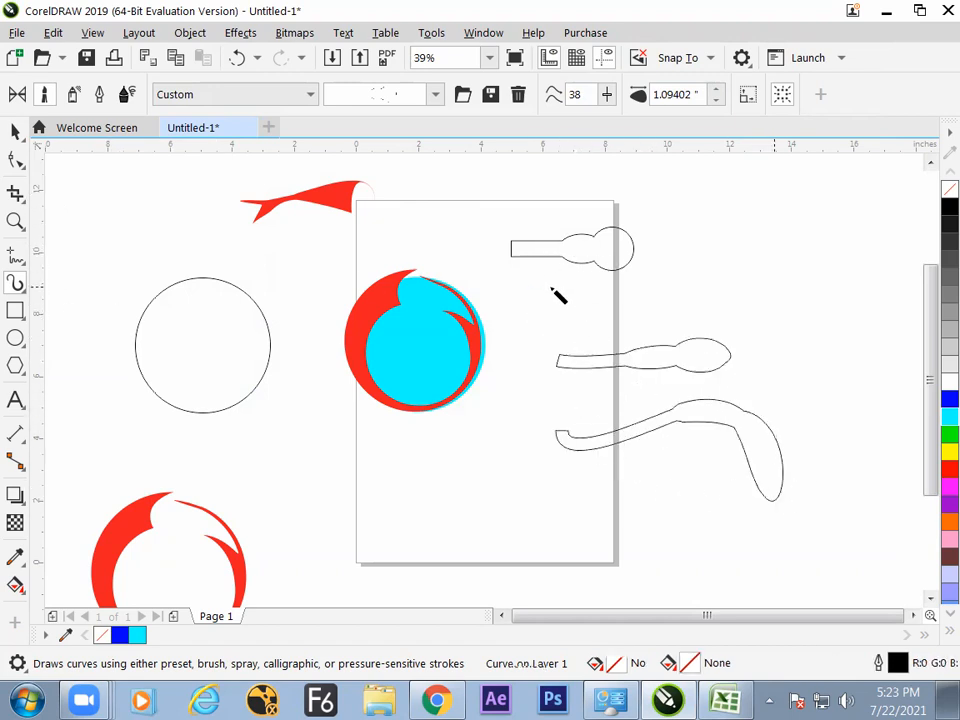
mouse_move(544, 321)
left_mouse_down()
mouse_move(694, 243)
mouse_move(808, 302)
left_mouse_up()
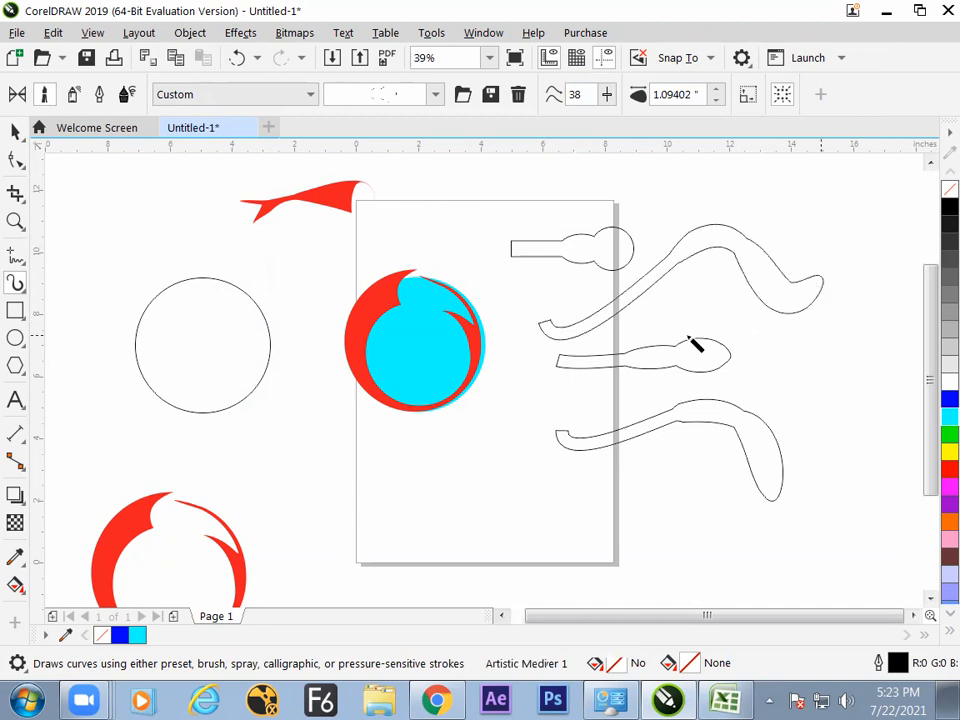
key("ctrl+z")
key("ctrl+z")
key("ctrl+z")
Draw a wavy stroke below the welded shape with the new custom Artistic Media brush.
left_click(15, 131)
left_click(583, 253)
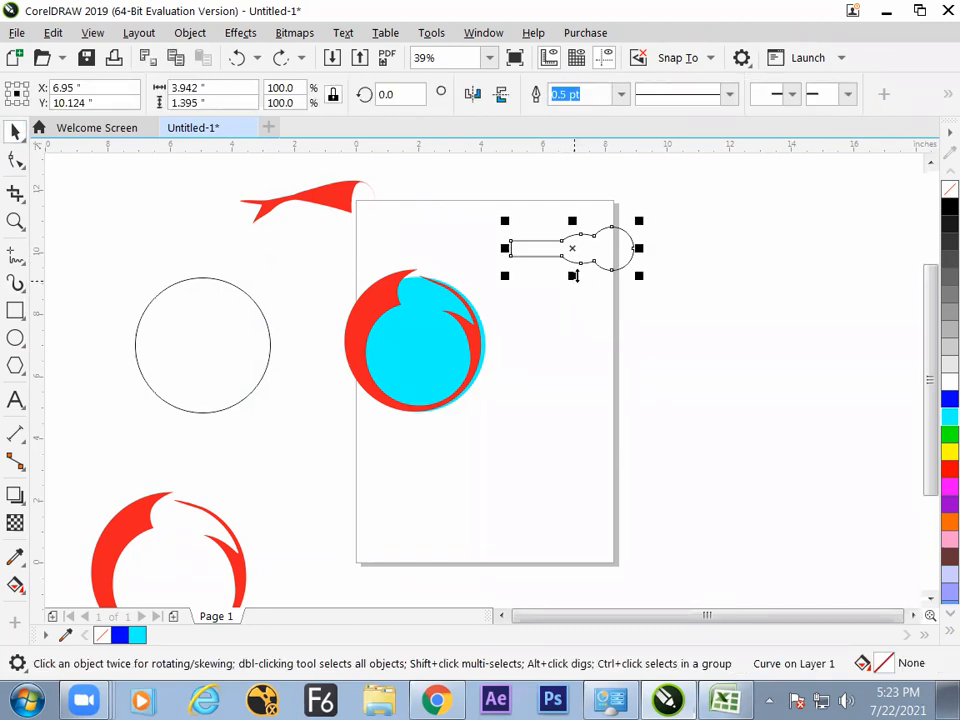
left_click(17, 284)
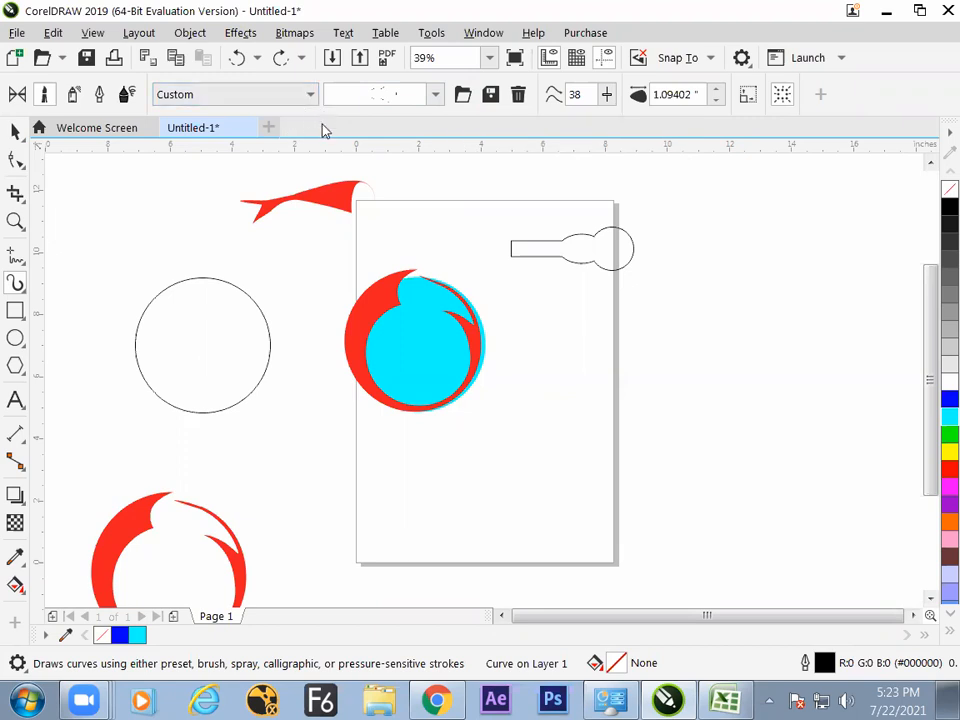
mouse_move(530, 393)
left_mouse_down()
mouse_move(628, 360)
mouse_move(778, 343)
left_mouse_up()
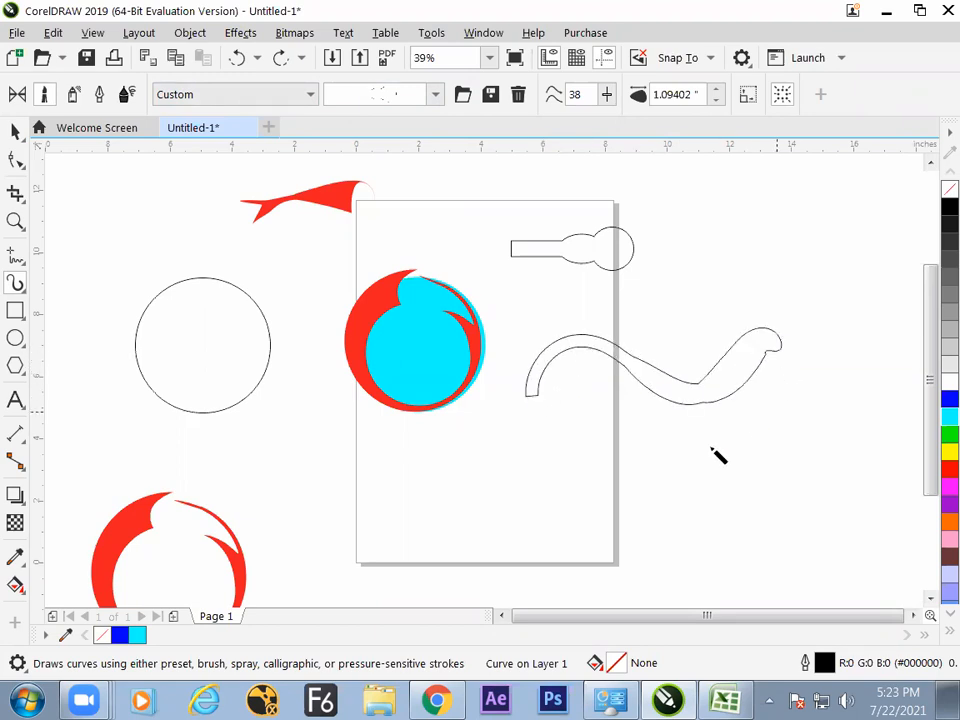
Undo the wavy stroke and place a copy of the outlined circle below the welded shape, across the page's edge.
key("ctrl+z")
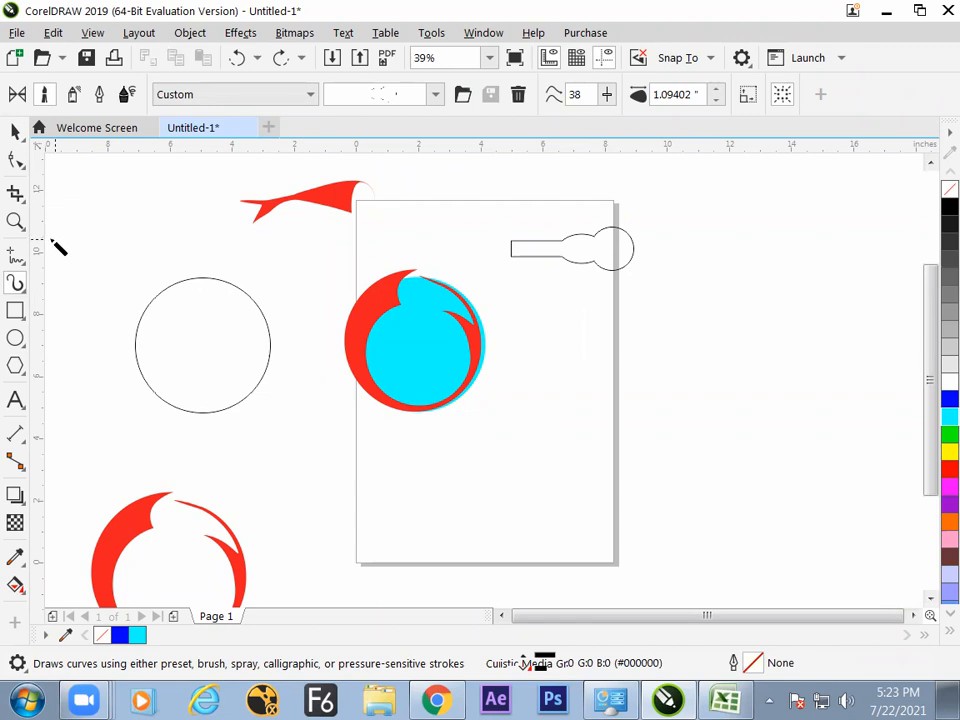
left_click(15, 131)
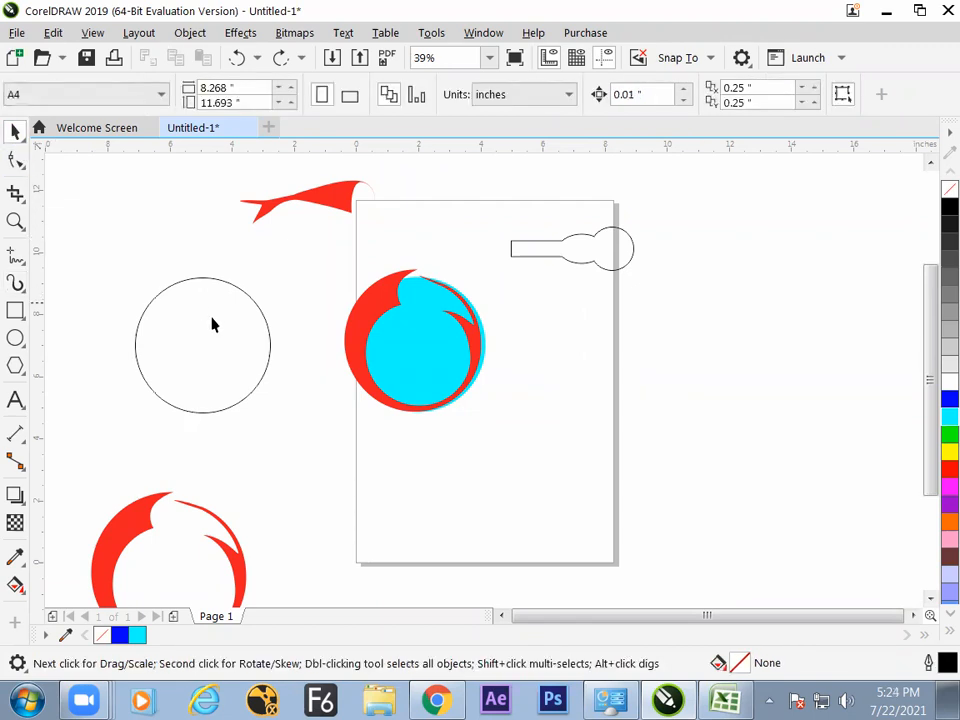
left_click(221, 339)
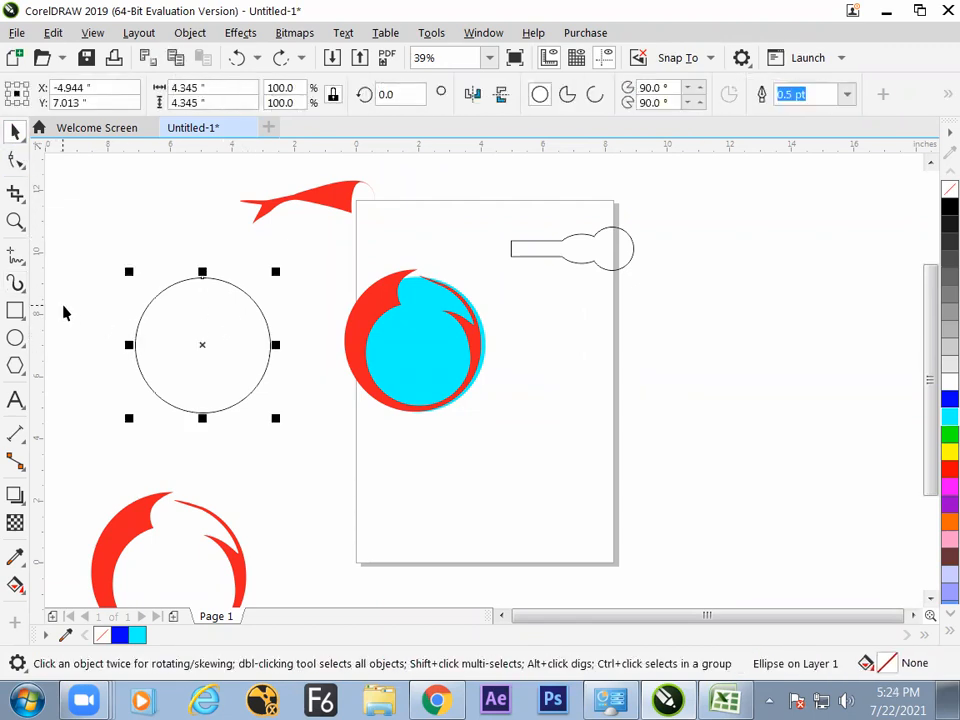
left_click_drag(268, 372, 727, 426)
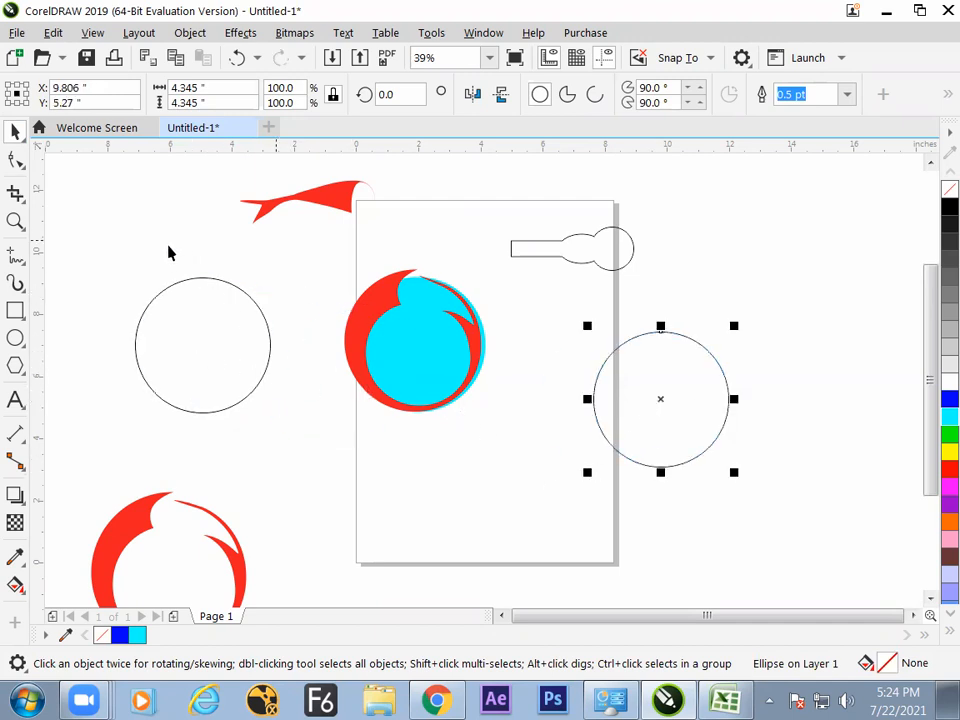
left_click_drag(663, 384, 669, 386)
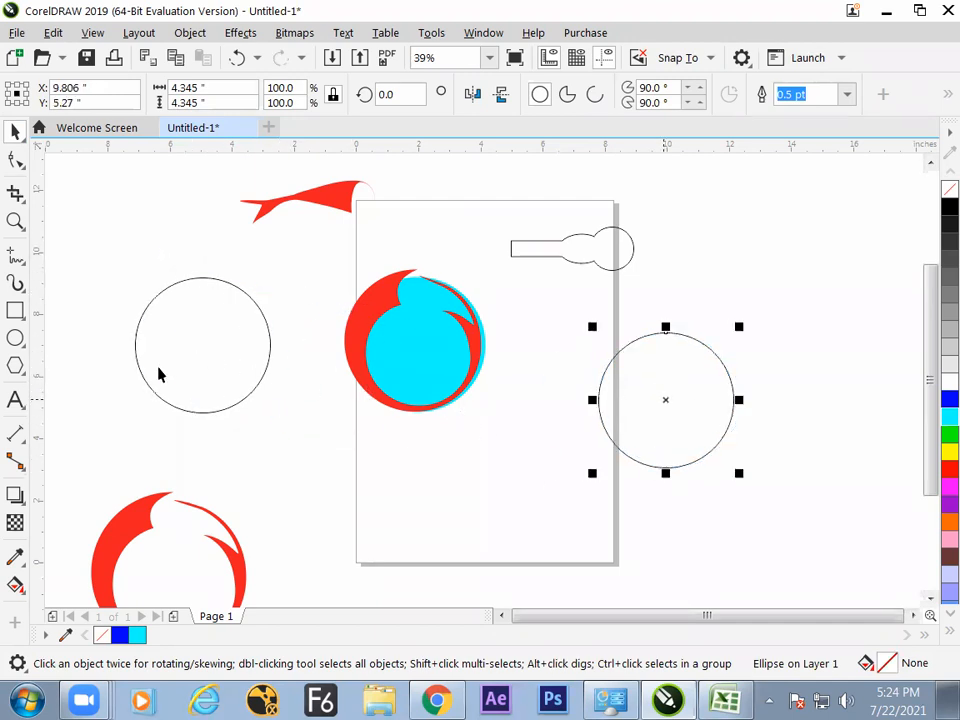
Try the ellipse-outline custom brush and the magenta-and-blue striped brush on the copied circle with the Artistic Media tool.
left_click(18, 285)
left_click(404, 96)
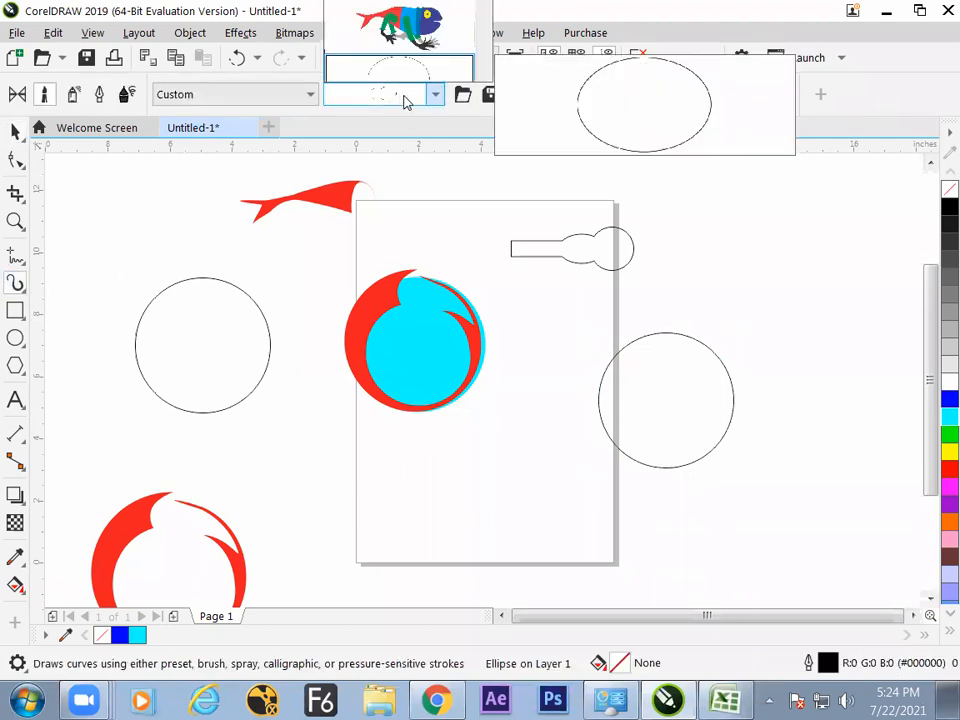
left_click(404, 97)
left_click(405, 98)
scroll(405, 104, "down", 3)
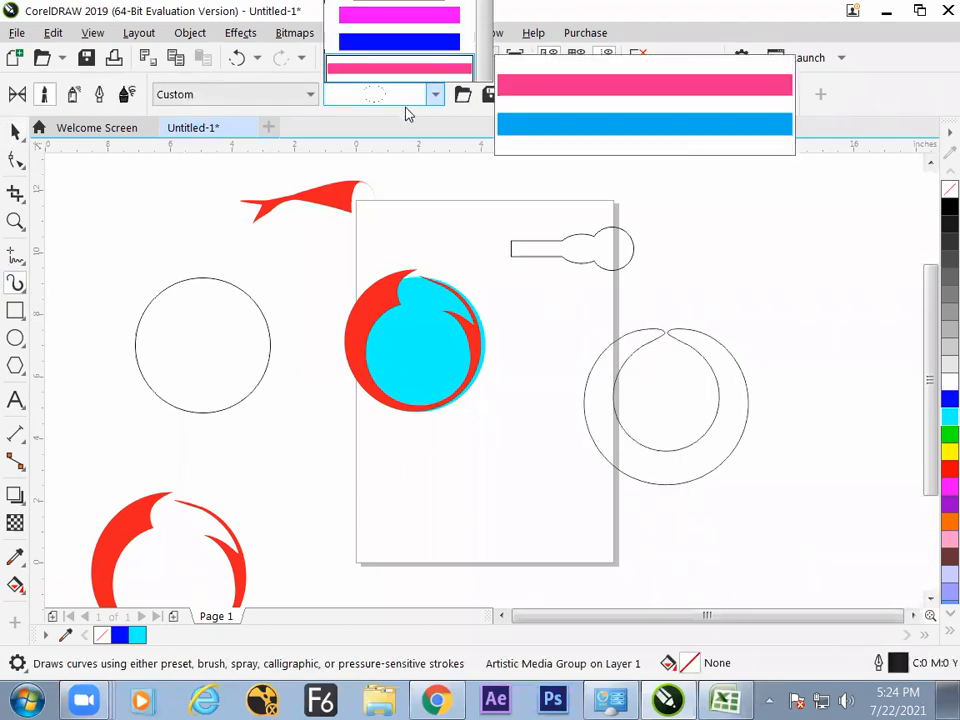
left_click(405, 45)
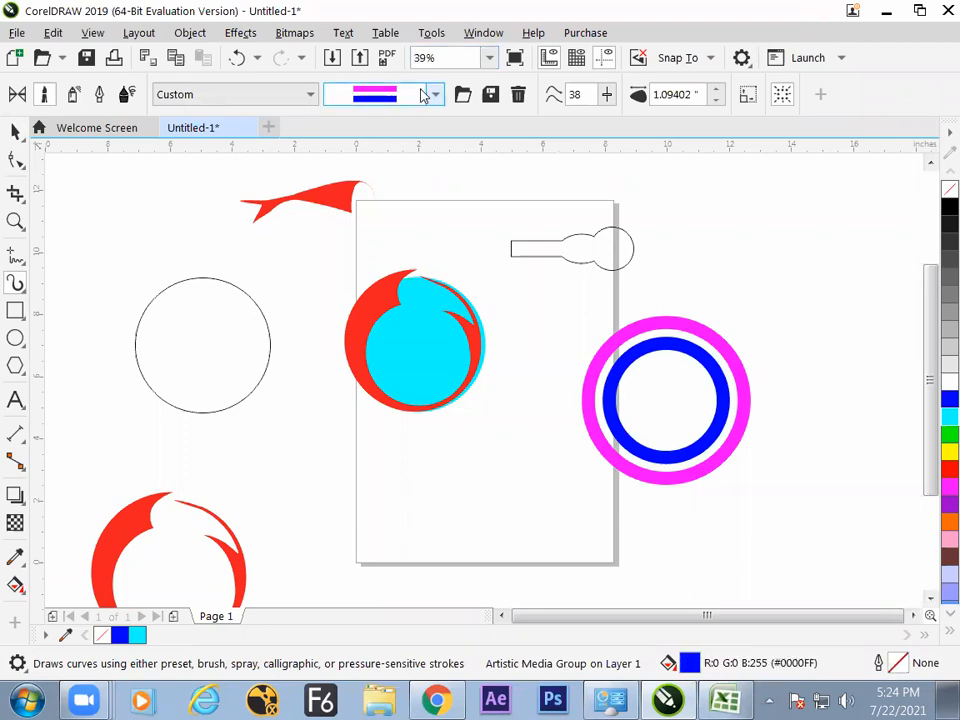
left_click(435, 94)
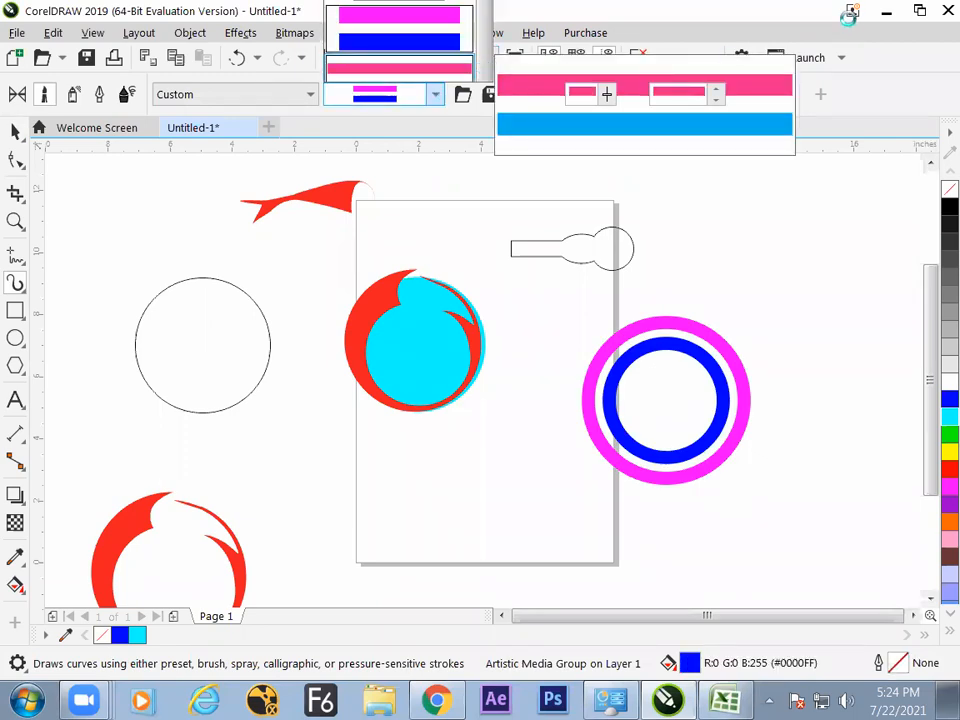
Restore the CorelDRAW window to a smaller size and minimize the browser and spreadsheet windows behind its brushstroke list.
left_click(920, 12)
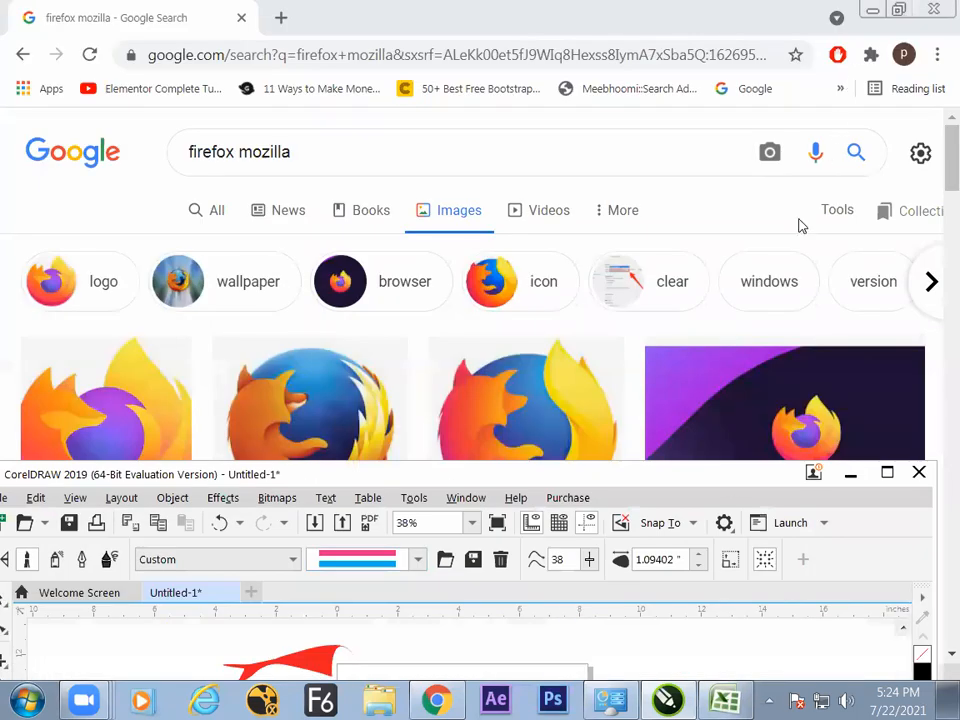
left_click(419, 562)
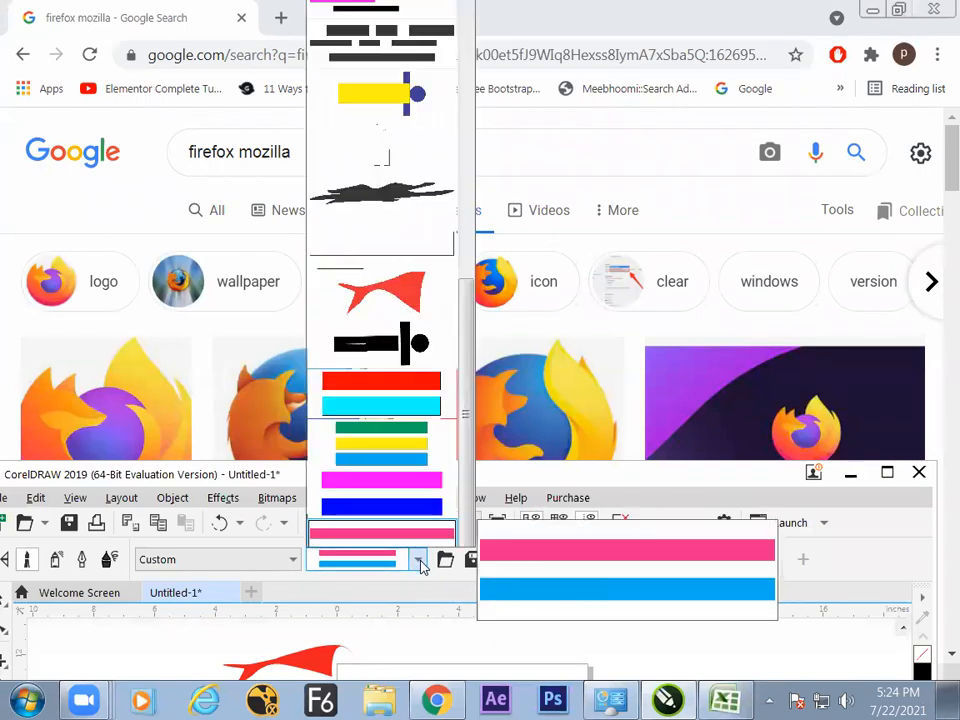
mouse_move(469, 316)
left_mouse_down()
mouse_move(468, 303)
mouse_move(437, 576)
left_mouse_up()
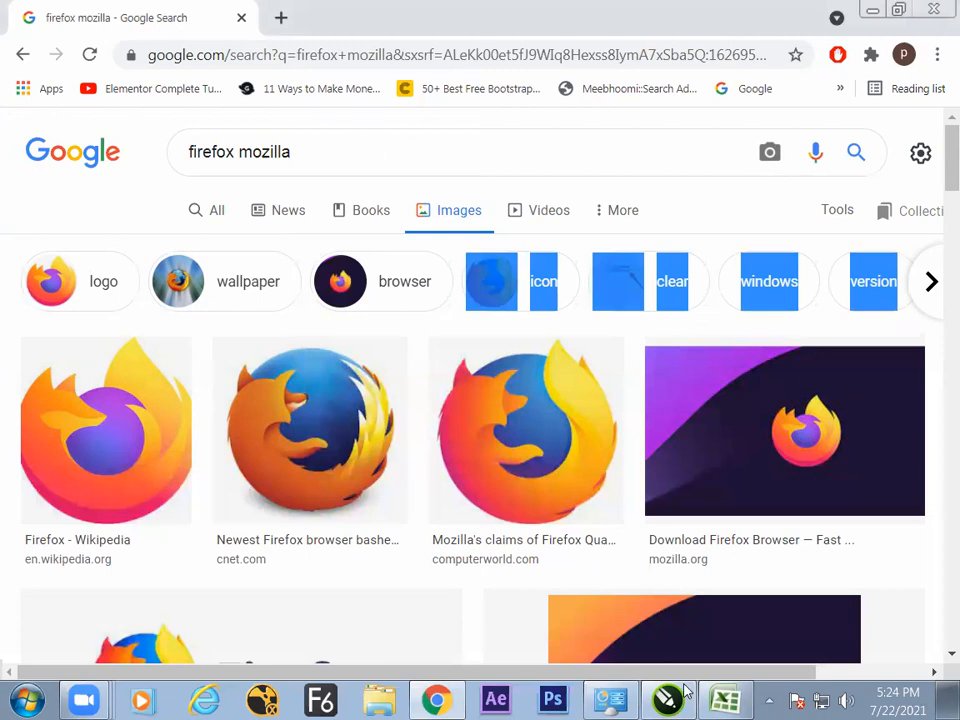
left_click(419, 561)
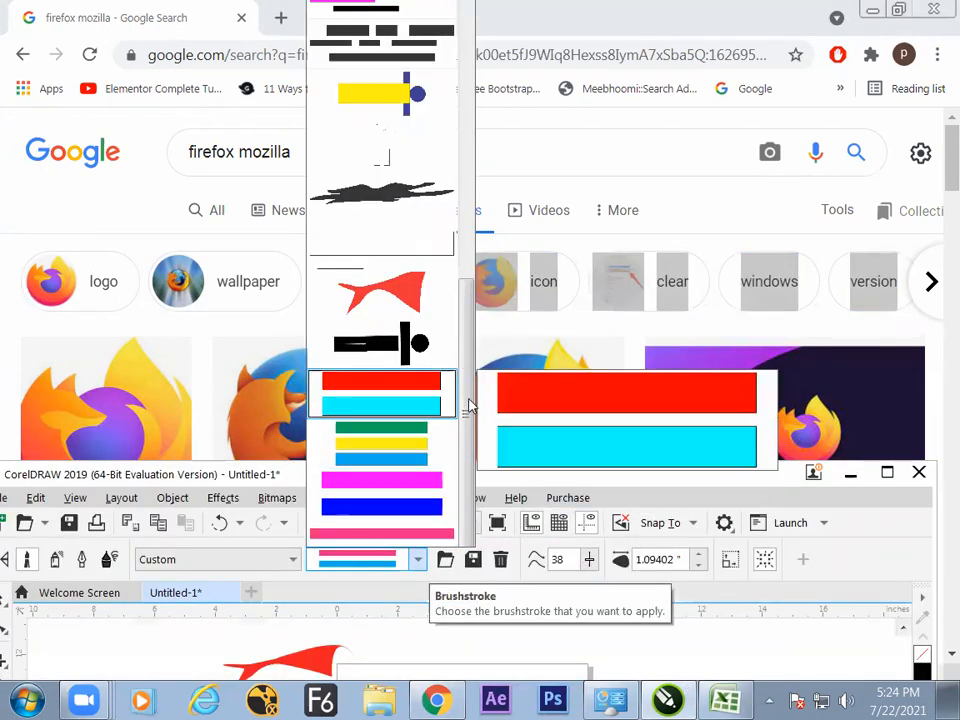
left_click(469, 332)
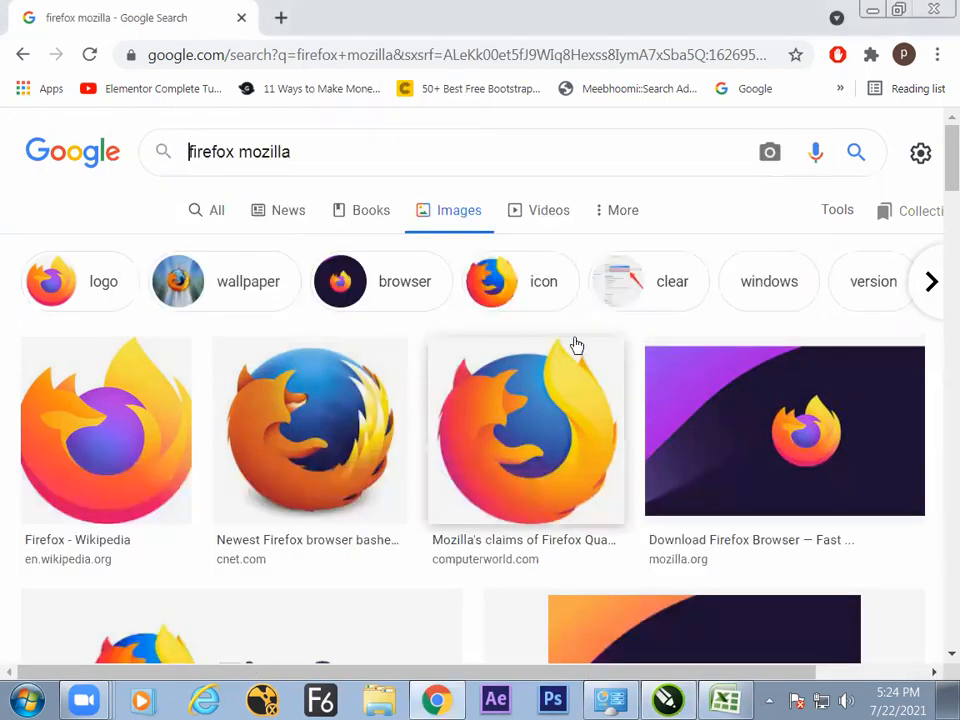
left_click(871, 10)
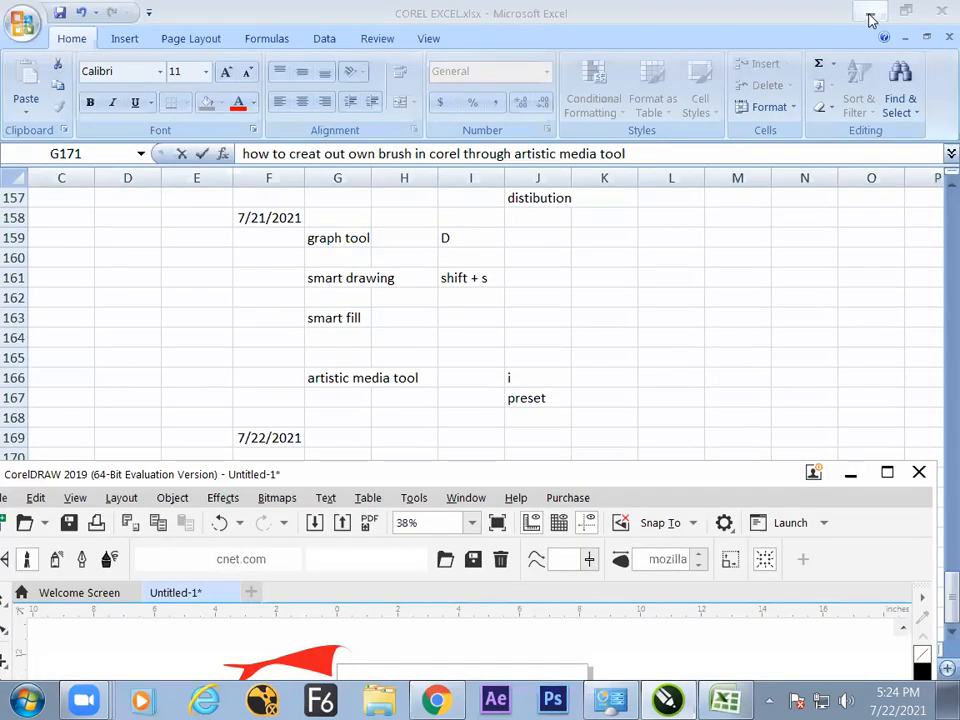
left_click(870, 13)
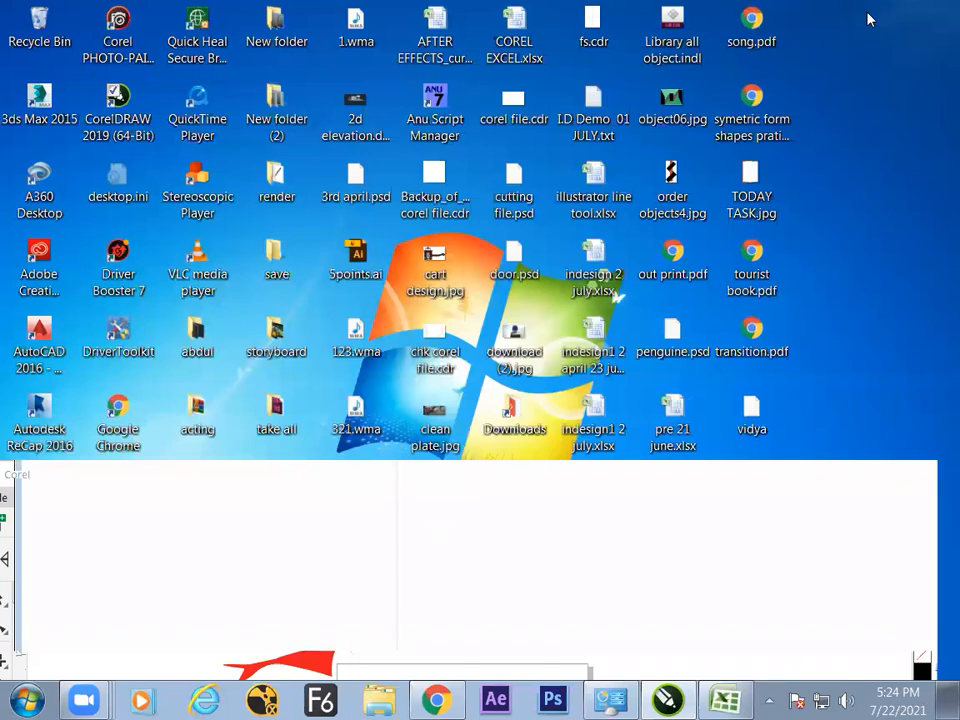
Try the custom brushstroke with yellow, magenta and black bars and black squares on the copied circle.
left_click(417, 562)
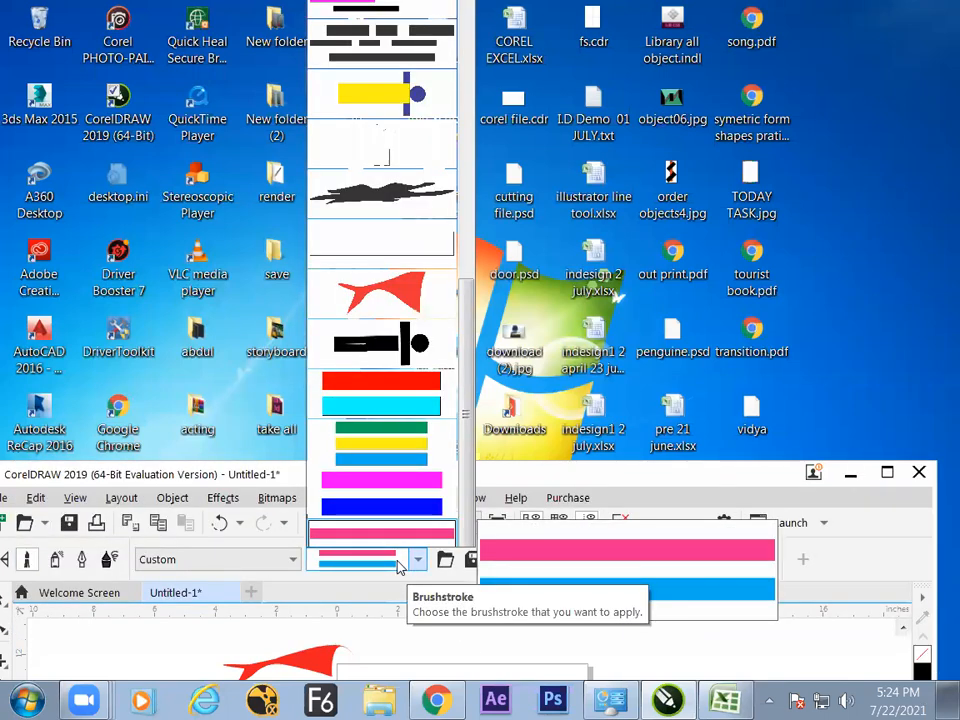
left_click(398, 566)
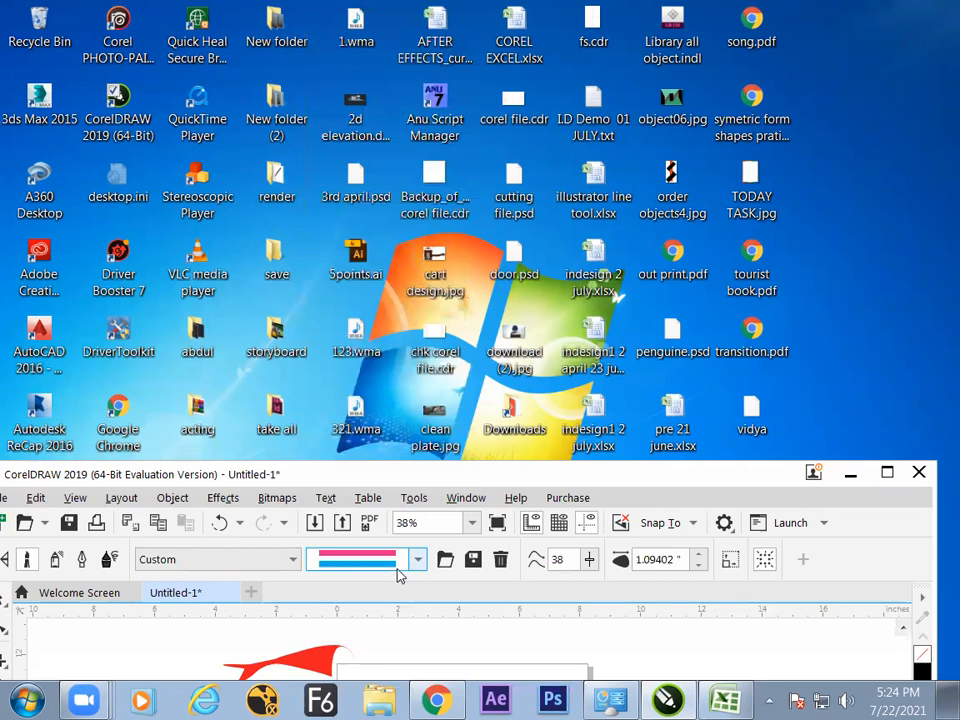
left_click(417, 562)
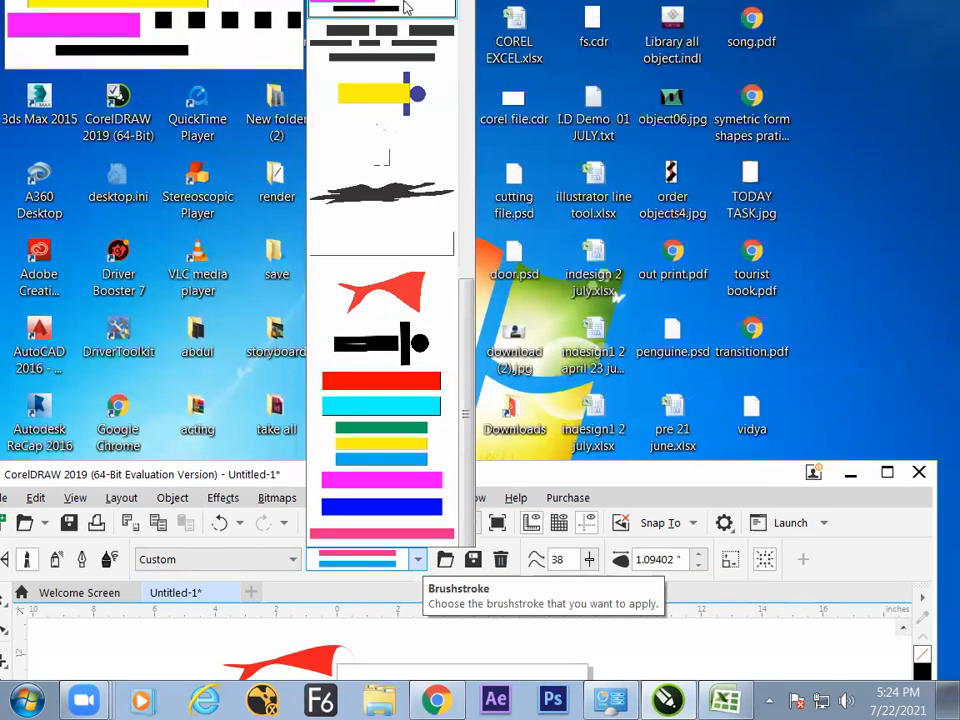
left_click(400, 7)
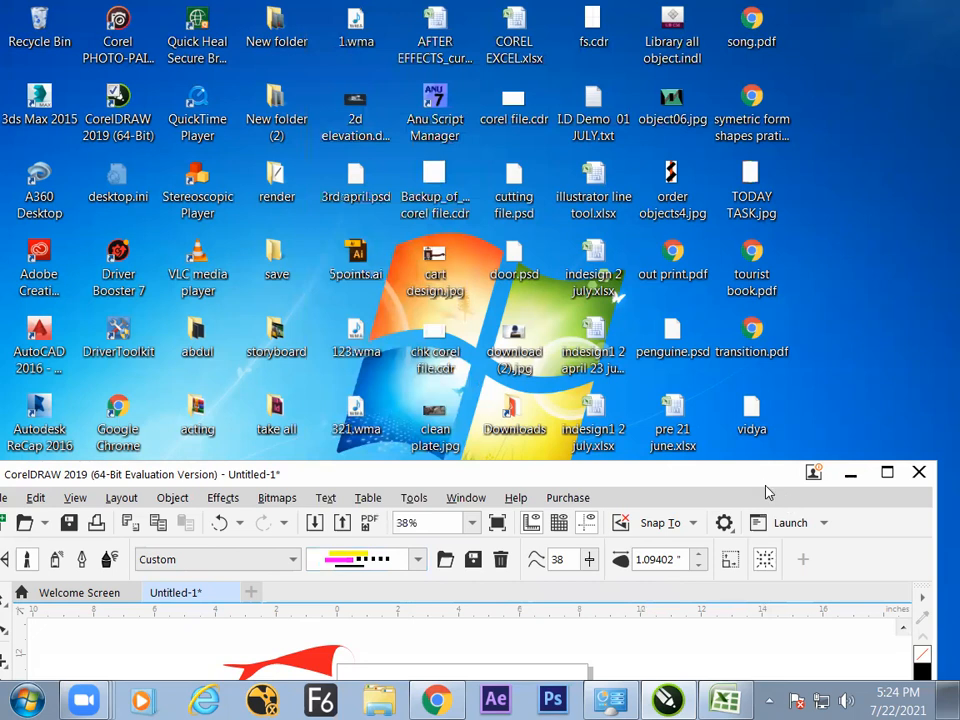
Move the CorelDRAW window lower on the desktop and try the ragged black brushstroke on the copied circle.
left_click_drag(767, 492, 816, 580)
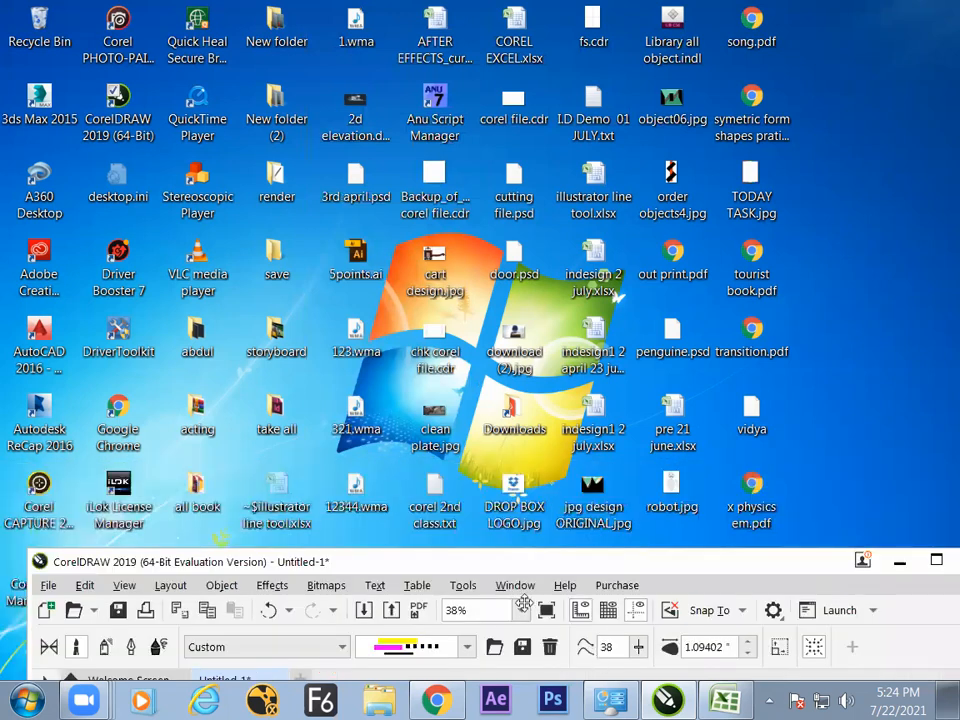
left_click(467, 648)
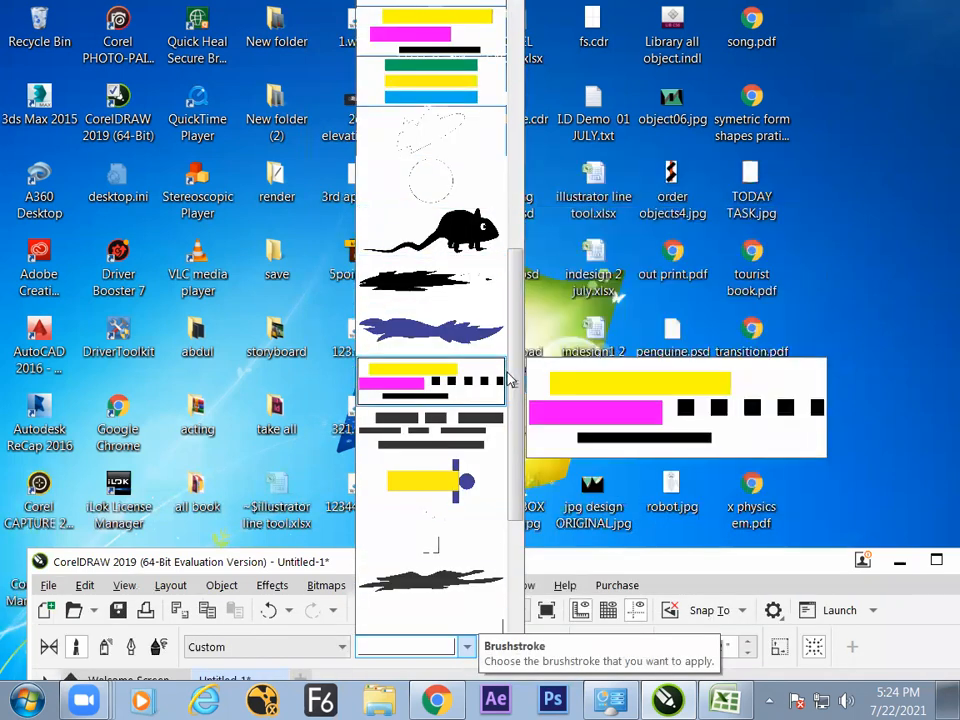
left_click(500, 280)
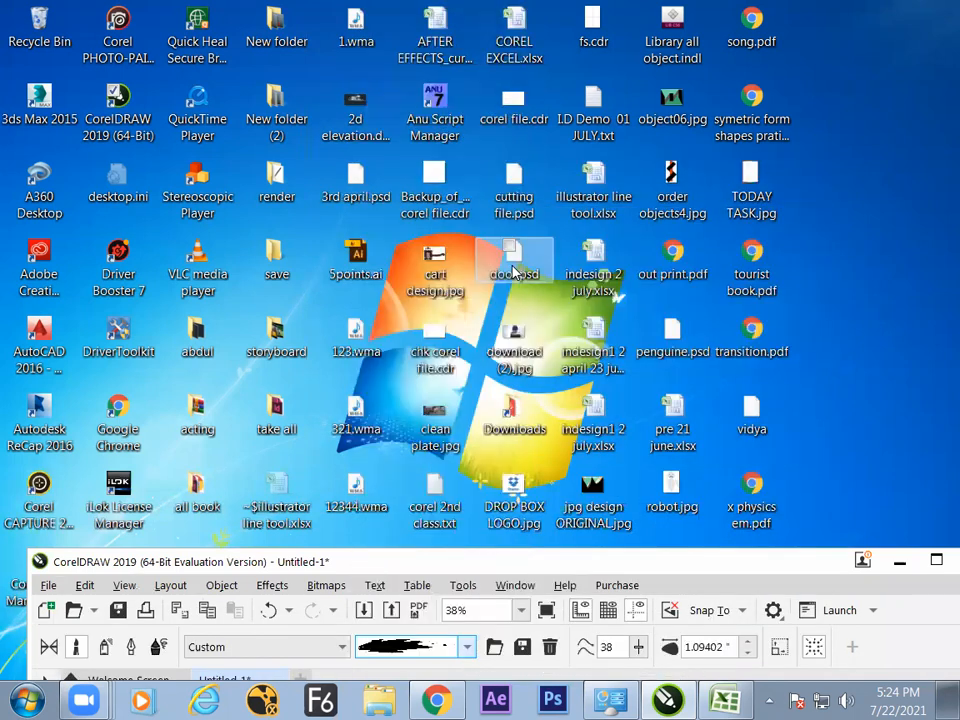
Try the custom brushstroke made of a yellow bar, blue crossbar and blue dot on the copied circle.
left_click(467, 648)
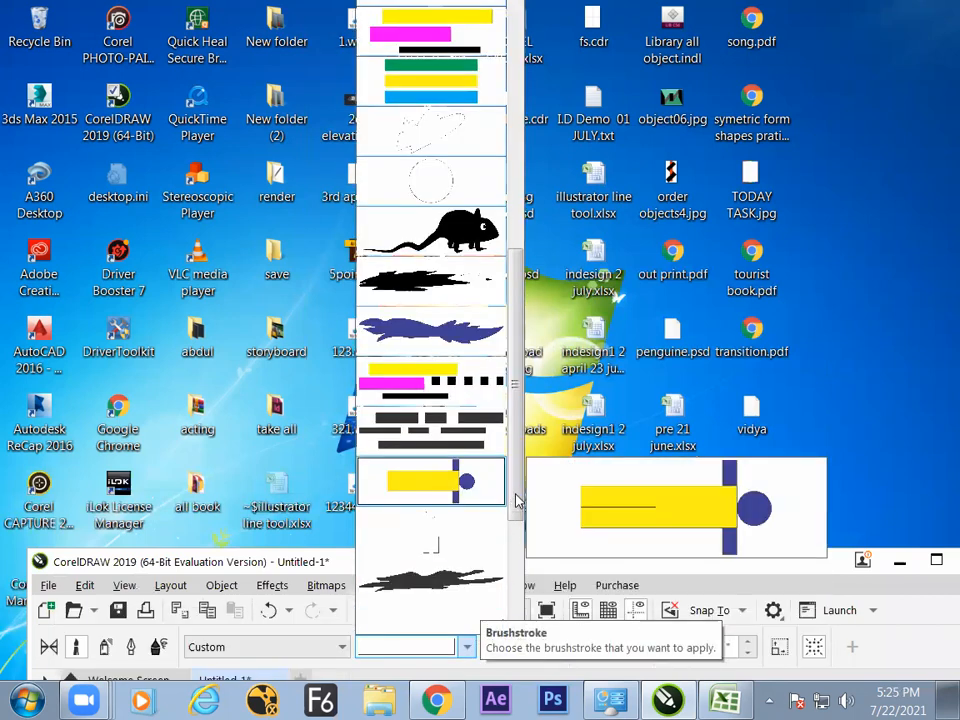
left_click(514, 487)
left_click(470, 647)
left_click(476, 649)
left_click(467, 646)
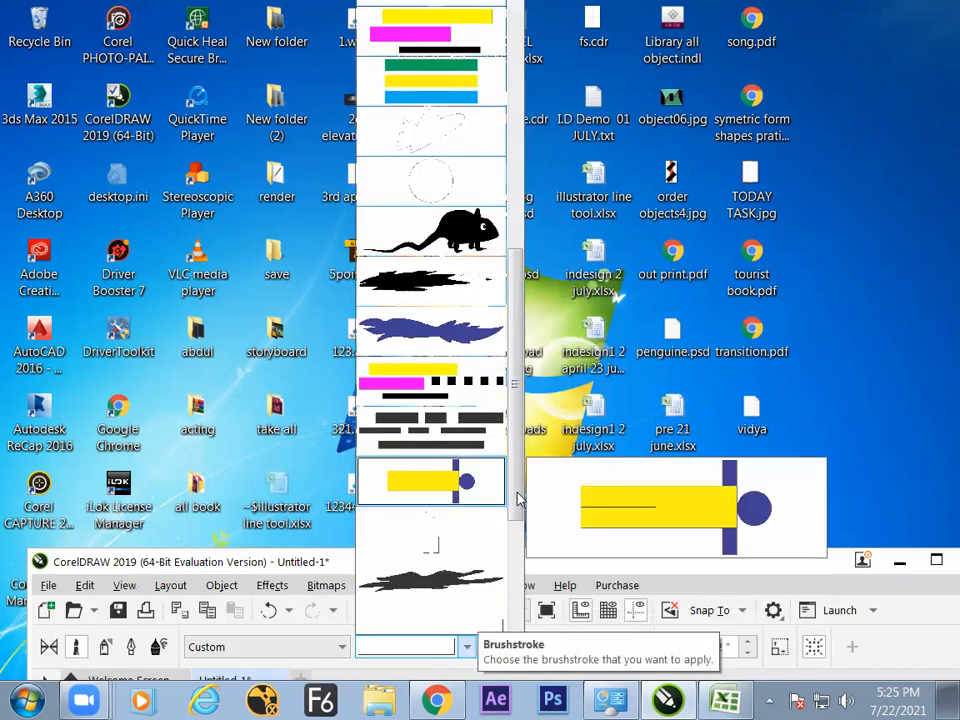
left_click(440, 482)
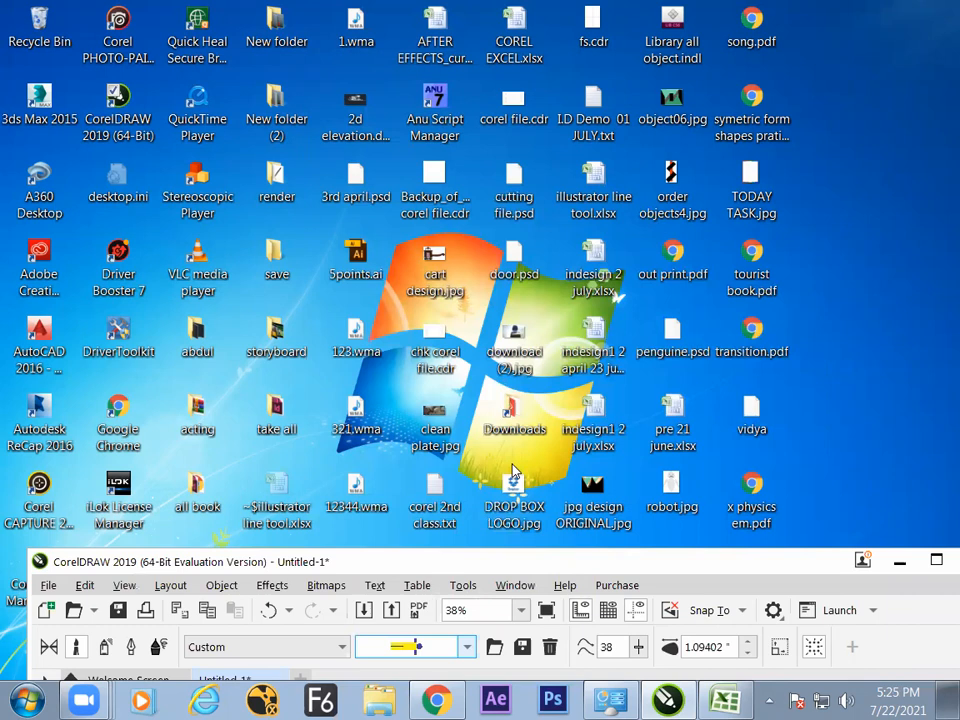
Apply the saved welded-shape brushstroke to the copied circle and maximize the CorelDRAW window.
left_click(429, 647)
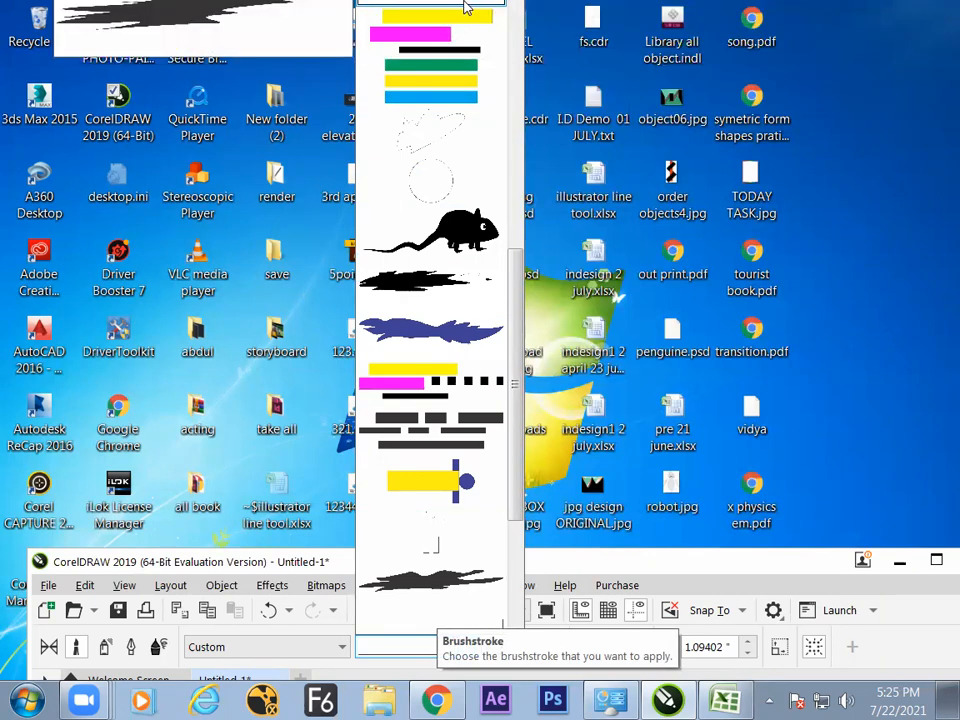
right_click(510, 272)
mouse_move(517, 272)
left_mouse_down()
mouse_move(520, 25)
mouse_move(509, 3)
left_mouse_up()
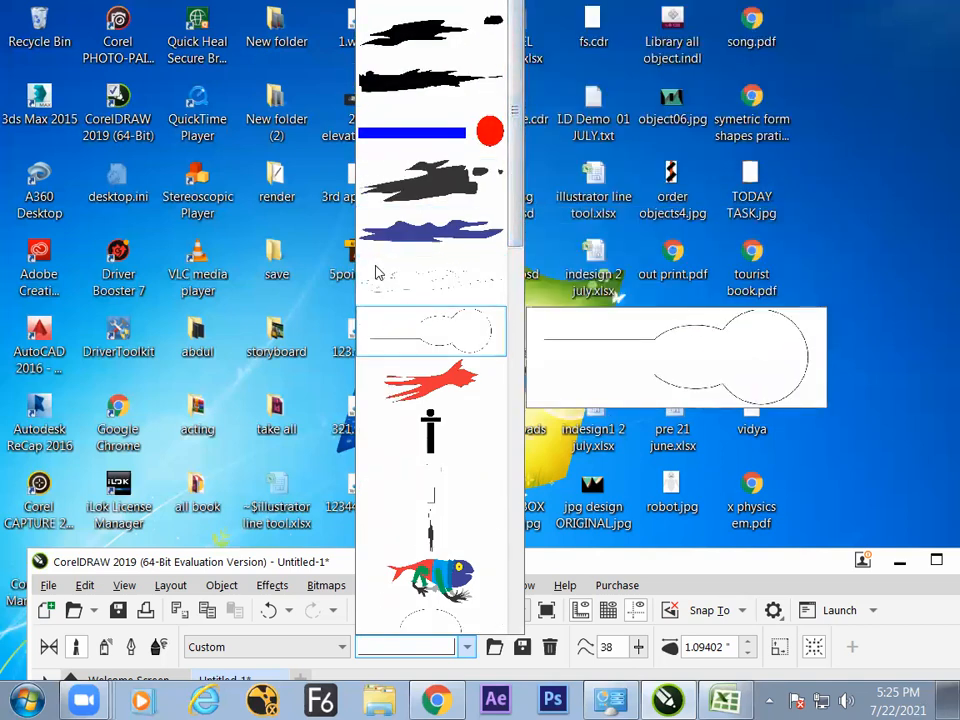
left_click(378, 272)
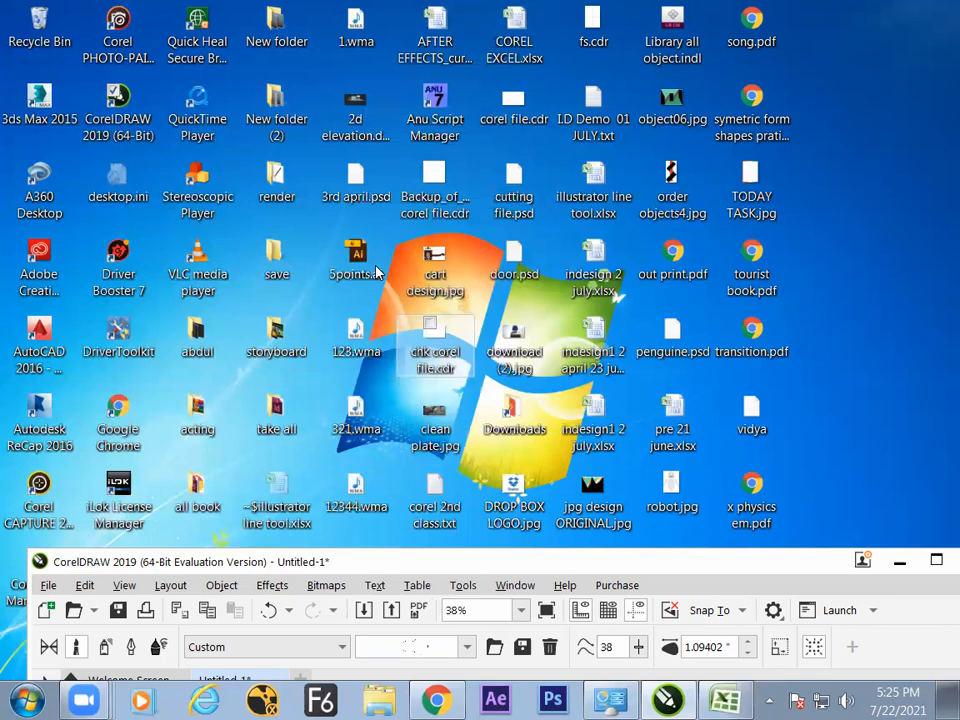
left_click(936, 566)
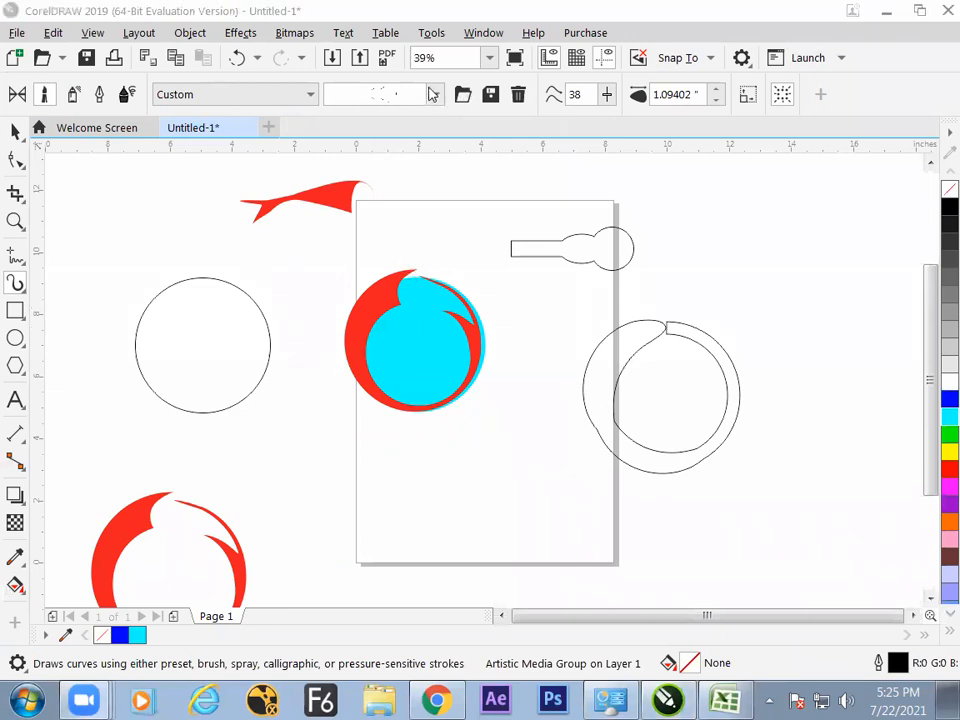
Apply the multicoloured fish-like creature brushstroke to the copied circle.
left_click(17, 132)
left_click(435, 95)
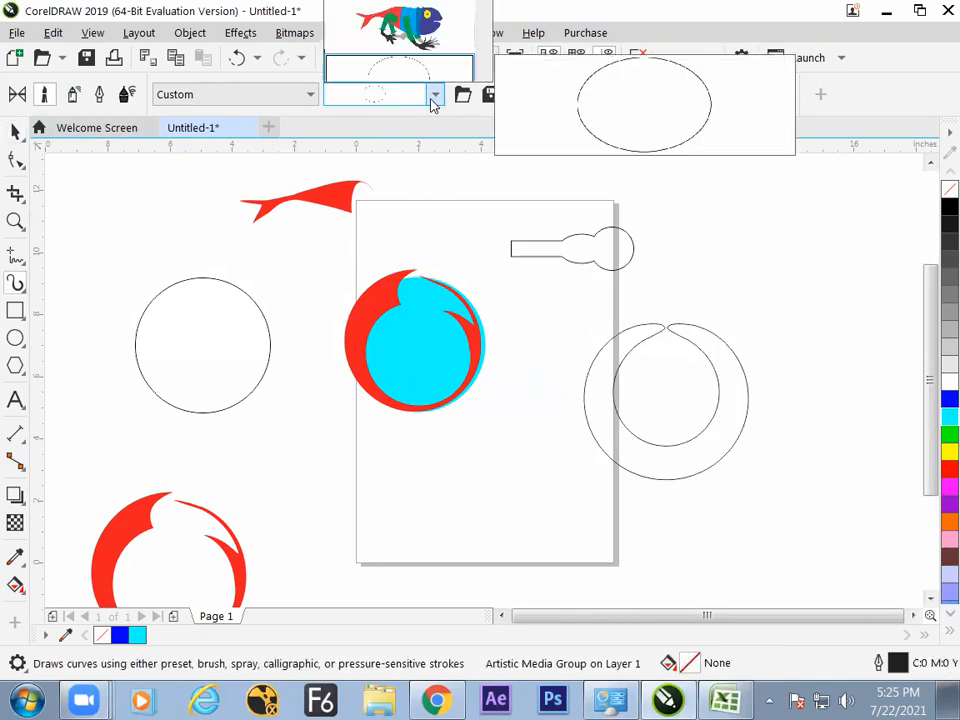
left_click(398, 28)
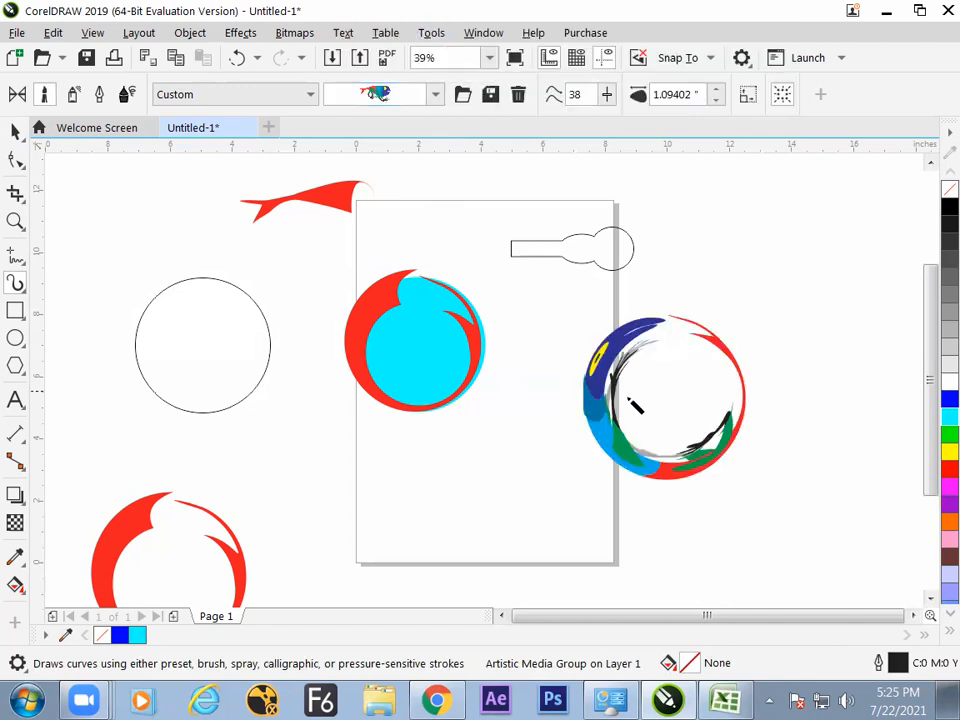
Switch the copied circle to the ellipse-outline brushstroke and back to the multicoloured creature brushstroke.
left_click(435, 95)
left_click(433, 99)
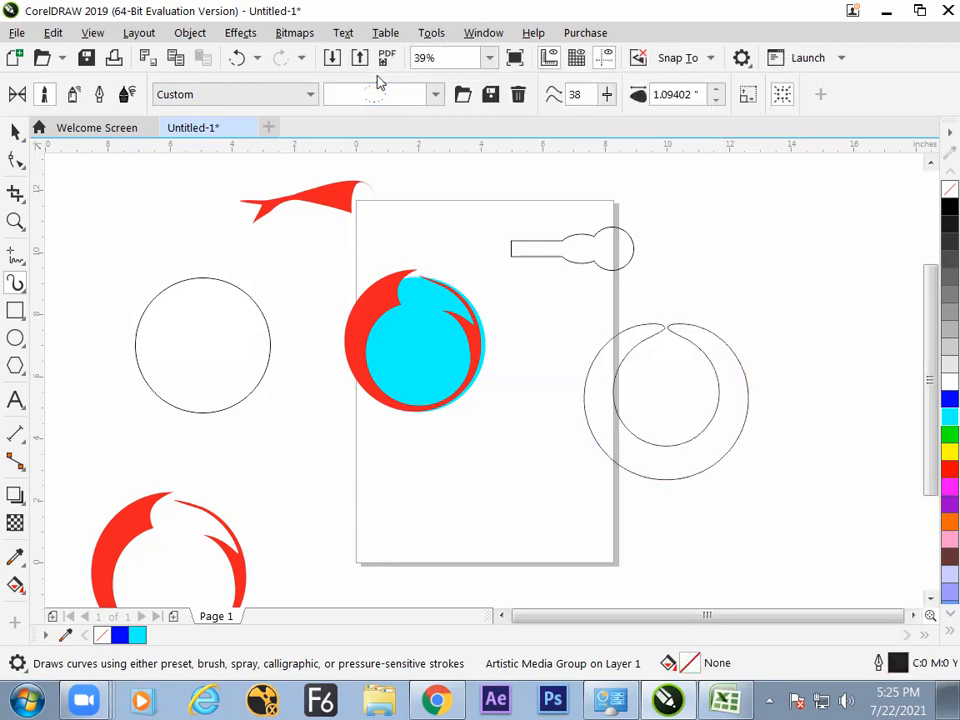
left_click(437, 97)
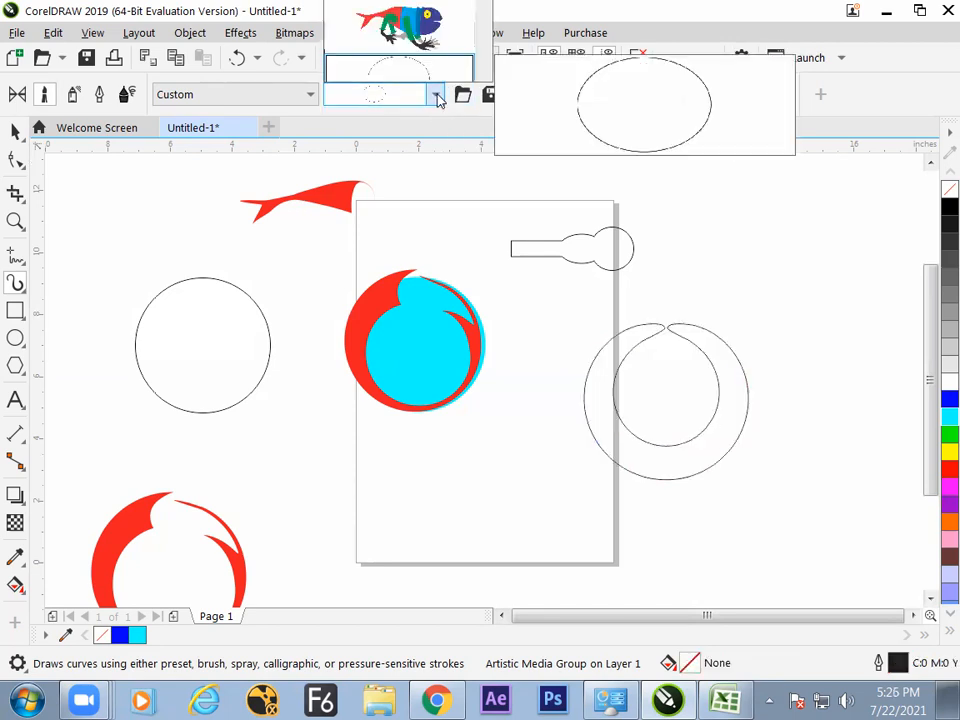
left_click(435, 40)
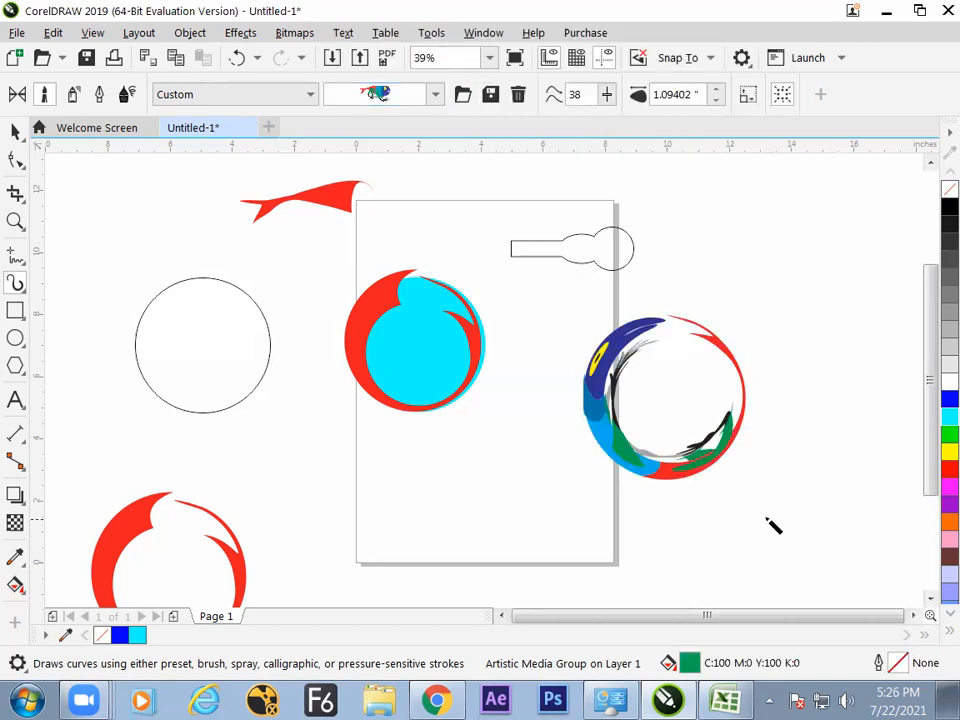
Deselect the copied circle that carries the multicoloured creature brushstroke.
key("Escape")
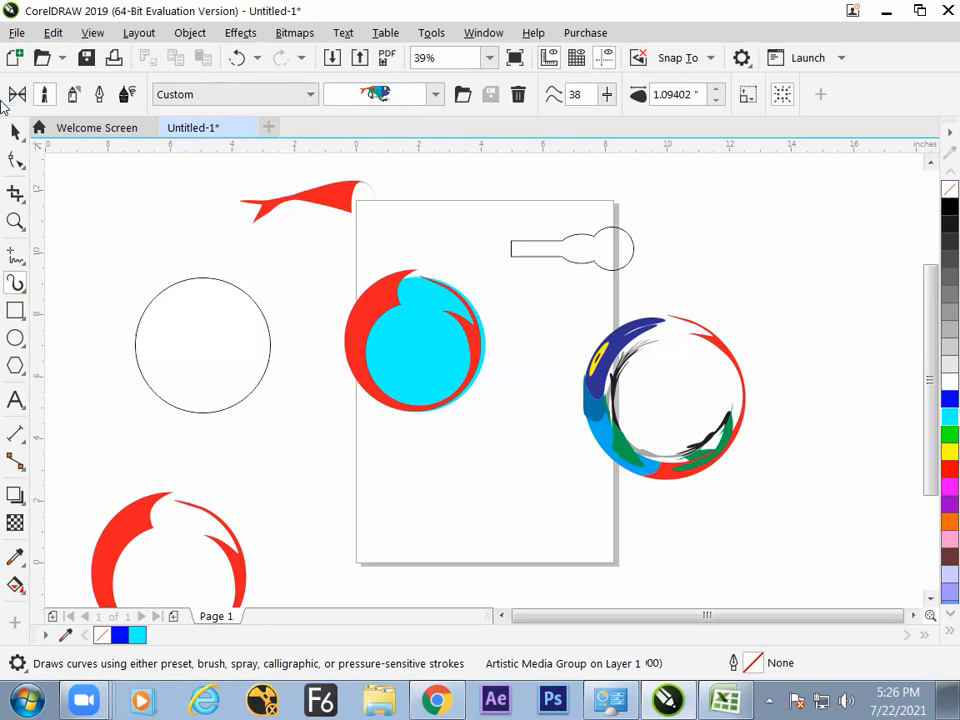
left_click(15, 133)
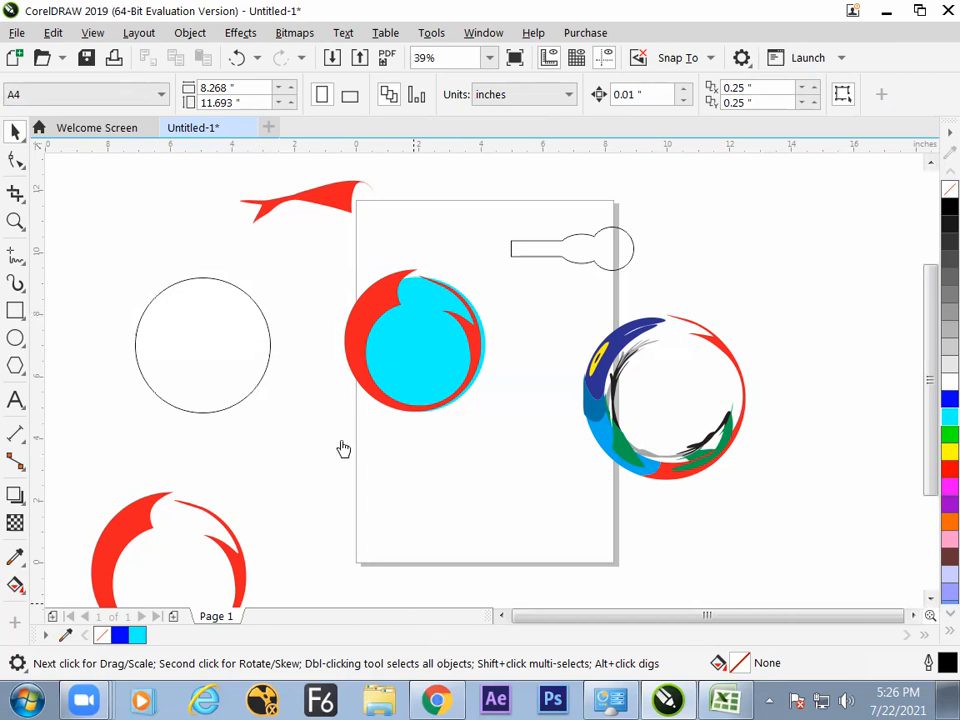
key("alt+Tab")
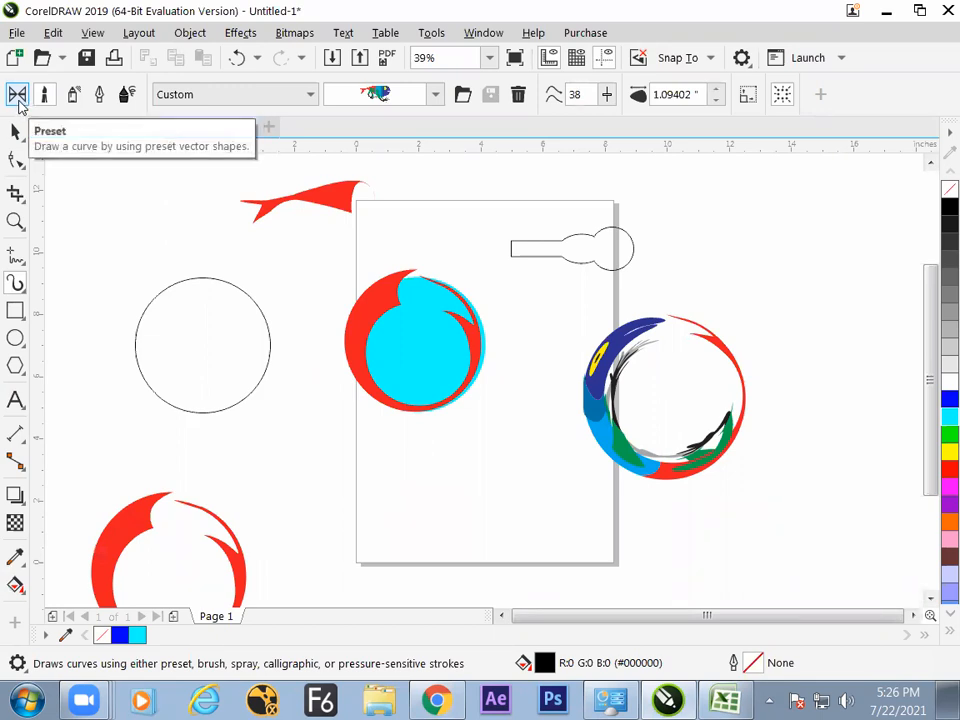
Review the Artistic Media brush categories and switch from Custom to Calligraphy.
left_click(43, 94)
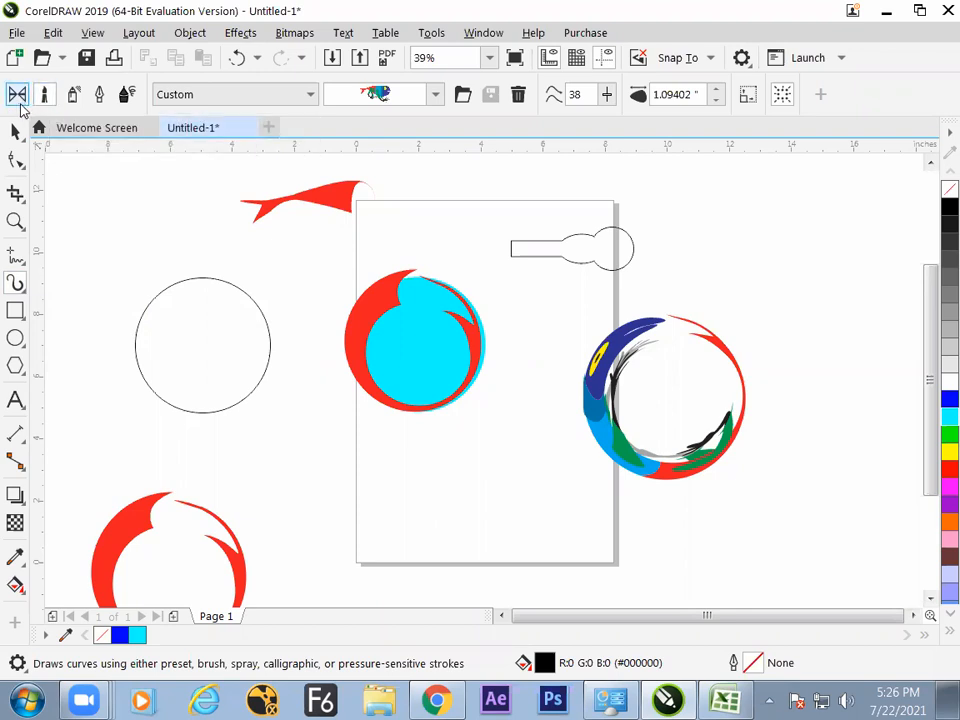
left_click(311, 95)
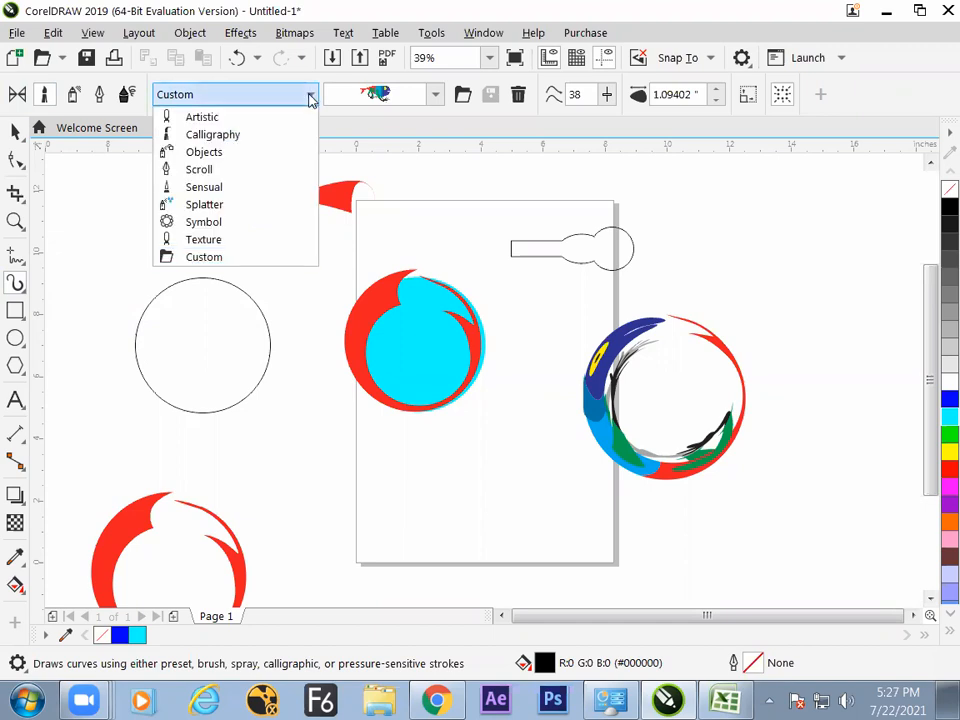
left_click(223, 256)
left_click(262, 95)
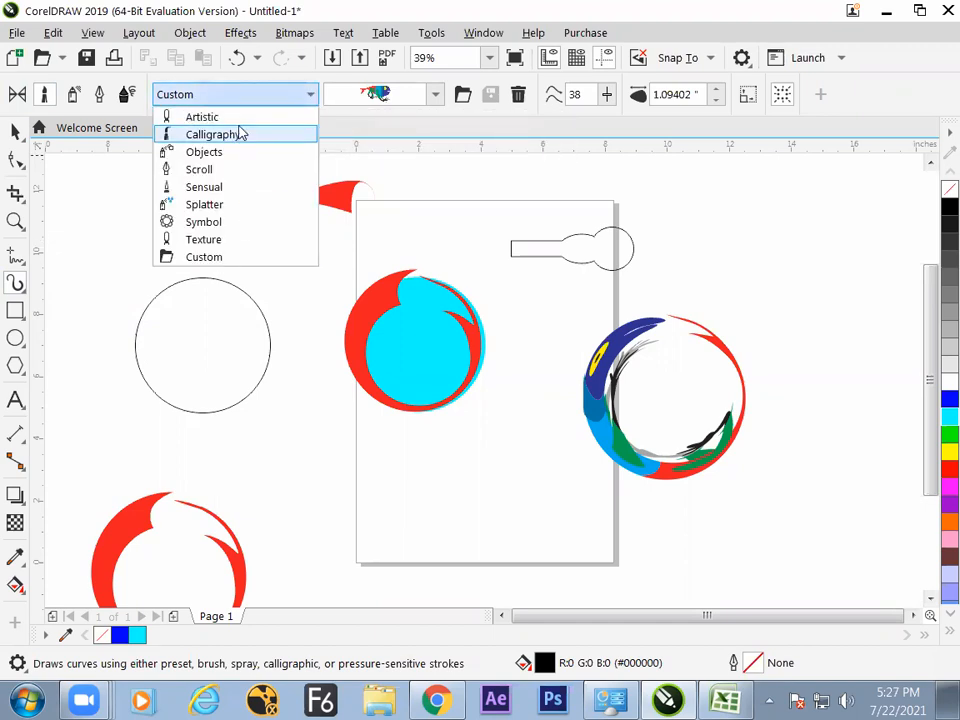
left_click(240, 133)
left_click(246, 97)
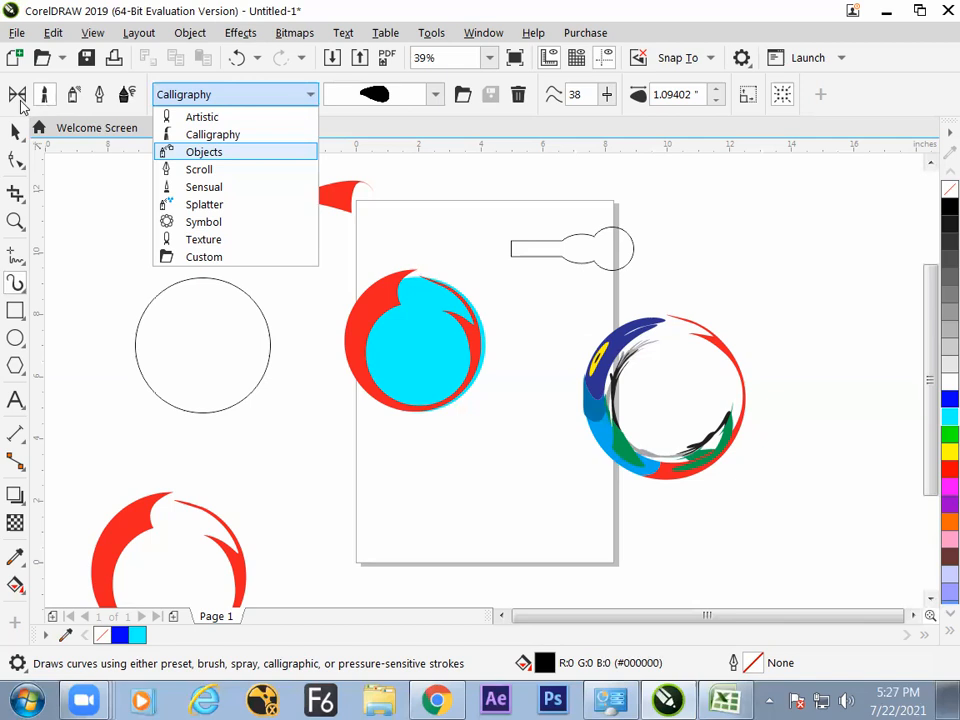
Look at the available preset strokes of the Artistic Media tool and return to Brush mode.
left_click(22, 98)
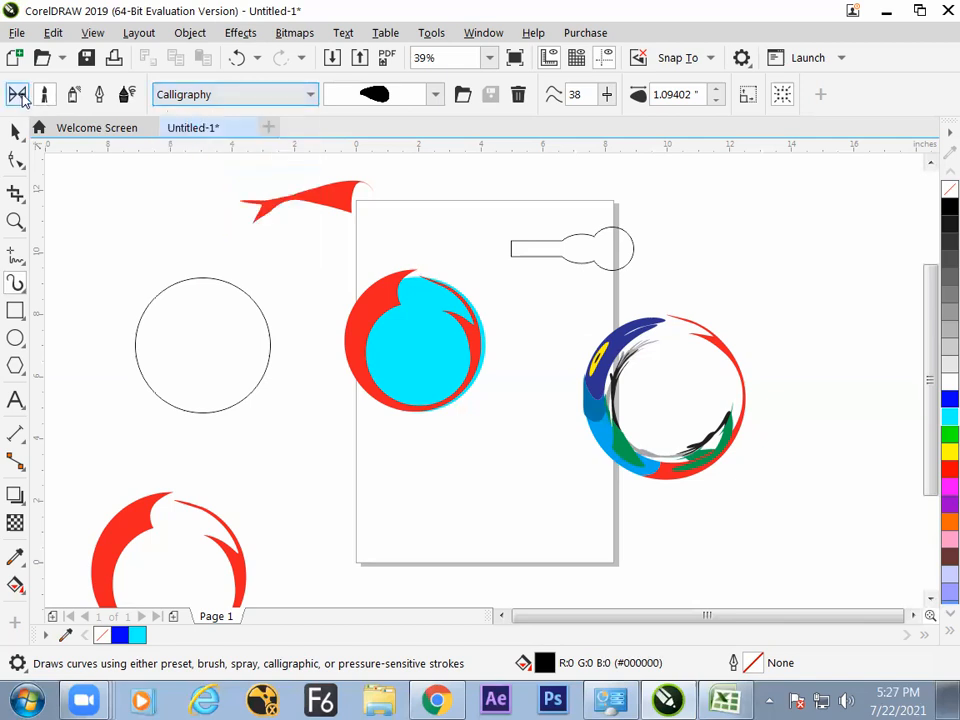
left_click(20, 96)
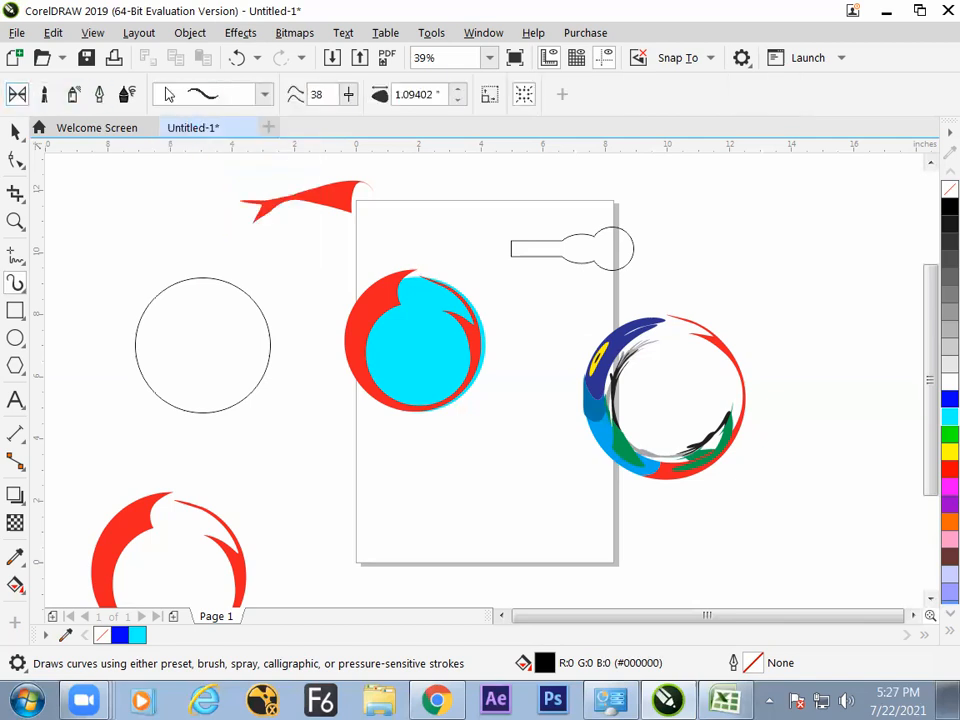
left_click(266, 96)
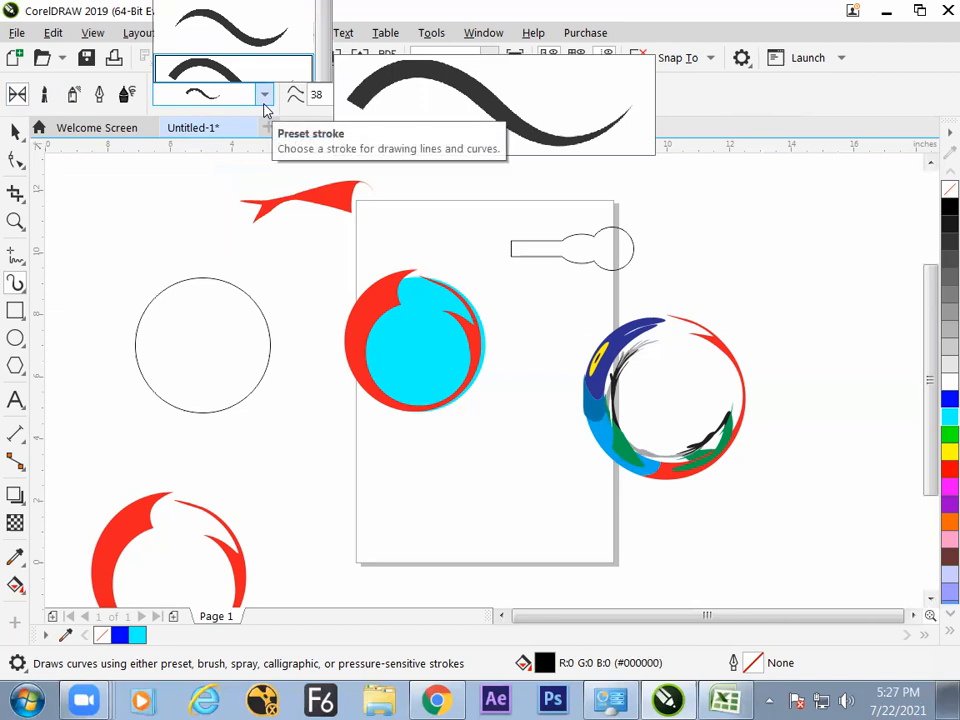
left_click(266, 106)
left_click(44, 100)
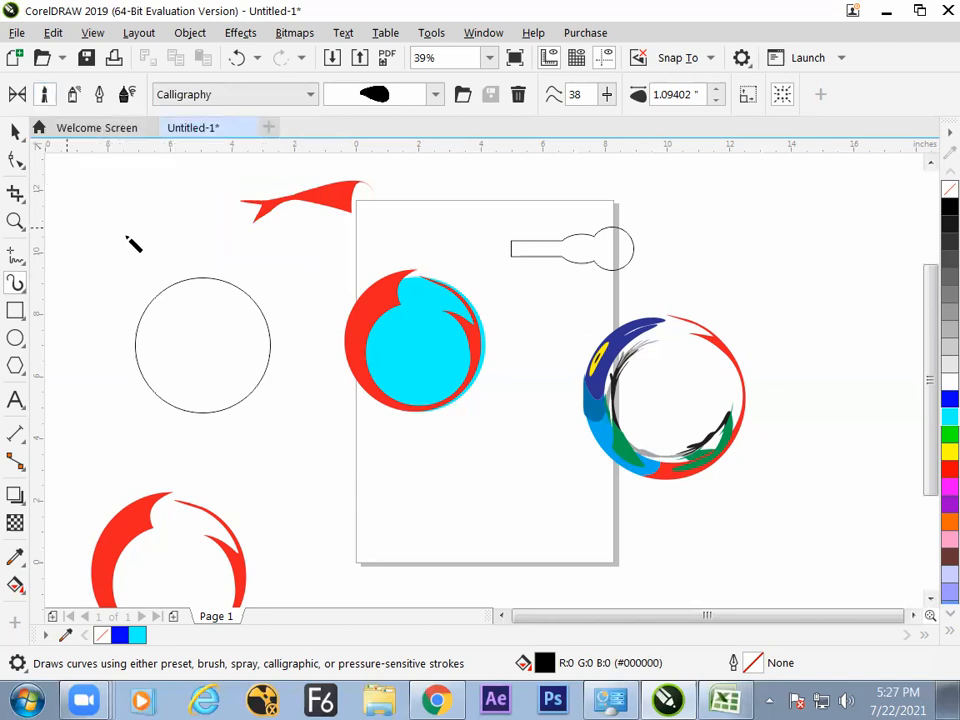
Add a new page and draw a cyan-filled rectangle about 5.1 by 0.48 inches beside it.
left_click(173, 616)
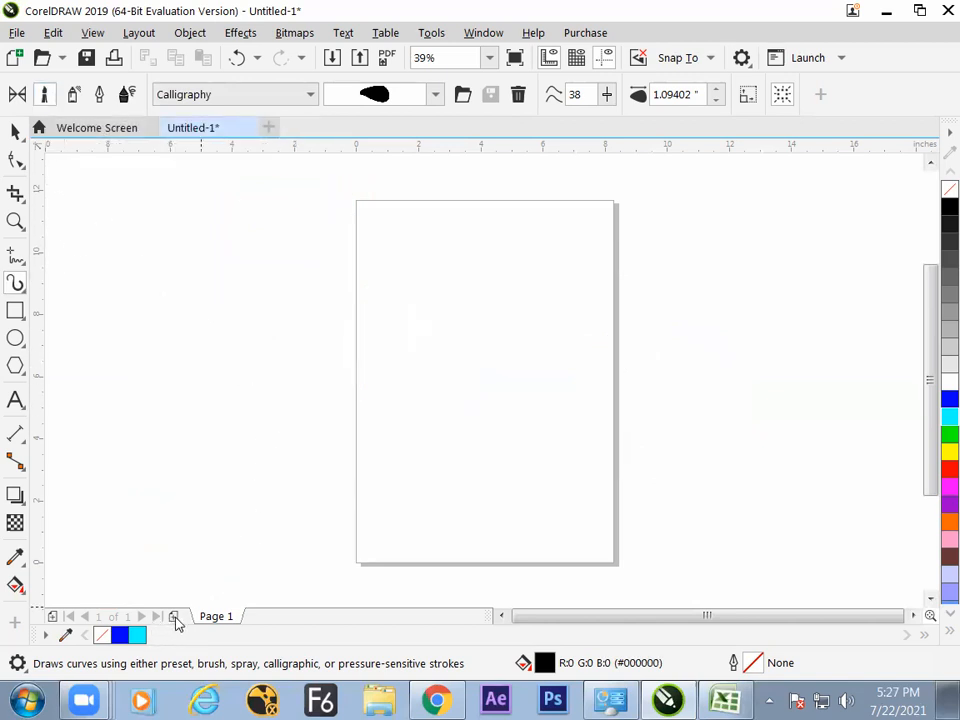
left_click(22, 345)
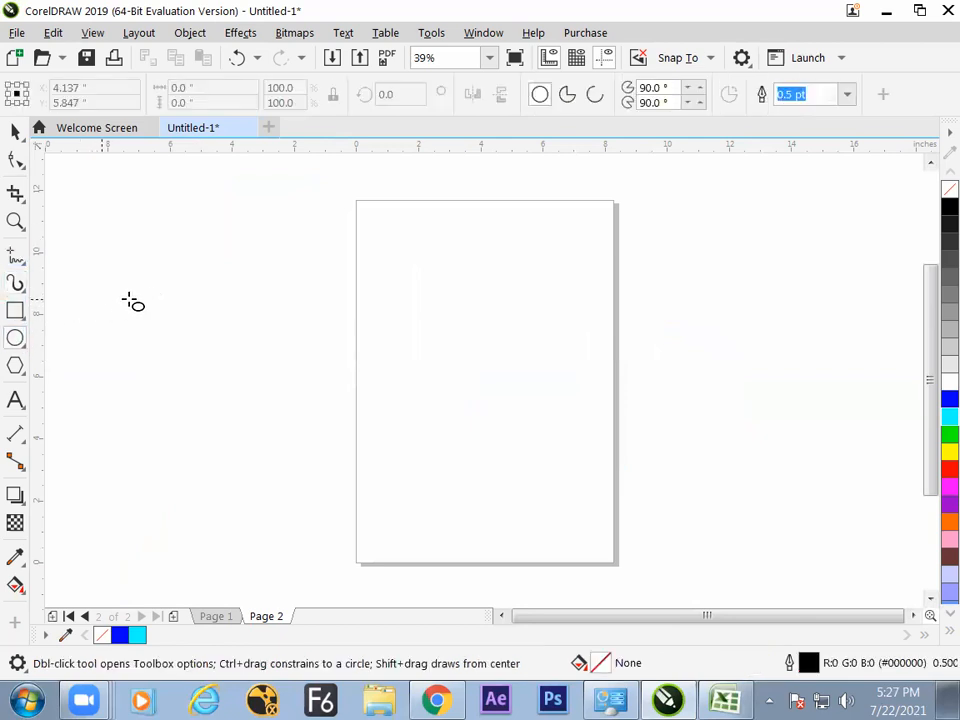
left_click(24, 318)
left_click(83, 311)
left_click_drag(144, 236, 305, 250)
left_click(949, 416)
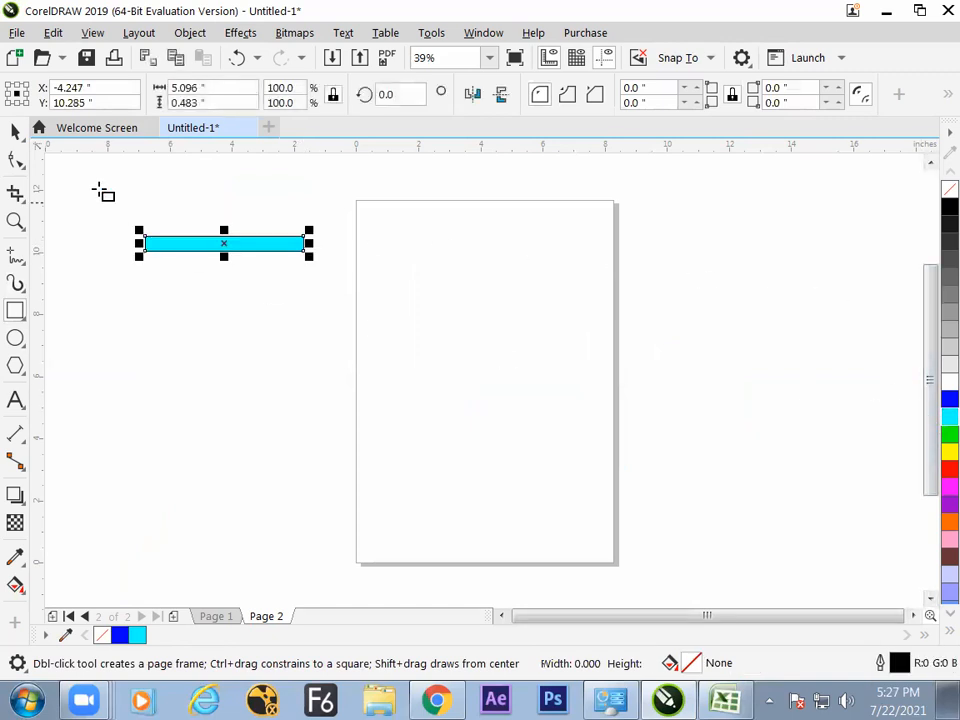
Duplicate the cyan bar twice directly below itself, filling the middle copy red and the lowest copy blue.
left_click(16, 132)
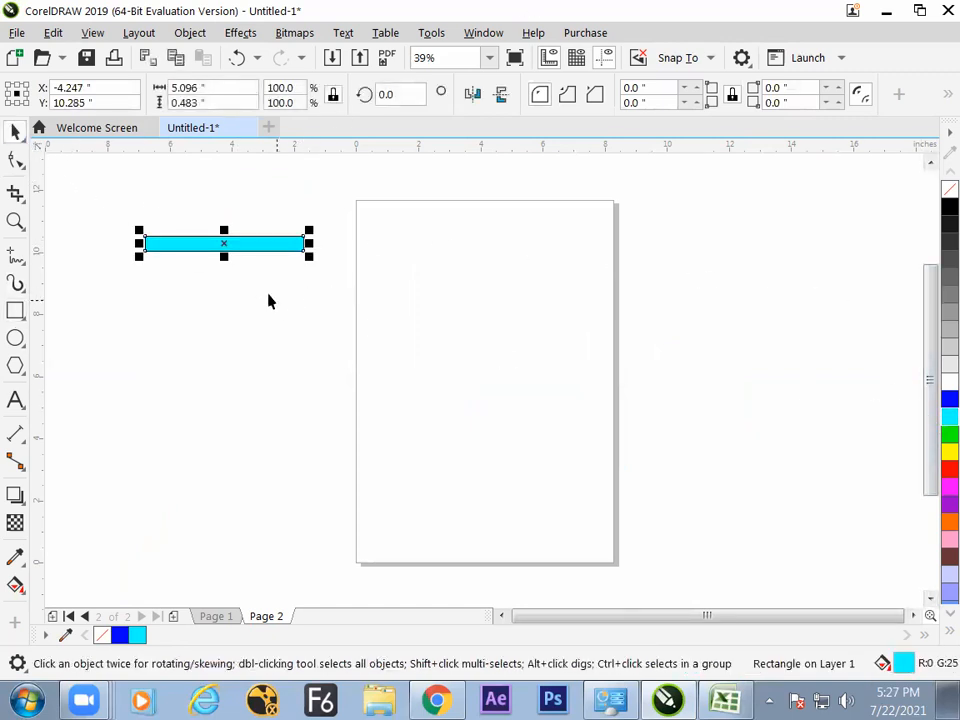
left_click_drag(224, 249, 226, 270)
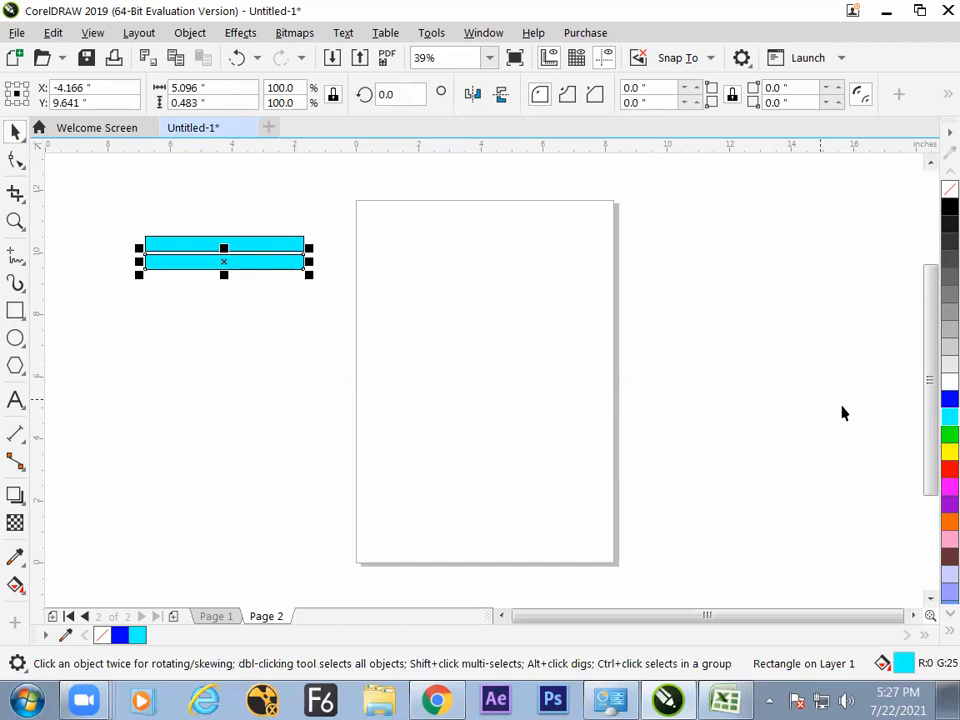
mouse_move(224, 262)
left_mouse_down()
mouse_move(225, 292)
mouse_move(224, 281)
left_mouse_up()
key("ctrl+z")
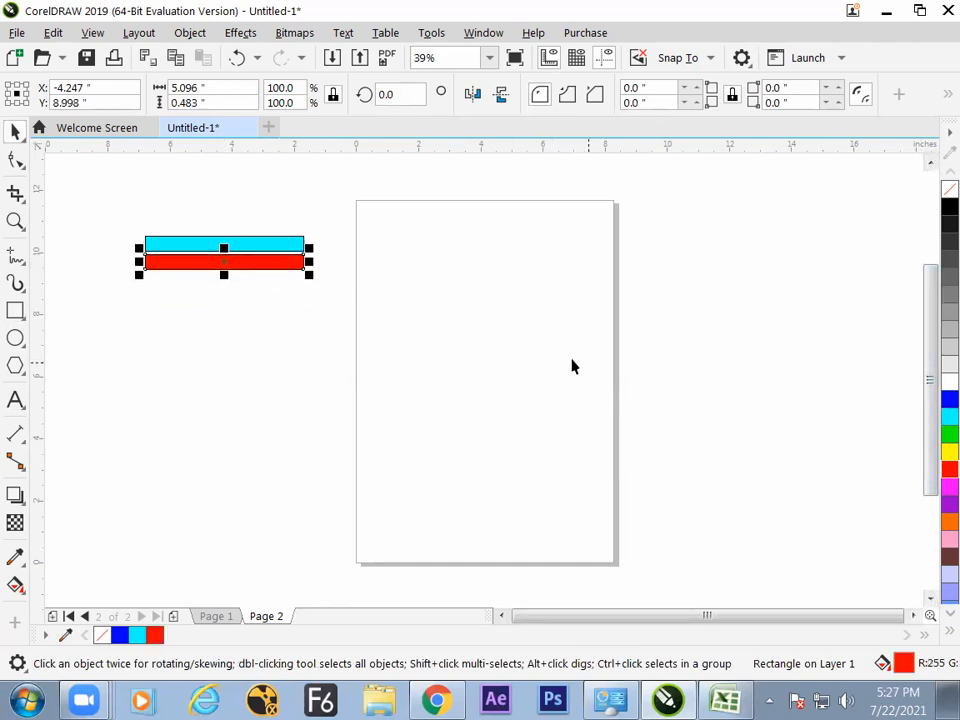
left_click_drag(193, 261, 225, 285)
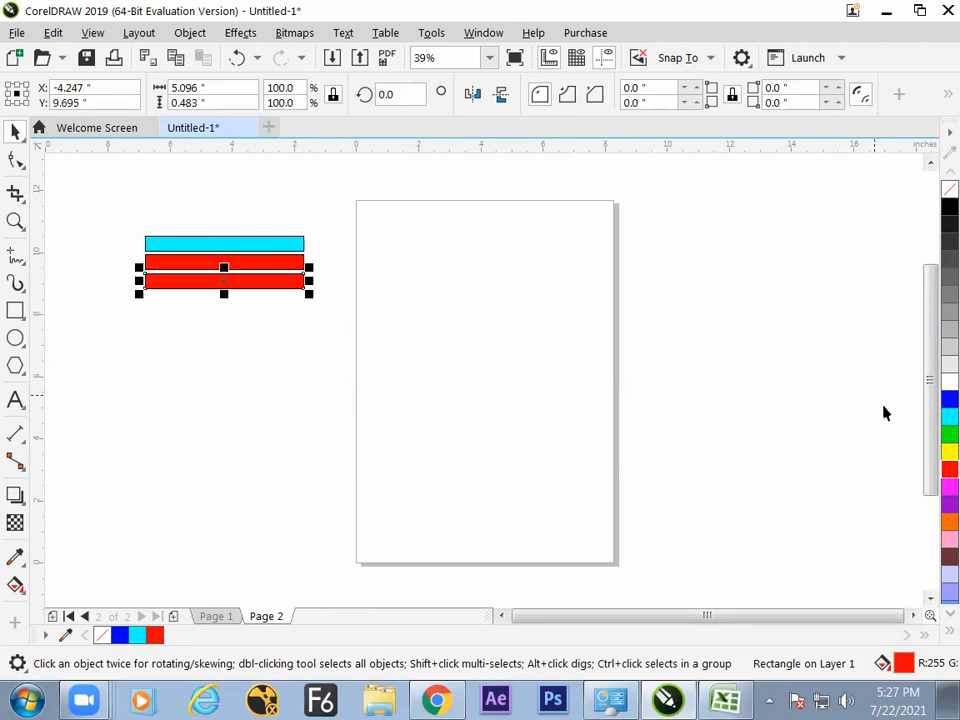
left_click(940, 413)
left_click(940, 399)
Remove the outlines from the cyan, red and blue bars.
left_click(469, 251)
left_click_drag(448, 206, 92, 385)
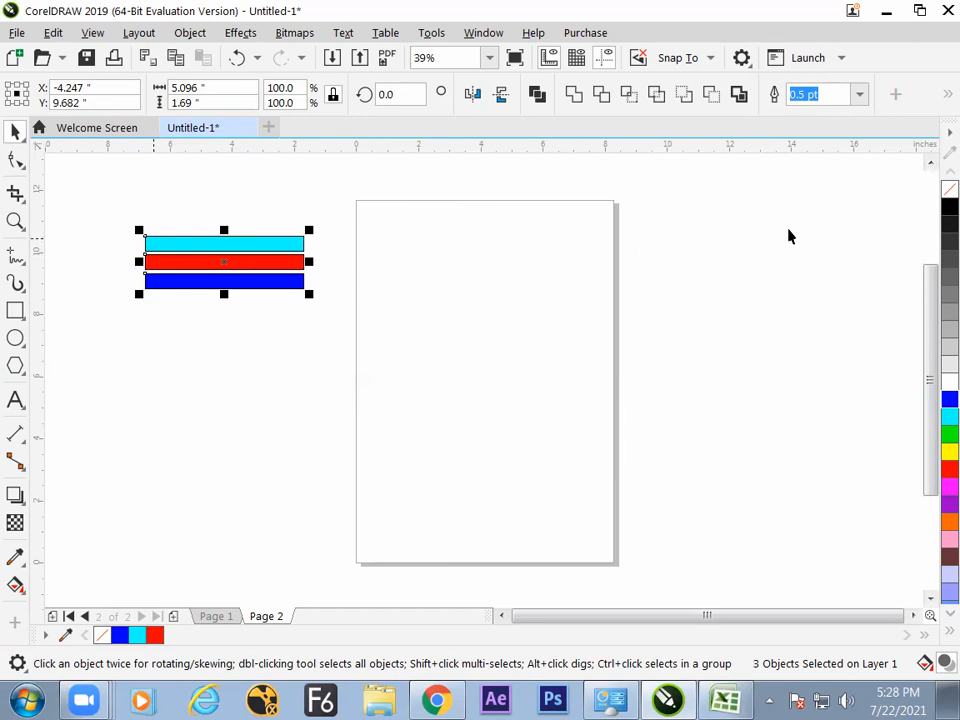
right_click(947, 190)
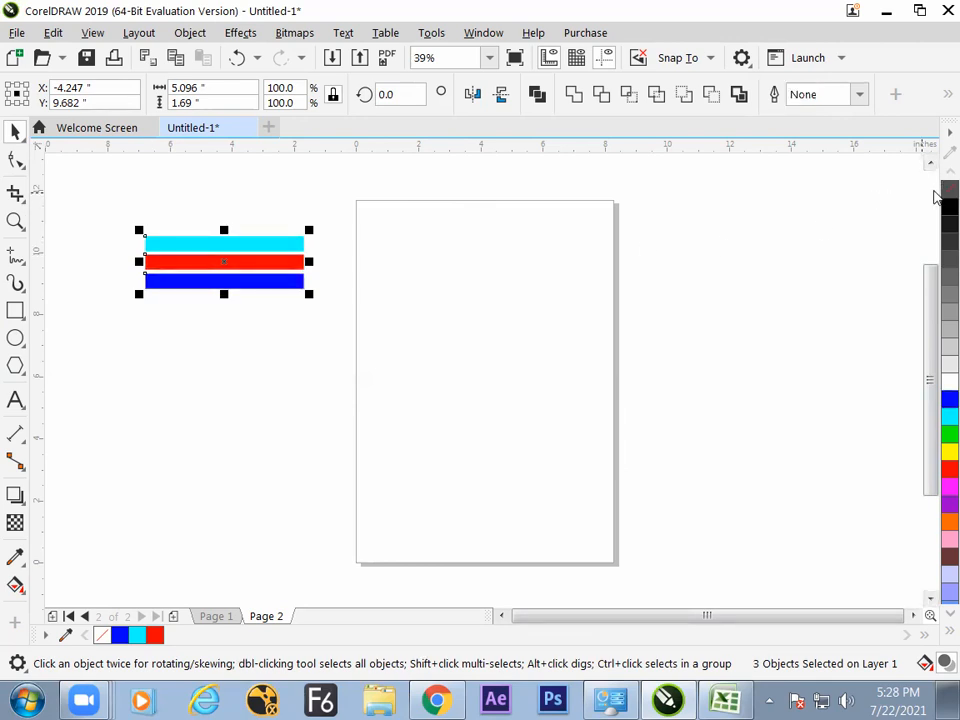
left_click(323, 346)
Save the three coloured bars as an Artistic Media brush named "tri".
left_click_drag(107, 224, 339, 347)
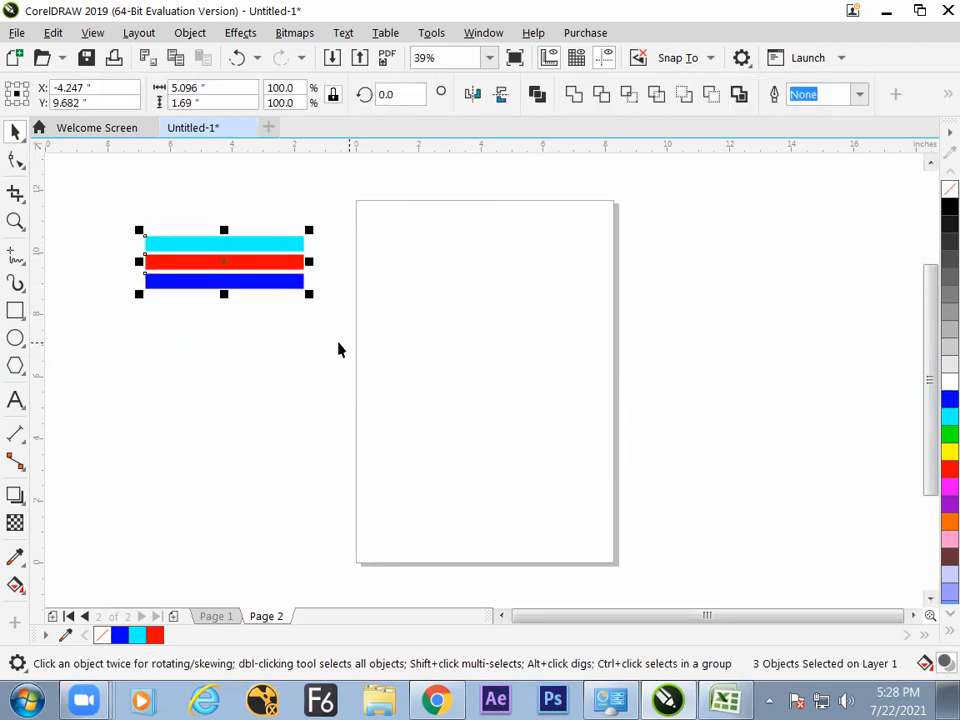
left_click(16, 283)
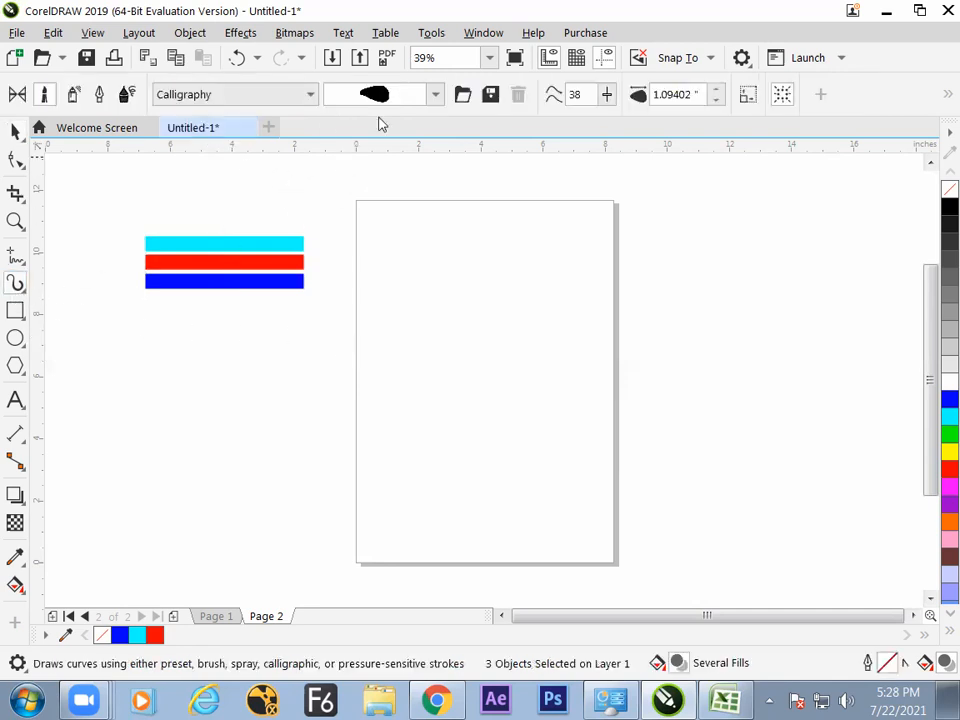
left_click(490, 96)
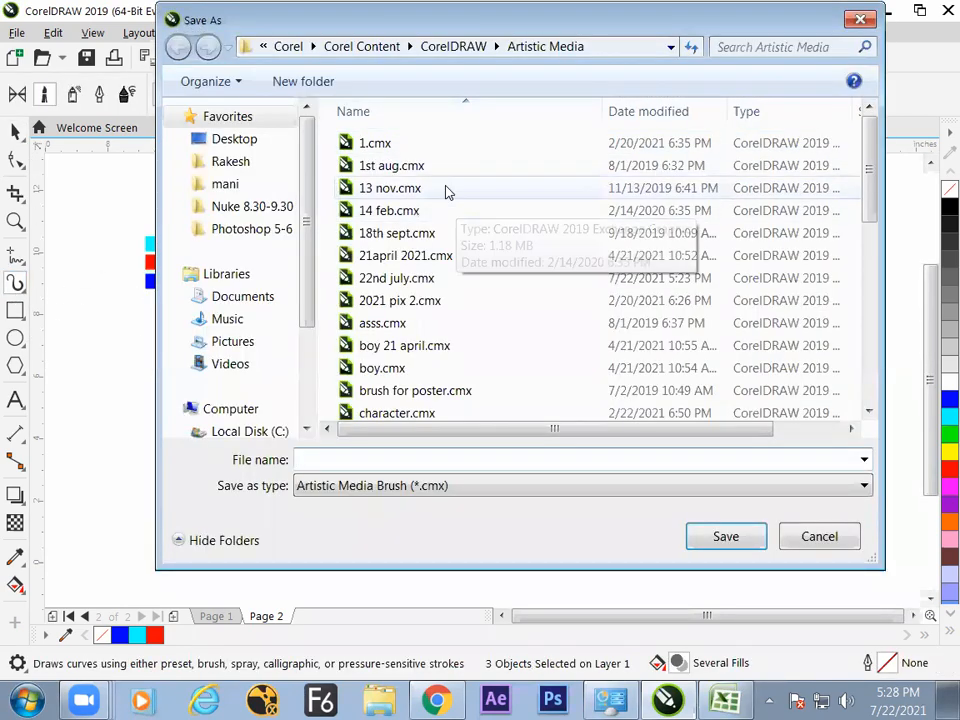
type("tri")
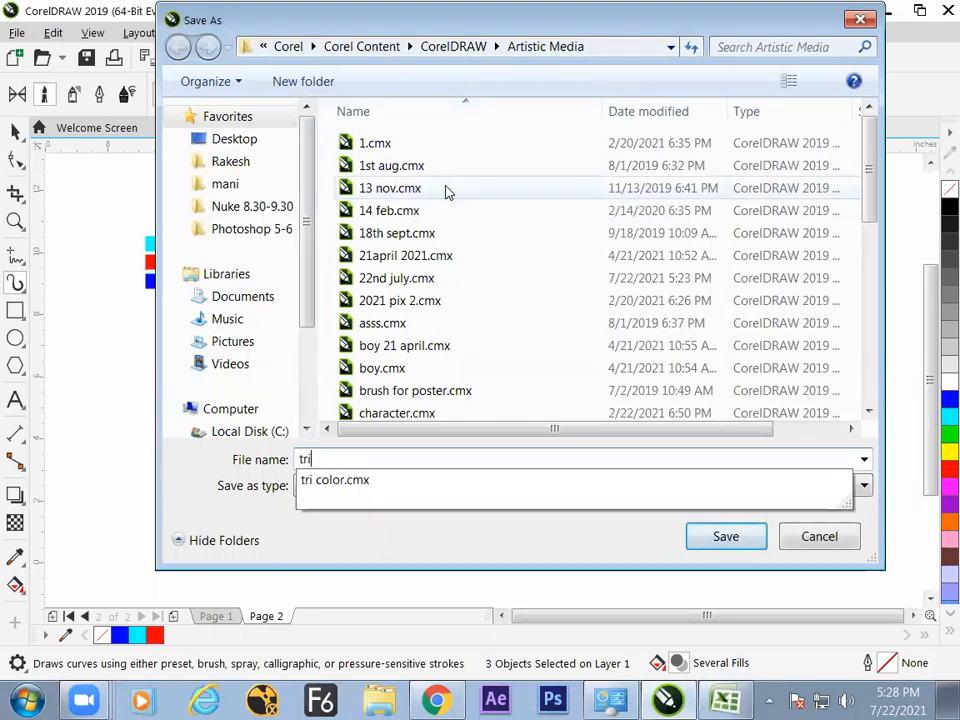
key("Return")
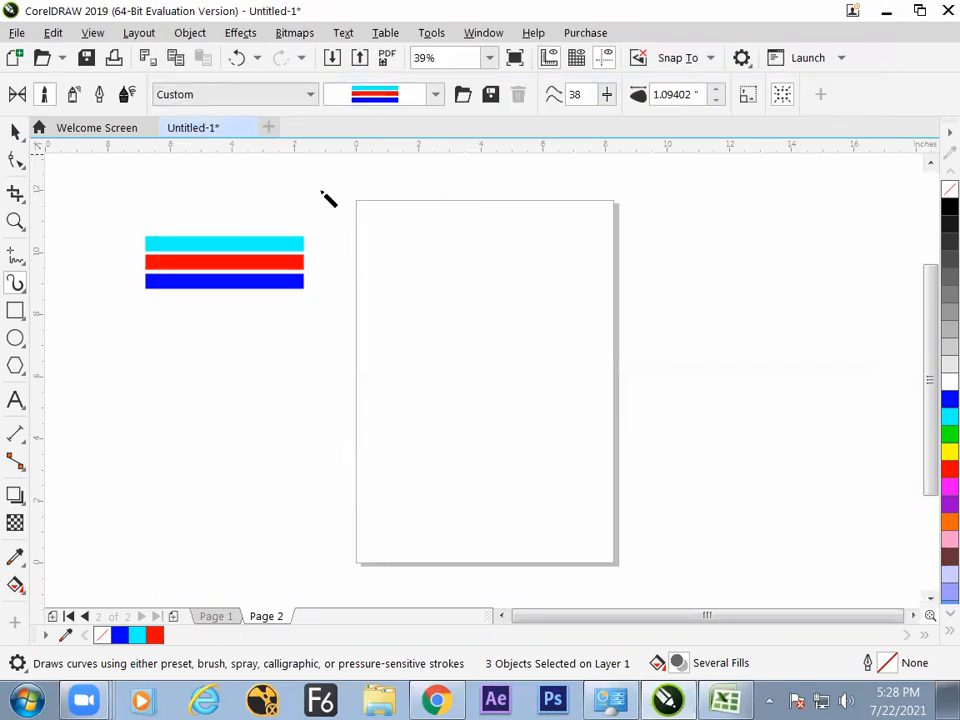
Draw a circle about 5.2 inches in diameter on the page and apply the magenta-and-blue two-bar custom brushstroke.
left_click(15, 338)
left_click_drag(473, 391, 597, 447)
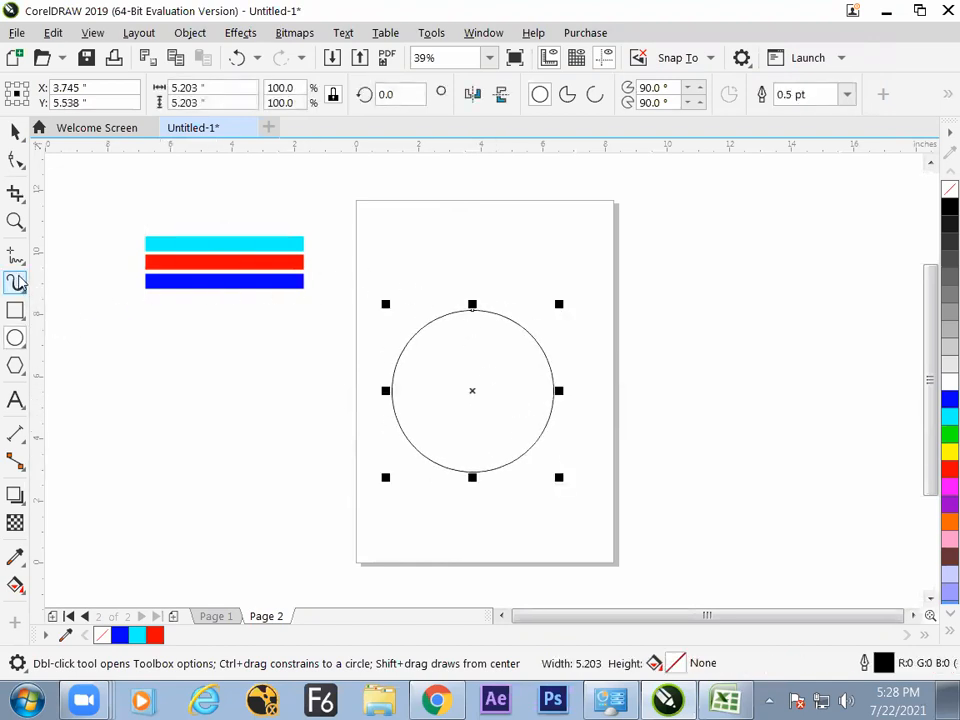
left_click(18, 283)
left_click(386, 94)
left_click(386, 104)
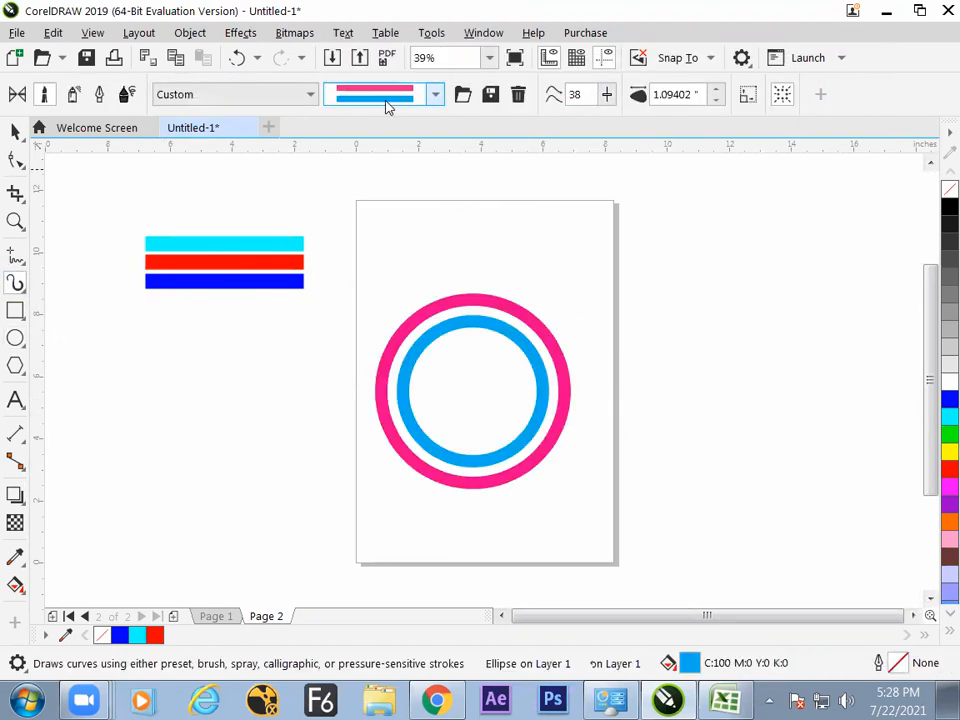
left_click(390, 95)
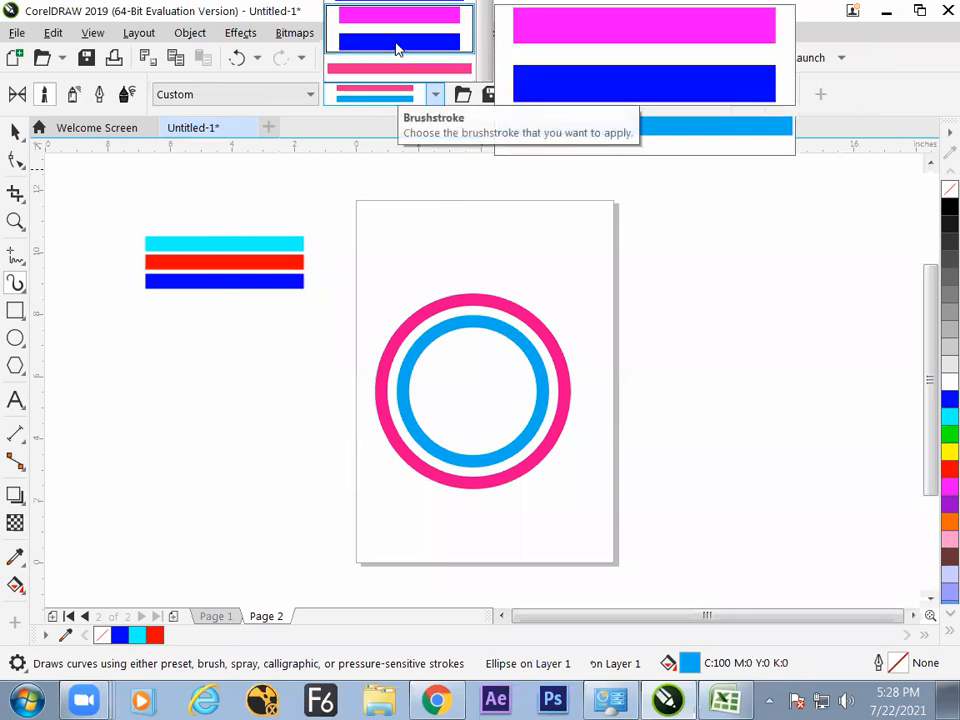
left_click(397, 45)
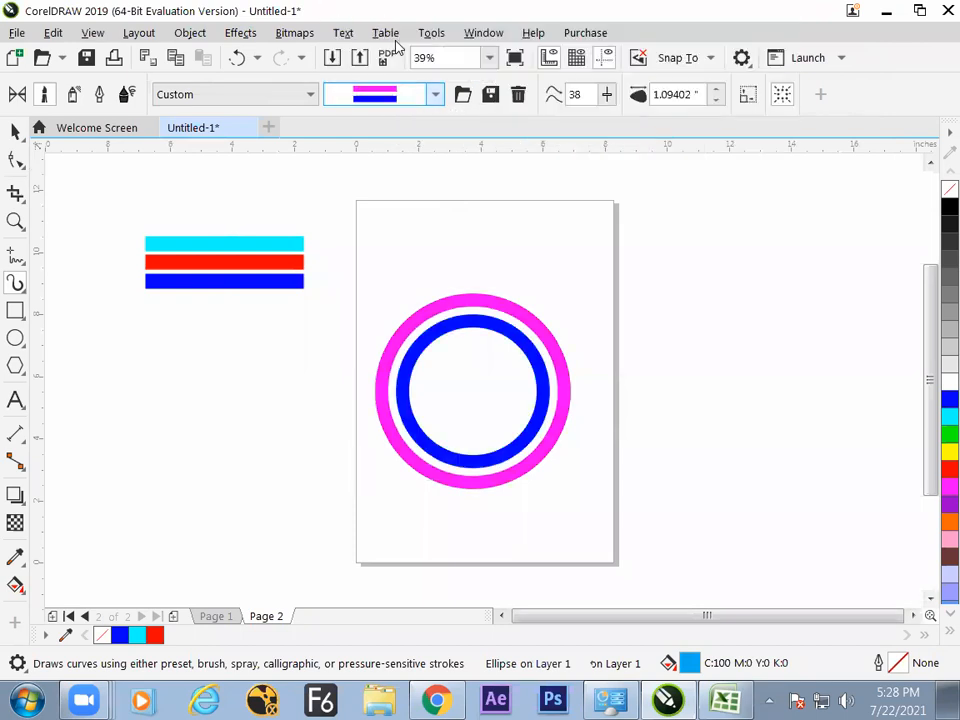
Switch the circle to the pink-and-light-blue brushstroke and back to the magenta-and-blue one.
left_click(434, 95)
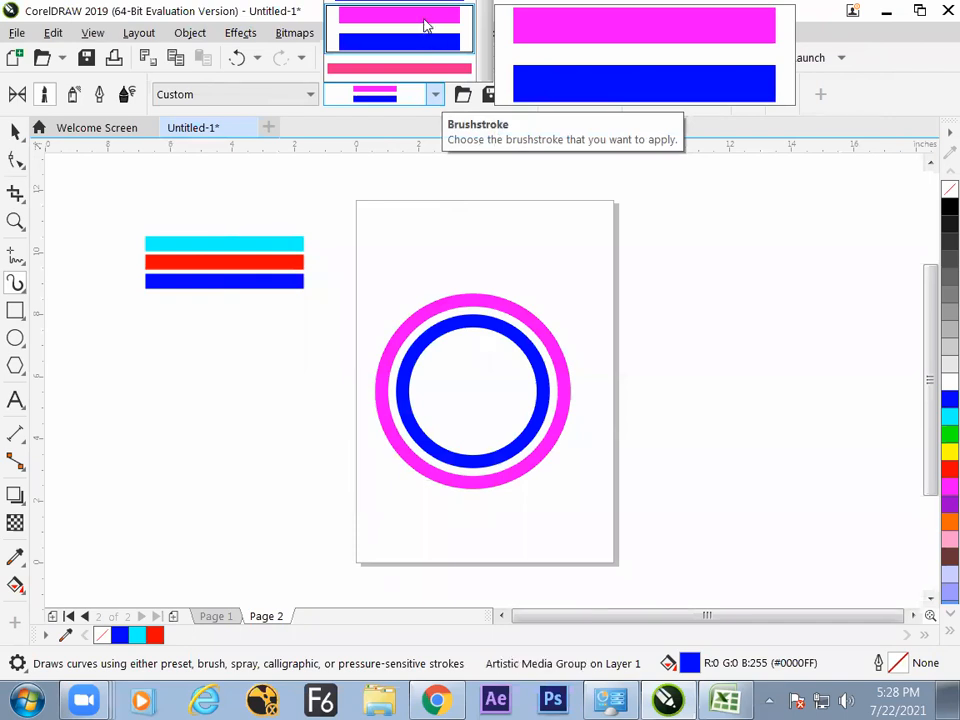
left_click(483, 32)
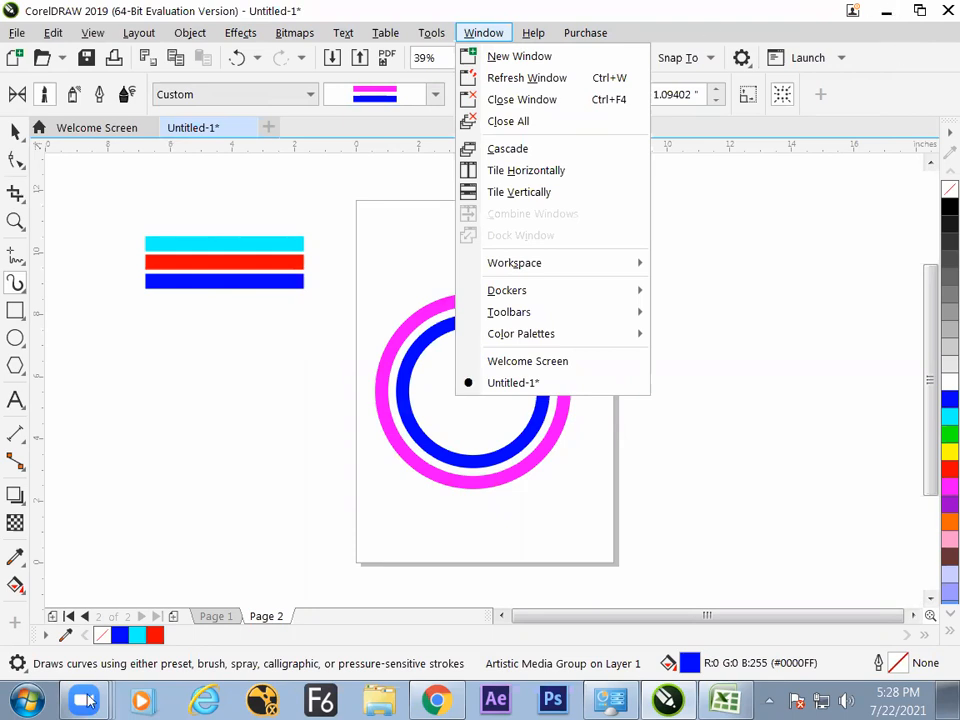
left_click(137, 209)
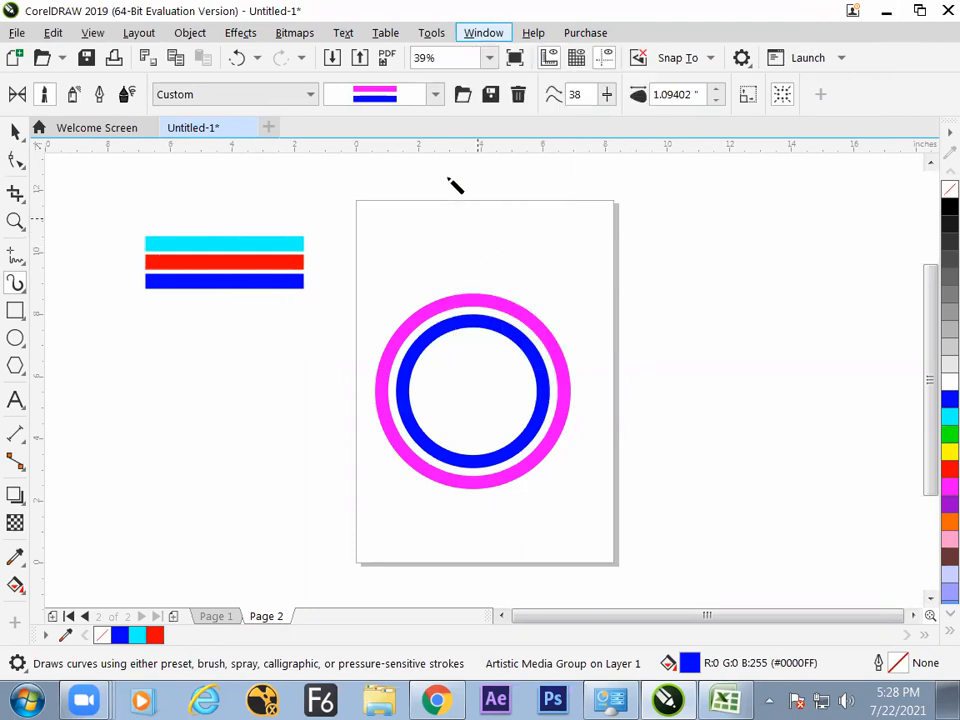
left_click(435, 95)
left_click(434, 96)
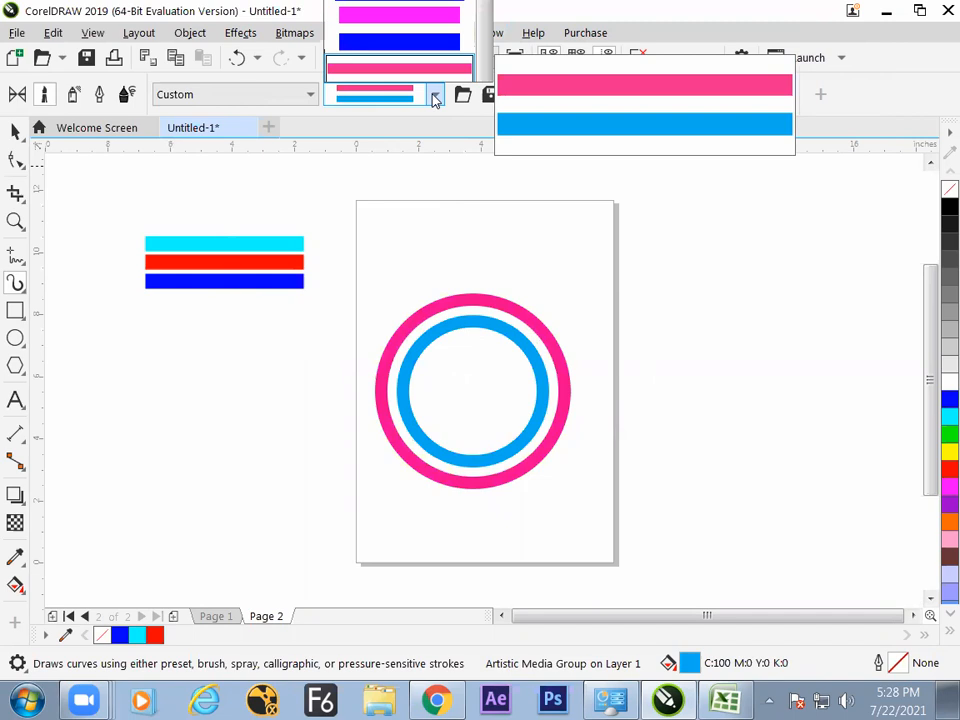
left_click(472, 51)
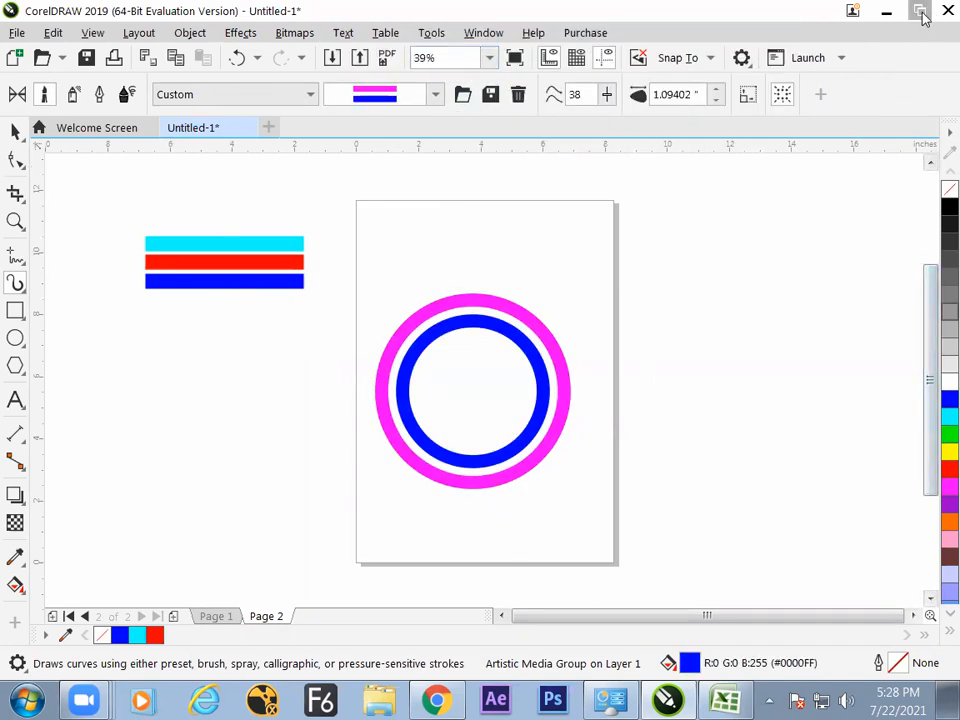
Restore the maximized CorelDRAW window down to its smaller floating size.
left_click(919, 10)
left_click(47, 583)
key("Escape")
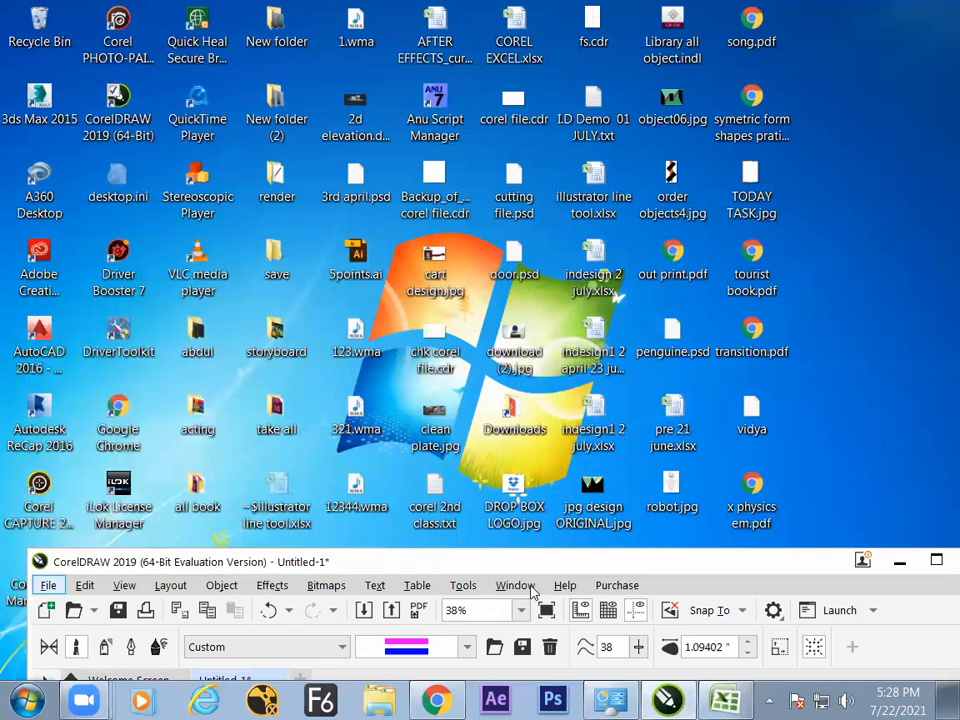
Apply the cyan, red and blue three-bar custom brushstroke to the circle and maximize the CorelDRAW window.
left_click(466, 647)
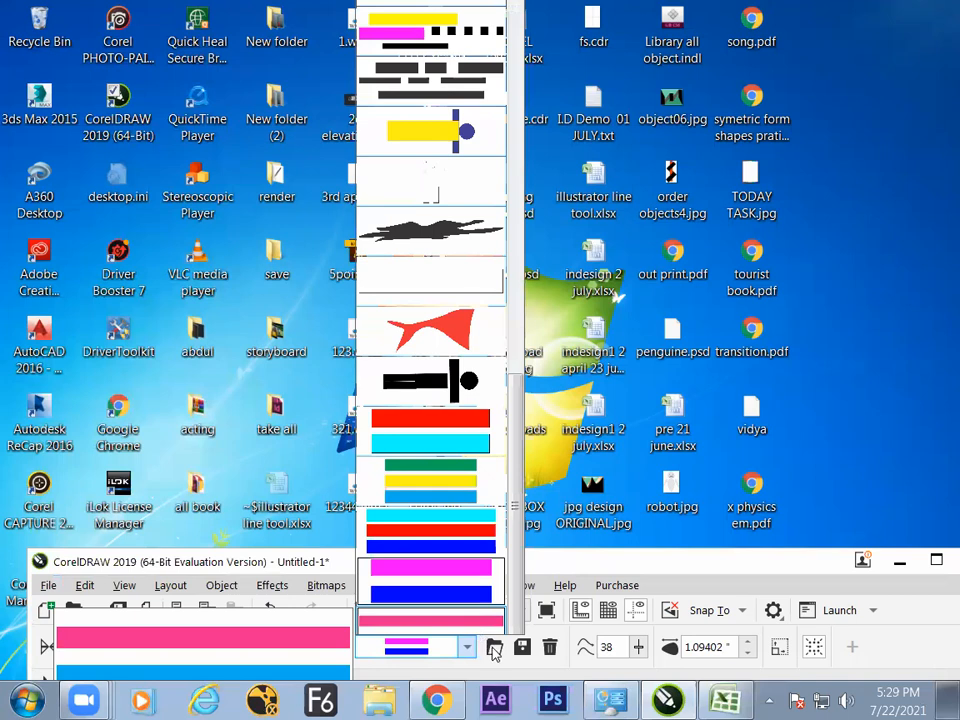
left_click(480, 537)
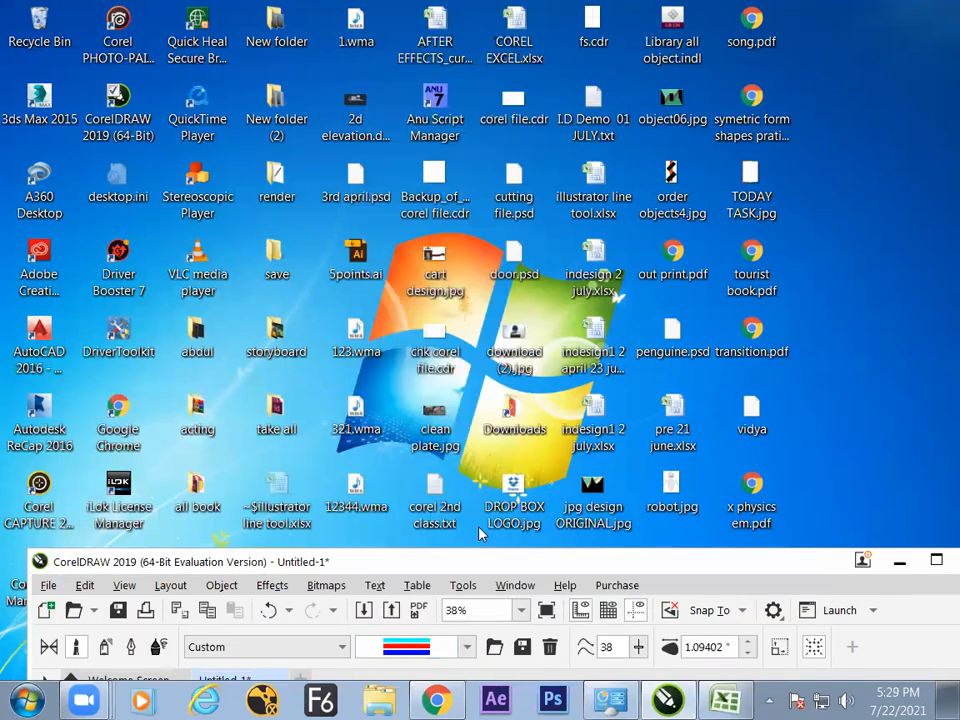
left_click(936, 560)
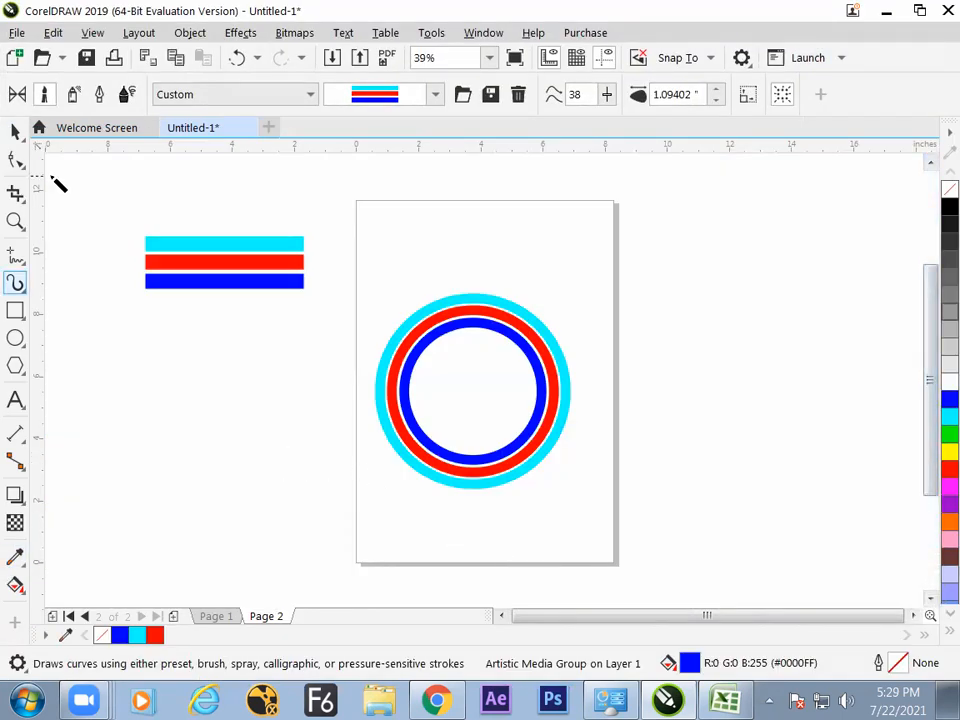
Select the brushstroke circle and increase its Artistic Media stroke width to about 1.884 inches.
left_click(14, 130)
left_click_drag(178, 206, 225, 345)
left_click_drag(354, 247, 607, 546)
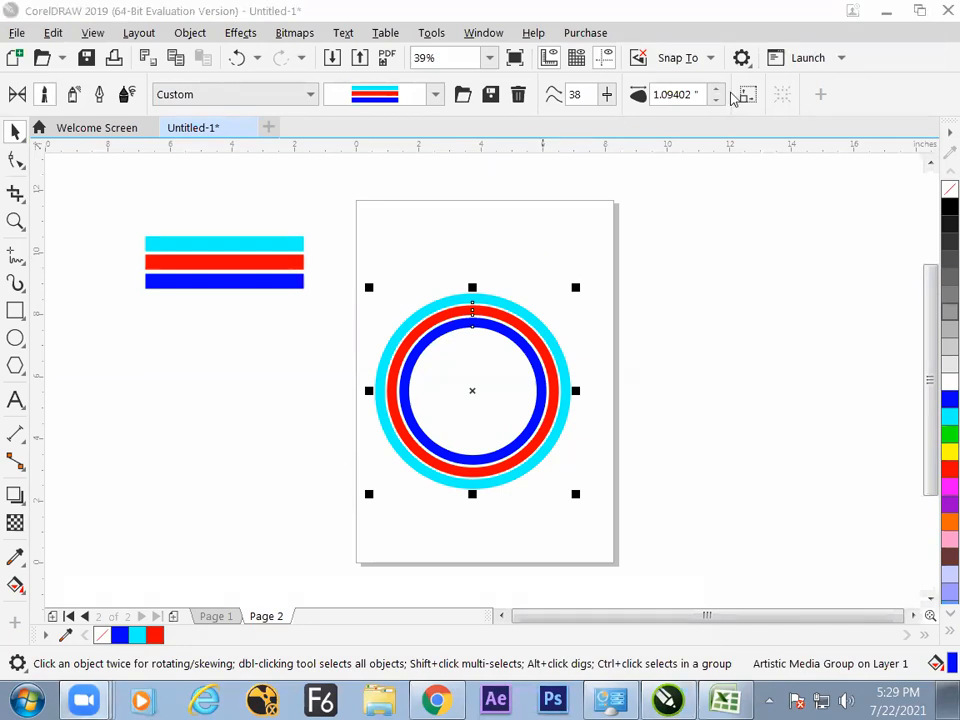
left_click_drag(715, 95, 709, 75)
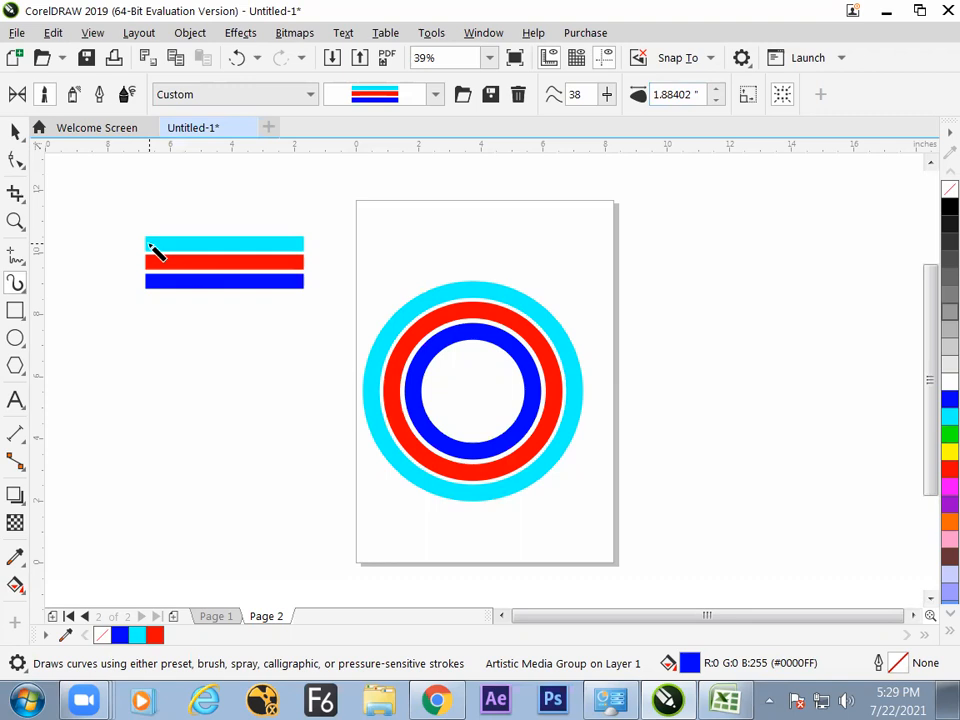
Break apart the brushstroke circle's Artistic Media group and move its plain circle path off the page to the right.
left_click(14, 134)
left_click(497, 300)
left_click(617, 317)
left_click(530, 314)
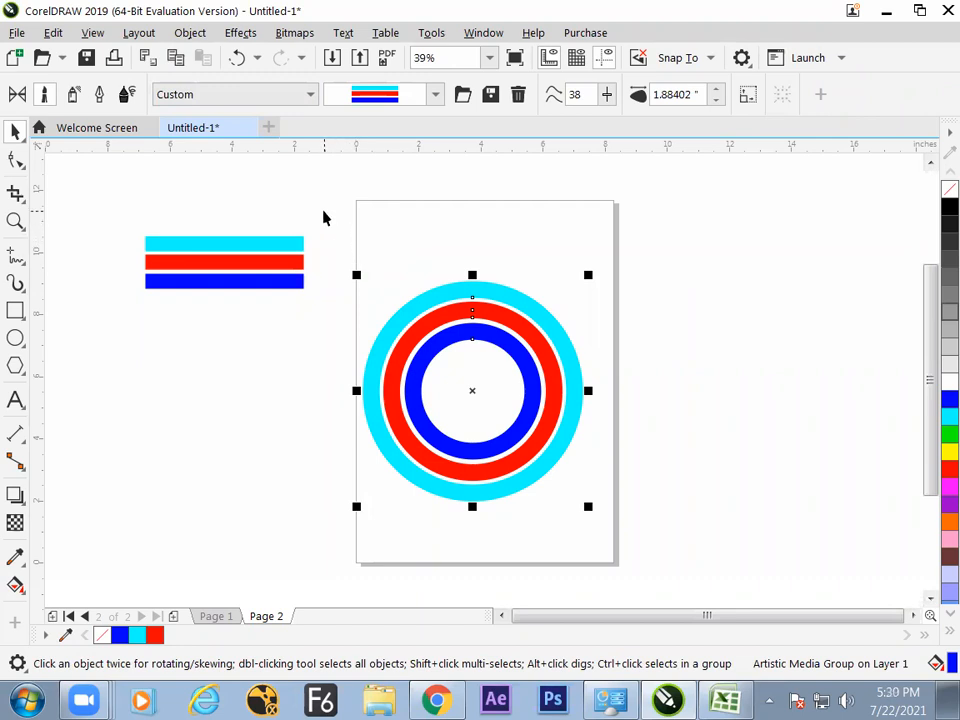
left_click(190, 36)
right_click(188, 38)
left_click(188, 40)
left_click(188, 40)
right_click(232, 207)
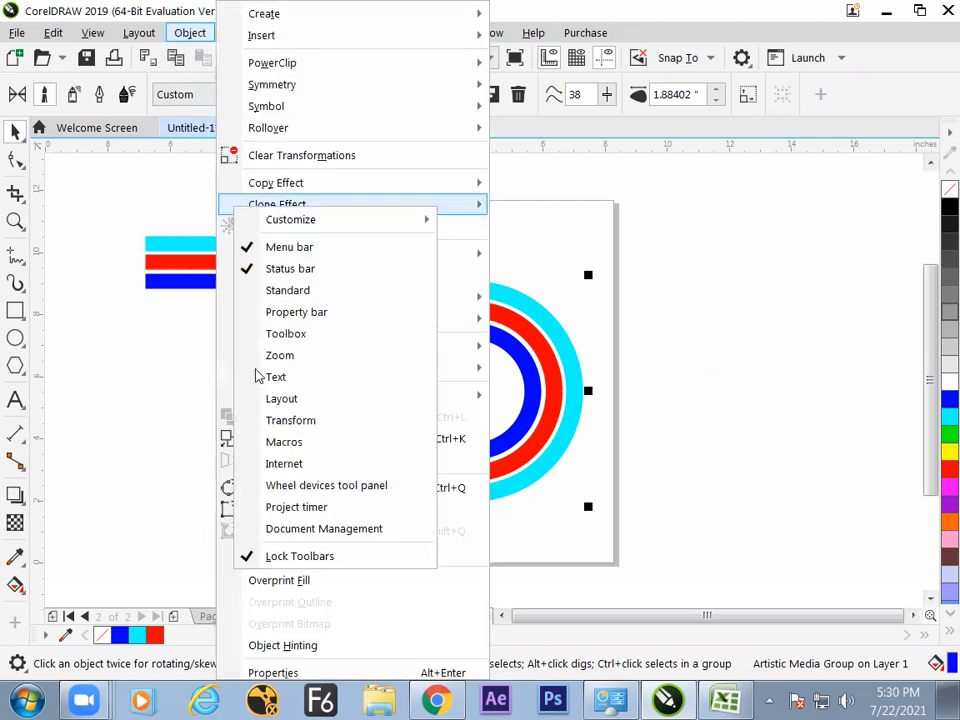
left_click(262, 443)
left_click(245, 442)
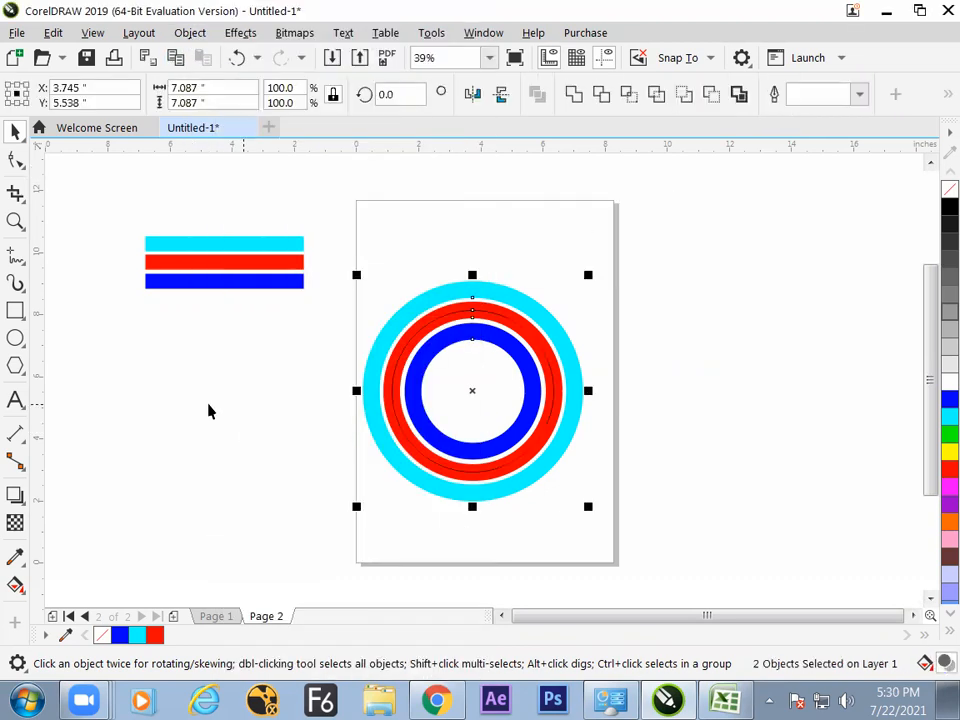
left_click(208, 409)
left_click_drag(441, 330, 714, 336)
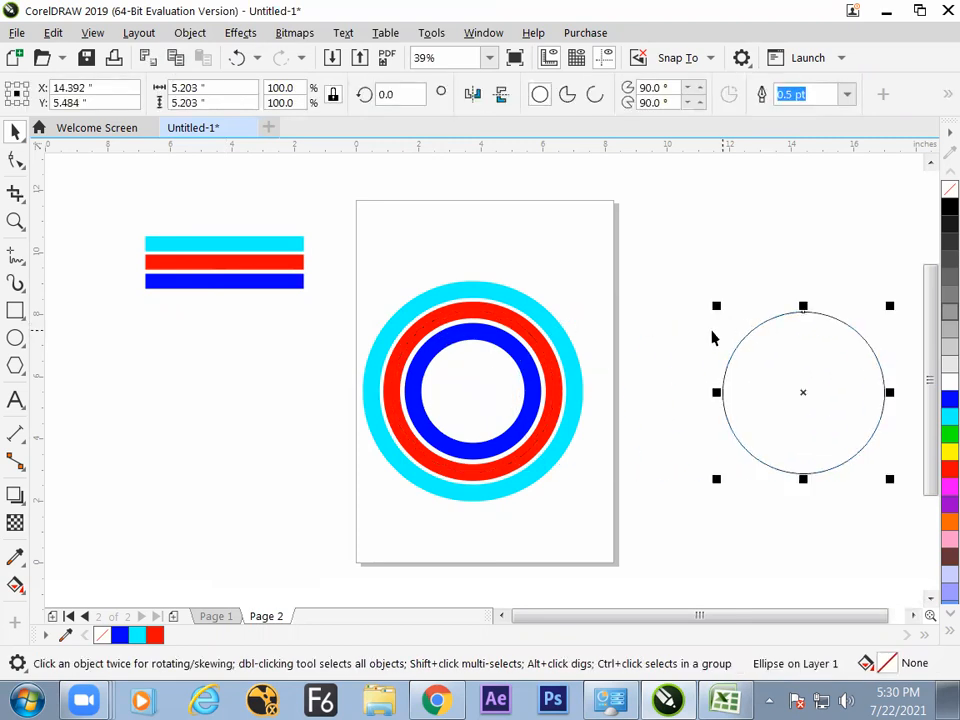
Move the group of three coloured rings slightly up and to the right on the page and ungroup it.
left_click(550, 322)
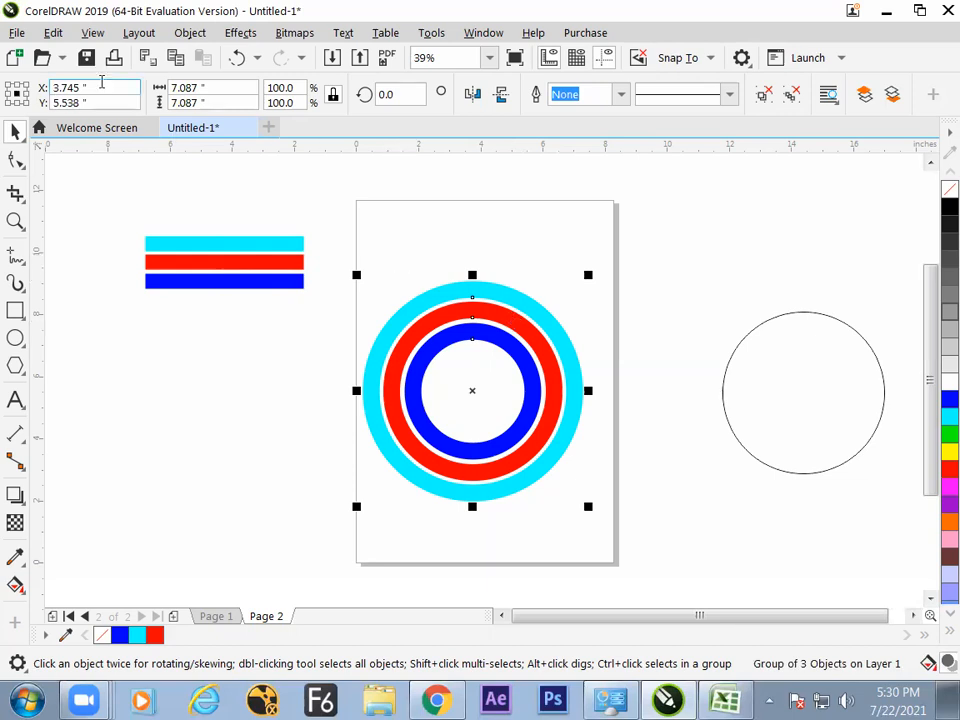
left_click(195, 33)
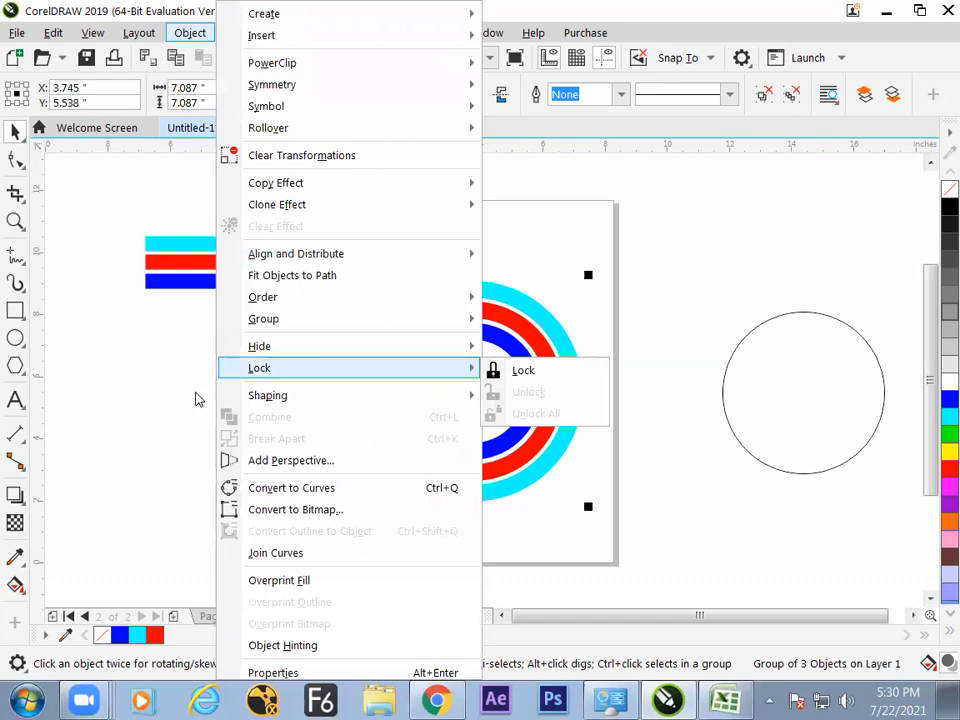
left_click(662, 298)
mouse_move(529, 315)
left_mouse_down()
mouse_move(613, 325)
mouse_move(615, 302)
mouse_move(486, 302)
mouse_move(557, 304)
mouse_move(544, 300)
left_mouse_up()
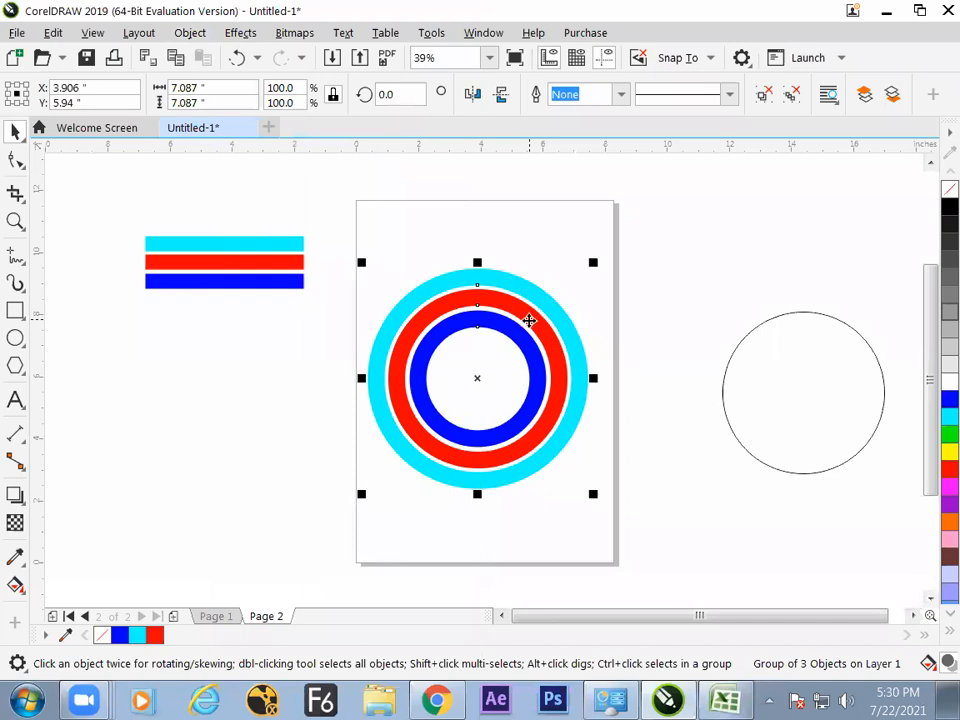
key("ctrl+u")
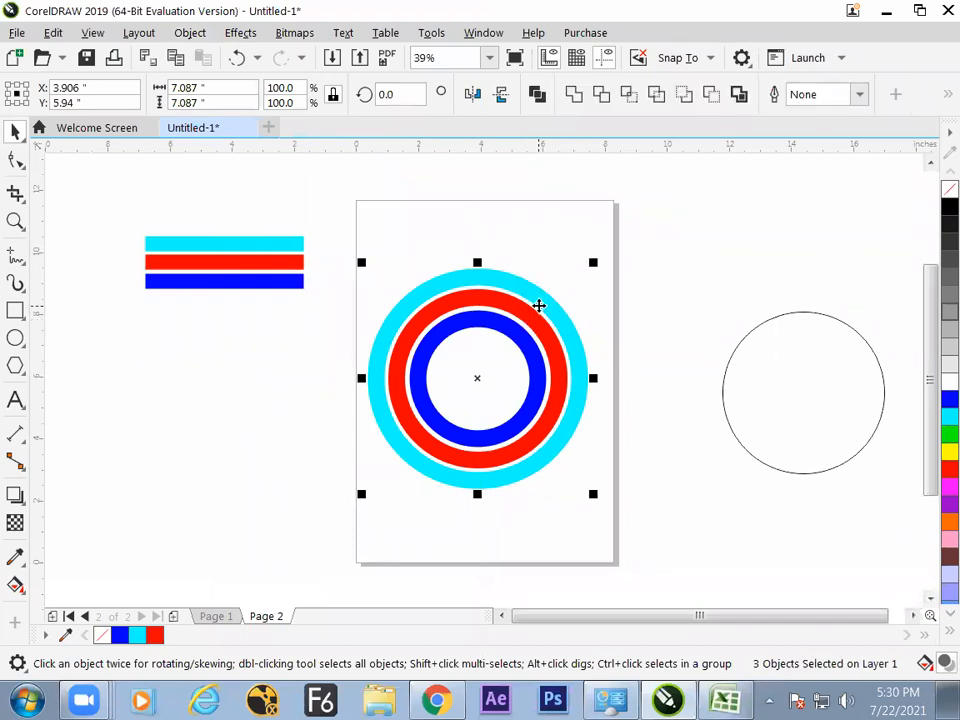
Select the cyan, red and blue rings individually, and try moving the blue ring aside, undoing each move.
left_click(559, 263)
left_click(534, 287)
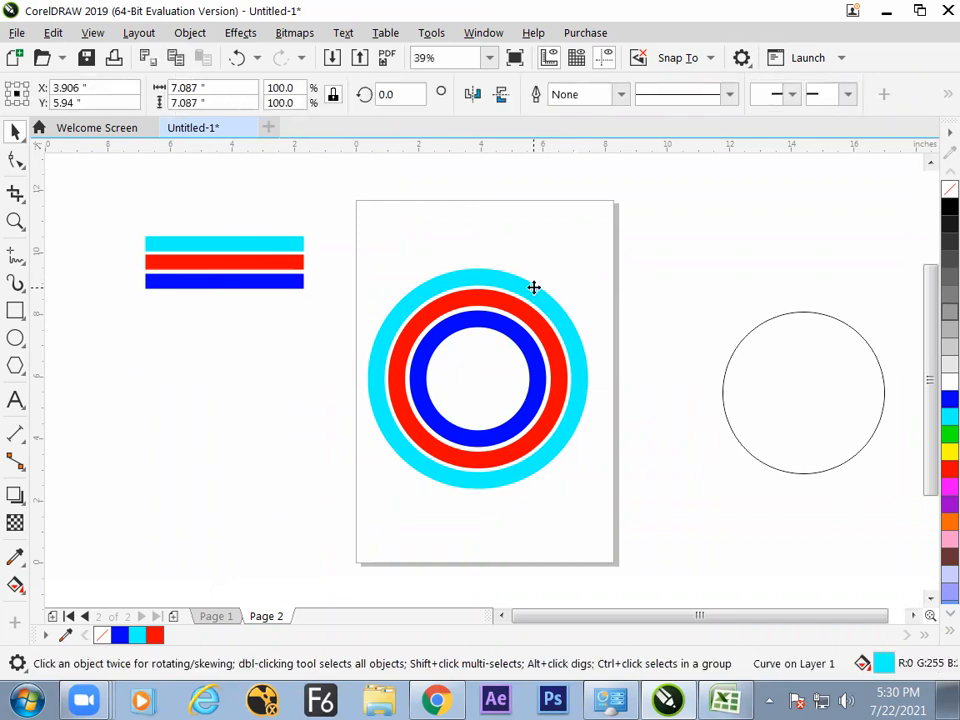
left_click(520, 317)
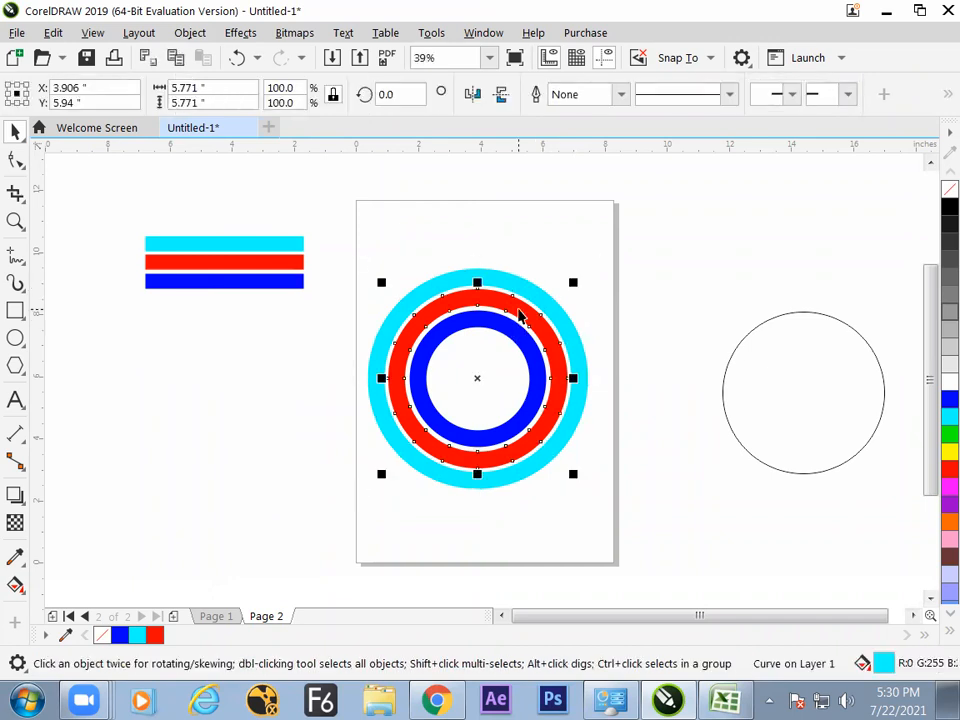
left_click(514, 338)
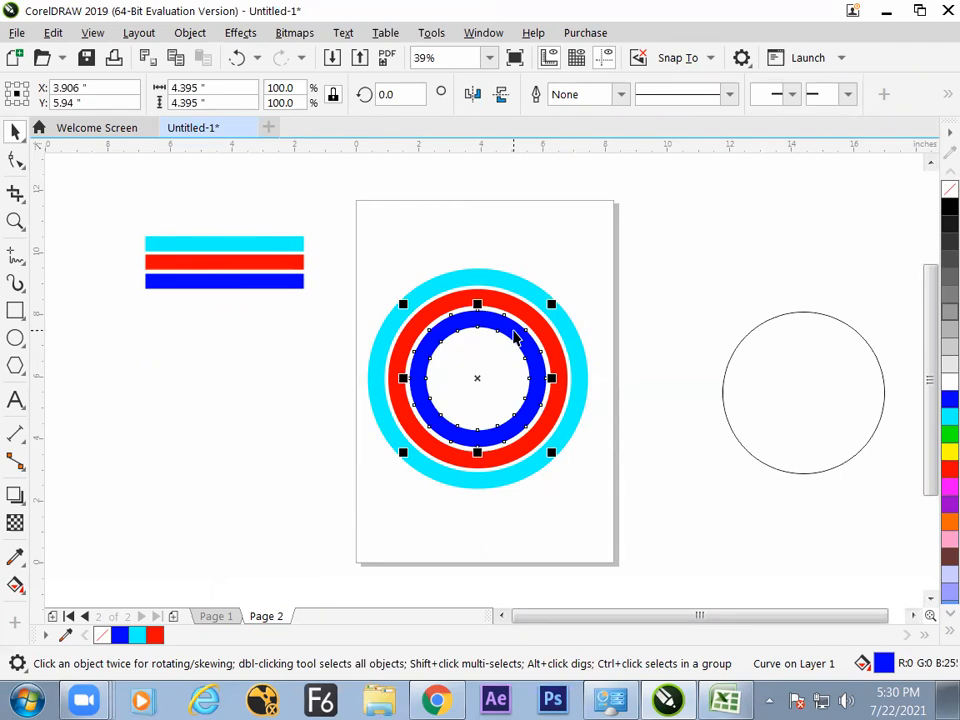
left_click_drag(513, 330, 590, 339)
key("ctrl+z")
left_click_drag(527, 337, 342, 352)
key("ctrl+z")
Try blue, cyan, magenta and purple fills on the outer ring, settle on orange, and undo a trial move of that ring.
left_click(585, 271)
left_click(528, 283)
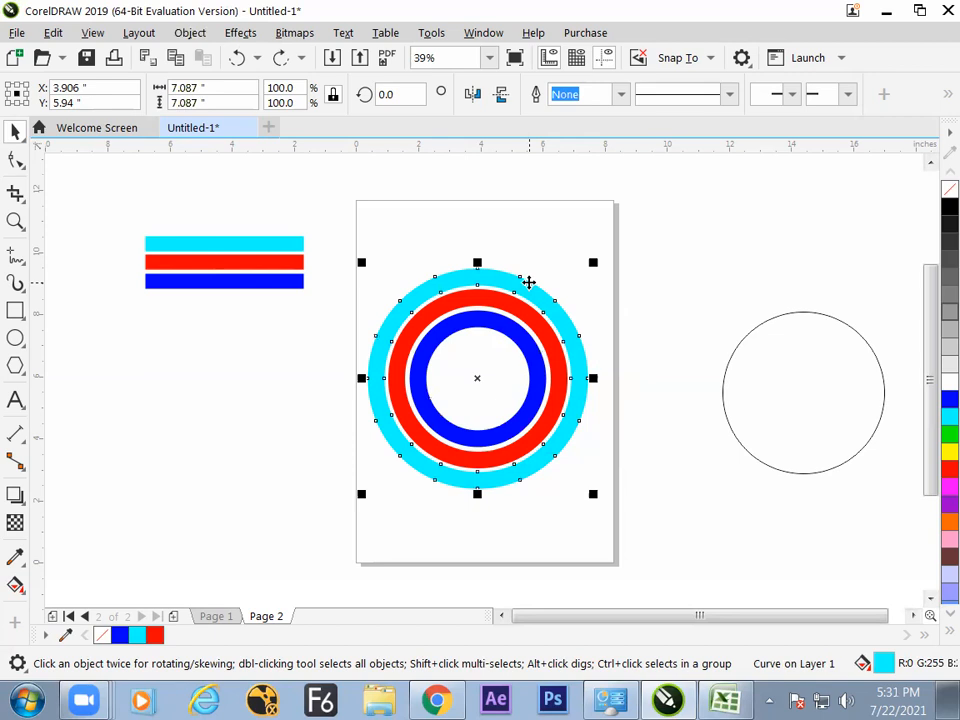
left_click(946, 400)
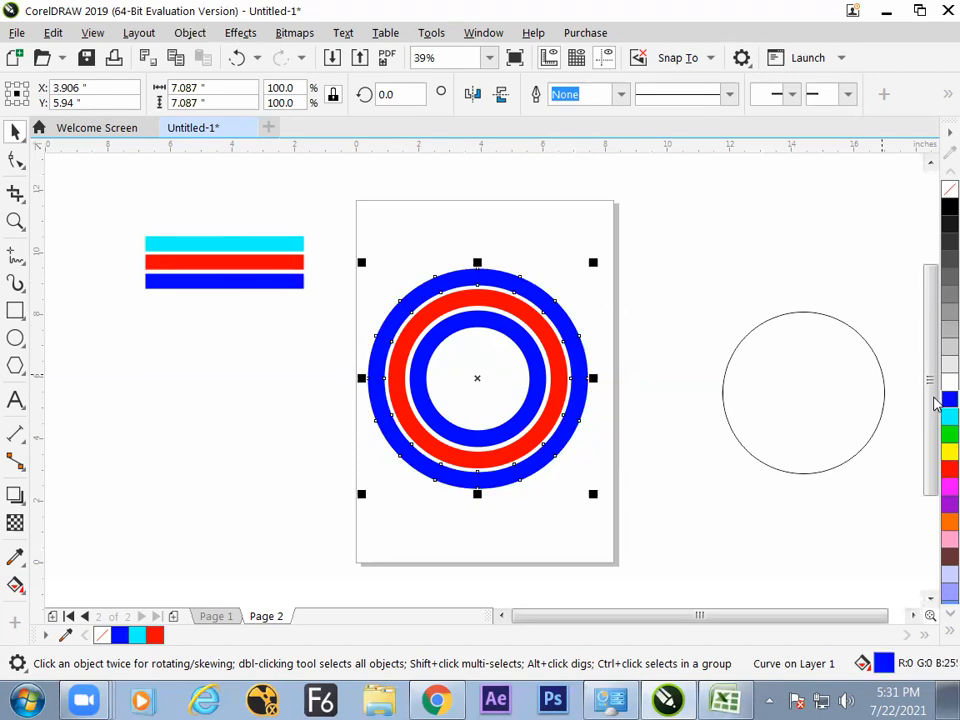
left_click(937, 418)
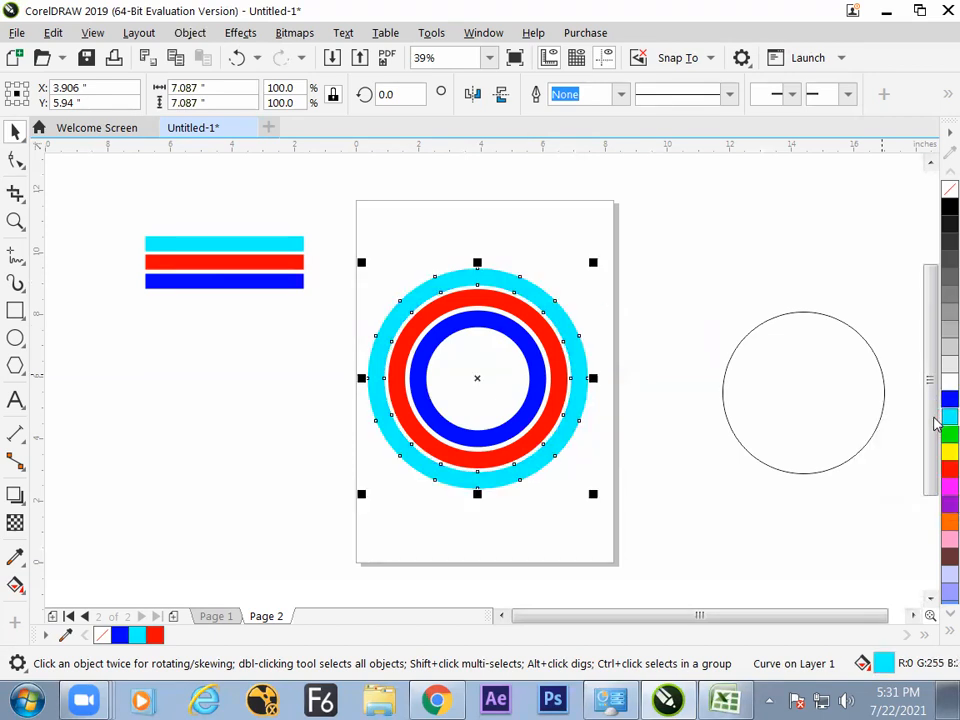
left_click(948, 487)
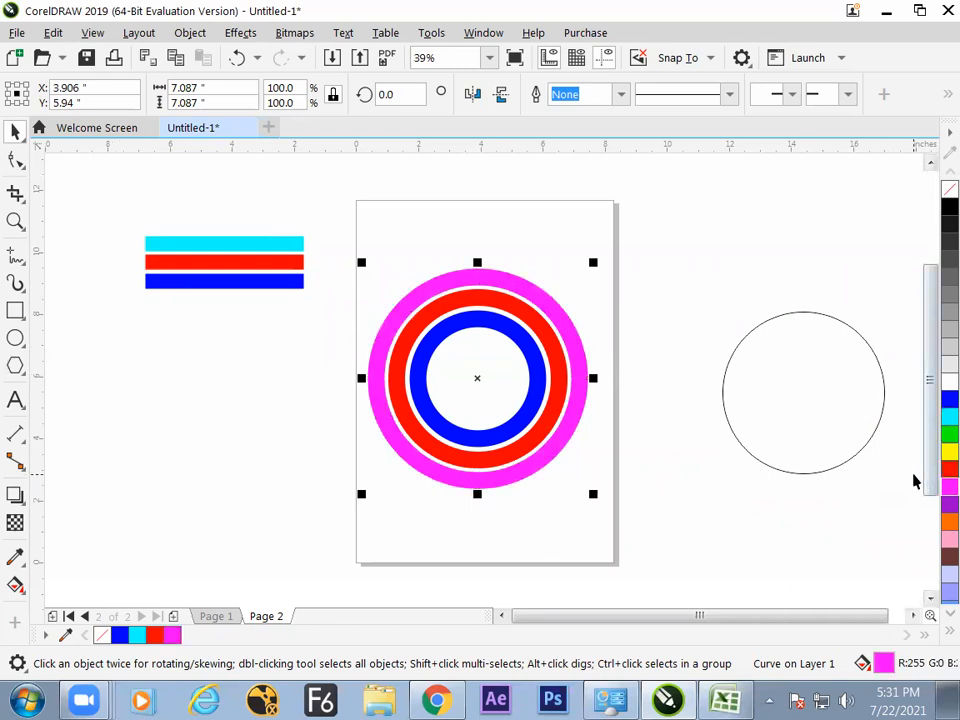
left_click(940, 504)
left_click(940, 521)
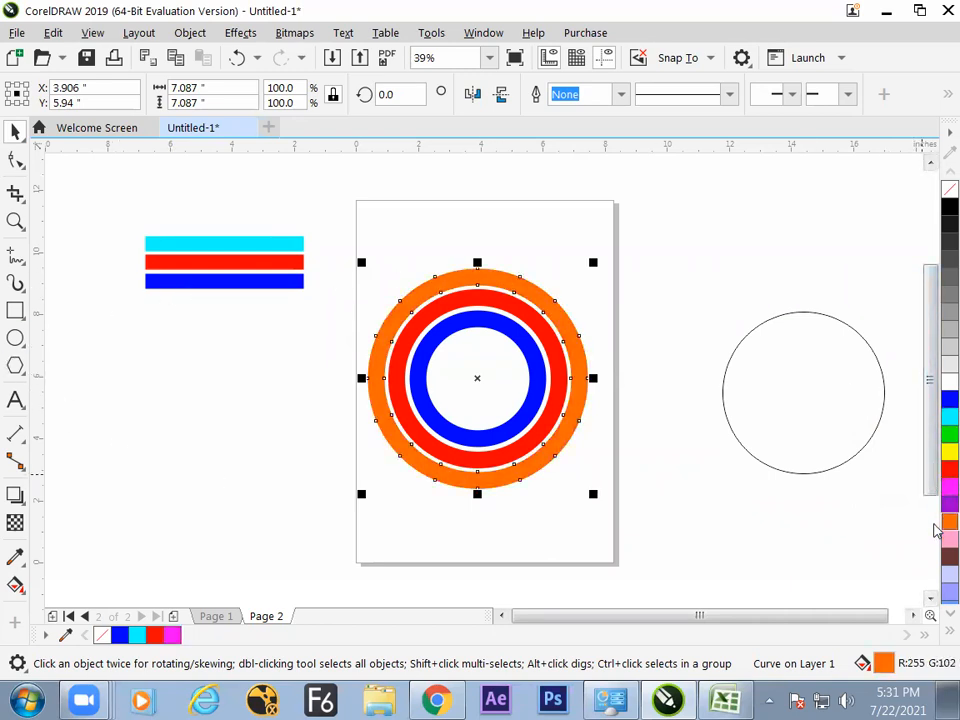
left_click(422, 249)
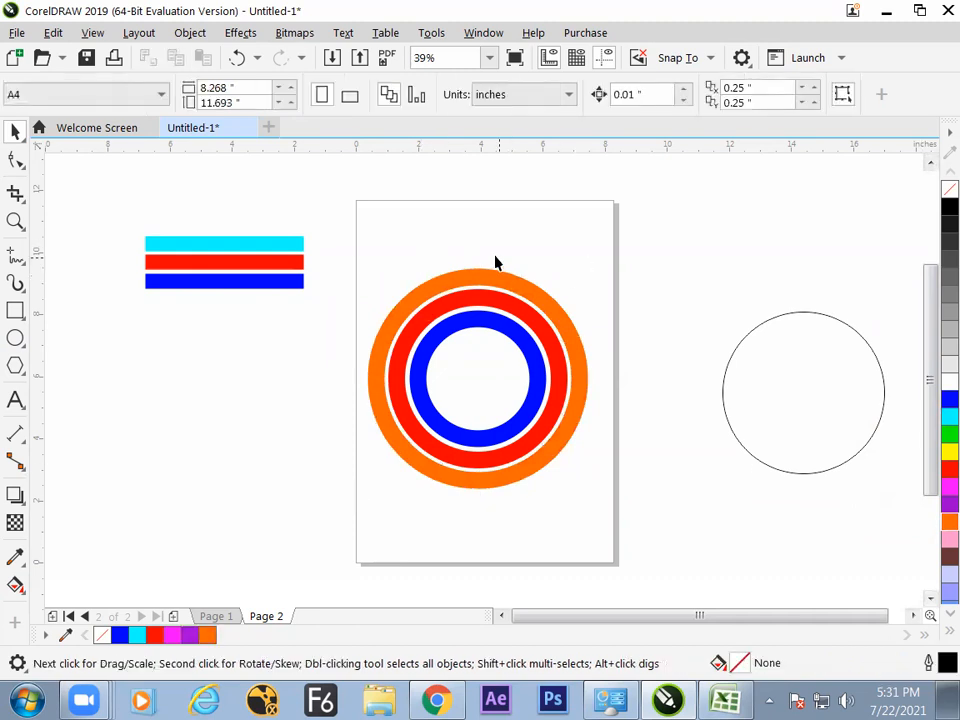
left_click_drag(538, 306, 755, 237)
key("ctrl+z")
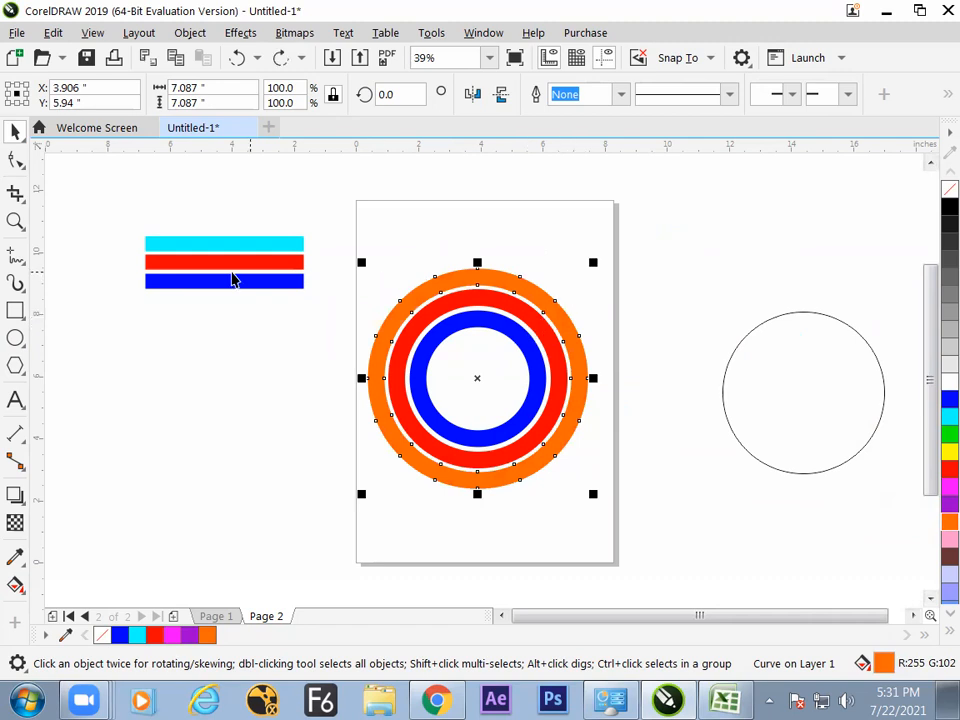
left_click(170, 245)
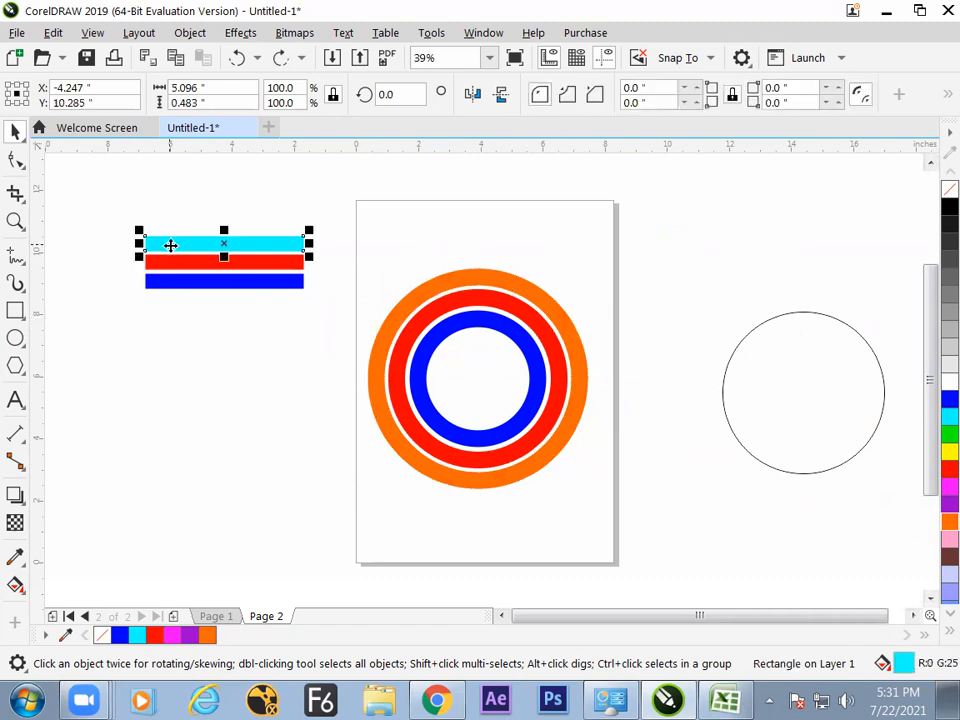
left_click(15, 283)
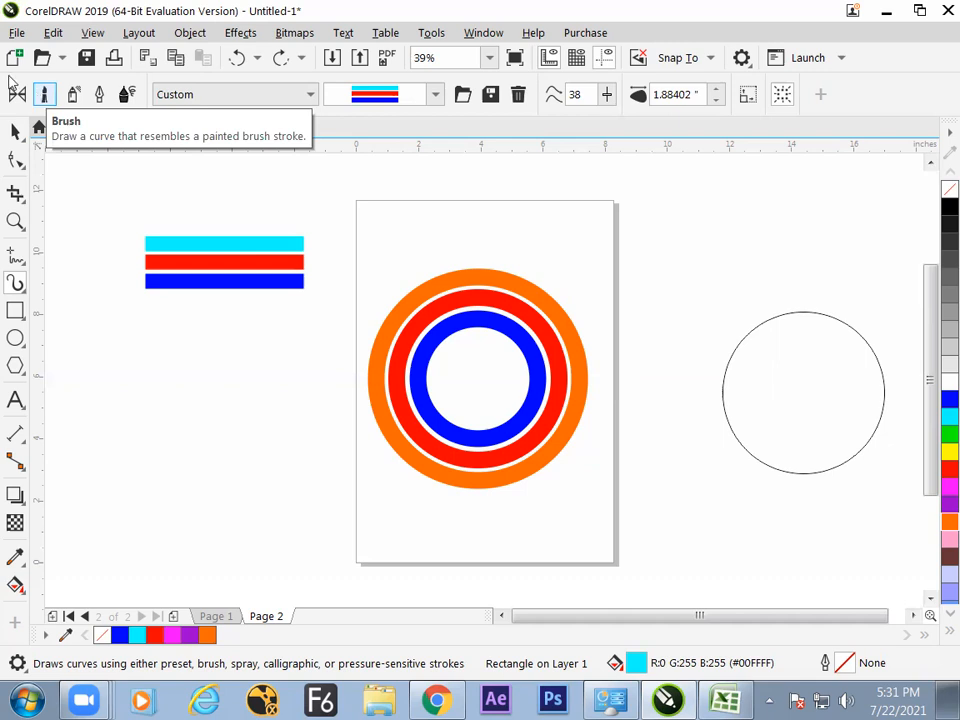
key("ctrl+a")
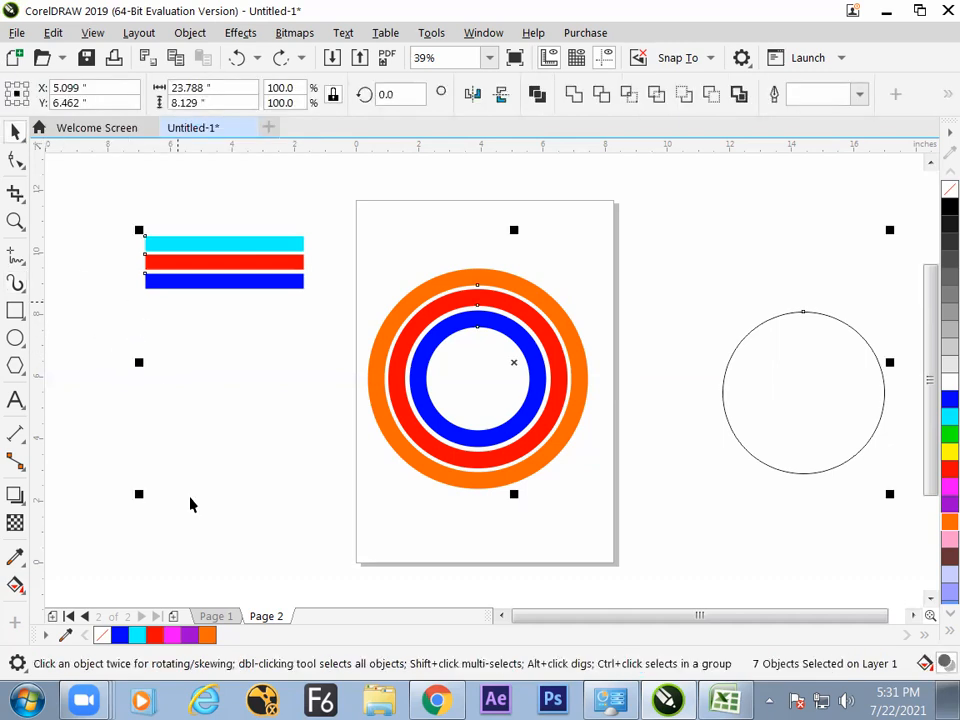
Add a third page, draw a circle about 1.45 inches in diameter in its upper part, and fill it black.
left_click(174, 616)
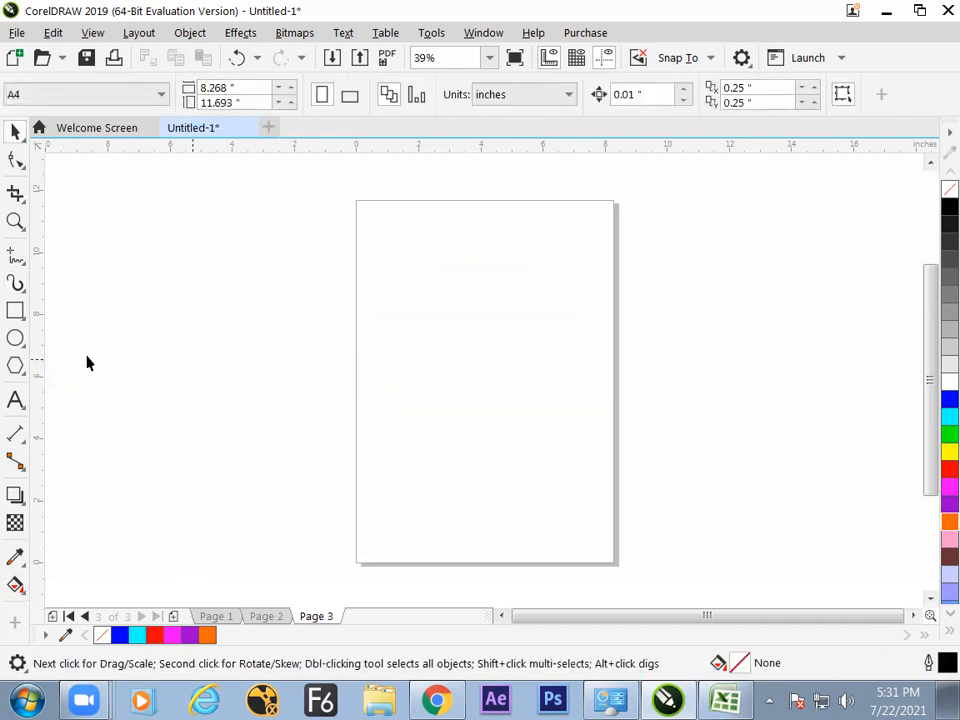
left_click(15, 338)
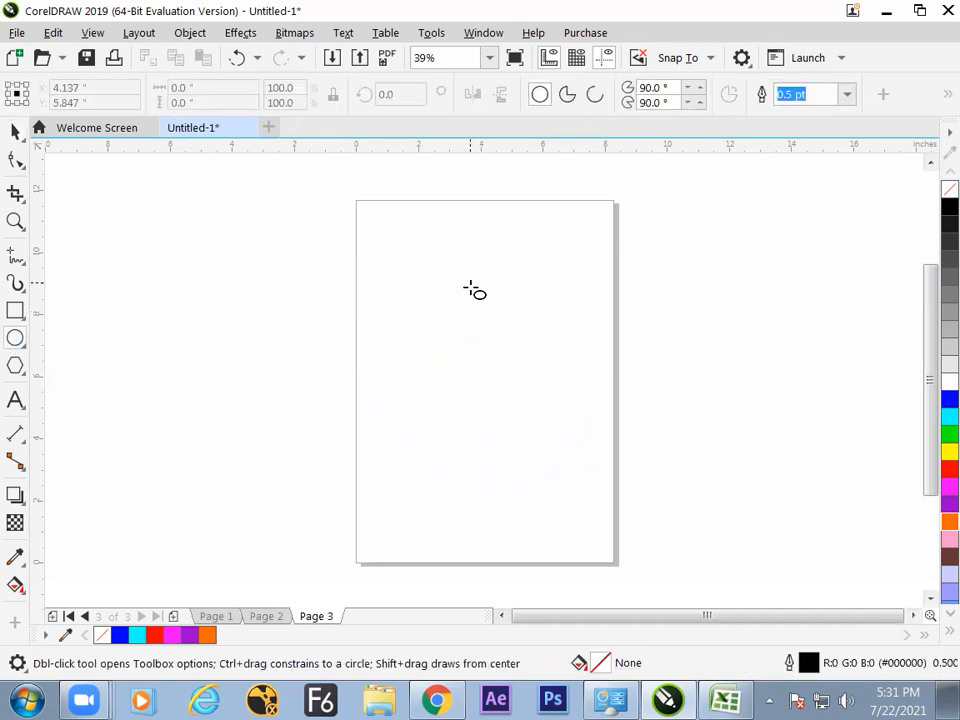
left_click_drag(450, 289, 463, 314)
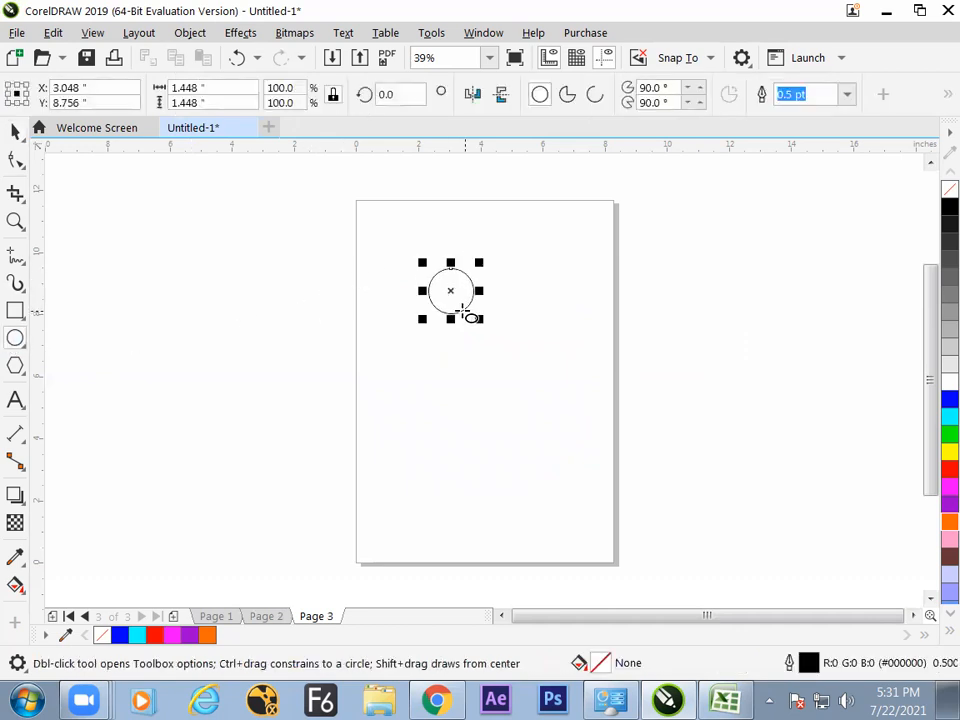
left_click(946, 207)
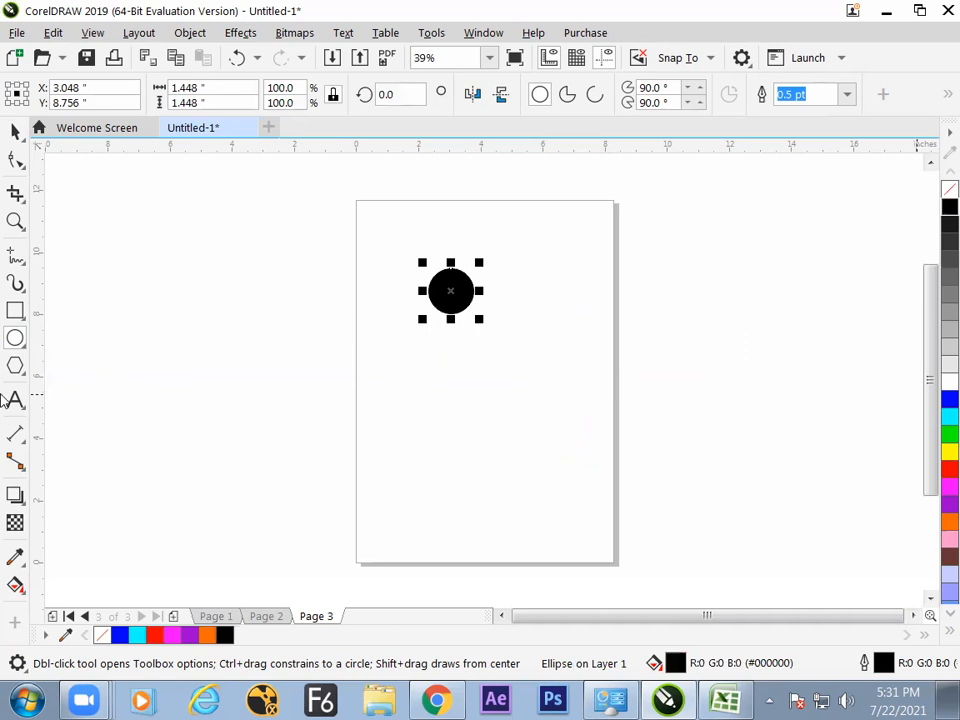
Draw a horizontal rectangle about 3.9 by 0.7 inches just below the black circle.
left_click(15, 311)
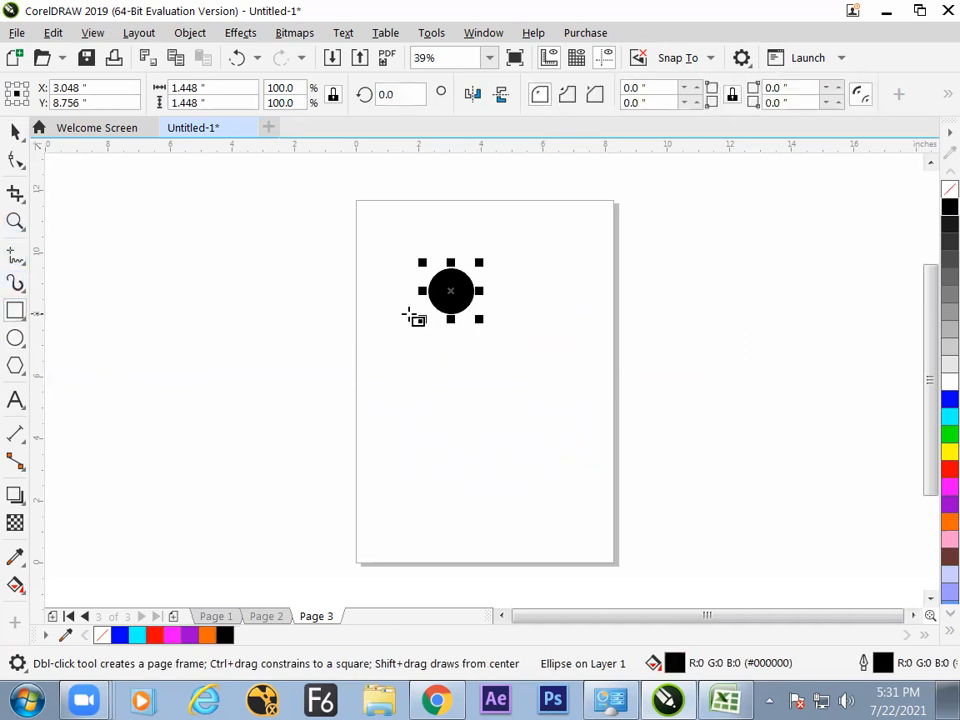
left_click_drag(391, 327, 472, 334)
left_click(15, 131)
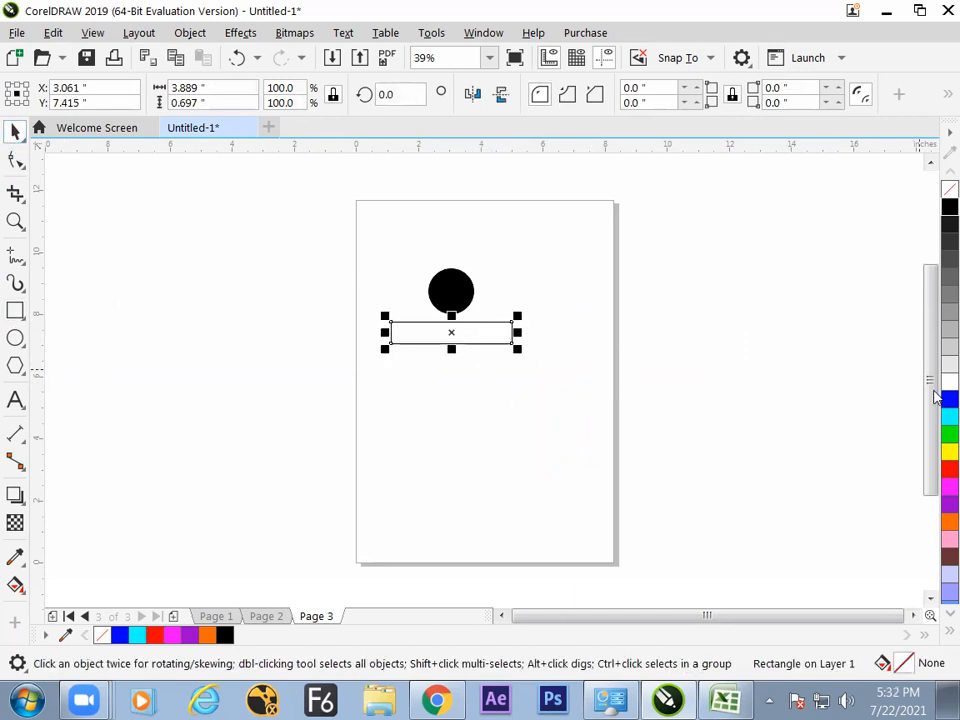
Draw a larger upright rectangle below the horizontal bar and a narrow leg rectangle beneath it, deleting a second trial leg.
left_click(15, 311)
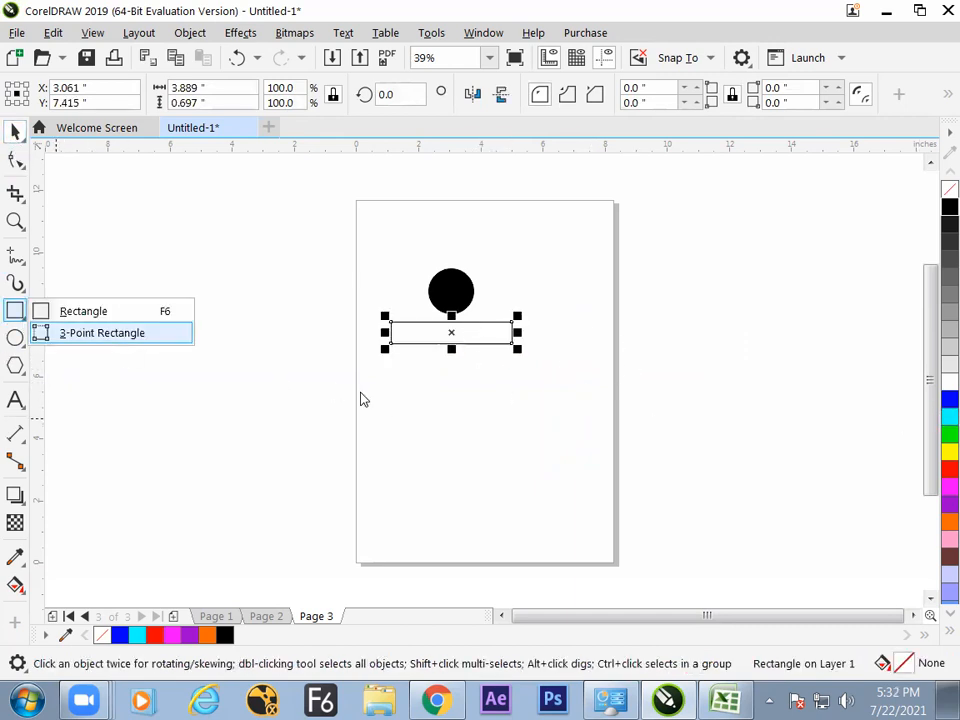
left_click(120, 313)
left_click_drag(415, 360, 482, 443)
left_click_drag(407, 467, 425, 548)
mouse_move(463, 472)
left_mouse_down()
mouse_move(478, 544)
mouse_move(489, 546)
left_mouse_up()
key("Delete")
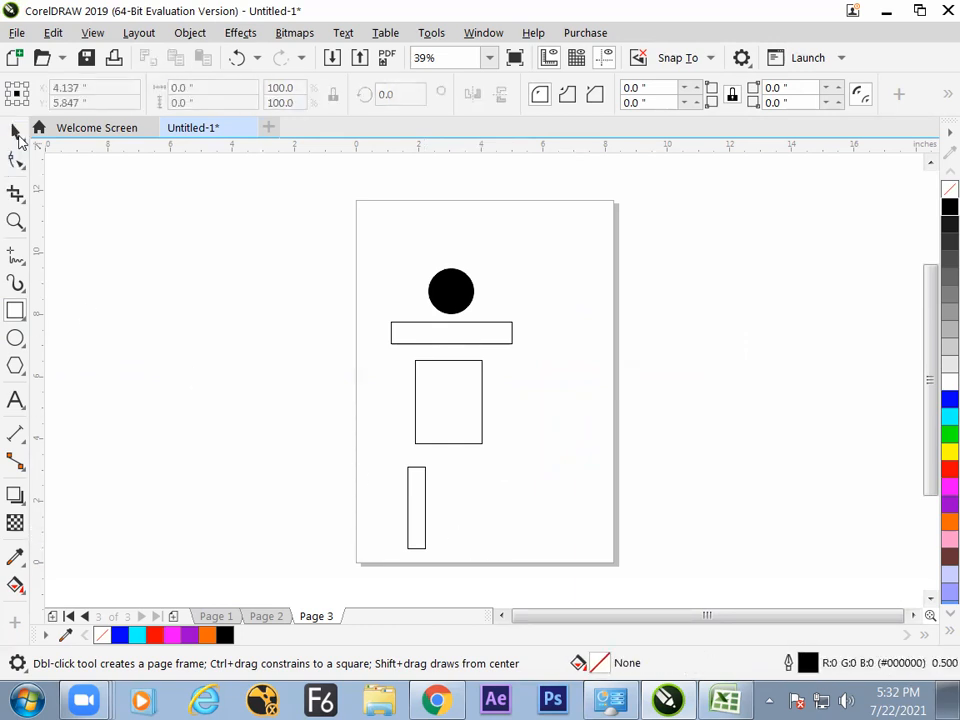
Align the circle, horizontal bar and torso rectangle on a common vertical centre line, undoing the trial alignment of their centres horizontally.
left_click(16, 134)
left_click_drag(357, 217, 576, 469)
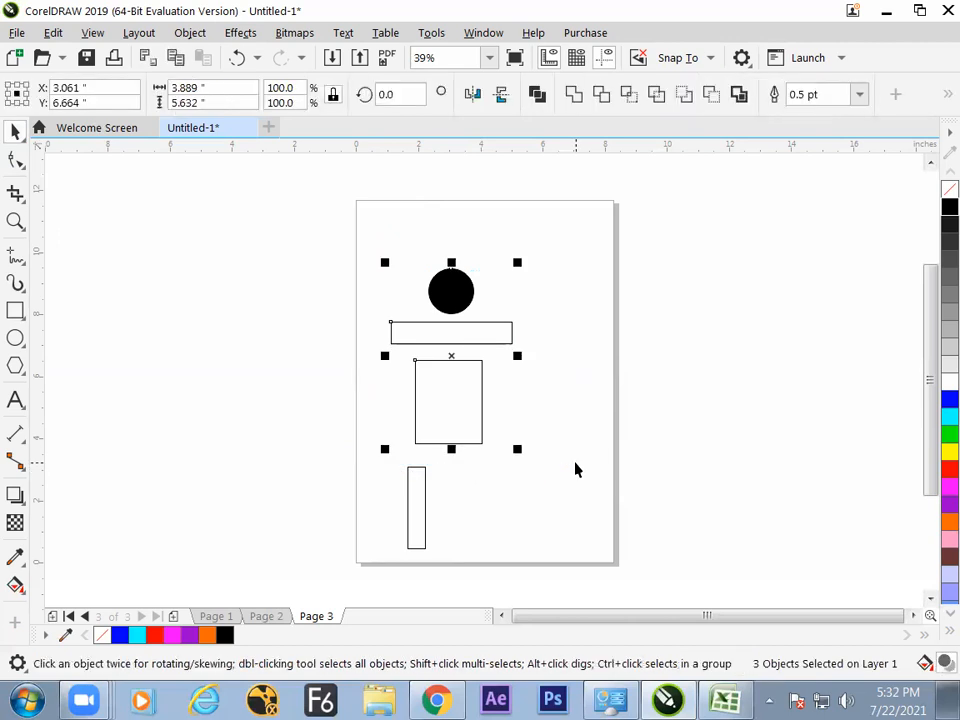
key("e")
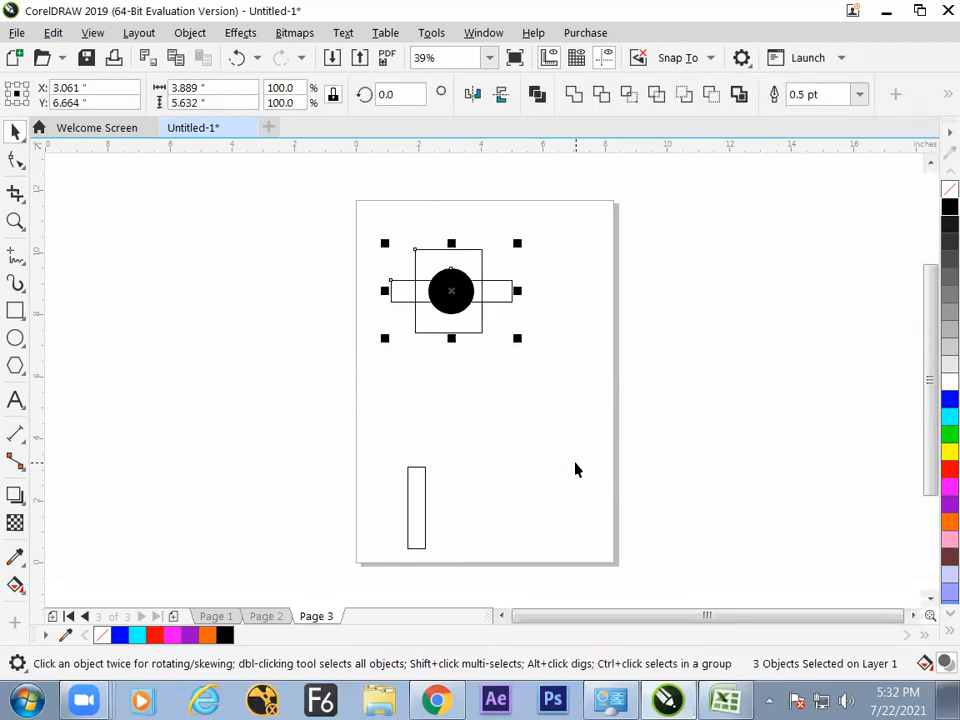
key("ctrl+z")
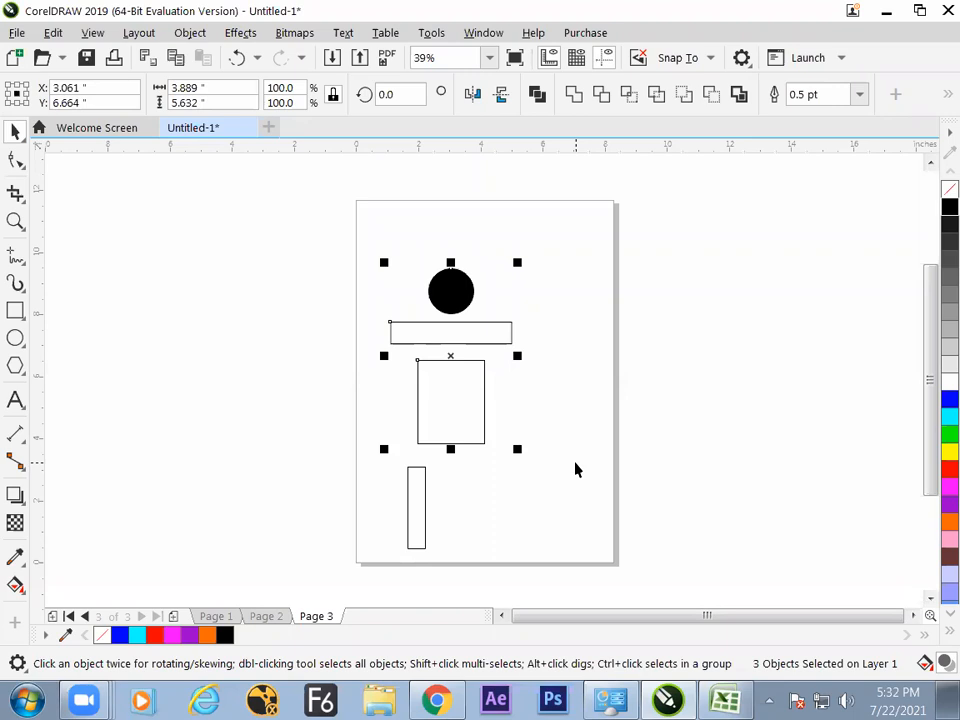
Align the narrow leg rectangle with the left edge of the torso rectangle.
left_click(407, 377)
left_click(418, 379)
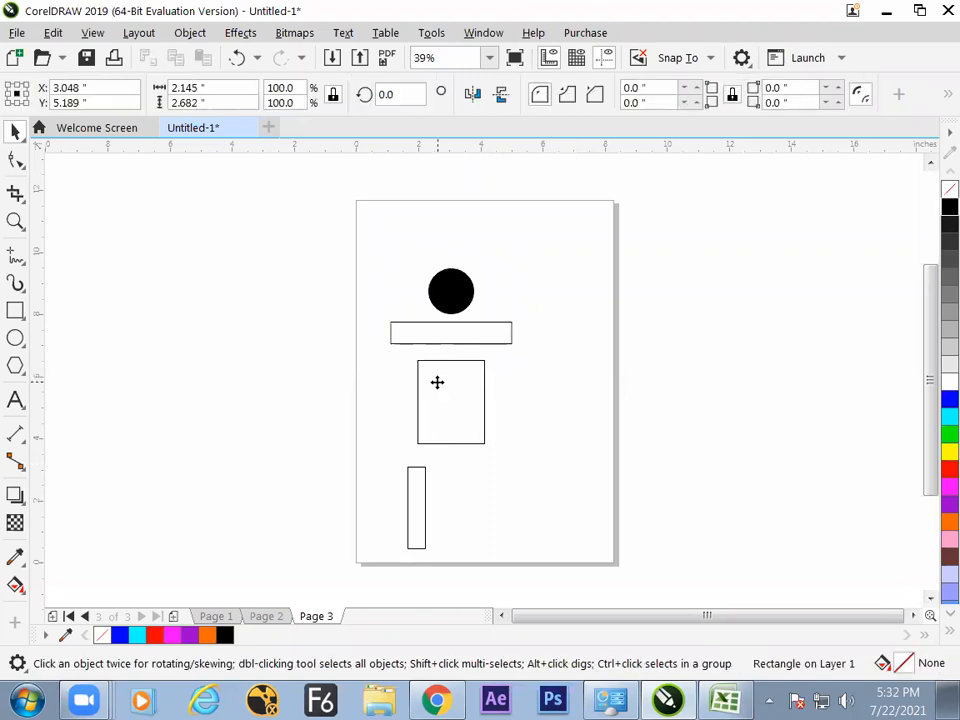
left_click(416, 497, "shift")
left_click(446, 505)
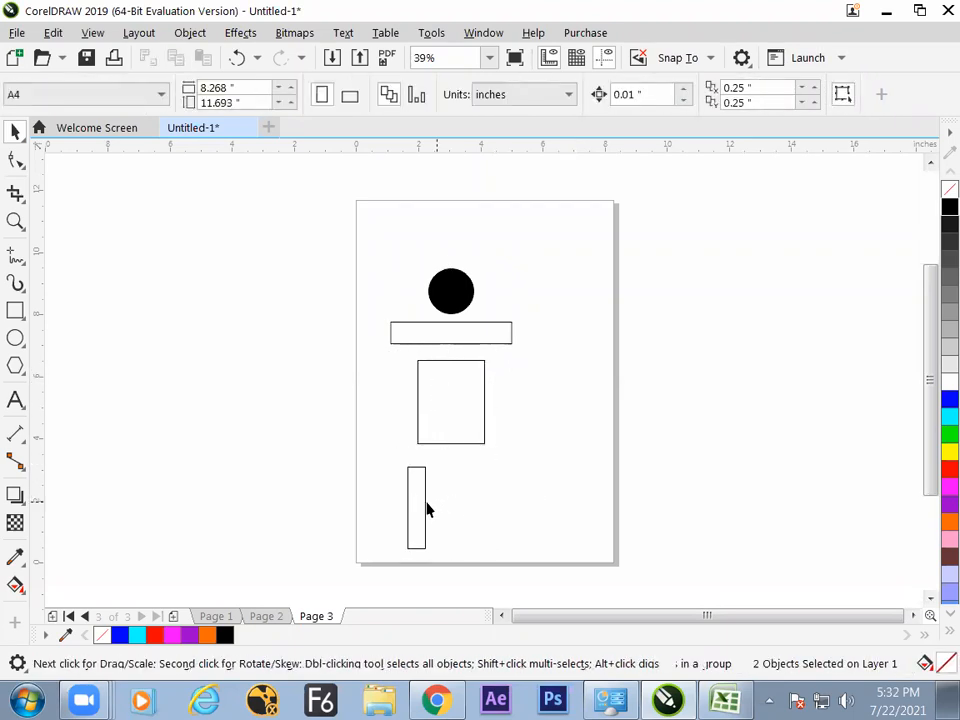
left_click(425, 508)
left_click(452, 407, "shift")
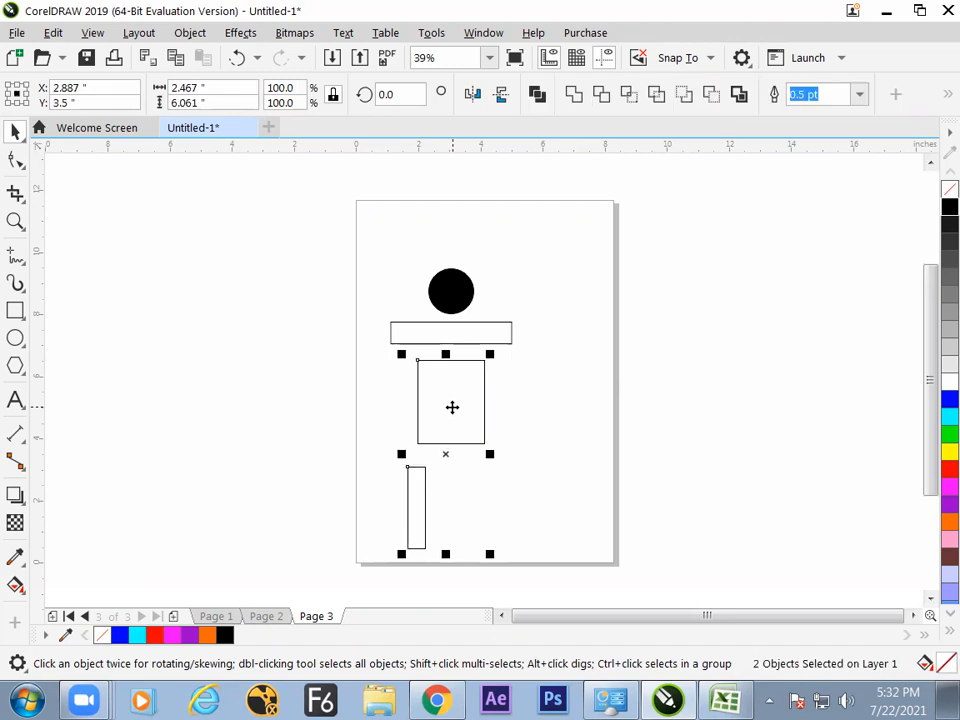
left_click(439, 501)
left_click(432, 496)
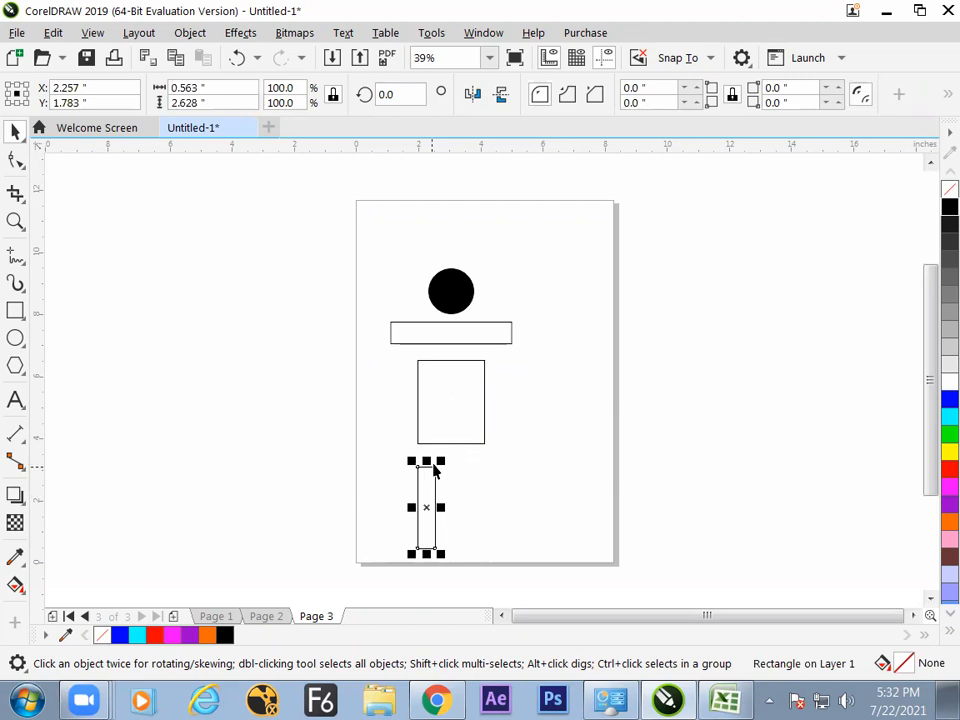
Duplicate the leg rectangle and align the copy with the torso's right edge.
left_click(452, 441)
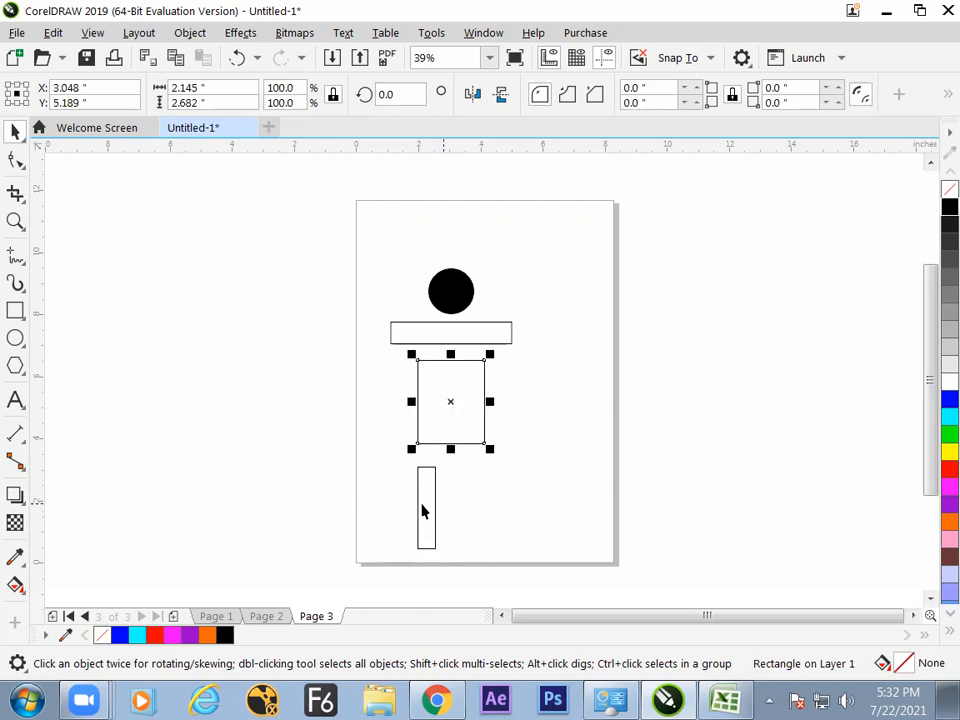
left_click(424, 533)
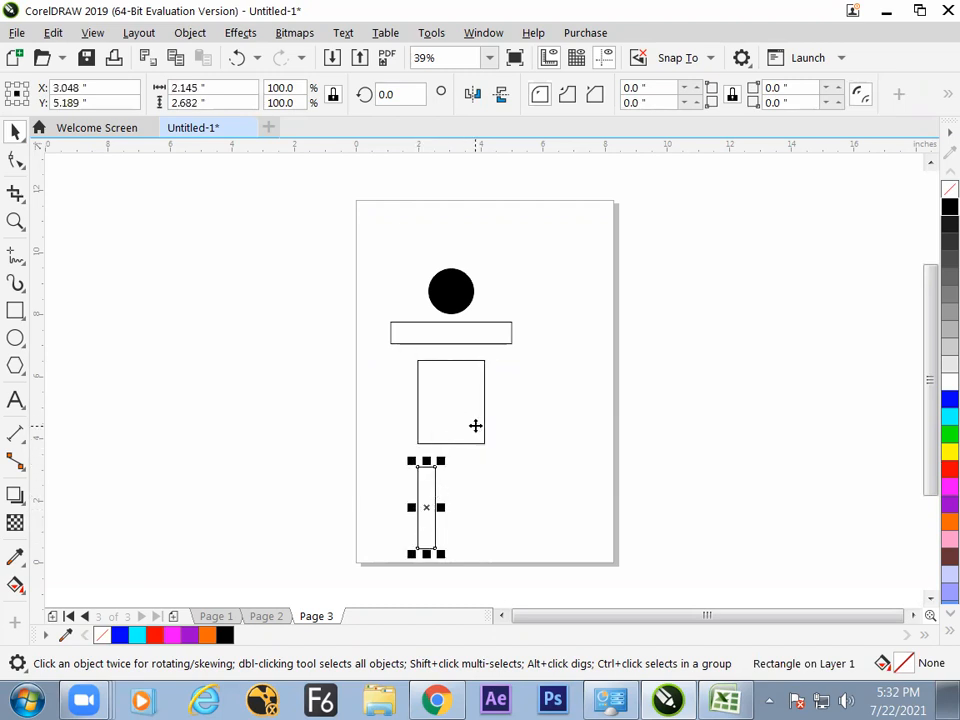
left_click(320, 551)
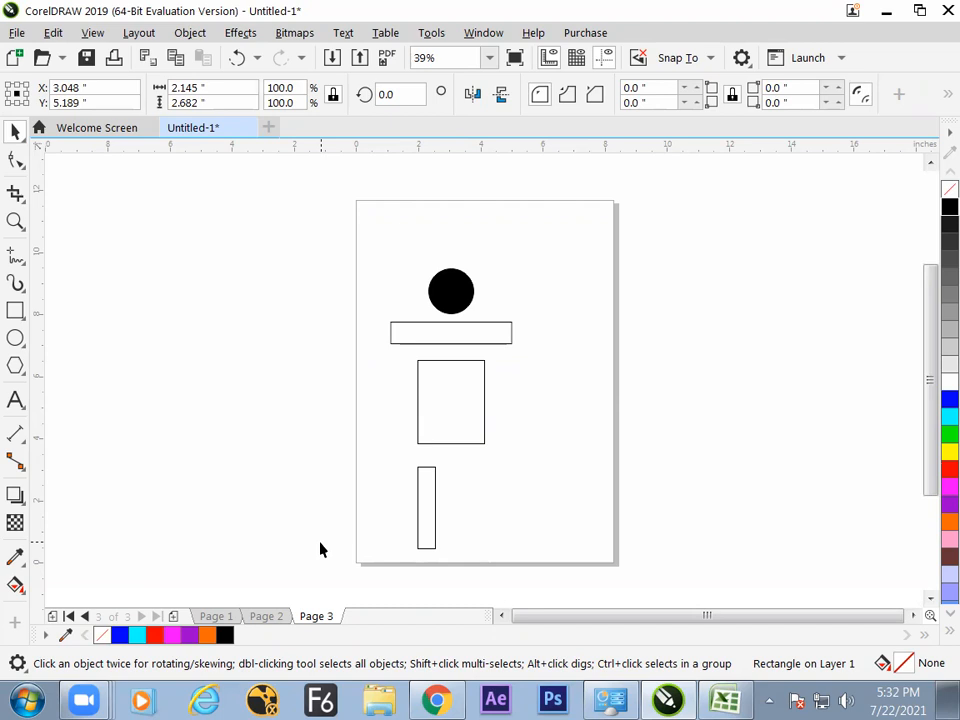
left_click(425, 508)
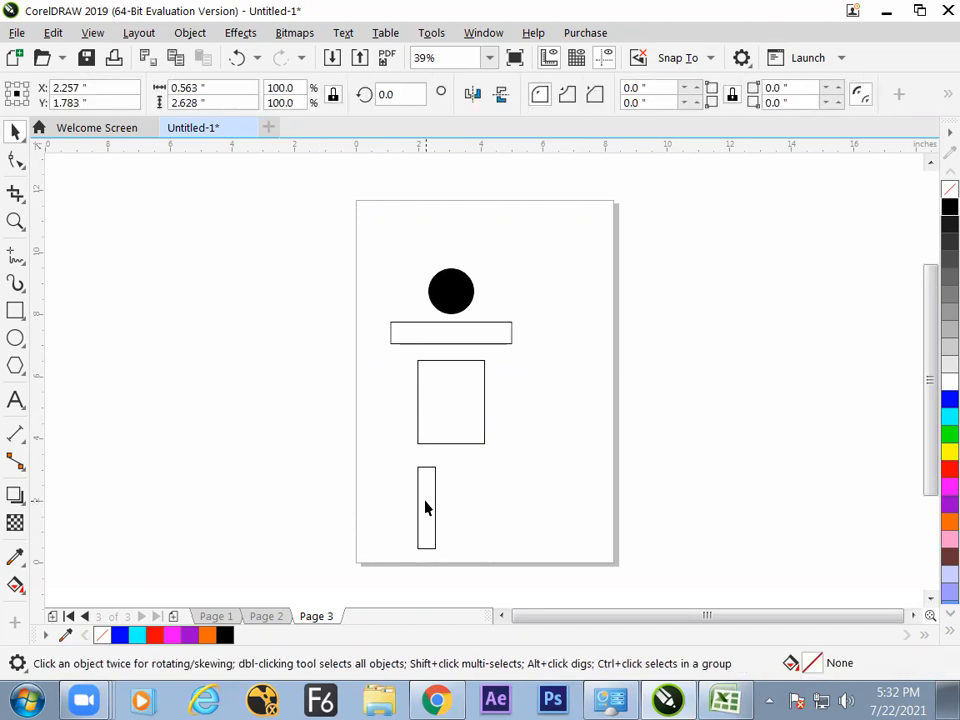
left_click(457, 408, "shift")
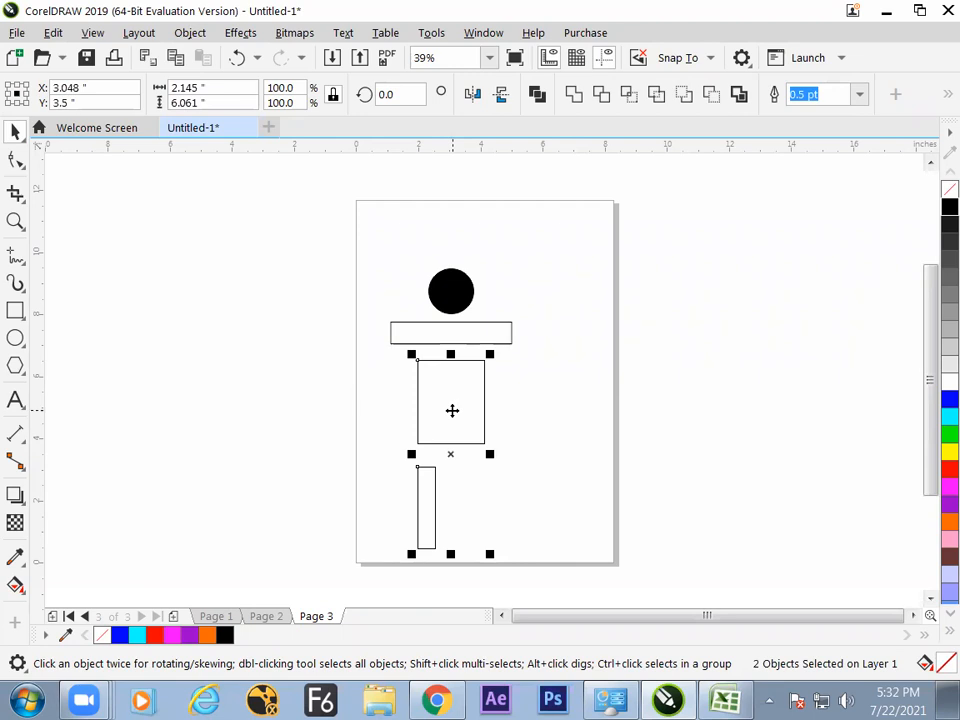
left_click(322, 434)
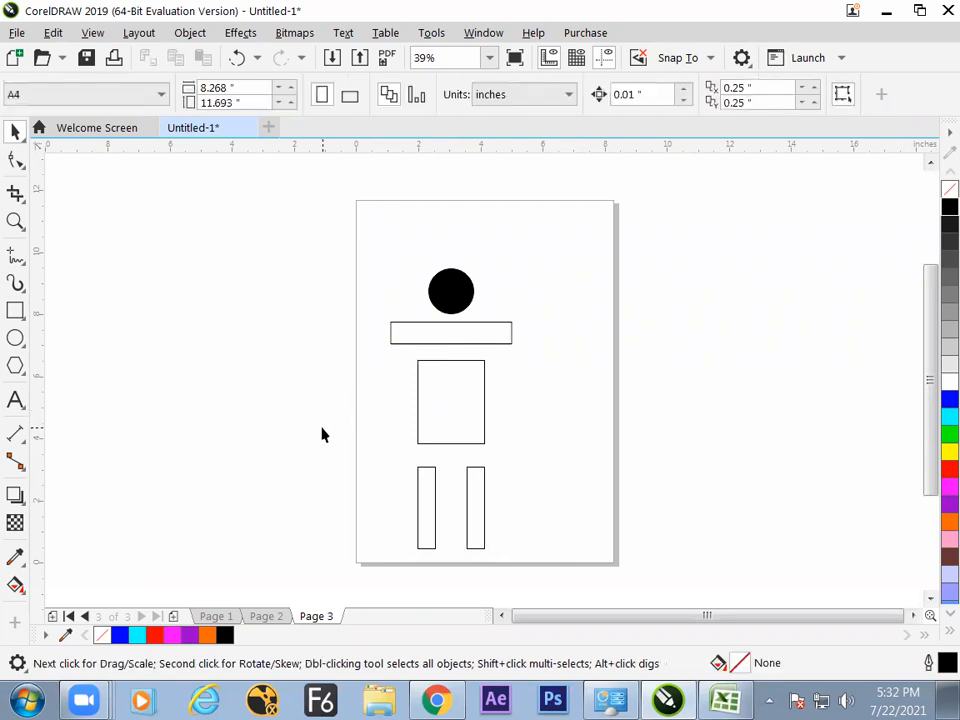
Move both legs up to sit just below the torso and fill them blue.
left_click_drag(367, 466, 496, 574)
key("Up")
key("Up")
key("Up")
key("Up")
key("Up")
key("Up")
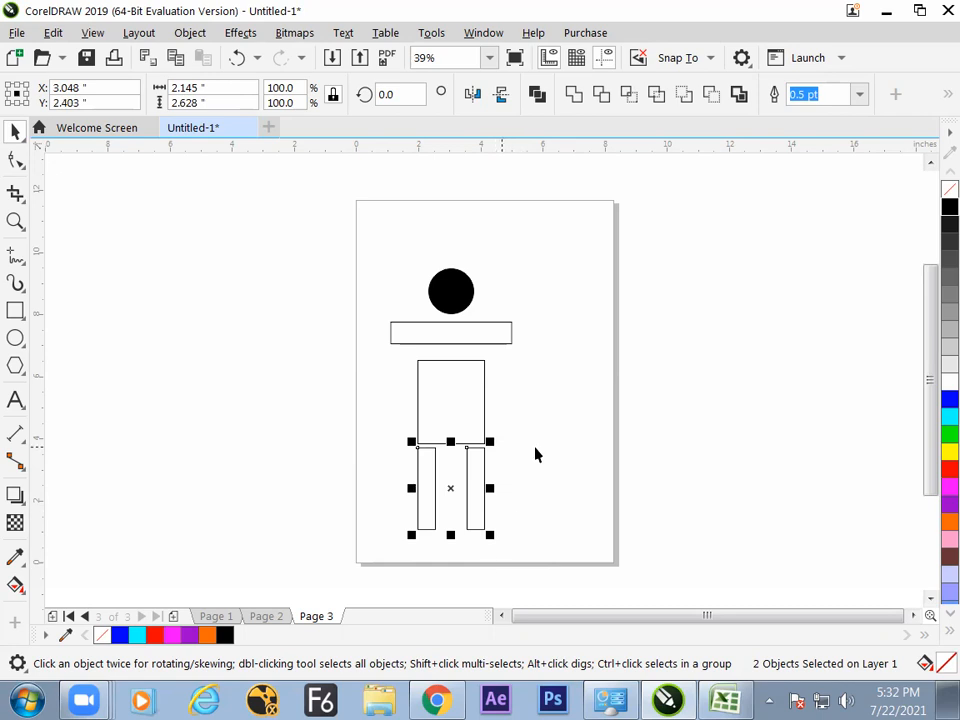
left_click(949, 399)
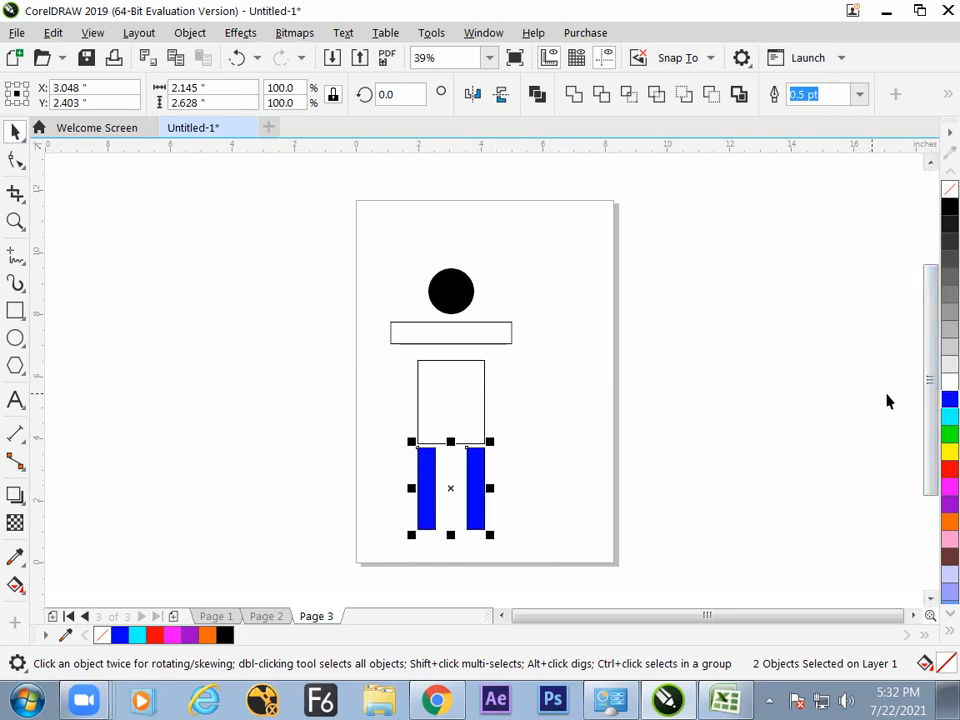
Fill the torso rectangle green and the horizontal bar red.
left_click(370, 344)
left_click(486, 392)
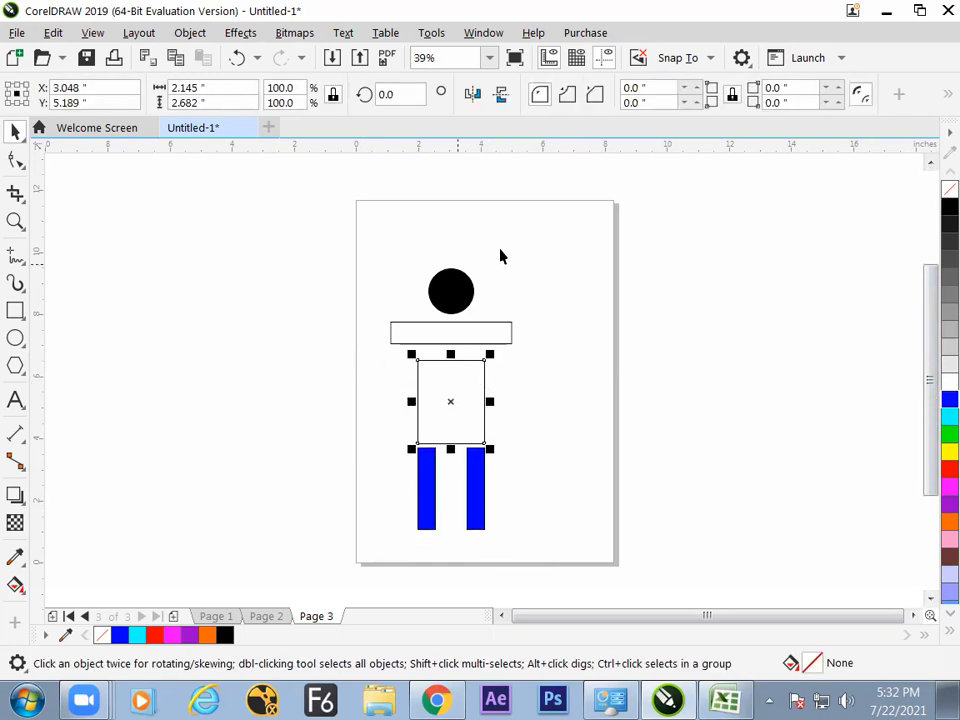
left_click(949, 433)
left_click(435, 340)
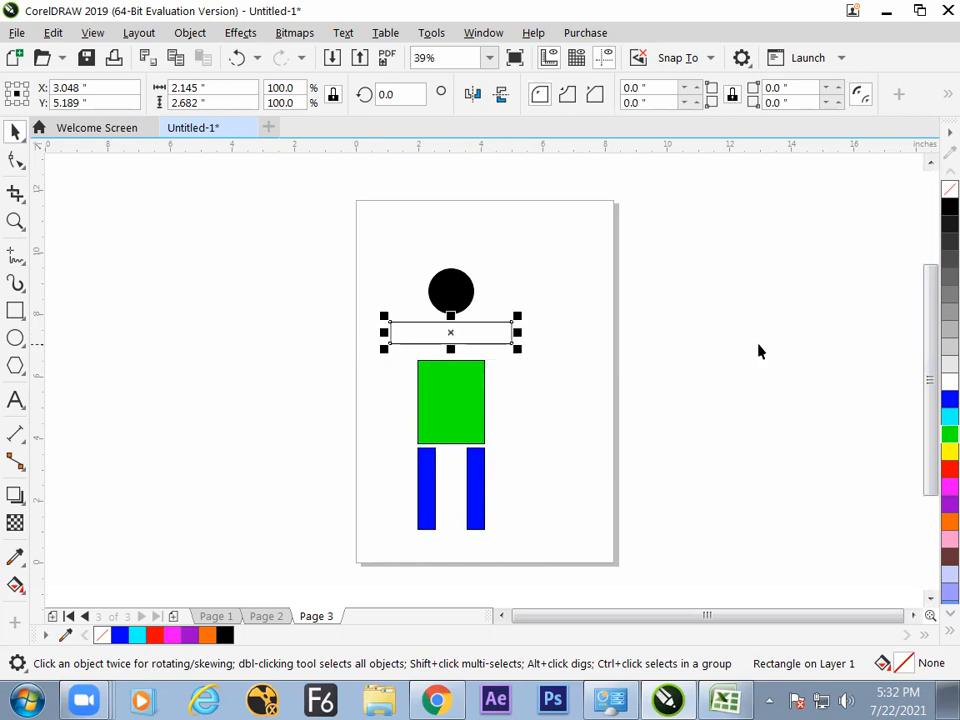
left_click(944, 470)
Lower the red bar onto the torso and the black circle onto the bar.
left_click(634, 469)
left_click_drag(433, 328, 432, 351)
left_click_drag(459, 286, 458, 308)
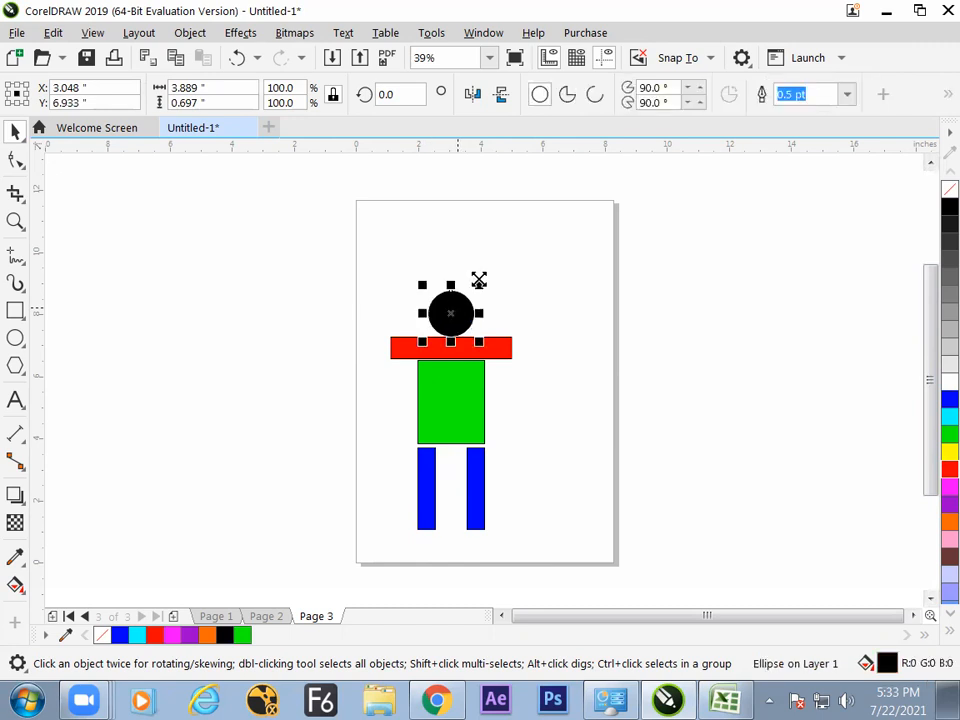
Save the whole figure as a custom Artistic Media brush named "character des".
left_click_drag(328, 244, 575, 562)
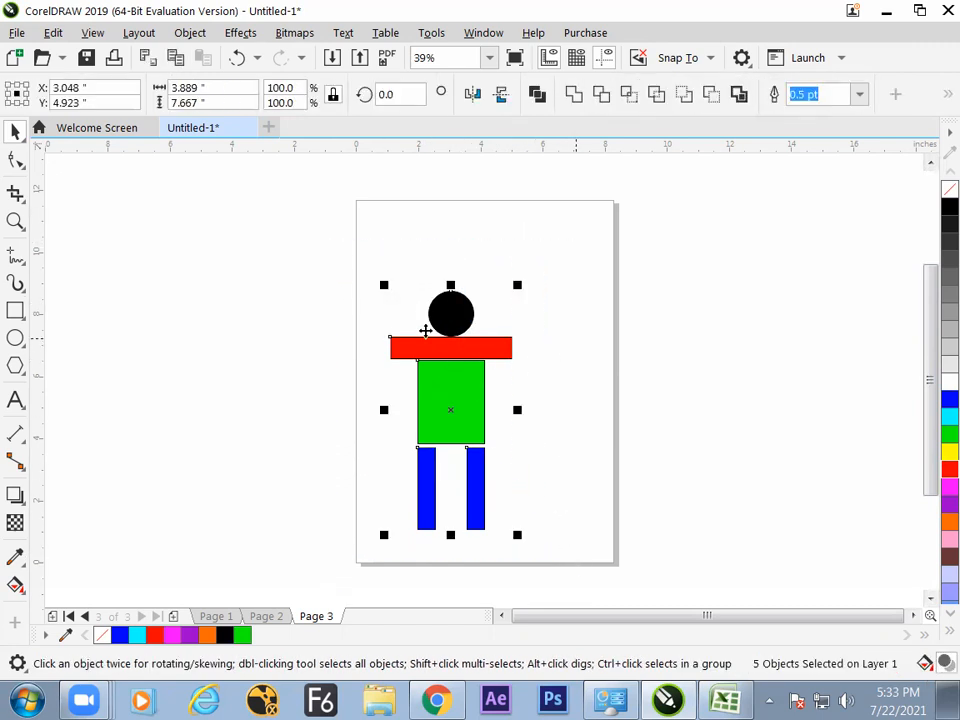
left_click_drag(275, 243, 343, 292)
left_click_drag(533, 578, 533, 578)
left_click(15, 283)
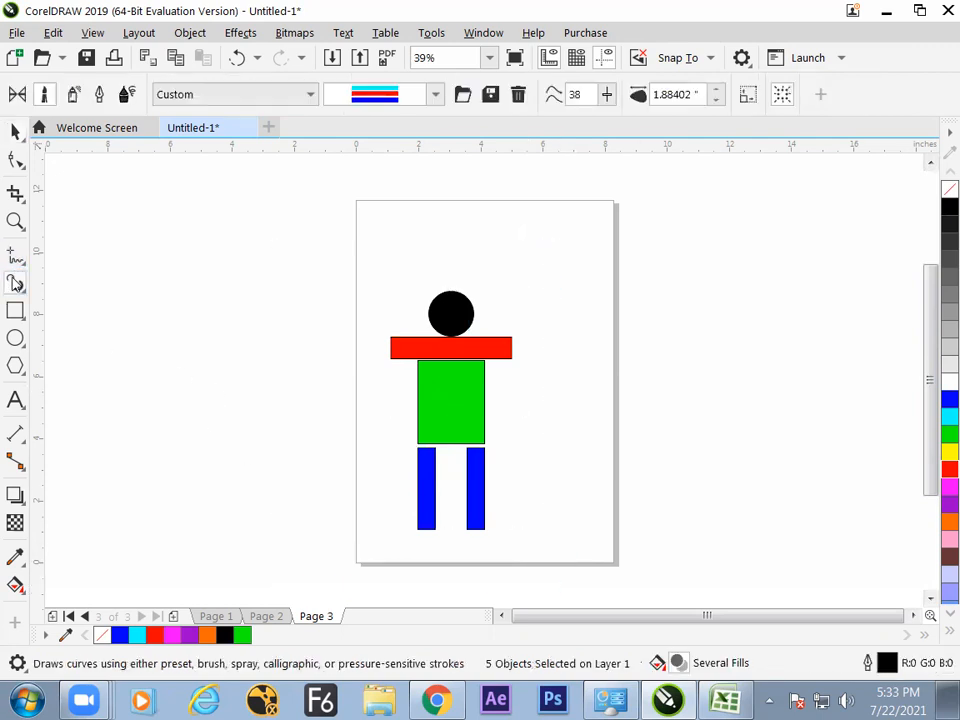
left_click(490, 94)
type("character")
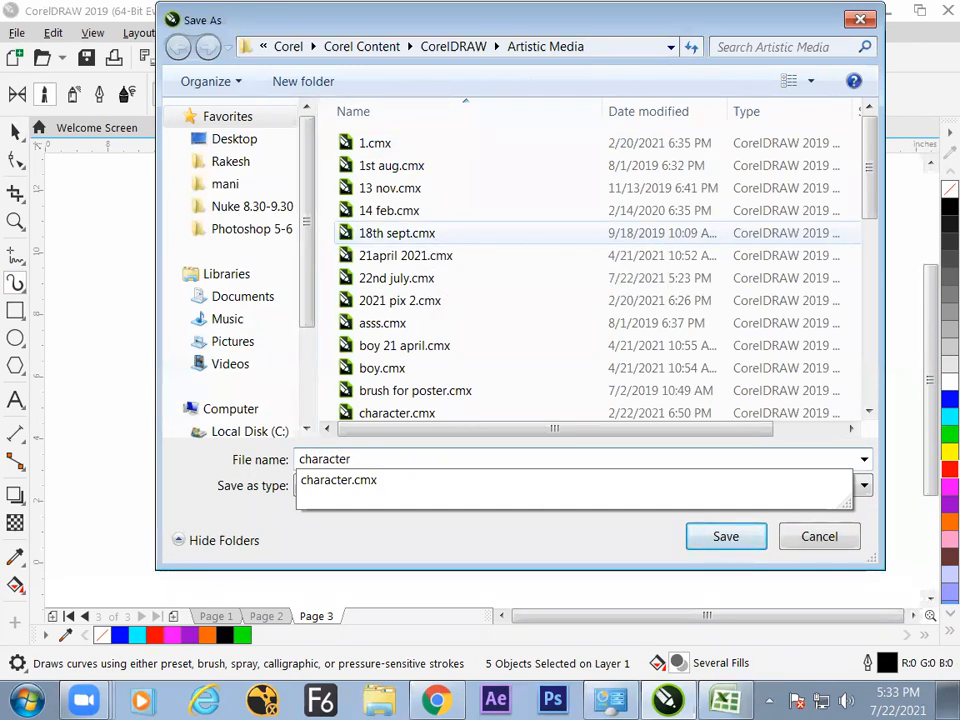
type("des")
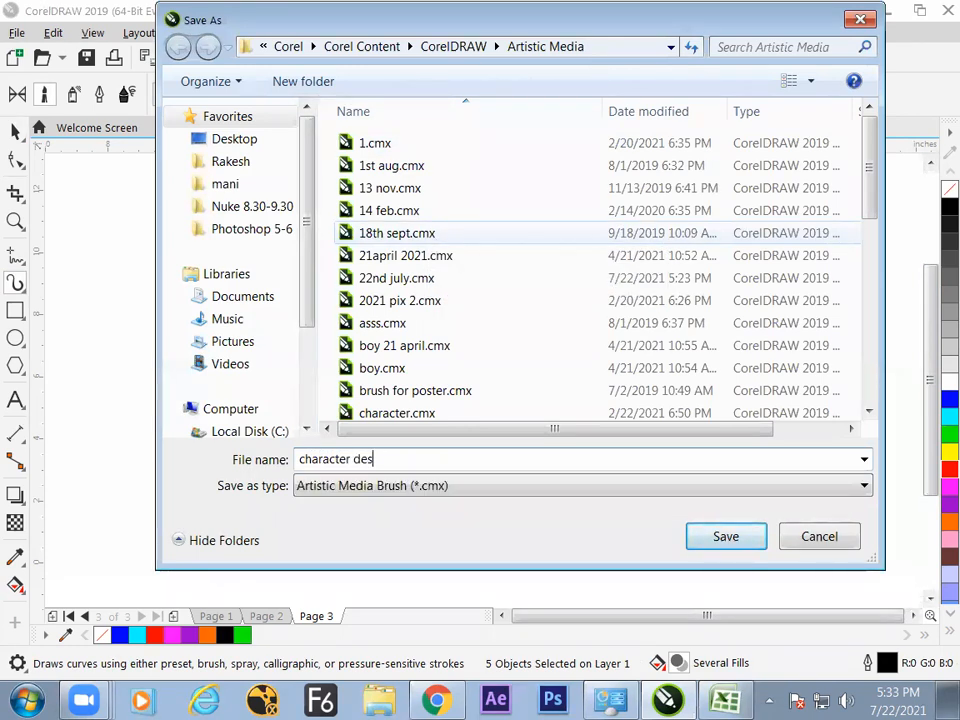
key("Return")
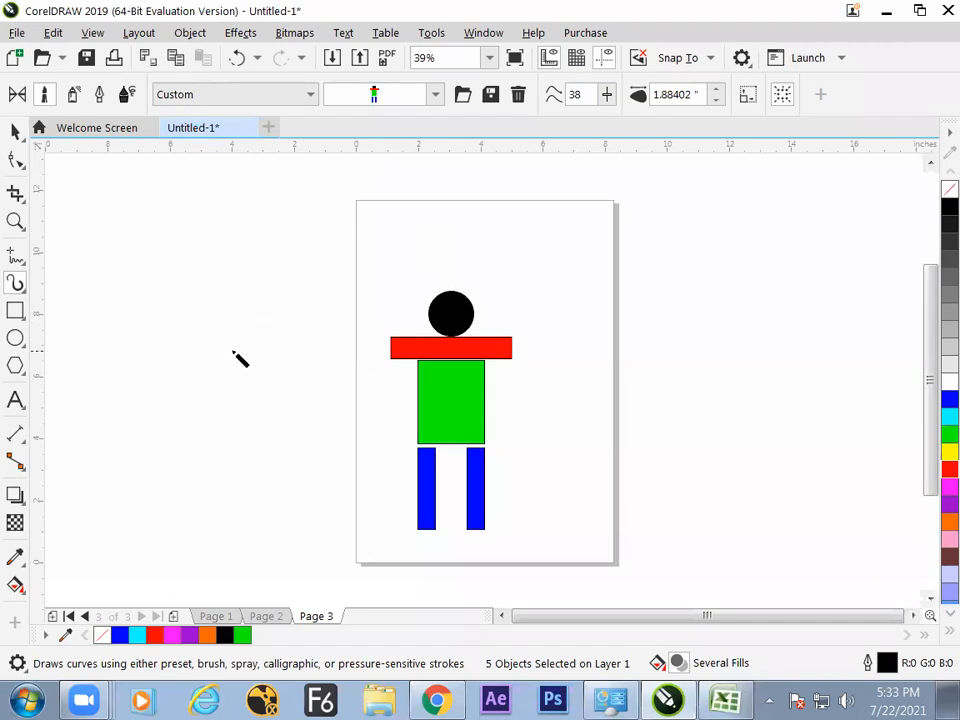
Try the character brush with several strokes in the space left of the page, removing each of them.
mouse_move(279, 221)
left_mouse_down()
mouse_move(236, 541)
mouse_move(193, 604)
left_mouse_up()
key("ctrl+z")
left_click_drag(154, 364, 328, 390)
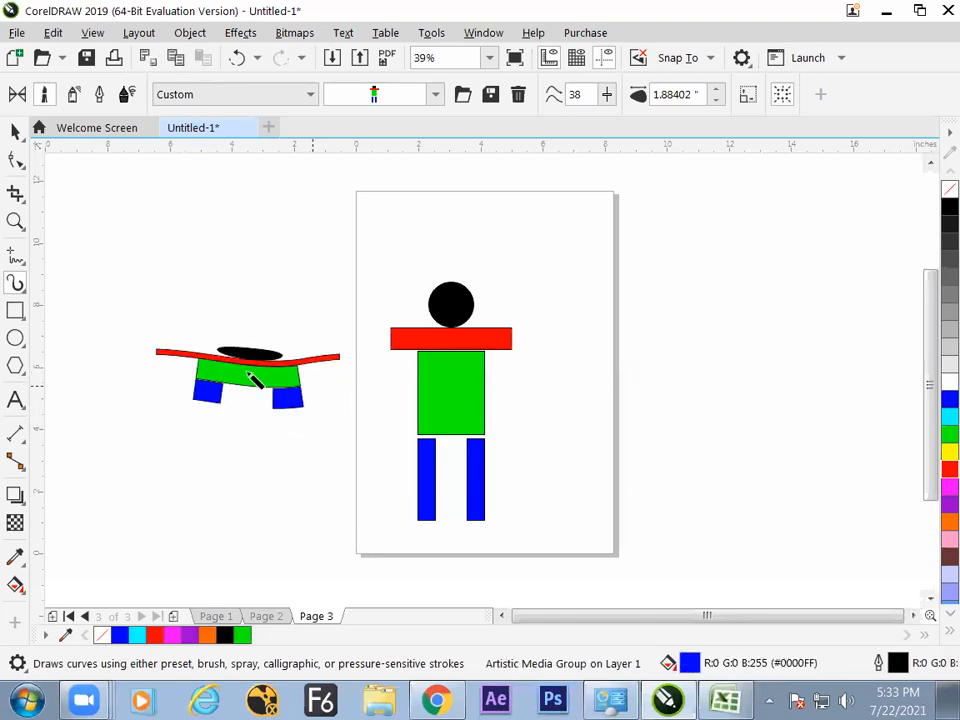
mouse_move(130, 272)
left_mouse_down()
mouse_move(284, 300)
mouse_move(391, 255)
mouse_move(394, 225)
left_mouse_up()
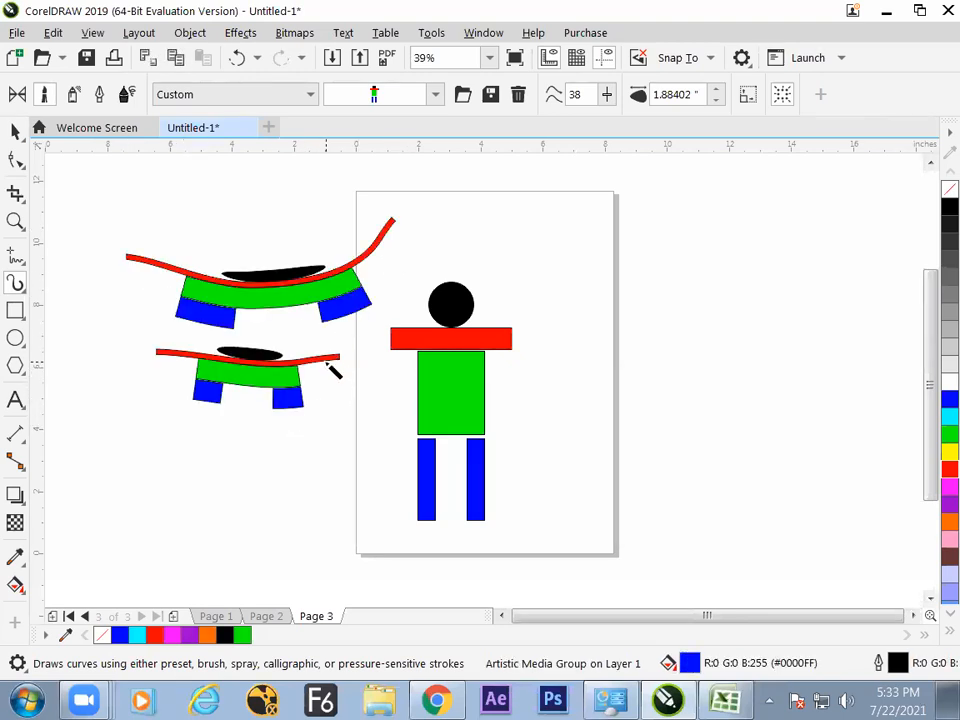
key("ctrl+z")
key("space")
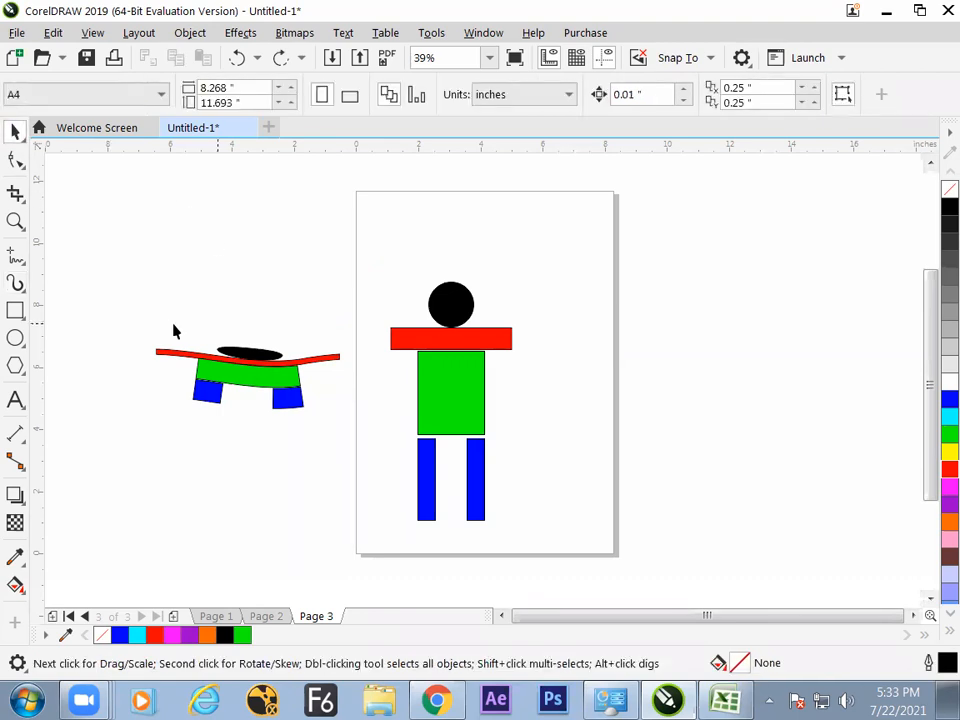
left_click(208, 373)
key("Delete")
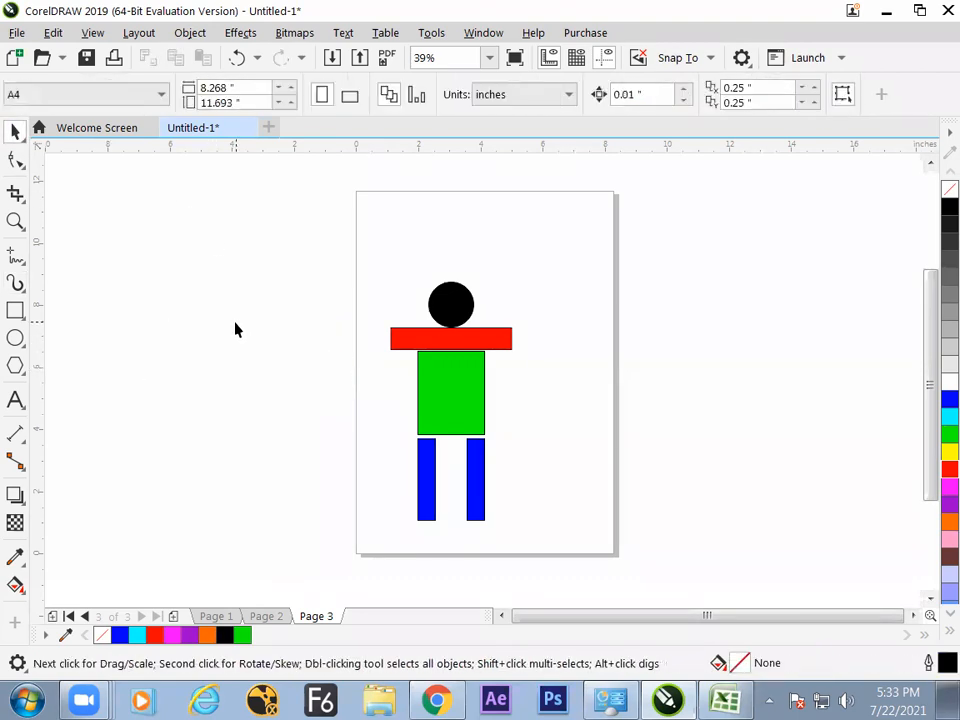
Duplicate the five-part figure to the right of the page and group the copy.
left_click_drag(332, 231, 532, 549)
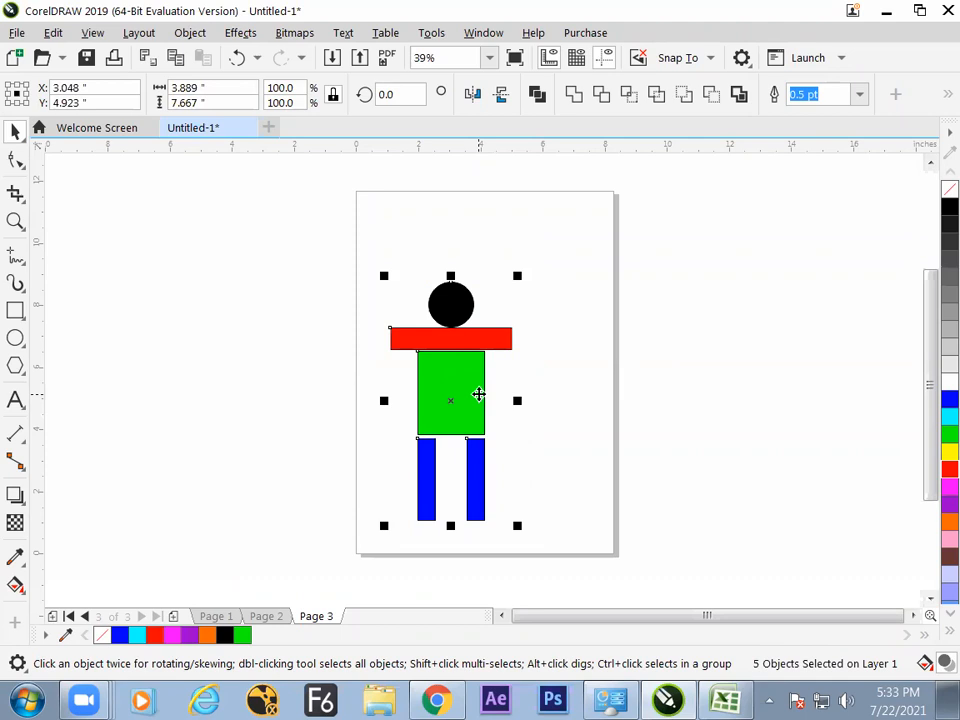
left_click_drag(479, 395, 757, 393)
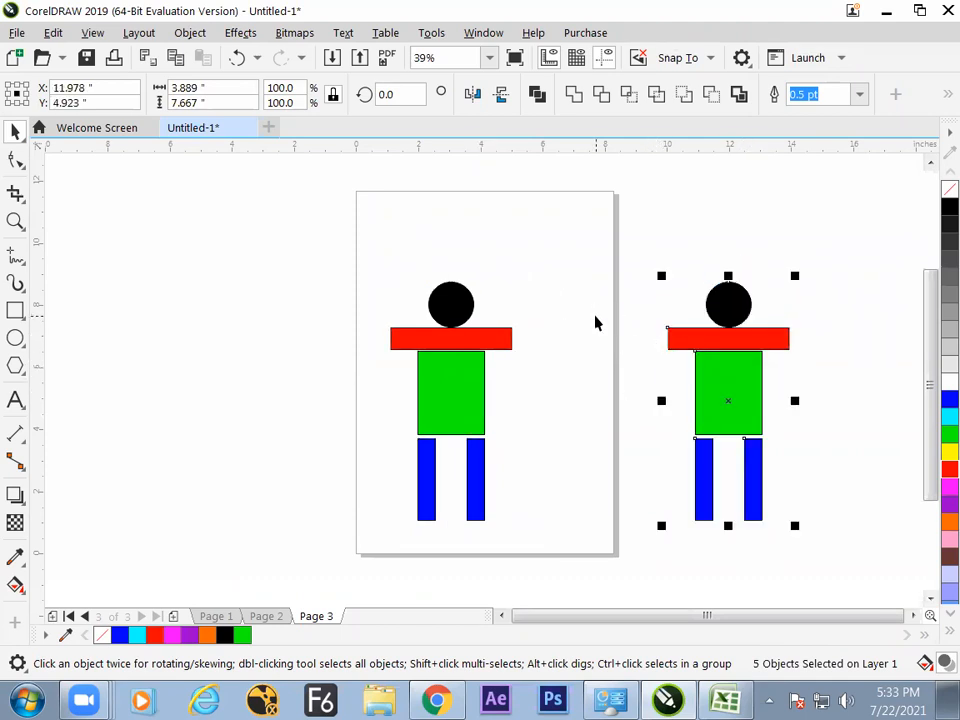
key("ctrl+g")
Rotate the grouped figure 90 degrees and mirror it horizontally so the head points right.
double_click(395, 94)
type("90")
key("Return")
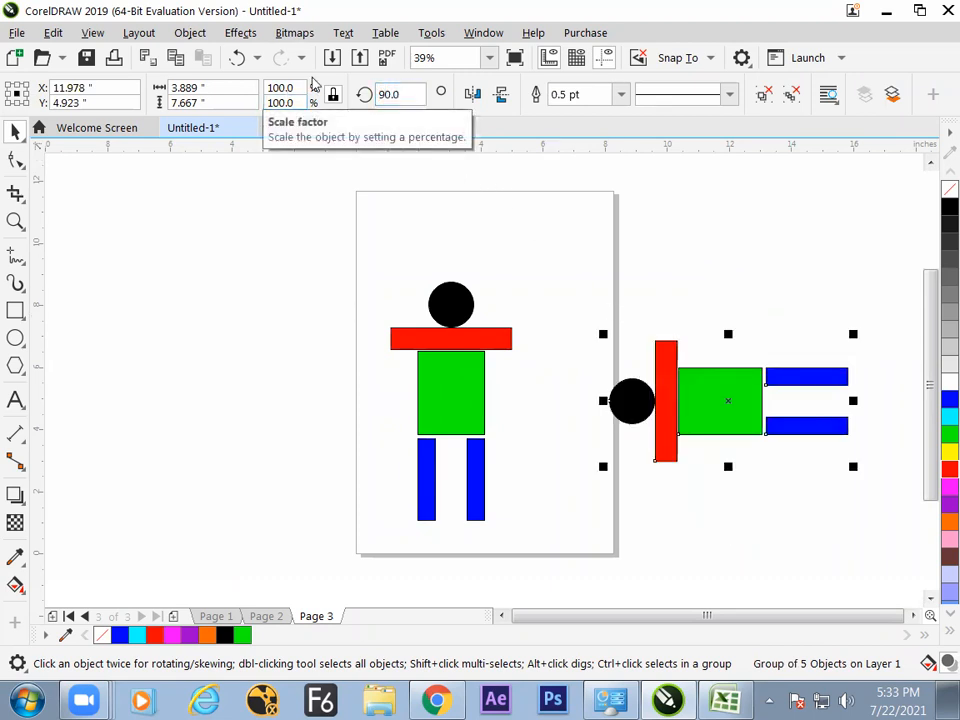
left_click(473, 95)
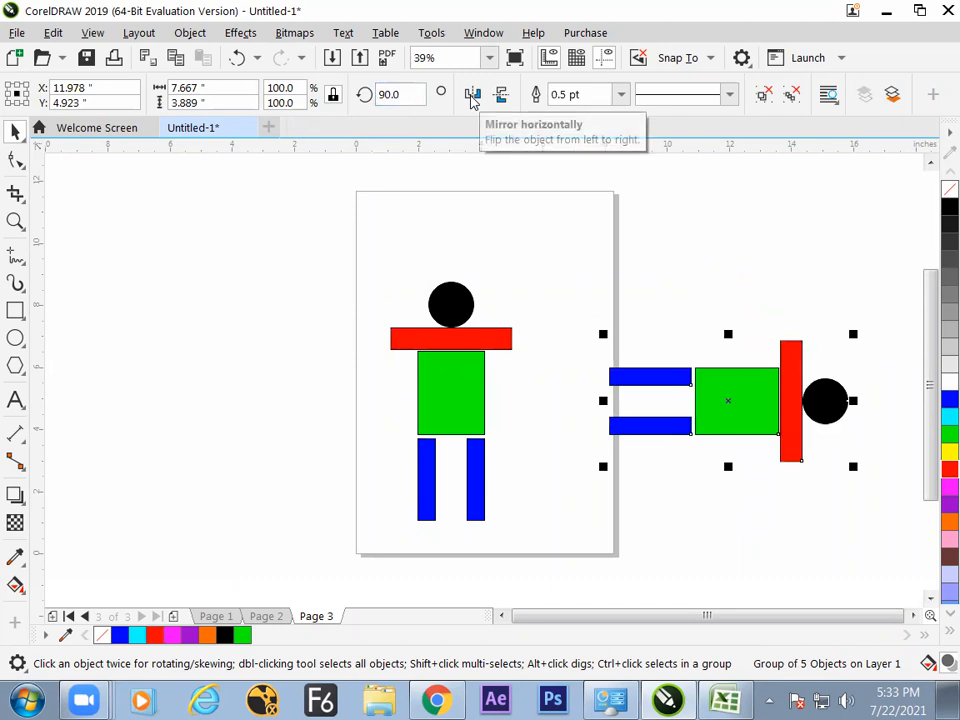
Save the sideways figure group as an Artistic Media brush named "character 2".
left_click(15, 283)
left_click(490, 95)
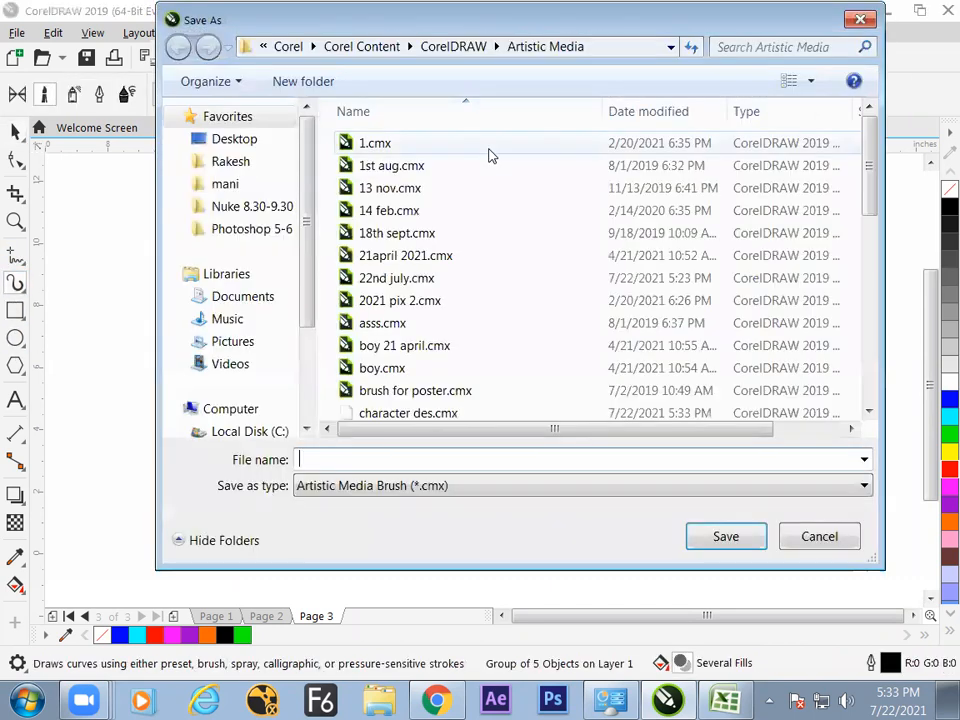
type("character 2")
key("Return")
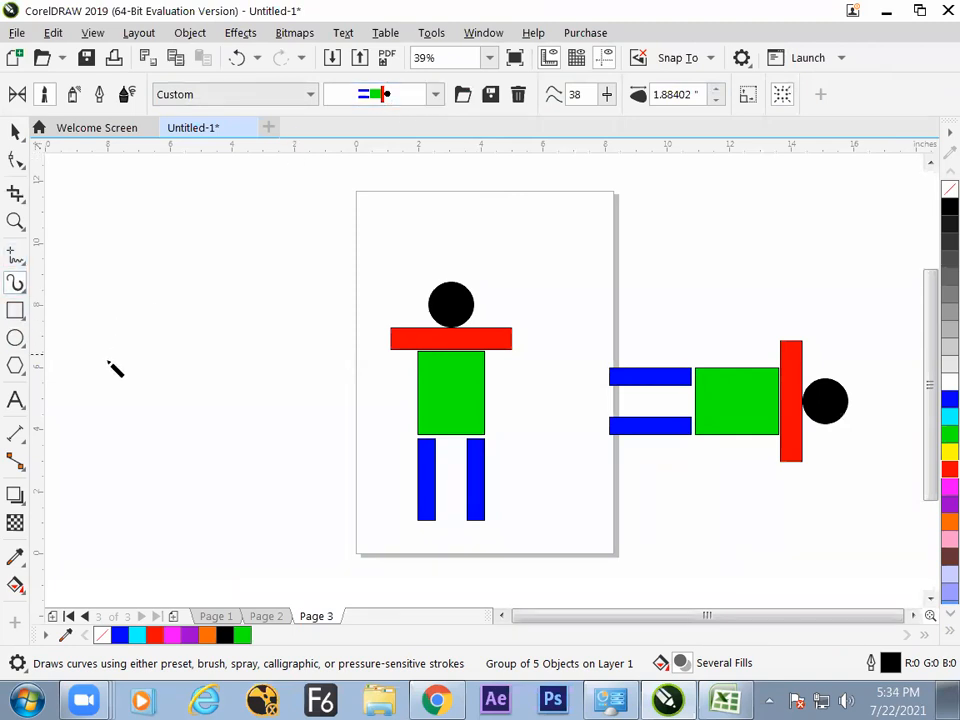
Paint an upward S-shaped stroke with the sideways figure brush left of the page, after deleting a trial downward stroke.
mouse_move(186, 200)
left_mouse_down()
mouse_move(136, 330)
mouse_move(181, 430)
mouse_move(141, 497)
left_mouse_up()
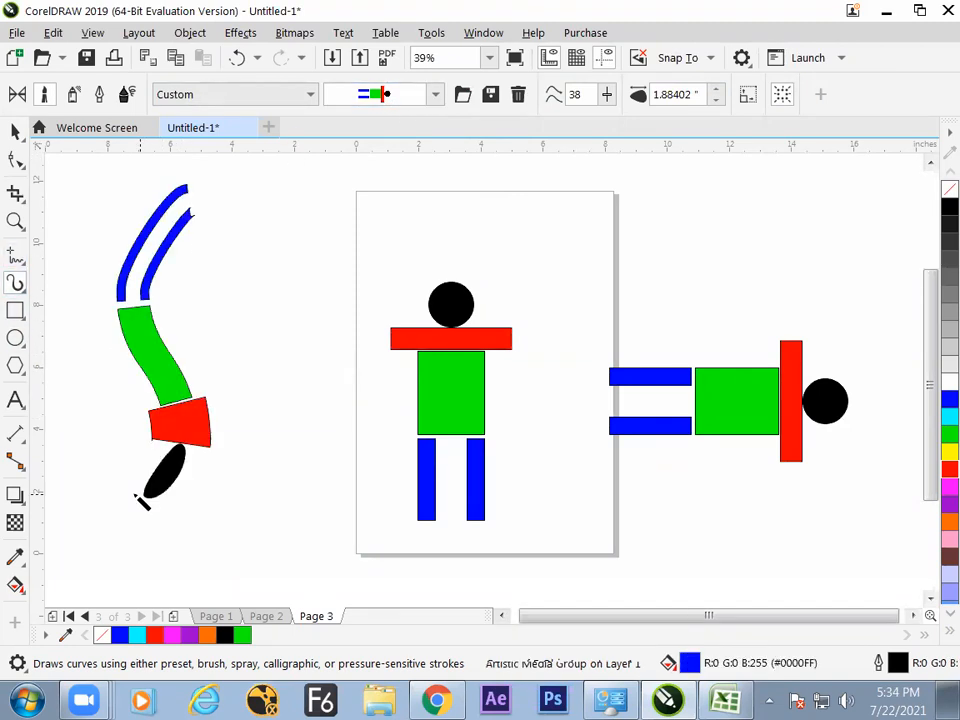
key("Delete")
mouse_move(237, 543)
left_mouse_down()
mouse_move(219, 344)
mouse_move(315, 189)
left_mouse_up()
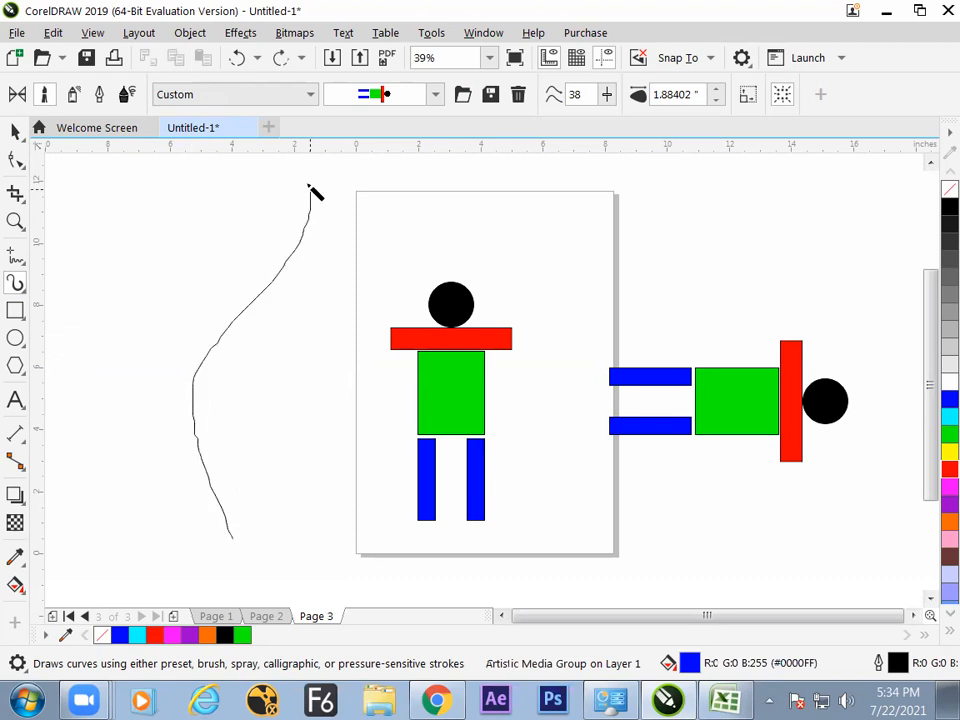
Paint two more upward curved strokes with the sideways figure brush, between the first stroke and the upright figure.
mouse_move(373, 544)
left_mouse_down()
mouse_move(342, 522)
mouse_move(324, 438)
mouse_move(367, 352)
mouse_move(358, 316)
left_mouse_up()
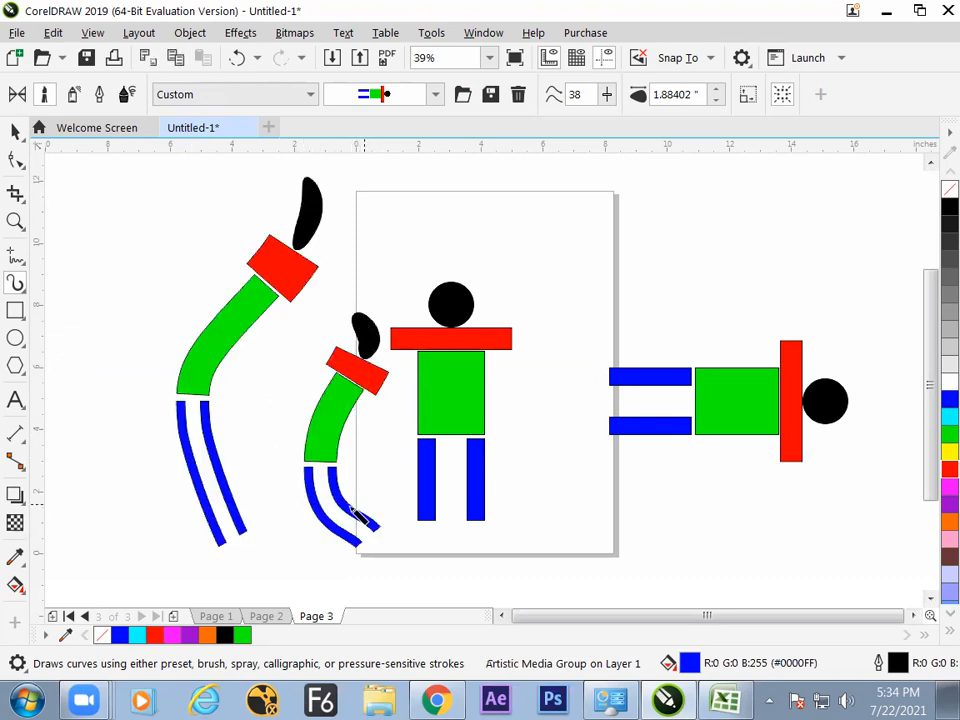
mouse_move(274, 527)
left_mouse_down()
mouse_move(313, 363)
mouse_move(283, 316)
left_mouse_up()
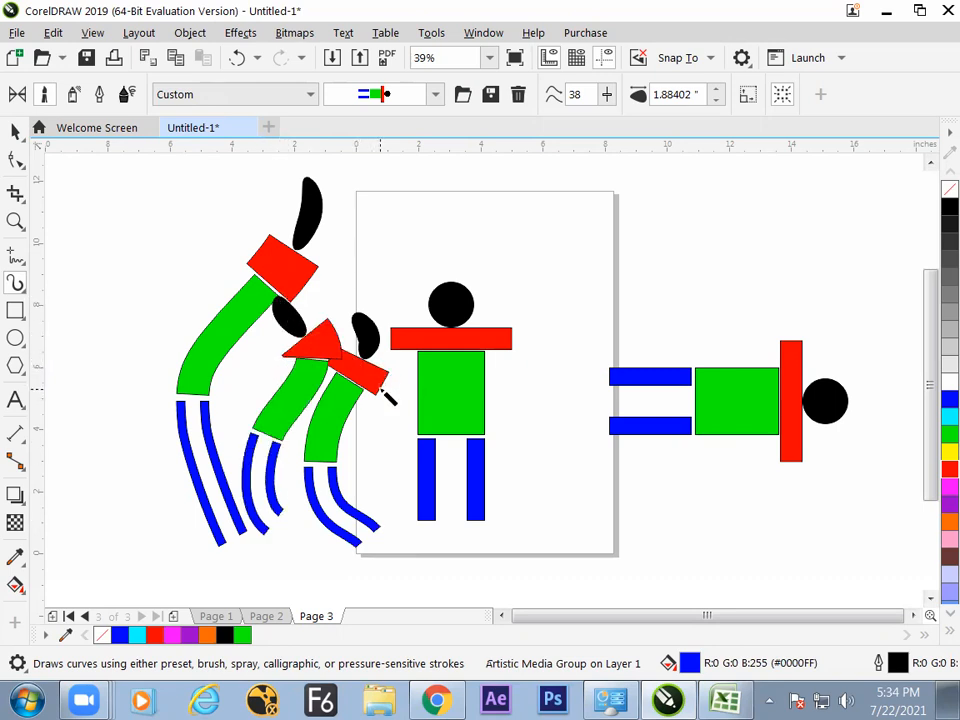
Mirror the grouped sideways figure horizontally so its head points left.
left_click(15, 131)
left_click_drag(574, 274, 882, 506)
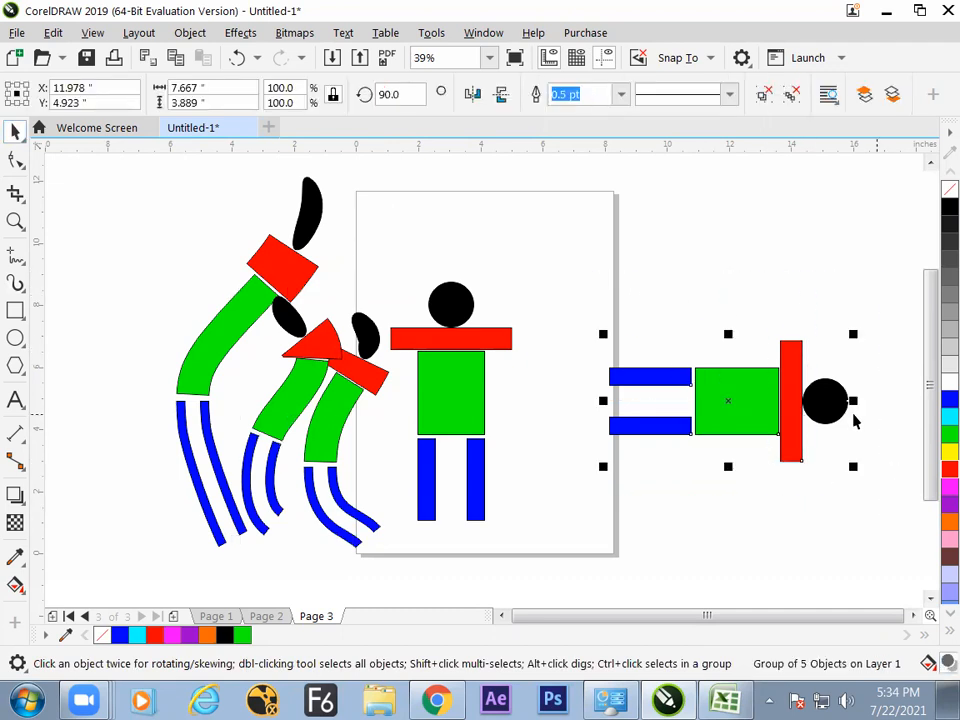
left_click(472, 93)
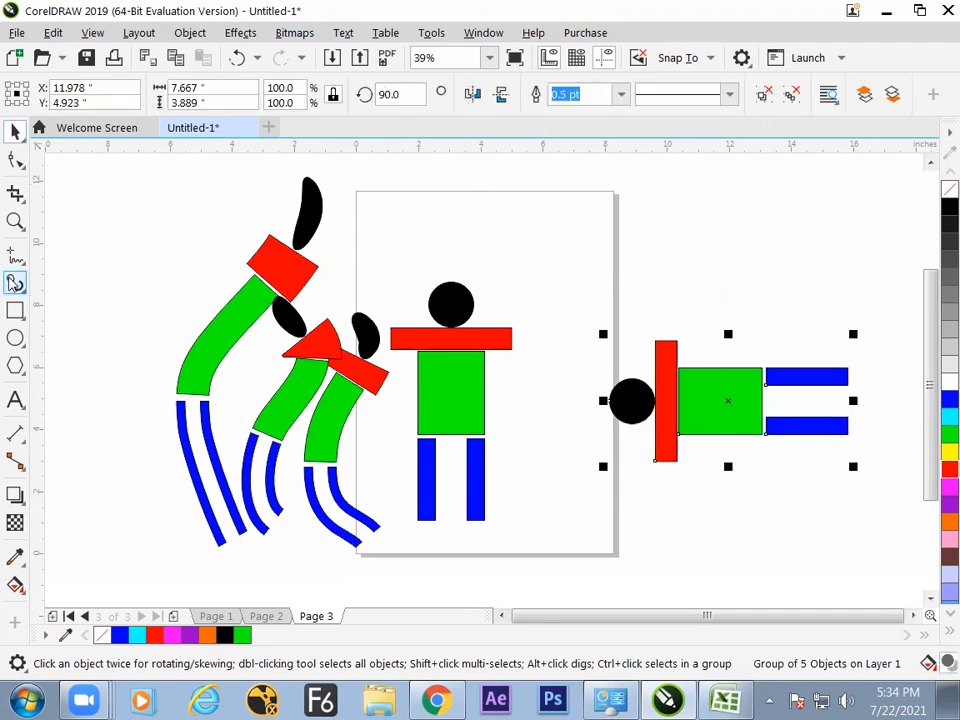
Save the mirrored figure group as an Artistic Media brush named "ssdad" and paint a downward curved stroke with it.
left_click(15, 282)
left_click(488, 94)
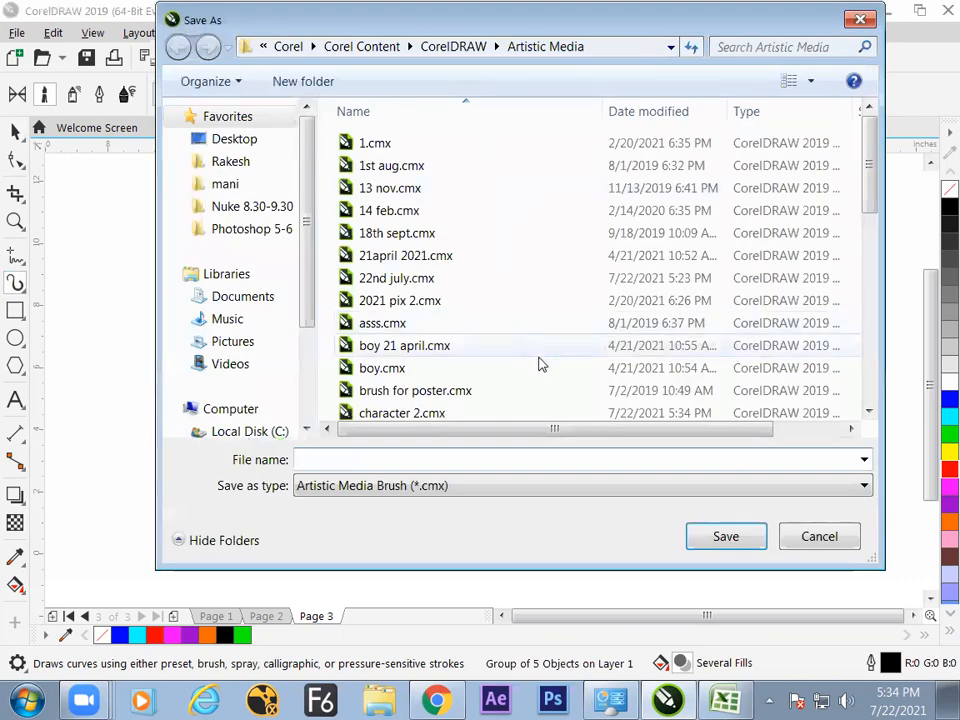
type("ssdad")
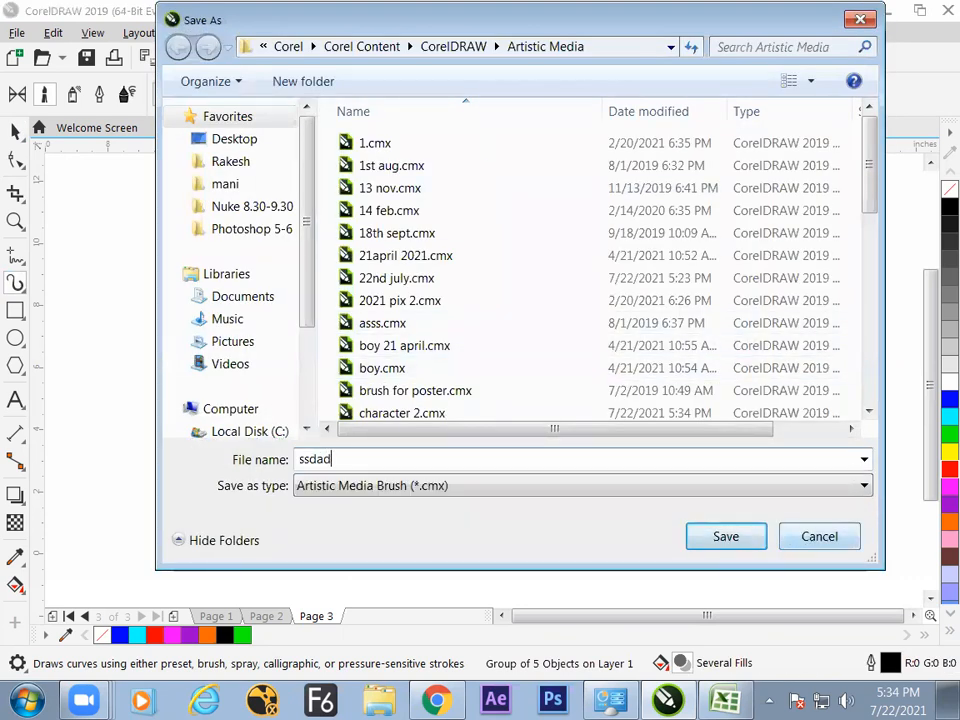
left_click(748, 540)
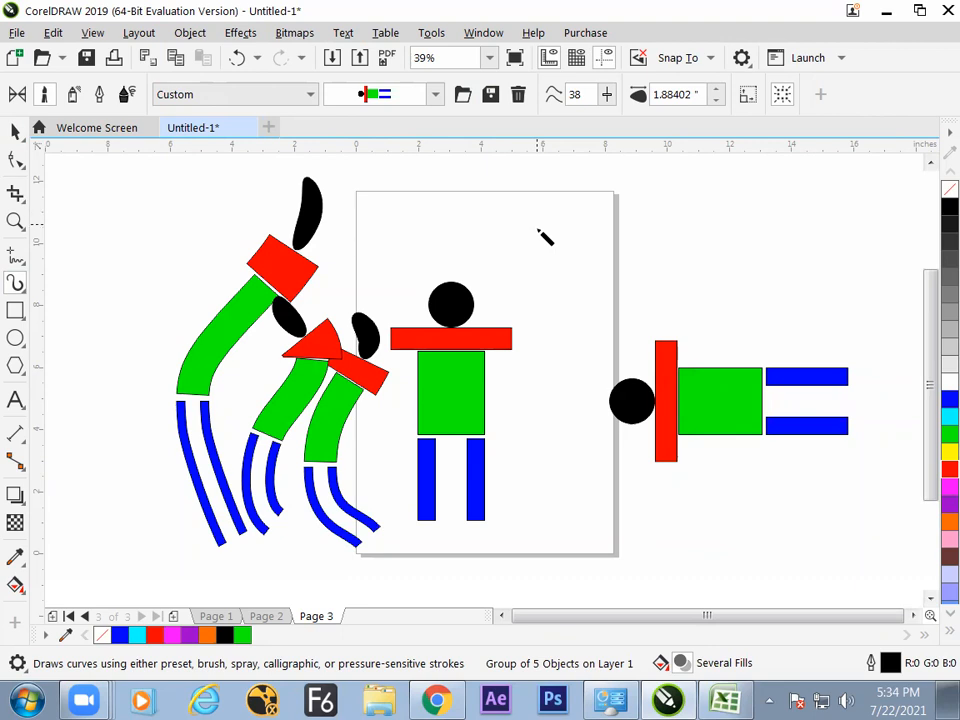
mouse_move(602, 202)
left_mouse_down()
mouse_move(553, 260)
mouse_move(576, 389)
mouse_move(549, 440)
left_mouse_up()
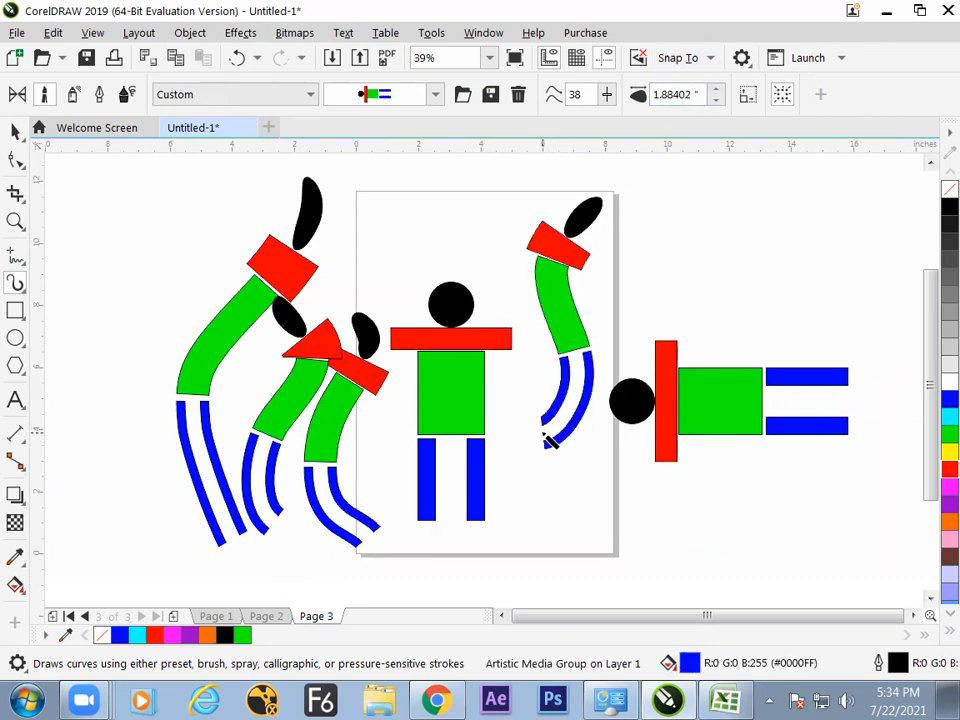
Add a fourth page and try a downward stroke on it with the mirrored figure brush.
key("ctrl+a")
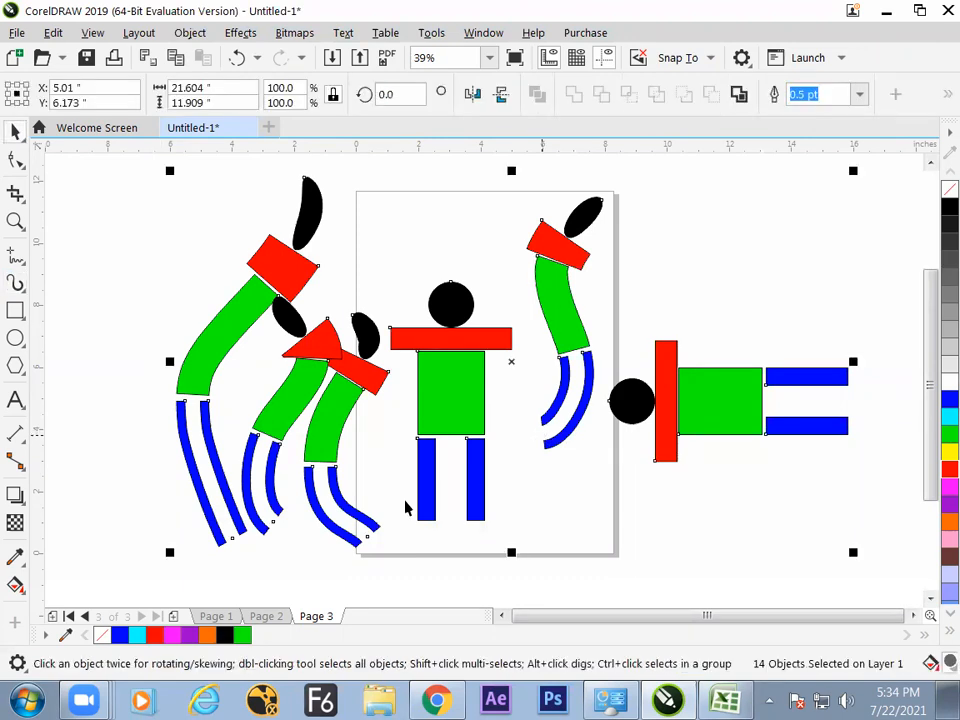
left_click(173, 616)
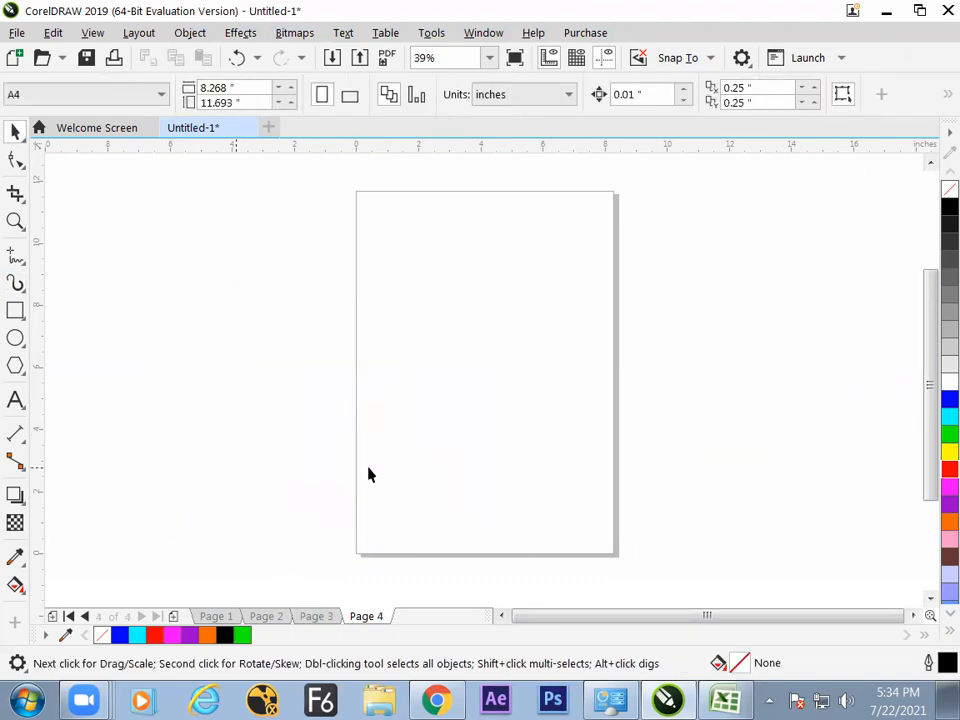
left_click(15, 283)
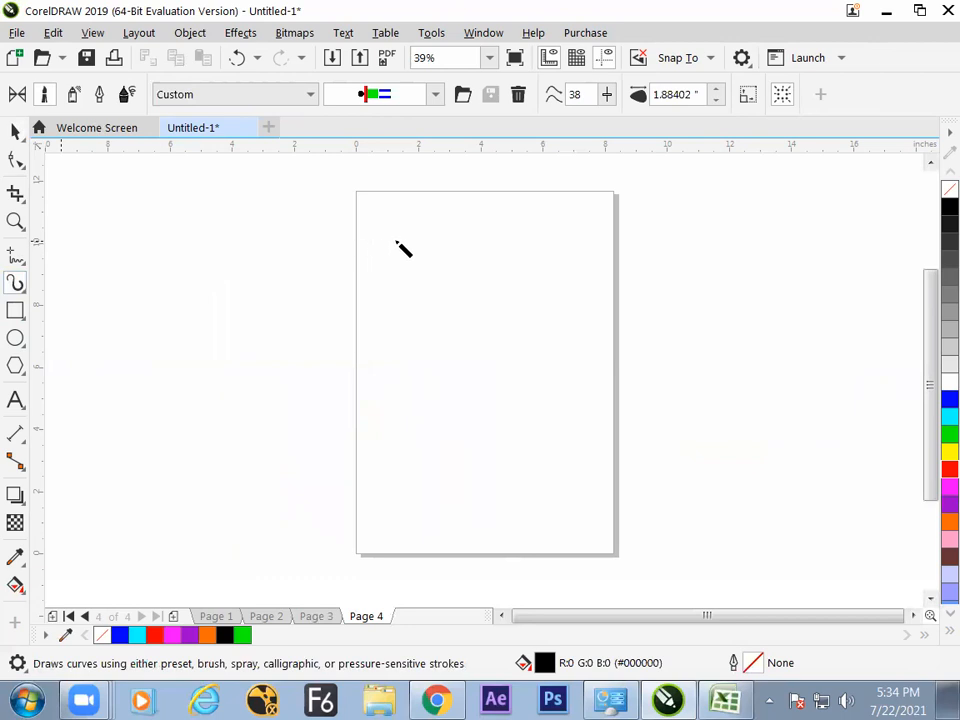
mouse_move(461, 248)
left_mouse_down()
mouse_move(457, 328)
mouse_move(482, 422)
left_mouse_up()
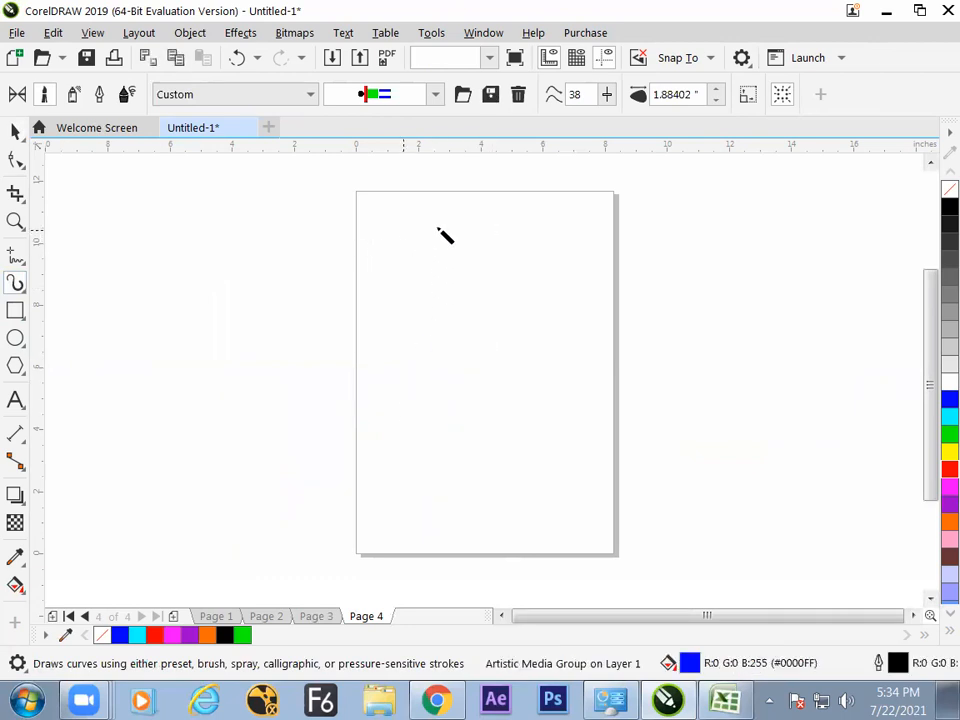
Paint five upright figures side by side across page 4 using downward strokes of the mirrored figure brush.
left_click_drag(422, 210, 414, 377)
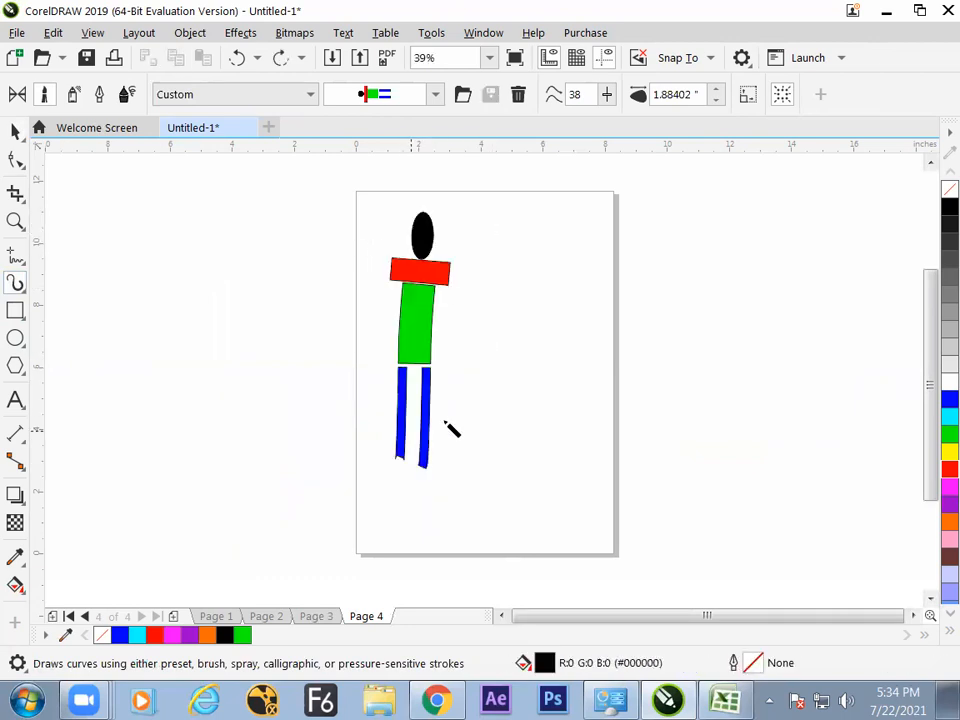
mouse_move(519, 214)
left_mouse_down()
mouse_move(471, 273)
mouse_move(454, 381)
mouse_move(480, 446)
left_mouse_up()
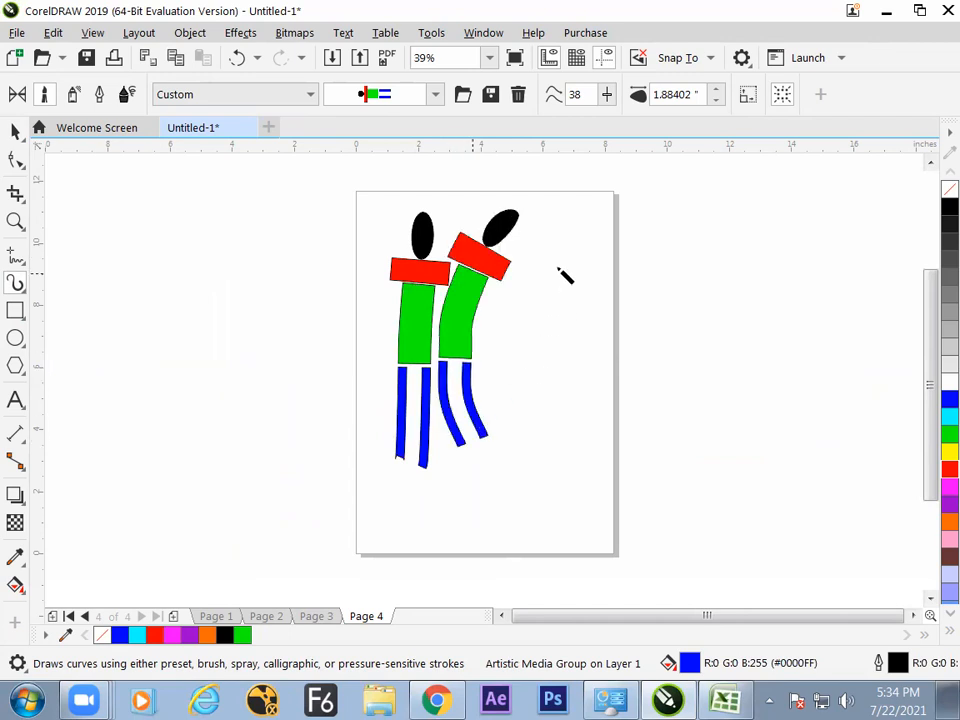
mouse_move(555, 223)
left_mouse_down()
mouse_move(550, 369)
mouse_move(527, 424)
left_mouse_up()
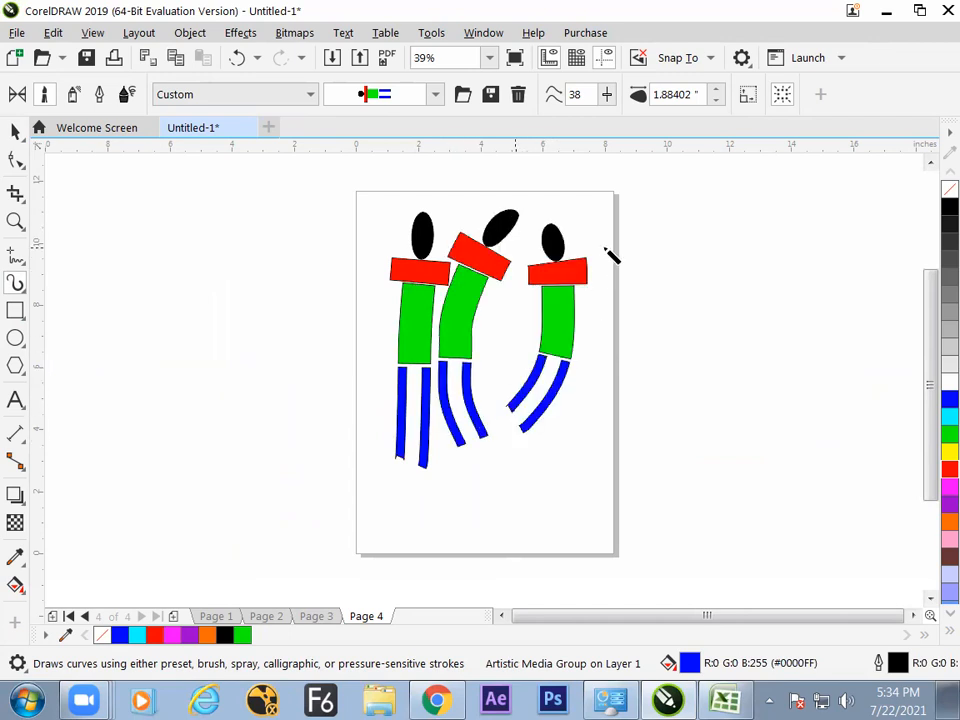
mouse_move(610, 225)
left_mouse_down()
mouse_move(611, 289)
mouse_move(660, 433)
left_mouse_up()
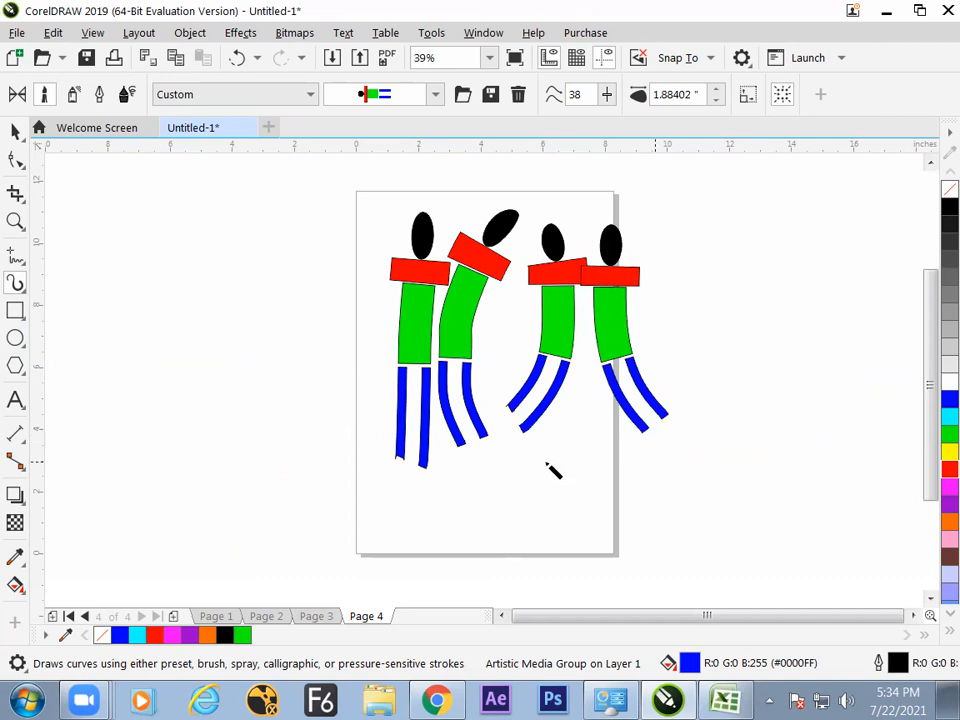
mouse_move(369, 212)
left_mouse_down()
mouse_move(349, 300)
mouse_move(360, 353)
mouse_move(344, 396)
left_mouse_up()
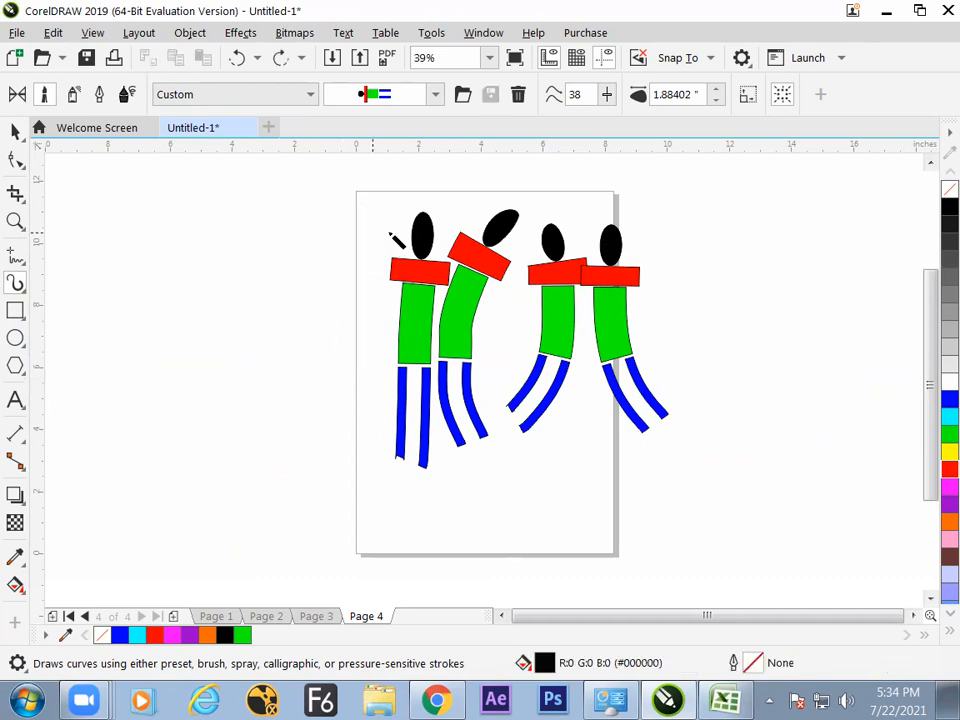
left_click_drag(390, 236, 390, 428)
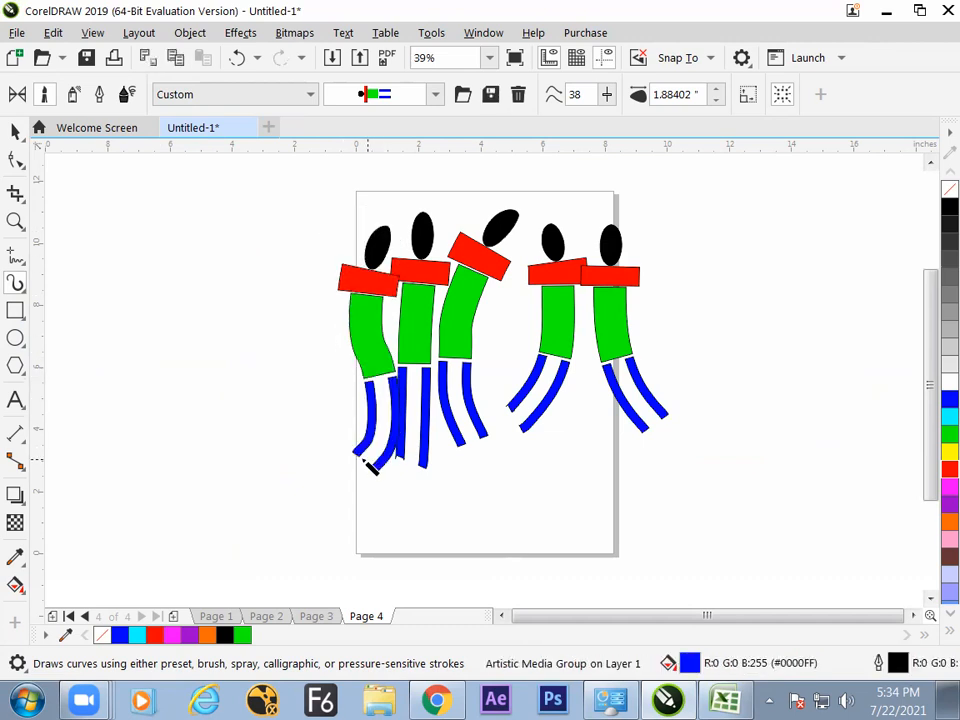
Align all the painted figures so they stack over one another on page 4.
key("ctrl+a")
key("l")
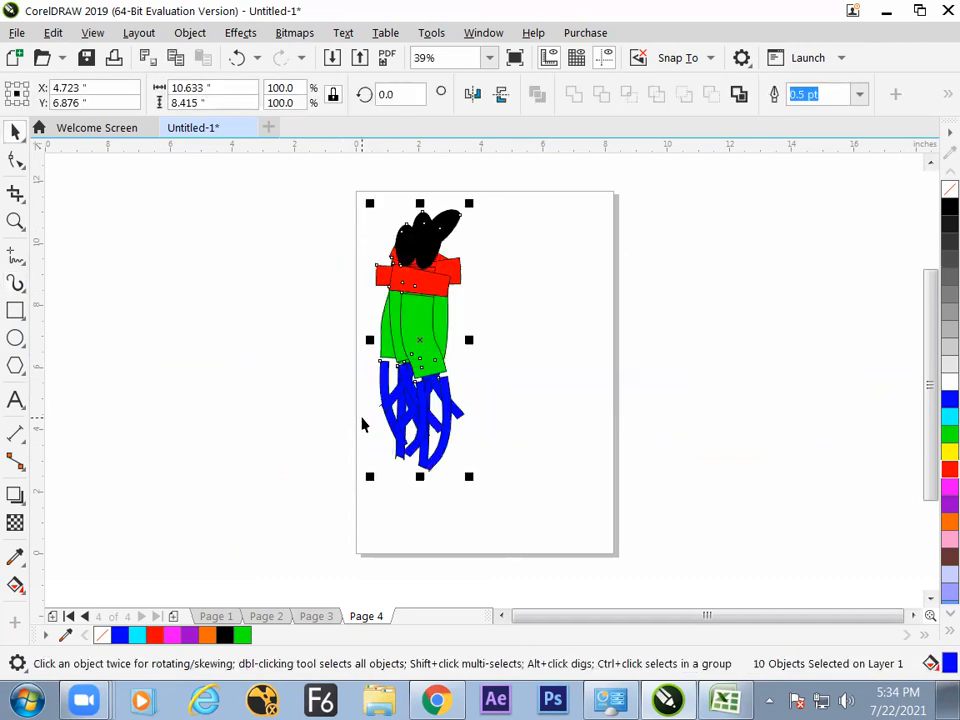
left_click(253, 291)
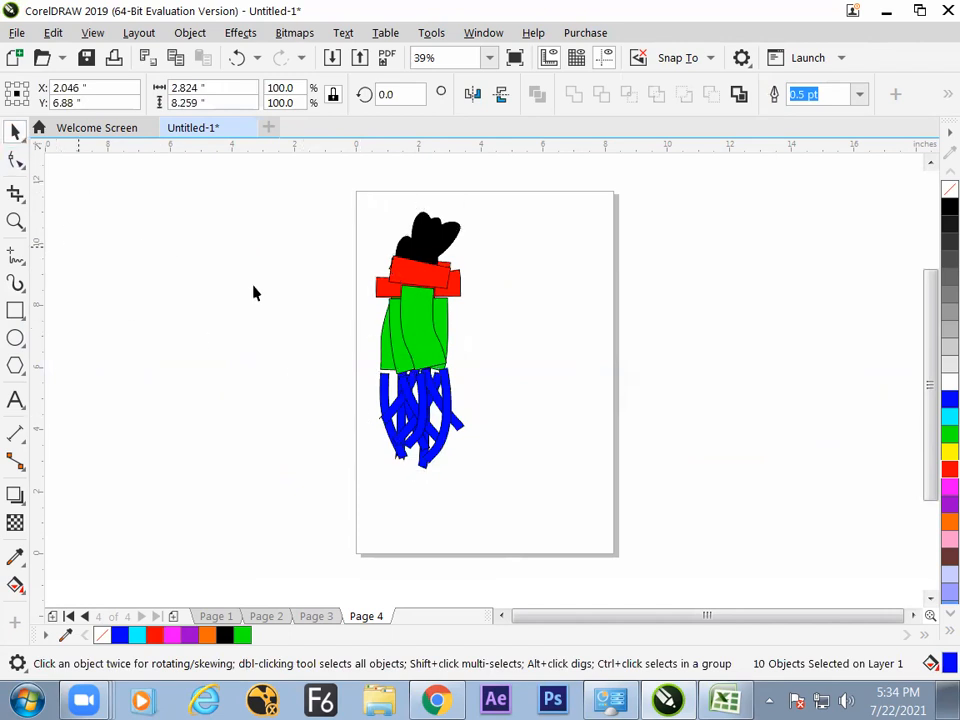
Move the stacked figures apart into a row of five standing side by side across the page.
left_click_drag(423, 326, 537, 320)
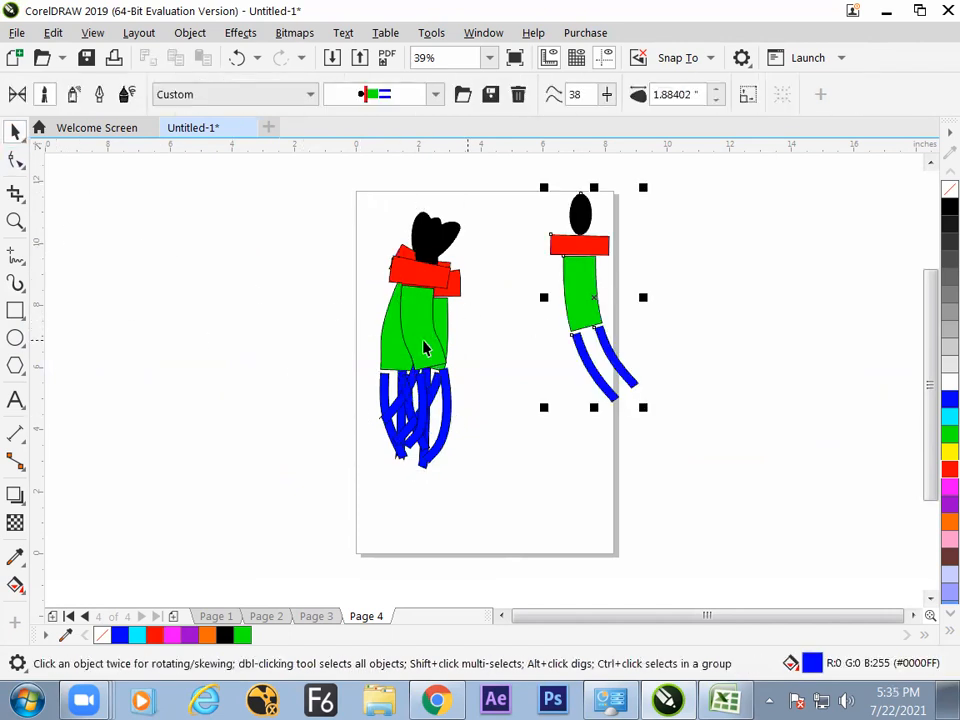
left_click_drag(425, 347, 535, 350)
left_click_drag(433, 349, 493, 350)
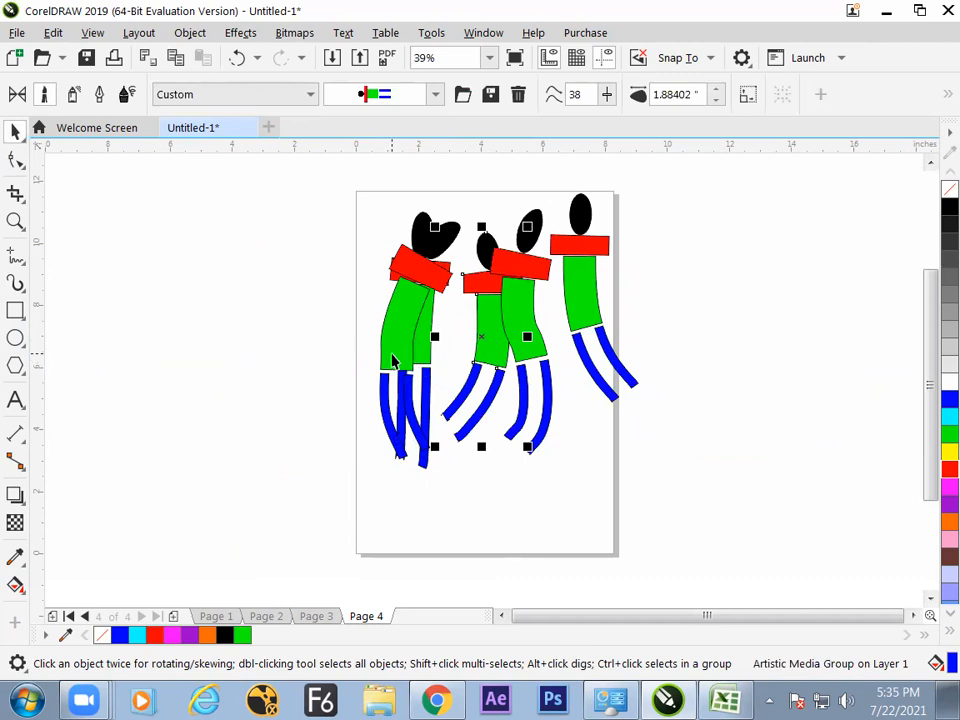
left_click_drag(395, 362, 307, 363)
left_click_drag(410, 342, 397, 340)
left_click_drag(484, 347, 455, 345)
left_click_drag(522, 323, 518, 323)
left_click_drag(582, 323, 580, 320)
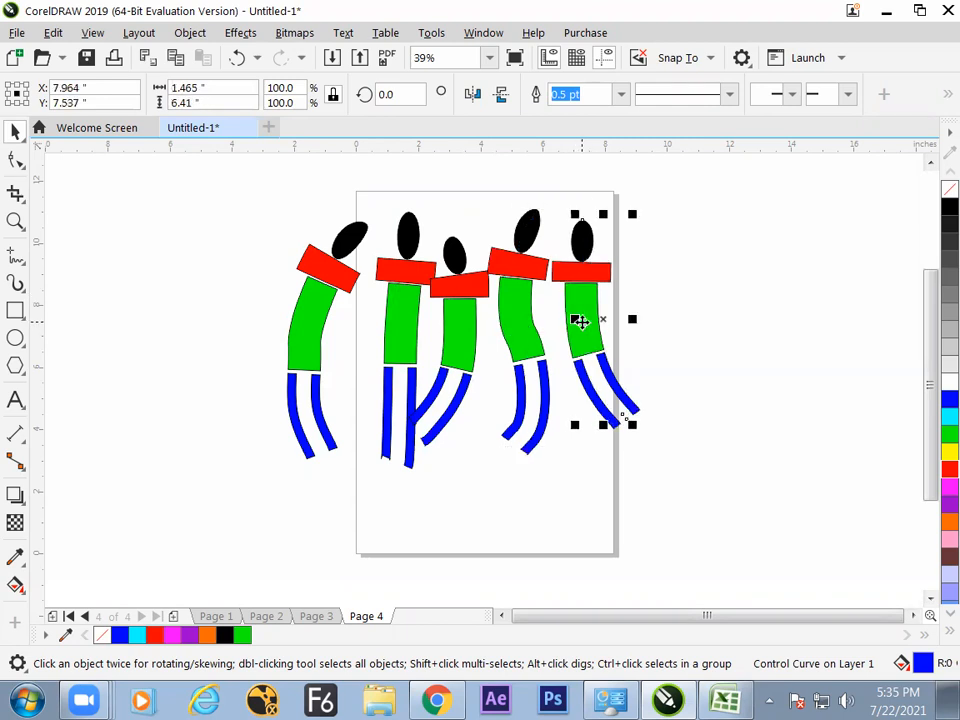
left_click_drag(406, 352, 400, 352)
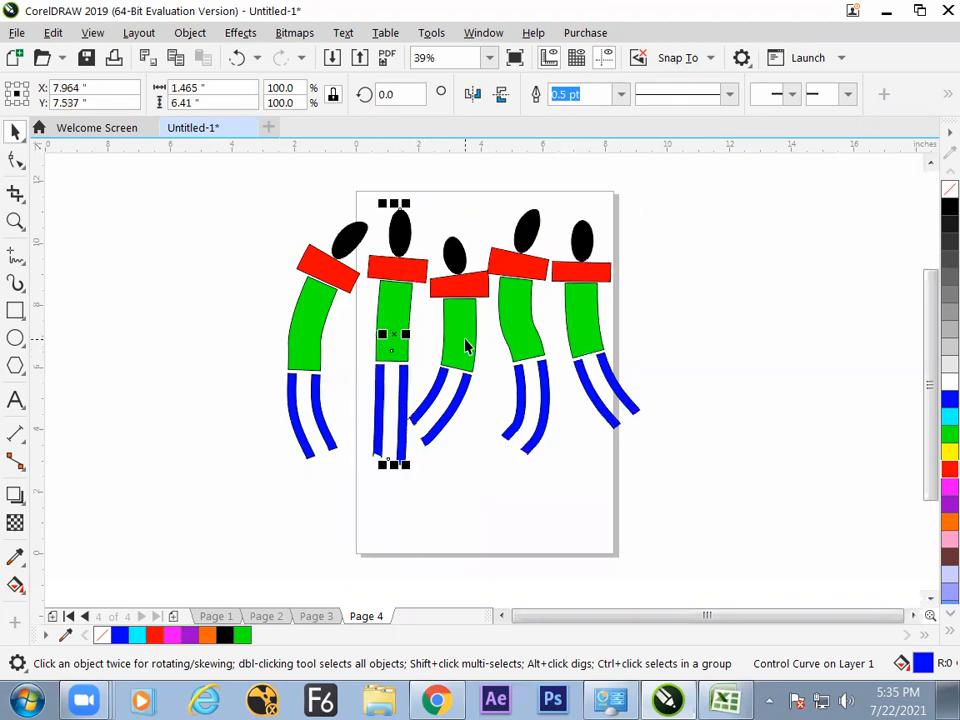
left_click_drag(465, 345, 467, 333)
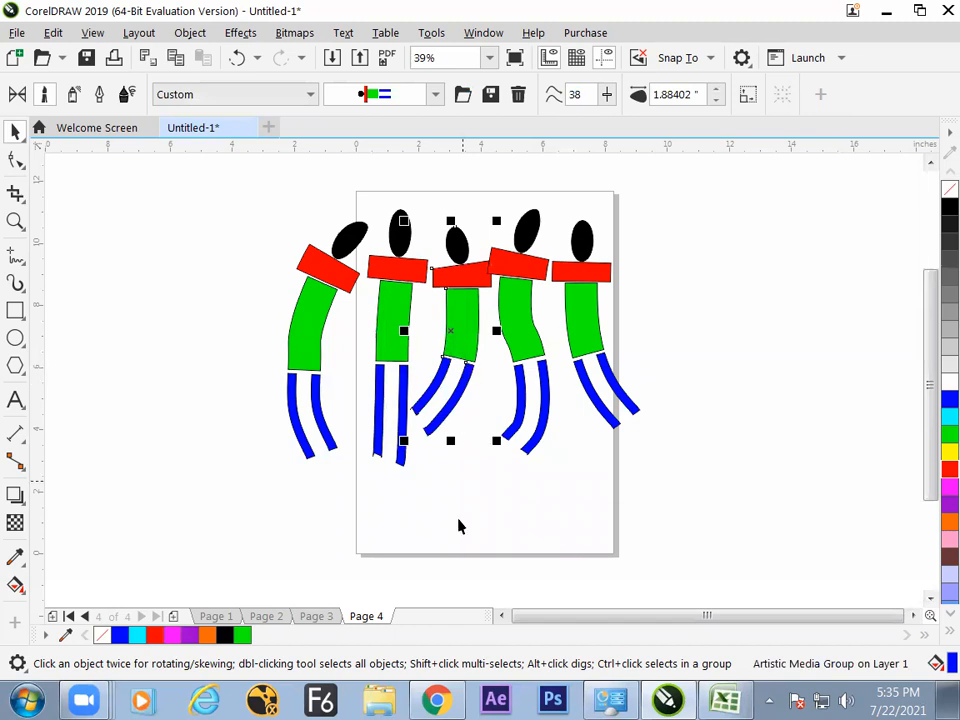
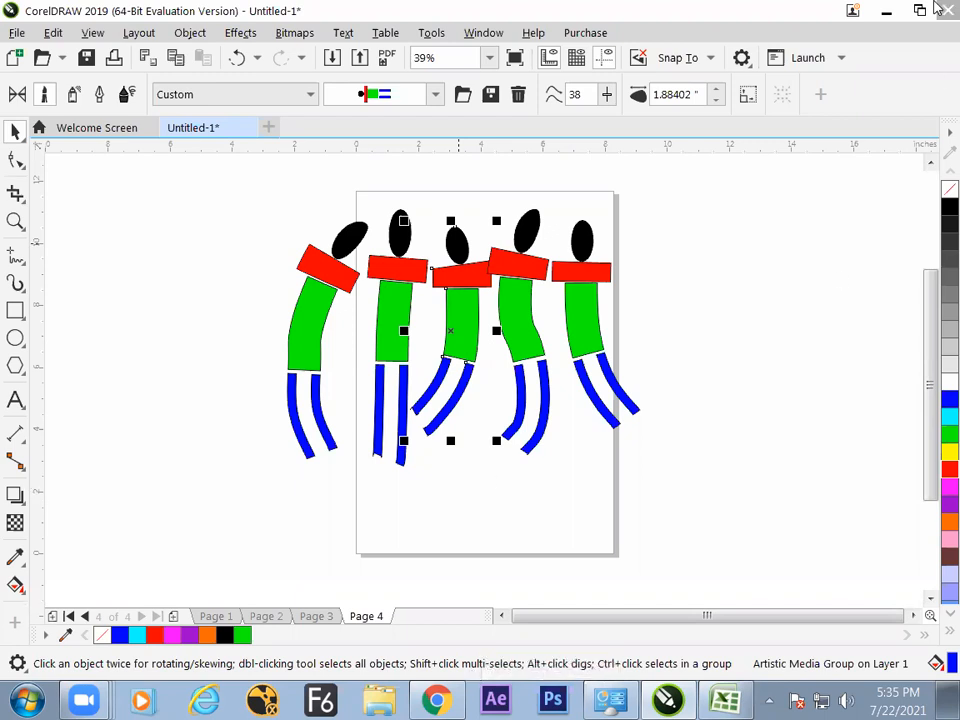
Delete all five figures from page 4 and try a new stroke with the mirrored figure brush.
key("ctrl+a")
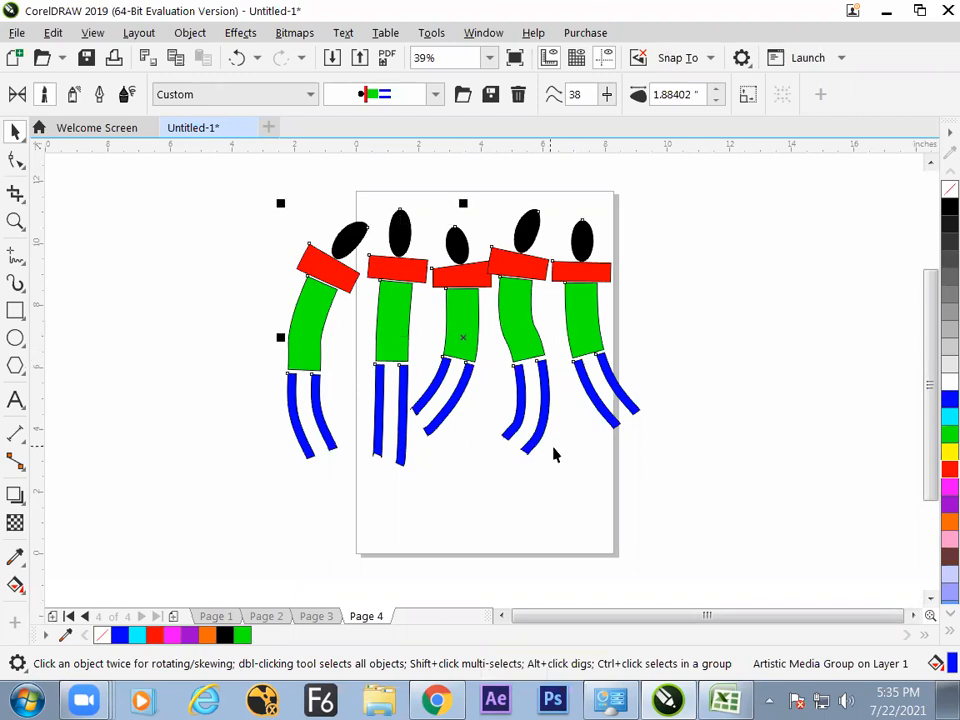
key("Delete")
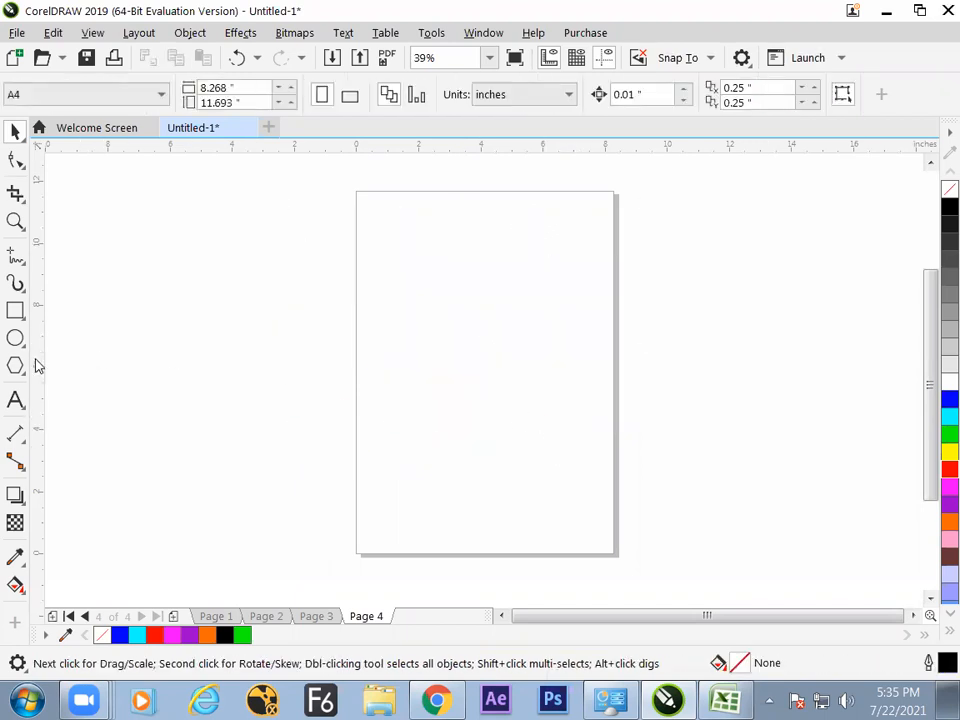
left_click(15, 283)
left_click_drag(420, 232, 405, 250)
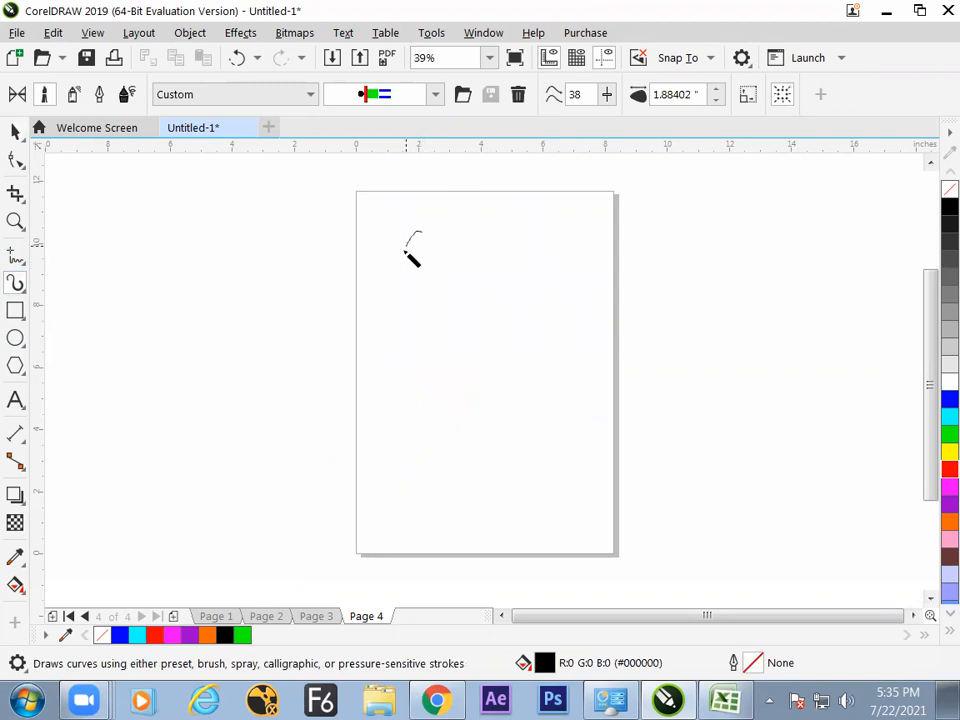
key("ctrl+z")
key("ctrl+z")
key("ctrl+shift+z")
Paint three figures across page 4 with downward brush strokes, one straight and two with bent bodies.
left_click_drag(409, 231, 418, 416)
key("ctrl+z")
key("ctrl+z")
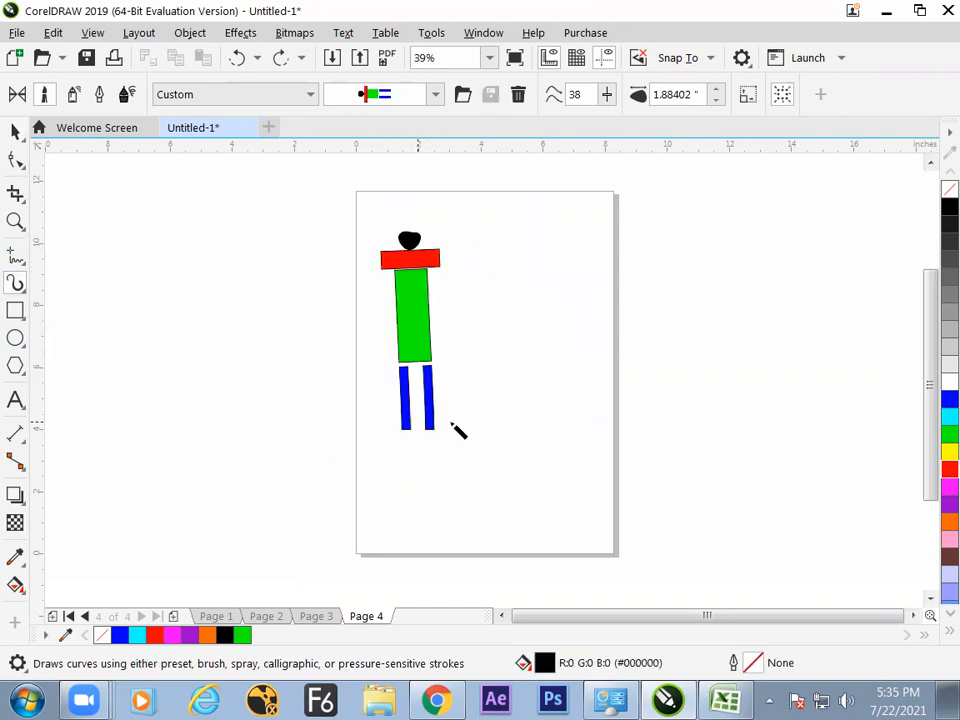
left_click(411, 419)
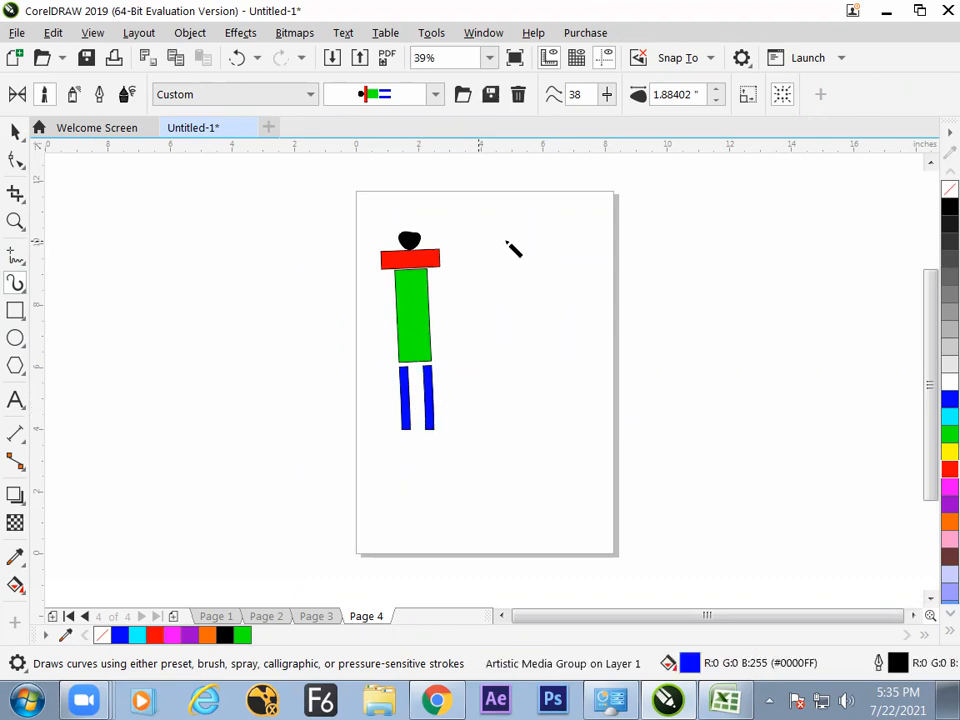
mouse_move(509, 233)
left_mouse_down()
mouse_move(491, 293)
mouse_move(531, 370)
mouse_move(521, 420)
left_mouse_up()
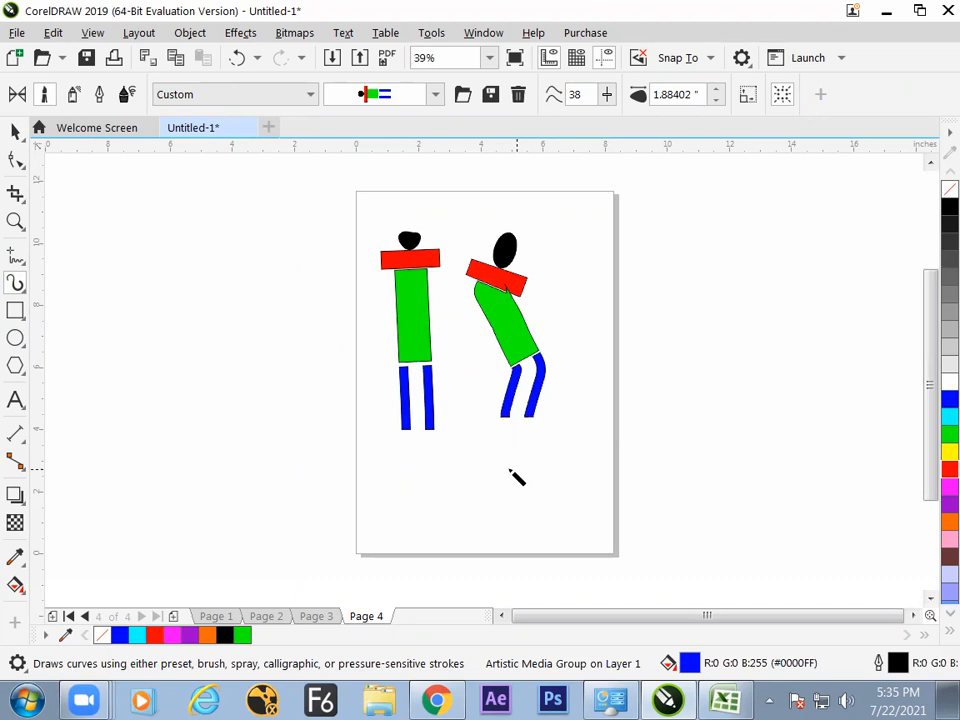
mouse_move(598, 203)
left_mouse_down()
mouse_move(582, 287)
mouse_move(625, 370)
mouse_move(577, 488)
left_mouse_up()
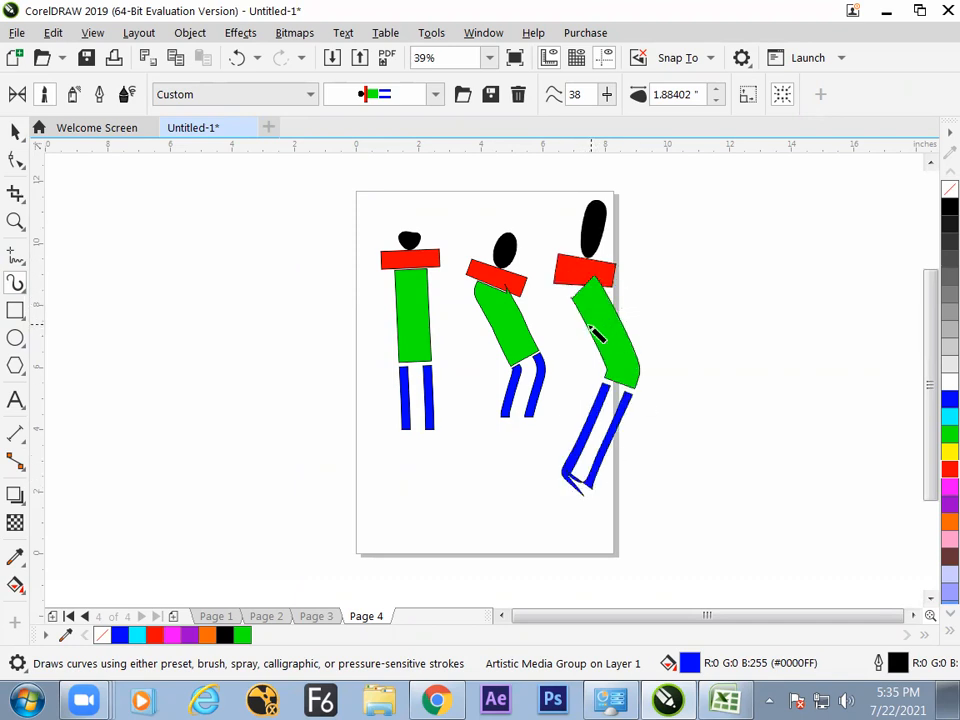
mouse_move(95, 378)
left_mouse_down()
mouse_move(107, 294)
mouse_move(339, 193)
mouse_move(330, 180)
left_mouse_up()
key("ctrl+z")
mouse_move(262, 490)
left_mouse_down()
mouse_move(222, 489)
mouse_move(208, 308)
mouse_move(172, 238)
left_mouse_up()
key("ctrl+z")
mouse_move(266, 214)
left_mouse_down()
mouse_move(313, 422)
mouse_move(200, 435)
left_mouse_up()
key("ctrl+z")
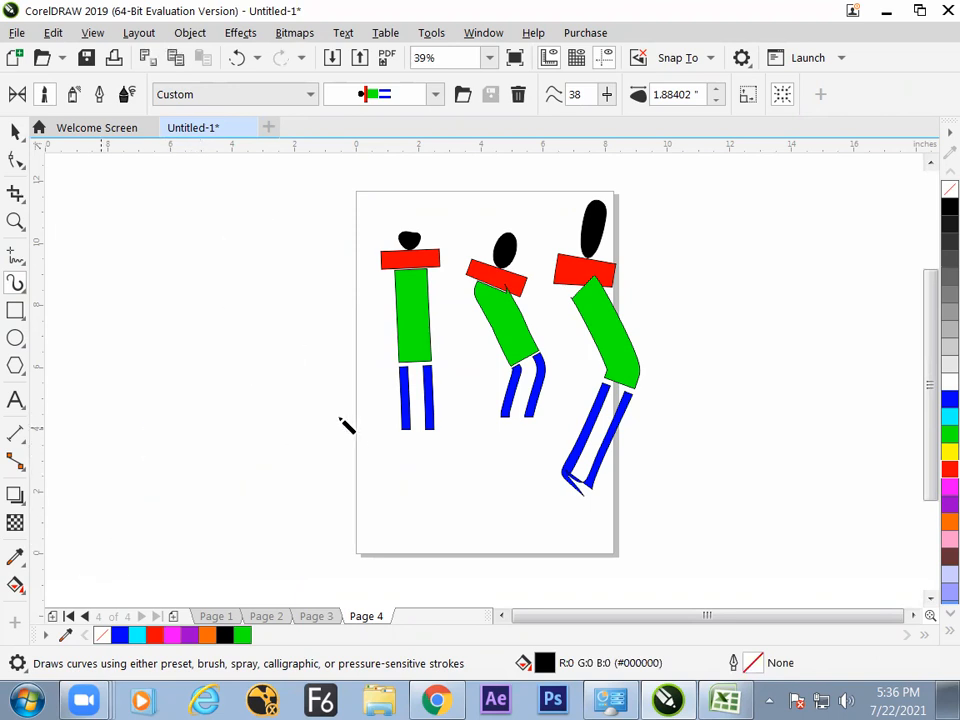
Paint a large S-shaped downward stroke with the mirrored figure brush on the blank area left of the page.
mouse_move(274, 196)
left_mouse_down()
mouse_move(211, 265)
mouse_move(321, 433)
mouse_move(175, 495)
left_mouse_up()
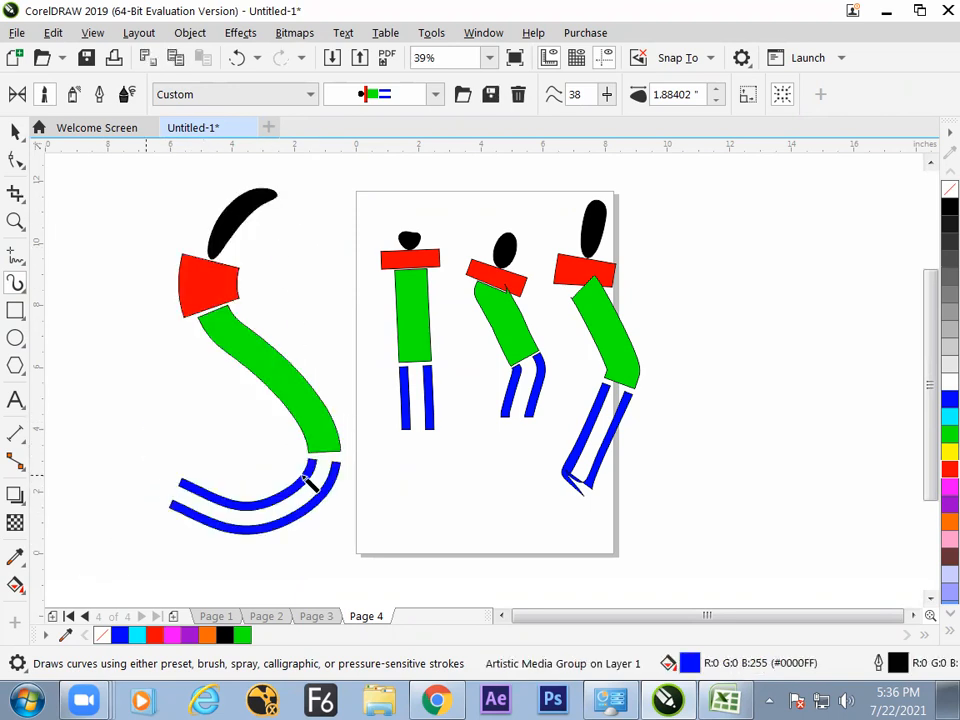
Undo the S-shaped stroke, paint a smaller, gently curved downward figure on the blank area beside the page, and shift it slightly away.
key("ctrl+z")
mouse_move(253, 208)
left_mouse_down()
mouse_move(233, 277)
mouse_move(252, 480)
left_mouse_up()
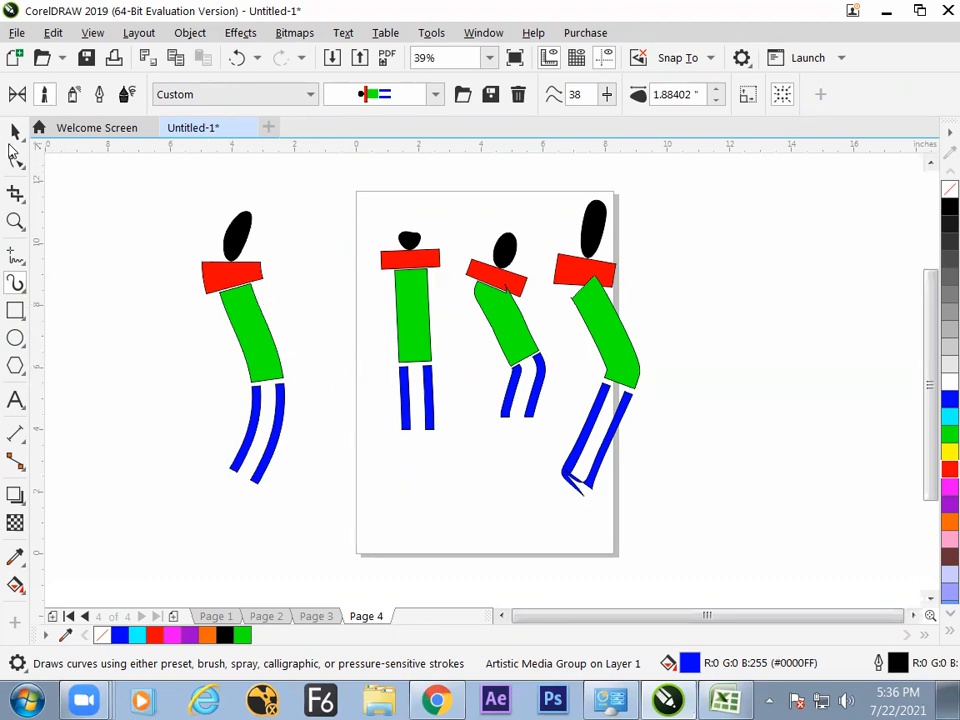
left_click(15, 131)
left_click(310, 378)
left_click(277, 372)
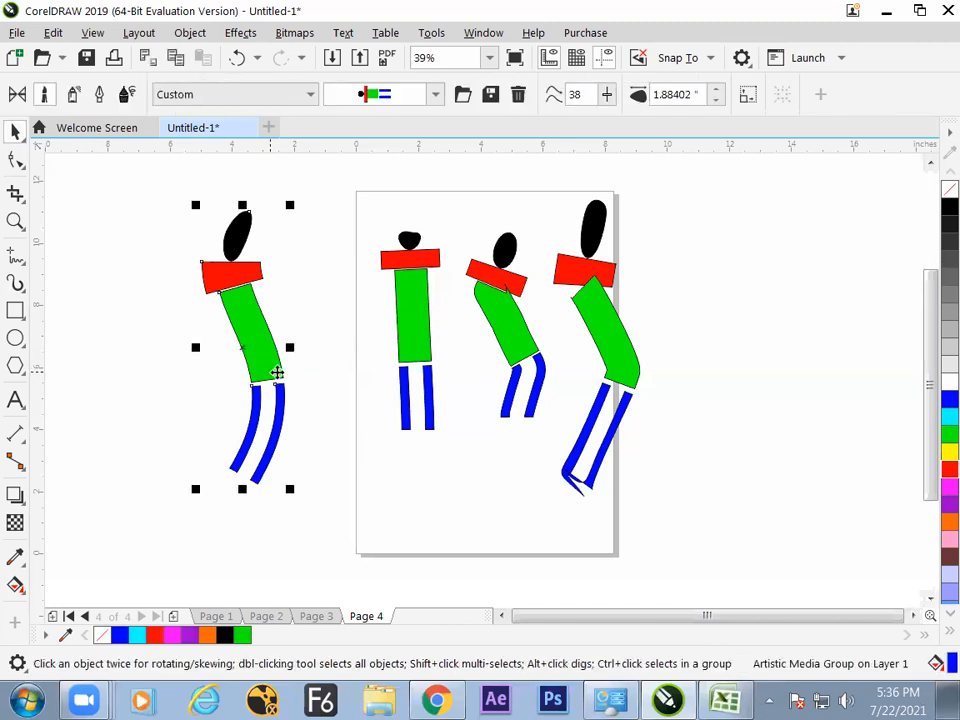
left_click_drag(269, 373, 254, 379)
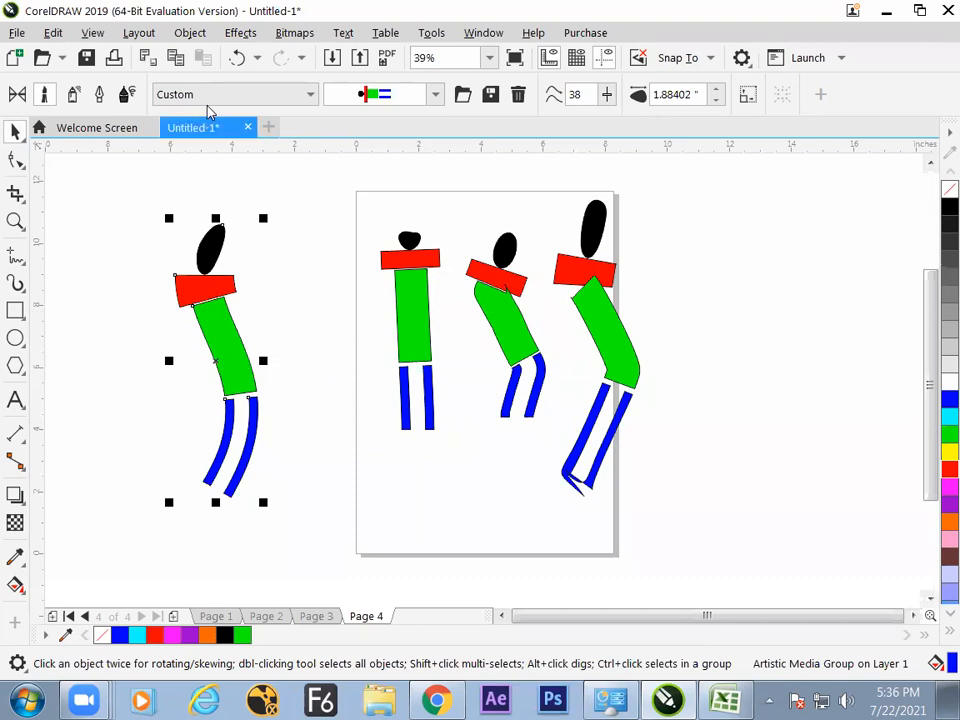
Try to break the new figure's artistic media group apart and move its path curve away from the figure.
left_click(189, 33)
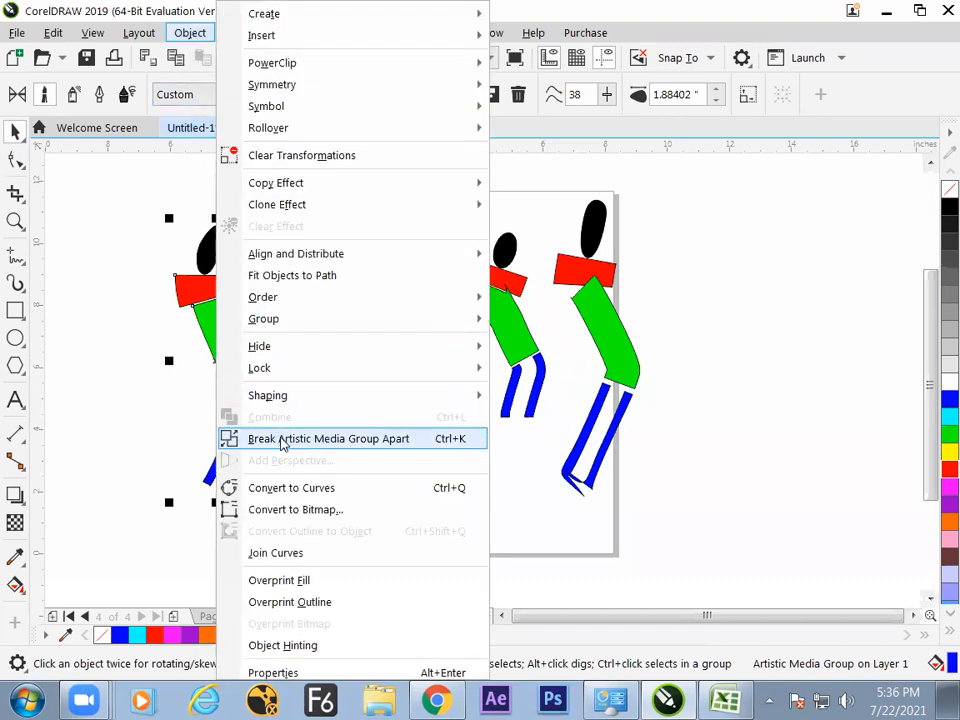
left_click(282, 441)
key("Escape")
left_click_drag(235, 372, 120, 420)
left_click(165, 514)
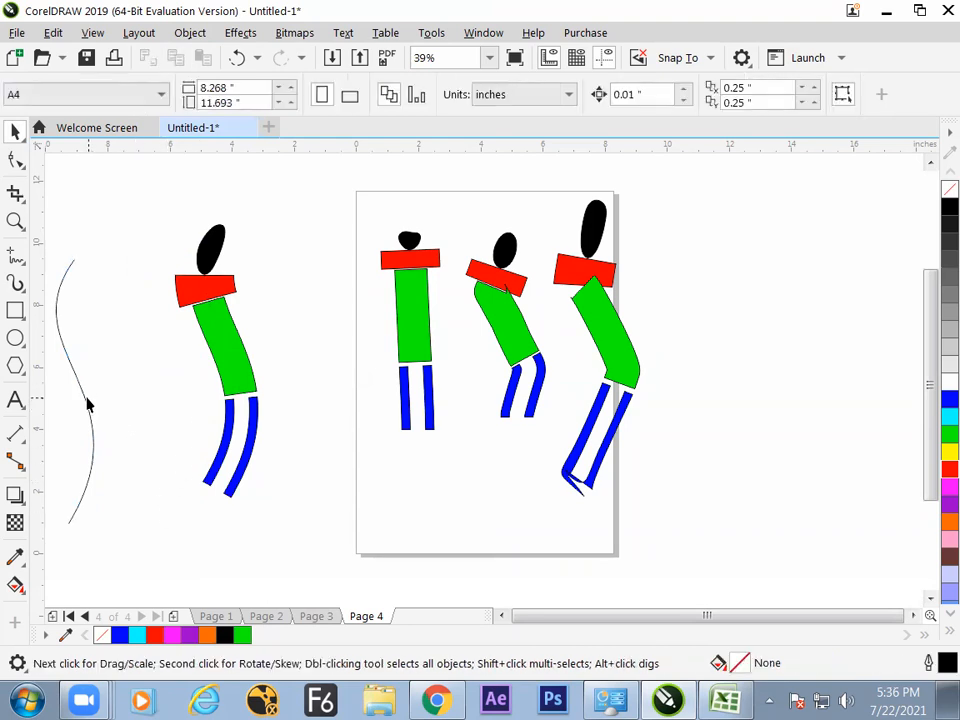
left_click(215, 410)
left_click(163, 452)
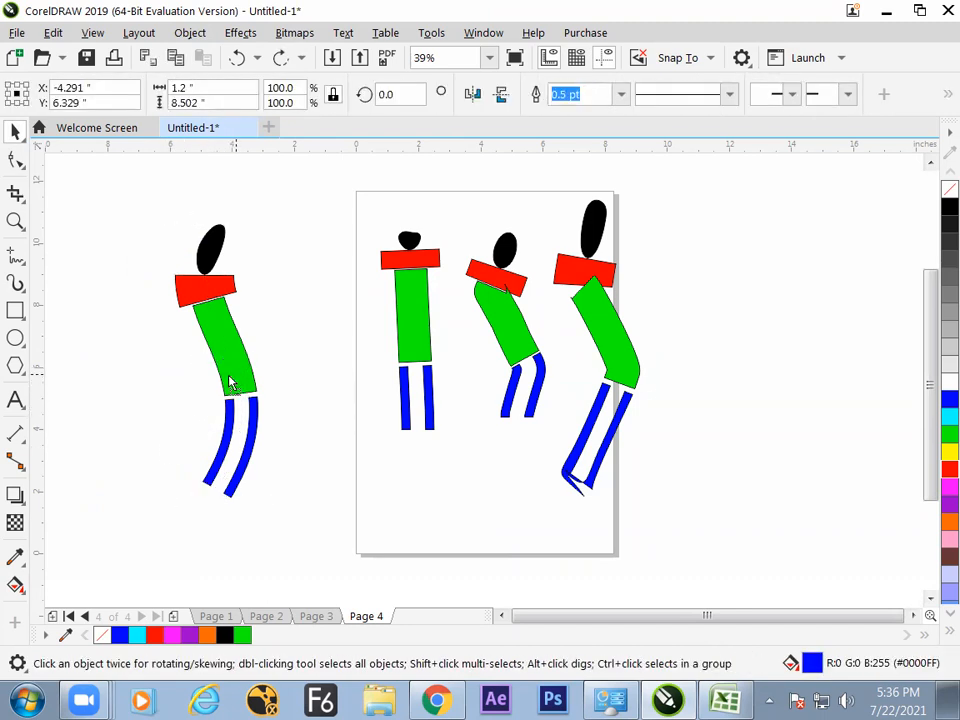
Move the figure further from the page and reshape its control curve with the Shape tool into one backward arc with extended legs.
left_click_drag(230, 382, 190, 384)
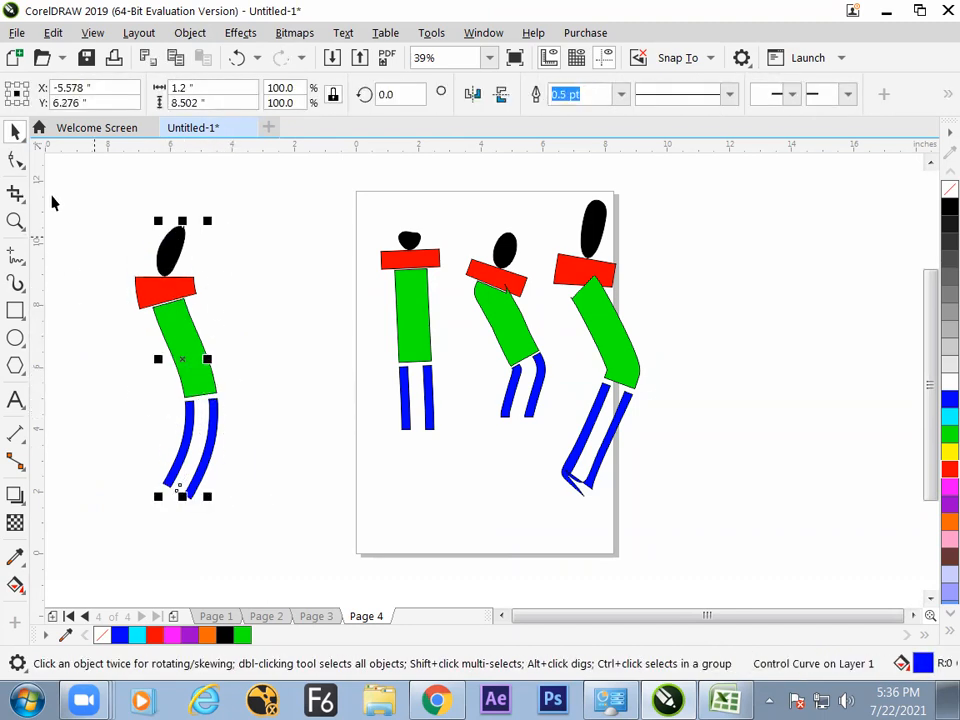
left_click(17, 160)
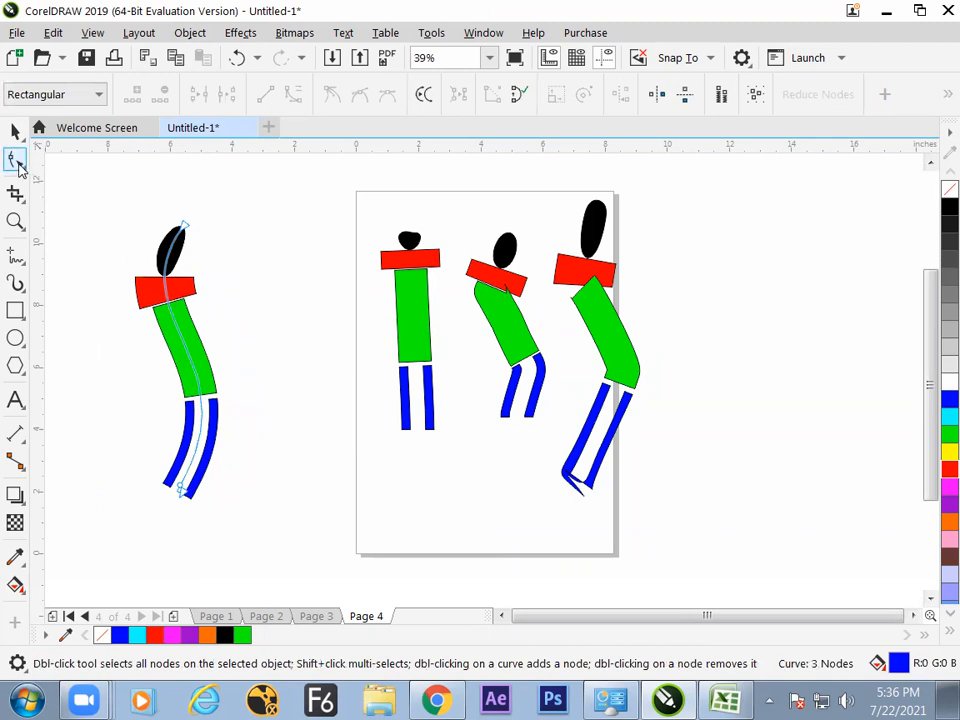
left_click_drag(185, 229, 193, 203)
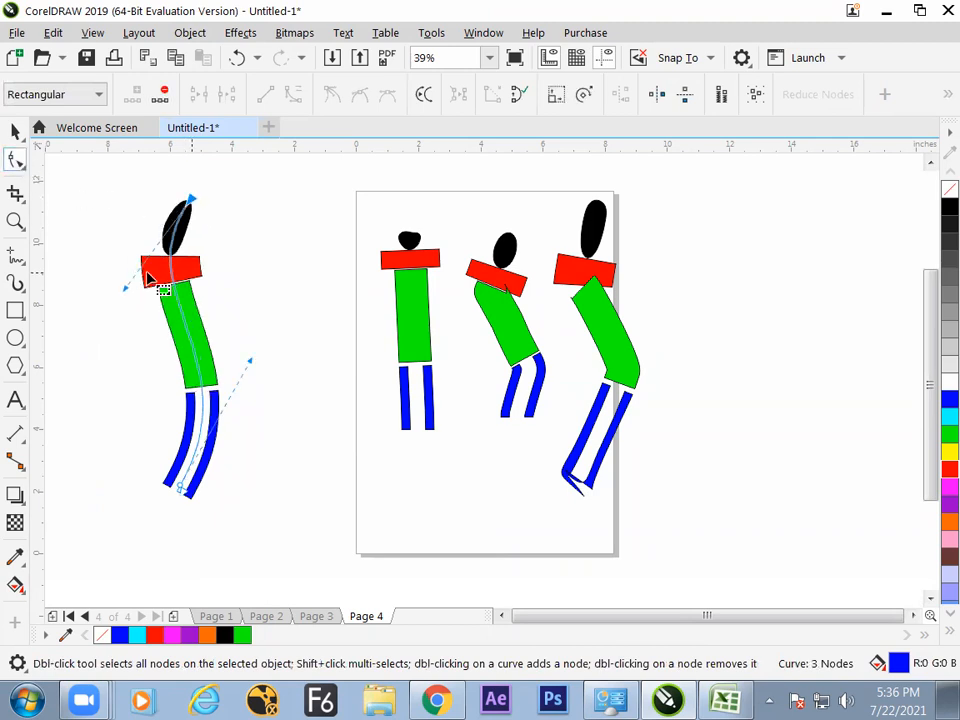
left_click_drag(126, 288, 102, 308)
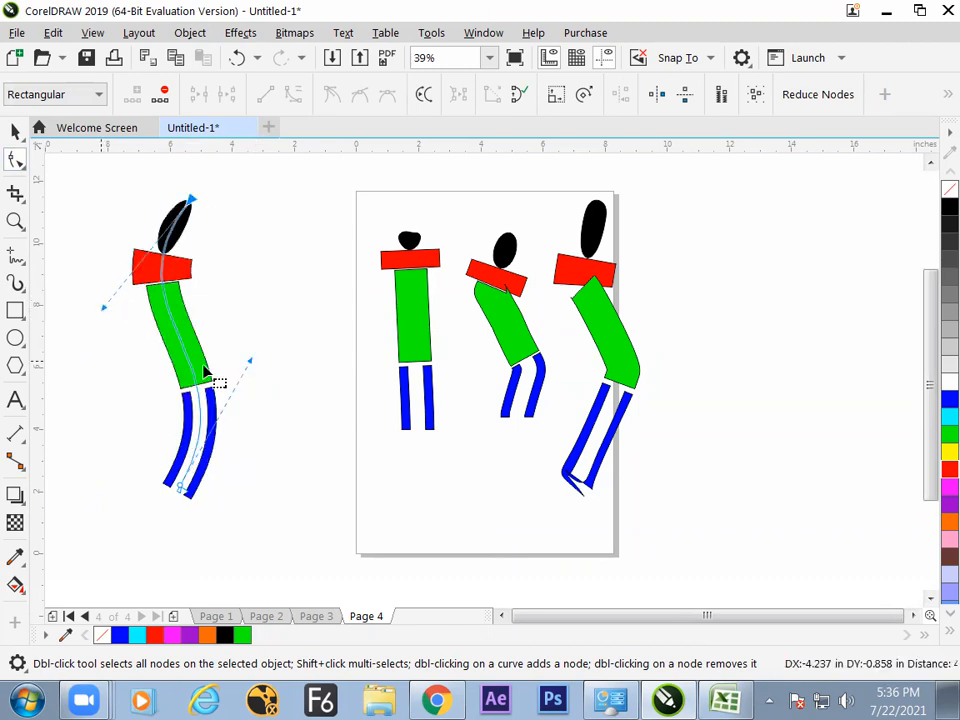
left_click_drag(249, 360, 83, 389)
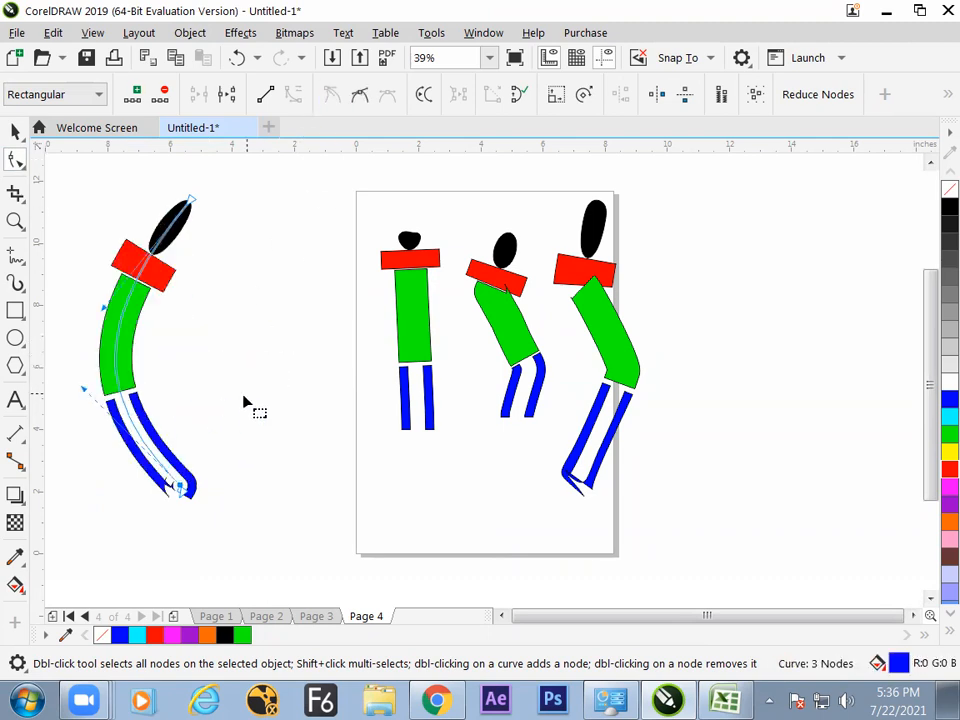
left_click_drag(185, 496, 221, 523)
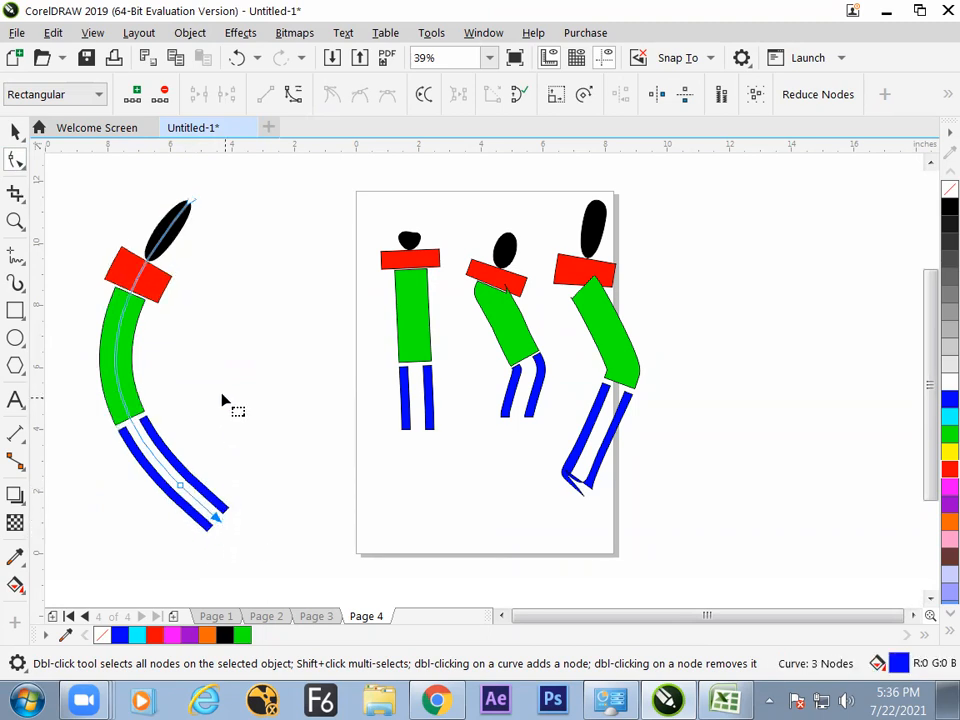
key("space")
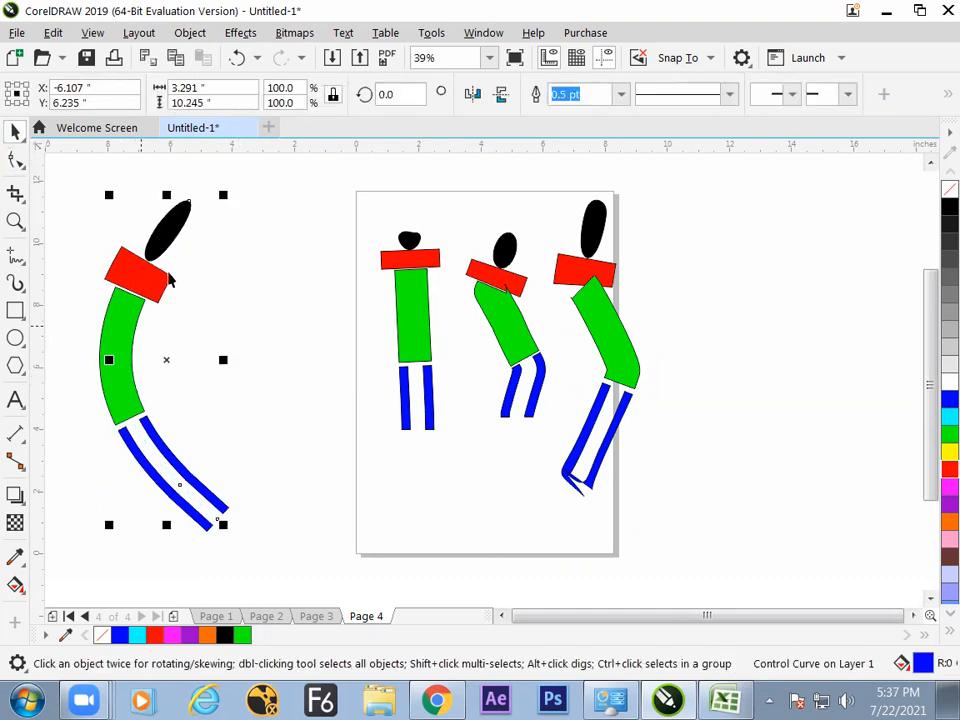
Copy and paste the figure's control curve, move the pasted curve beside the figure, and delete it.
left_click(175, 60)
left_click(204, 60)
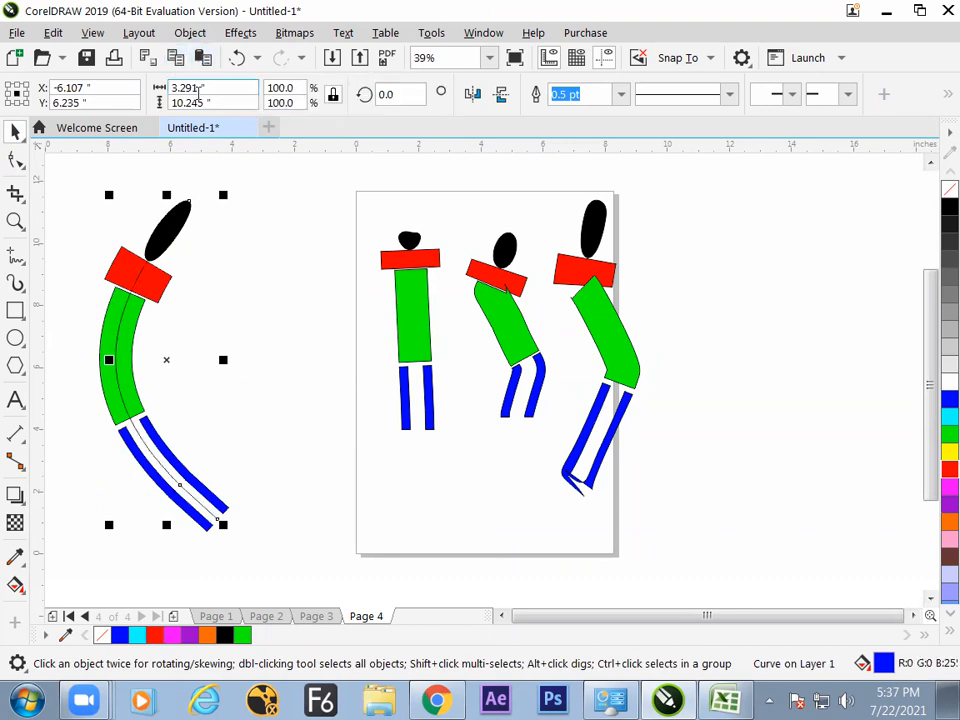
left_click(237, 324)
left_click_drag(157, 281, 257, 300)
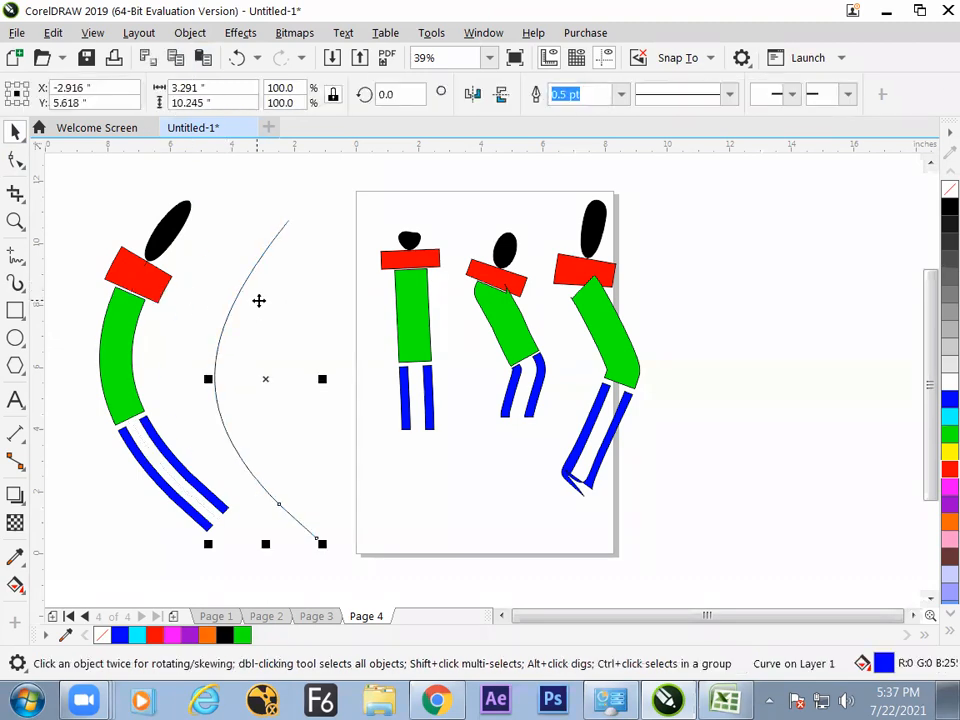
key("Delete")
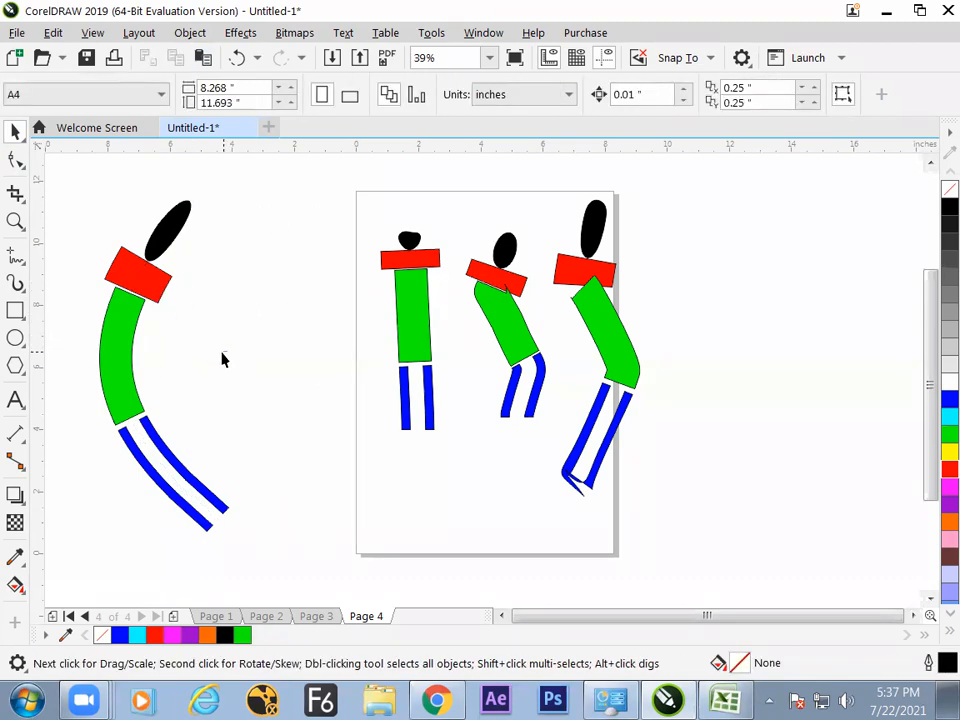
Duplicate the bent figure in place and reshape the copy's control curve with the Shape tool so its body bows the opposite way.
left_click(167, 283)
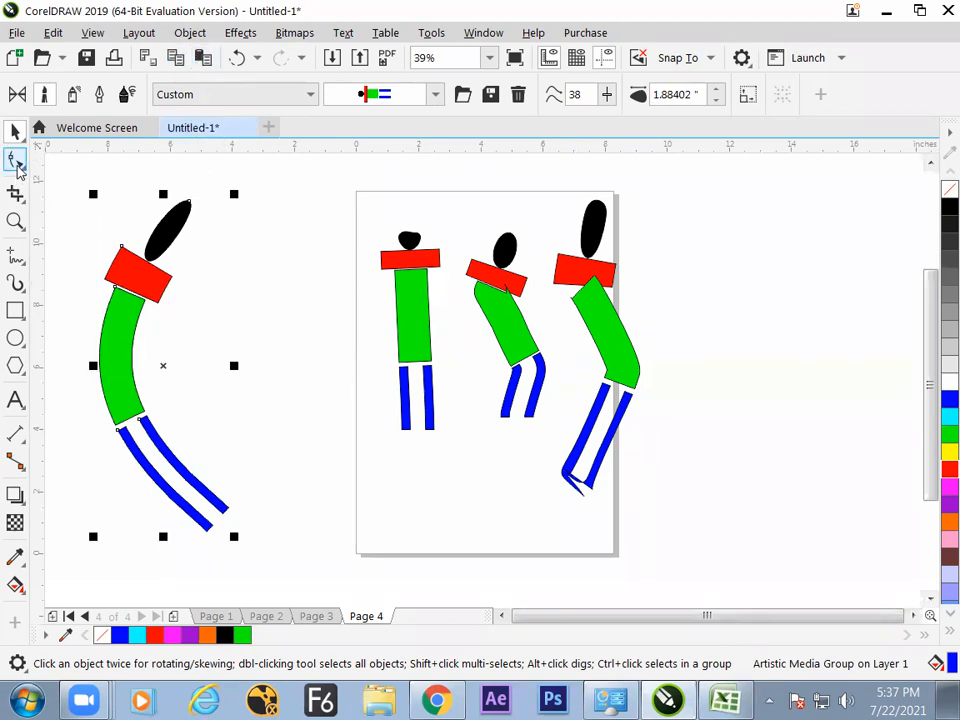
left_click(254, 292)
left_click(138, 281)
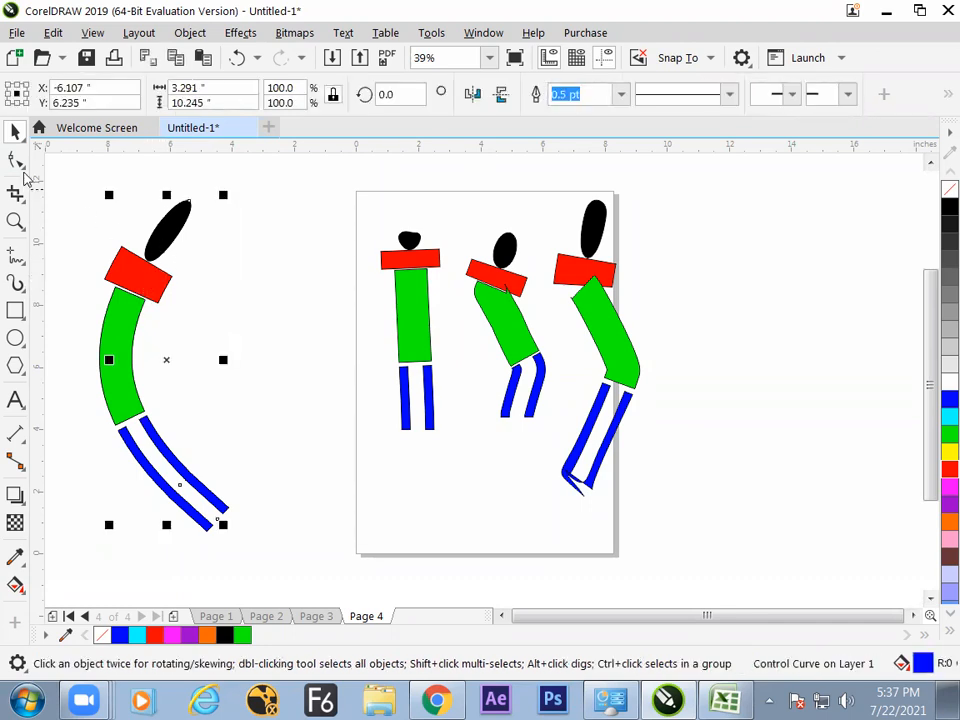
left_click(16, 162)
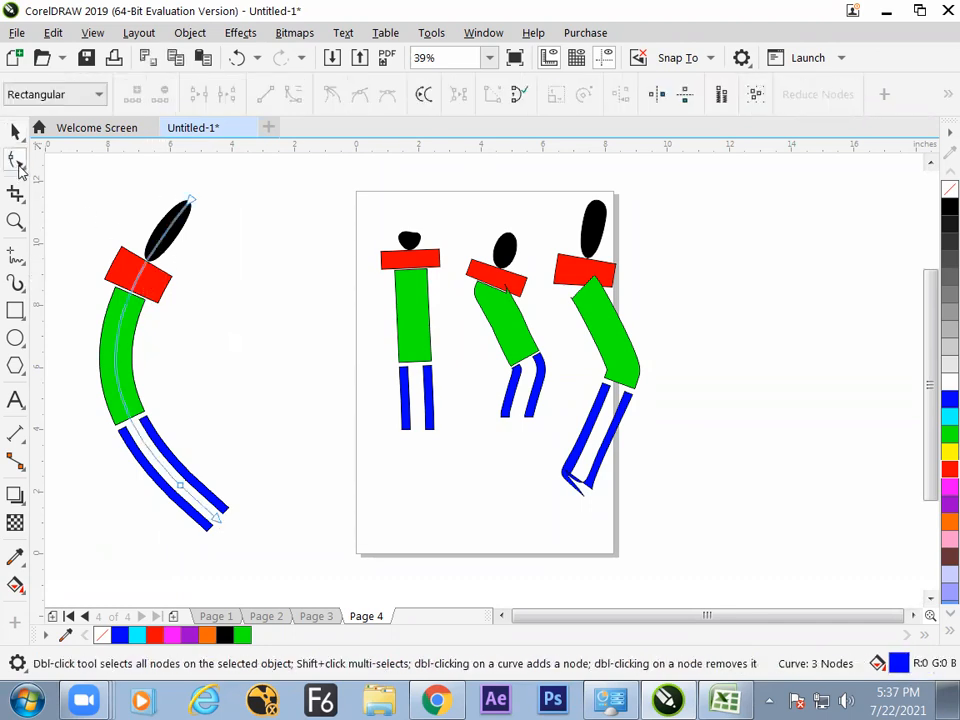
left_click(191, 201)
left_click(106, 311, "shift")
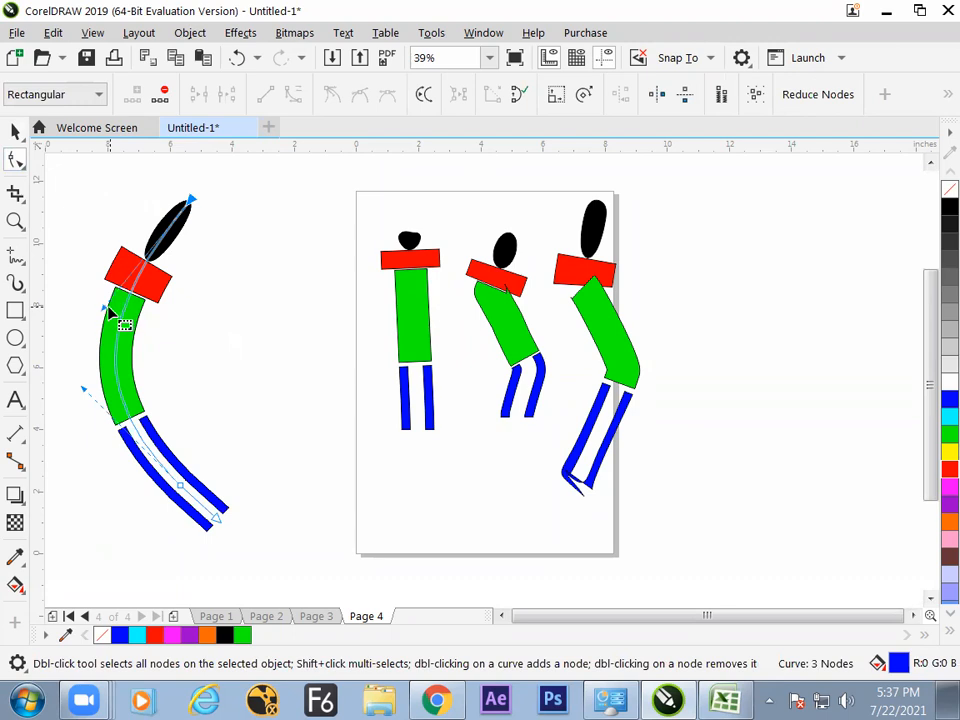
left_click_drag(107, 311, 330, 300)
left_click_drag(86, 393, 220, 368)
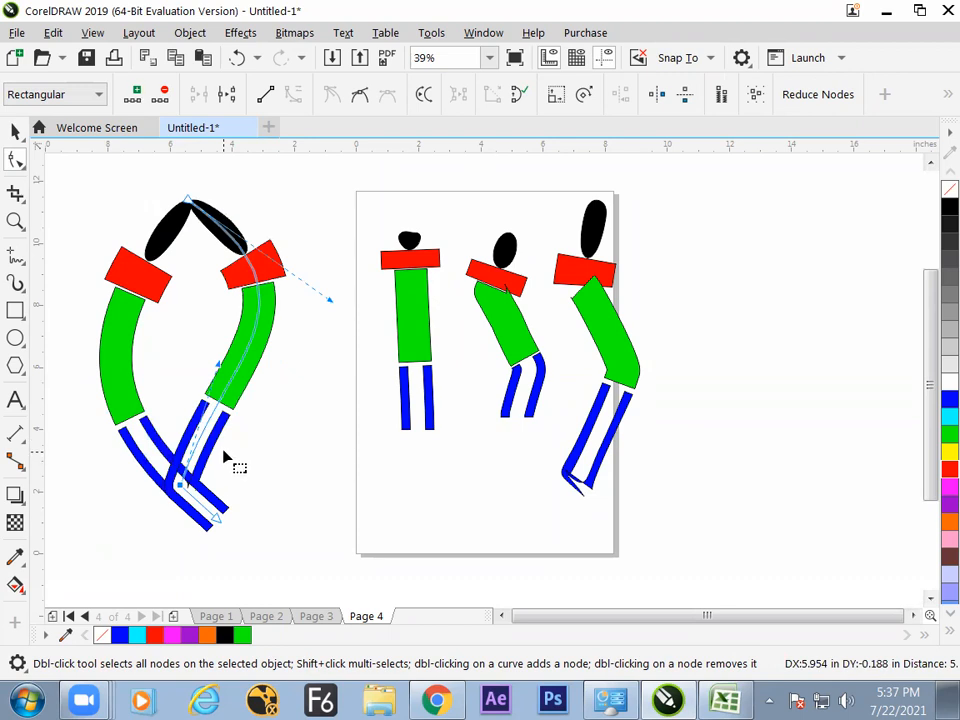
key("ctrl+z")
left_click_drag(181, 488, 264, 493)
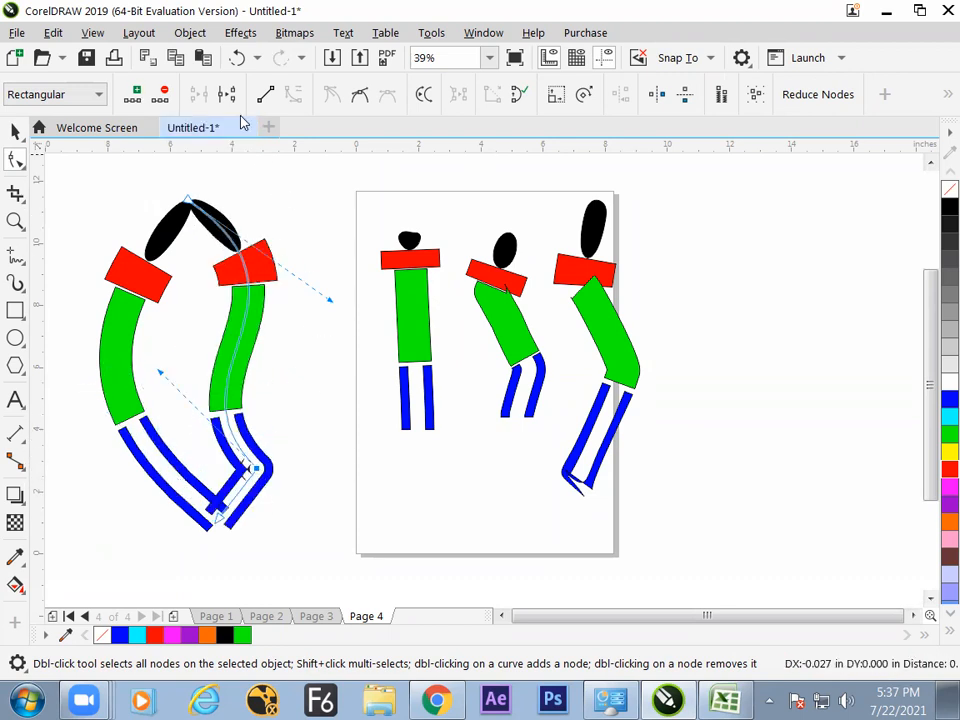
Delete the middle node of the copy's control curve and pull both end handles outward to form one smooth arc opposite the first figure.
left_click(163, 94)
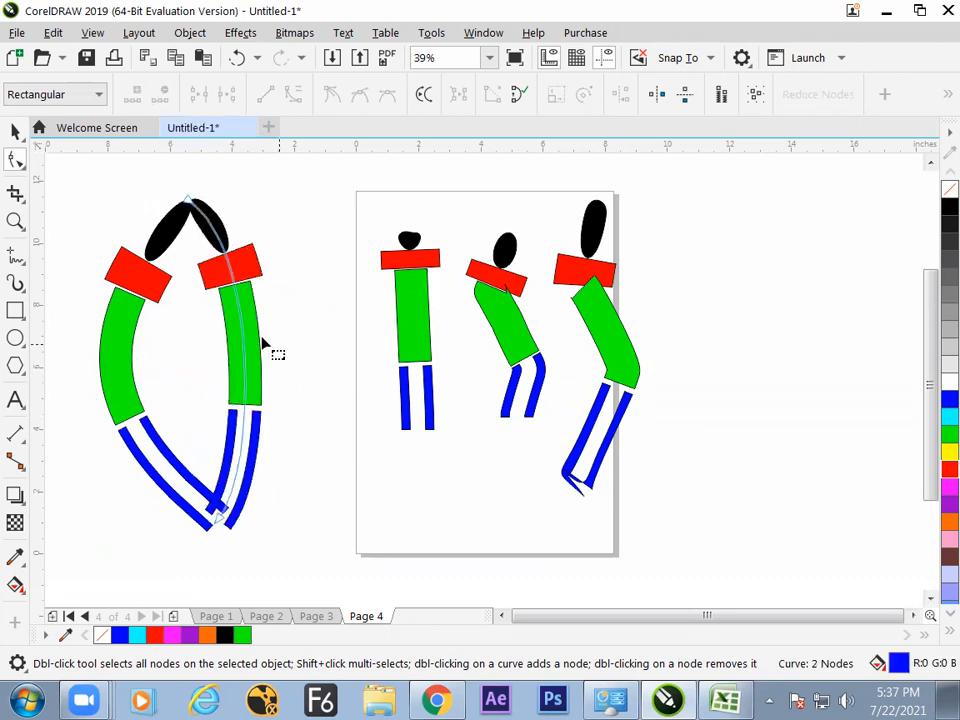
left_click(188, 201)
left_click_drag(260, 467, 352, 469)
left_click_drag(258, 250, 323, 205)
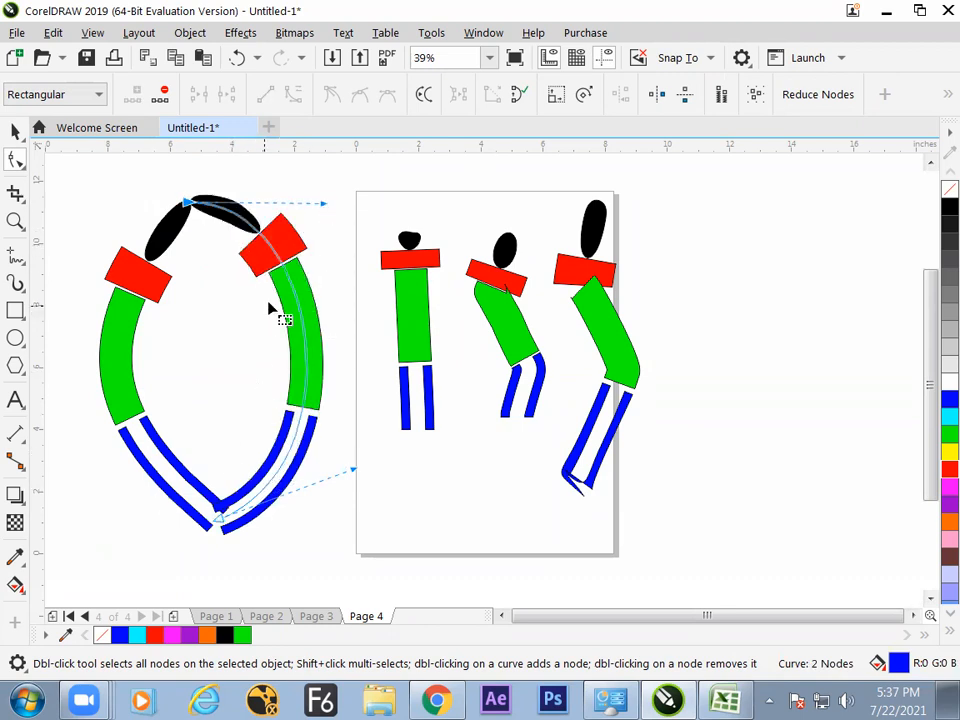
key("space")
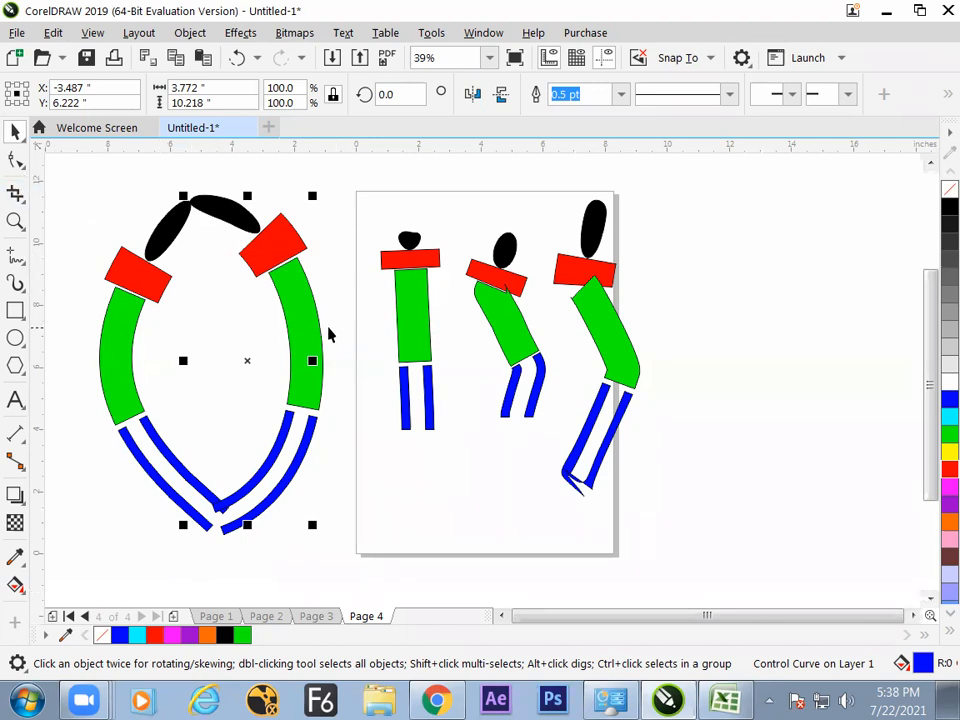
Move the three figures on page 4 together onto the blank area to the right of the page.
left_click_drag(364, 195, 628, 493)
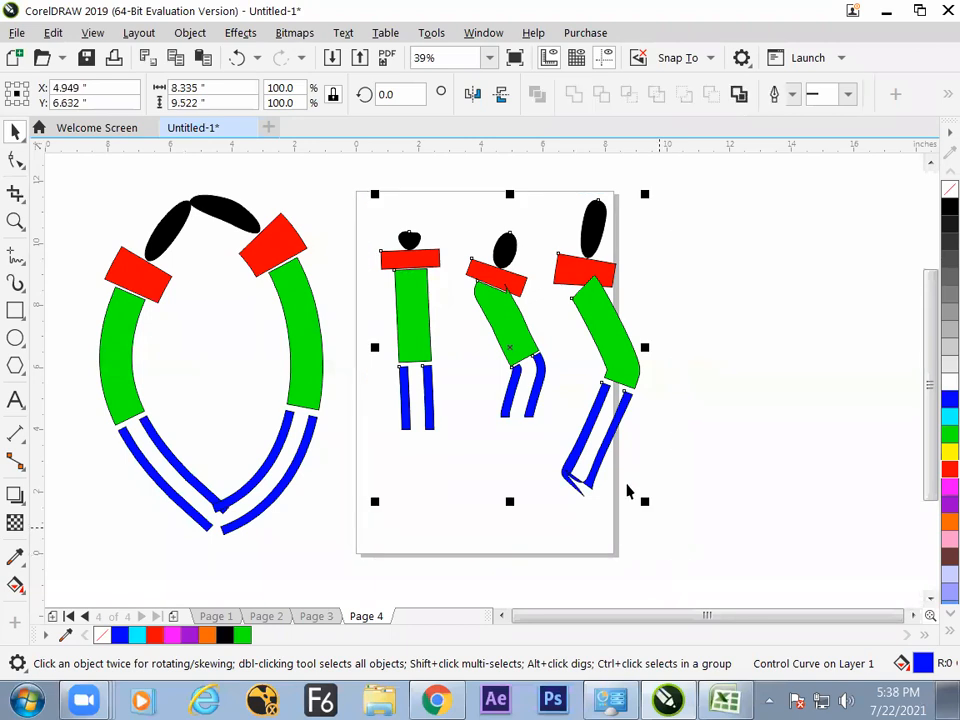
left_click_drag(495, 302, 758, 340)
left_click(343, 320)
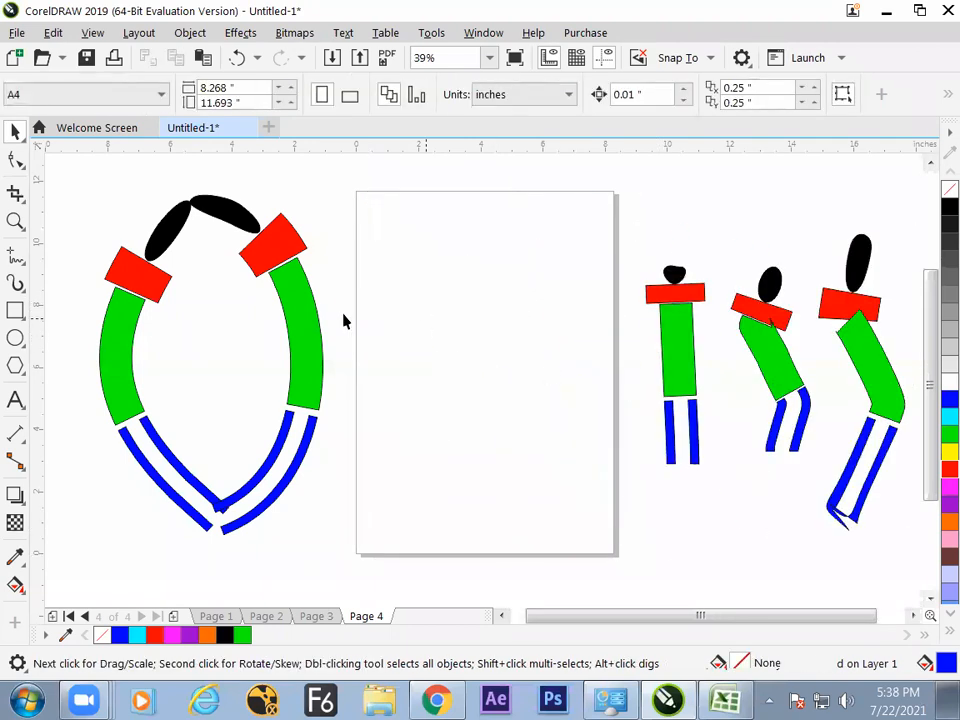
Place a duplicate of the right-bowed figure onto the empty page, leaving the original beside the page.
left_click(310, 343)
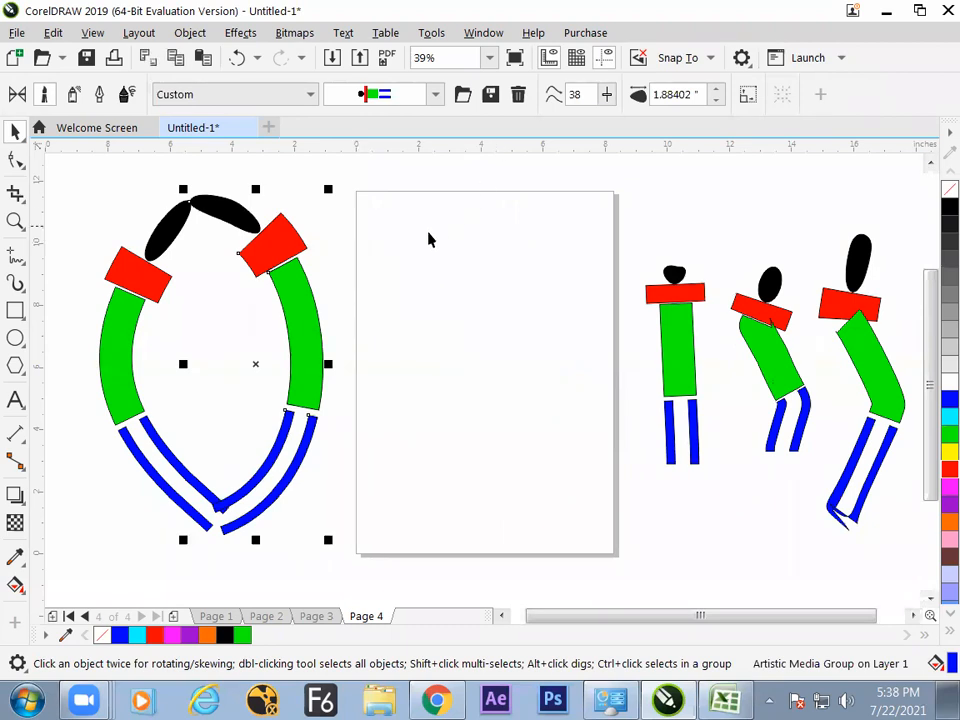
left_click_drag(302, 302, 518, 322)
left_click(551, 314)
left_click(515, 322)
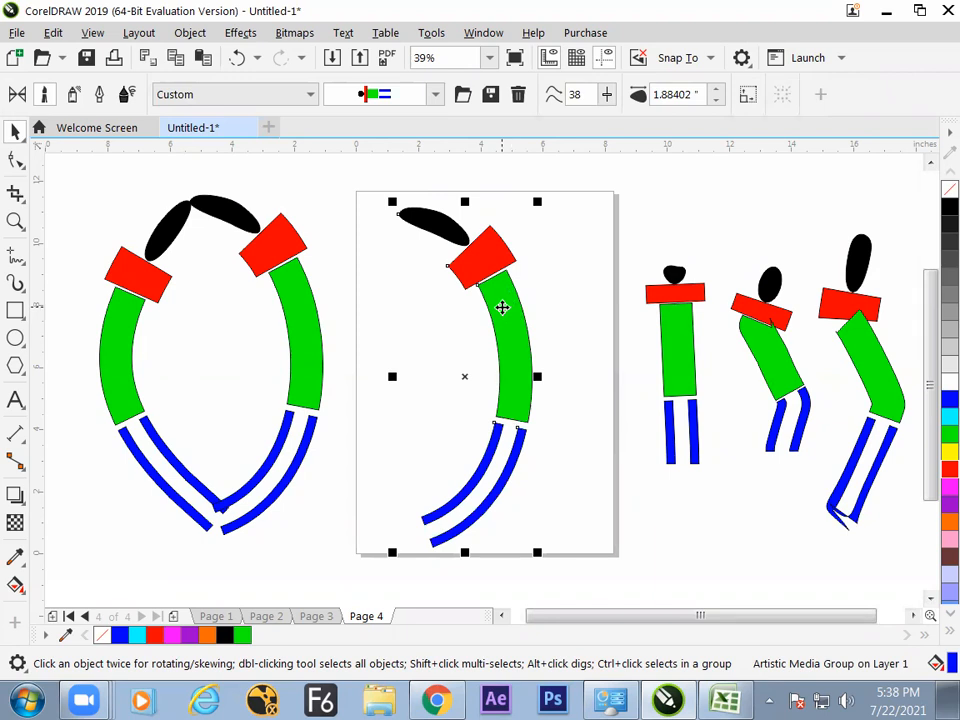
Break the artistic media group of the figure on the page apart from its control path.
left_click(467, 246)
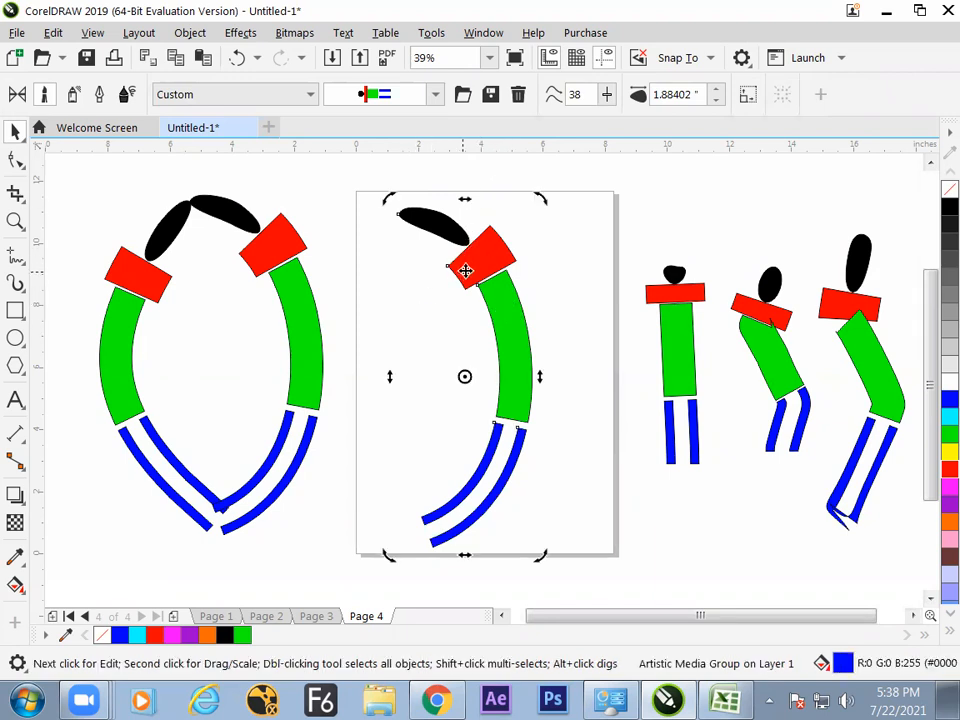
left_click(506, 281)
left_click(491, 263)
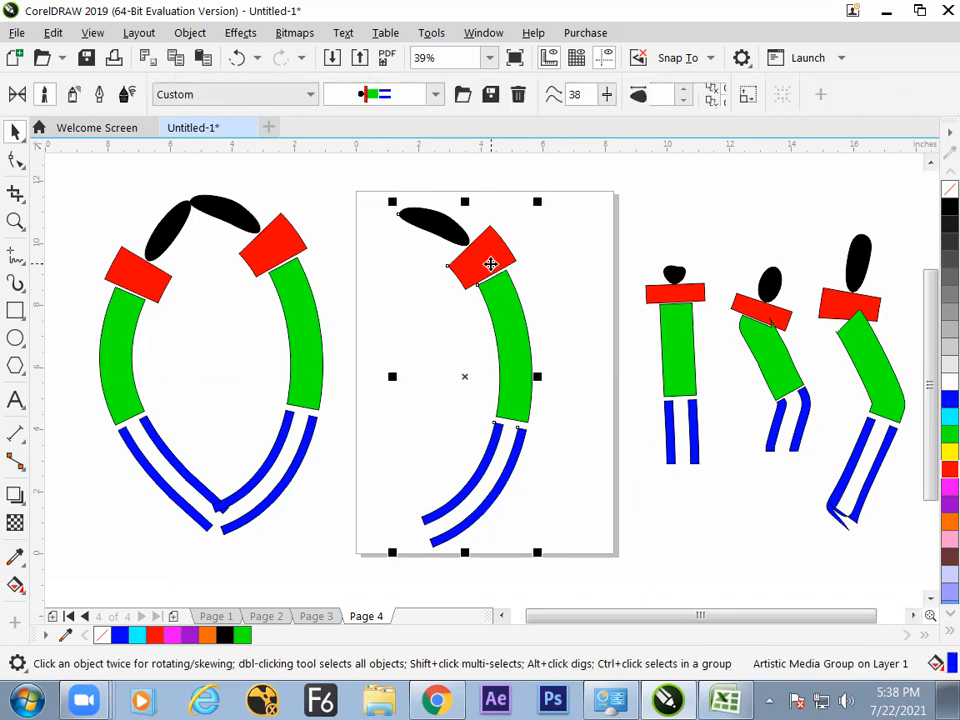
left_click(190, 32)
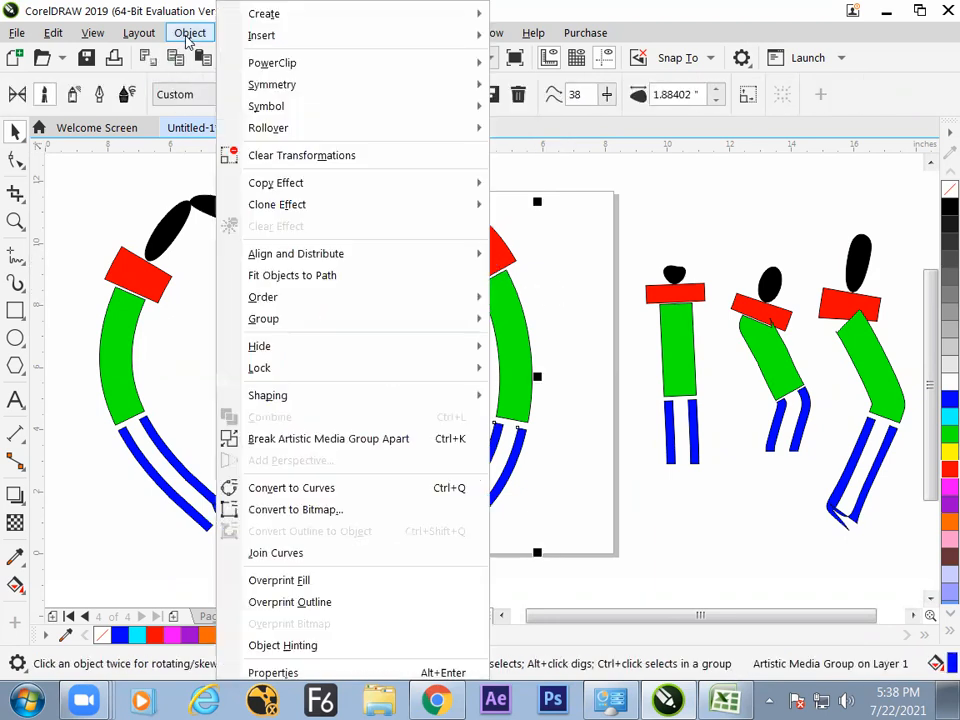
left_click(285, 440)
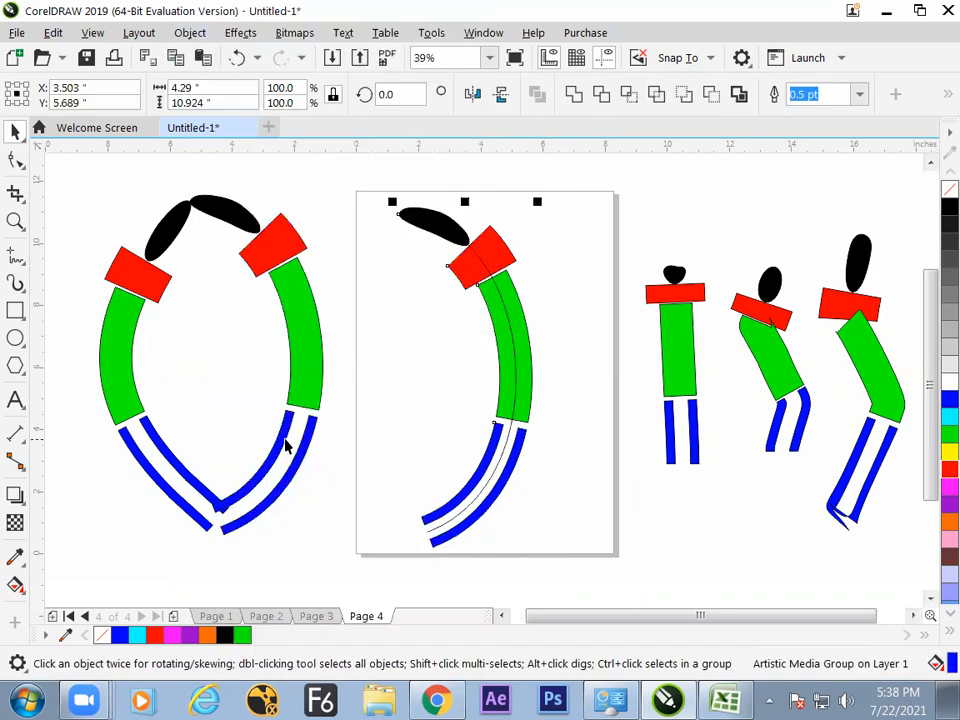
Move the separated path curve off the page beyond its lower right corner, and select the figure left on the page.
left_click(467, 300)
mouse_move(483, 270)
left_mouse_down()
mouse_move(564, 328)
mouse_move(651, 444)
mouse_move(658, 474)
left_mouse_up()
left_click_drag(627, 437, 660, 466)
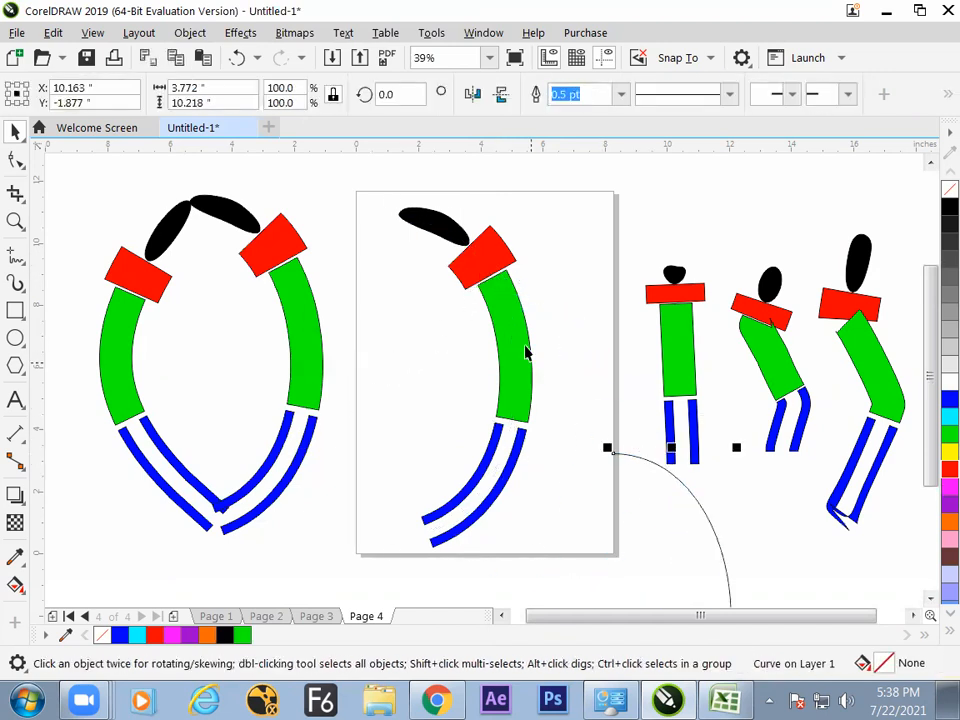
left_click(448, 360)
left_click(486, 274)
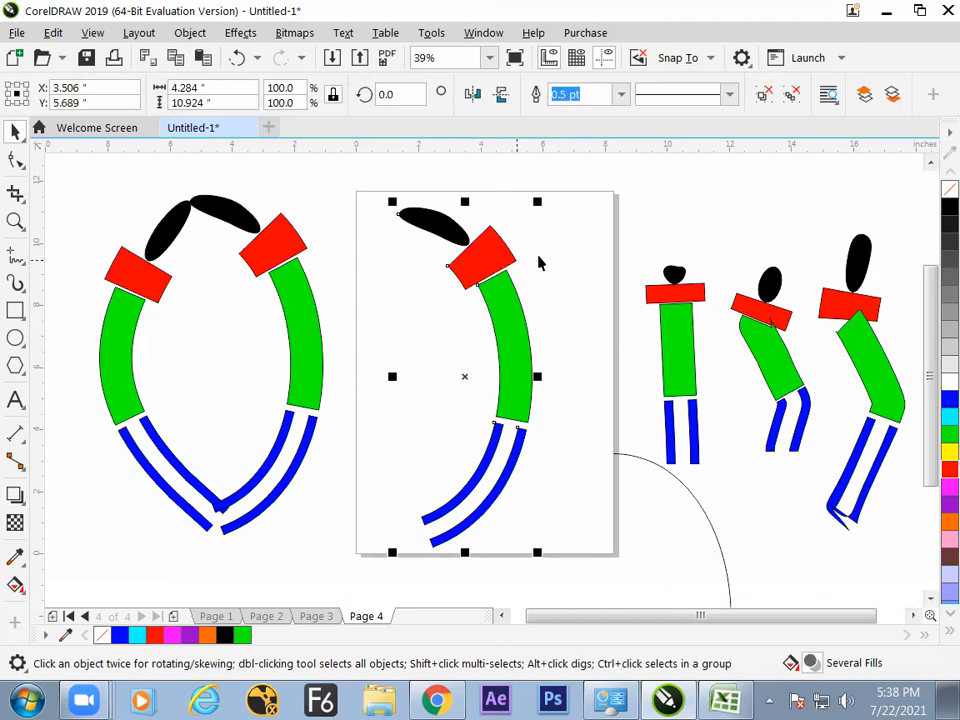
Ungroup the figure on the page into separate parts and select its red shoulder block.
key("ctrl+g")
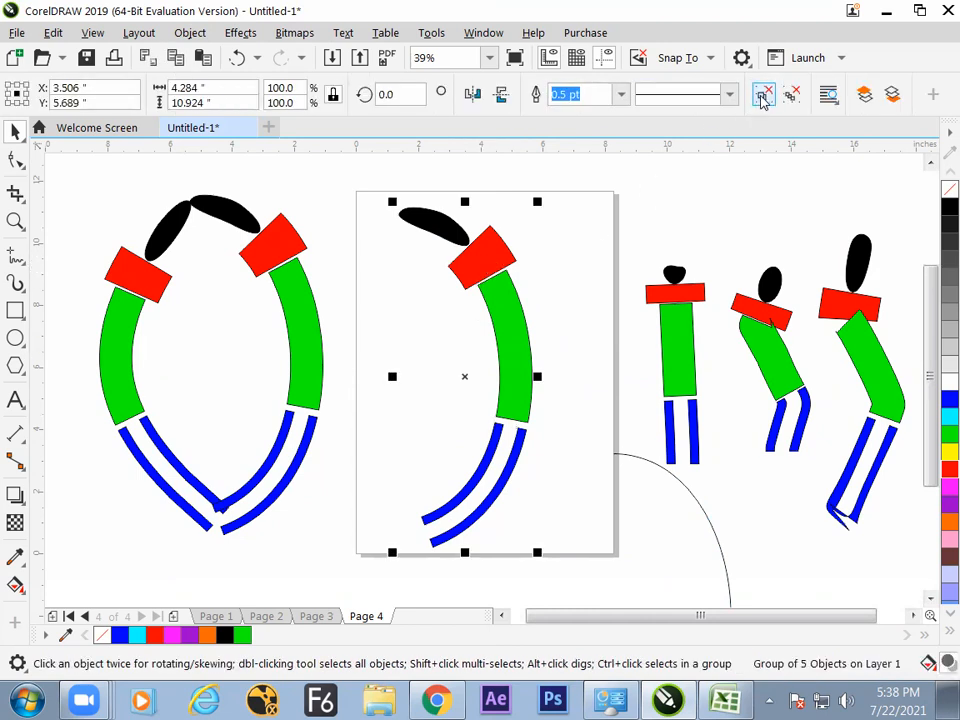
left_click(570, 237)
left_click(493, 260)
left_click(765, 100)
left_click(483, 256)
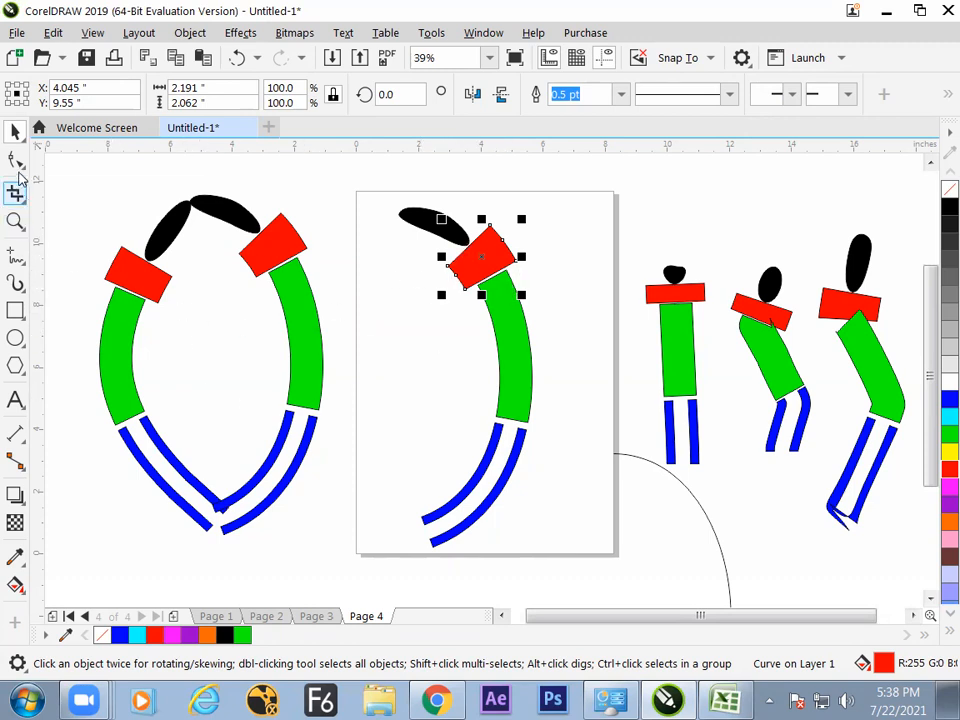
Weld a freehand arm loop of about 1.67 by 1.8 inches onto the red block's upper right edge and fill the merged shape red.
left_click(17, 258)
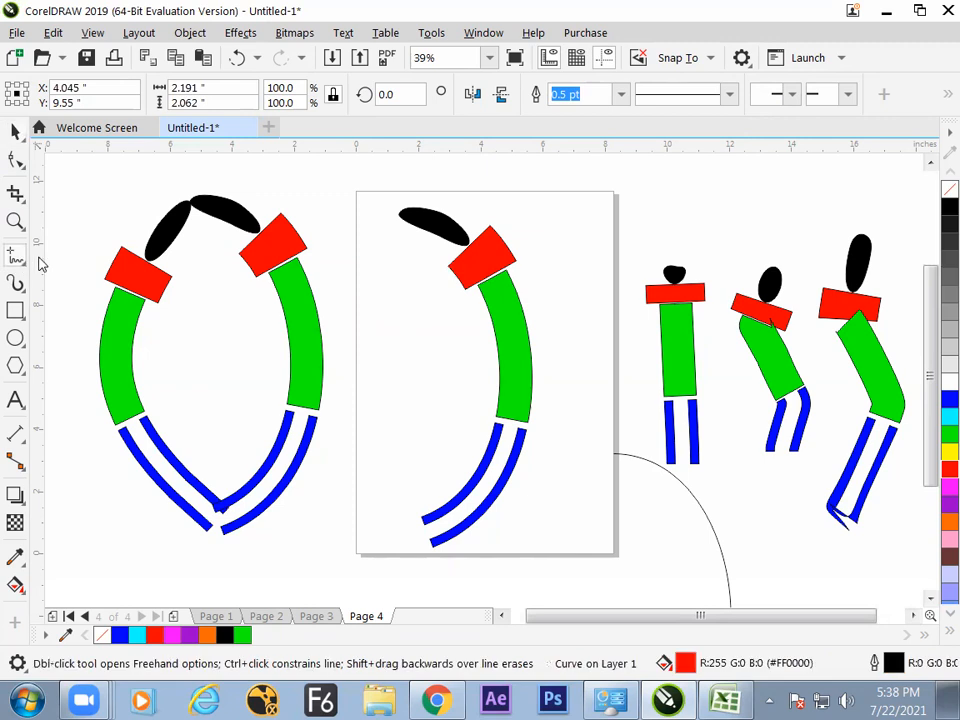
mouse_move(500, 233)
left_mouse_down()
mouse_move(521, 204)
mouse_move(544, 216)
mouse_move(518, 249)
mouse_move(496, 257)
left_mouse_up()
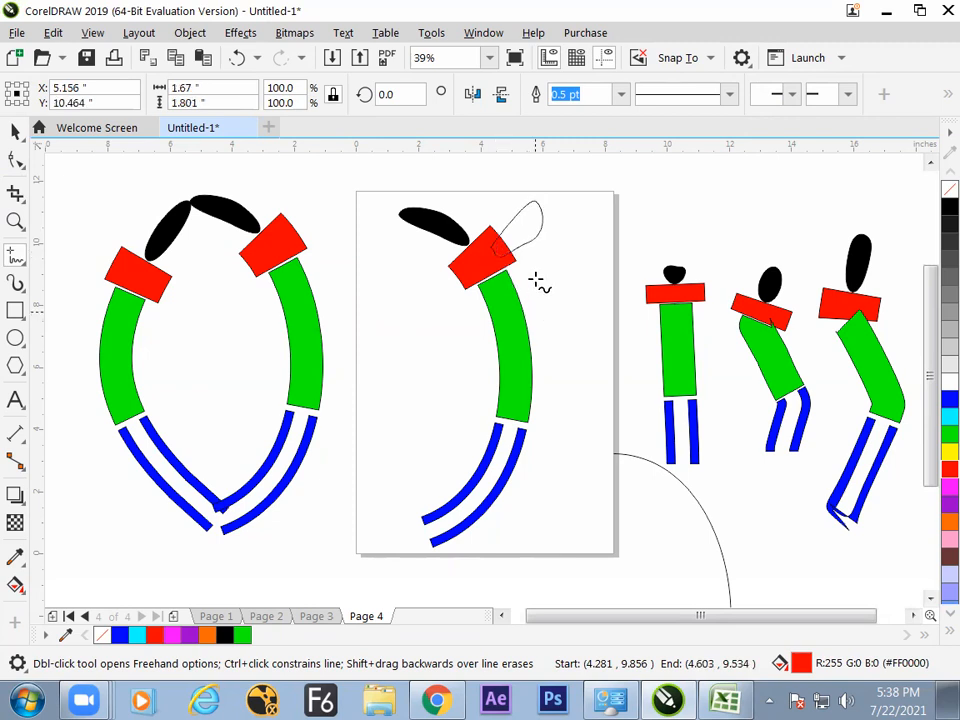
key("space")
left_click(456, 268, "shift")
left_click(576, 104)
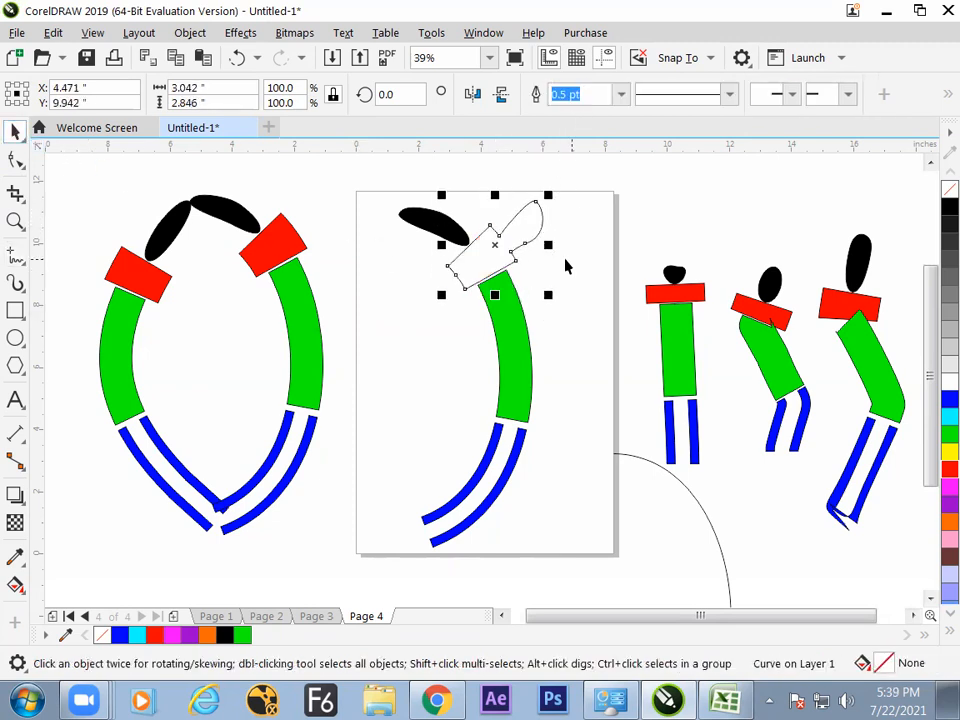
left_click(949, 468)
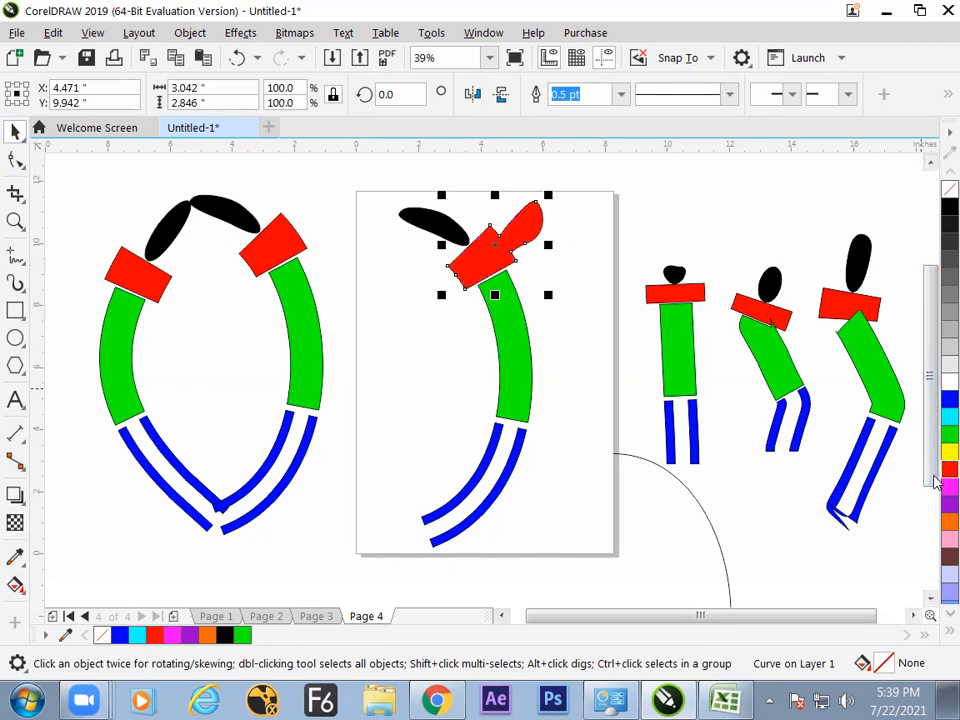
left_click(529, 257)
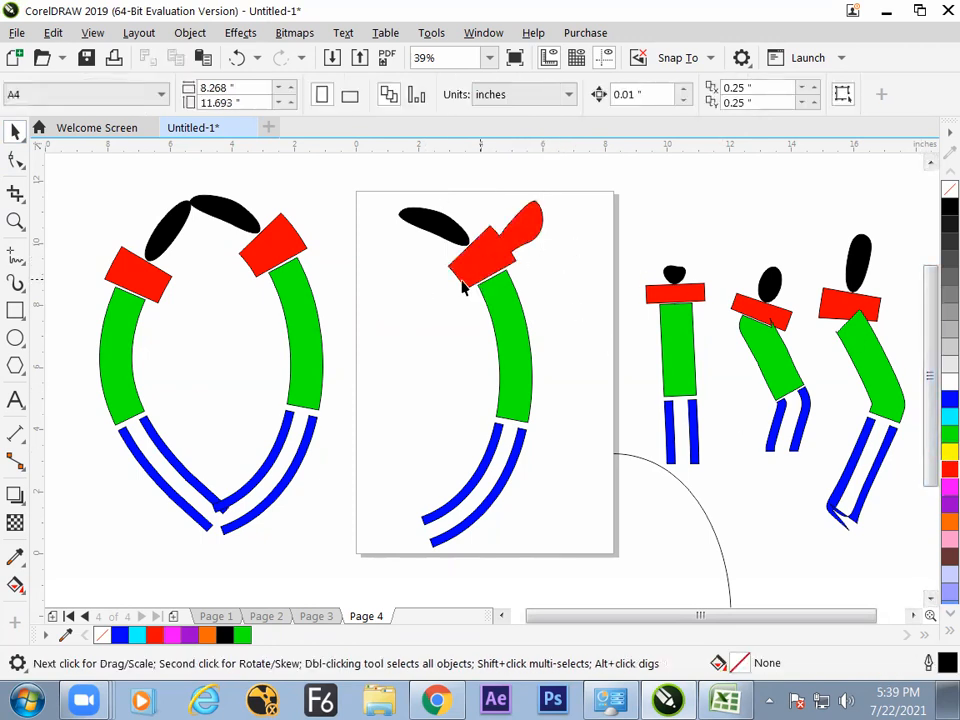
Draw a two-lobed freehand hand outline about 2.25 by 1.93 inches at the tip of the red arm.
left_click(507, 245)
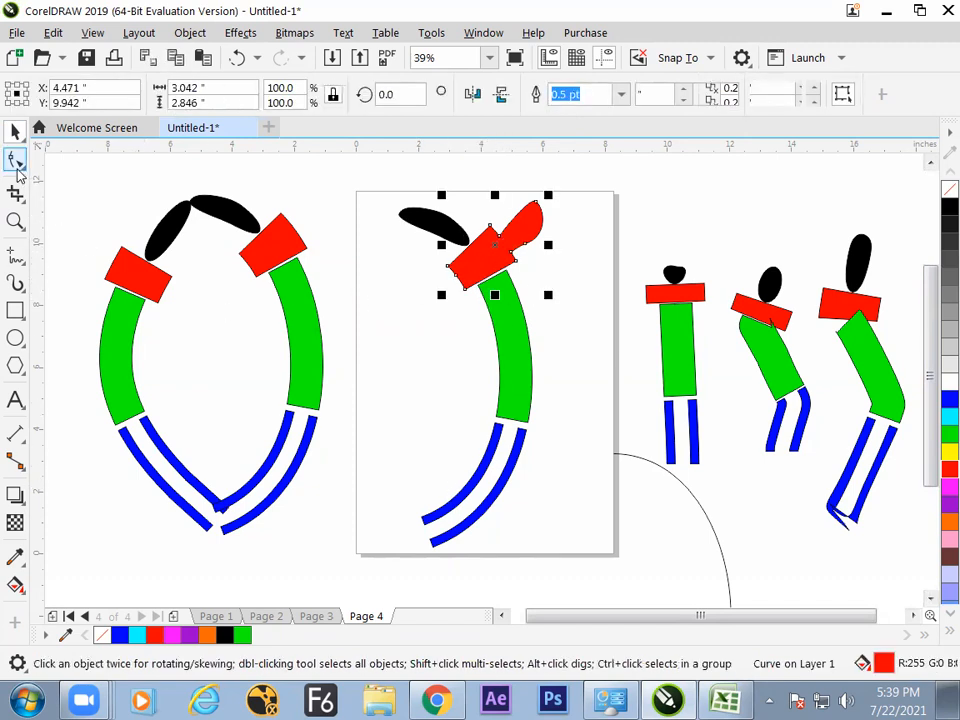
left_click(17, 256)
mouse_move(527, 214)
left_mouse_down()
mouse_move(527, 179)
mouse_move(535, 207)
mouse_move(553, 190)
mouse_move(588, 210)
mouse_move(541, 234)
left_mouse_up()
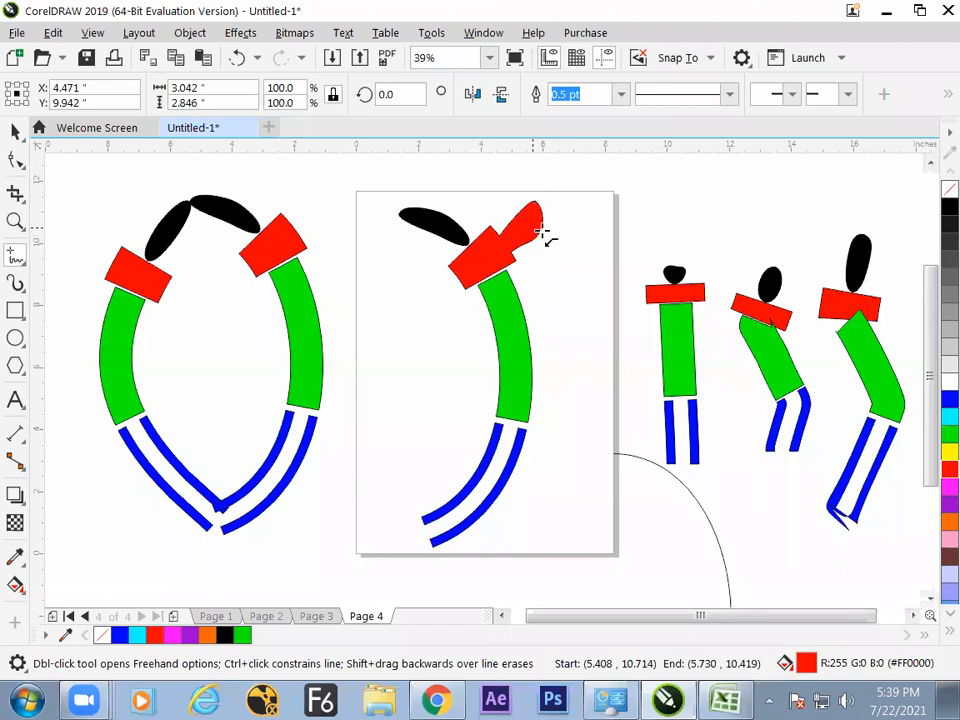
left_click(15, 131)
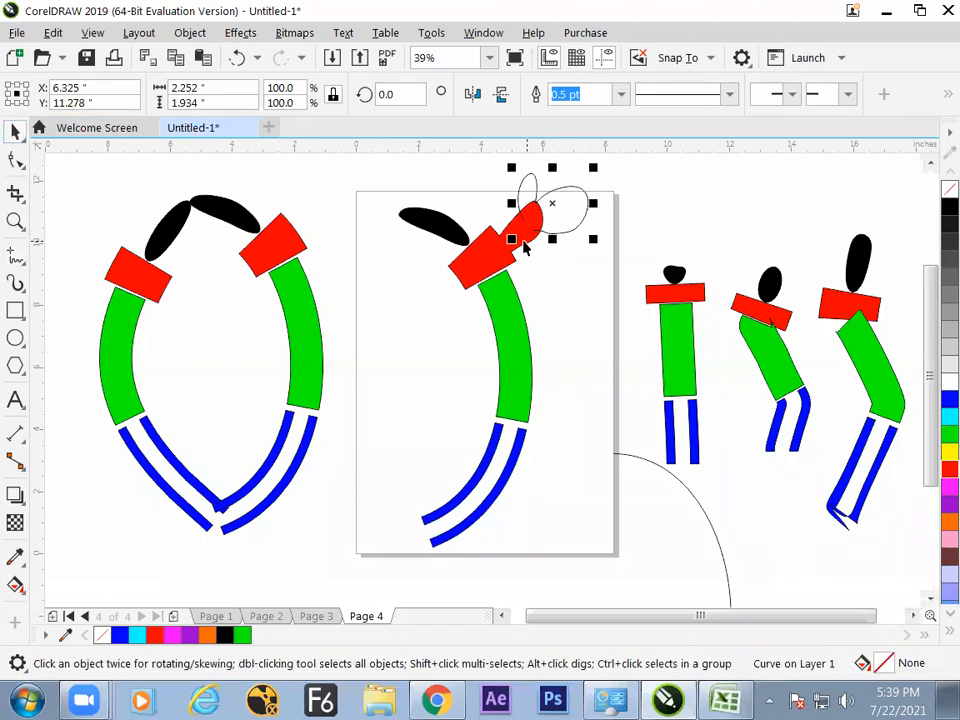
Try to weld the open hand outline to the red arm shape.
left_click(486, 254, "shift")
left_click(579, 98)
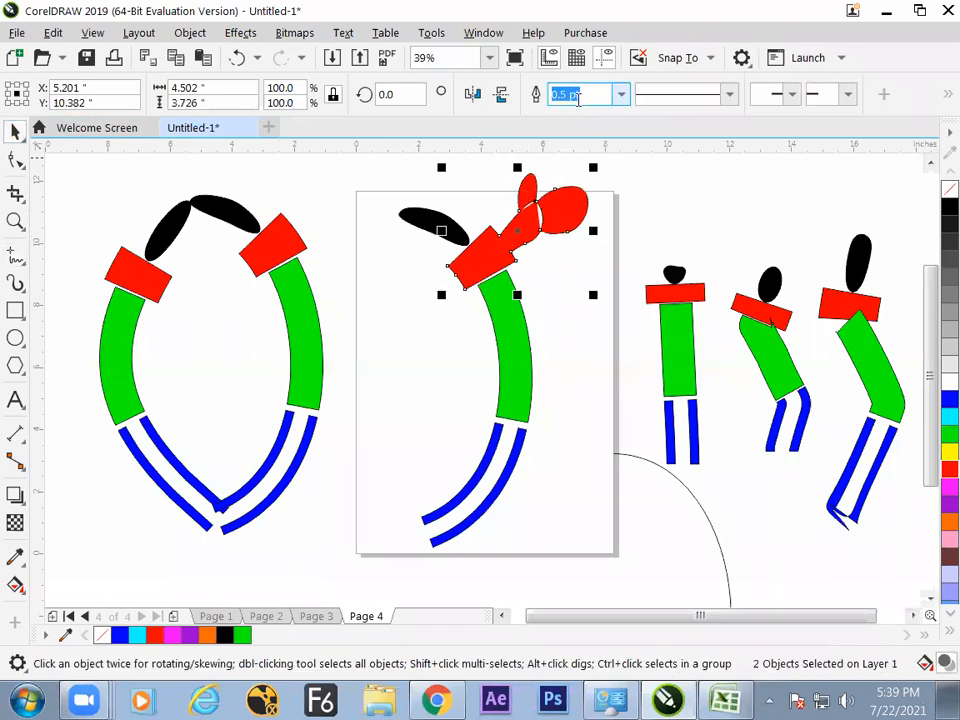
key("ctrl+z")
Close the open hand outline's curve and weld it to the red arm shape.
left_click(608, 197)
left_click(586, 215)
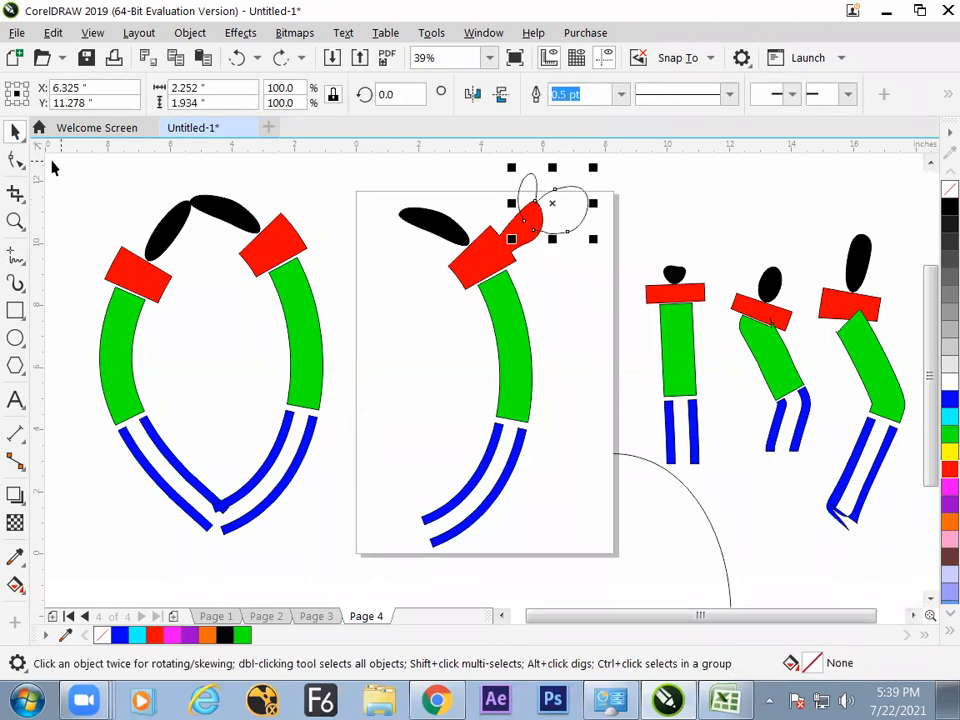
key("F10")
left_click(519, 94)
key("space")
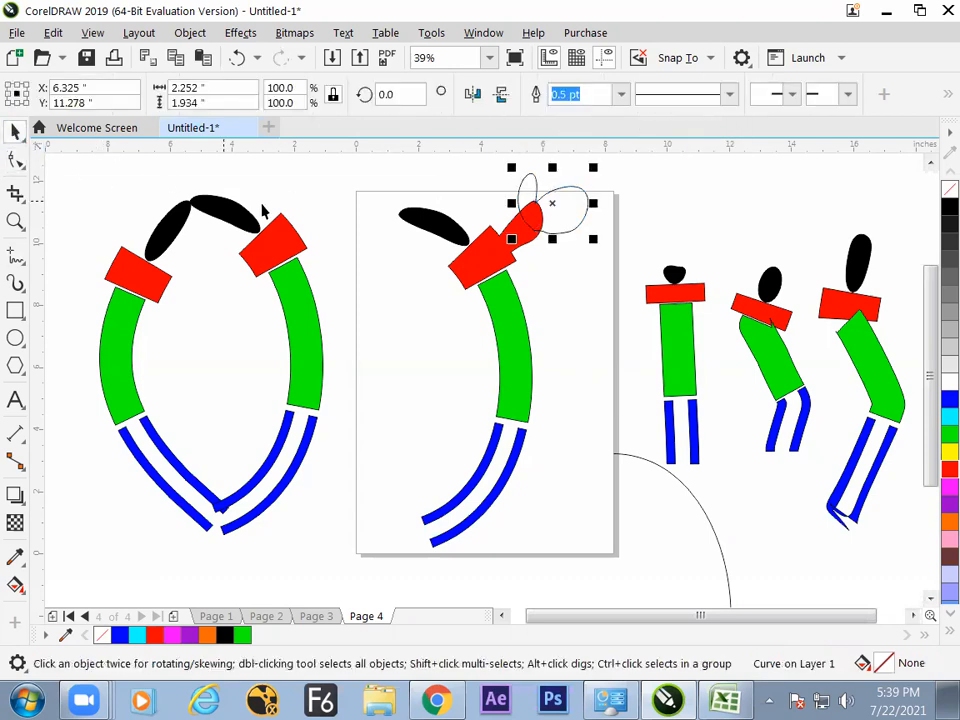
left_click(490, 262, "shift")
left_click(575, 95)
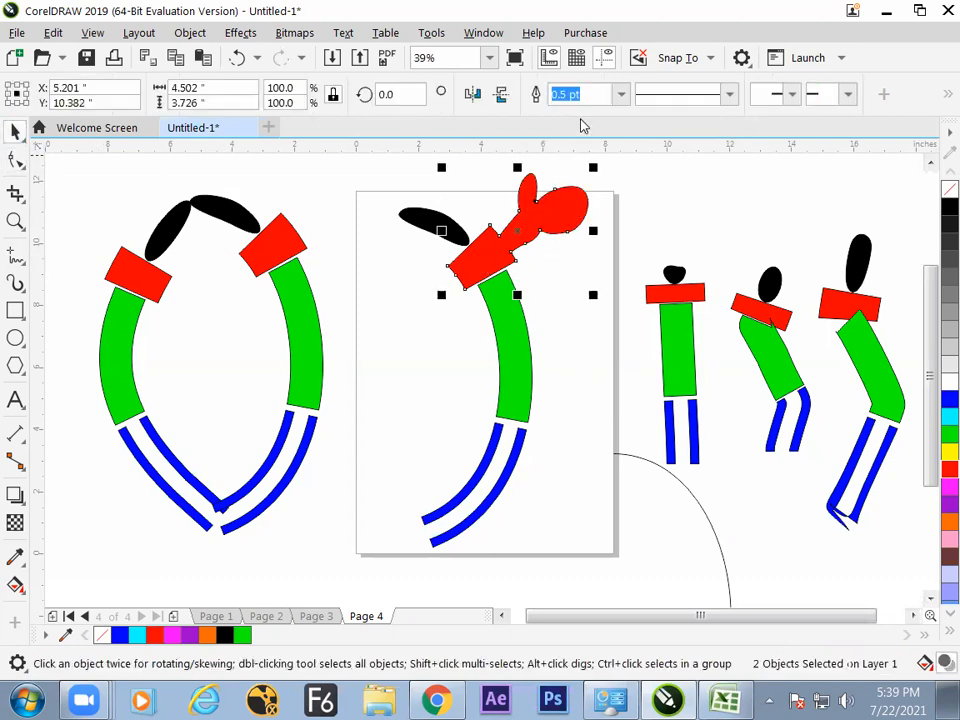
left_click(545, 281)
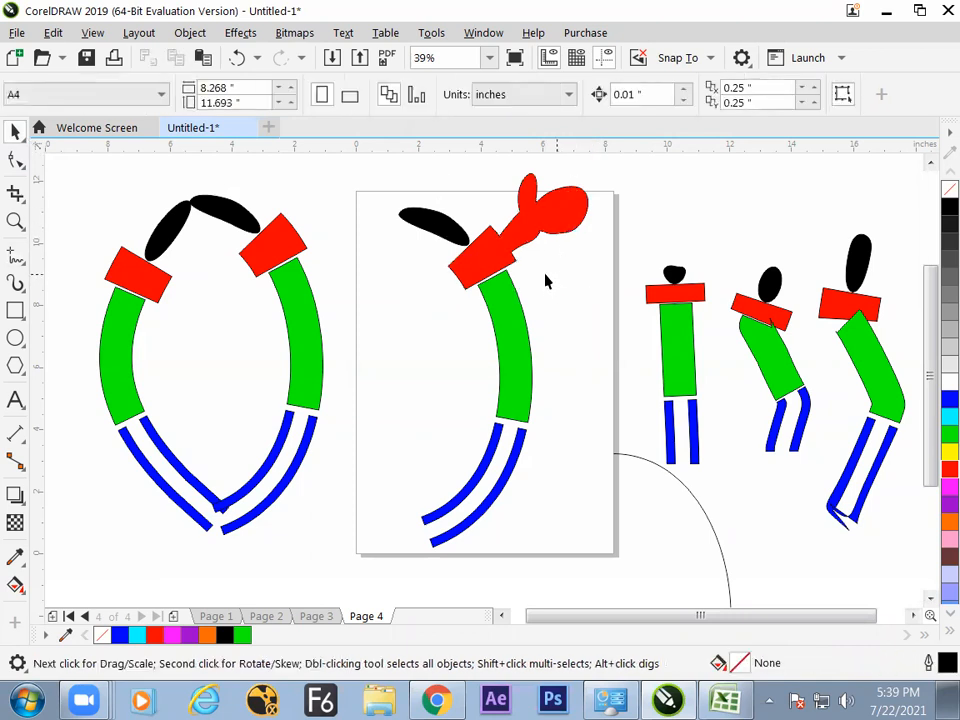
Reshape the rounded part of the red hand into pointed fingers by adding and moving nodes along its outline.
left_click(540, 240)
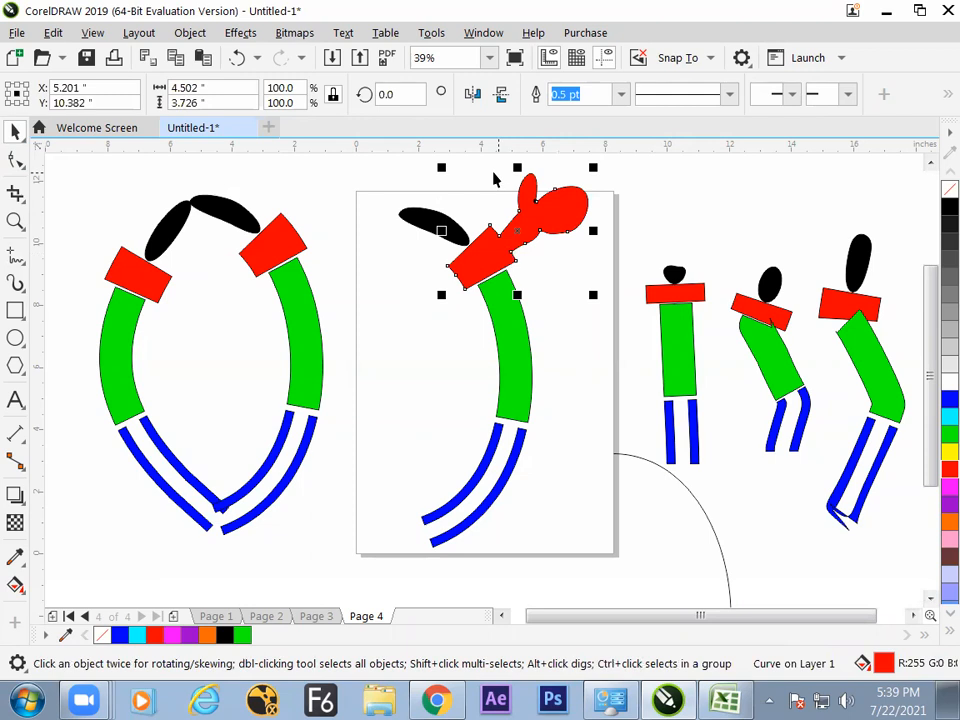
left_click(16, 160)
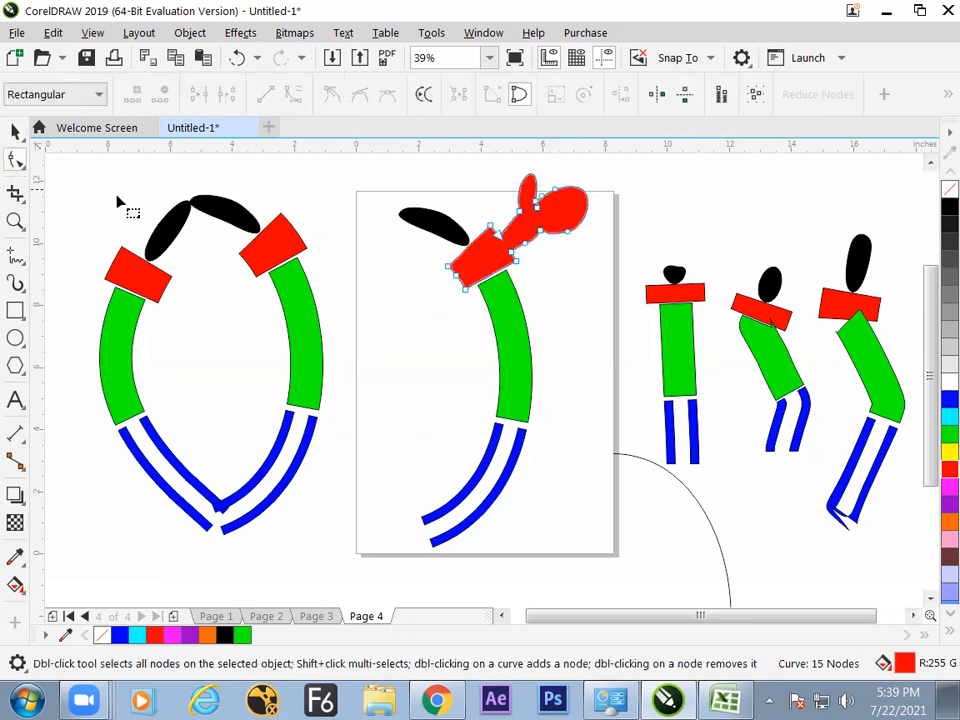
double_click(526, 244)
mouse_move(540, 231)
left_mouse_down()
mouse_move(538, 223)
mouse_move(570, 231)
mouse_move(536, 207)
left_mouse_up()
left_click_drag(590, 203, 612, 200)
double_click(557, 219)
left_click_drag(570, 232, 537, 246)
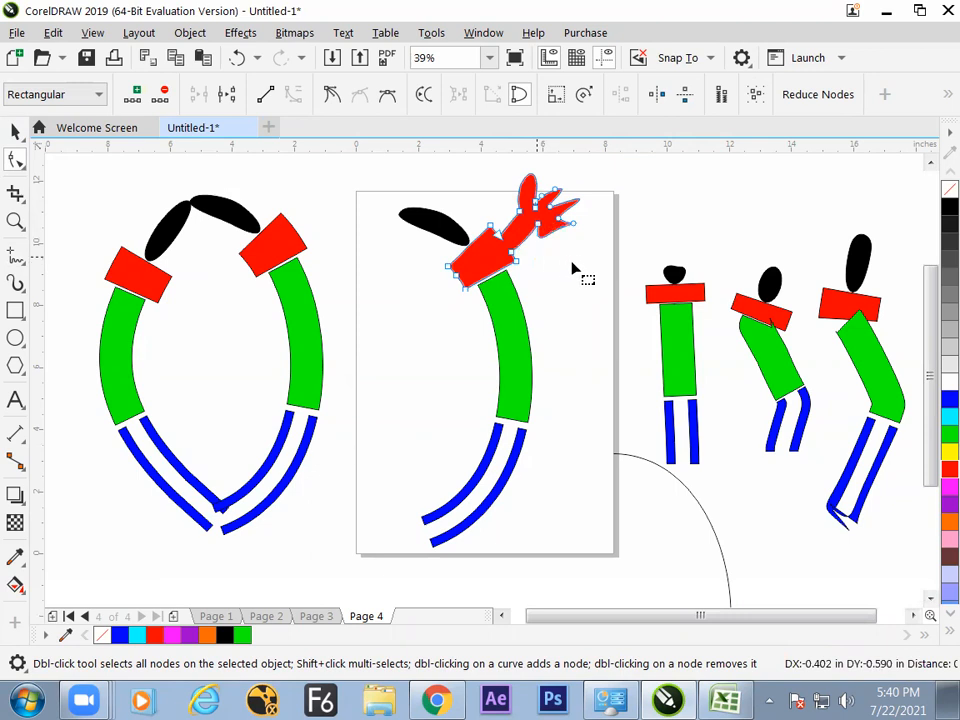
Refine the wrist by replacing its underside corner node with one moved slightly inward and shifting the node at the thumb's base.
double_click(538, 224)
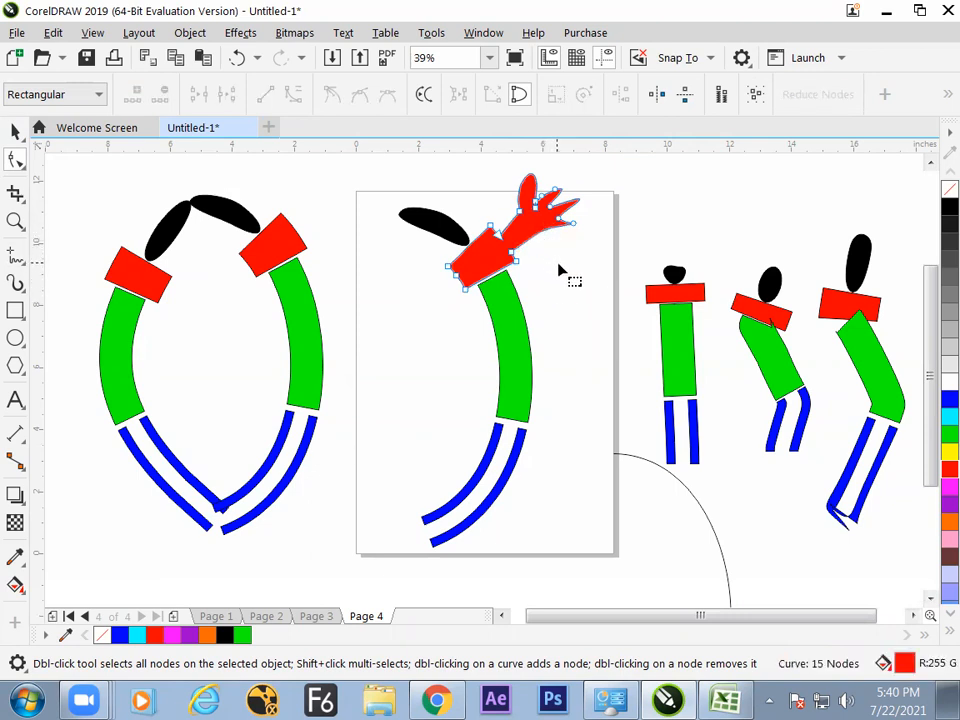
left_click_drag(535, 235, 532, 232)
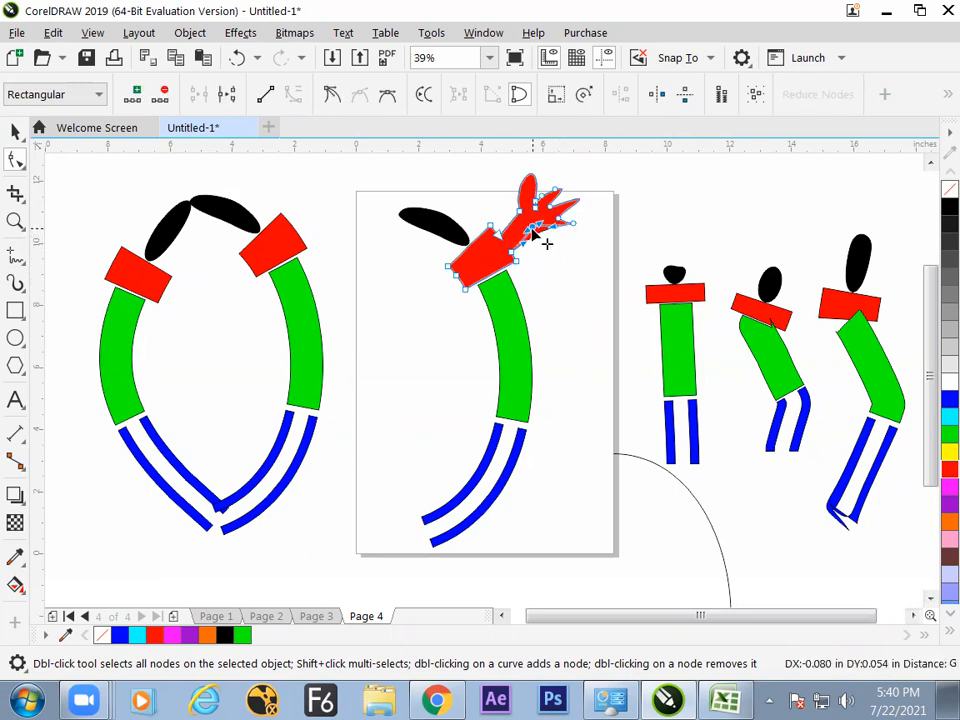
left_click(570, 245)
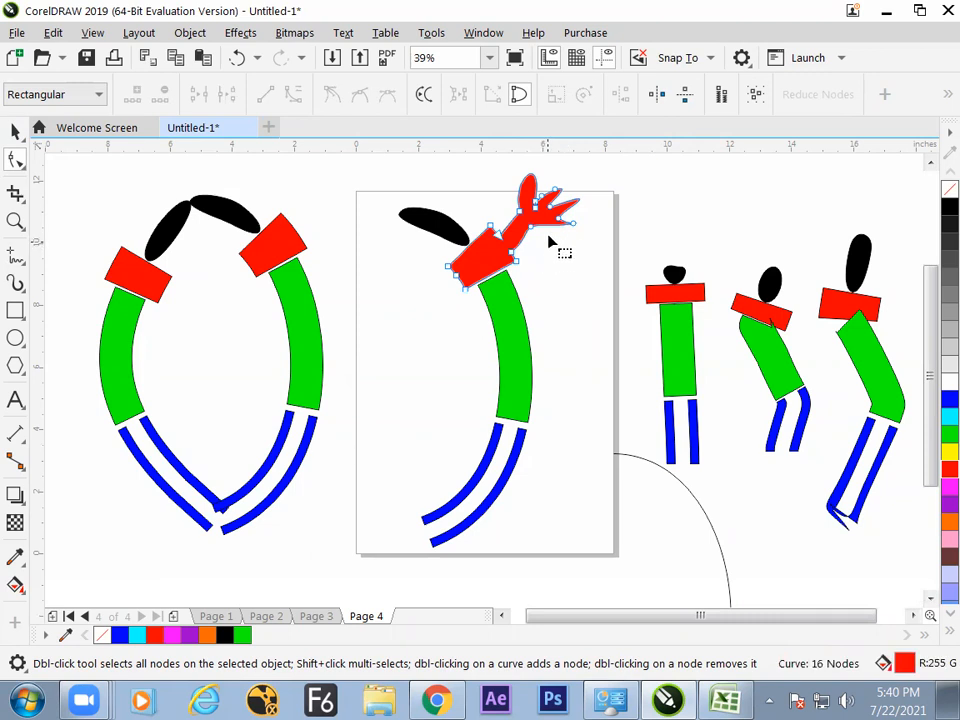
left_click_drag(521, 212, 544, 218)
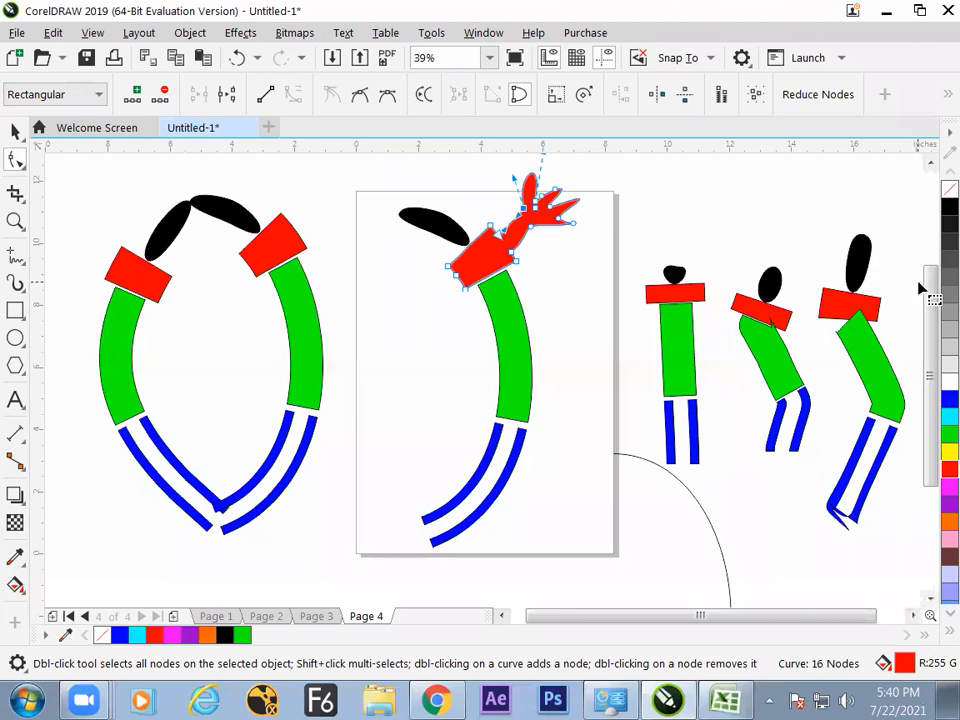
Spread the red hand's fingers and shorten its thumb by adjusting their nodes, and deselect the shape.
left_click_drag(929, 285, 929, 275)
left_click_drag(546, 182, 589, 215)
left_click(578, 256)
left_click_drag(576, 262, 557, 238)
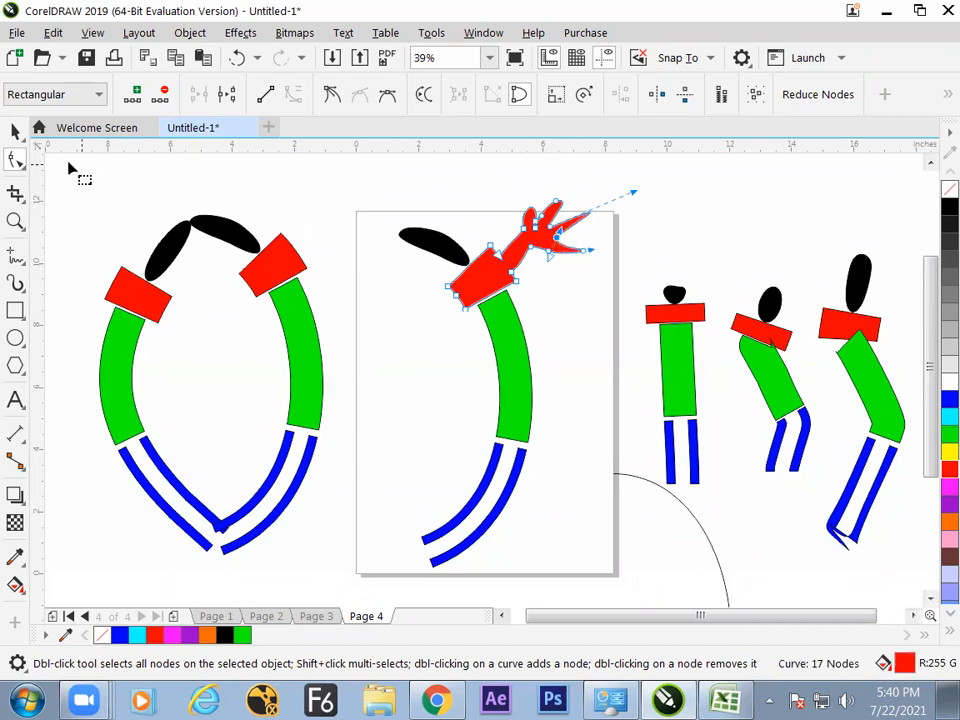
key("space")
left_click(588, 286)
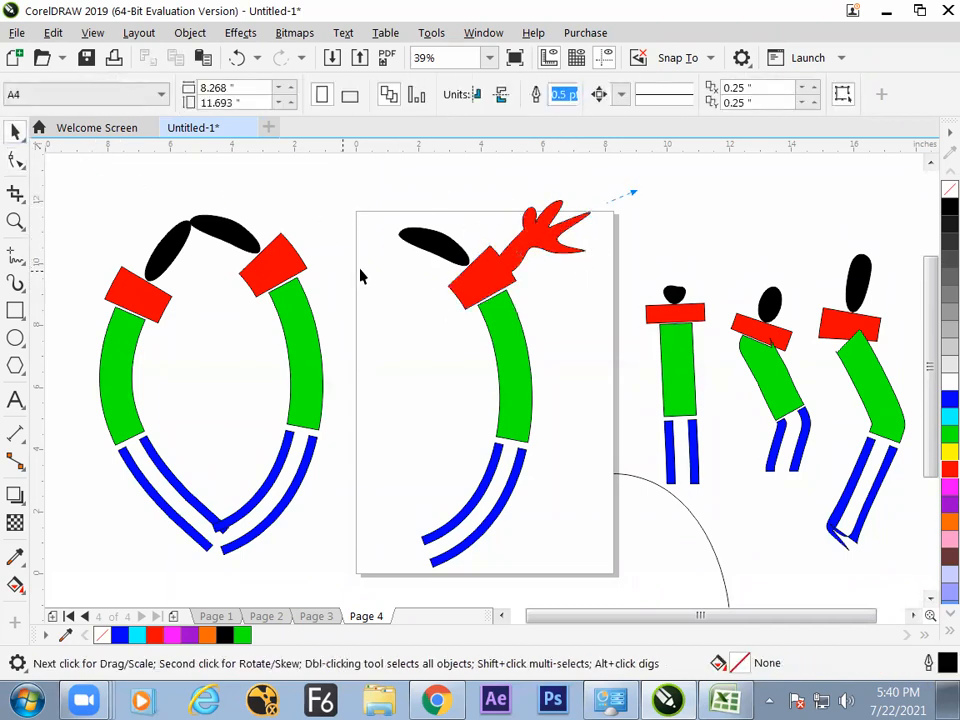
Draw a narrow 3-point rectangle tilted about 17.5 degrees between the two lower fingers and weld it to the hand as an extra finger.
left_click(23, 320)
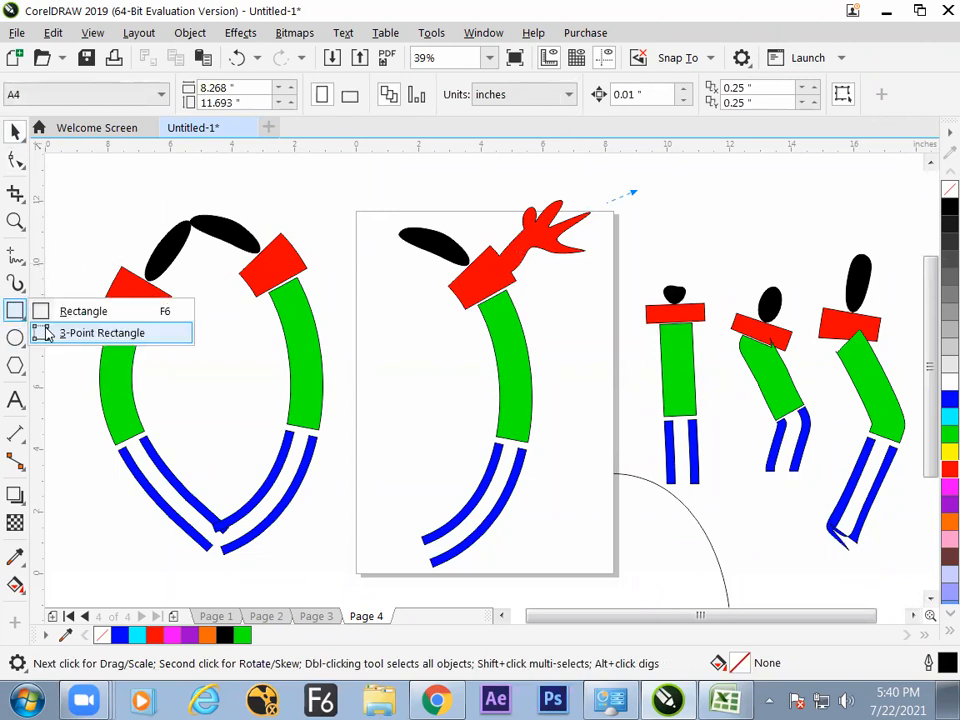
left_click(66, 337)
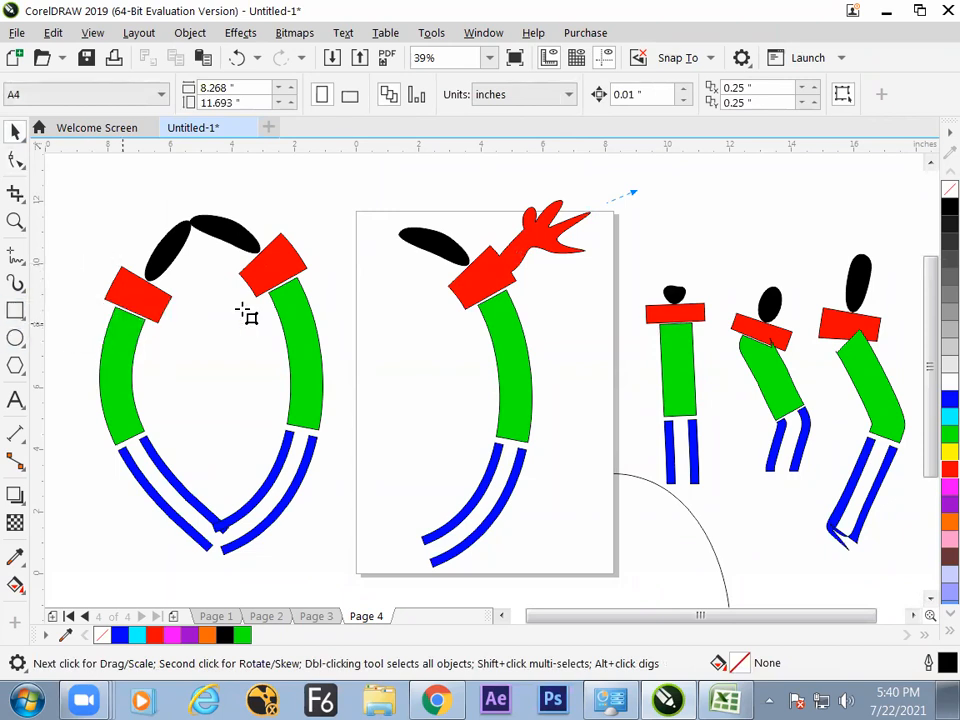
left_click(600, 237)
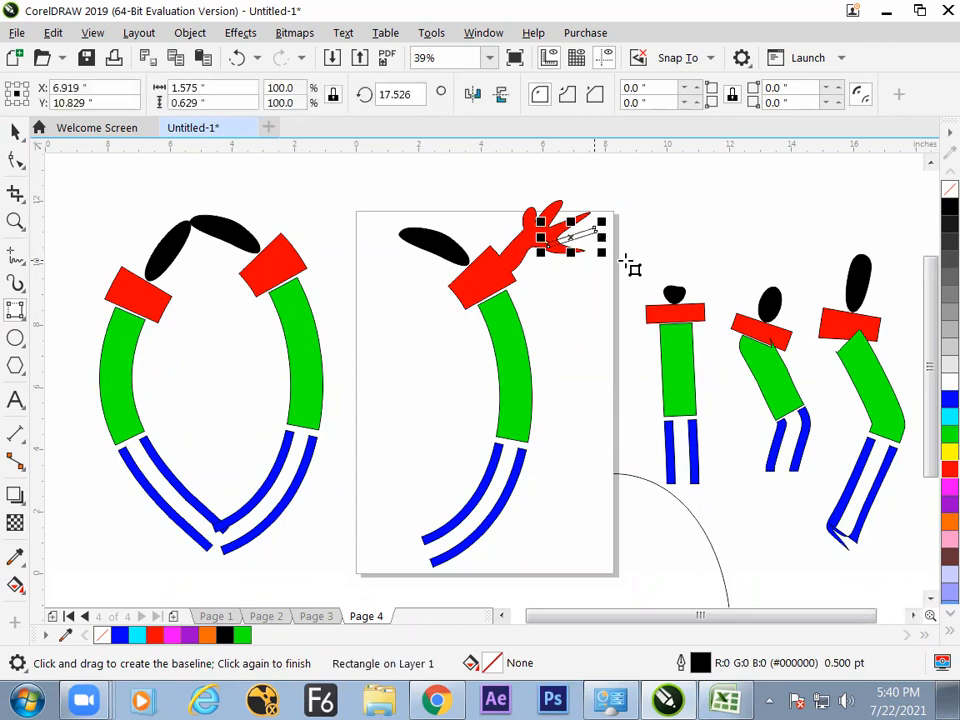
key("space")
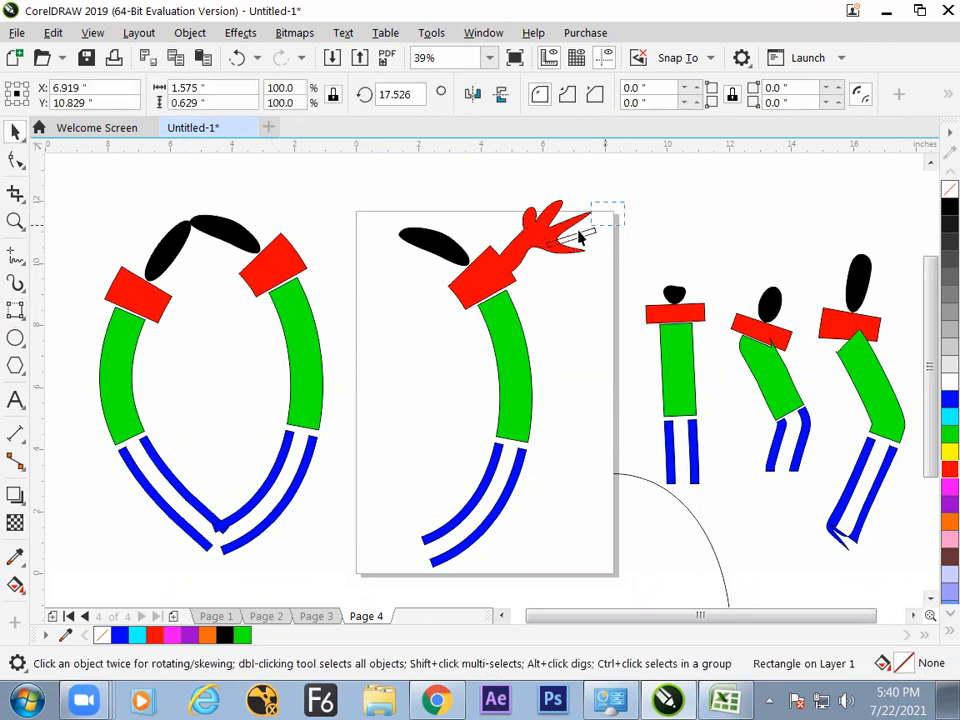
left_click(541, 227, "shift")
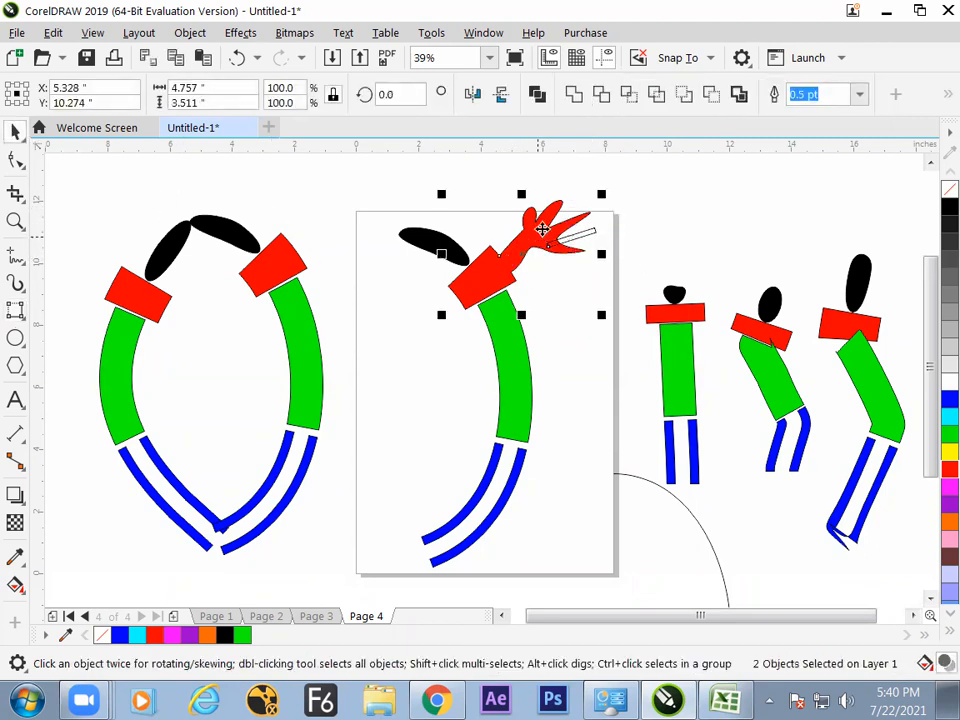
left_click(580, 103)
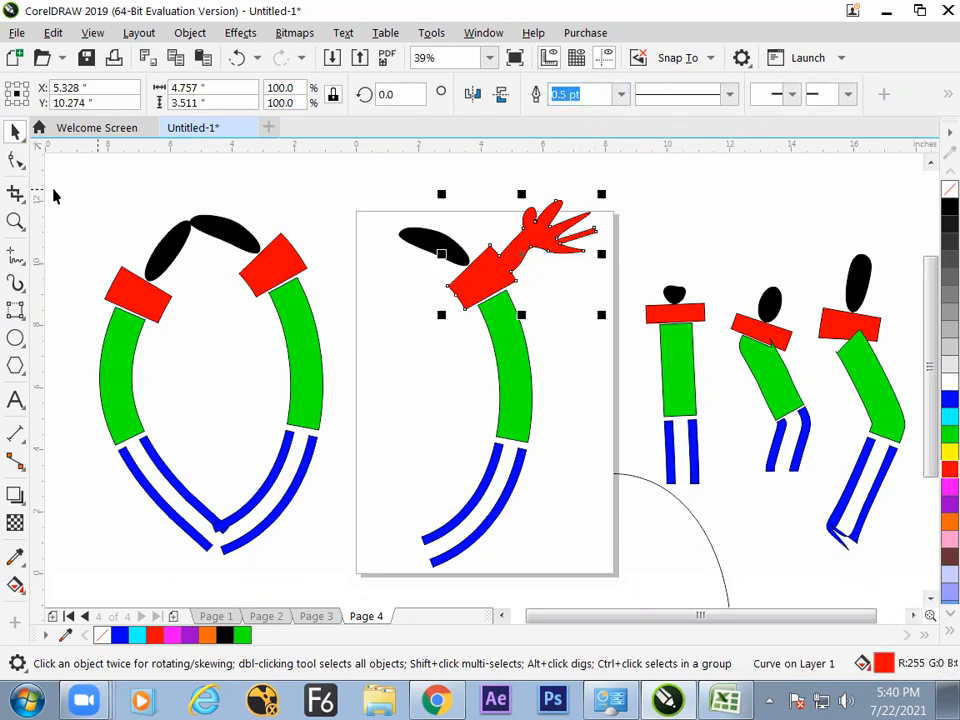
Widen the extra finger's tip and bulge the lowest finger's underside by moving their nodes, and deselect the shape.
key("F10")
left_click_drag(594, 228, 591, 222)
left_click(607, 255)
left_click_drag(550, 253, 565, 261)
left_click(586, 312)
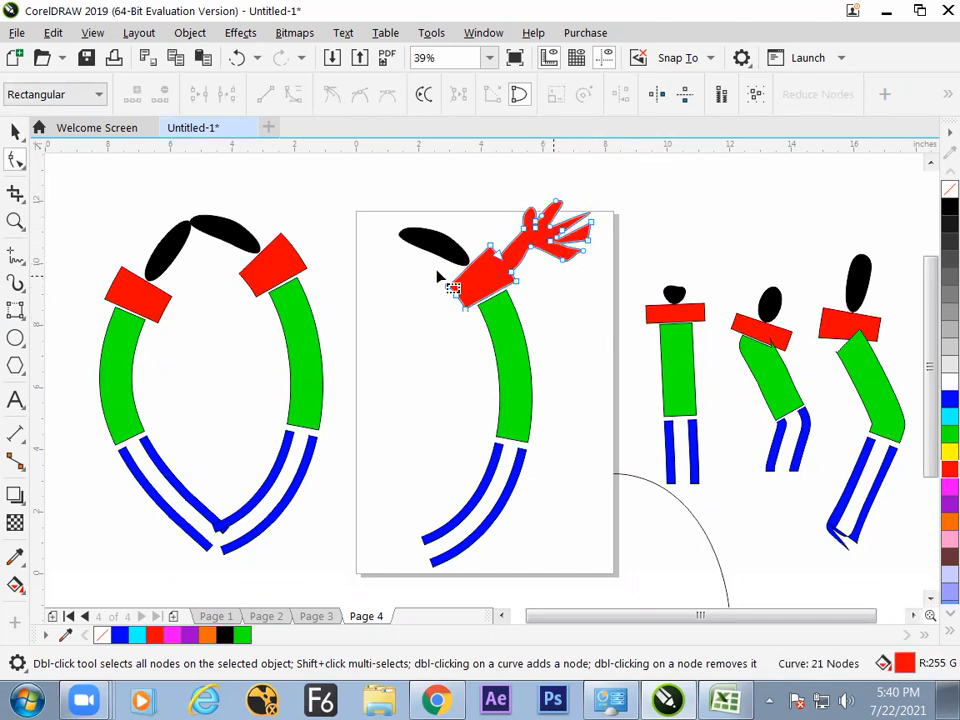
left_click(16, 132)
left_click(585, 365)
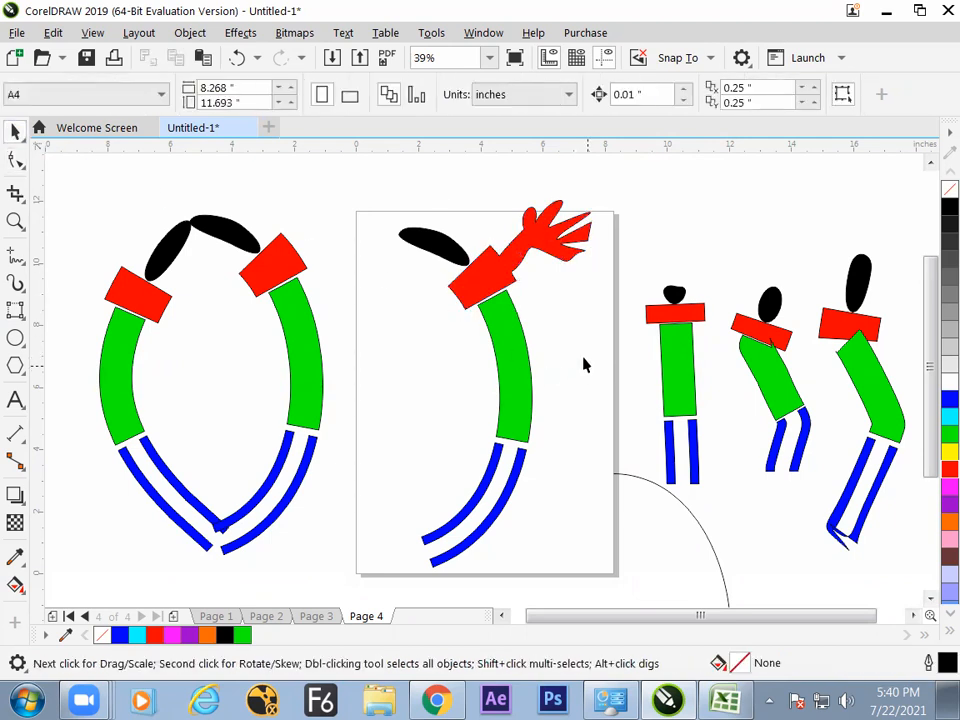
left_click(580, 248)
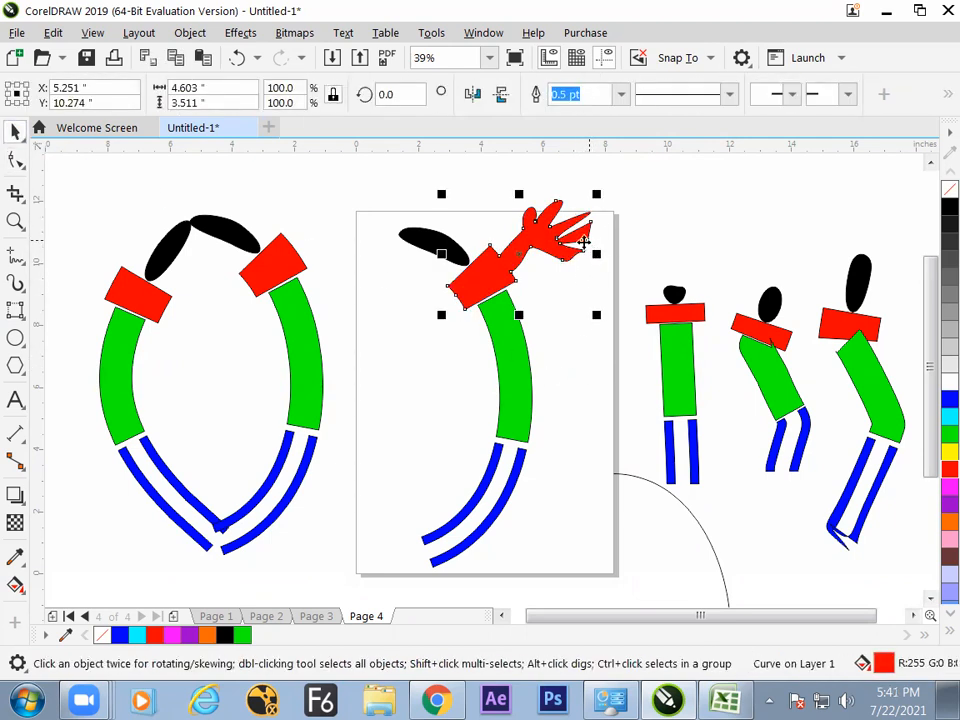
left_click(533, 320)
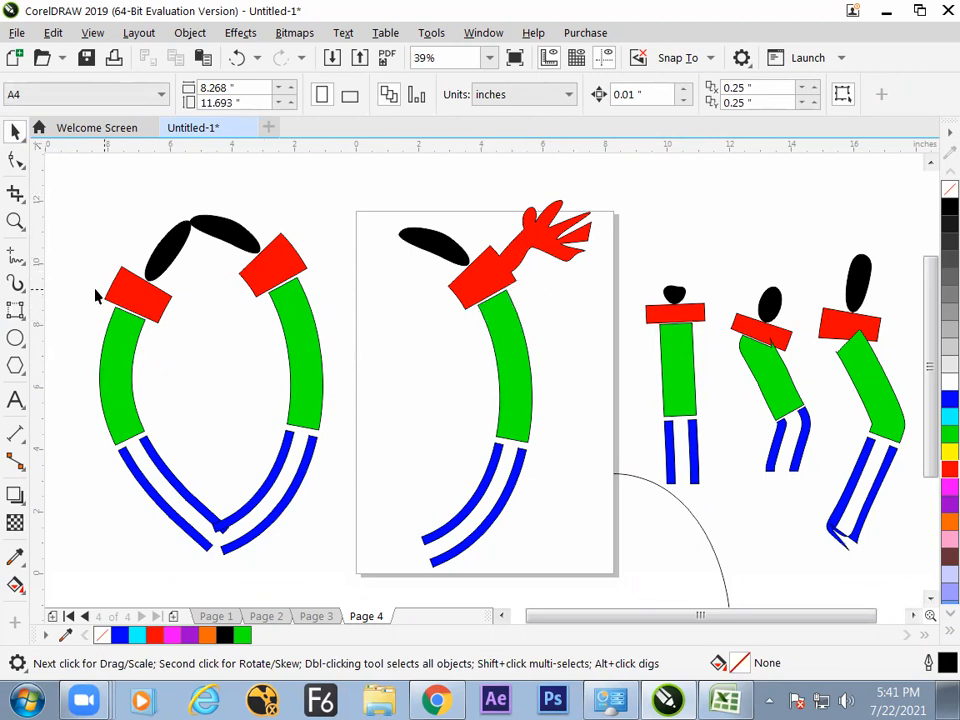
Draw three linked 3-point rectangles as the centre figure's bent second arm, about 1.8 by 3.3 inches overall, starting at its red chest.
left_click(20, 314)
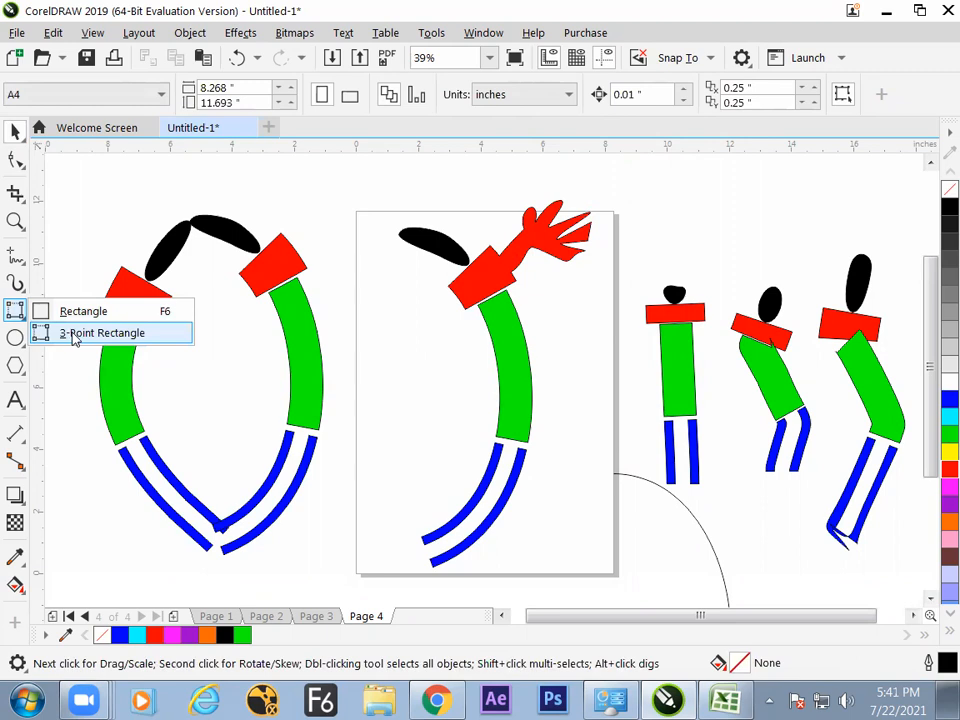
left_click(73, 335)
mouse_move(472, 289)
left_mouse_down()
mouse_move(433, 324)
mouse_move(456, 367)
mouse_move(481, 374)
left_mouse_up()
left_click(425, 317)
left_click(477, 387)
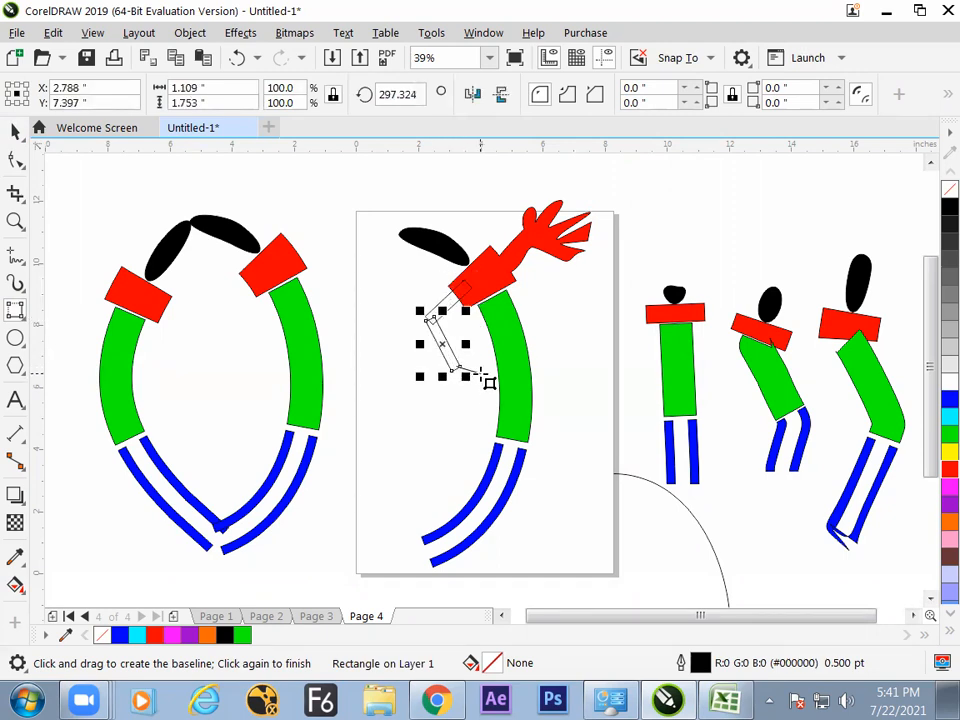
left_click(477, 382)
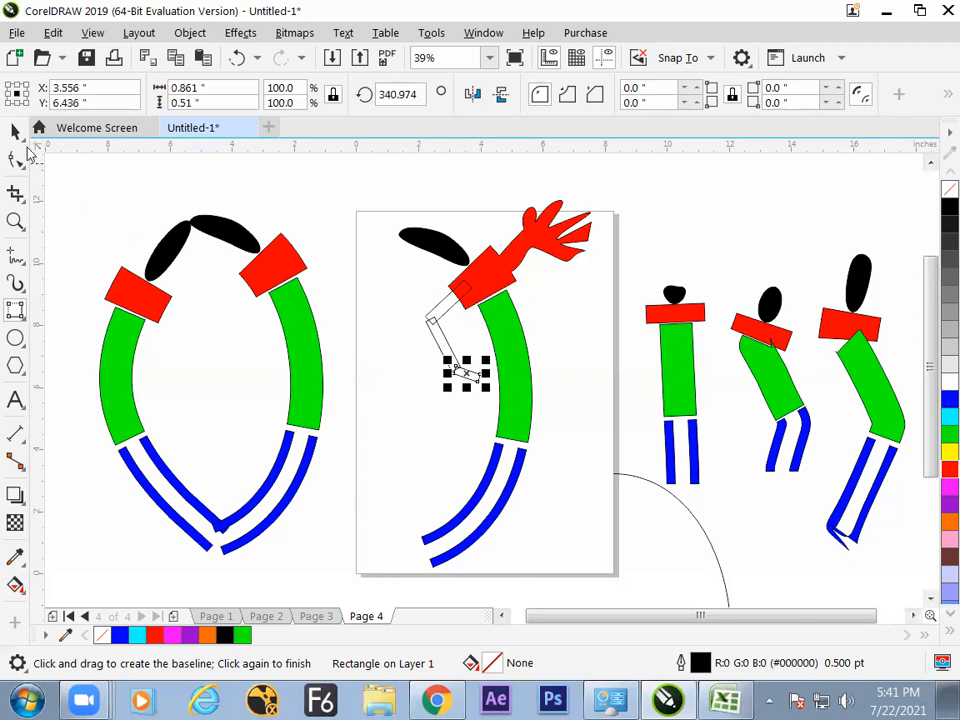
Weld the three arm rectangles to the centre figure's red chest and raised arm.
key("space")
left_click(444, 330, "shift")
left_click_drag(443, 326, 446, 297)
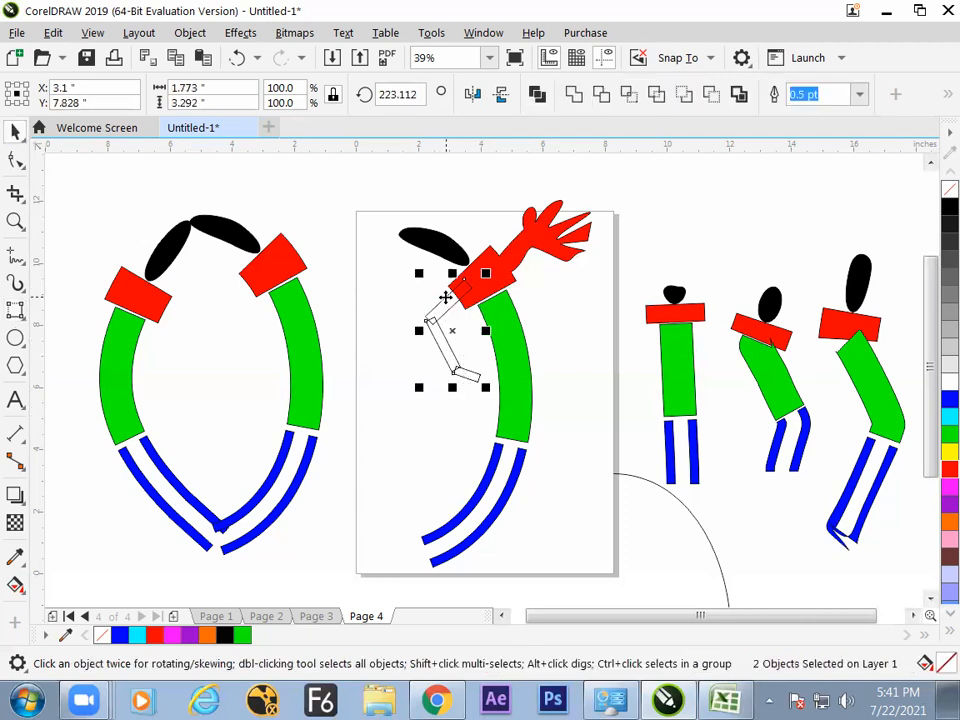
left_click(494, 267, "shift")
left_click(504, 259, "shift")
left_click(574, 94)
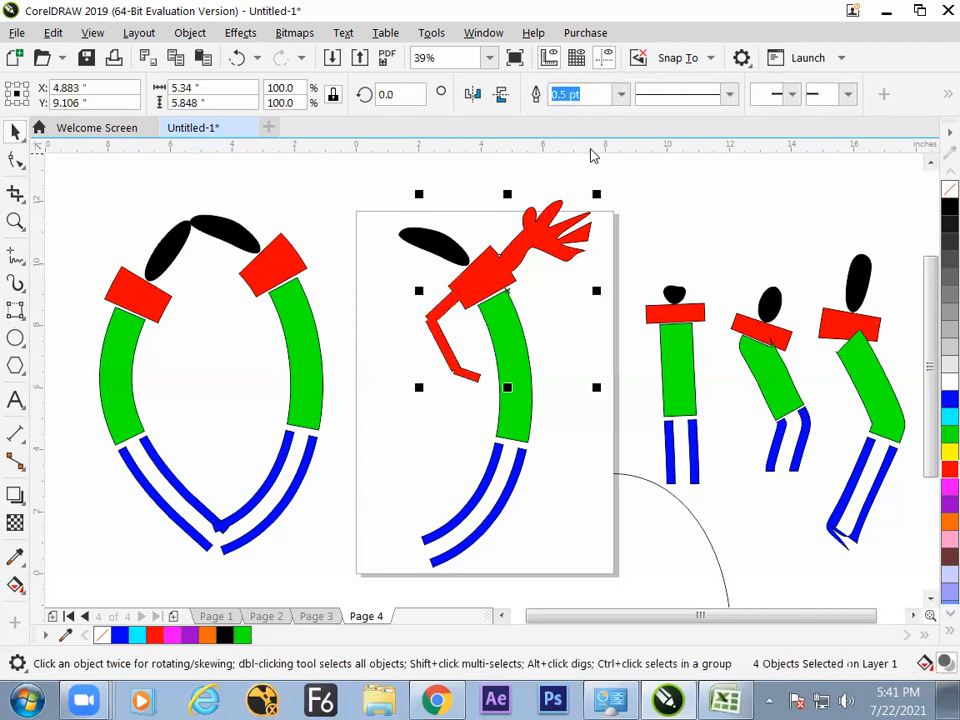
left_click(585, 399)
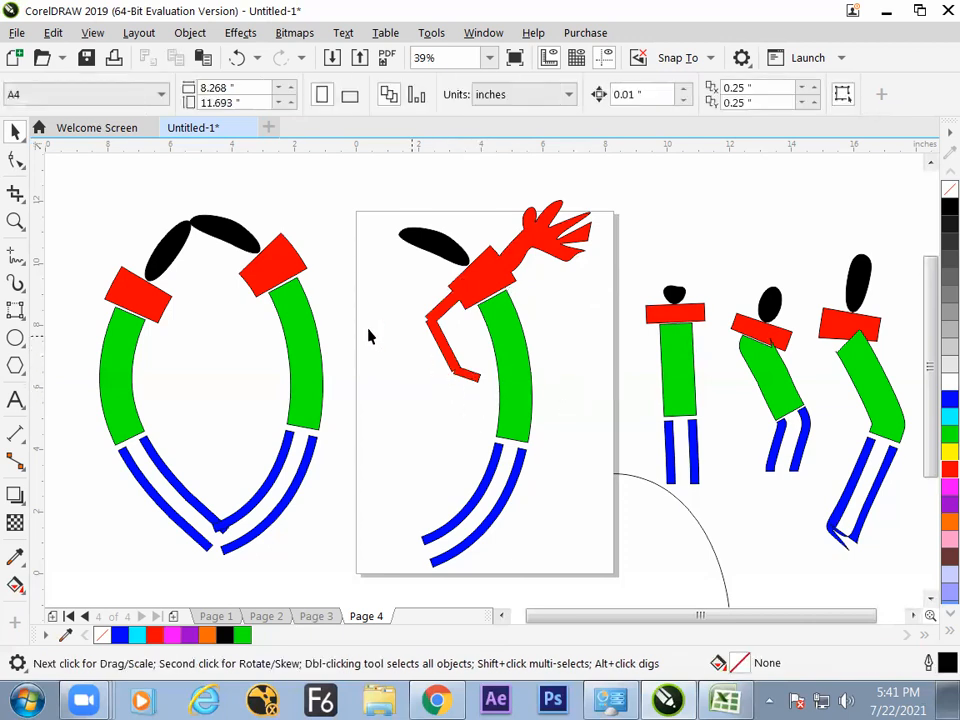
Delete the stray outer corner nodes at the elbow and wrist of the centre figure's lowered arm.
left_click(15, 160)
left_click(437, 328)
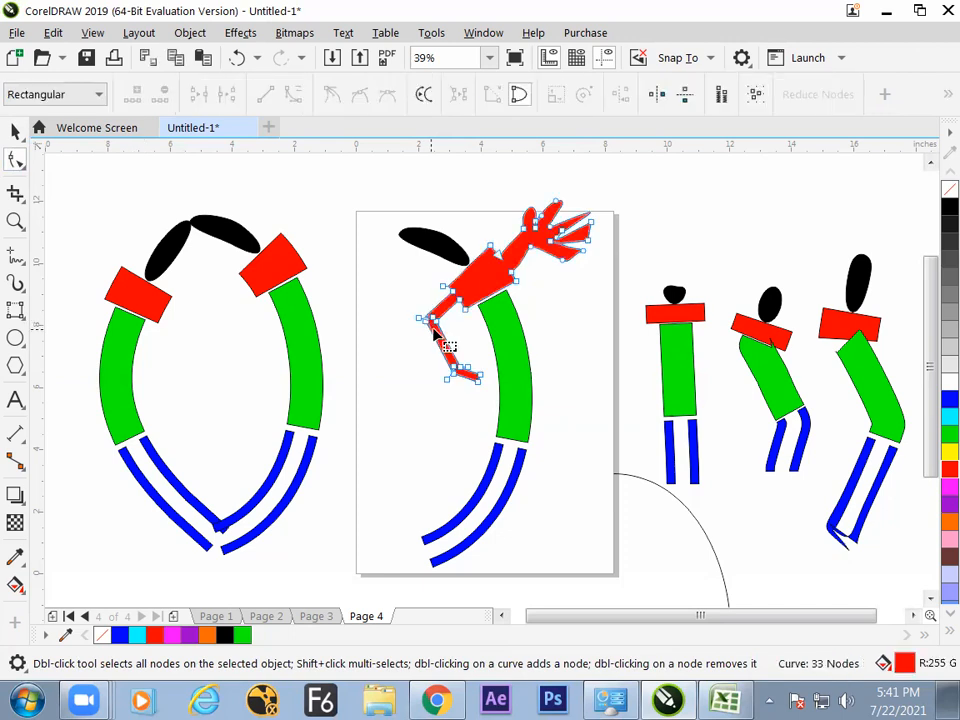
left_click_drag(418, 314, 418, 317)
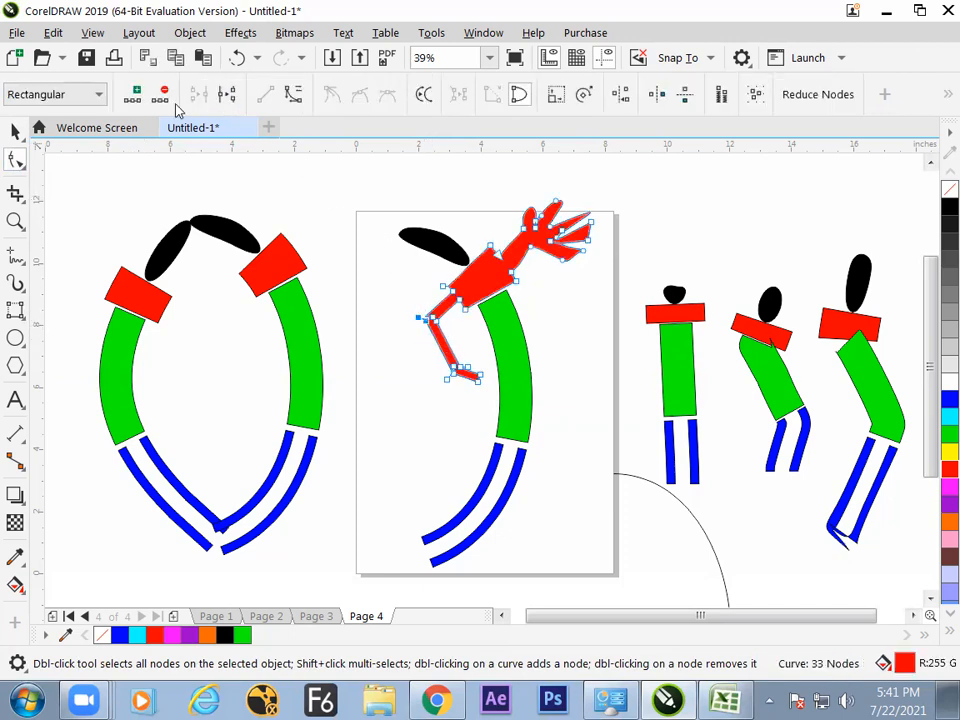
left_click(164, 94)
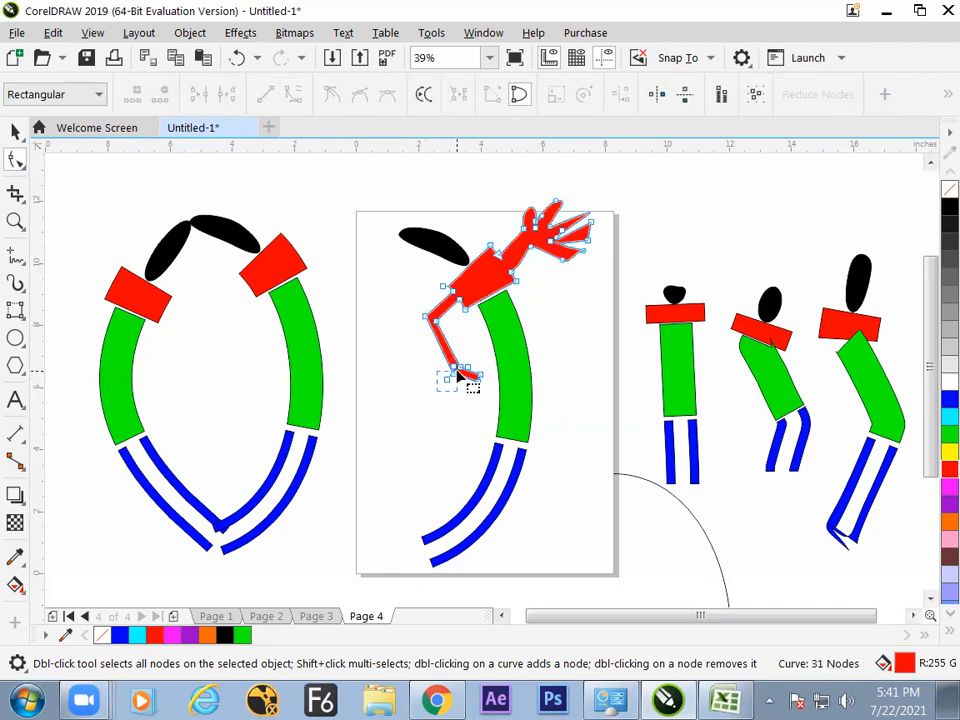
left_click(162, 96)
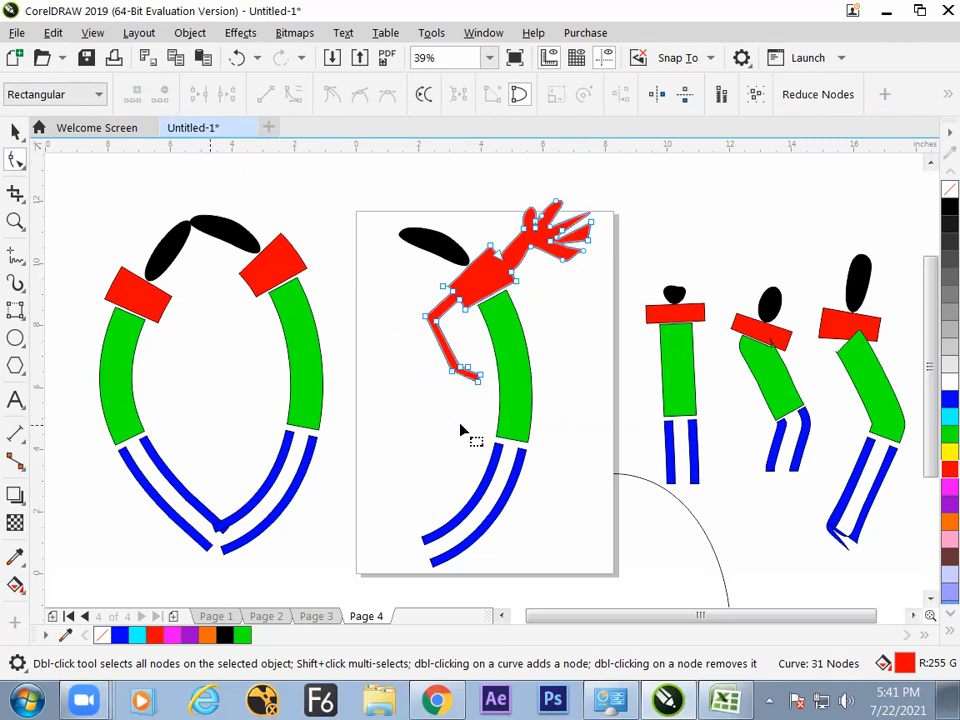
Reshape the lowered arm's nodes, thickening the elbow and spreading the arm's end into a pointed hand with a notch.
left_click_drag(445, 333, 488, 362)
double_click(483, 382)
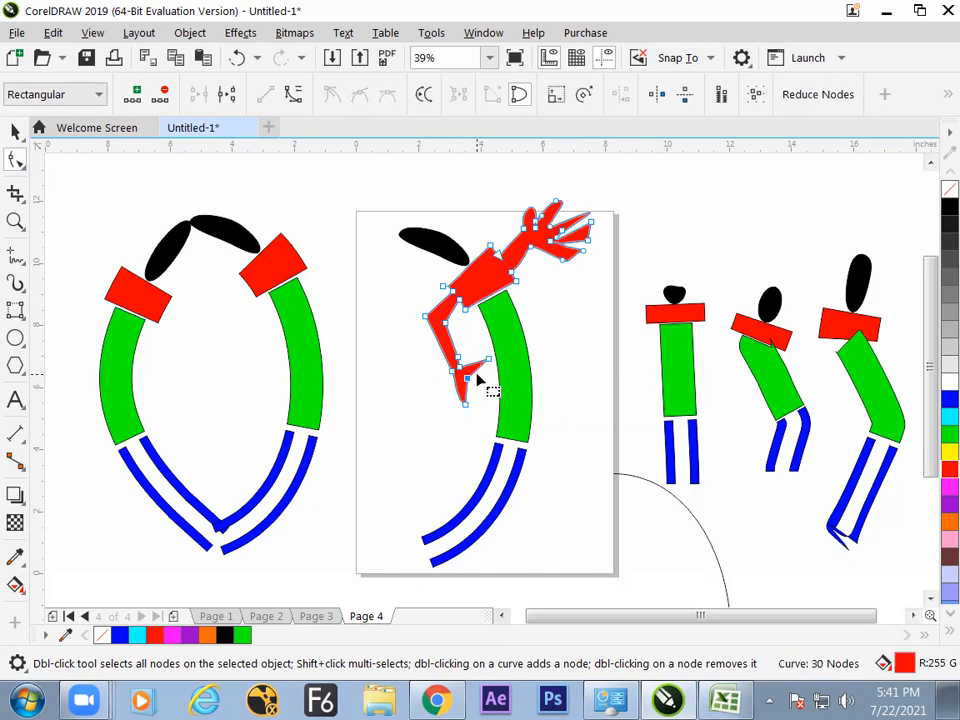
left_click_drag(486, 386, 485, 394)
left_click(15, 131)
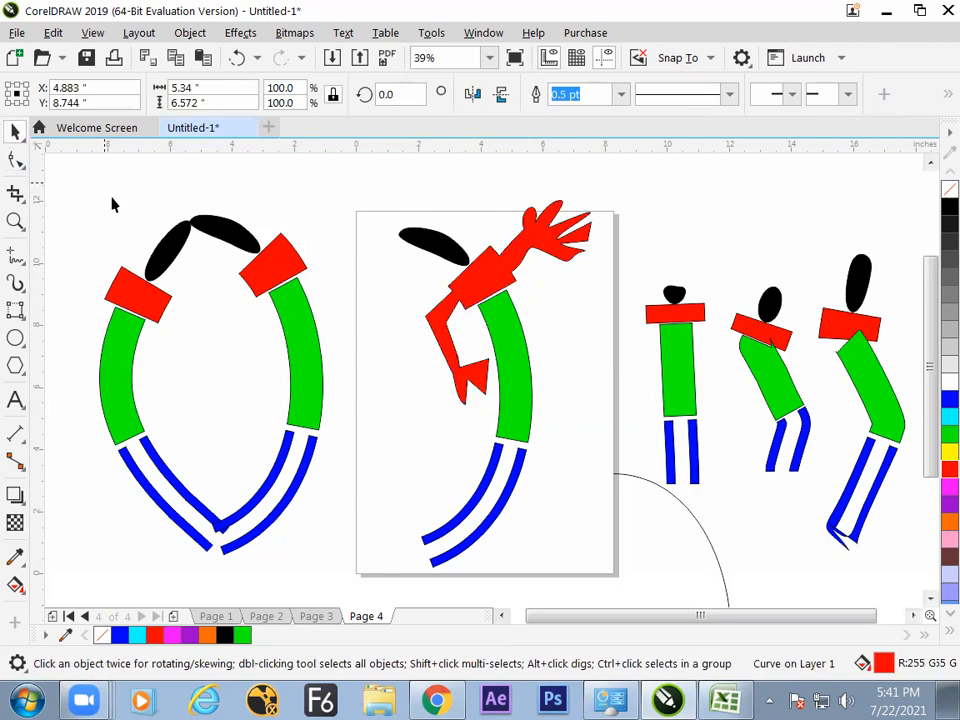
left_click(537, 403)
left_click(482, 378)
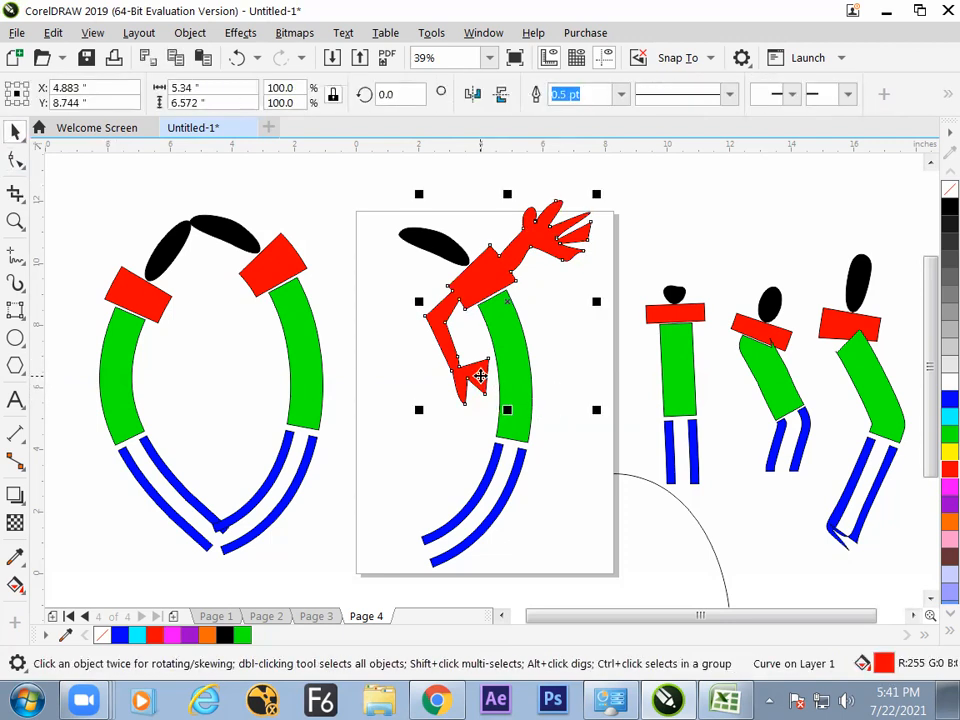
Convert the inner elbow segment to a curve and shift its node slightly towards the outer elbow to slim the lowered arm.
left_click(15, 159)
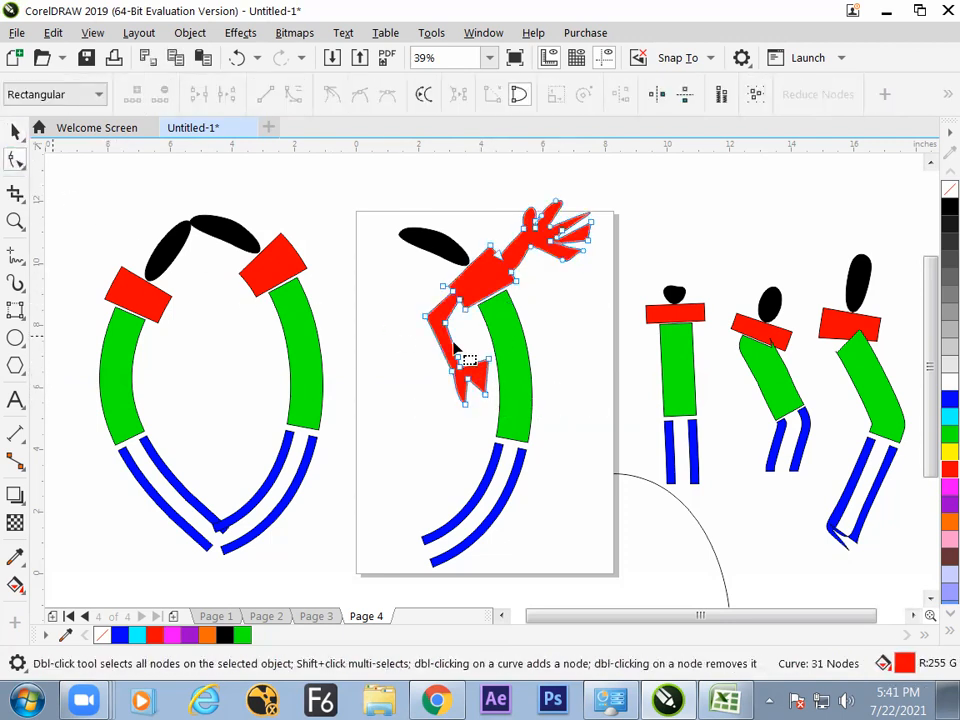
left_click_drag(439, 318, 461, 336)
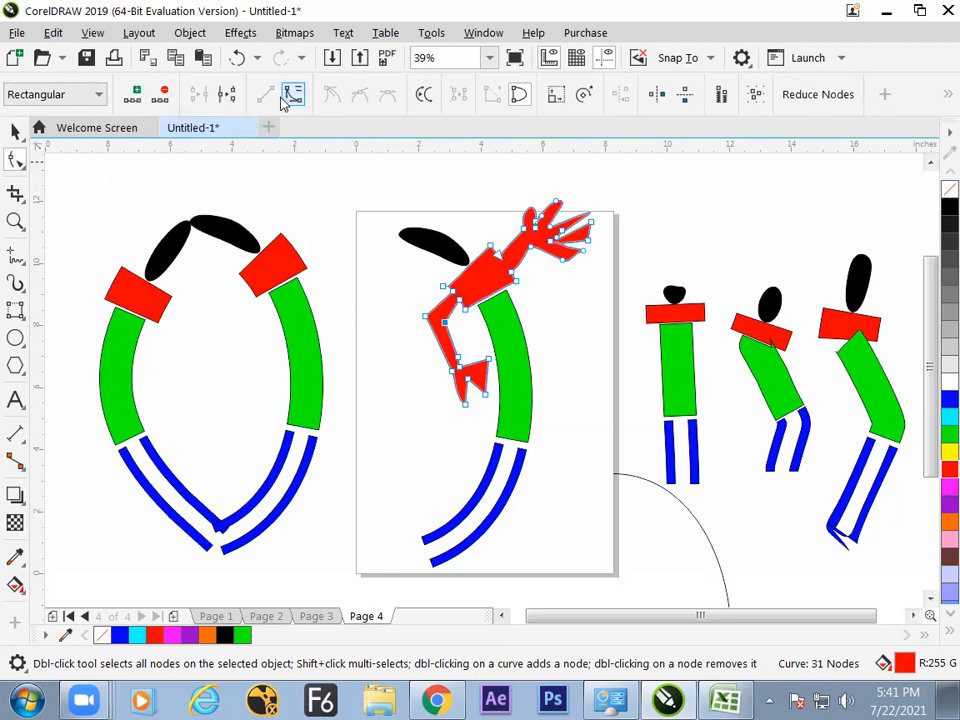
left_click(165, 100)
key("ctrl+z")
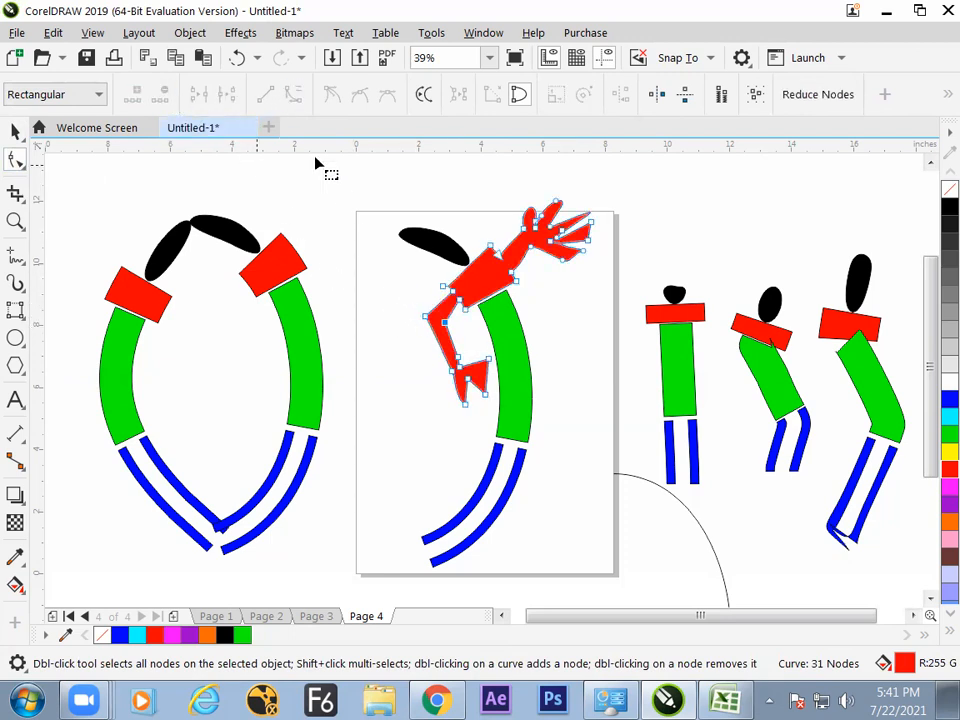
left_click(289, 98)
left_click_drag(445, 322, 440, 320)
left_click(423, 418)
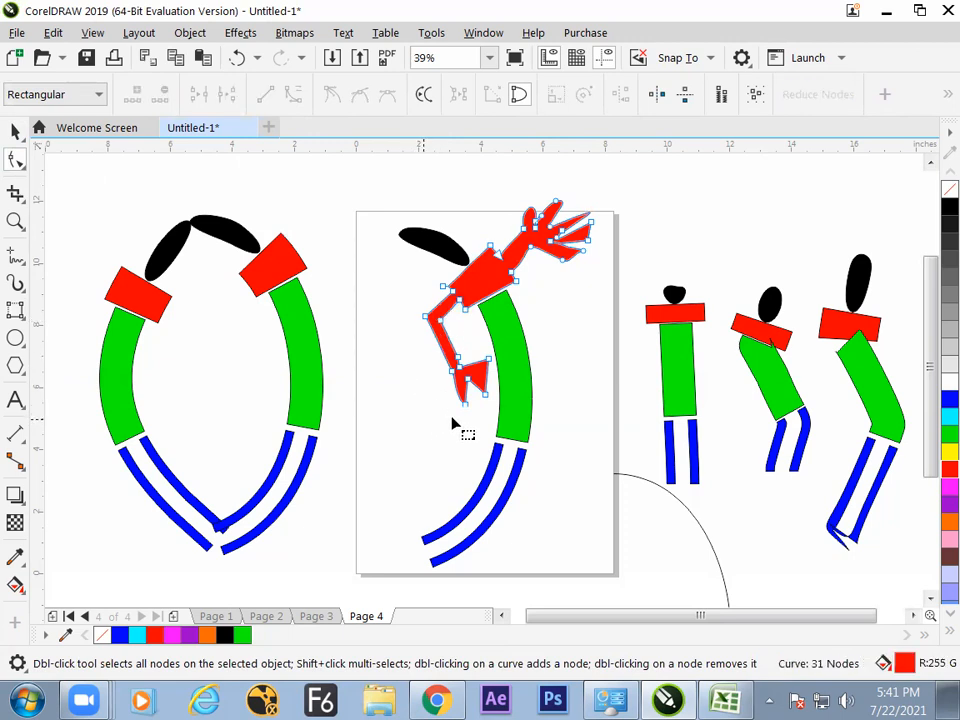
Draw an ellipse about 0.97 by 0.48 inch as a foot at the outer blue leg's end and weld it to the leg.
left_click(466, 561)
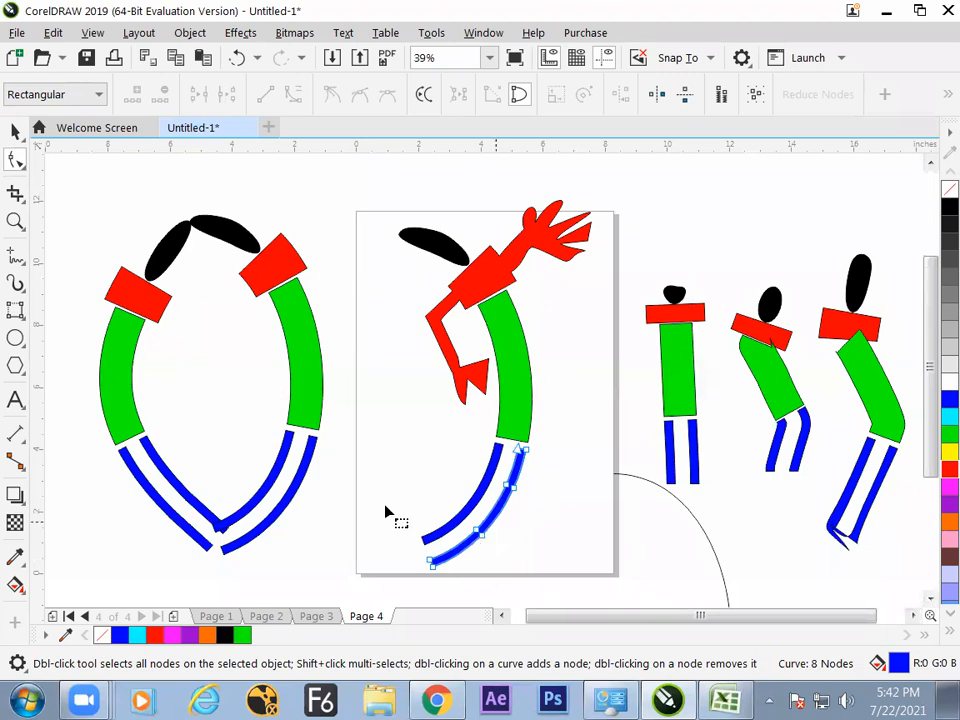
left_click(15, 338)
left_click_drag(438, 563, 459, 575)
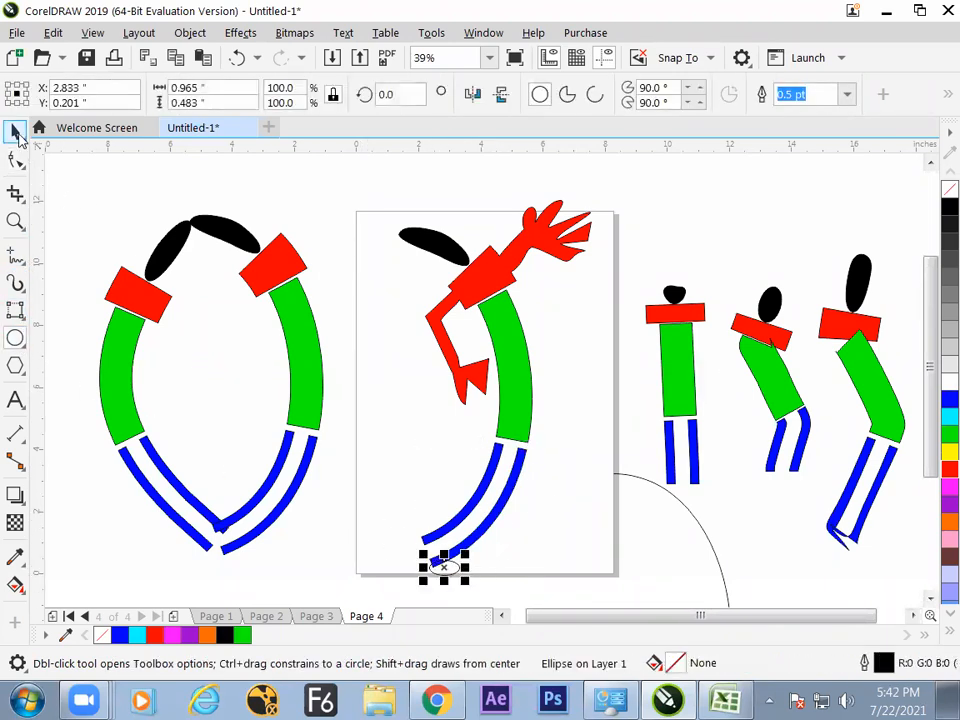
left_click(15, 133)
left_click(490, 520, "shift")
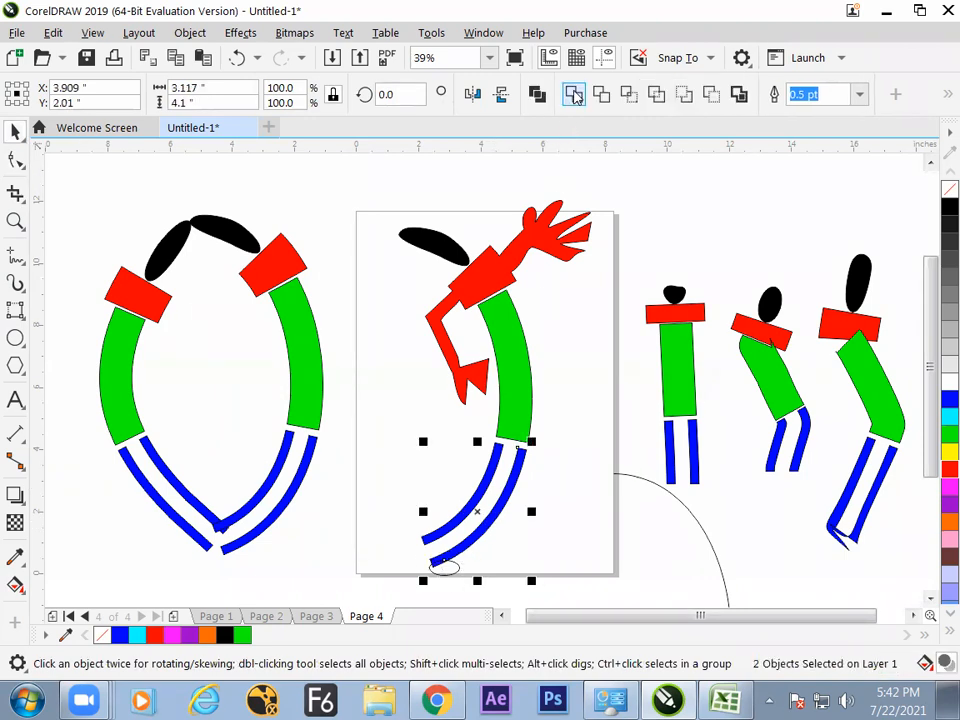
left_click(573, 95)
left_click(562, 531)
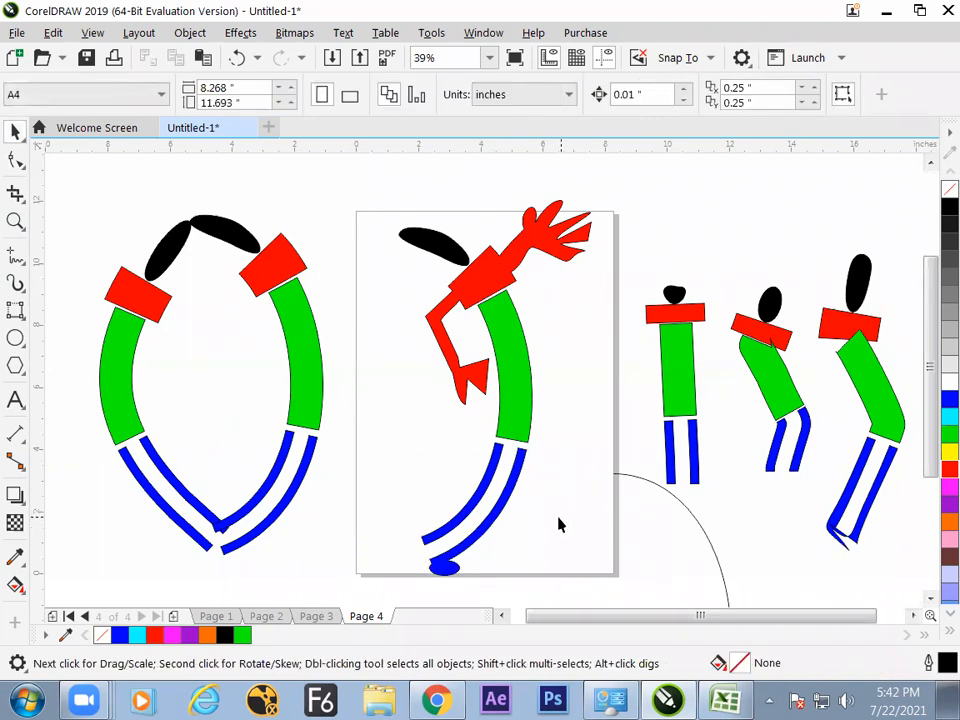
Delete the two heel corner nodes of the outer leg and pull its inner ankle node inward to smooth the foot.
key("z")
left_click_drag(394, 510, 484, 591)
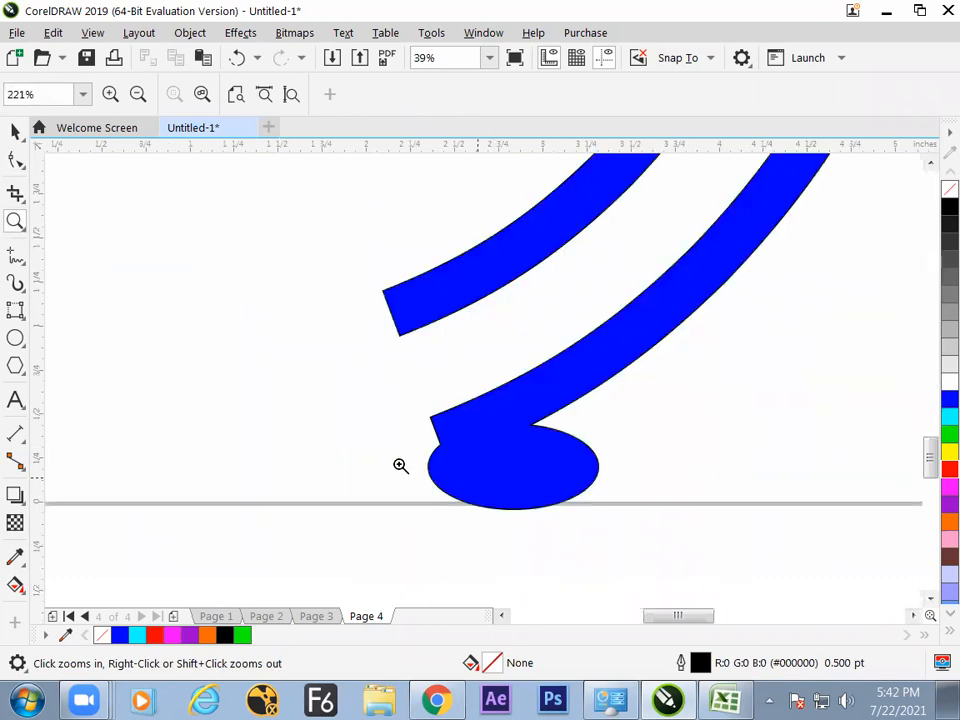
left_click(15, 160)
left_click(446, 455)
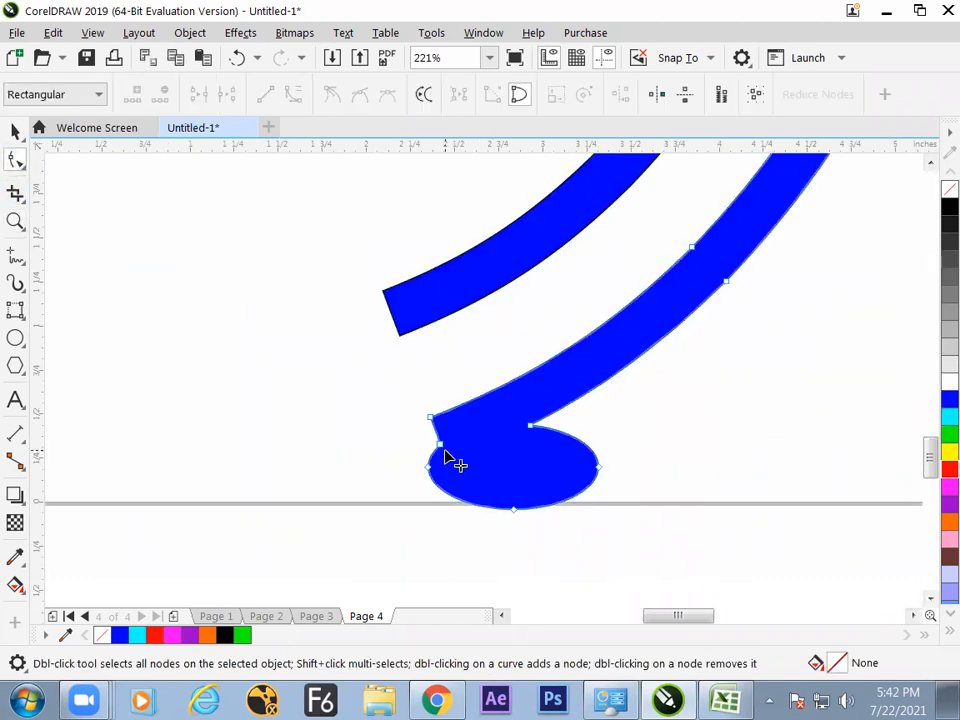
double_click(437, 441)
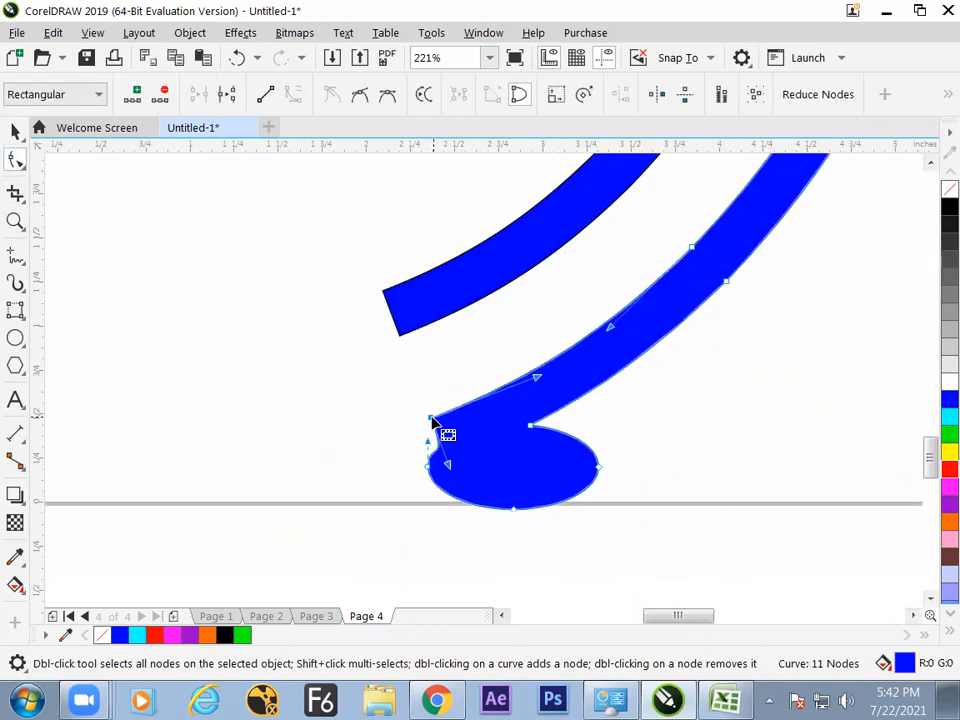
double_click(431, 418)
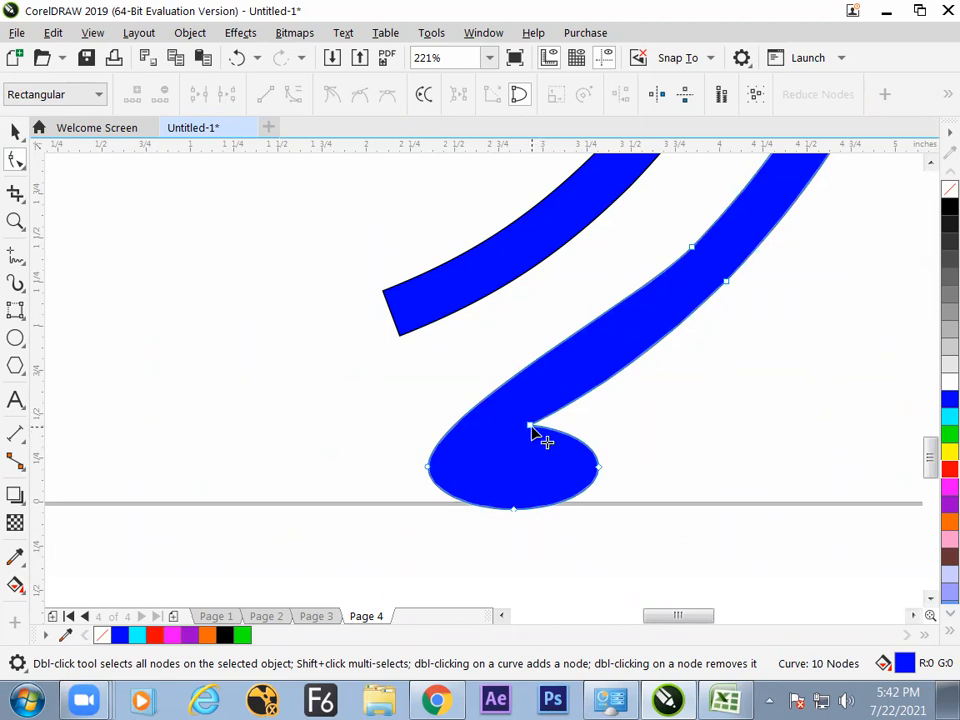
left_click_drag(530, 427, 515, 433)
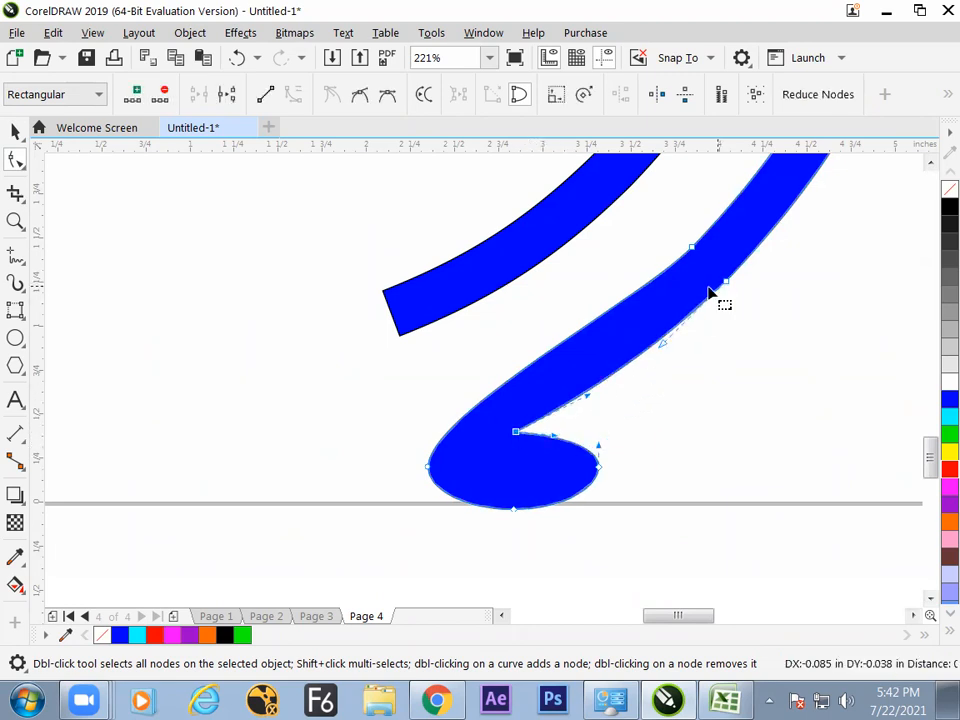
Draw a tilted 3-point ellipse about 0.38 by 0.49 inch as a foot at the inner leg's end and weld it on.
left_click(16, 338)
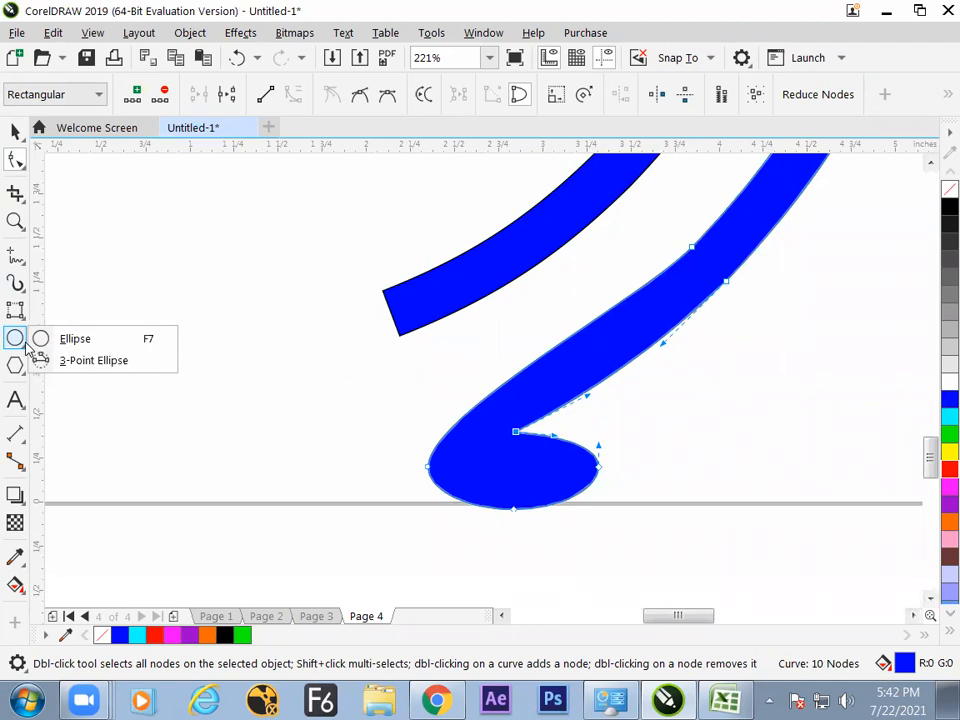
left_click(63, 360)
left_click_drag(390, 294, 447, 376)
left_click(421, 386)
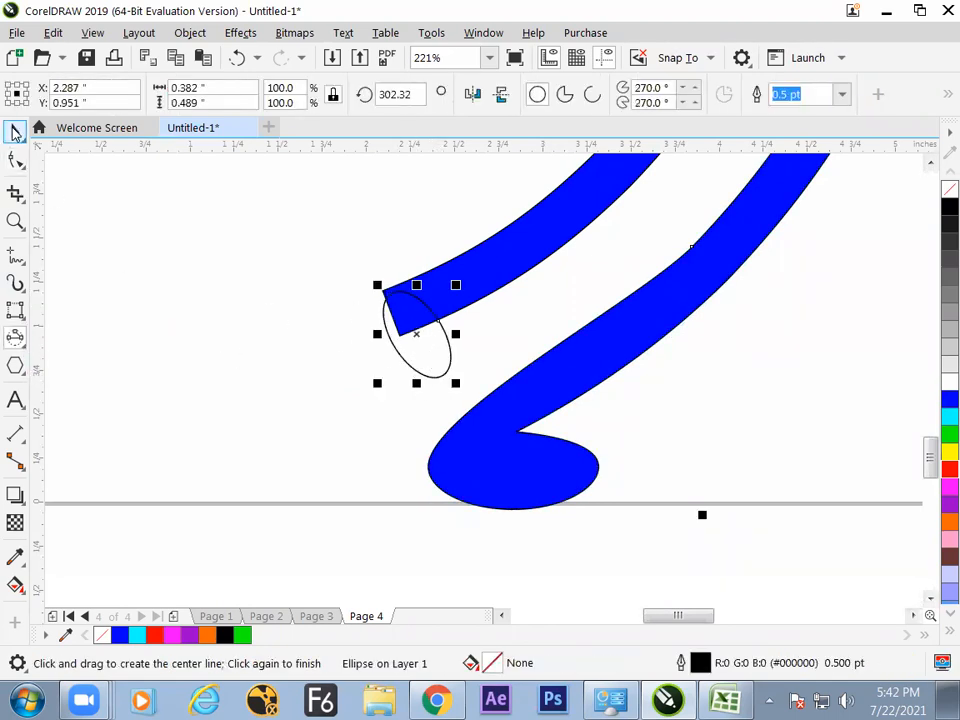
key("space")
left_click(522, 252, "shift")
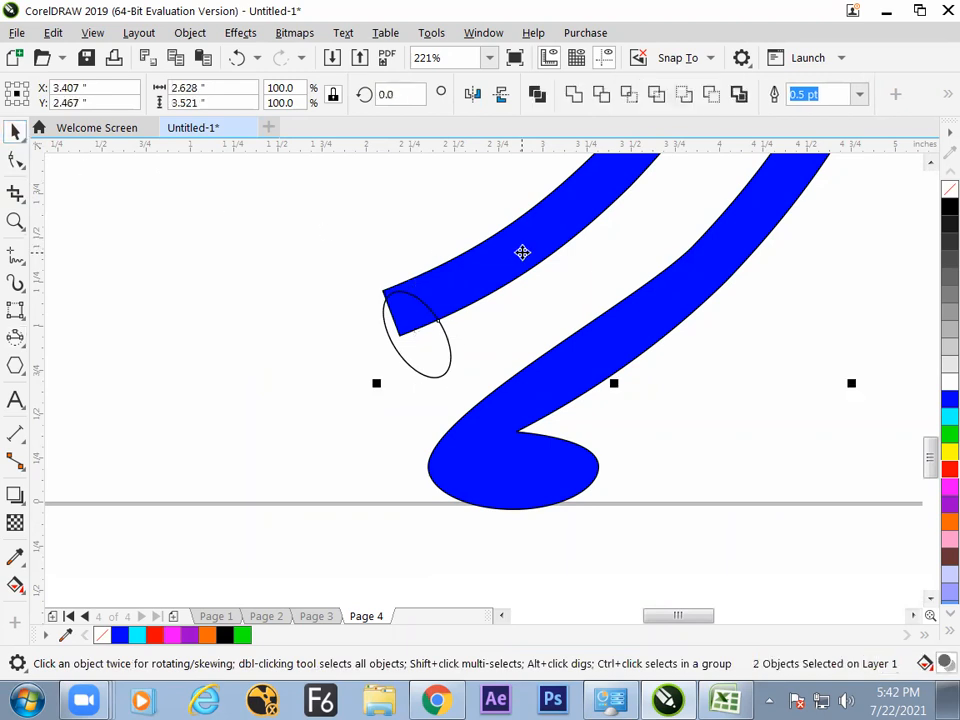
left_click(573, 94)
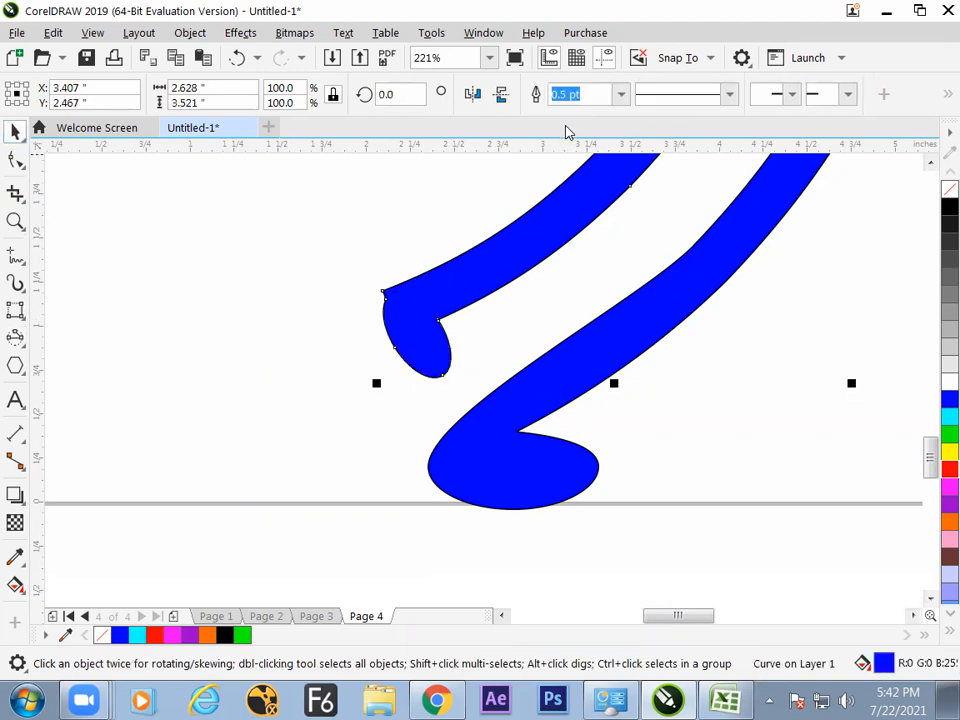
Delete the heel corner nodes of the inner leg and stretch its toe node outward to lengthen the foot.
left_click(15, 160)
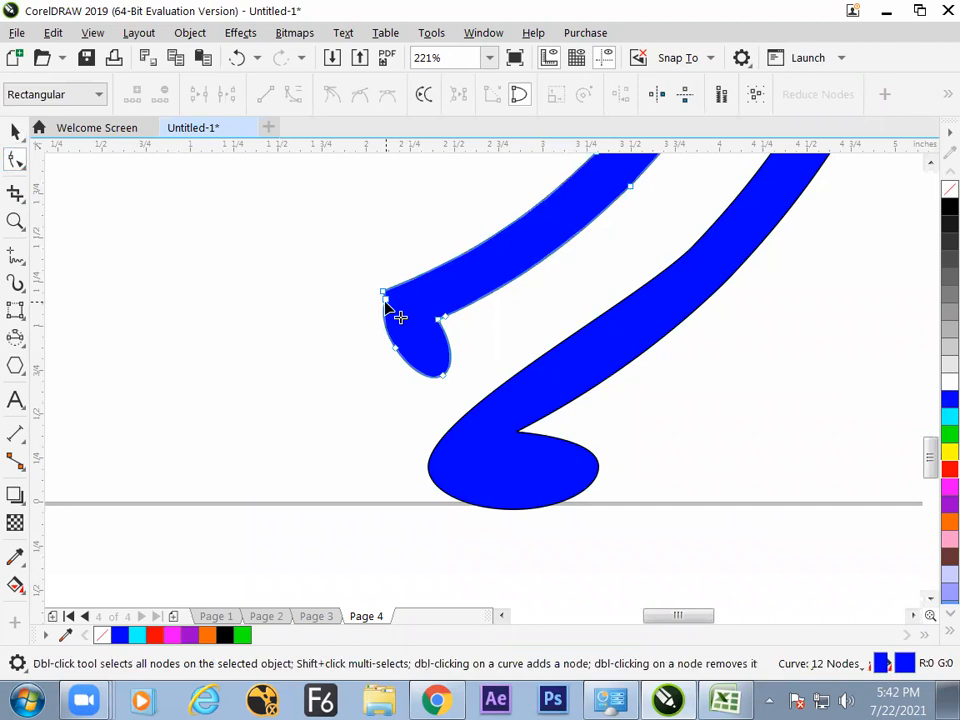
left_click(385, 294)
key("Delete")
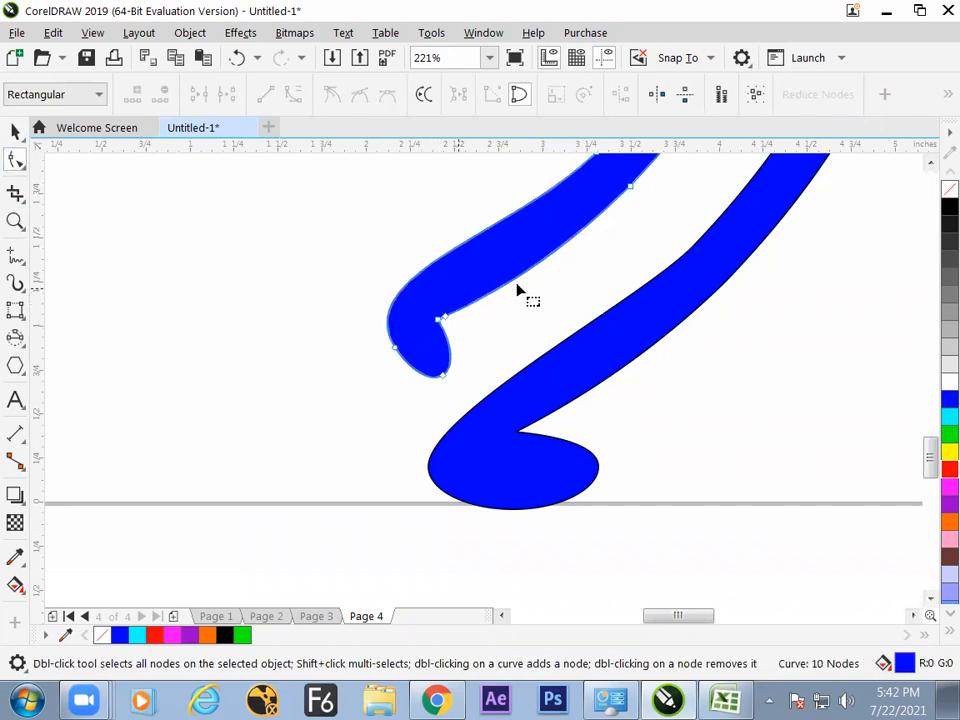
left_click_drag(442, 379, 472, 381)
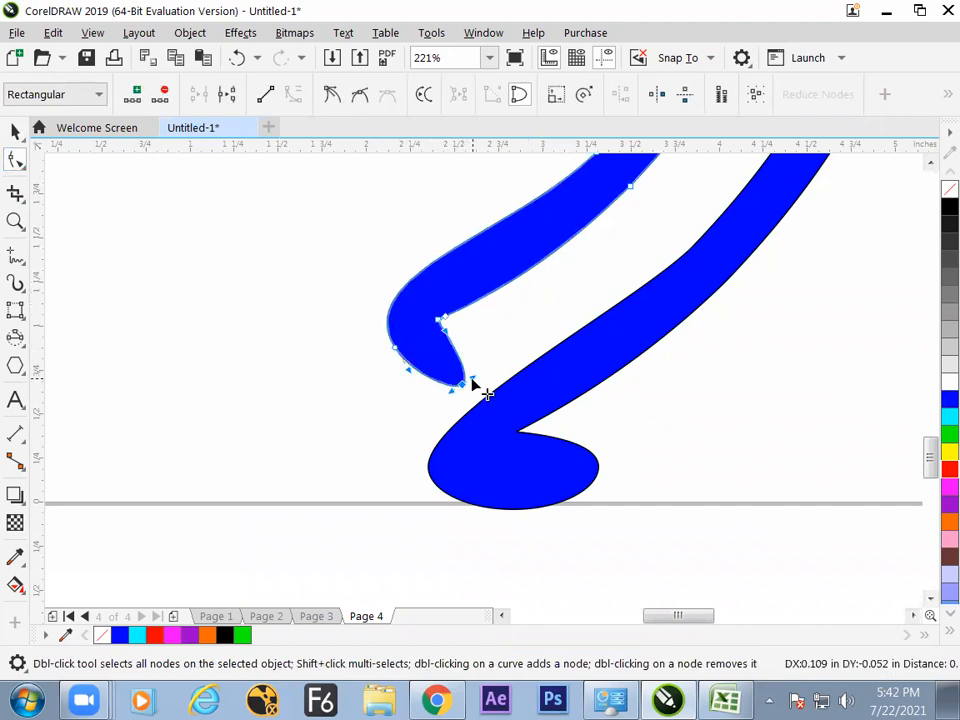
Add a node on the back edge of the inner leg's foot and pull it outward to form a pointed heel.
double_click(402, 356)
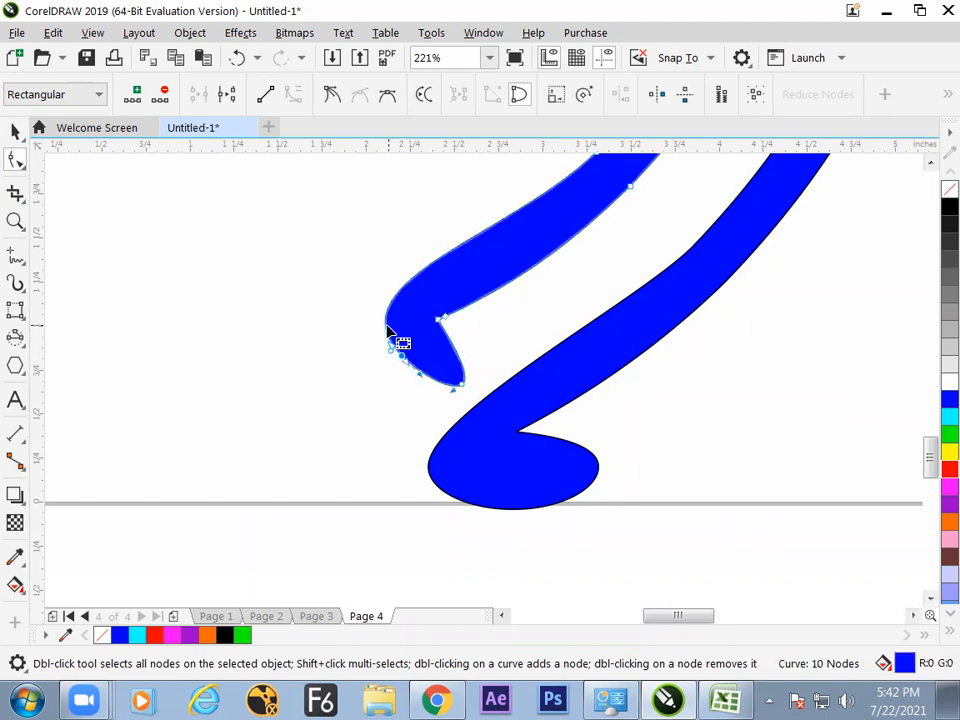
double_click(392, 335)
left_click_drag(392, 337, 370, 337)
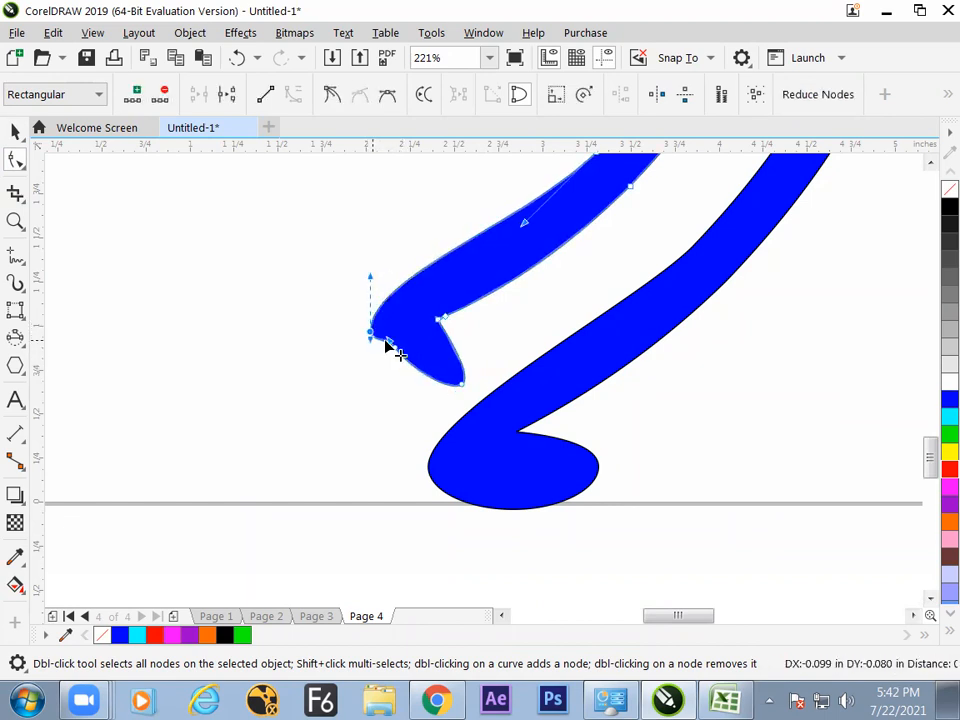
Reshape the underside of the outer leg's foot by adjusting its bottom edge inward, and deselect the leg.
left_click(483, 510)
left_click_drag(479, 506, 531, 491)
mouse_move(929, 456)
left_mouse_down()
mouse_move(930, 403)
mouse_move(930, 440)
left_mouse_up()
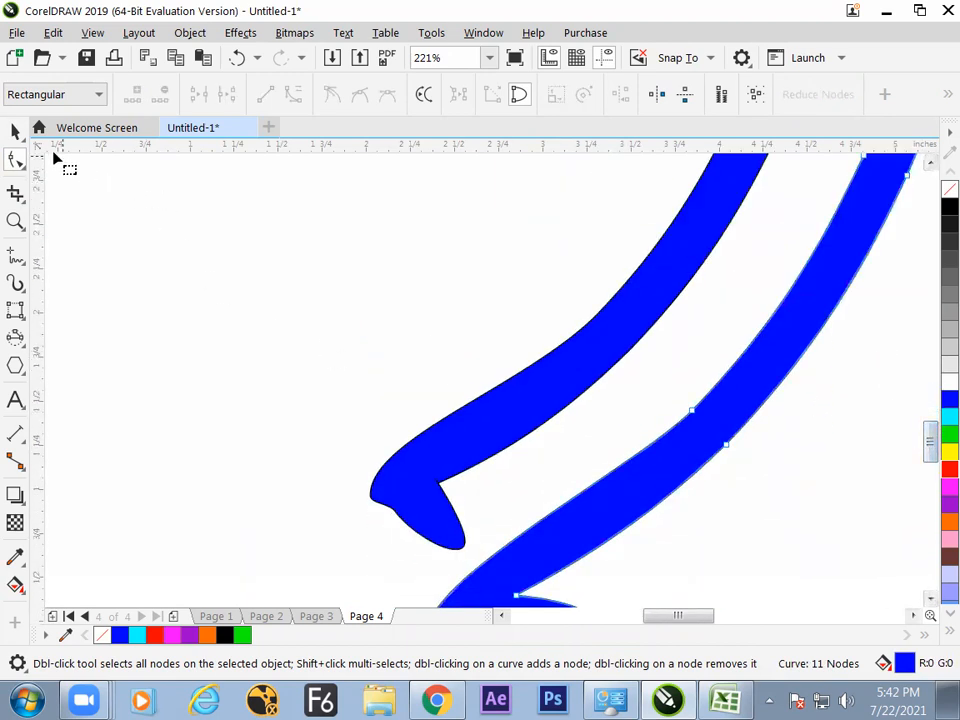
key("space")
key("F4")
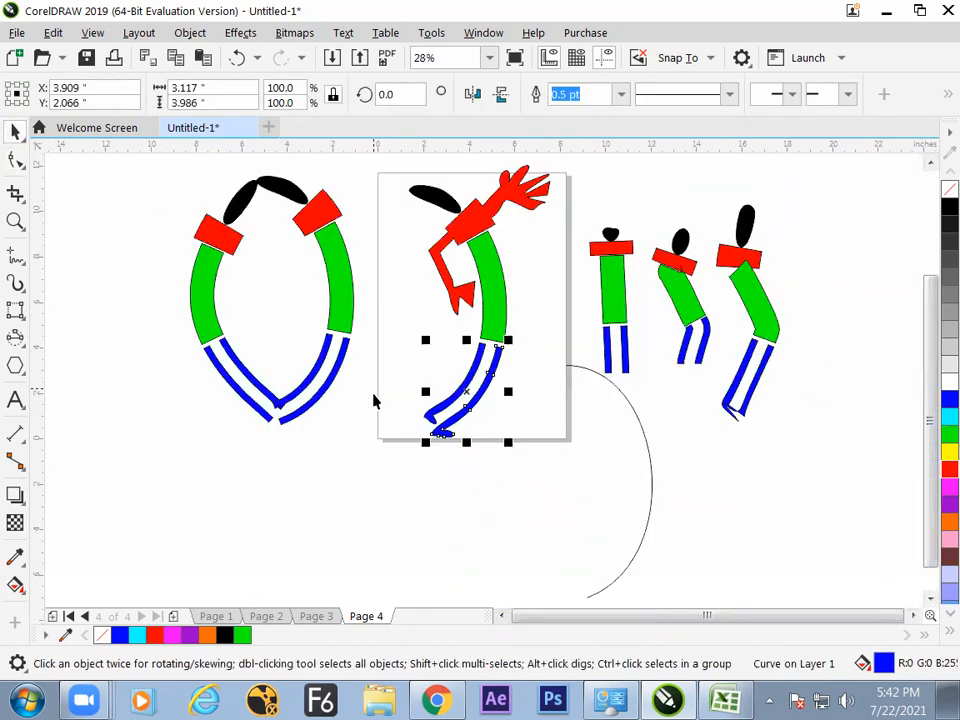
left_click(374, 401)
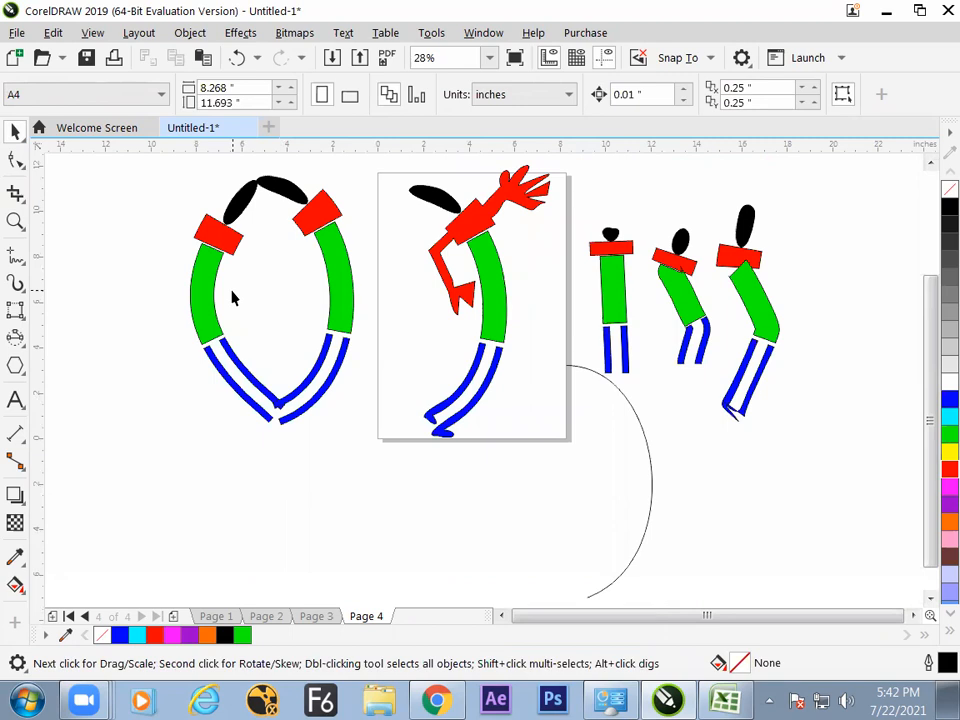
Delete the node between the red torso's shoulder and the raised arm, and nudge the lower hand's corner node upward.
double_click(483, 218)
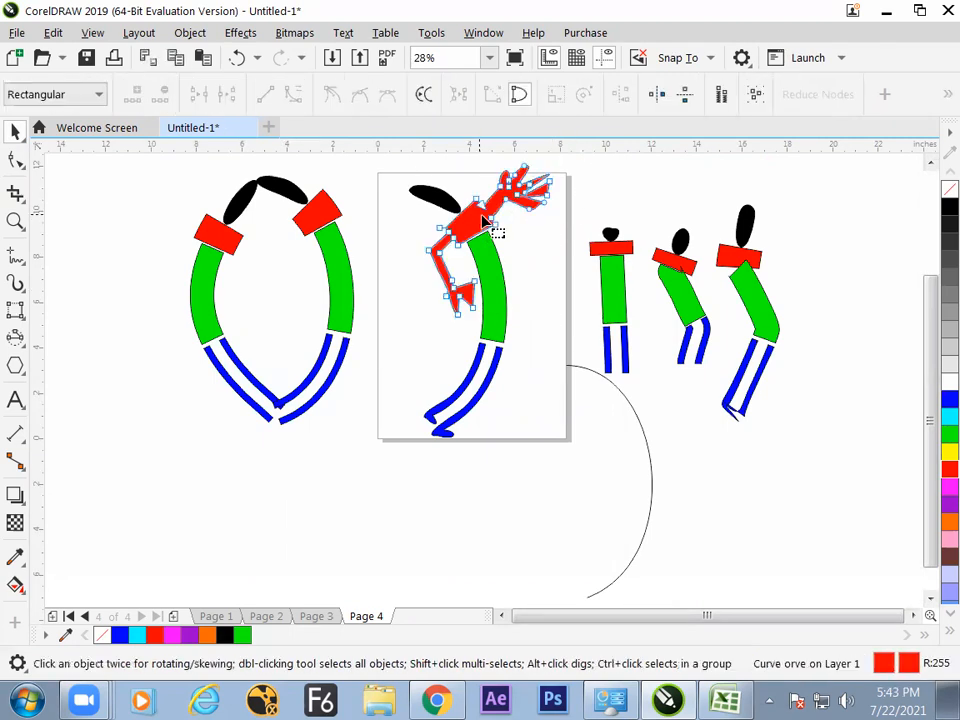
double_click(455, 237)
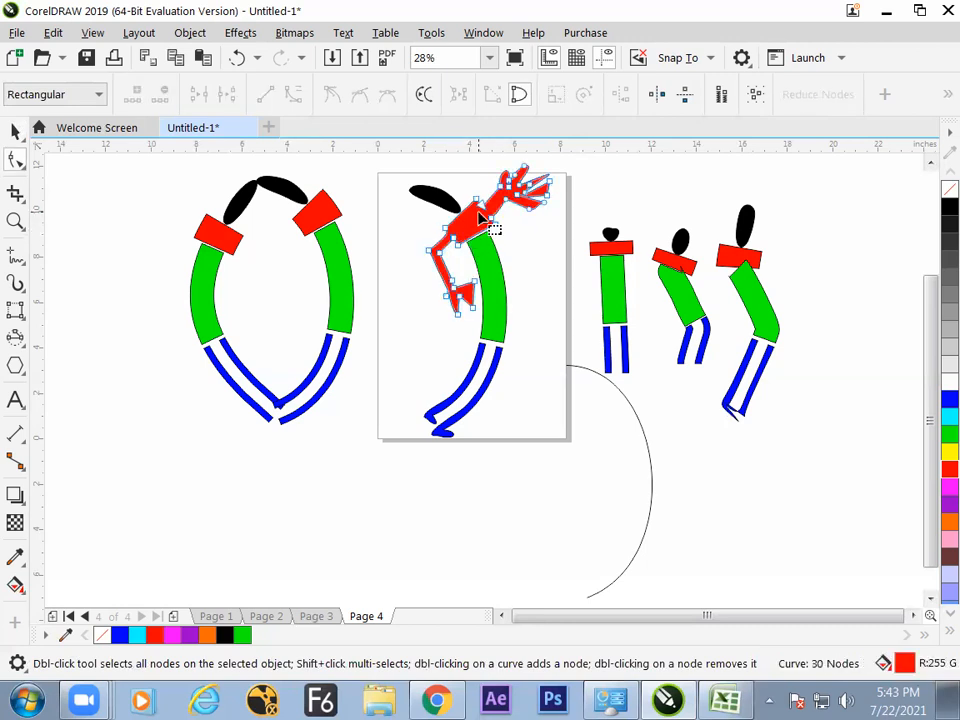
double_click(488, 208)
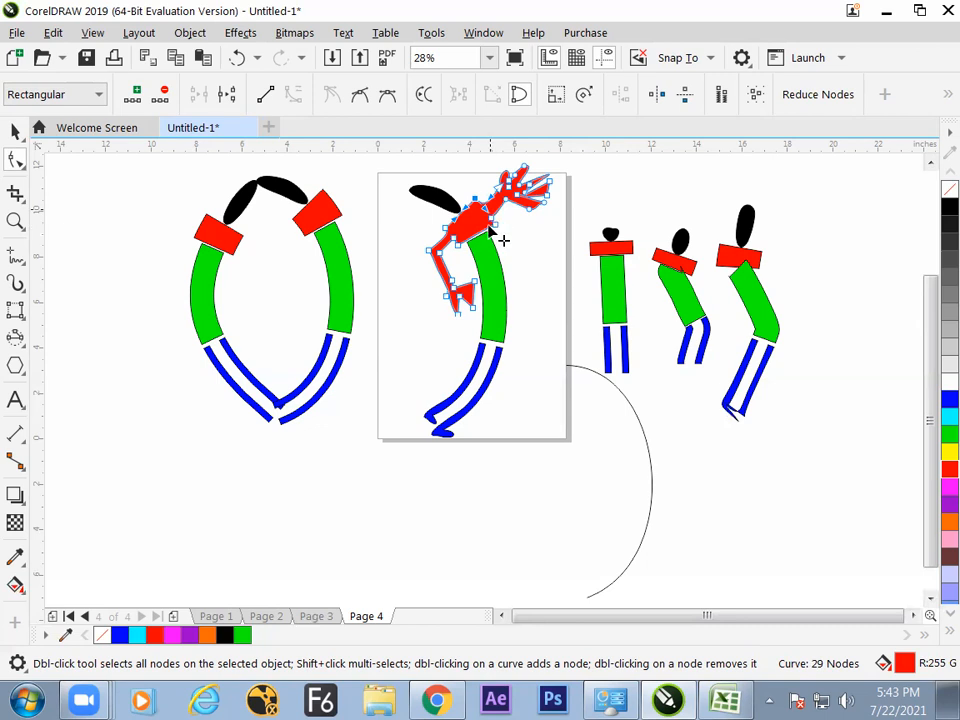
left_click(474, 310)
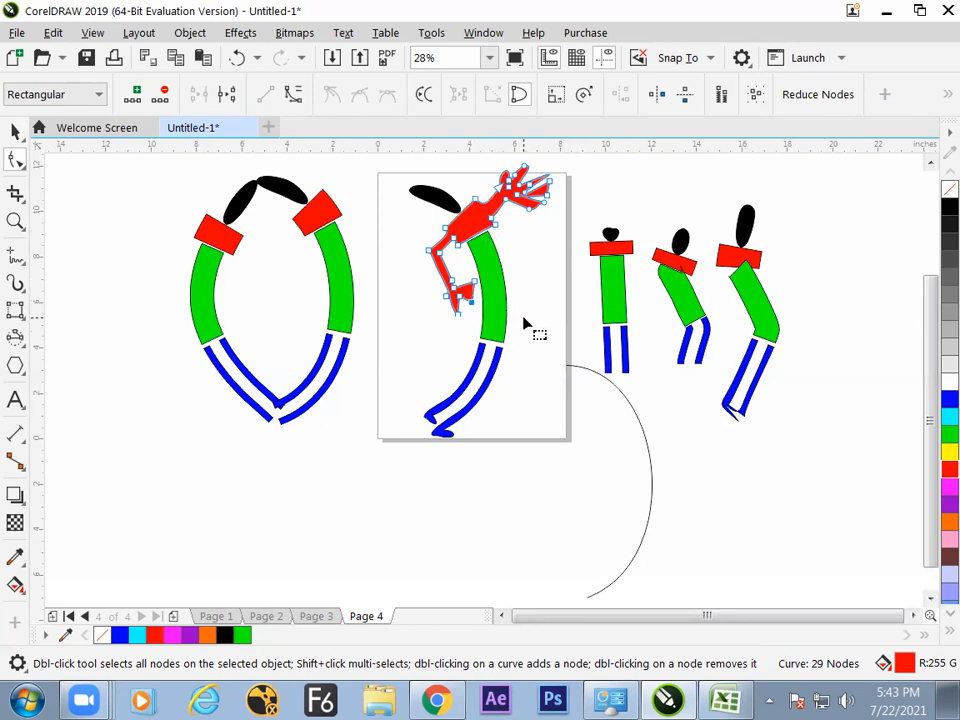
Draw an unfilled ellipse about 4.99 by 5.32 inch as a palm in the empty area below the leftmost figure.
left_click(17, 341)
left_click(82, 337)
left_click_drag(84, 432, 205, 558)
Draw three tilted 3-point ellipses overlapping the palm's upper edge as fingers, the first two about 3.7 to 3.8 inch high.
left_click(18, 342)
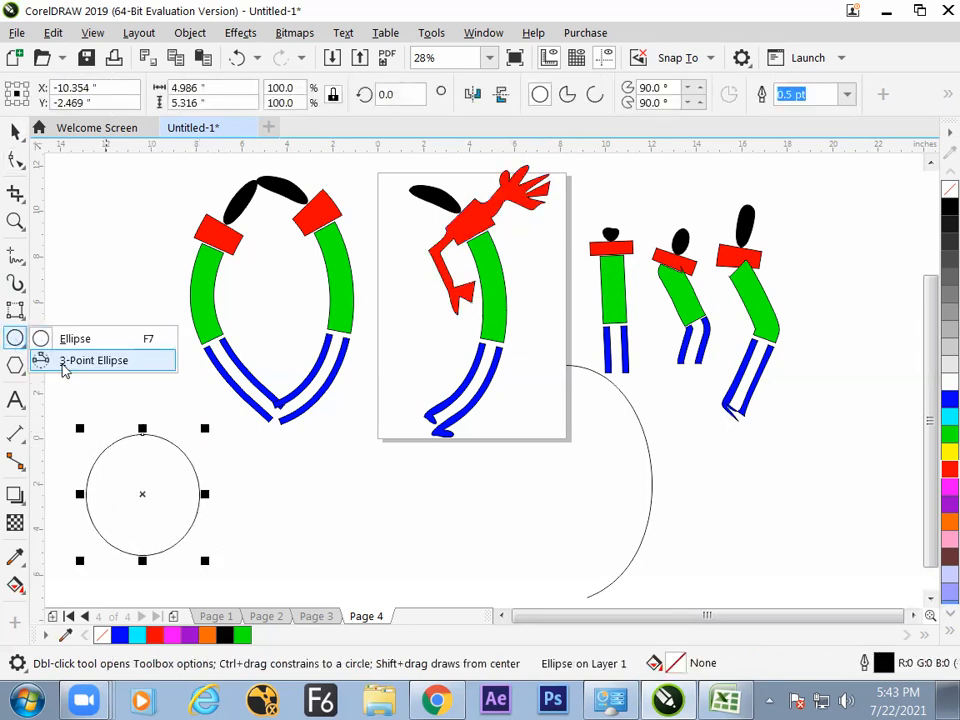
left_click(66, 364)
left_click_drag(180, 498, 208, 432)
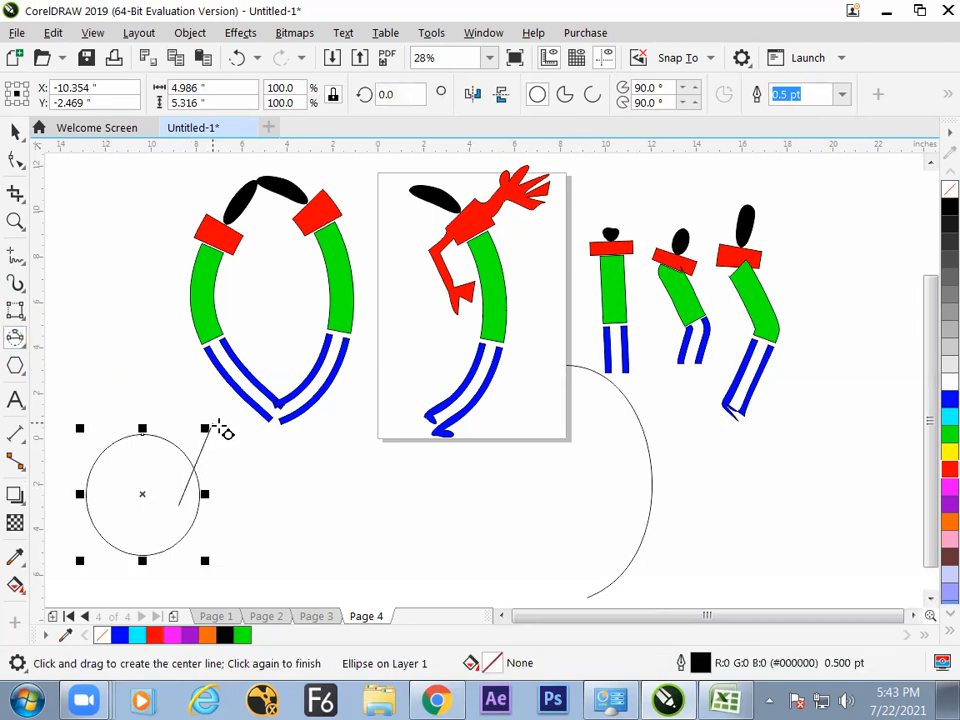
left_click(235, 445)
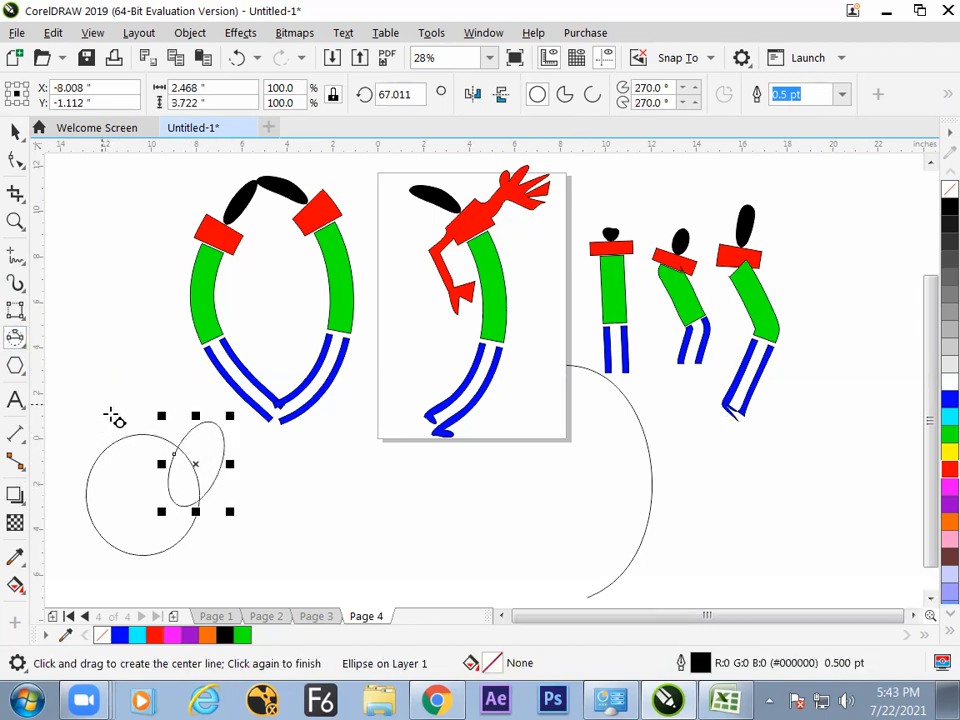
left_click_drag(140, 483, 131, 397)
left_click(111, 421)
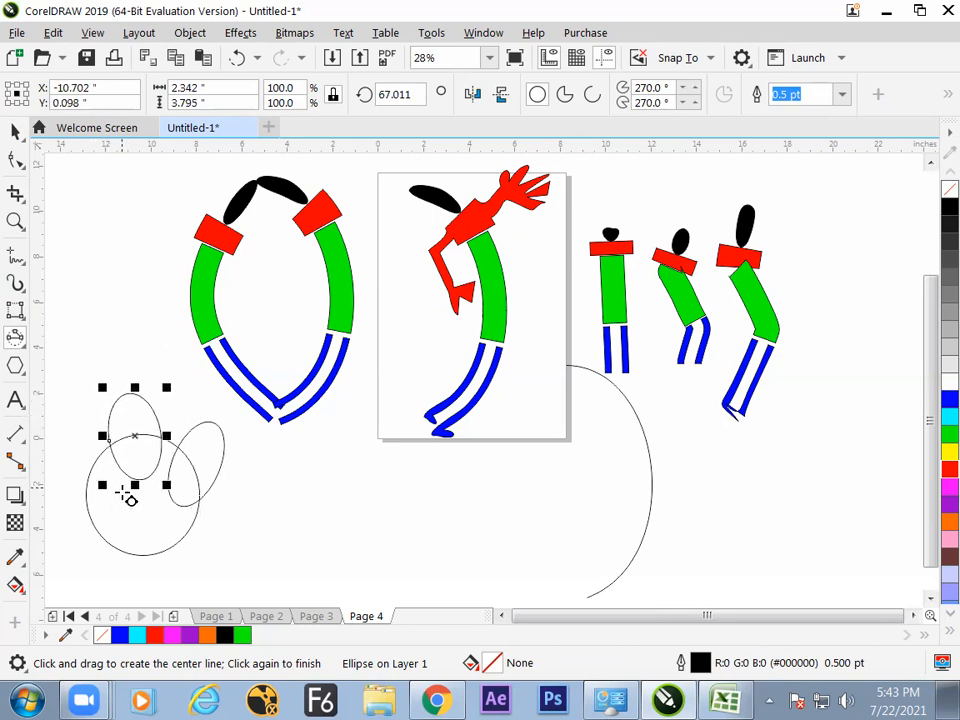
left_click_drag(82, 461, 76, 451)
left_click(91, 435)
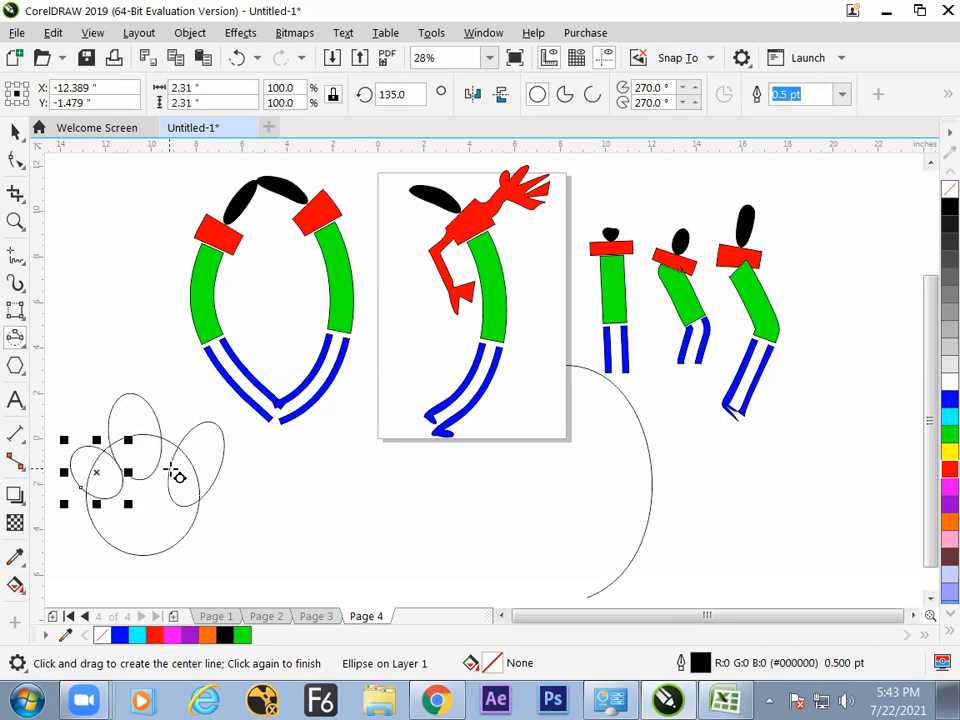
left_click_drag(168, 480, 182, 425)
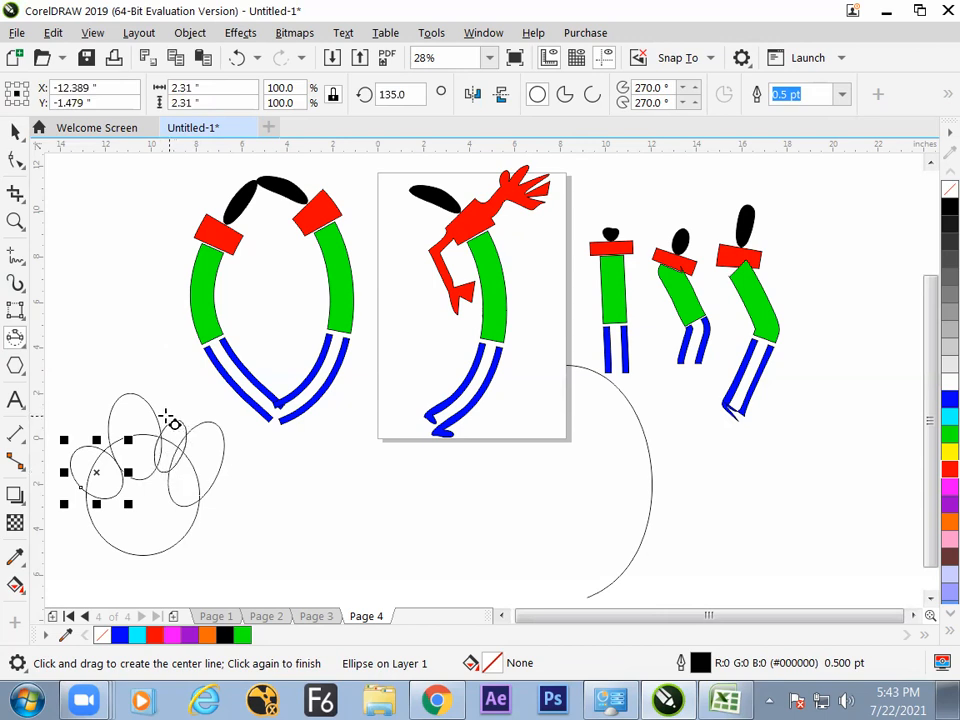
left_click(205, 478)
key("Escape")
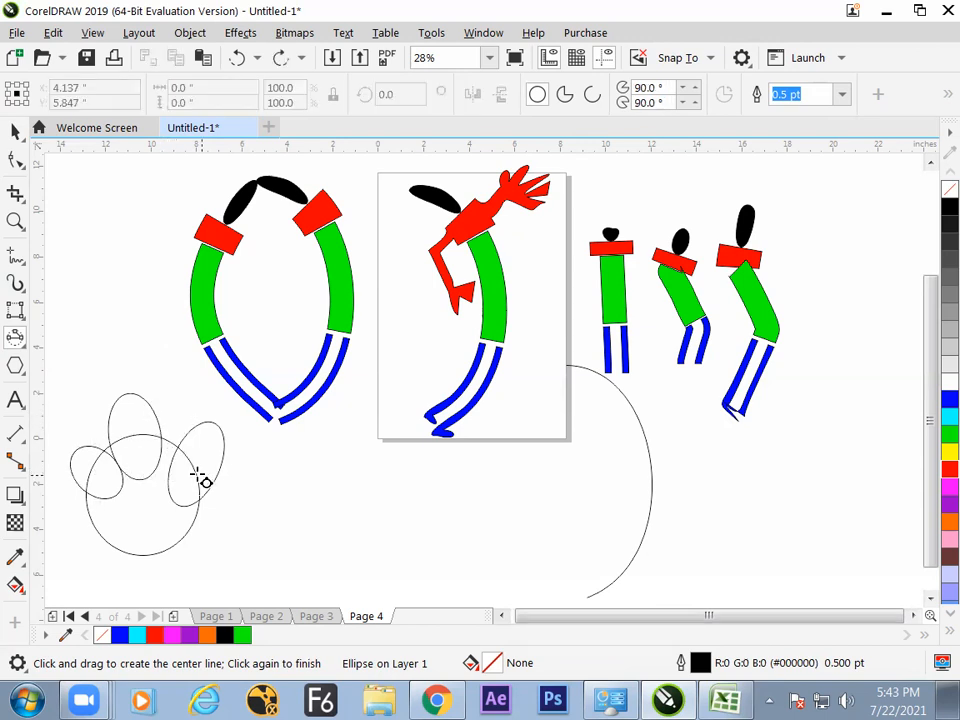
Weld the palm and the three finger ellipses into one hand outline and move it slightly upward.
left_click(15, 131)
left_click_drag(56, 370, 223, 566)
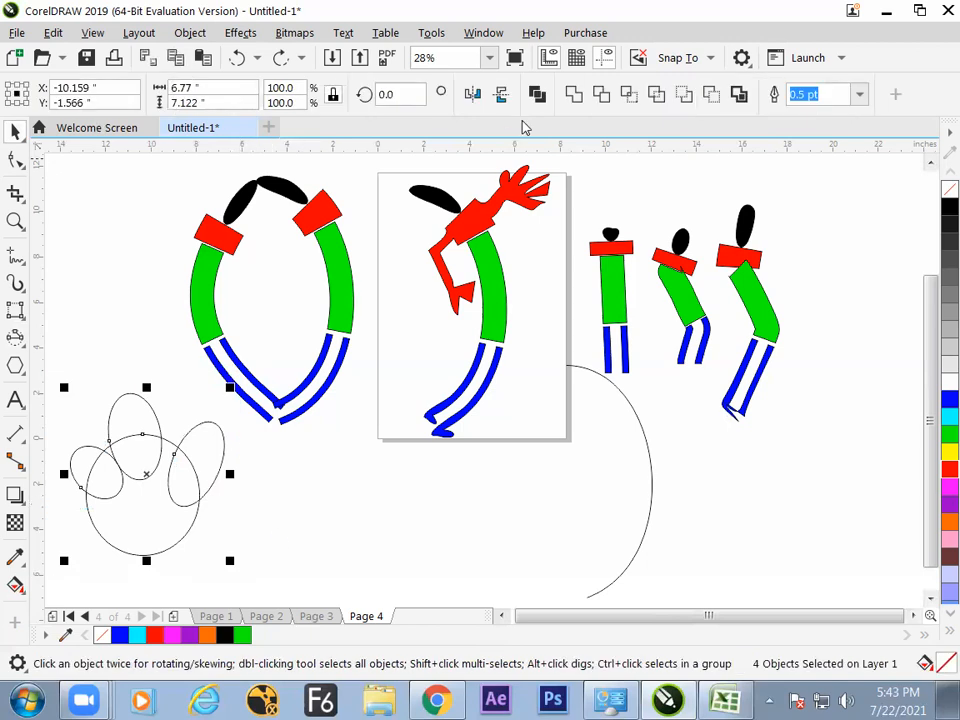
left_click(573, 93)
left_click(257, 521)
left_click(193, 503)
left_click(193, 503)
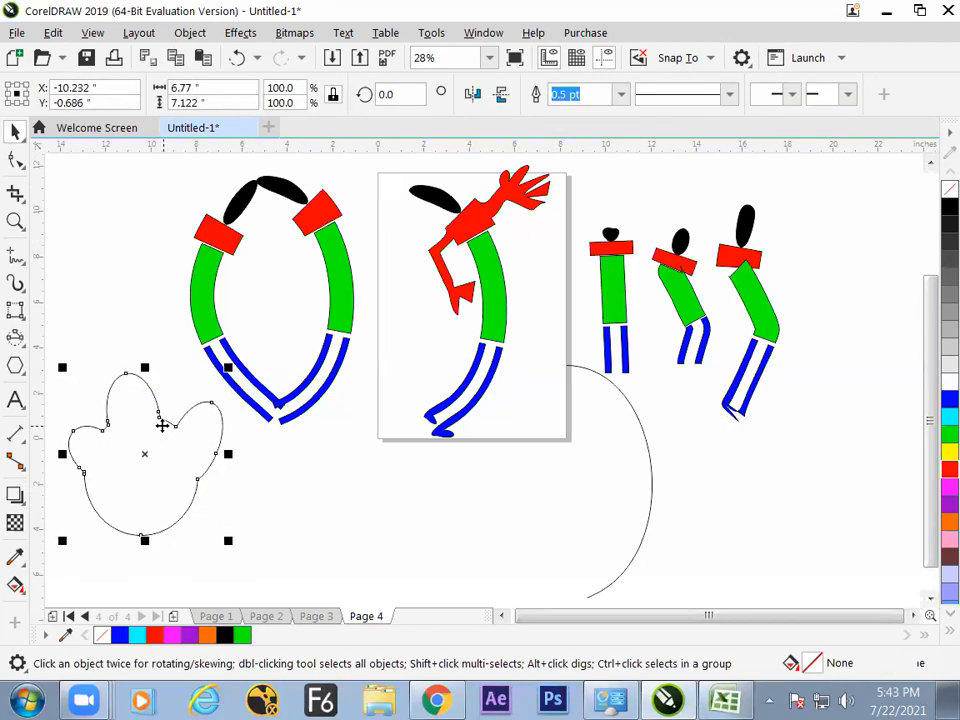
Delete the extra nodes in the gap between the hand's middle and right fingers to smooth the valley.
left_click(15, 160)
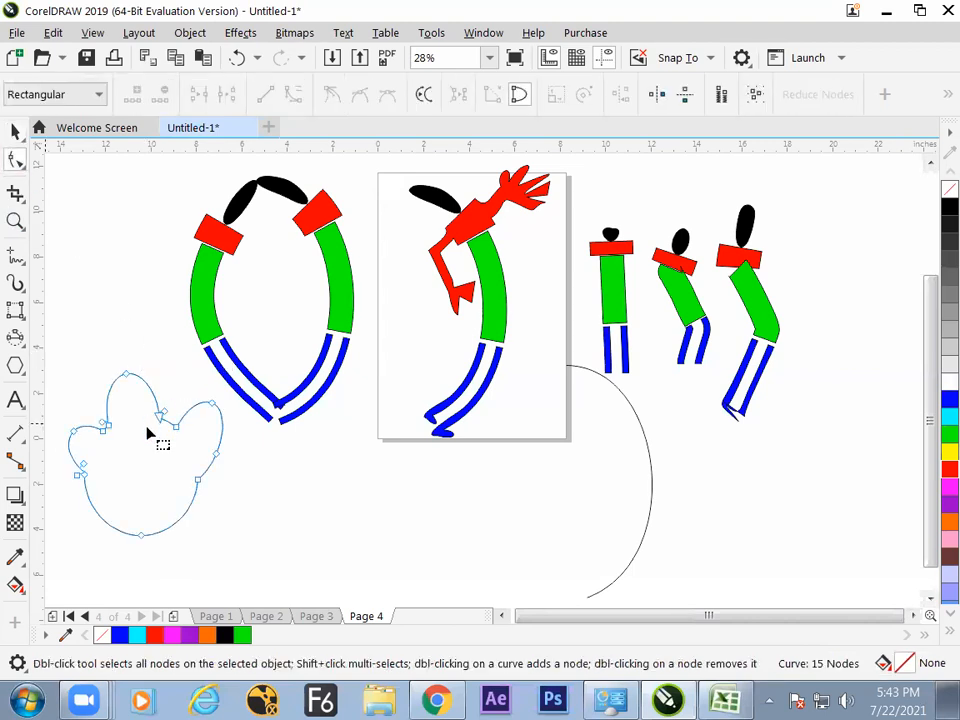
left_click(160, 413)
left_click(164, 94)
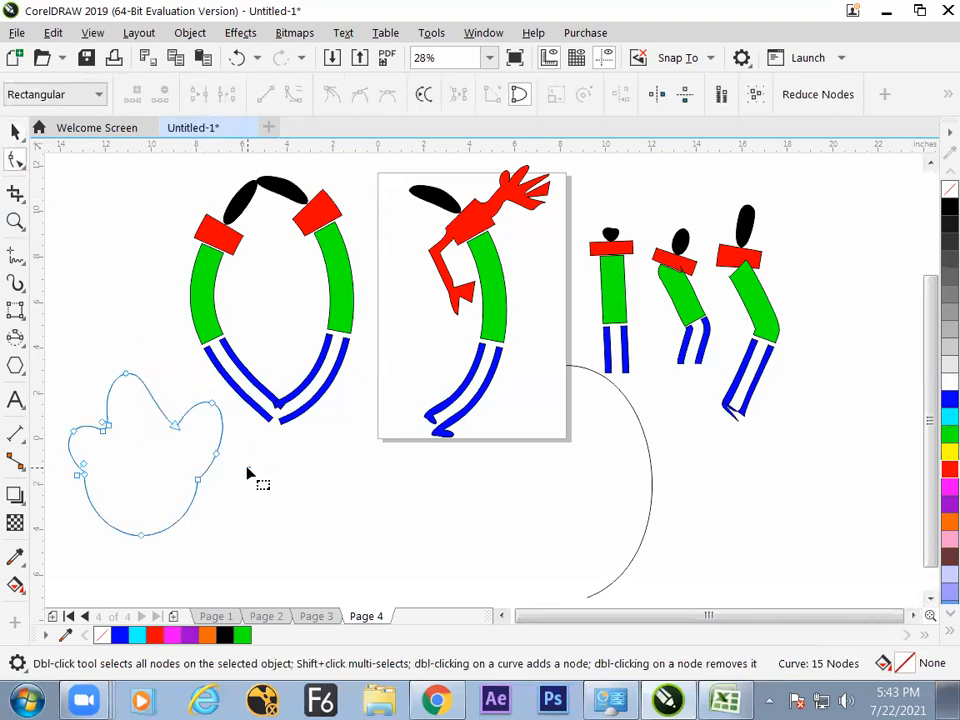
left_click_drag(127, 453, 92, 412)
left_click(164, 94)
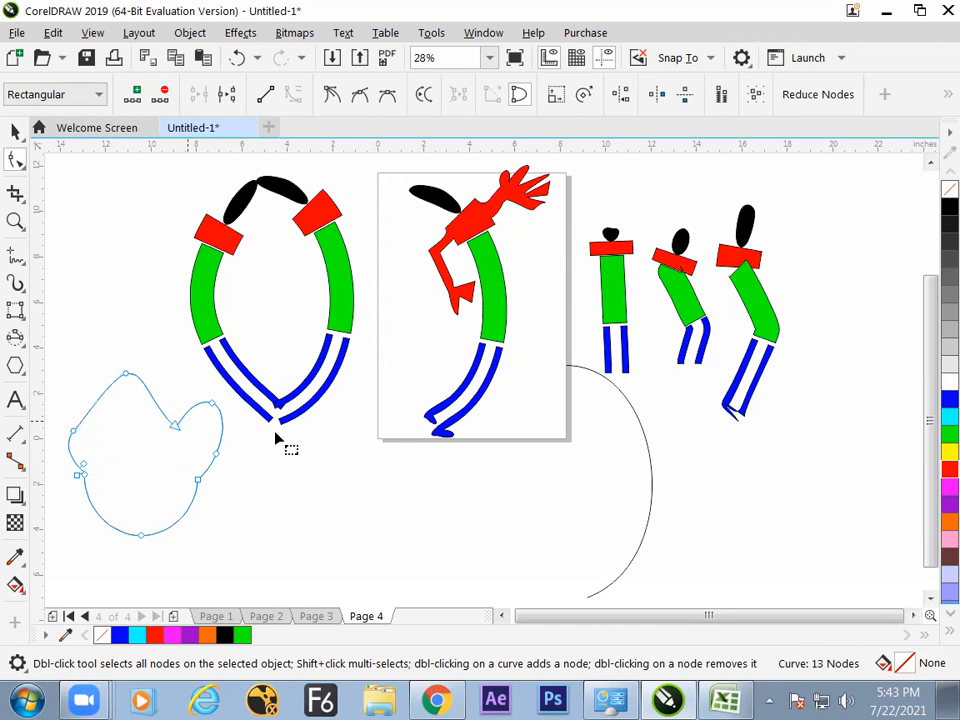
key("ctrl+z")
left_click(257, 475)
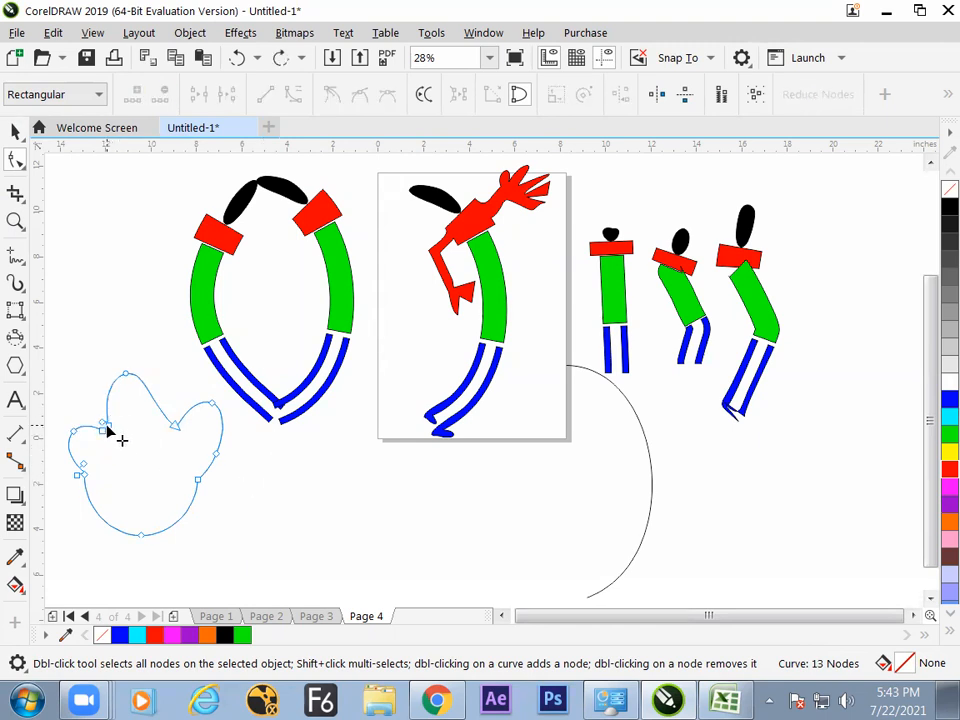
Deepen the gap between the left and middle fingers and delete the notch nodes where the left finger joins the palm.
left_click_drag(104, 429, 108, 439)
left_click(80, 475)
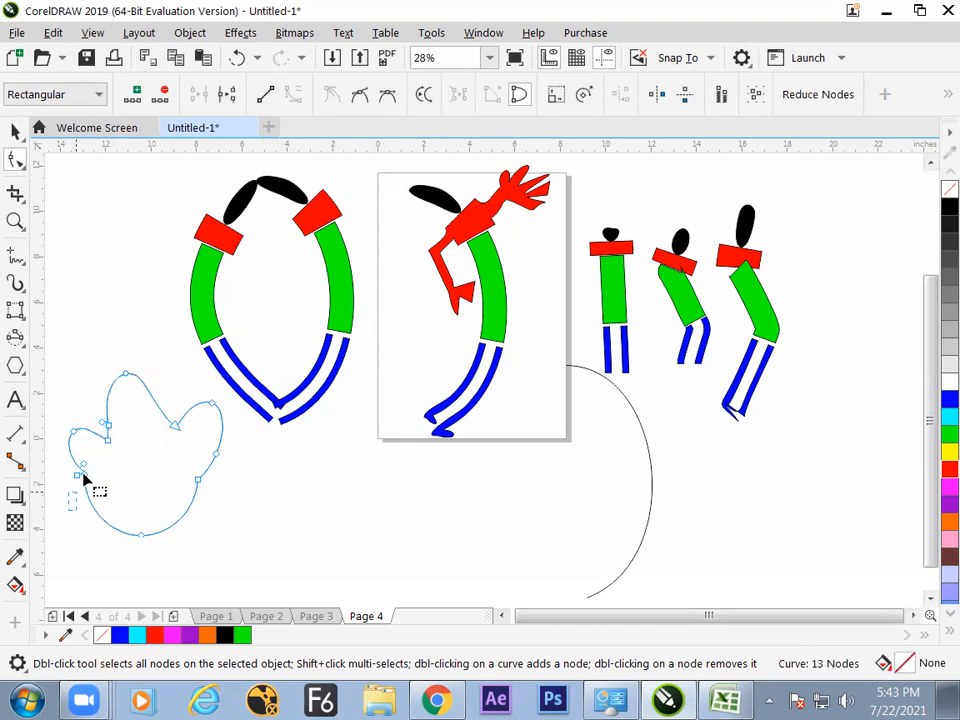
left_click(165, 95)
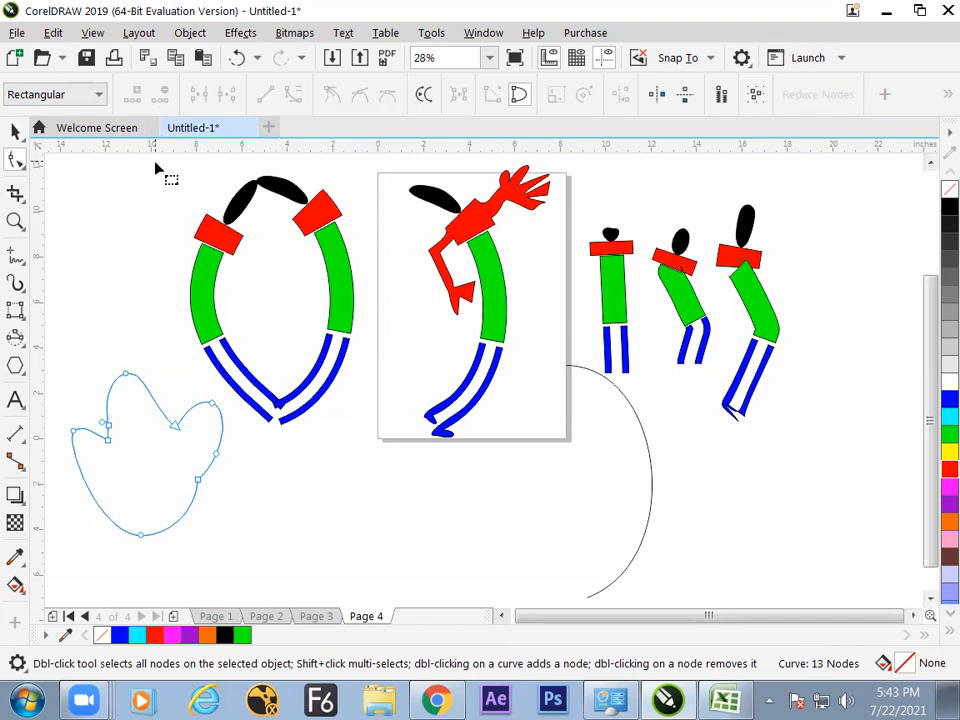
Draw an ellipse about 3.37 by 5.57 inch overlapping the palm's lower edge as a forearm and weld it to the hand.
left_click(20, 321)
left_click(20, 340)
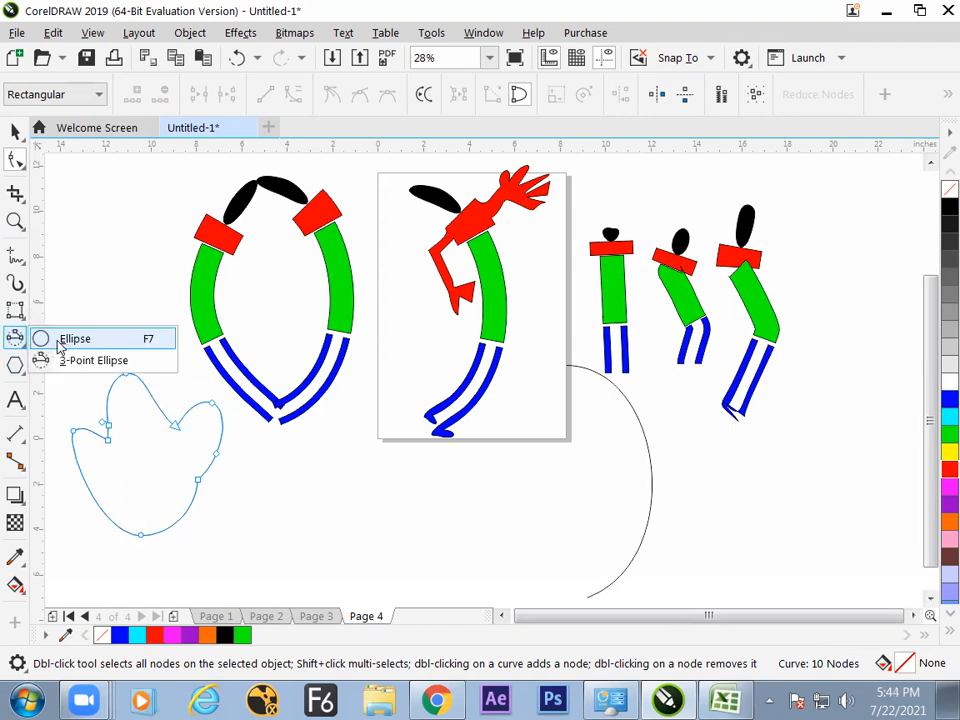
left_click(60, 341)
left_click_drag(115, 479, 197, 578)
key("space")
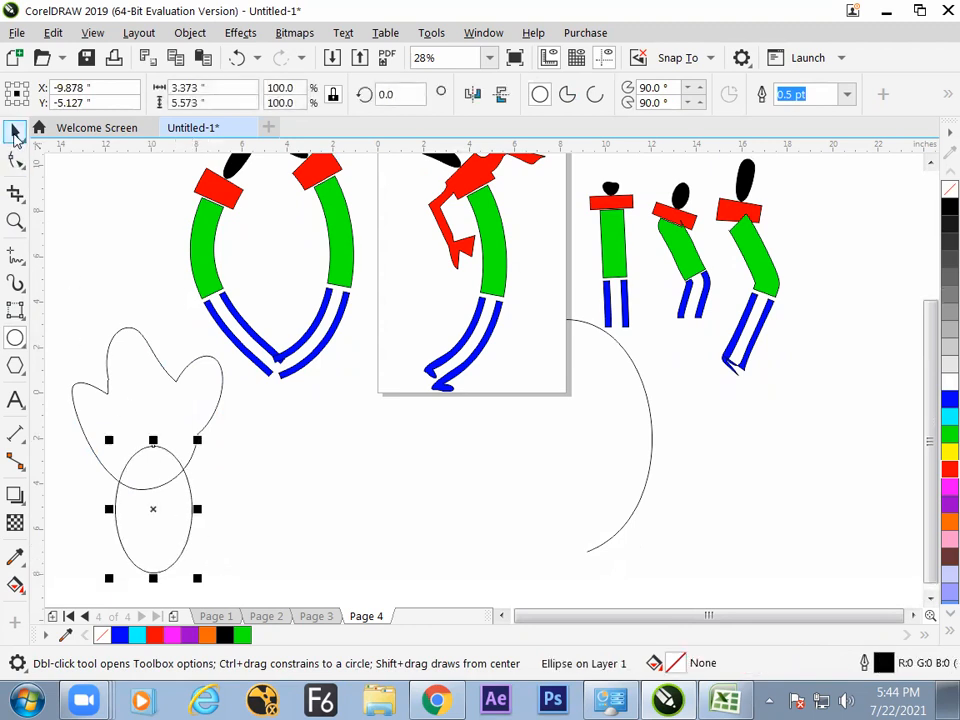
left_click(193, 416, "shift")
left_click(574, 94)
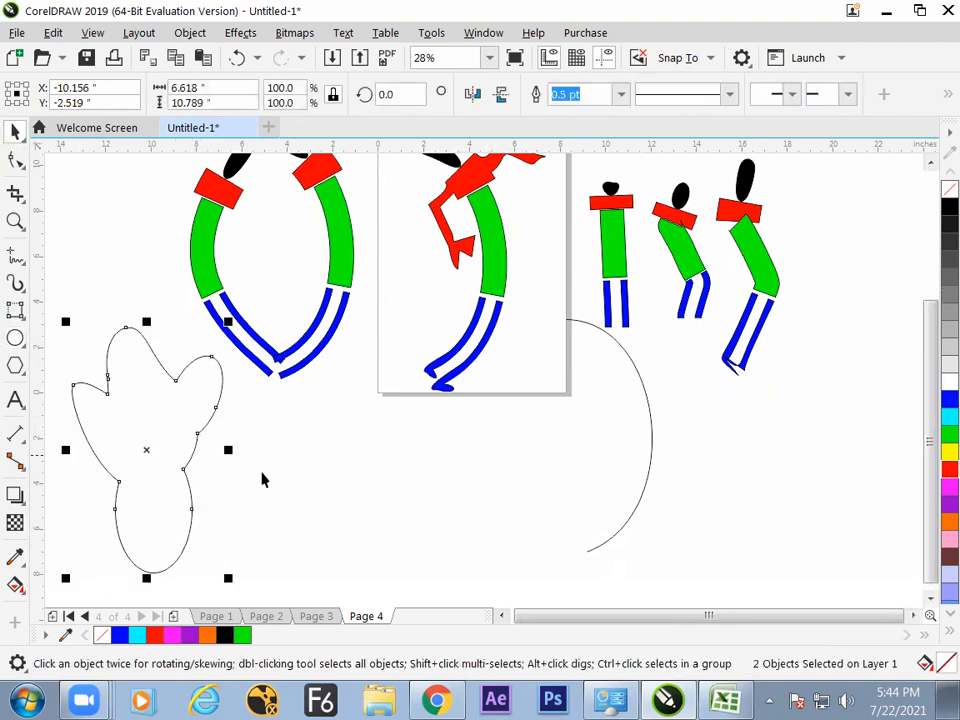
Scale the welded hand and forearm outline proportionally to about 63.1% and reposition it below the leftmost figure.
left_click(262, 474)
mouse_move(191, 489)
left_mouse_down()
mouse_move(174, 489)
mouse_move(191, 496)
left_mouse_up()
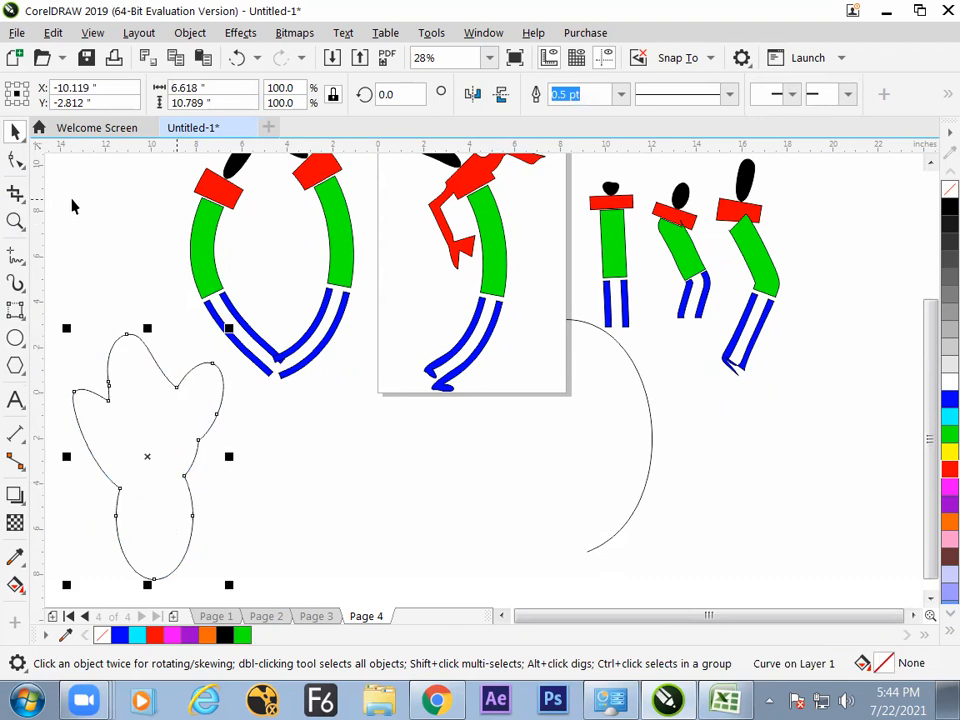
left_click_drag(144, 398, 139, 417)
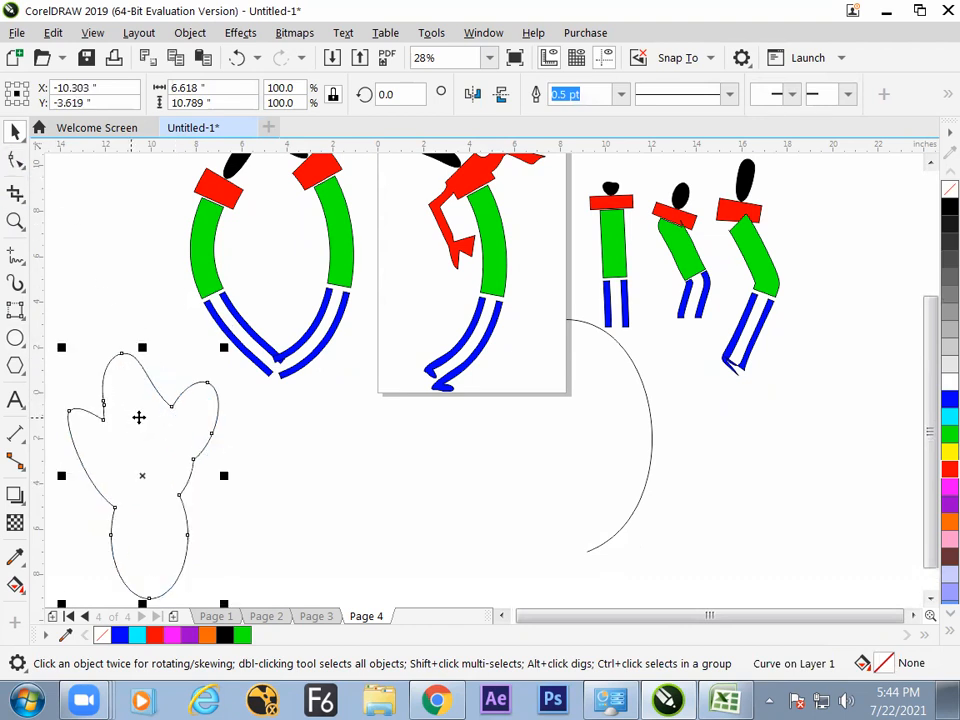
left_click_drag(223, 351, 195, 410)
left_click(195, 411)
left_click(201, 422)
left_click(216, 395)
left_click_drag(223, 349, 196, 392)
left_click_drag(175, 447, 160, 395)
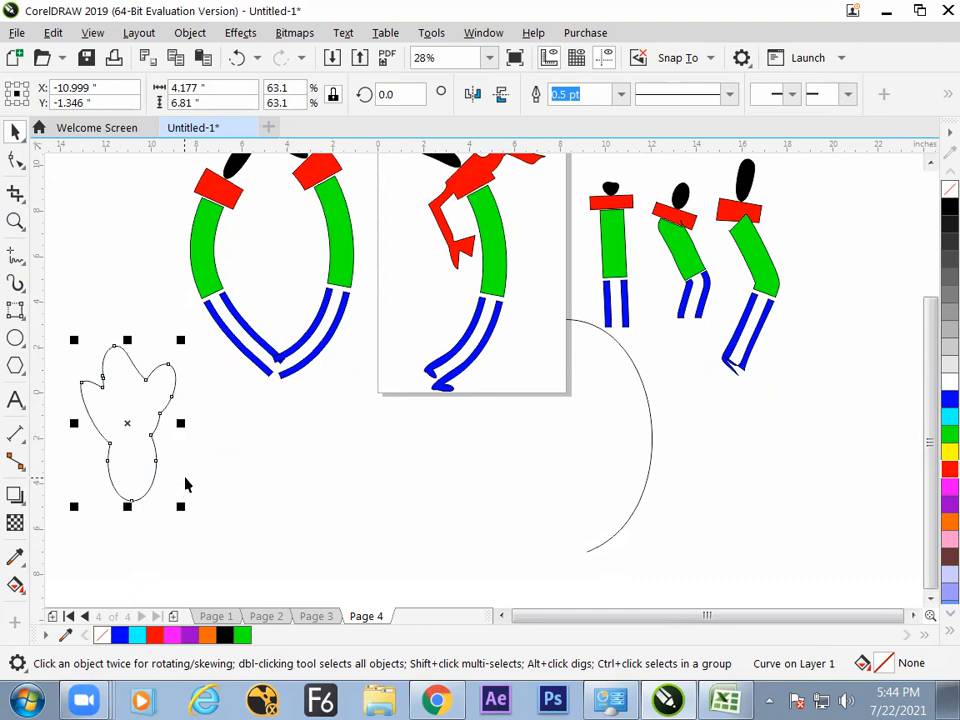
Draw a nearly horizontal 3-point ellipse about 4.55 by 1.9 inch from the forearm's lower end as an upper arm and weld it on.
left_click(18, 338)
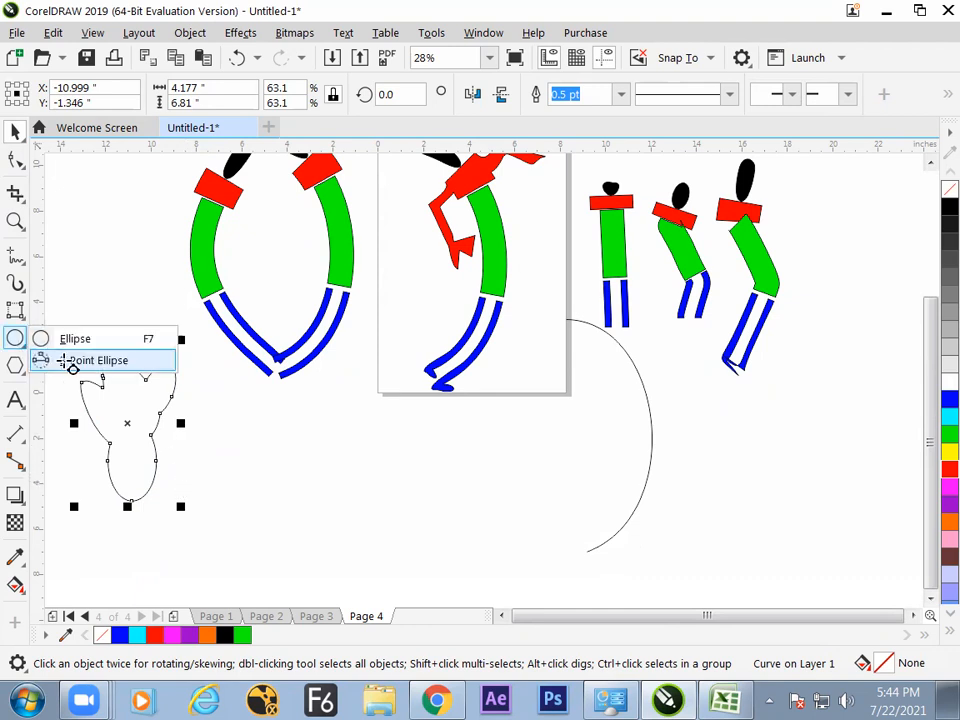
left_click(75, 362)
left_click_drag(135, 490, 236, 489)
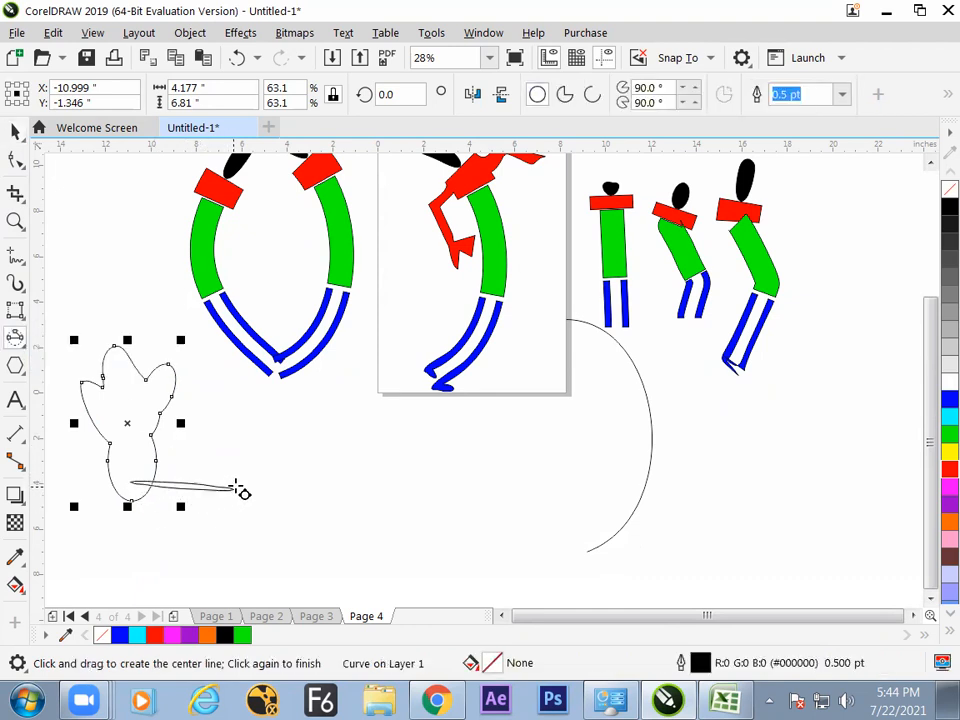
left_click(231, 515)
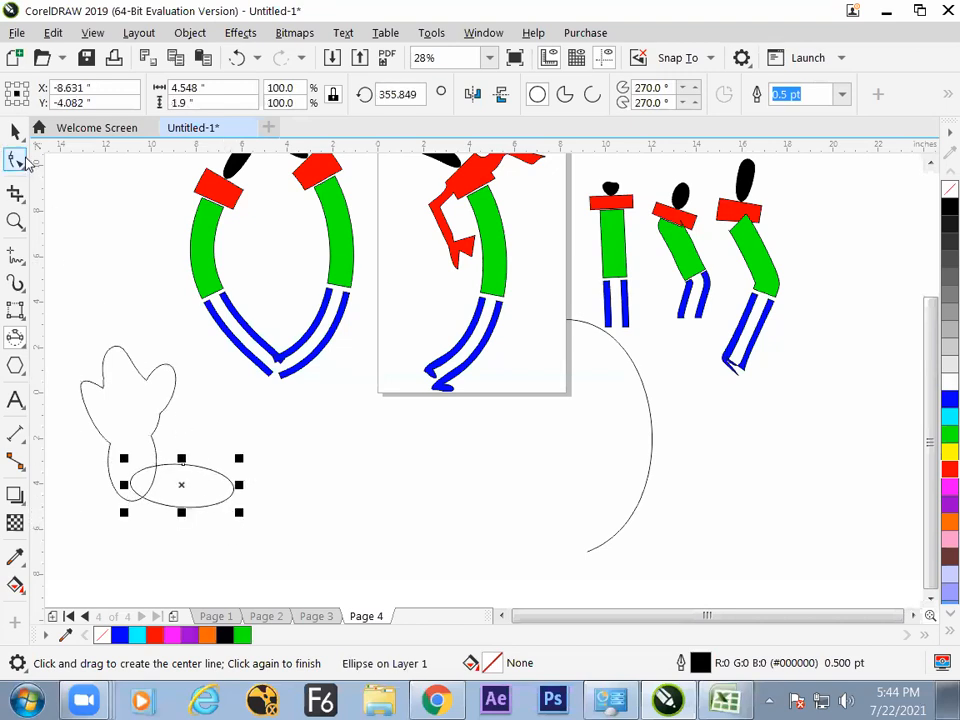
left_click(15, 131)
left_click(135, 405, "shift")
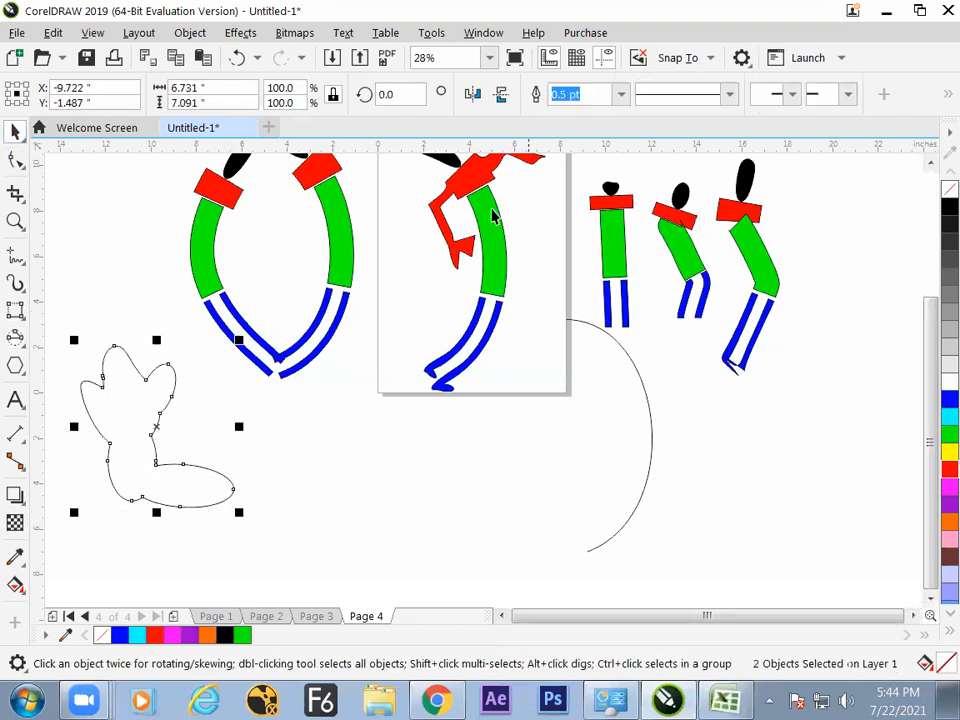
key("ctrl+l")
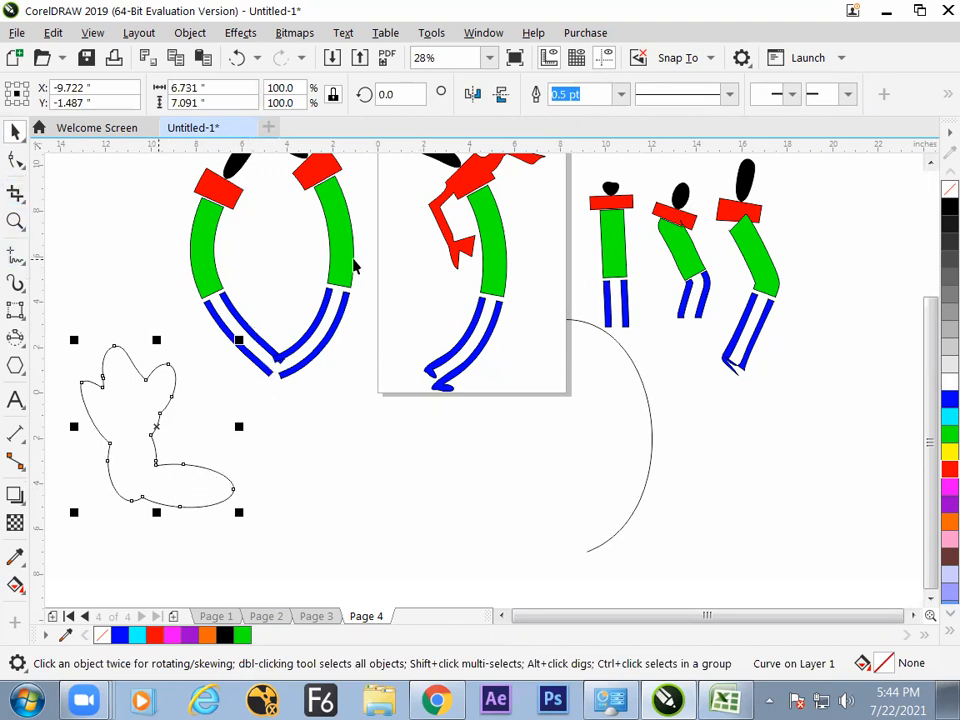
Deselect the arm outline, add a blank Page 5 after Page 4 and activate the Artistic Media tool.
left_click(345, 367)
left_click(204, 494)
left_click(317, 446)
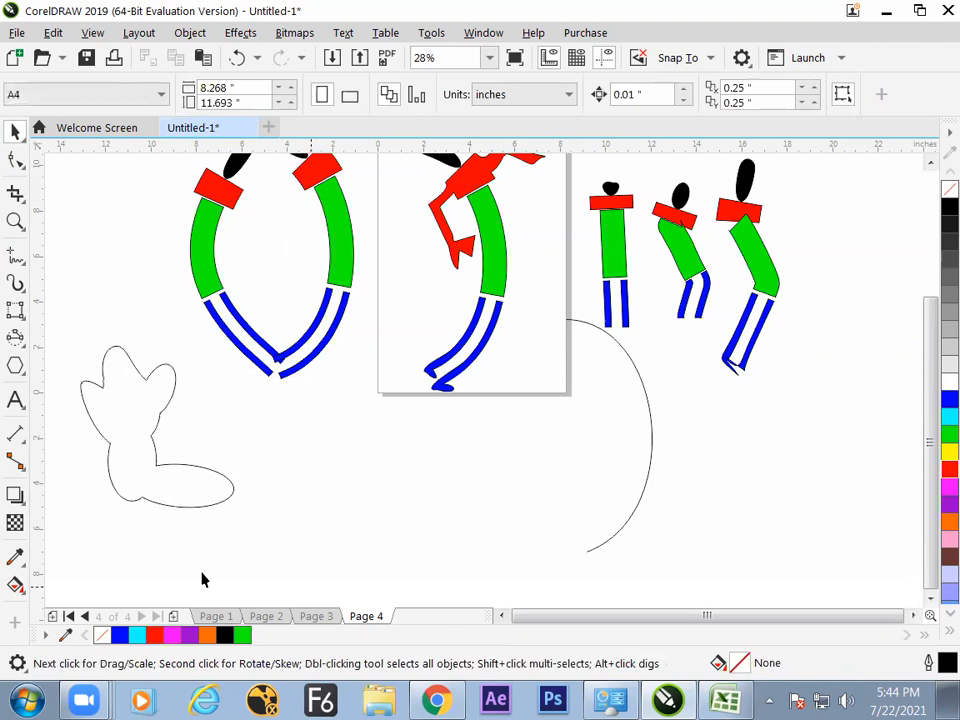
left_click(173, 616)
left_click_drag(926, 311, 933, 276)
left_click(15, 284)
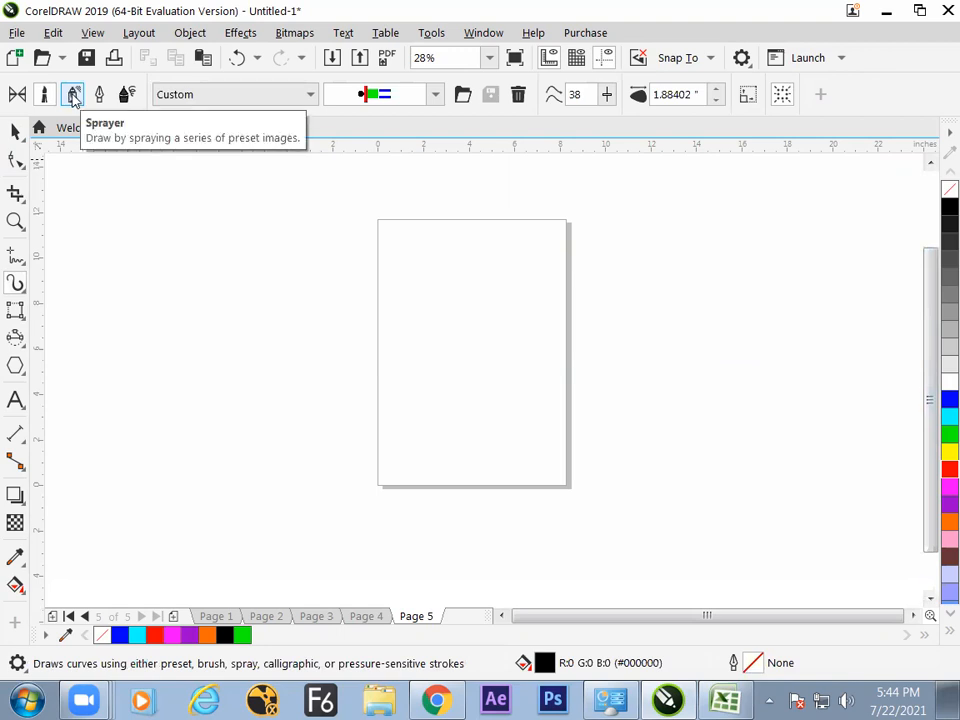
Switch to Excel and enter "spray" in cell G174 of Sheet2.
key("alt+Tab")
left_click(417, 516)
left_click(362, 538)
type("spray")
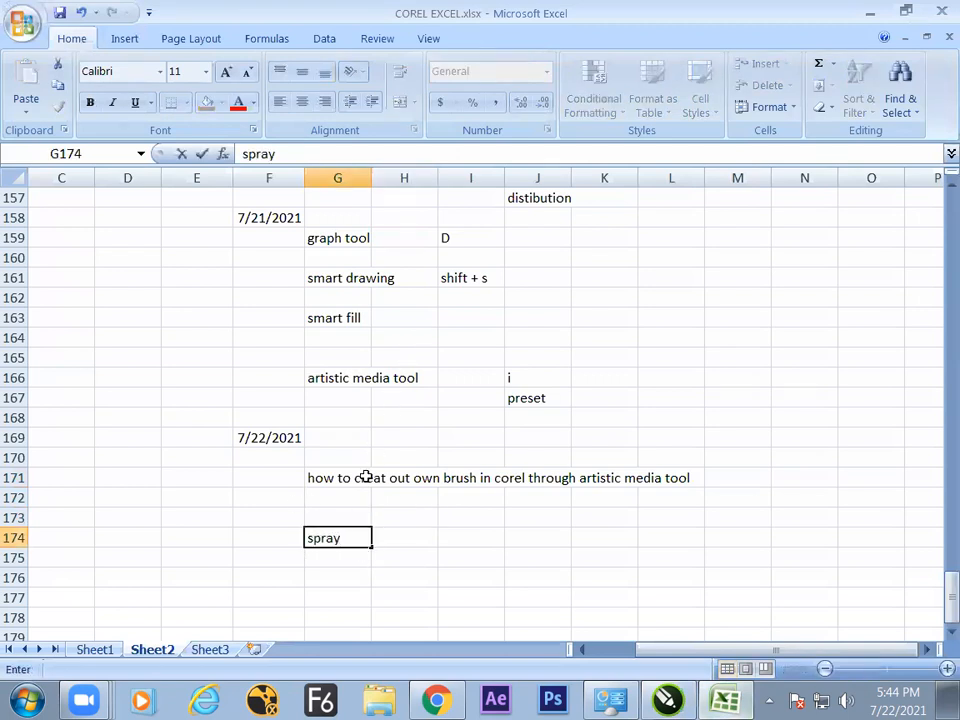
Switch back to CorelDRAW and spray a wavy stroke of blue and red triangles across Page 5 with the Sprayer.
key("alt+Tab")
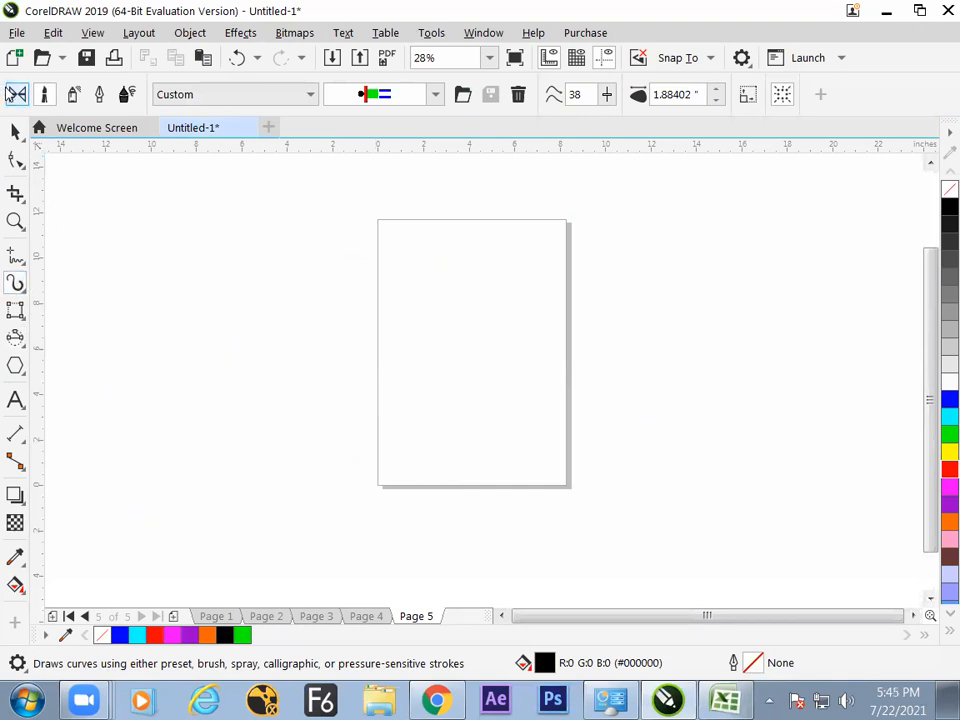
left_click(72, 94)
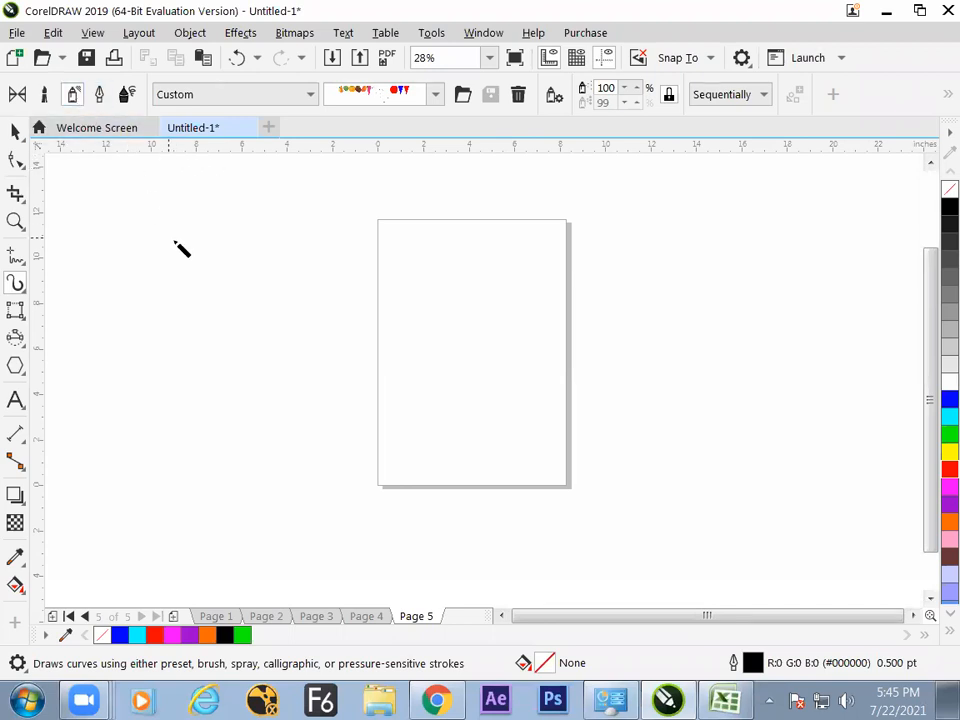
mouse_move(141, 296)
left_mouse_down()
mouse_move(172, 323)
mouse_move(333, 263)
mouse_move(574, 302)
left_mouse_up()
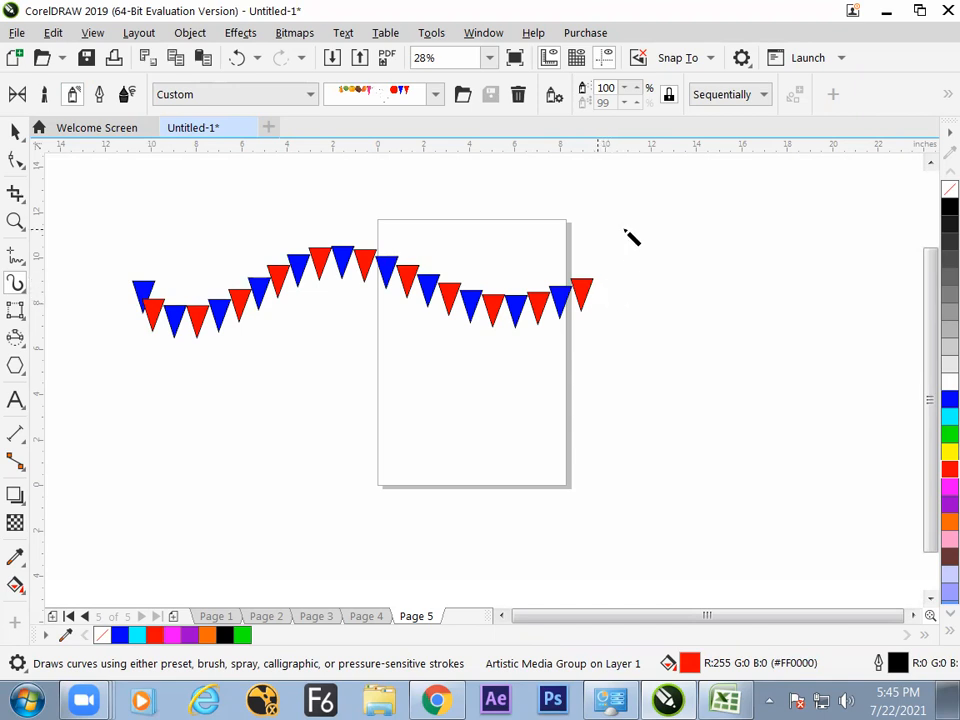
Switch to Excel and enter "repeted" in cell H174 beside the spray note.
key("alt+Tab")
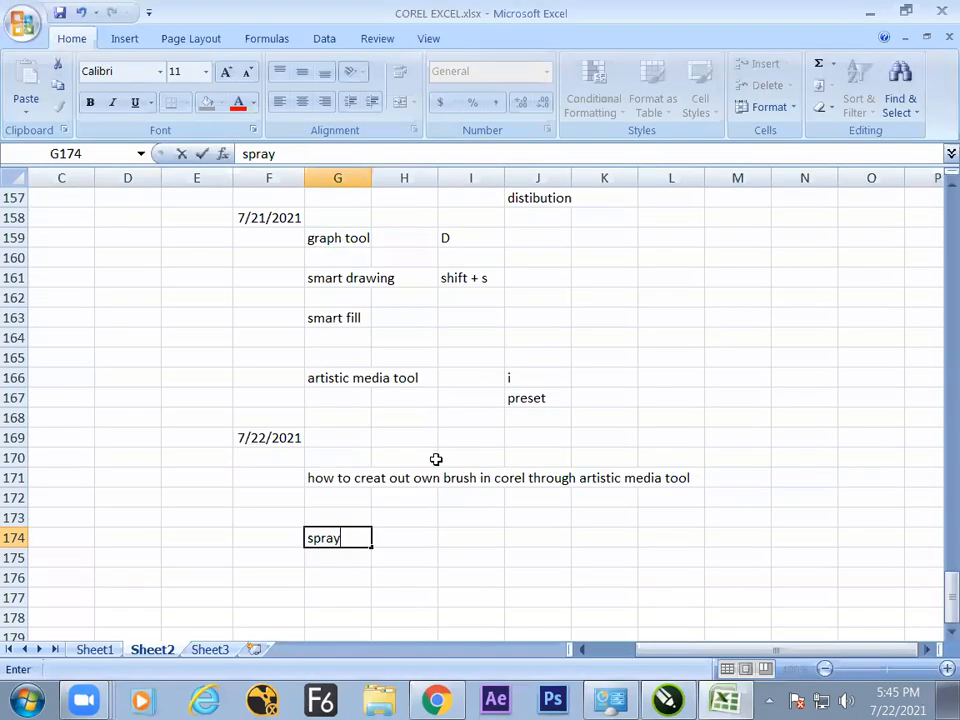
left_click(386, 555)
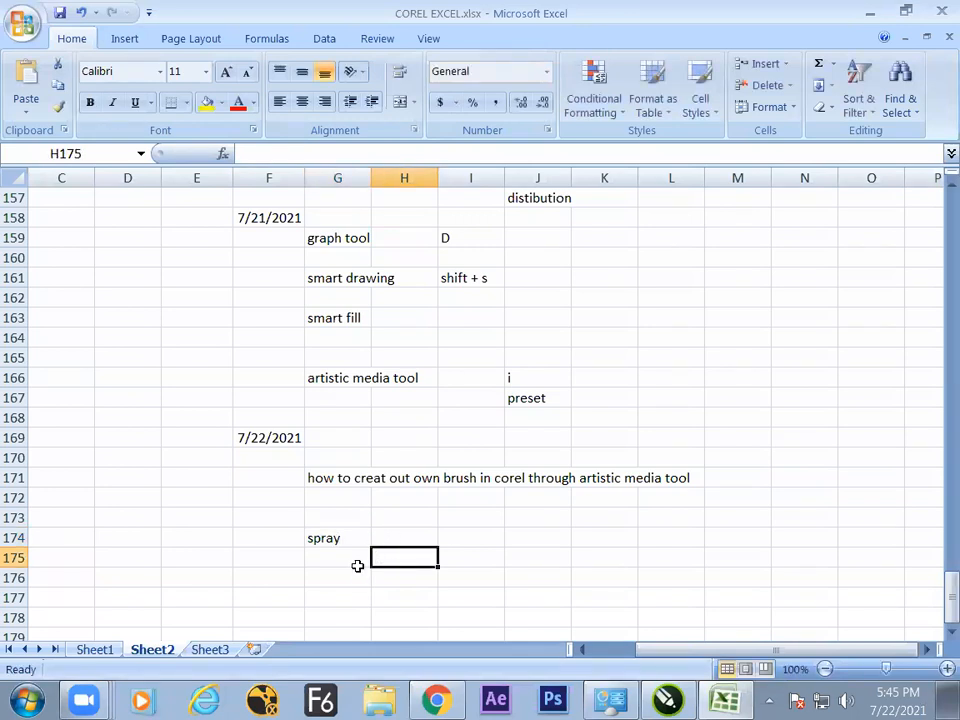
key("Up")
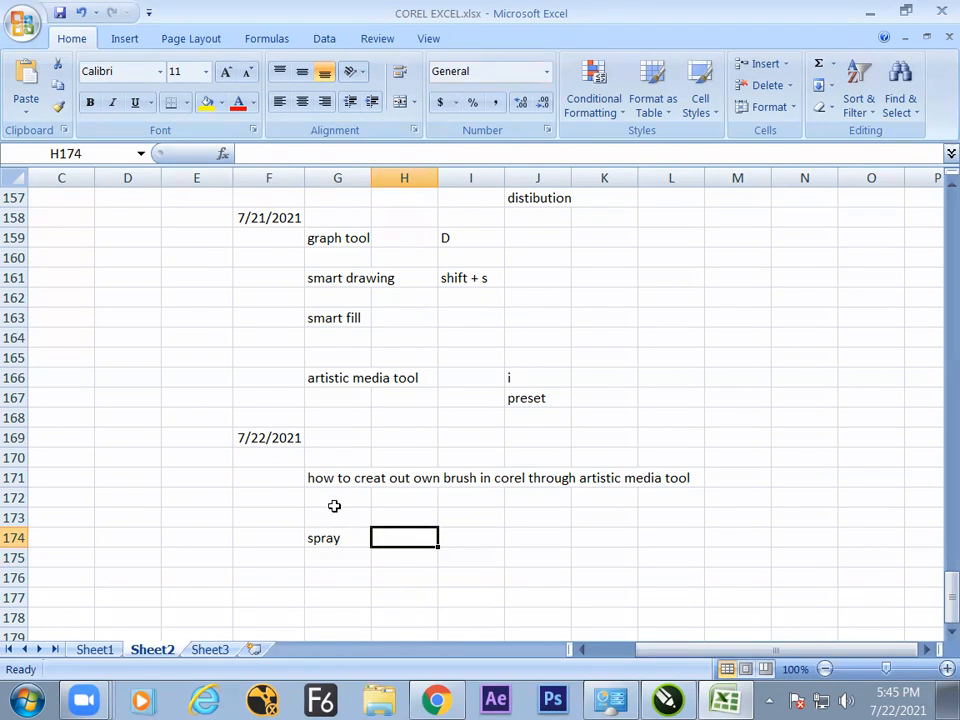
type("repeted")
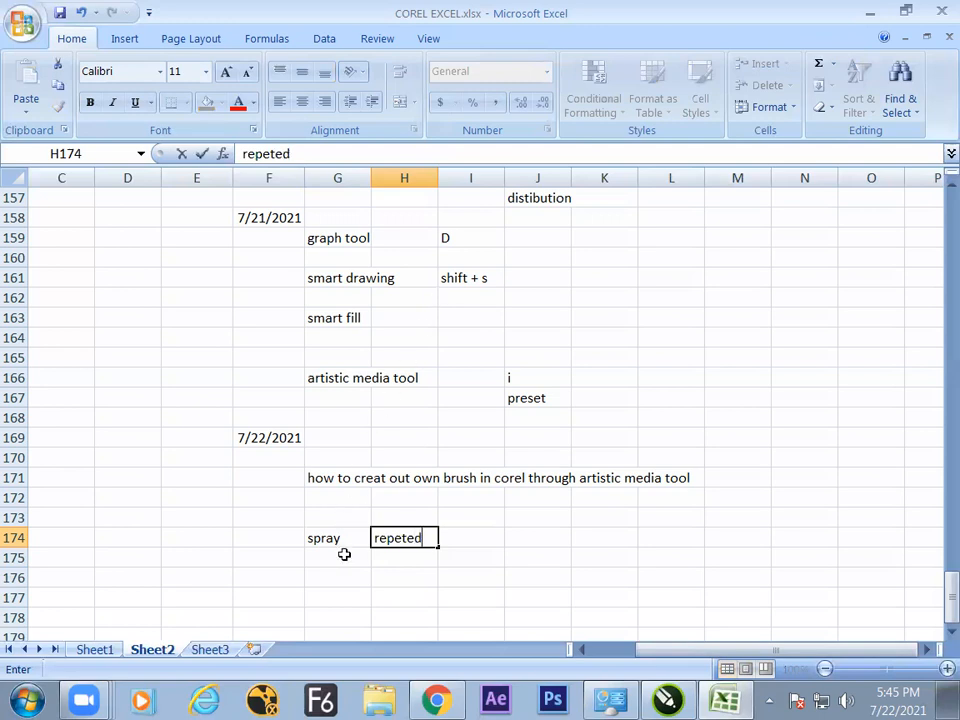
Enter "stretch" in cell H175 and "brush" in cell G175.
left_click(387, 560)
type("s")
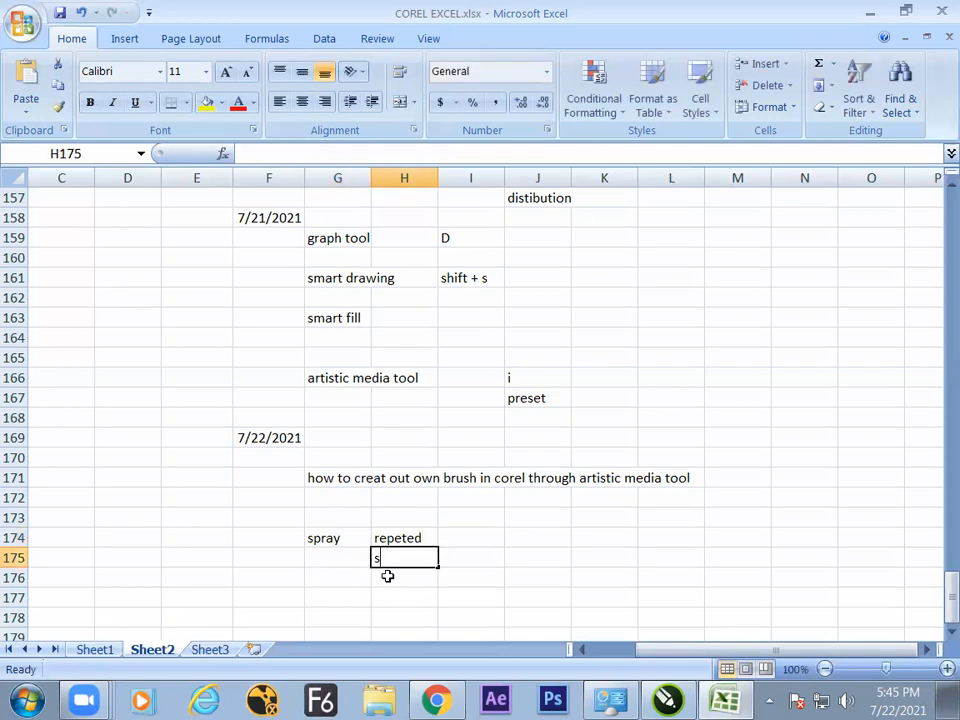
type("tretch")
left_click(354, 561)
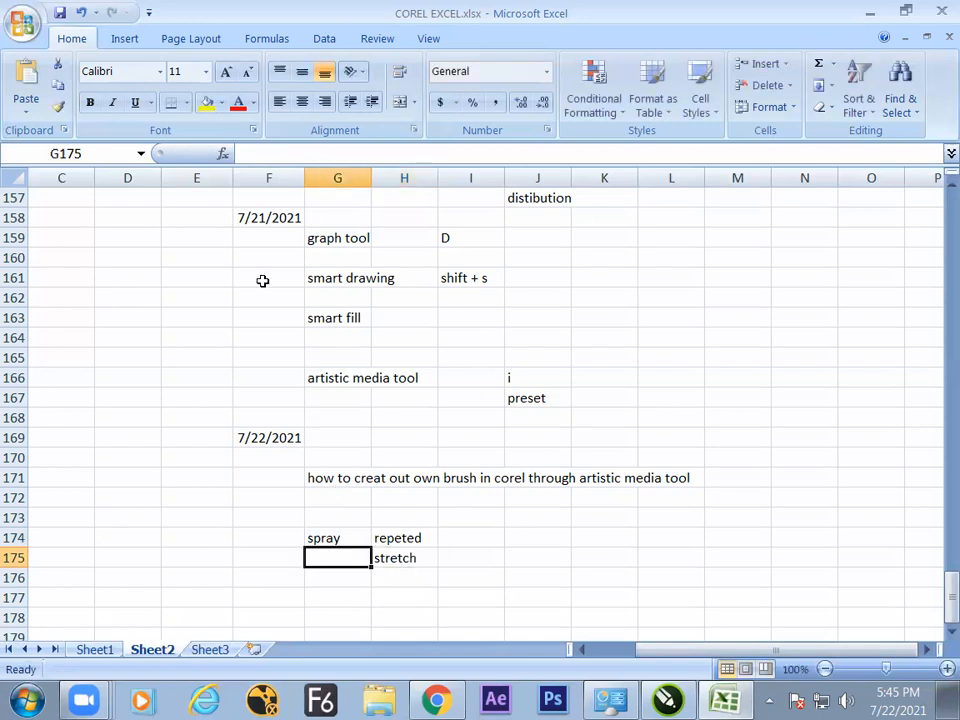
type("br")
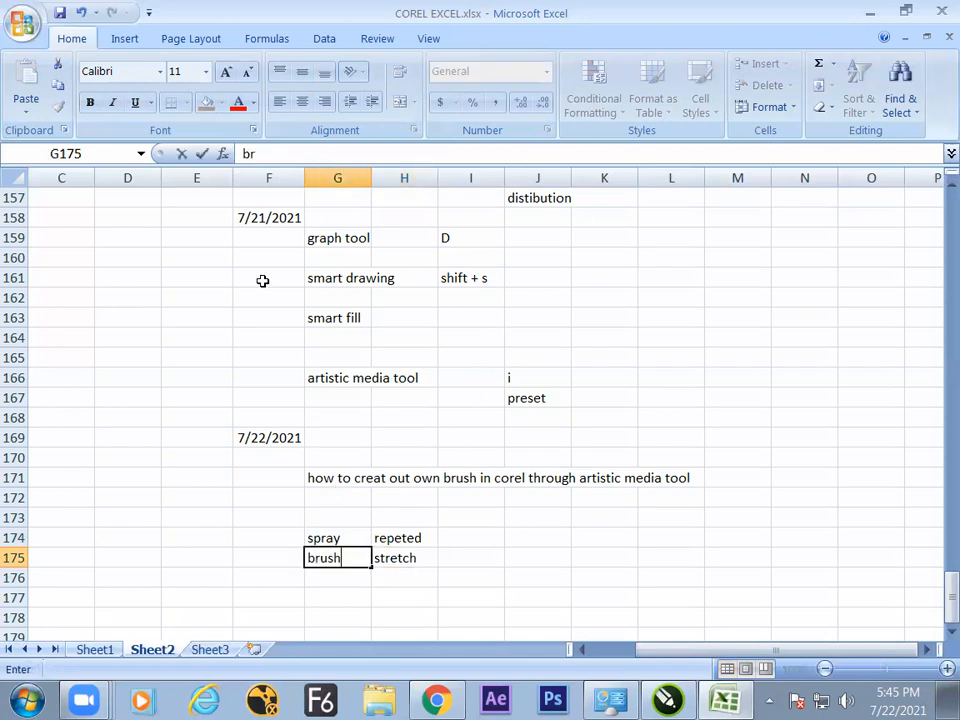
type("ush")
left_click(422, 574)
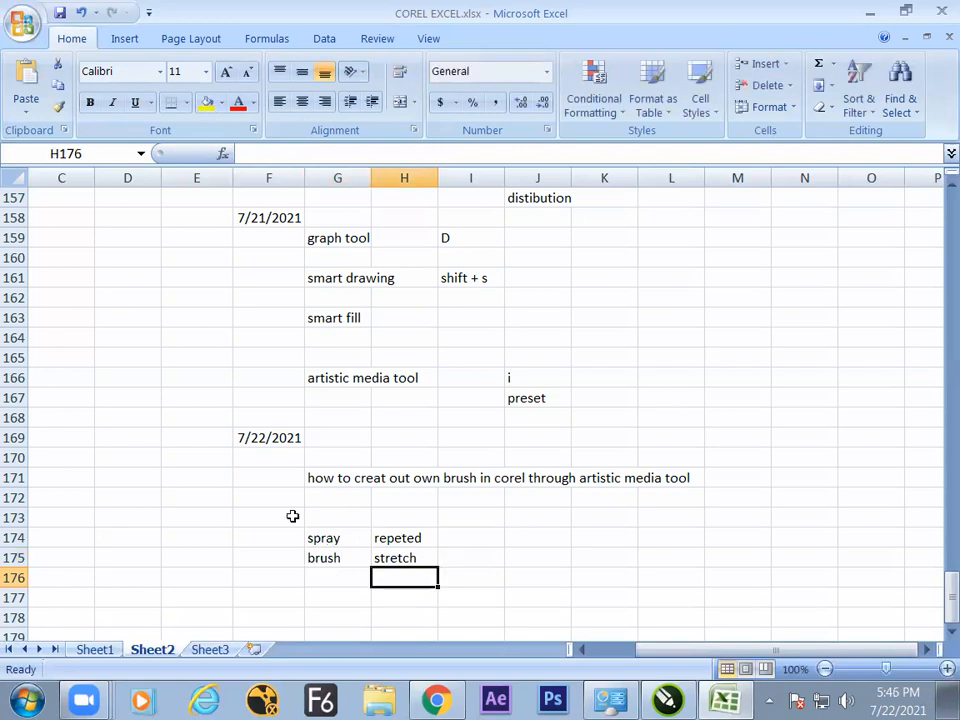
Enter "artistic" in cell F172, "preset" in G173 and "basic stretch" in H173.
left_click(252, 504)
type("artistic")
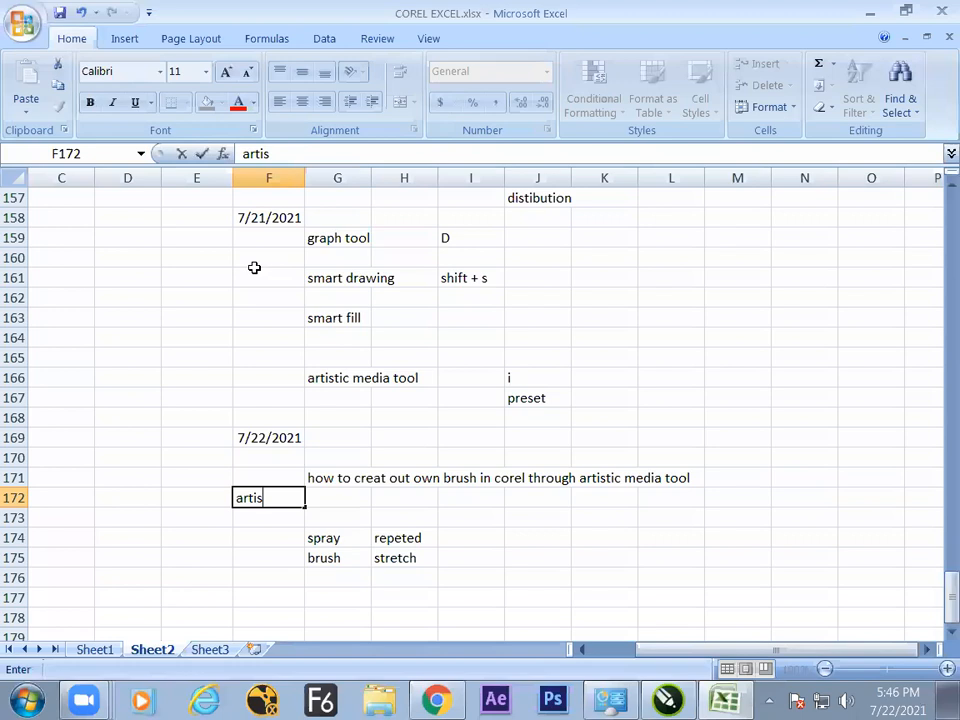
left_click(358, 522)
type("prese")
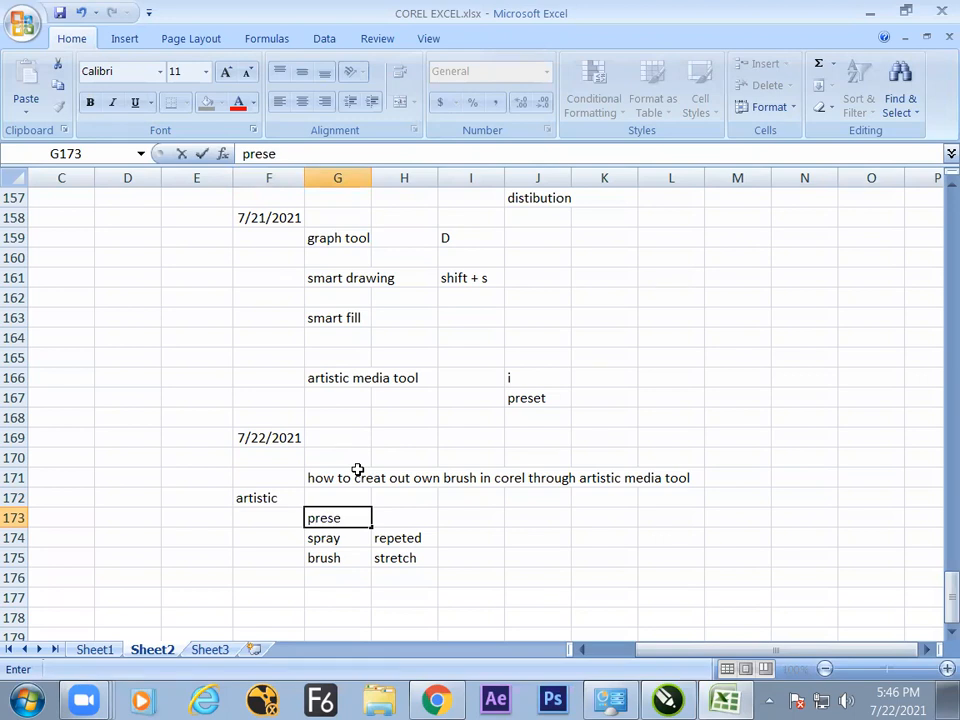
type("t")
key("Tab")
type("bas")
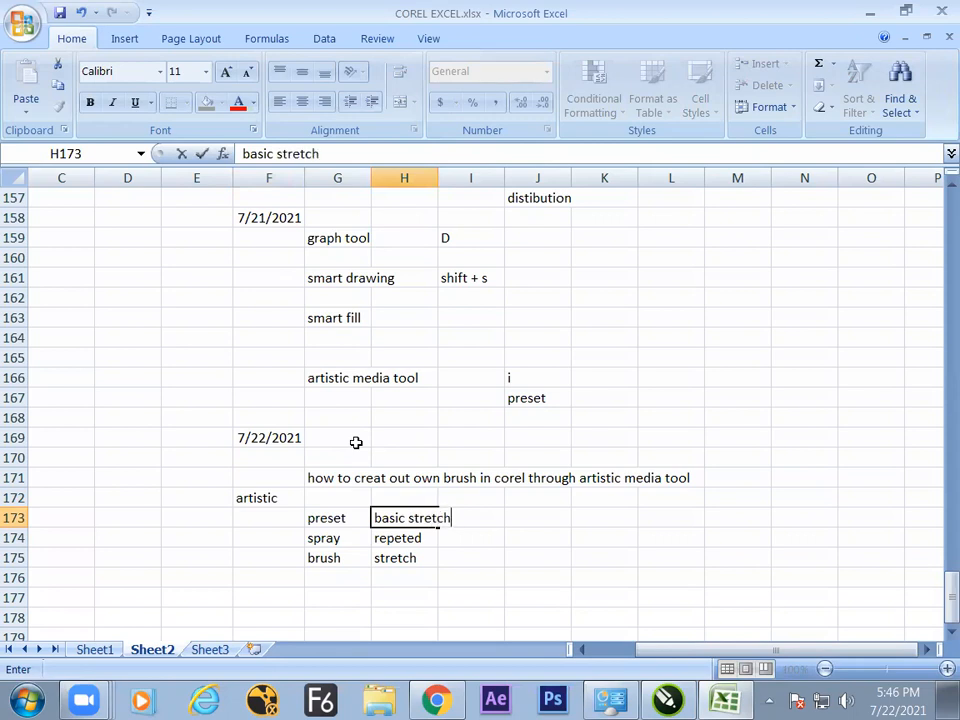
left_click(440, 555)
left_click(405, 538)
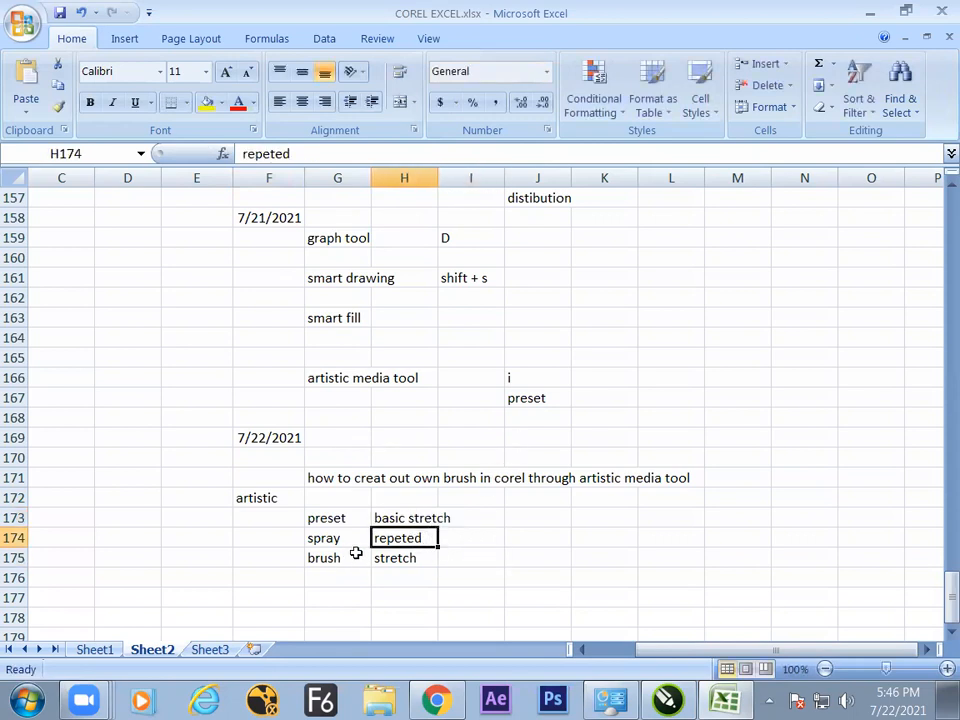
Switch to CorelDRAW and move the sprayed triangle stroke diagonally down and to the right over the page.
key("alt+Tab")
key("space")
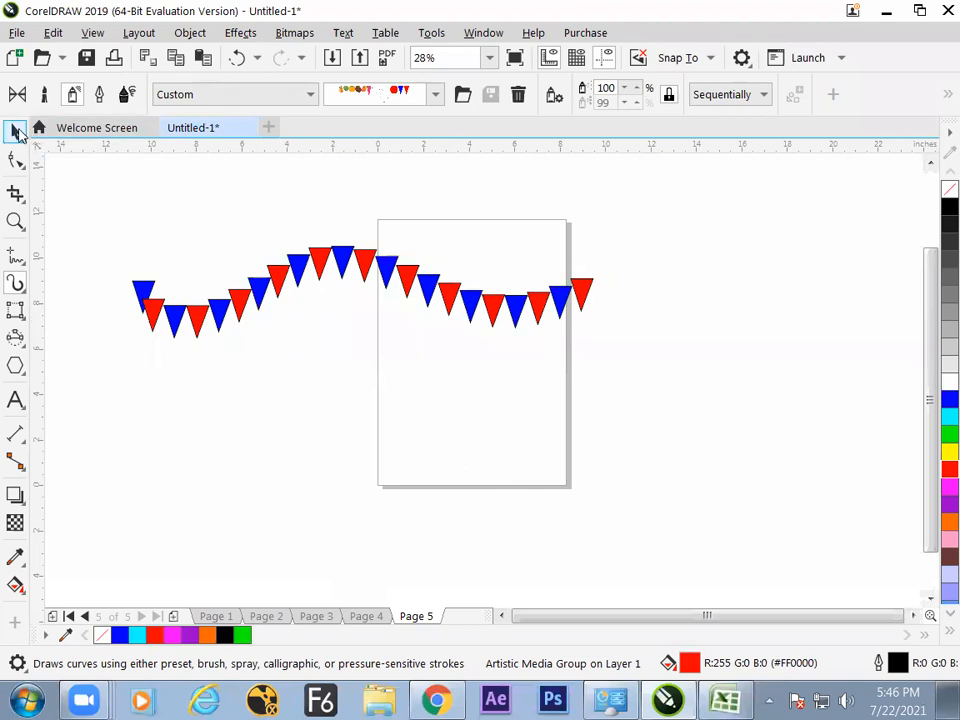
left_click(426, 279)
left_click_drag(426, 279, 478, 337)
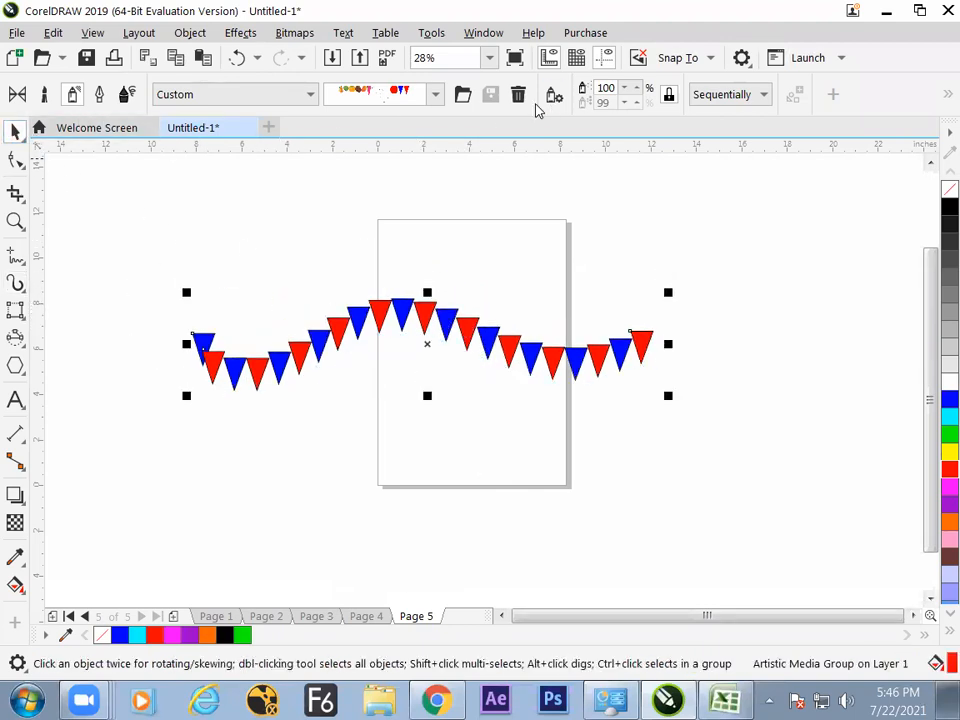
Set the spray object size to 97%.
left_click(624, 90)
left_click(626, 90)
left_click(626, 89)
left_click(625, 87)
left_click_drag(625, 86, 626, 114)
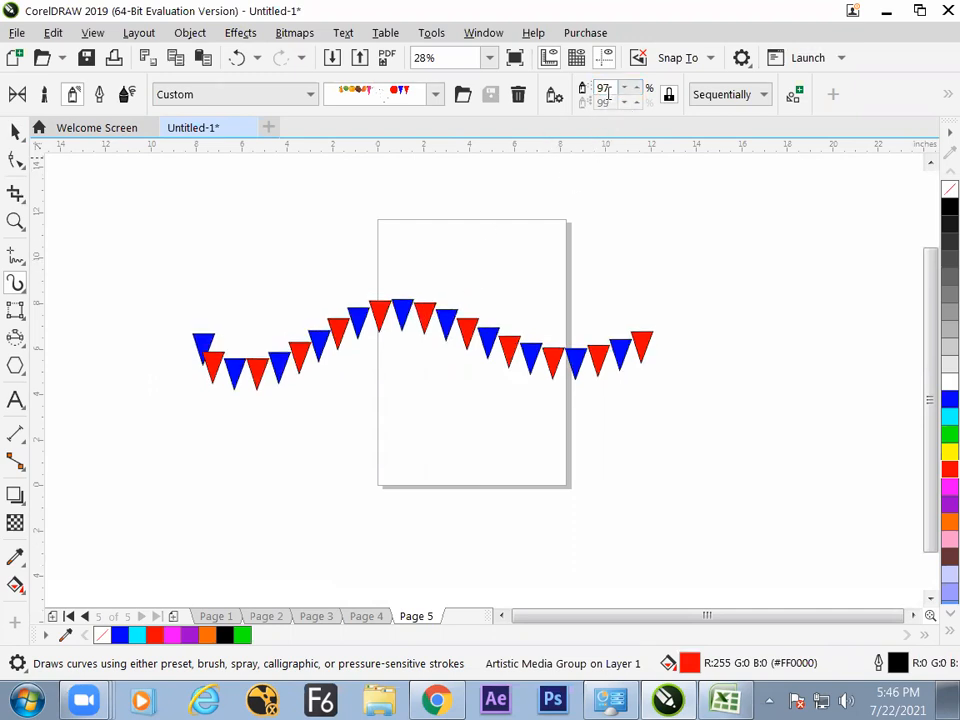
Try the Randomly and Sequentially spray orders on the triangle stroke, ending on Randomly.
left_click(764, 100)
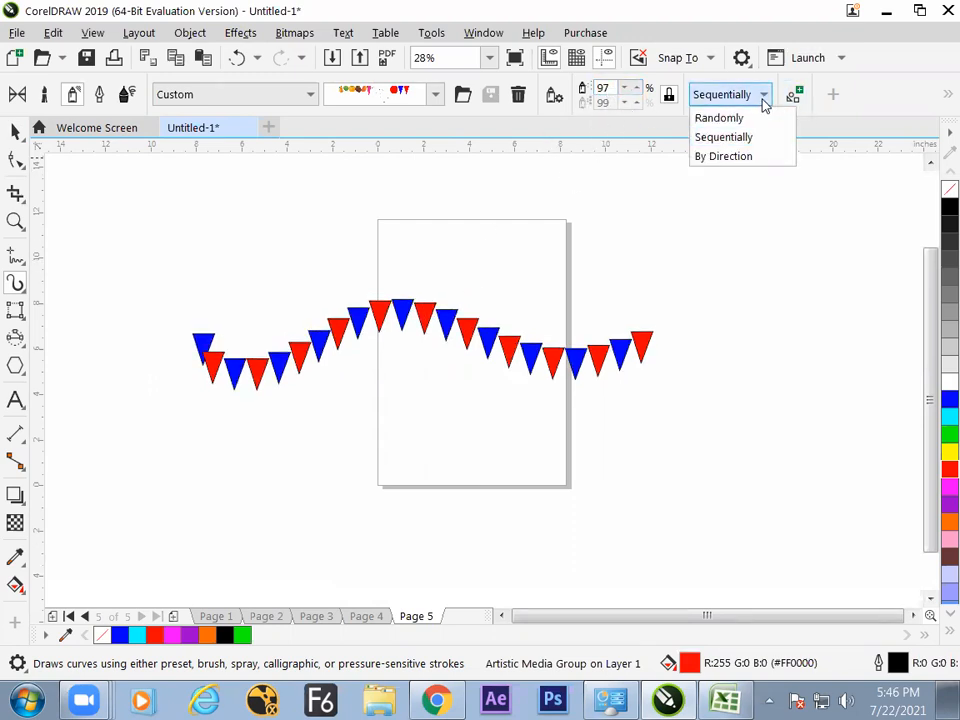
left_click(725, 118)
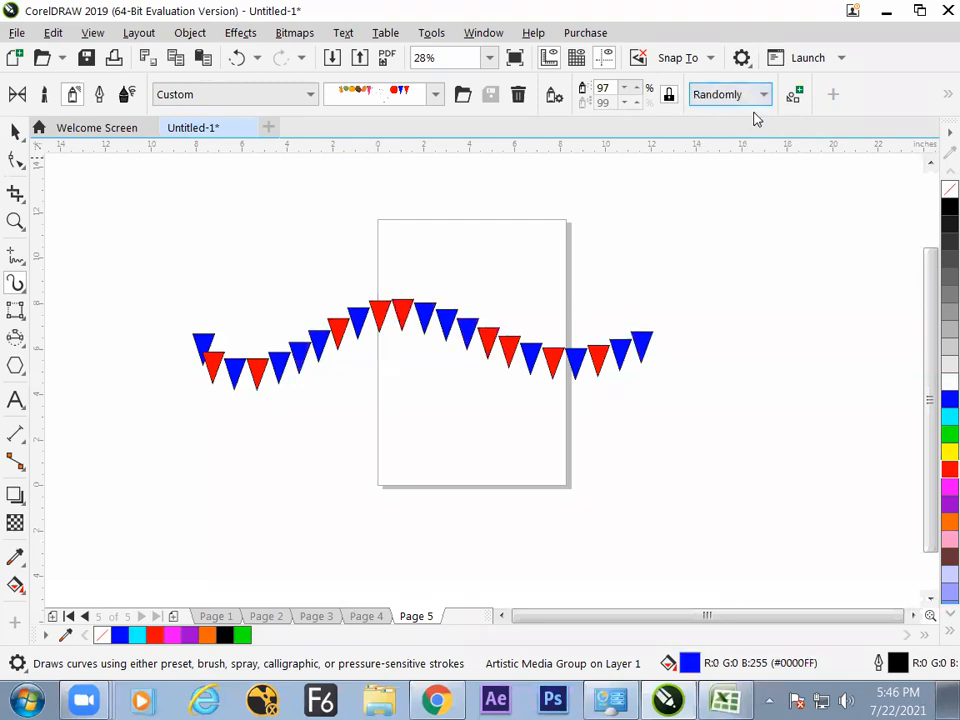
left_click(764, 100)
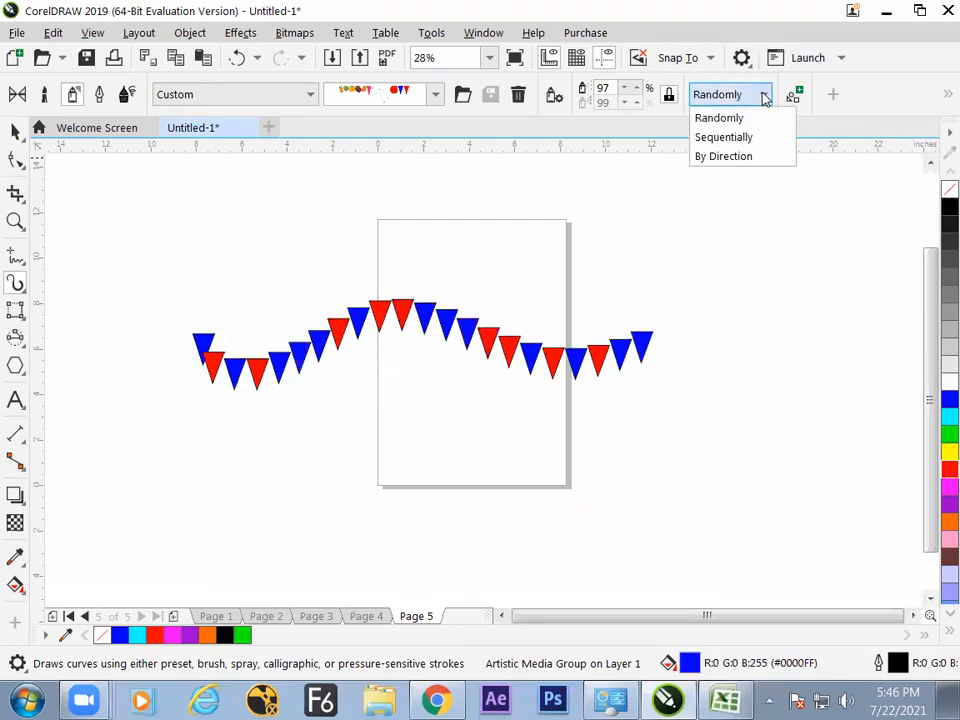
left_click(751, 145)
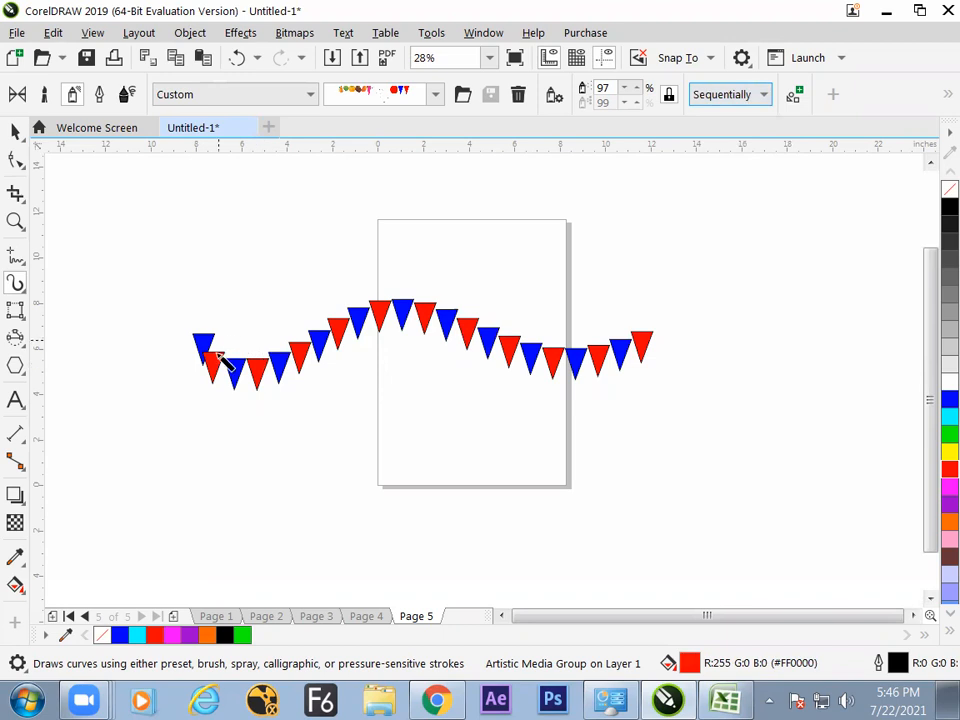
left_click(760, 96)
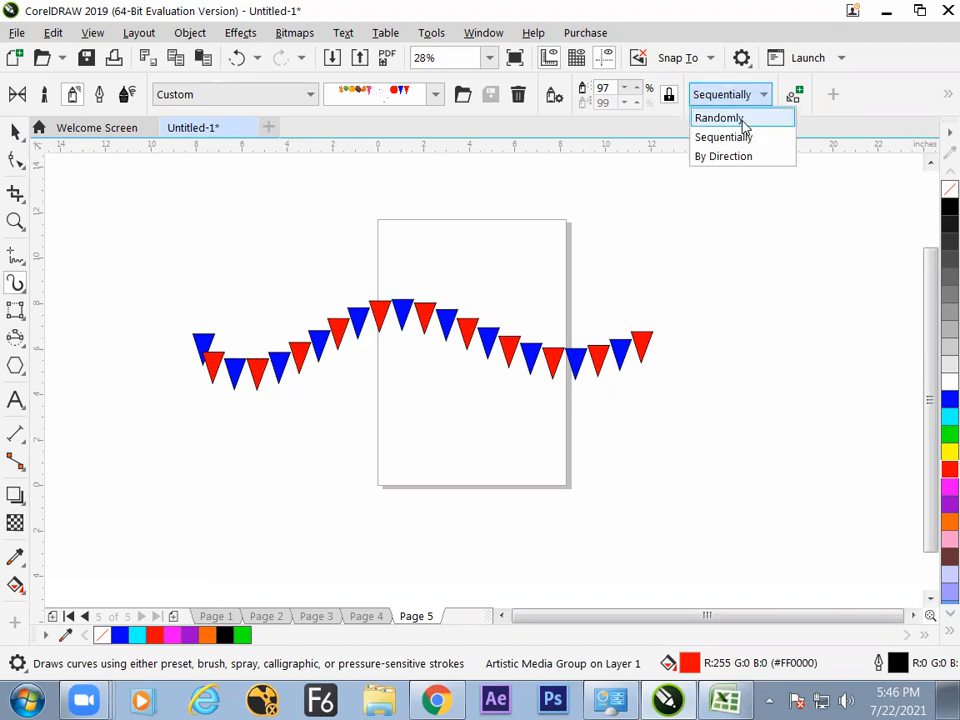
left_click(745, 118)
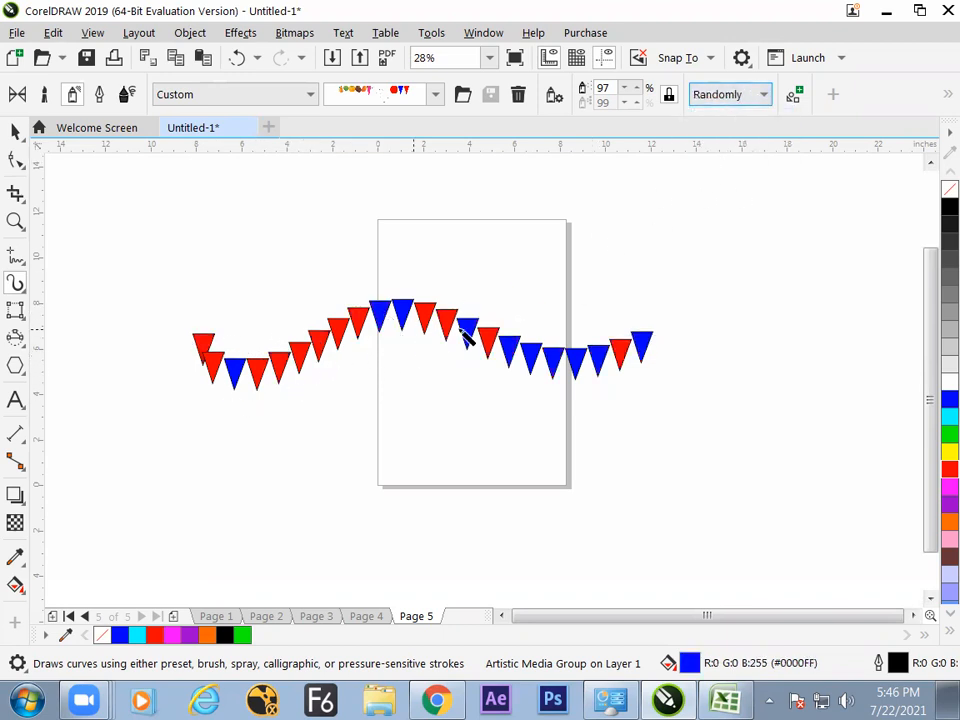
Set the triangle stroke's spray order to By Direction.
left_click(762, 96)
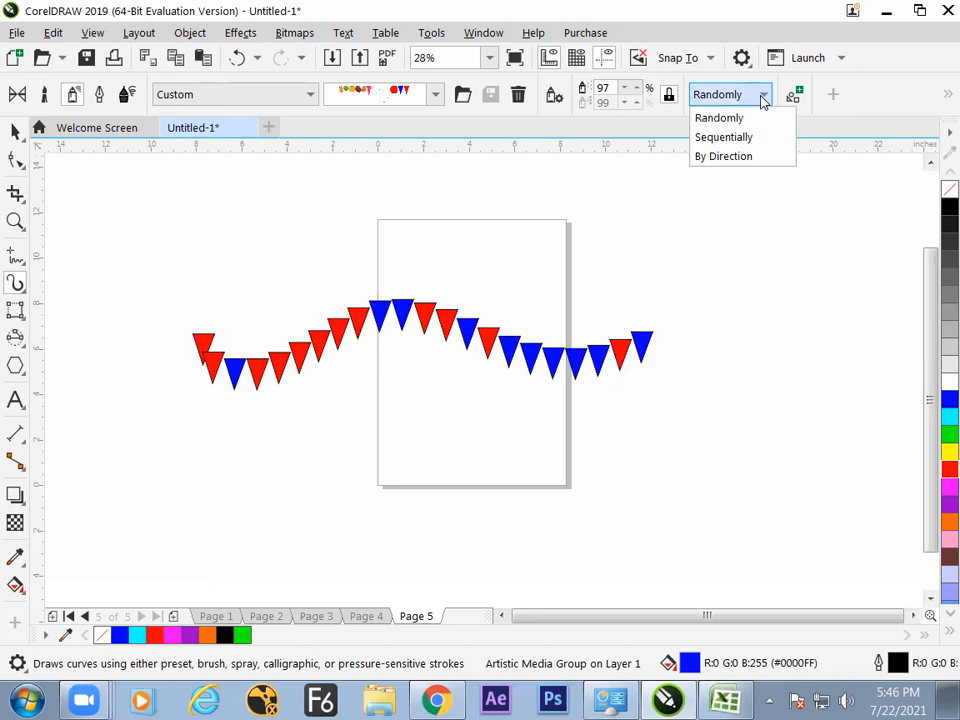
left_click(741, 158)
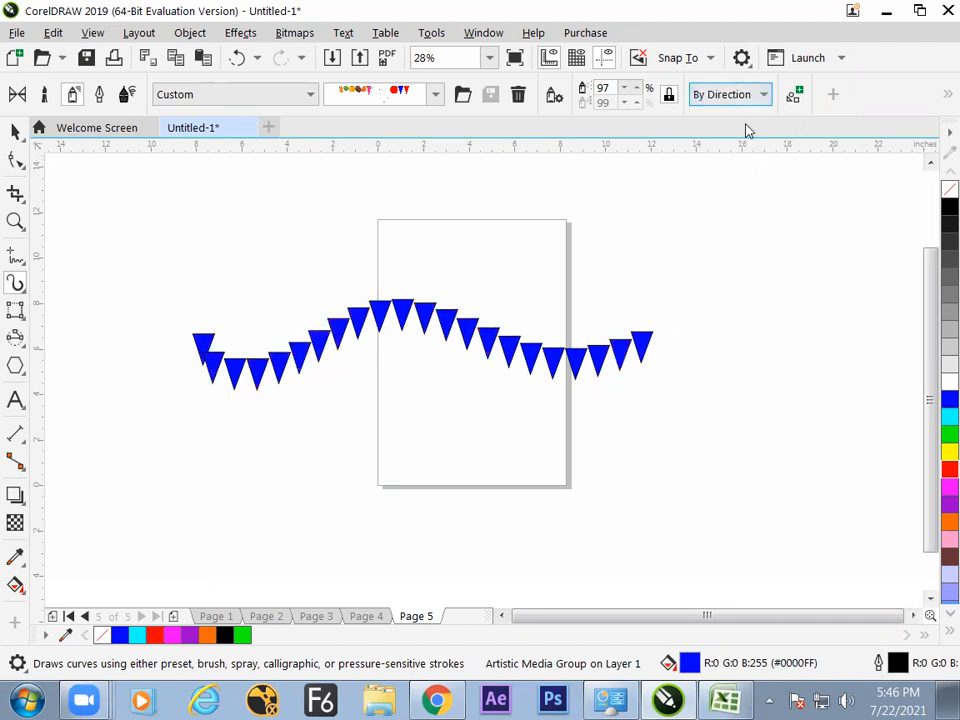
left_click(758, 100)
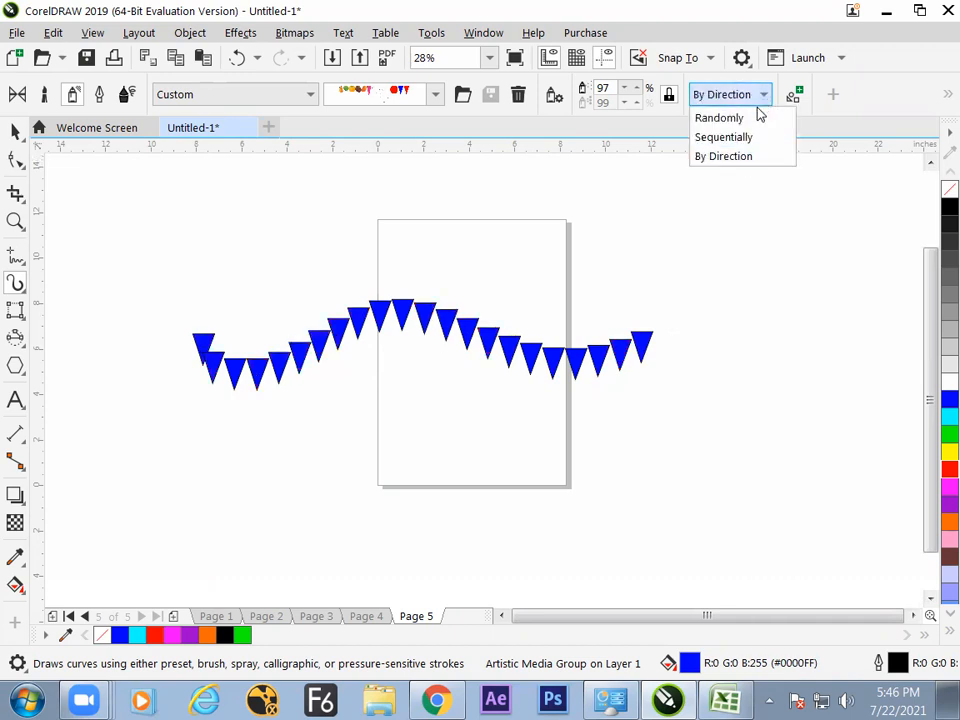
left_click(738, 157)
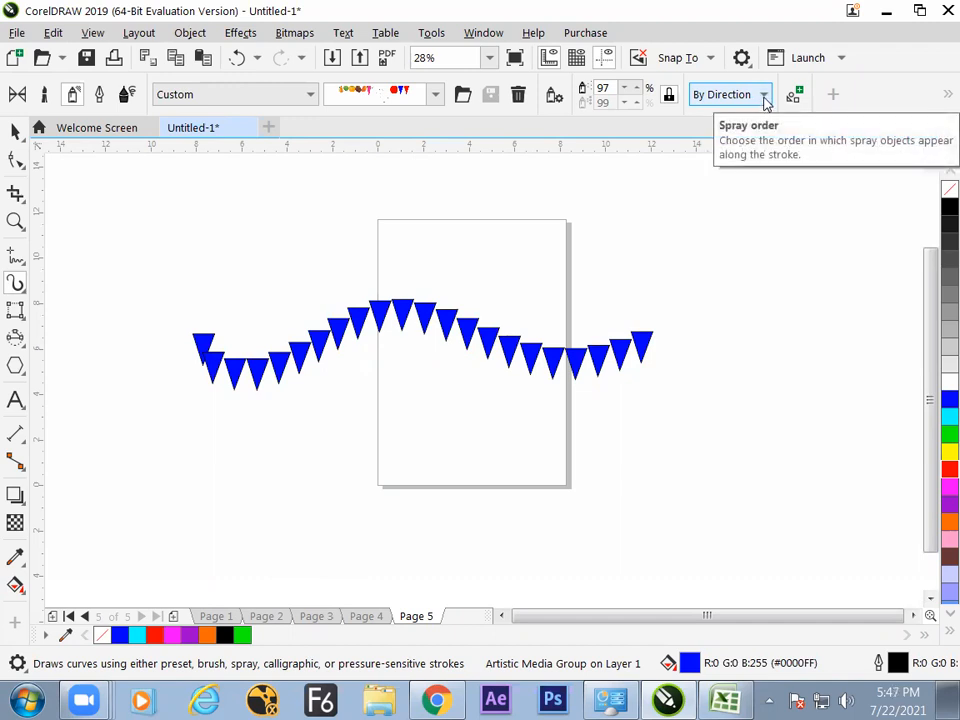
Switch to Excel and move the spray and repeted entries from row 174 to G176:H176, directly below the brush row.
key("alt+Tab")
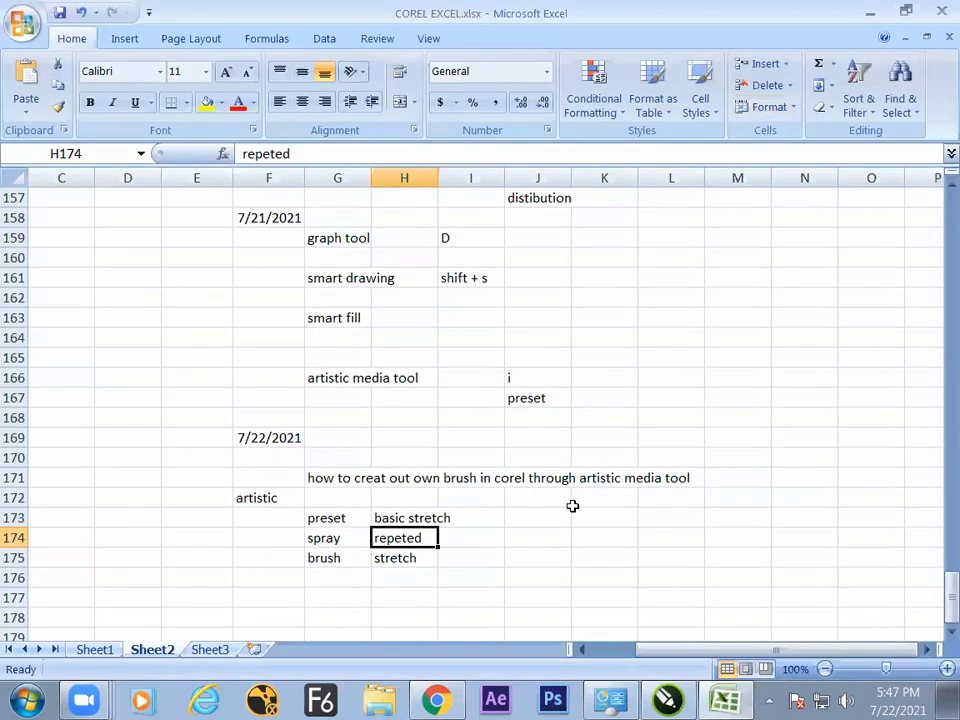
left_click(542, 576)
left_click(585, 540)
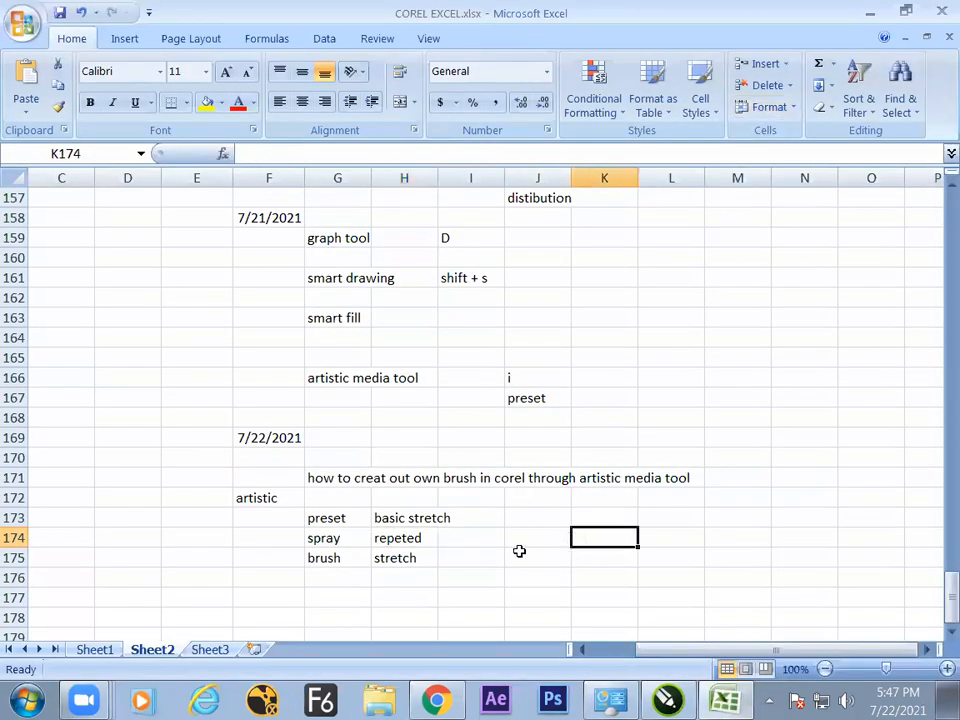
left_click_drag(332, 542, 399, 541)
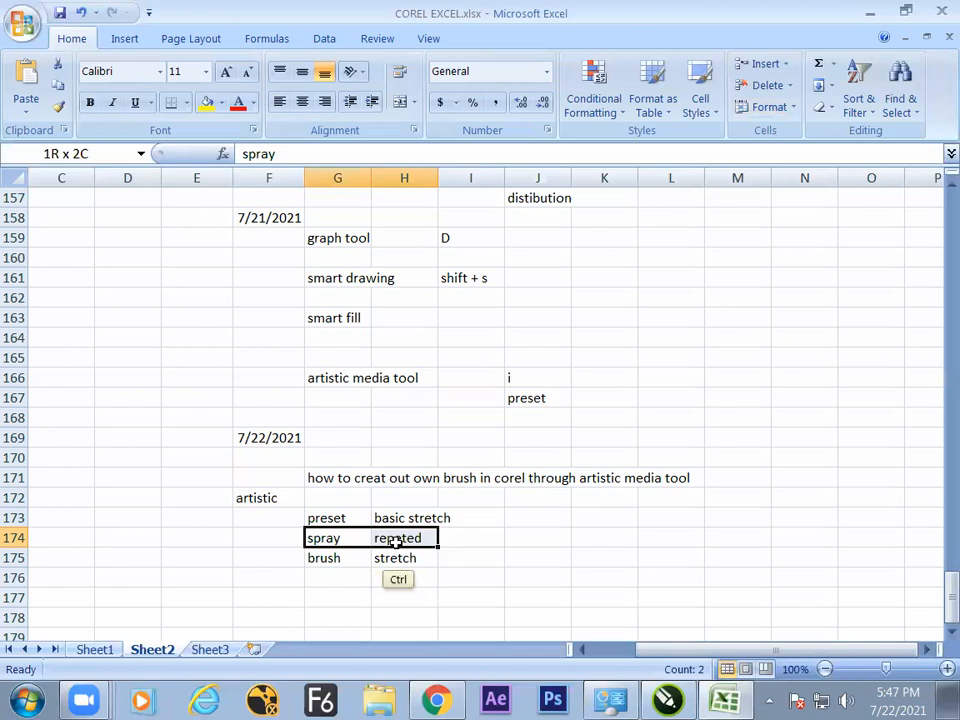
key("ctrl+c")
left_click(347, 593)
key("ctrl+c")
mouse_move(330, 538)
left_mouse_down()
mouse_move(395, 552)
mouse_move(393, 561)
left_mouse_up()
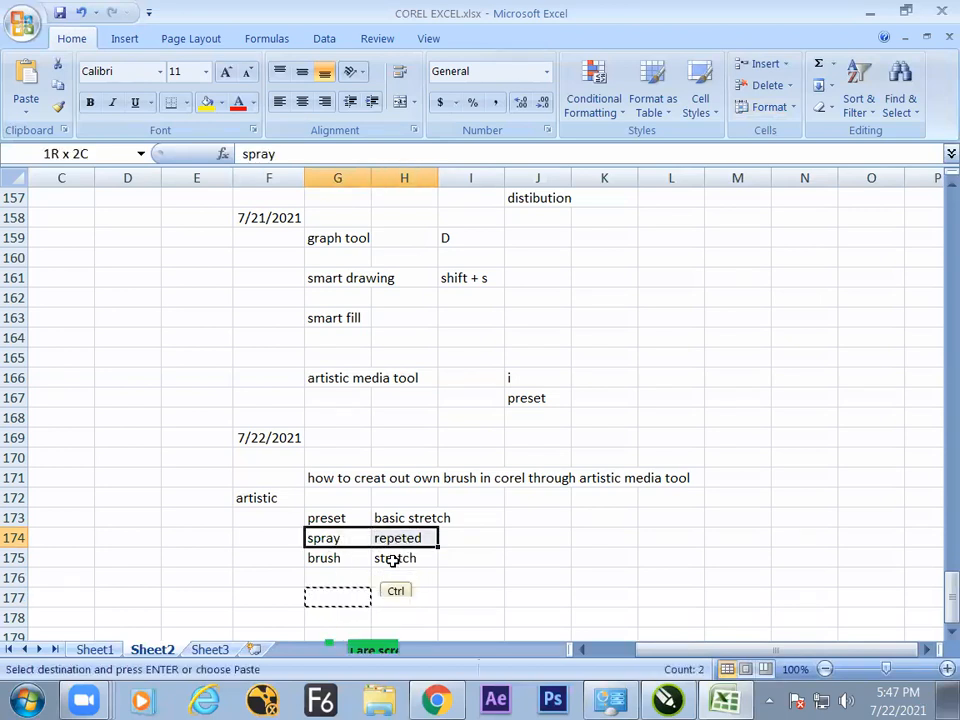
key("ctrl+c")
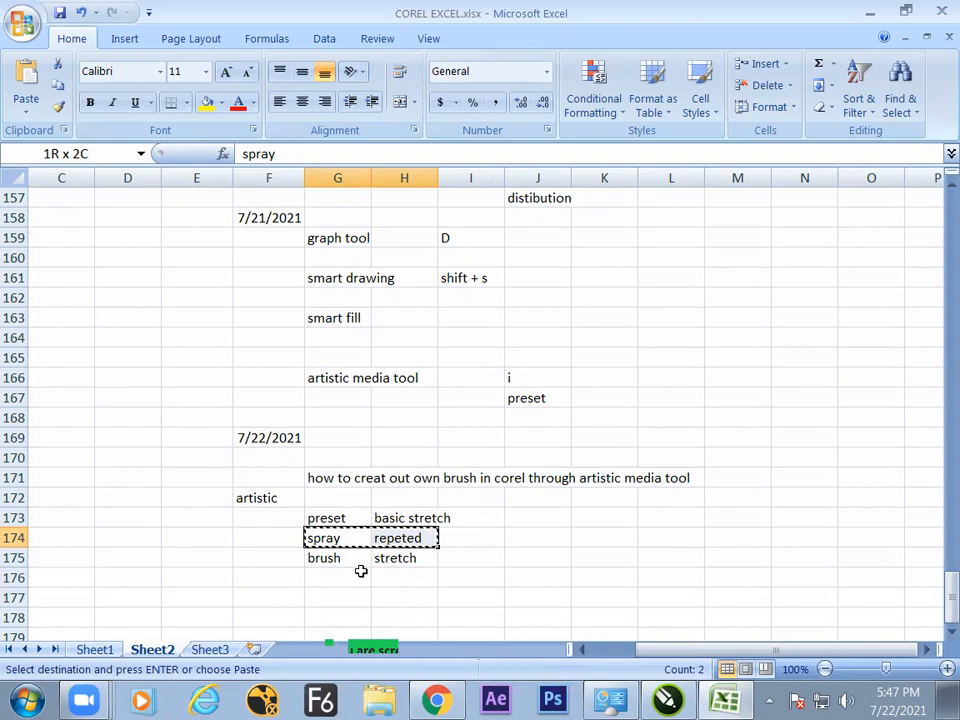
left_click(361, 571)
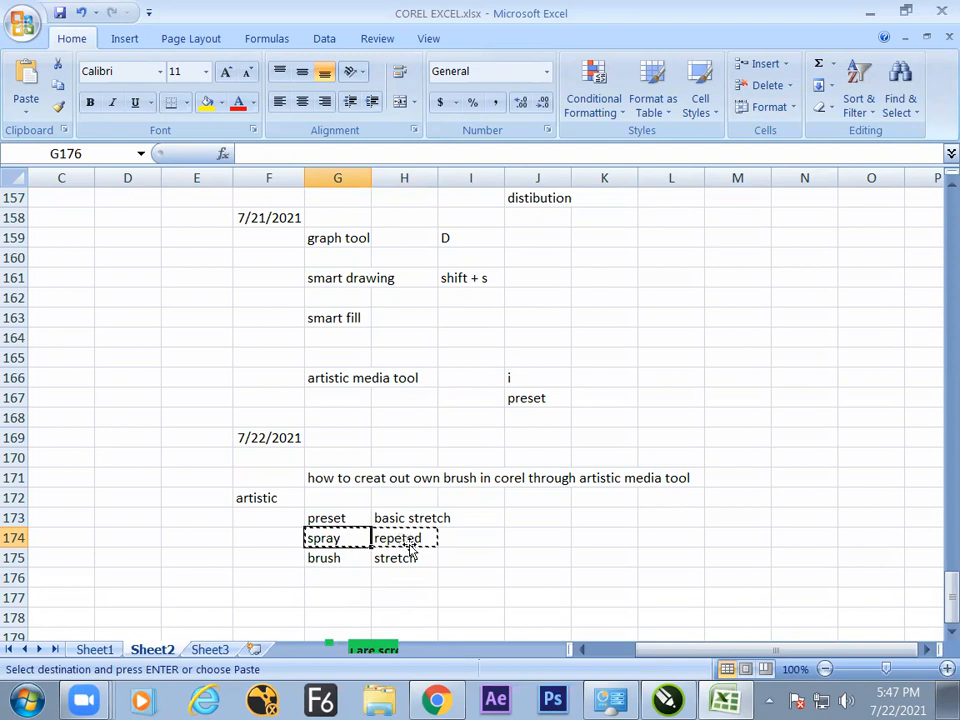
left_click_drag(350, 541, 407, 545)
key("ctrl+c")
left_click(358, 583)
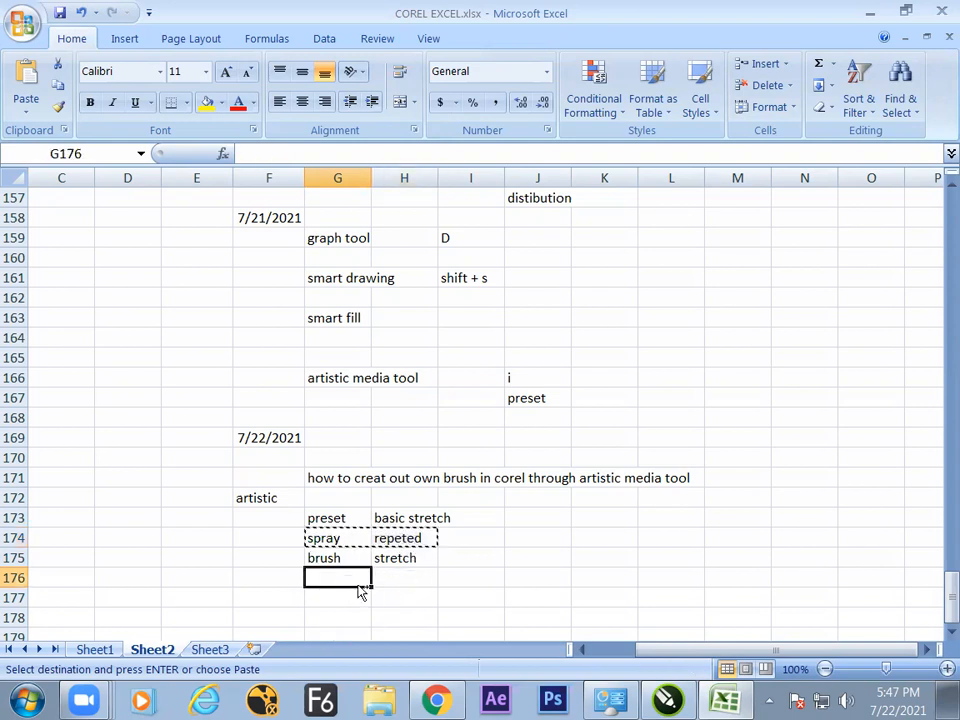
key("ctrl+v")
left_click(479, 596)
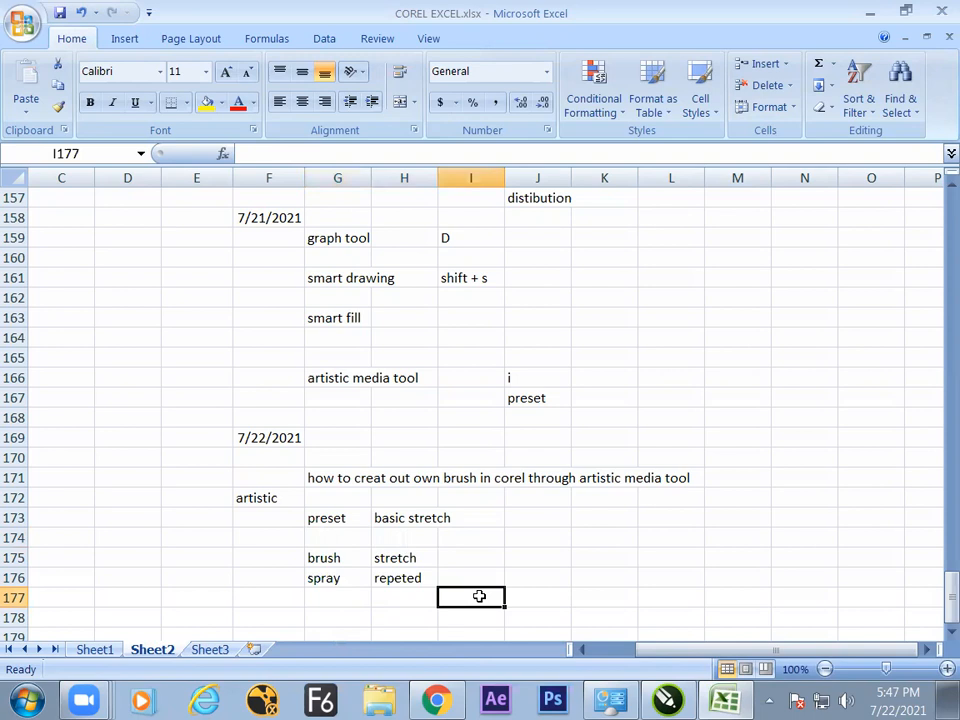
Record the spray orders random, sequence and direction in cells J177 to J179.
key("Down")
key("Down")
key("Down")
key("Down")
key("Down")
key("Up")
key("Up")
key("Up")
key("Up")
key("Right")
key("Up")
type("rand")
key("Return")
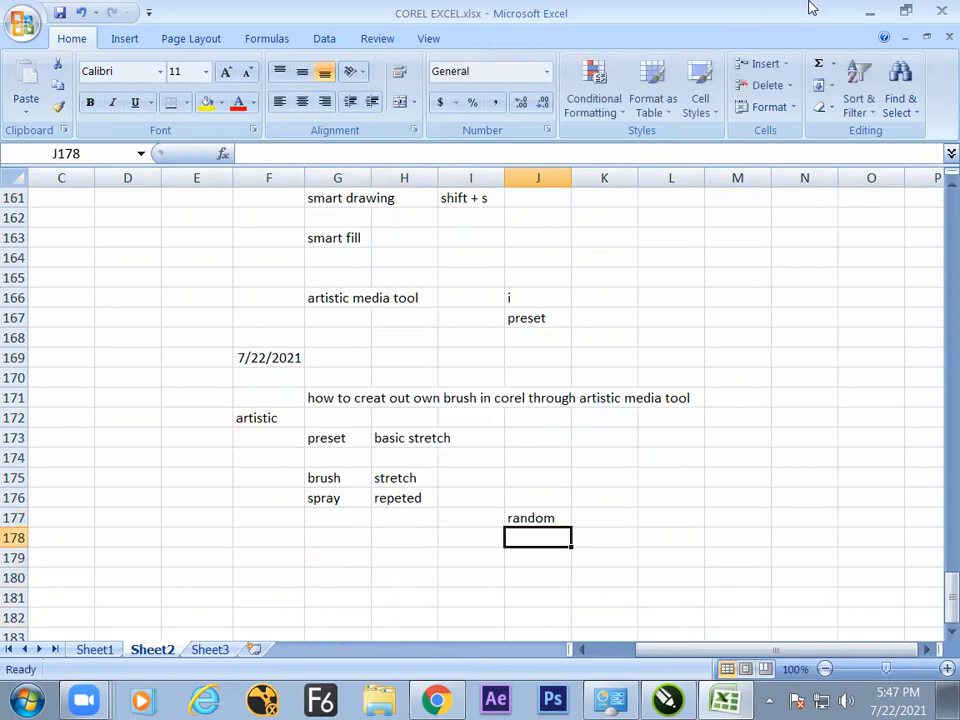
type("sequence")
key("Return")
type("direction")
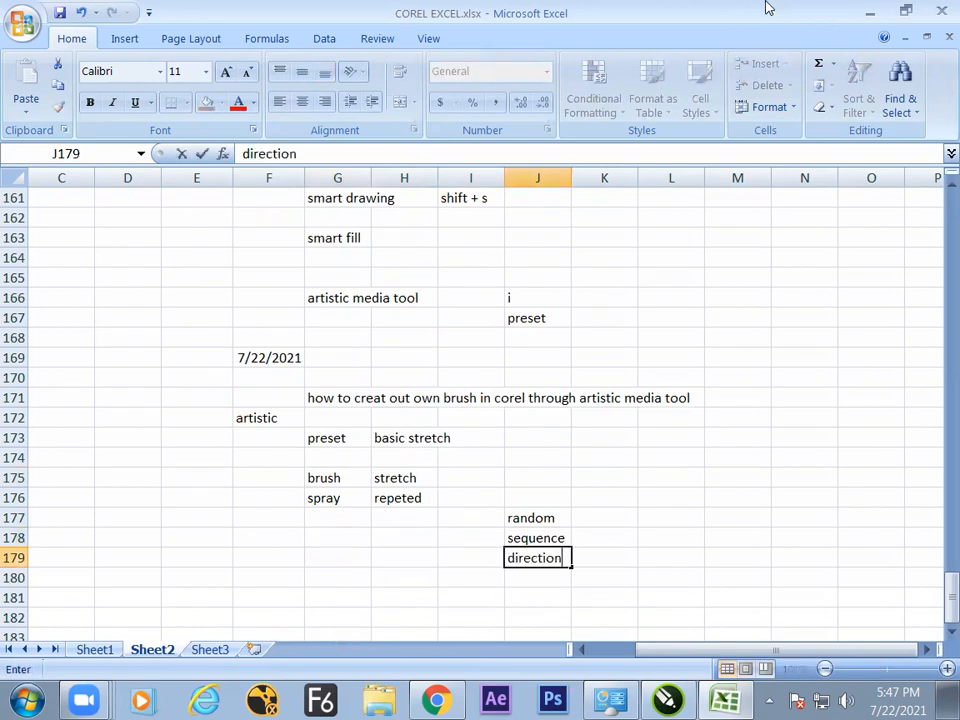
key("Return")
Switch to CorelDRAW, spray a nearly horizontal triangle stroke across the page's upper edge, and set its spray order to By Direction.
key("alt+Tab")
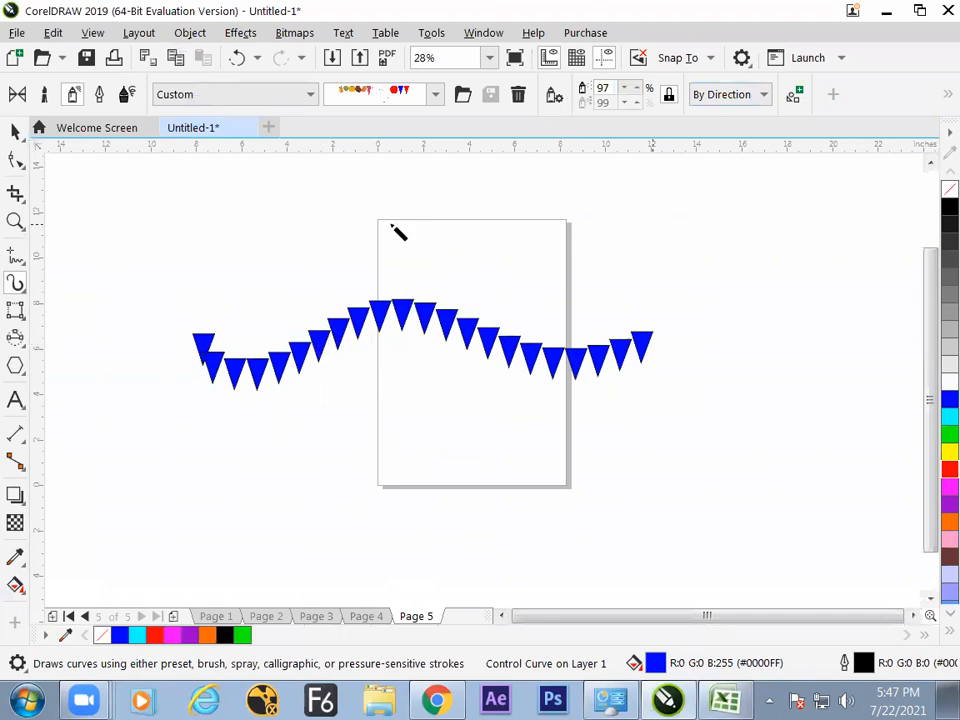
left_click_drag(322, 230, 578, 232)
left_click(740, 94)
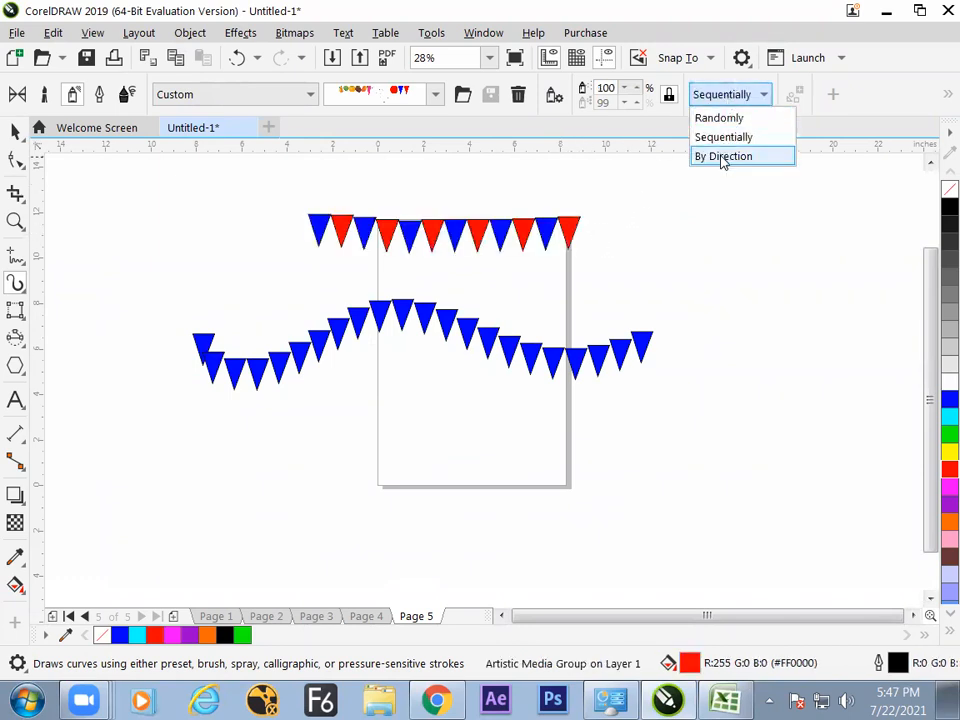
left_click(722, 157)
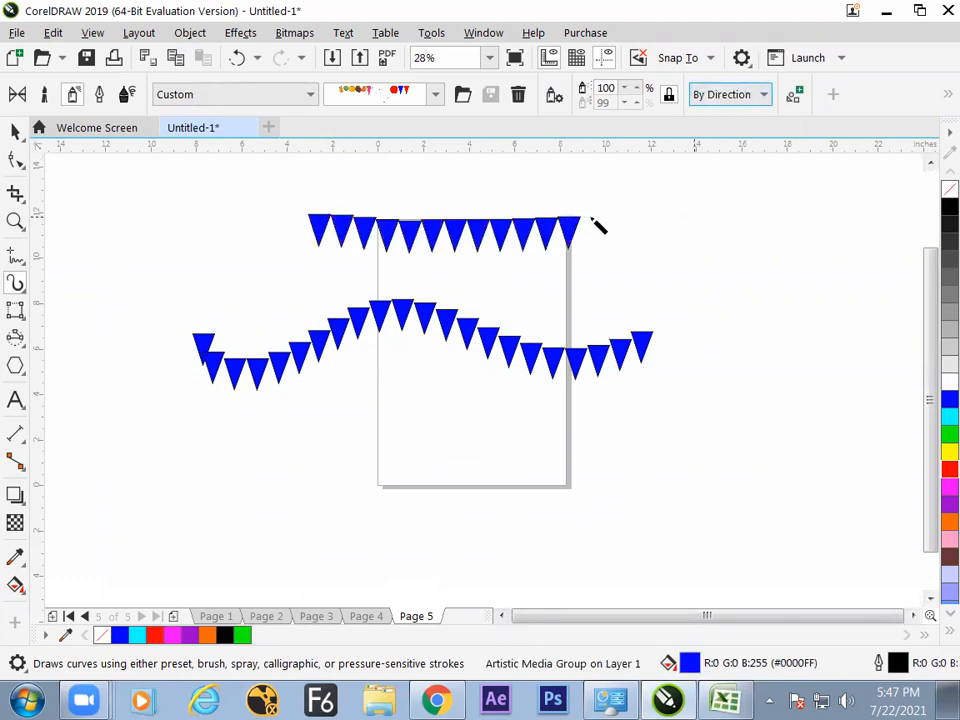
Spray a right-angled triangle stroke beside the page, running across and down, and set its spray order to By Direction.
left_click(627, 211)
mouse_move(622, 211)
left_mouse_down()
mouse_move(741, 211)
mouse_move(738, 402)
left_mouse_up()
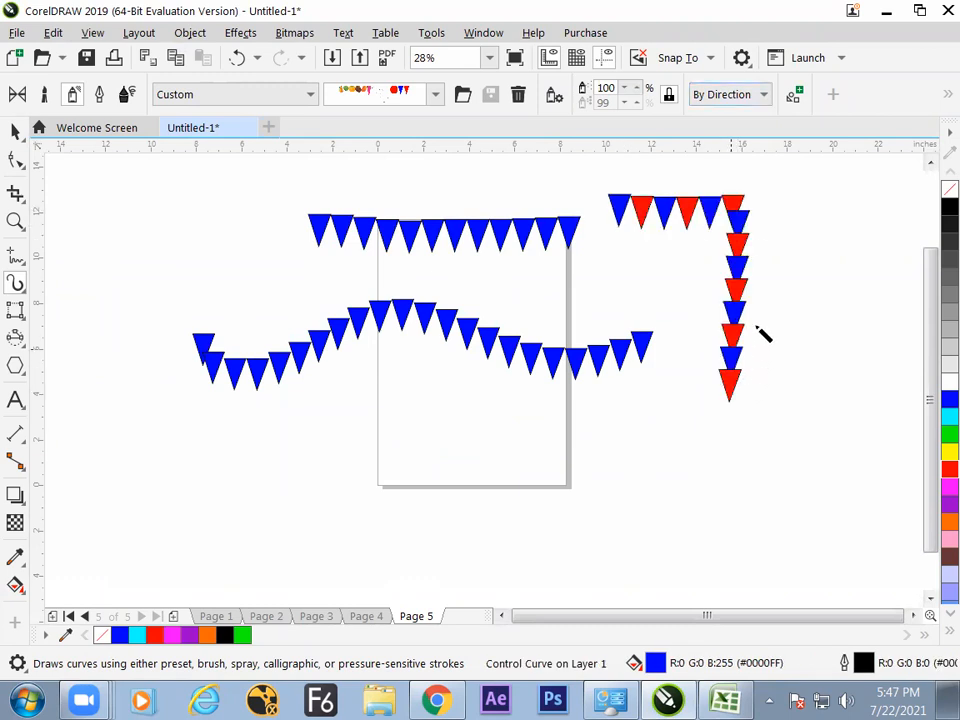
left_click(735, 94)
left_click(724, 157)
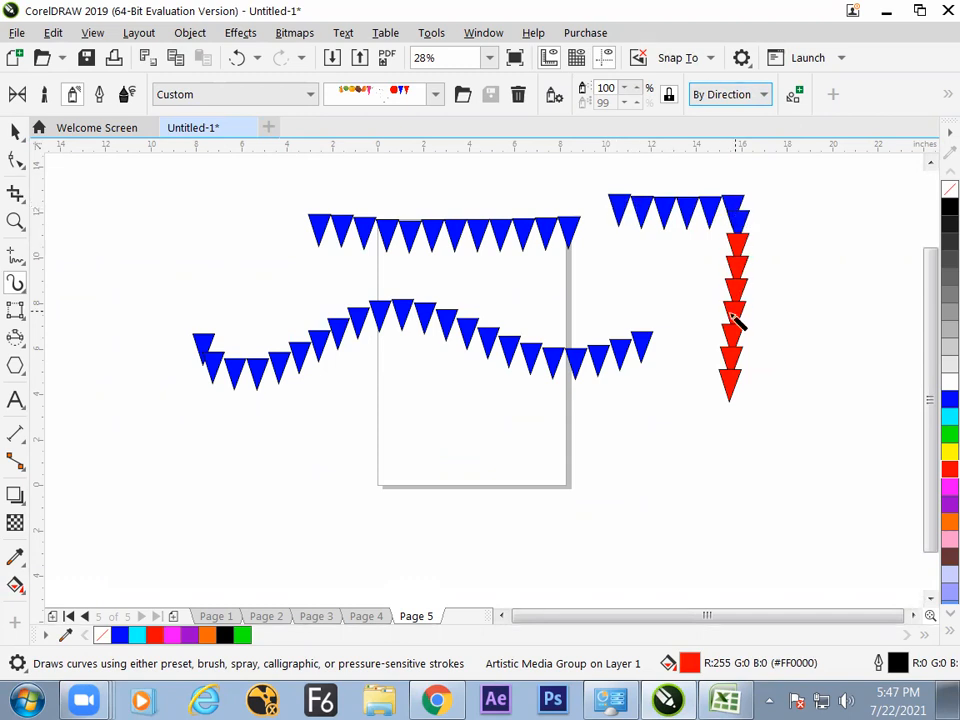
Try the Randomly and Sequentially spray orders on the right-angled triangle stroke, ending on By Direction.
left_click(744, 97)
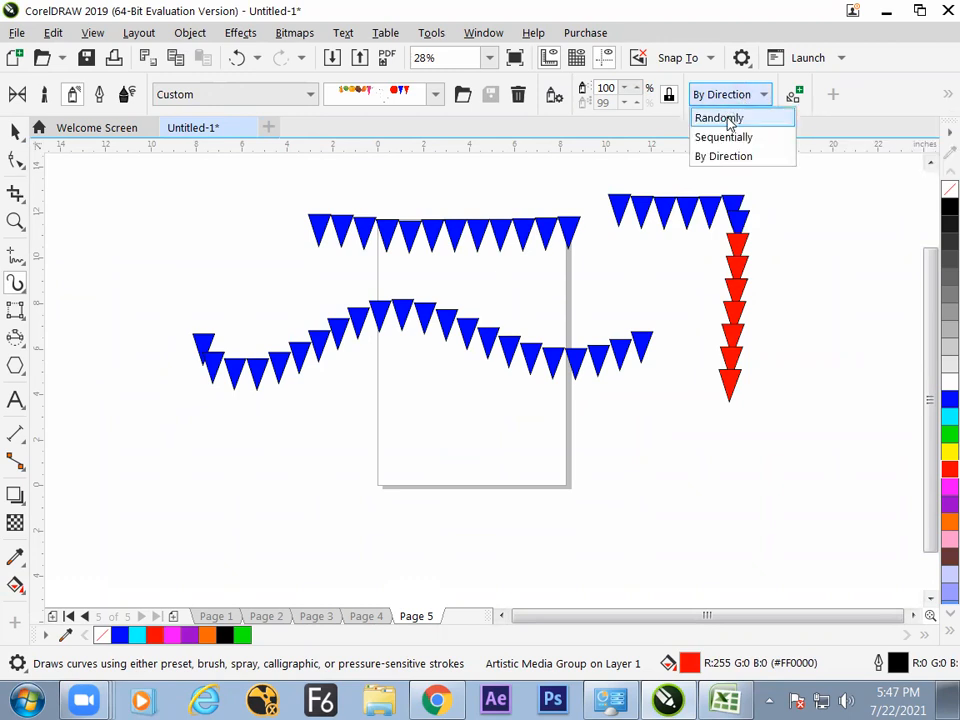
left_click(729, 120)
left_click(740, 96)
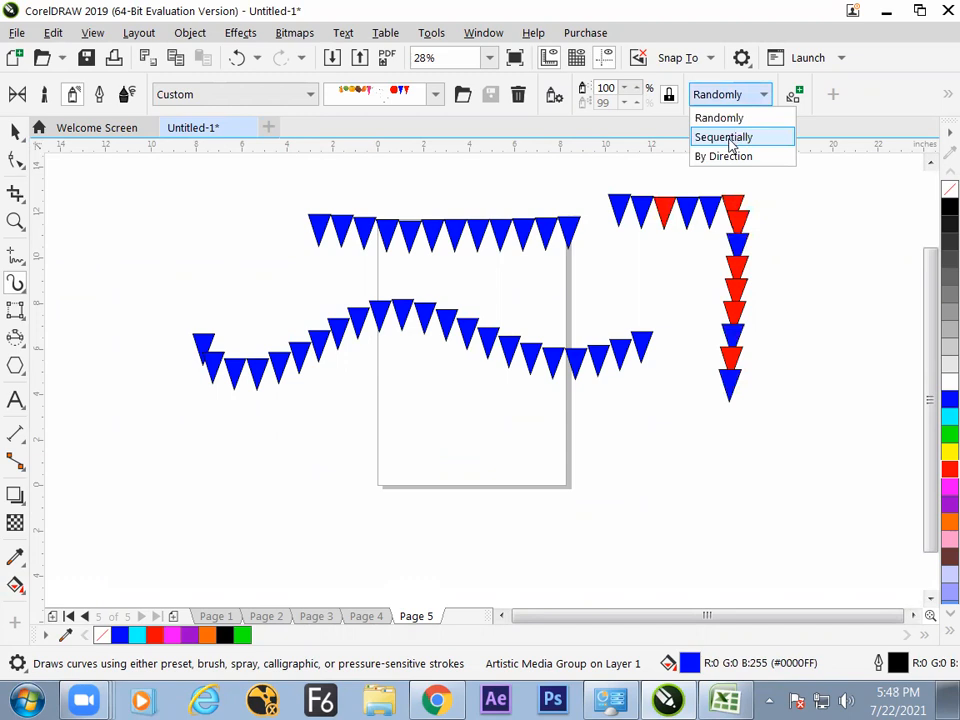
left_click(731, 145)
left_click(739, 94)
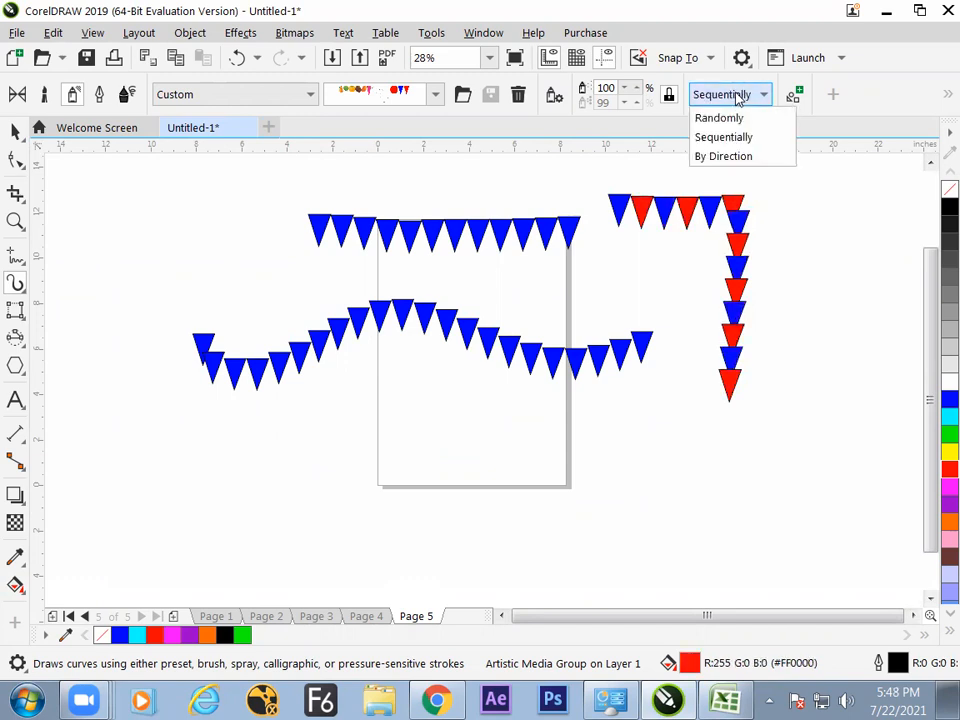
left_click(733, 158)
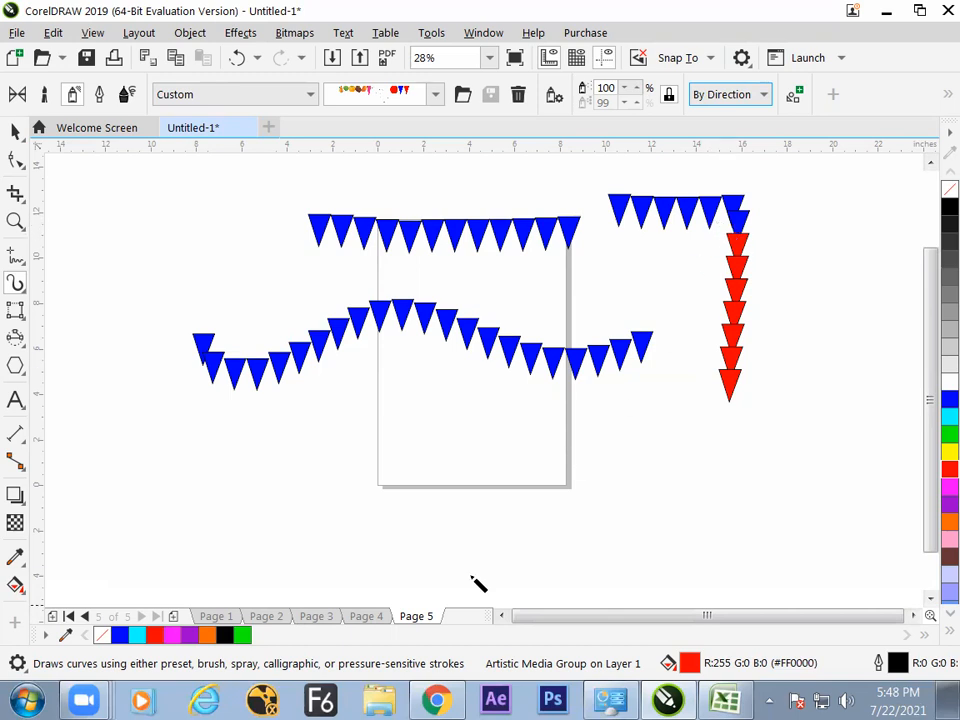
Select all the triangle strokes and move them down to free the upper part of the page.
left_click(14, 133)
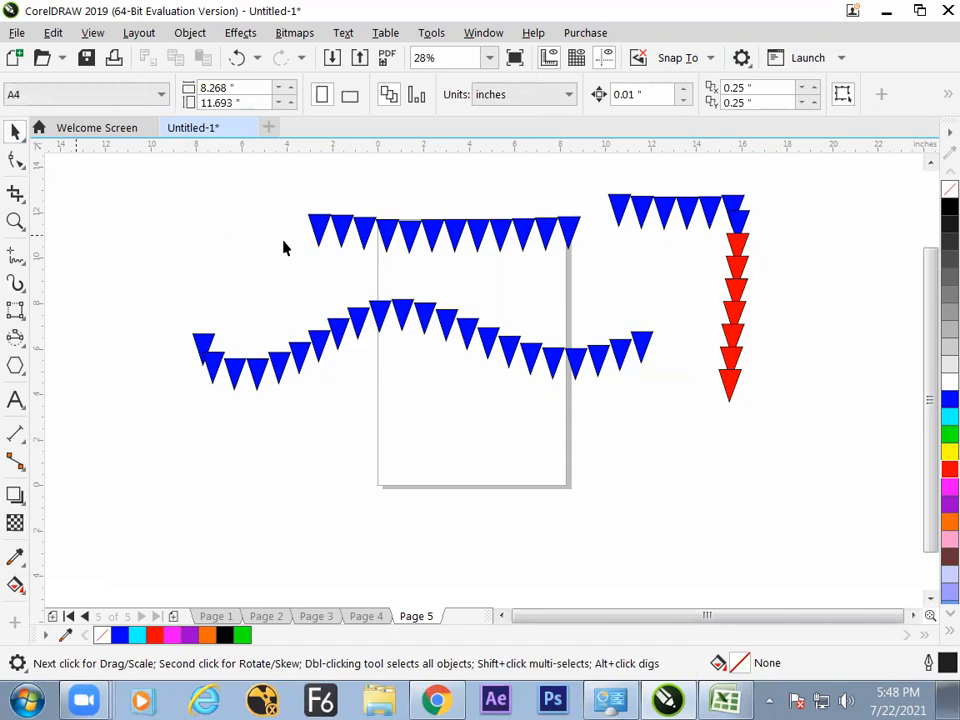
left_click_drag(112, 183, 758, 463)
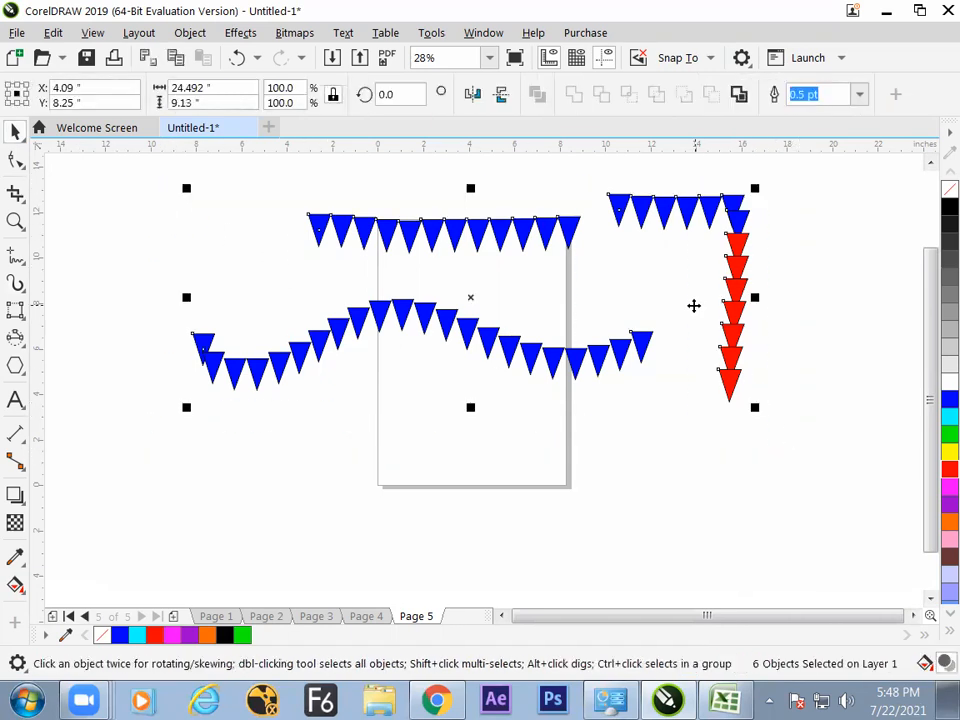
left_click_drag(489, 232, 505, 370)
key("ctrl+a")
left_click_drag(474, 236, 484, 409)
left_click(341, 311)
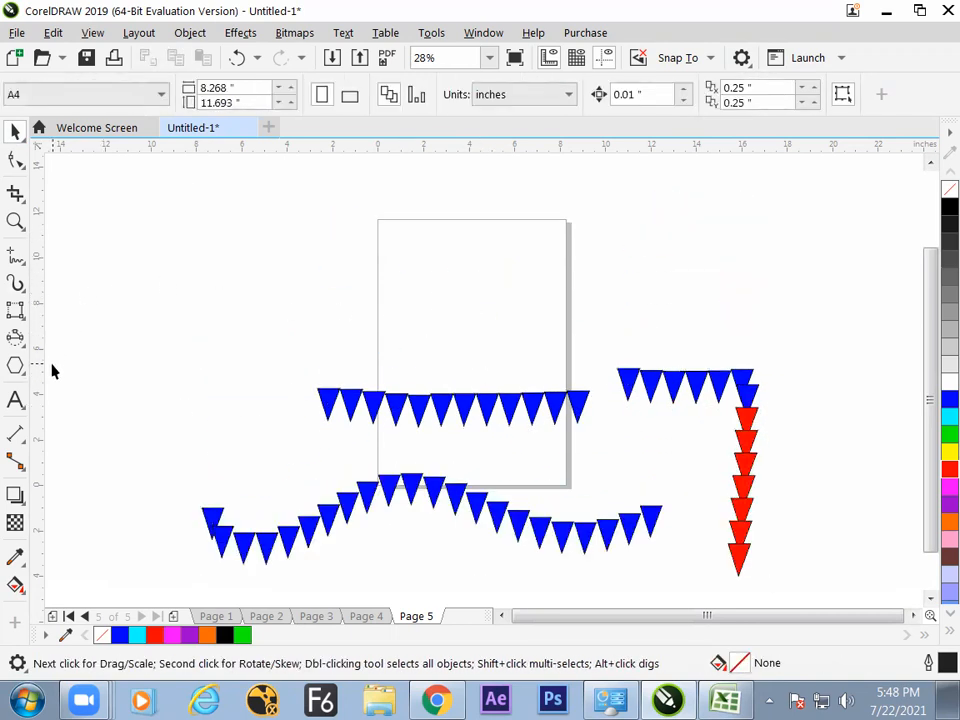
Replace the sprayer's playlist with only the mango, Image 5.
left_click(16, 282)
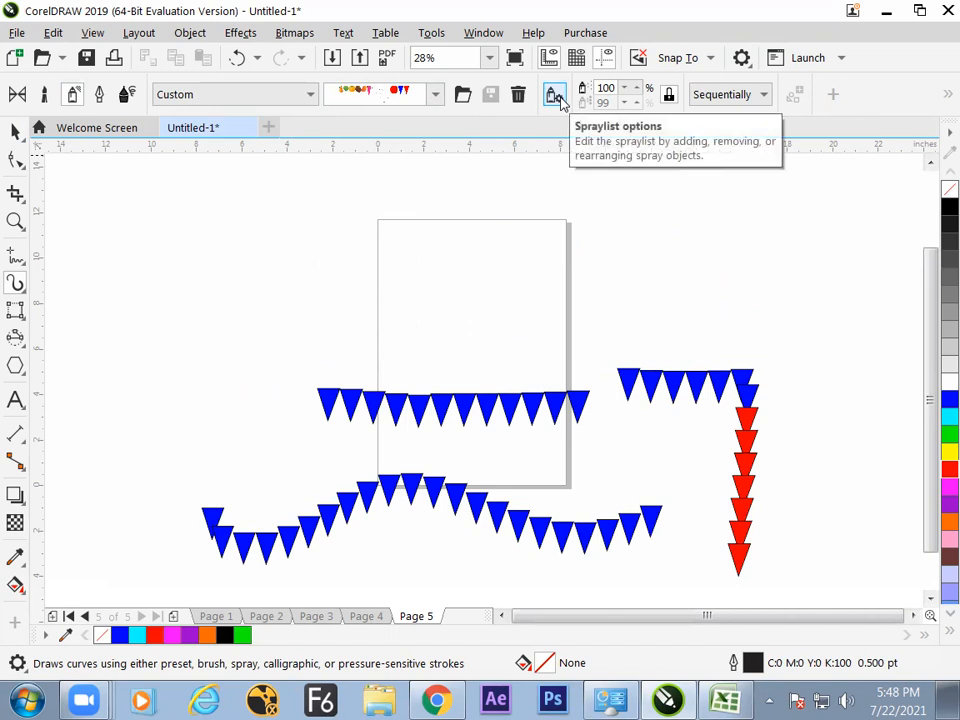
left_click(556, 96)
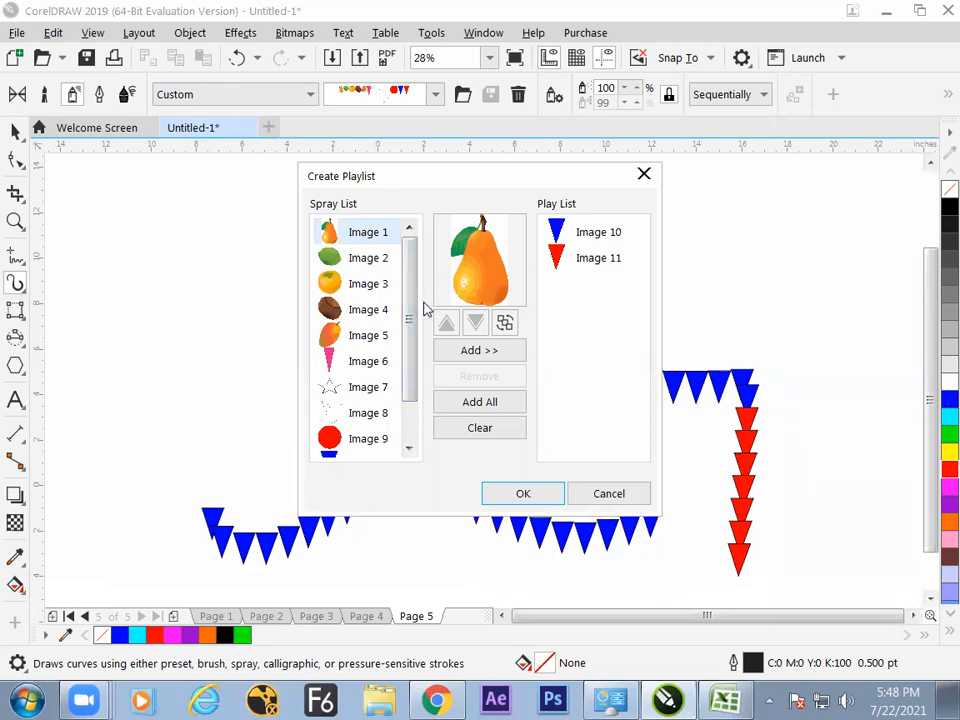
mouse_move(413, 325)
left_mouse_down()
mouse_move(413, 396)
mouse_move(413, 272)
left_mouse_up()
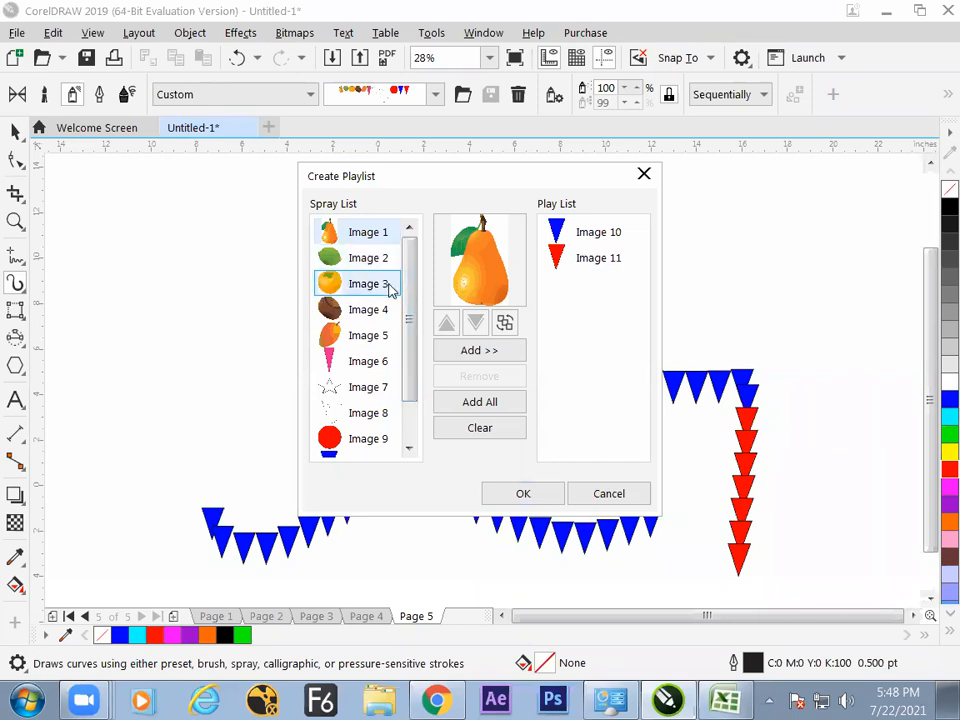
left_click(386, 336)
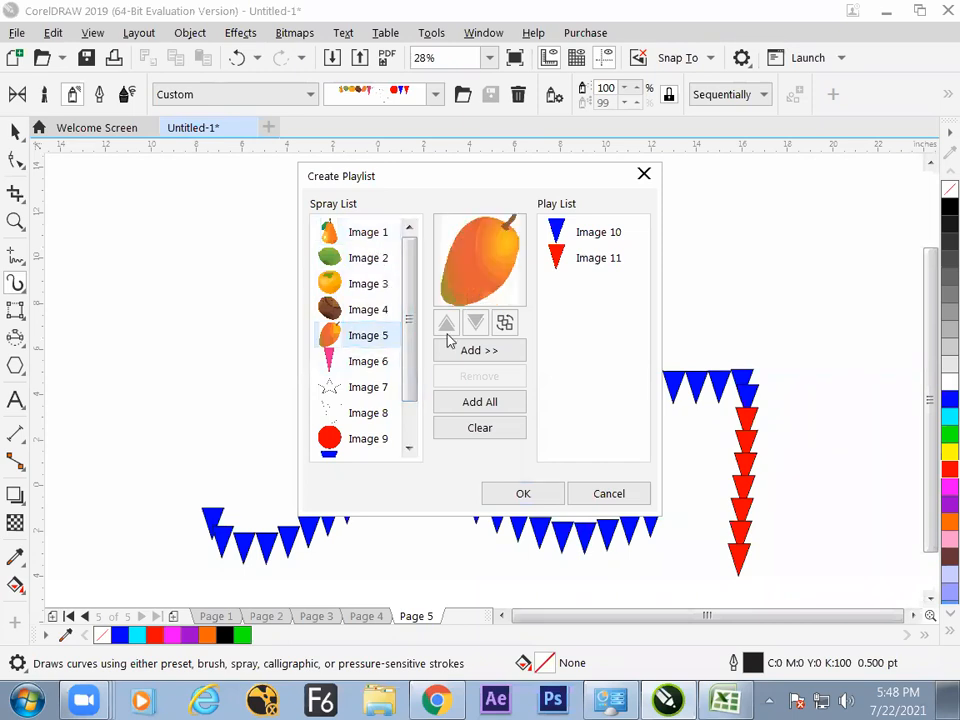
left_click(490, 430)
left_click(493, 354)
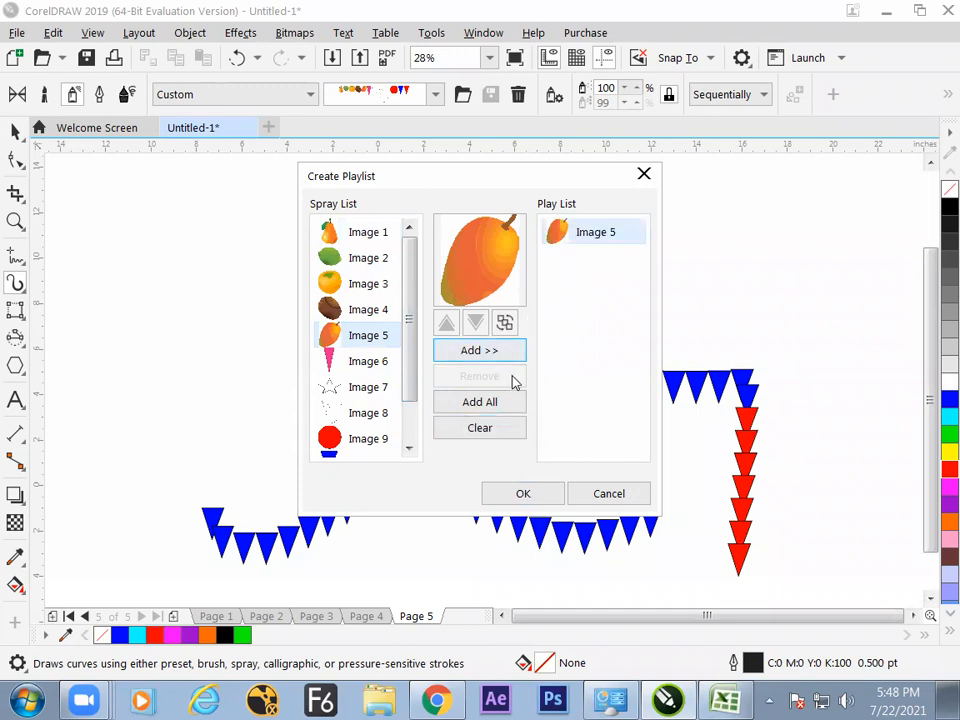
left_click(522, 493)
Spray three wavy mango strokes above the triangle strokes, across and beyond the page.
mouse_move(105, 300)
left_mouse_down()
mouse_move(149, 229)
mouse_move(322, 257)
mouse_move(552, 230)
mouse_move(727, 263)
mouse_move(771, 246)
left_mouse_up()
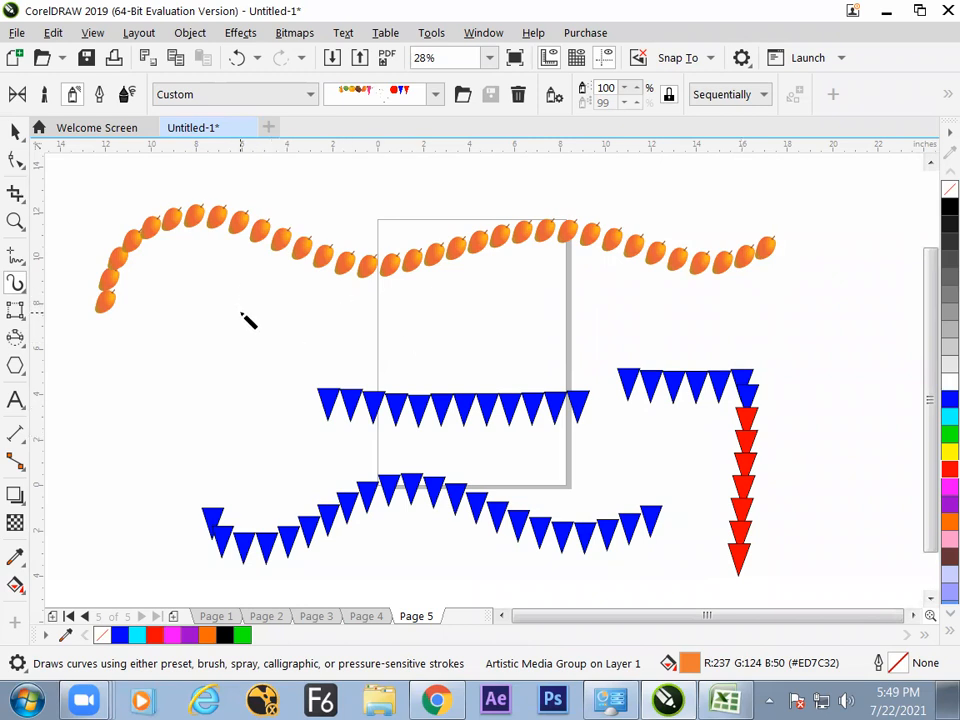
mouse_move(174, 348)
left_mouse_down()
mouse_move(308, 318)
mouse_move(570, 316)
left_mouse_up()
mouse_move(400, 175)
left_mouse_down()
mouse_move(402, 215)
mouse_move(672, 222)
left_mouse_up()
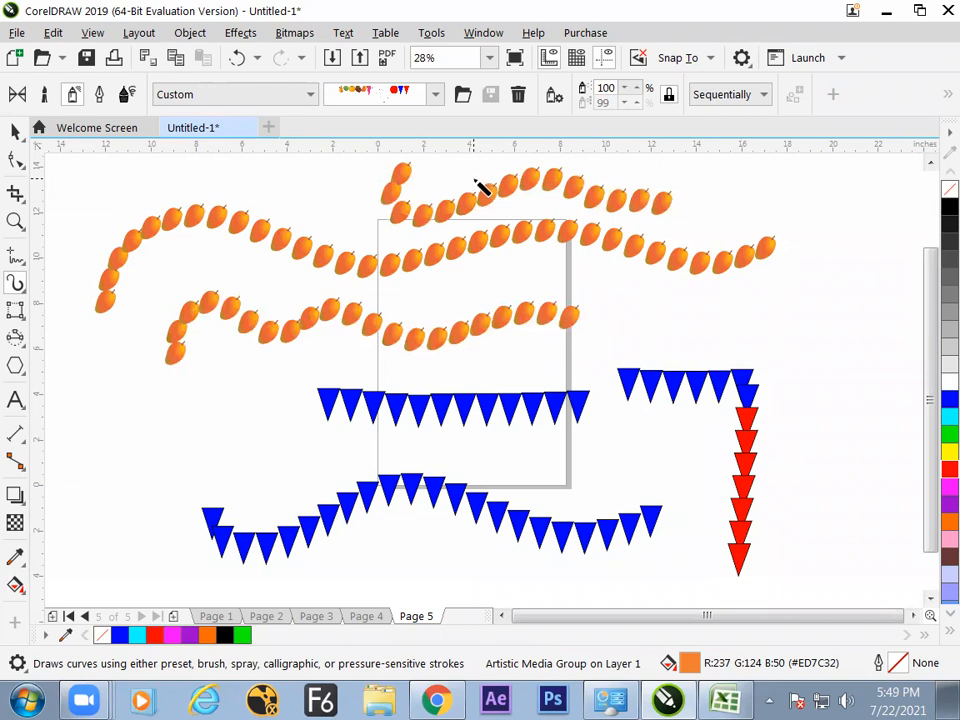
left_click(555, 96)
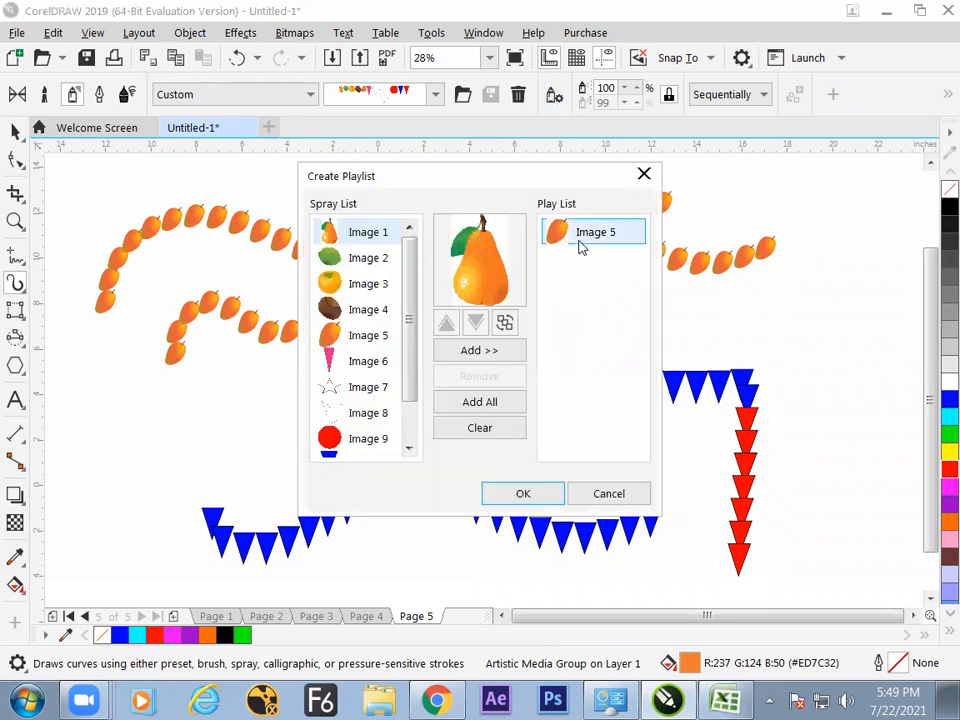
left_click(500, 432)
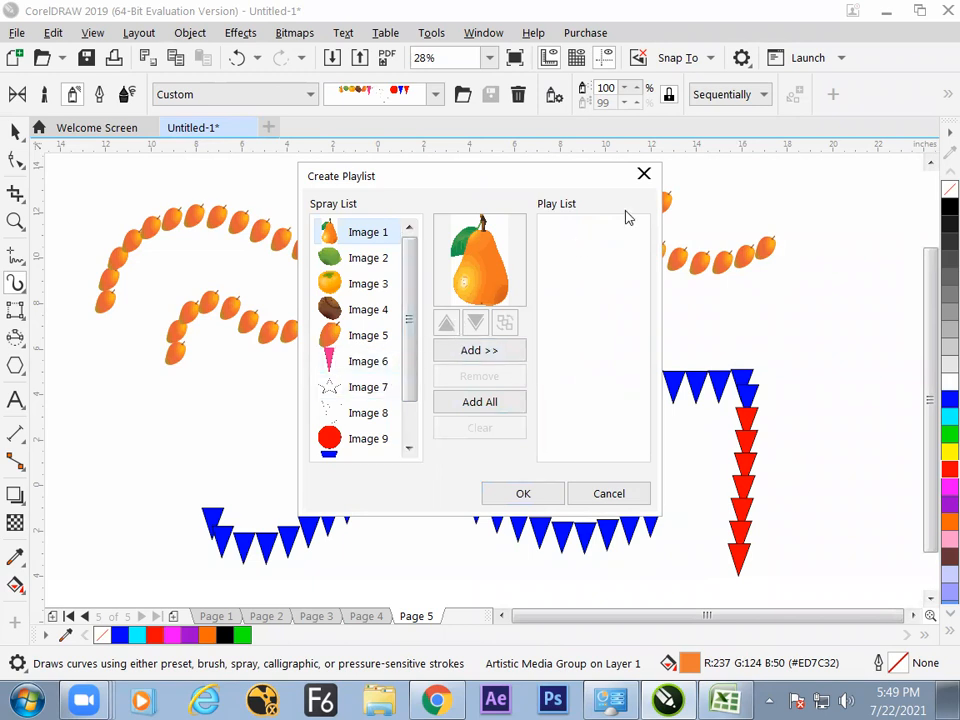
left_click(643, 175)
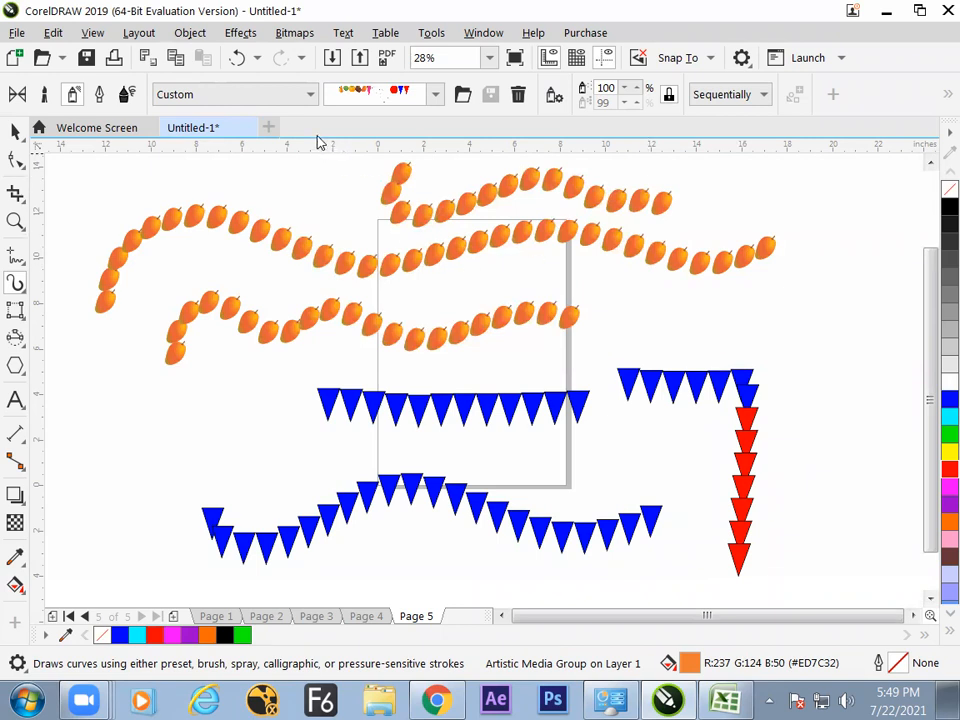
Choose the wrapped-candy spray pattern from the Food category and spray one wavy stroke across a new Page 6.
left_click(309, 98)
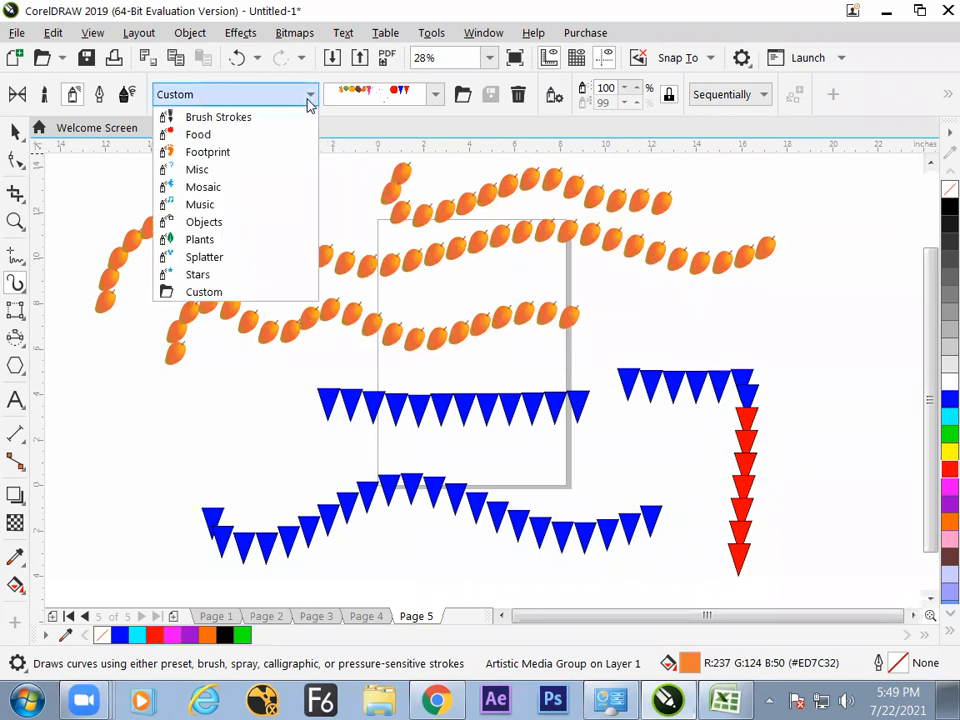
left_click(252, 135)
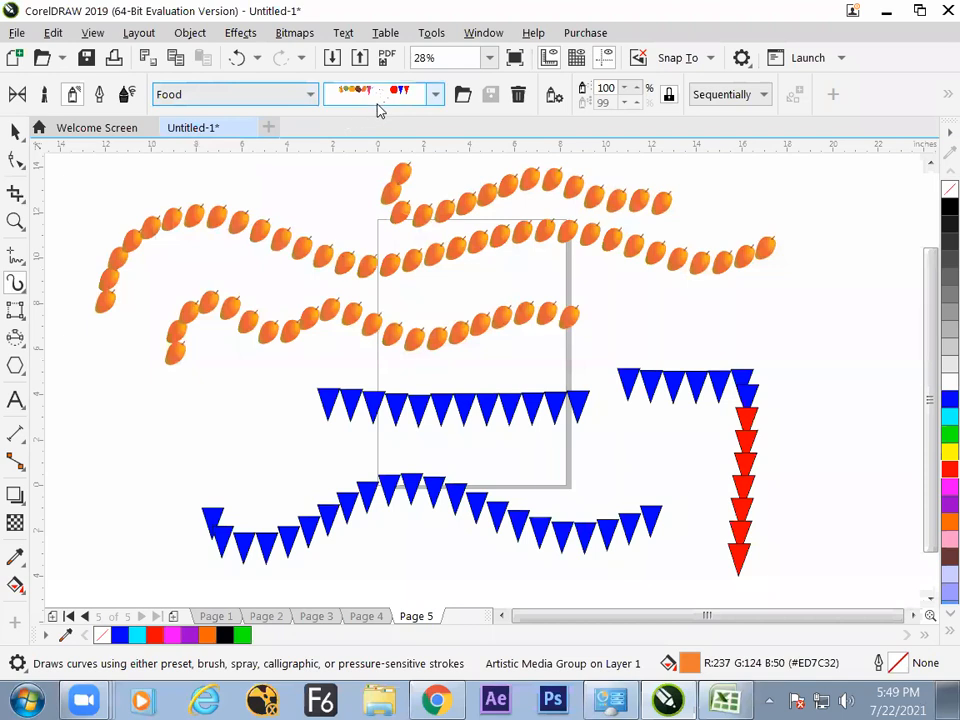
left_click(433, 95)
left_click(433, 96)
left_click(433, 96)
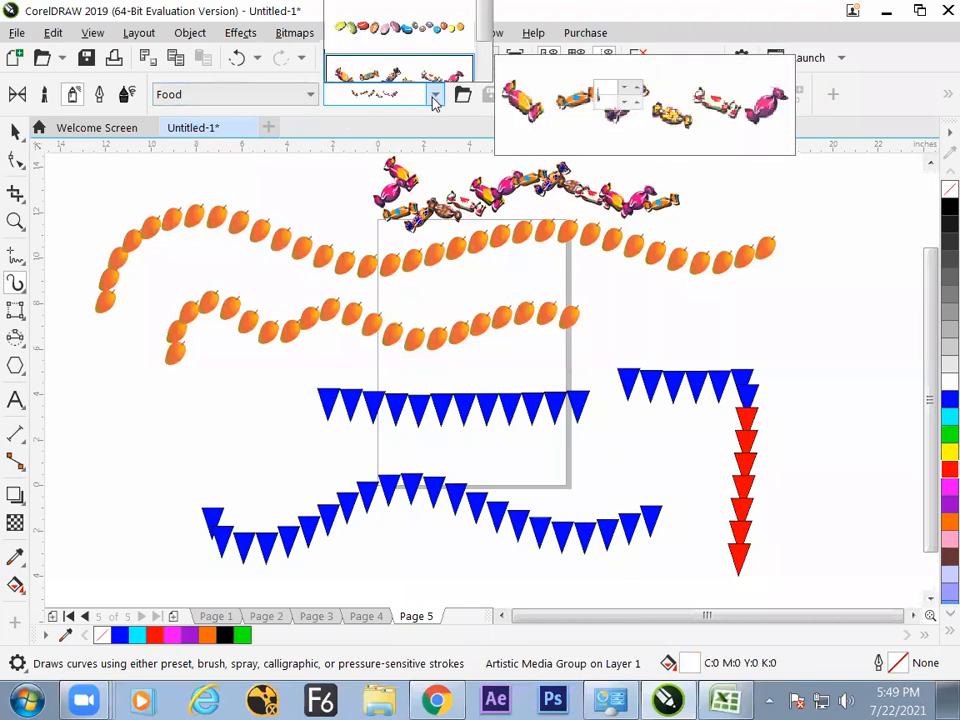
left_click(433, 97)
left_click(433, 97)
left_click(435, 96)
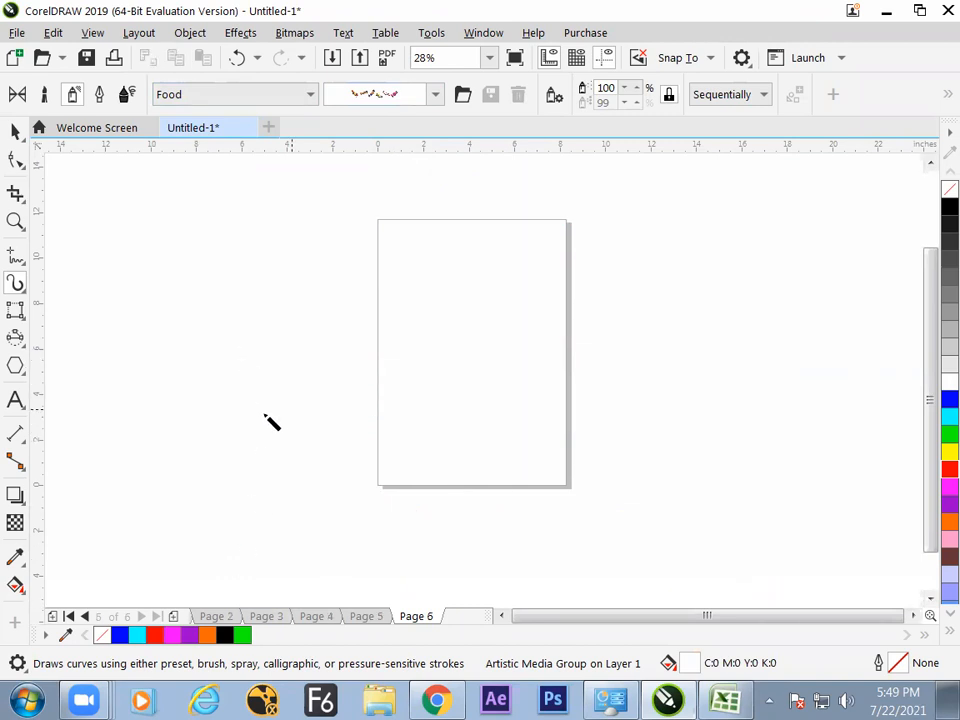
mouse_move(198, 387)
left_mouse_down()
mouse_move(314, 272)
mouse_move(496, 328)
mouse_move(679, 305)
left_mouse_up()
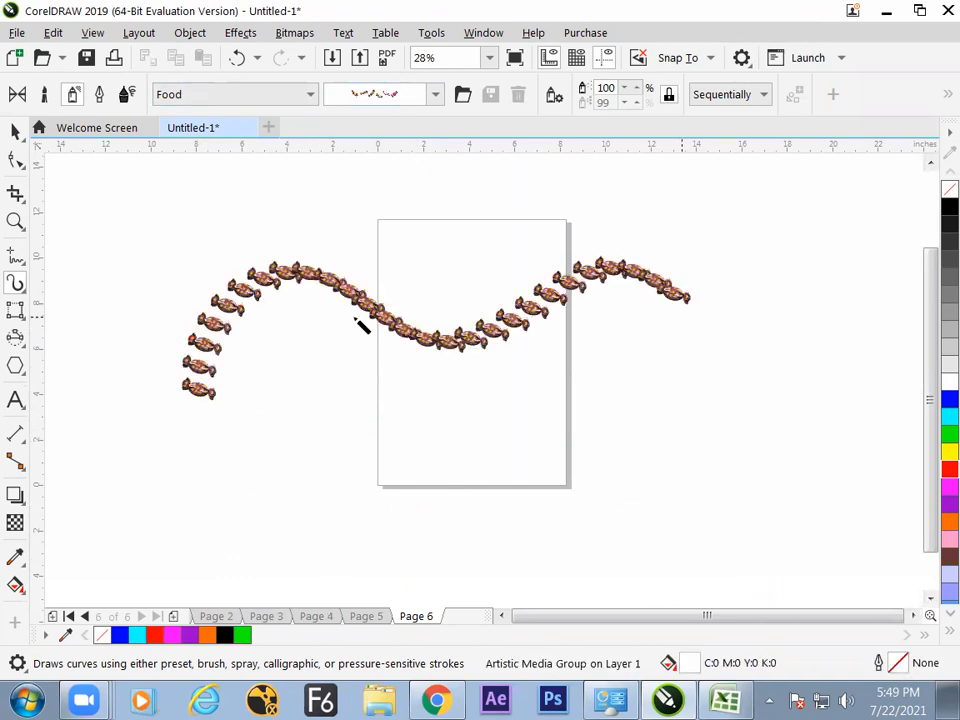
Set the candy stroke's spray order to Randomly and add Image 2 and Image 6 to its playlist.
left_click(716, 96)
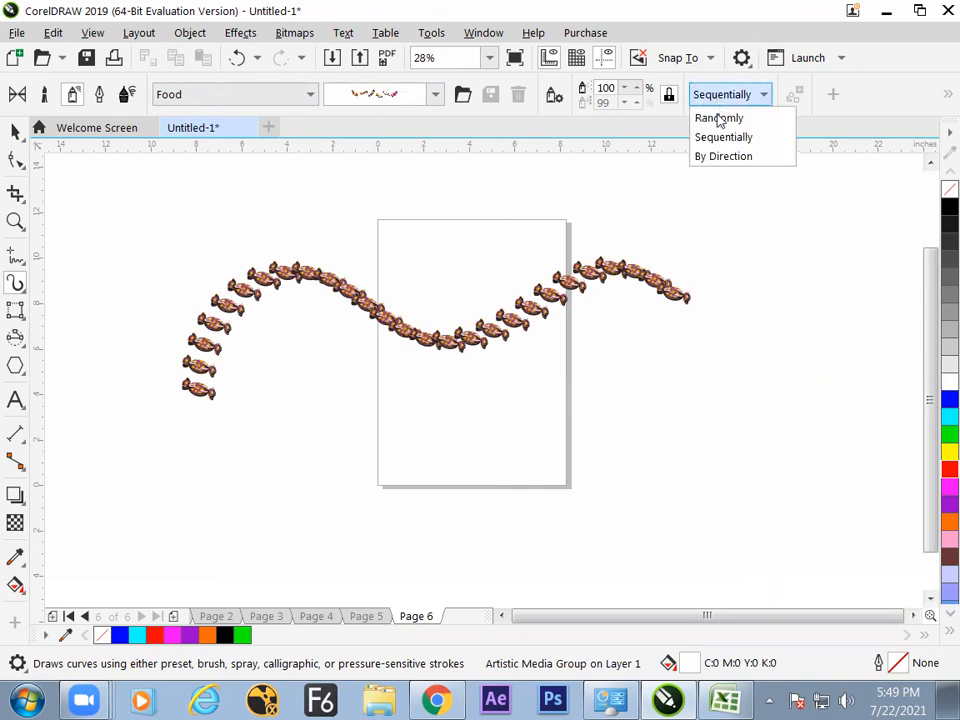
left_click(718, 117)
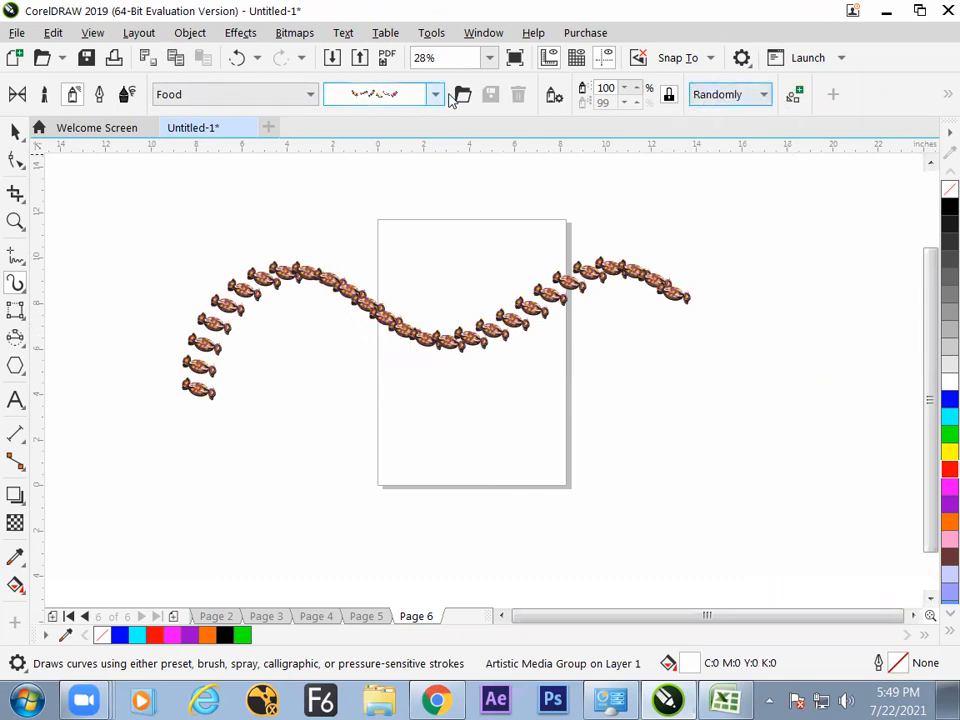
left_click(553, 95)
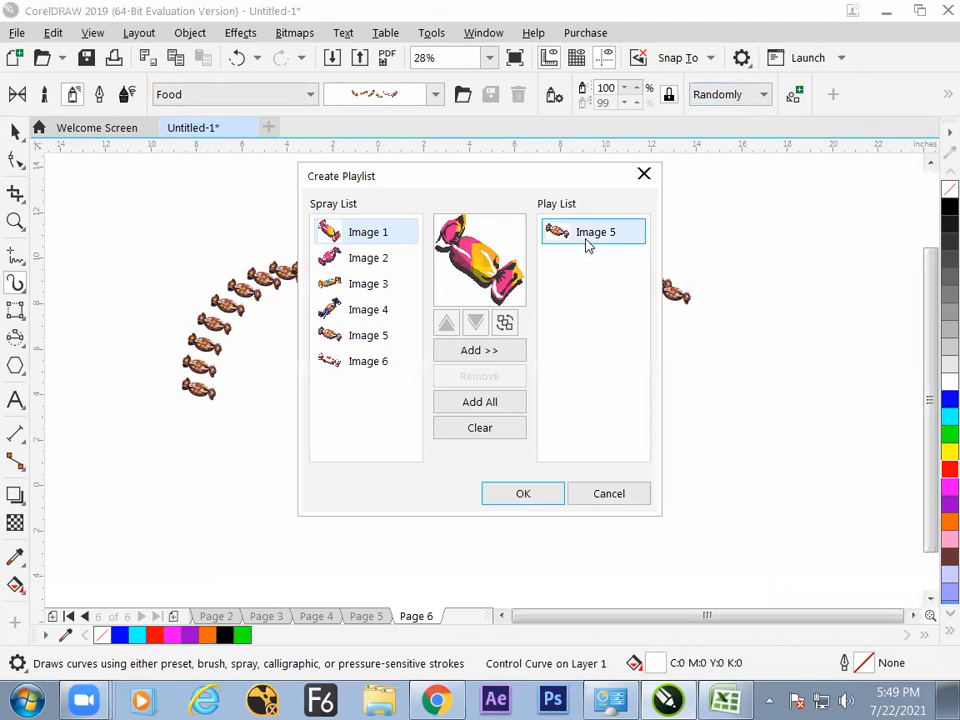
left_click(372, 260)
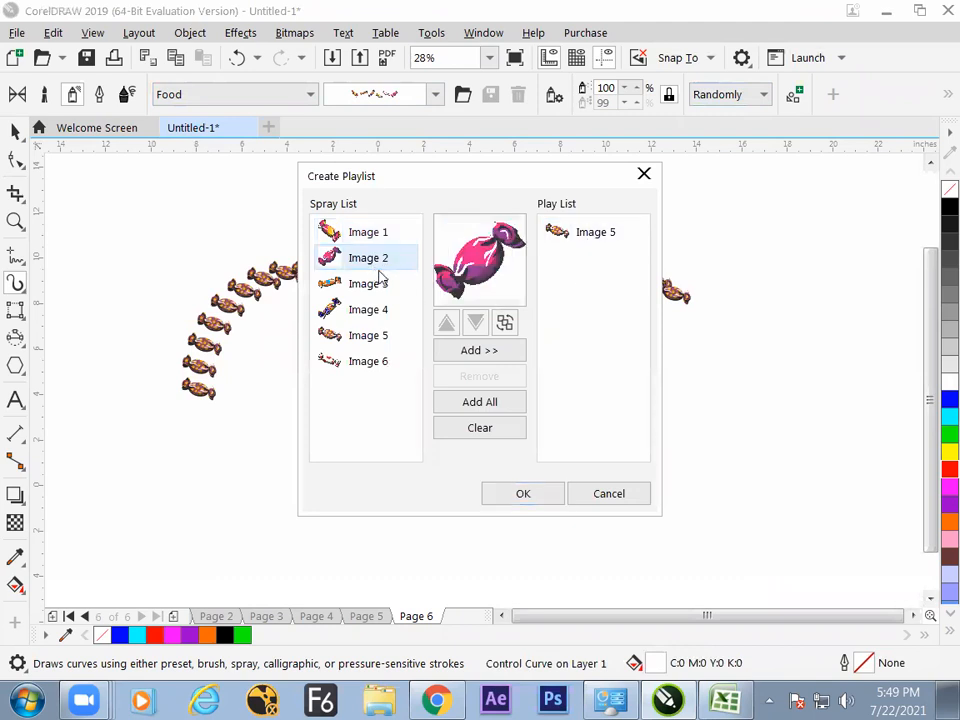
left_click(480, 352)
left_click(386, 366)
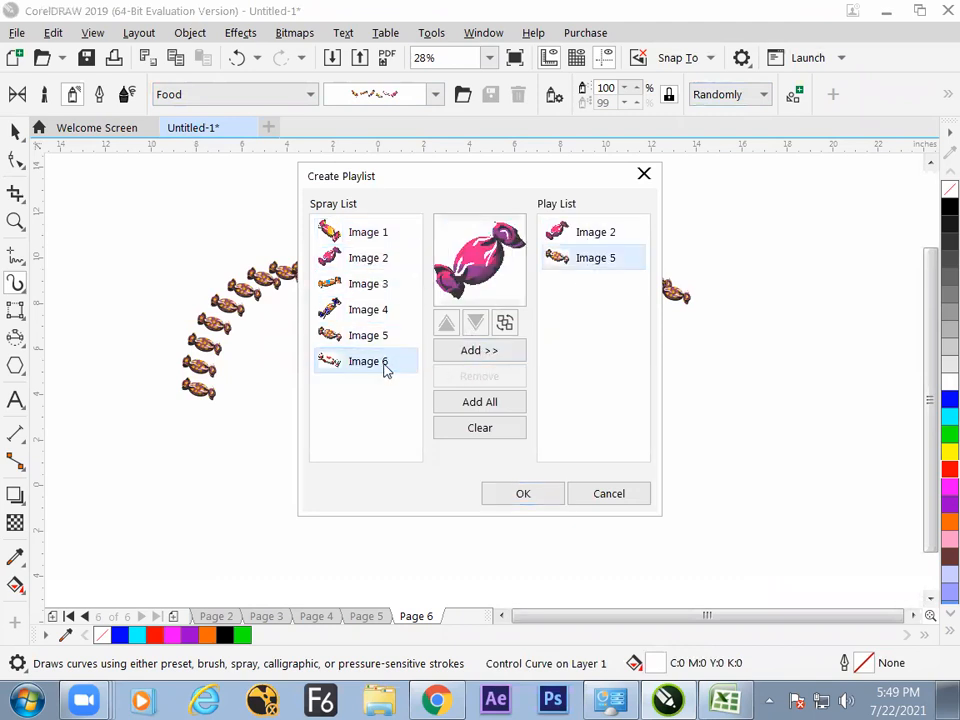
left_click(490, 352)
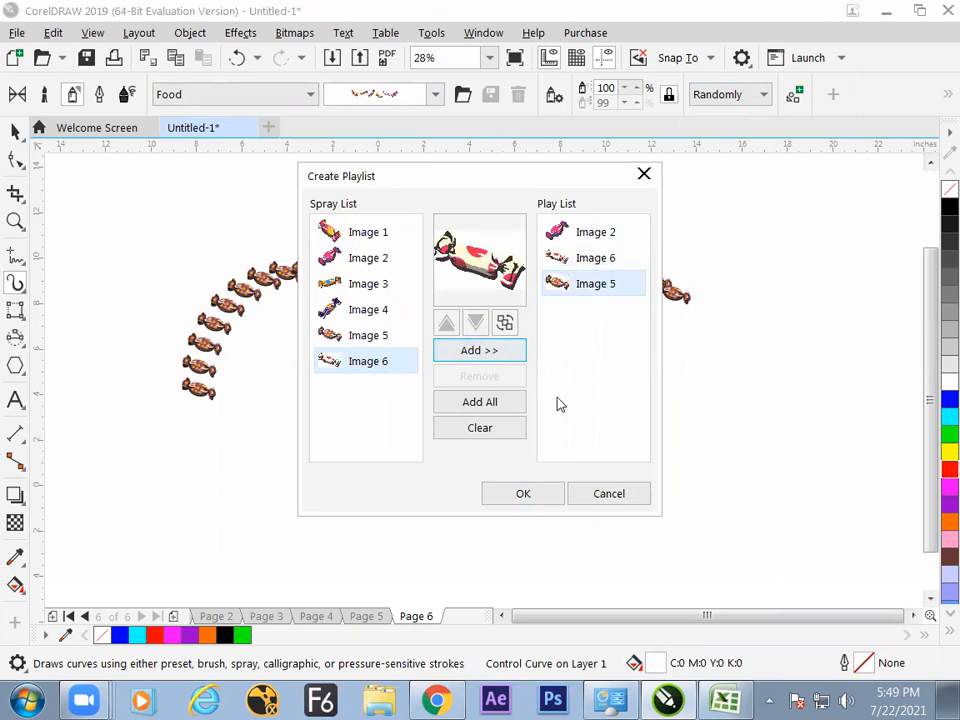
left_click(532, 493)
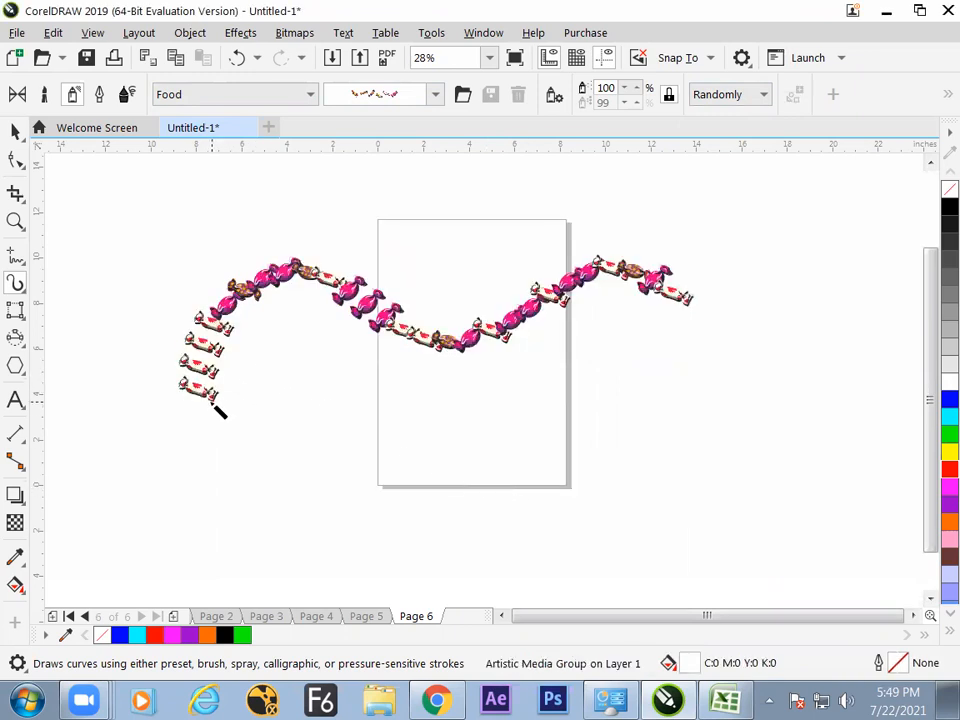
Switch the candy stroke's spray order to Sequentially and enlarge the sprayed objects to 145%.
left_click(730, 94)
left_click(731, 140)
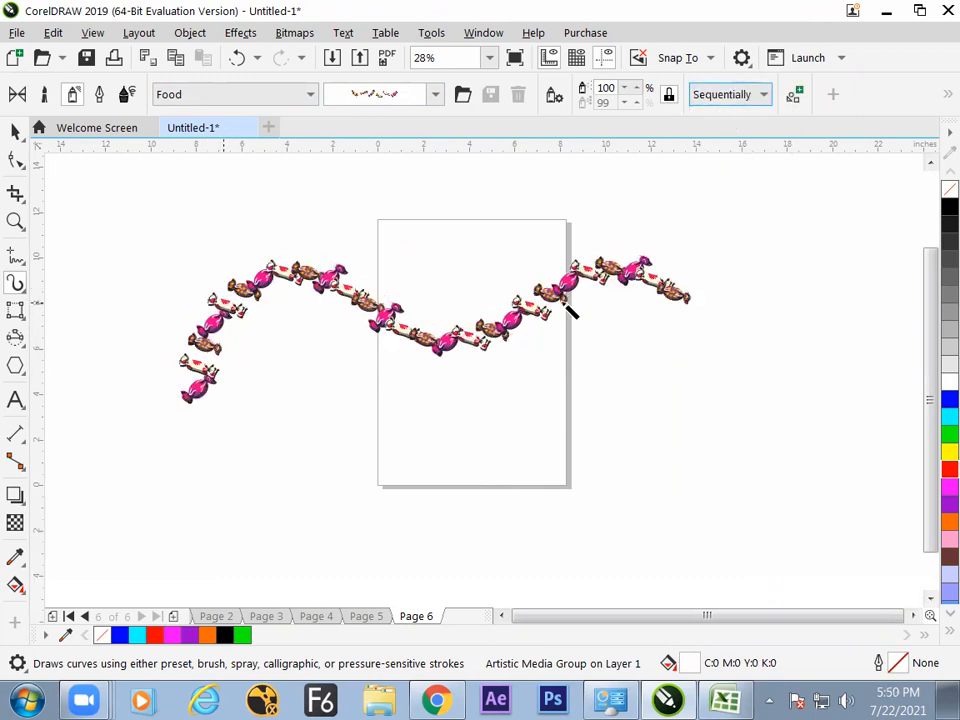
left_click_drag(629, 93, 634, 122)
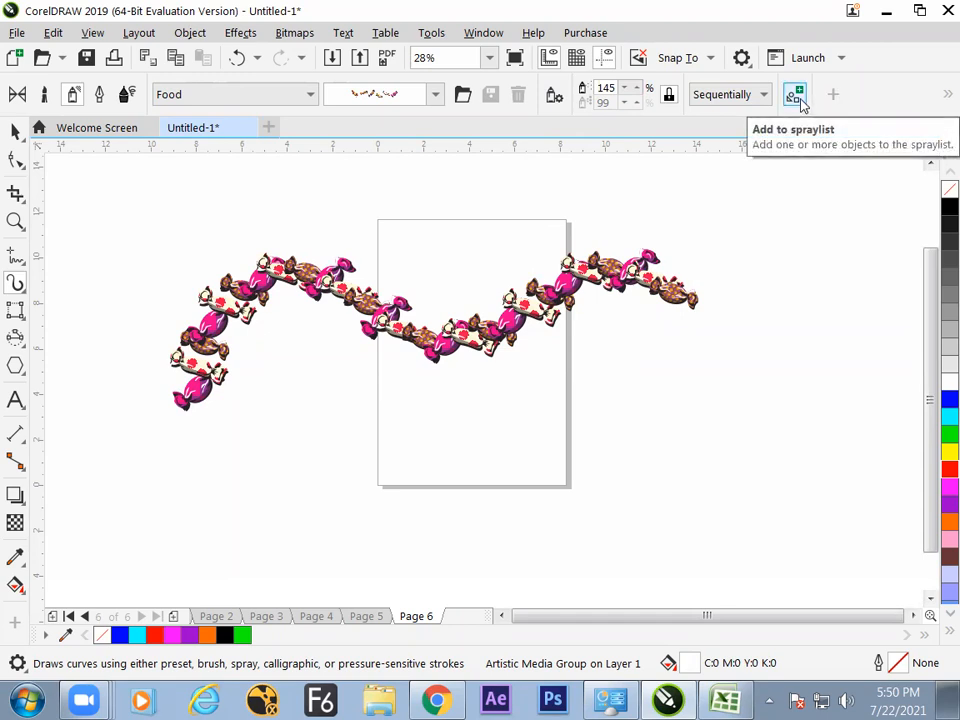
Try 3 images per dab on the candy stroke, then set it back to 1.
left_click(945, 95)
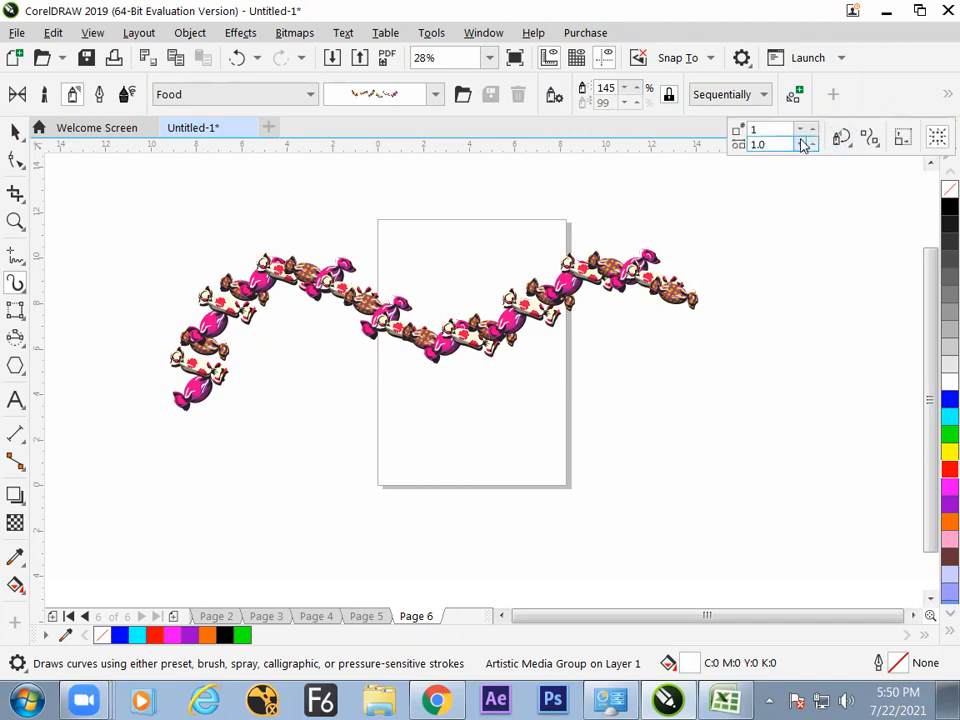
mouse_move(802, 135)
left_mouse_down()
mouse_move(803, 125)
mouse_move(798, 148)
left_mouse_up()
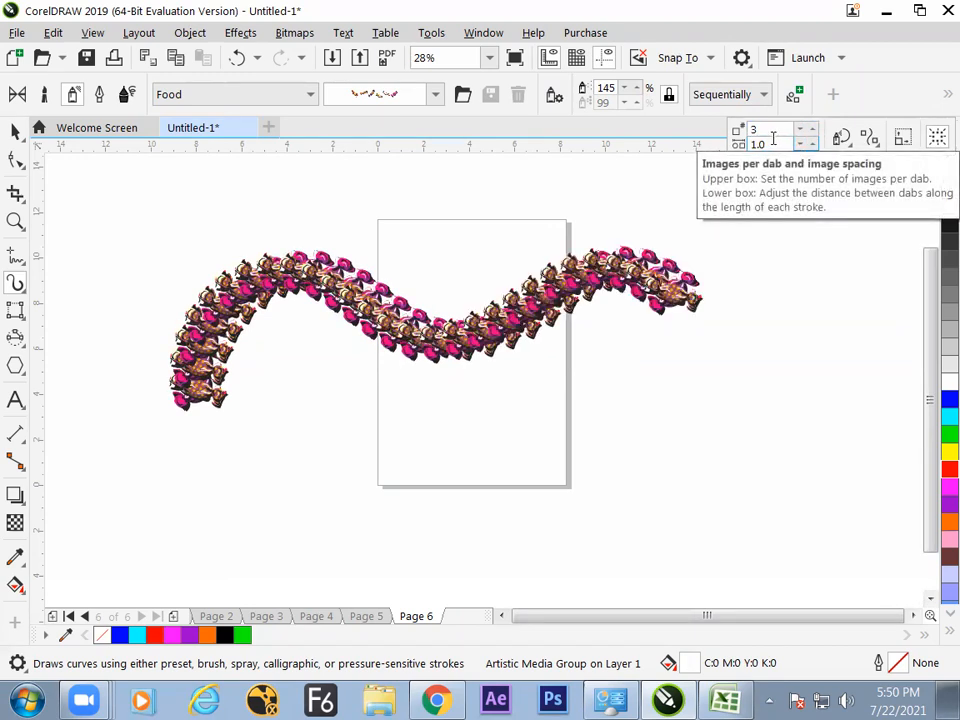
left_click_drag(773, 138, 735, 142)
type("1")
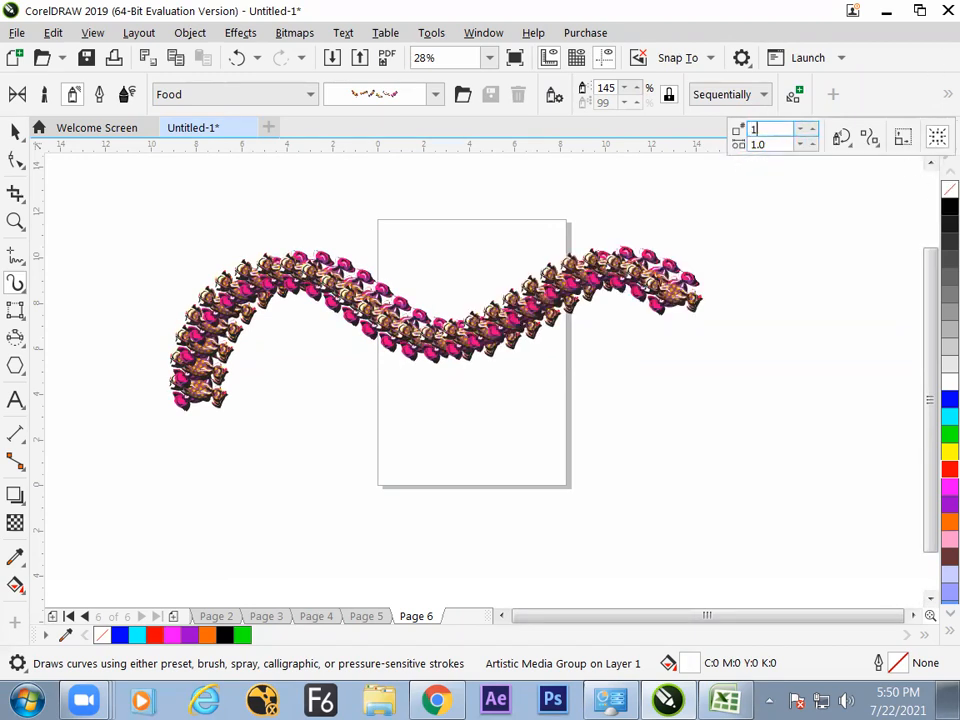
left_click(776, 148)
Raise the candy stroke to 3 images per dab and adjust the image spacing to 1.01.
left_click(812, 128)
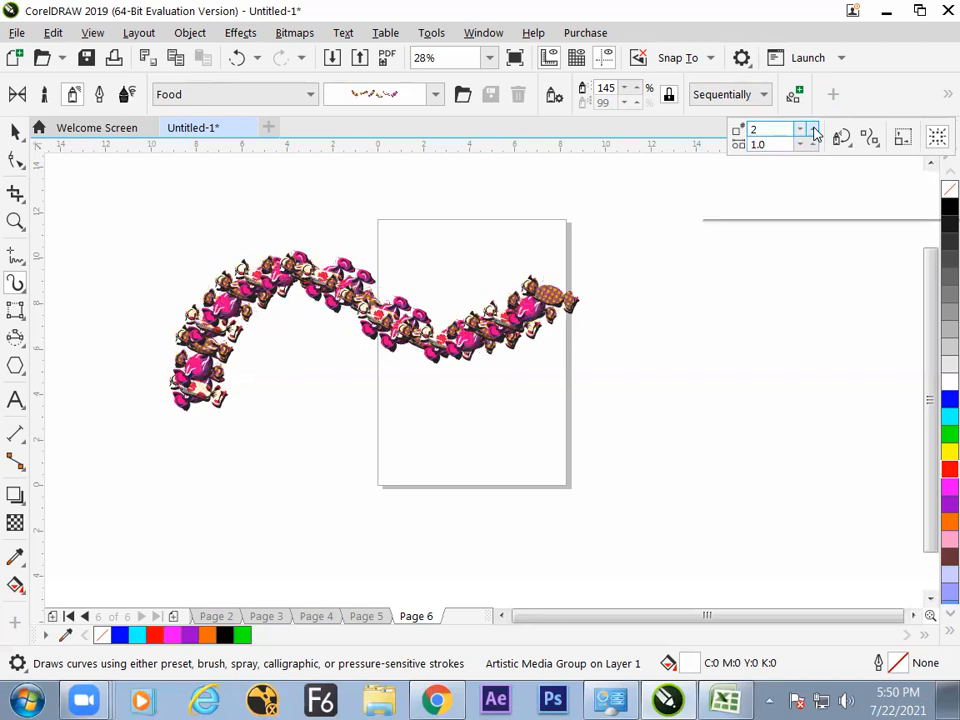
left_click(812, 130)
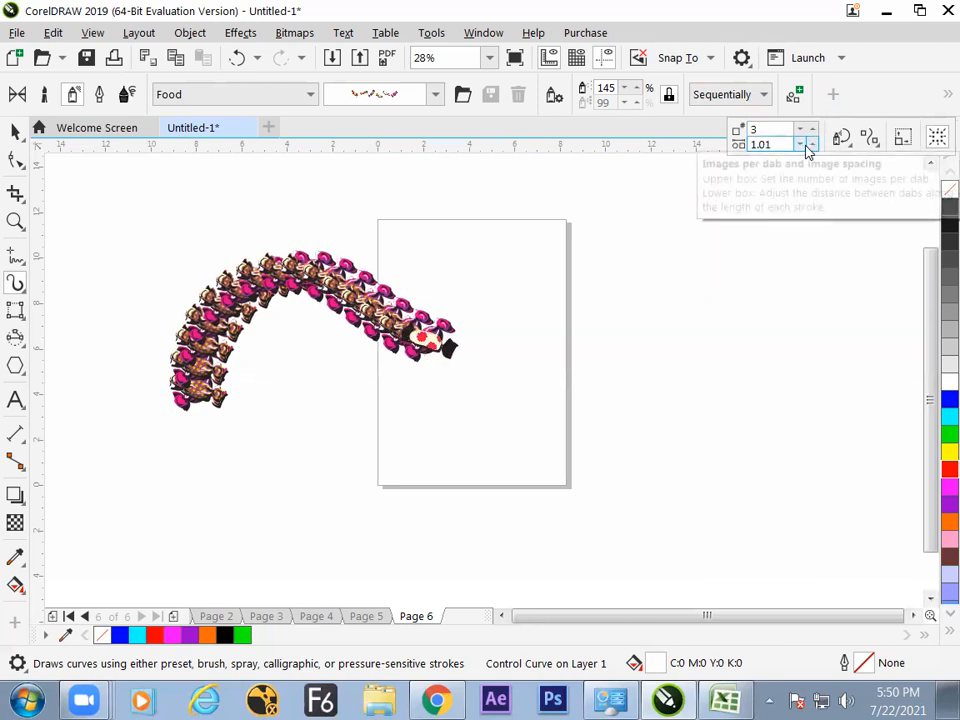
left_click(812, 146)
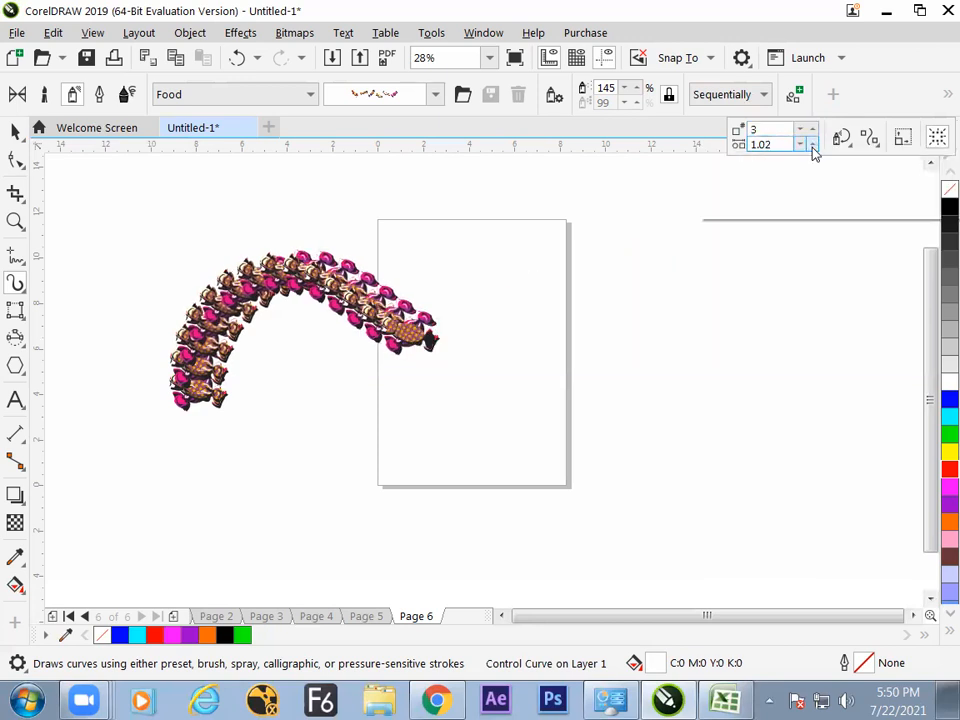
left_click(801, 148)
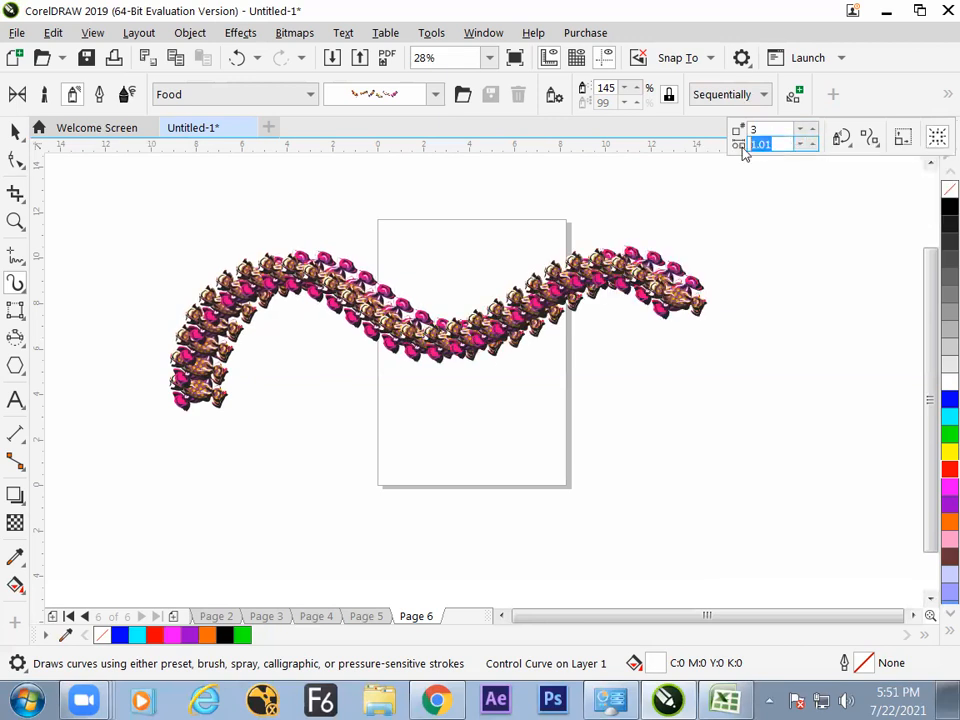
Set the rotation of the sprayed candies to Relative to Path.
left_click(844, 146)
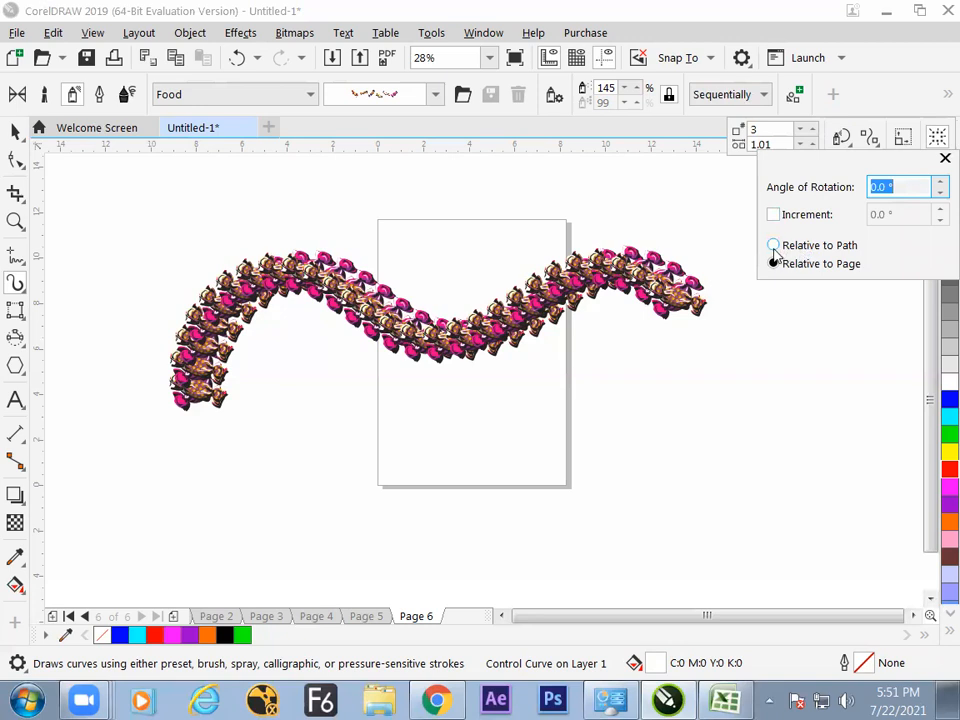
left_click(774, 248)
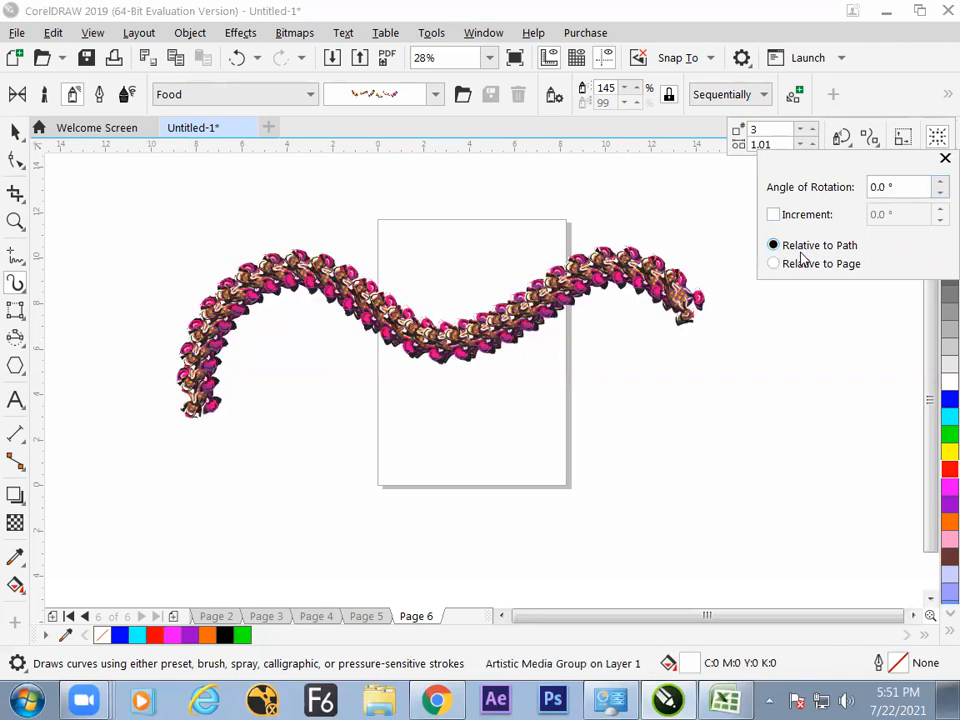
left_click(944, 157)
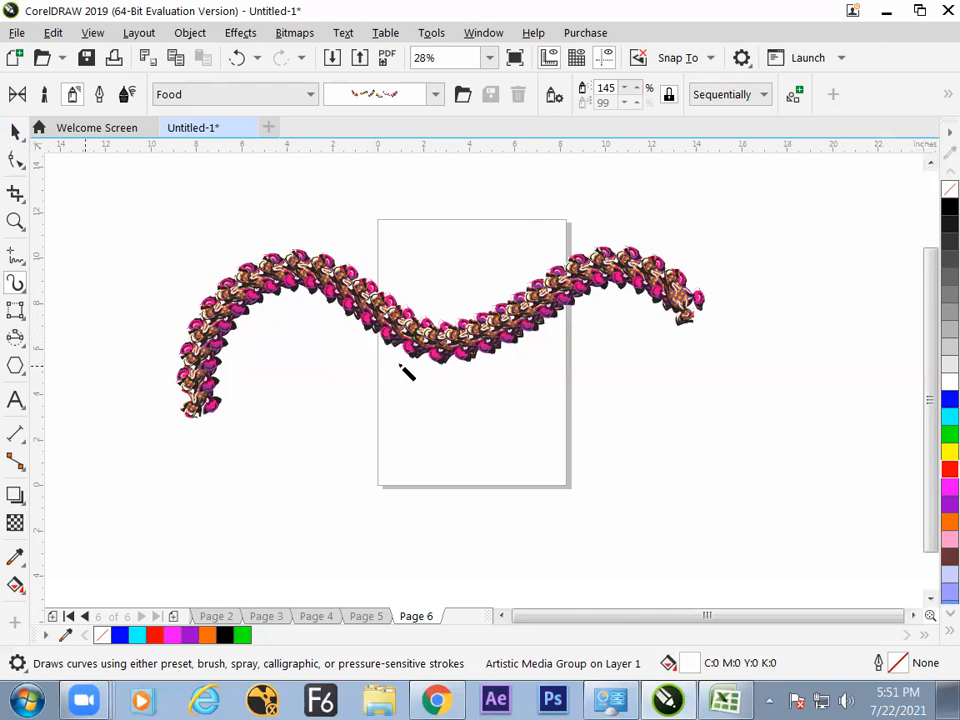
Delete the candy stroke and draw a circle about 7.26 inches in diameter over the page.
key("Delete")
left_click(18, 366)
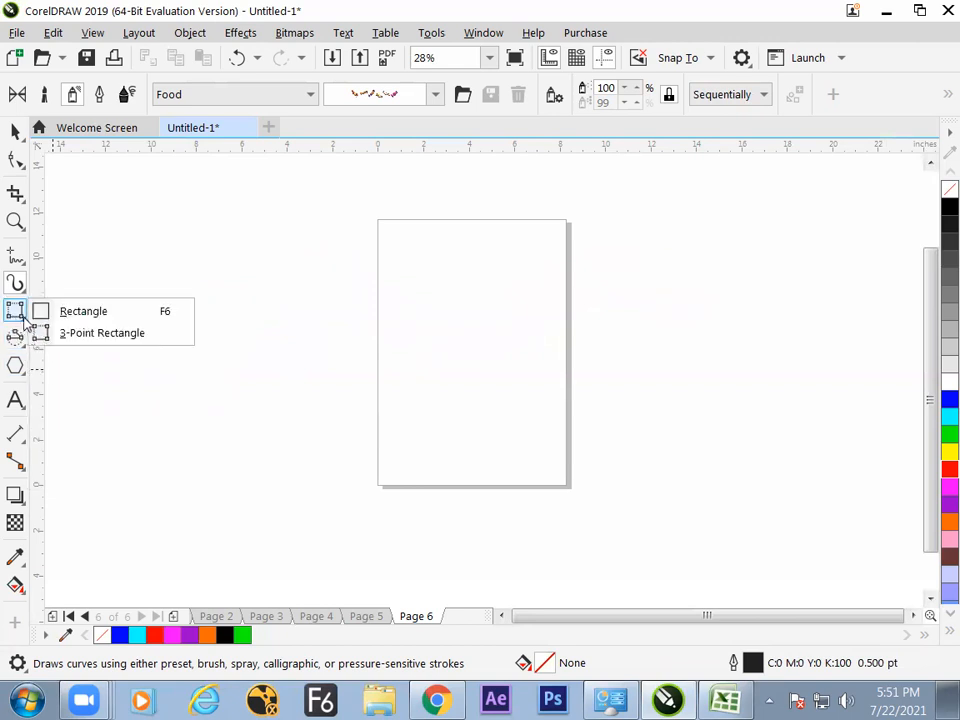
mouse_move(23, 340)
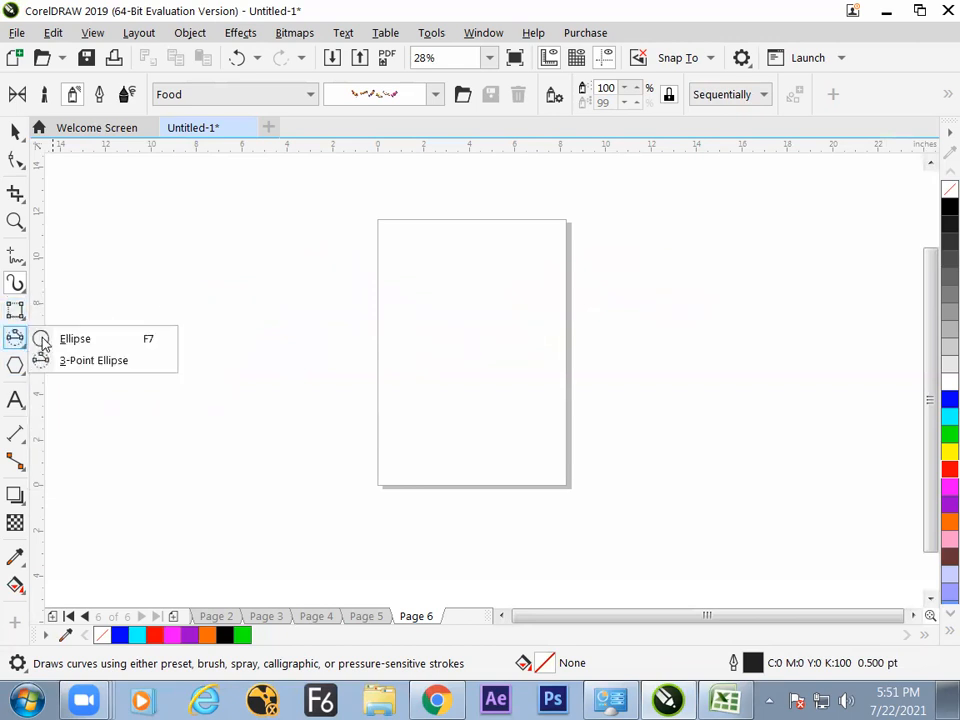
left_click(125, 342)
left_click_drag(455, 368, 513, 425)
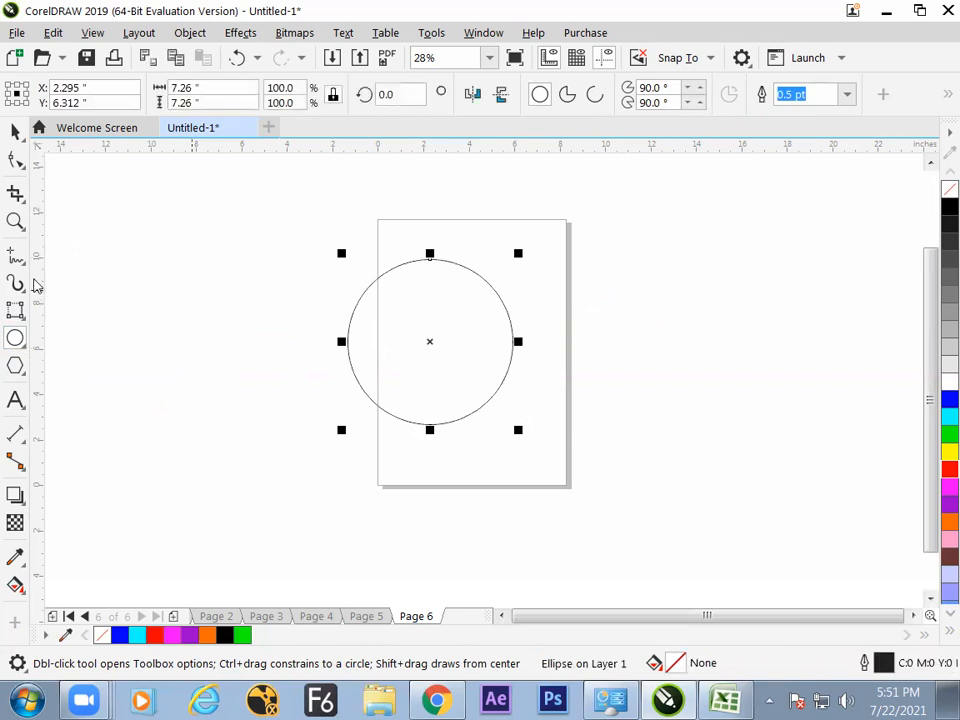
Apply the custom fruit-and-shapes spray pattern to the circle with the Artistic Media Sprayer.
left_click(15, 283)
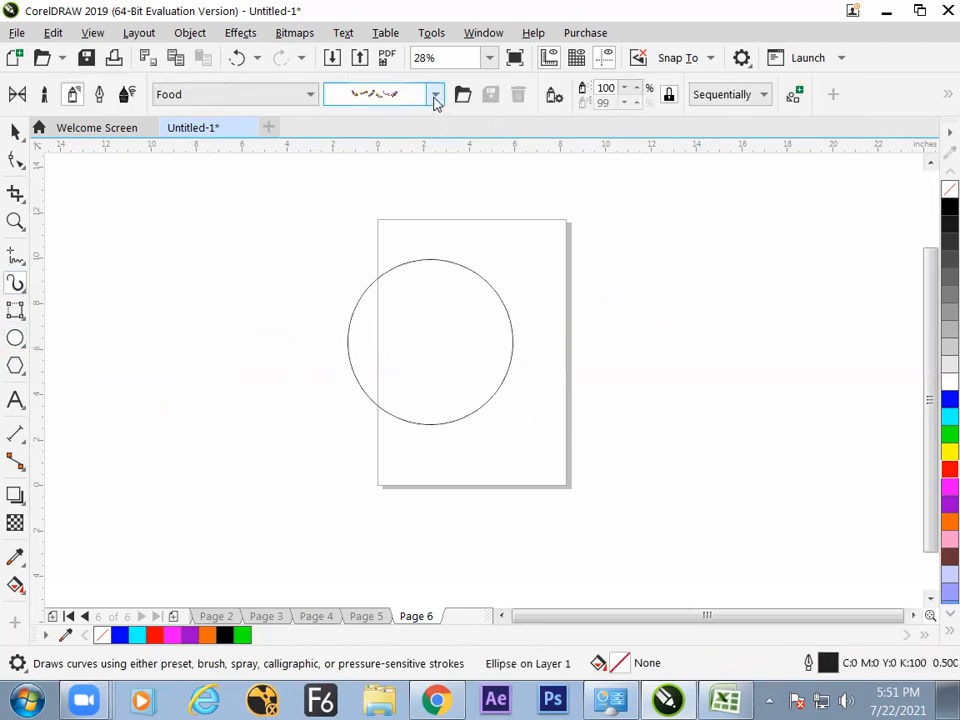
left_click(412, 102)
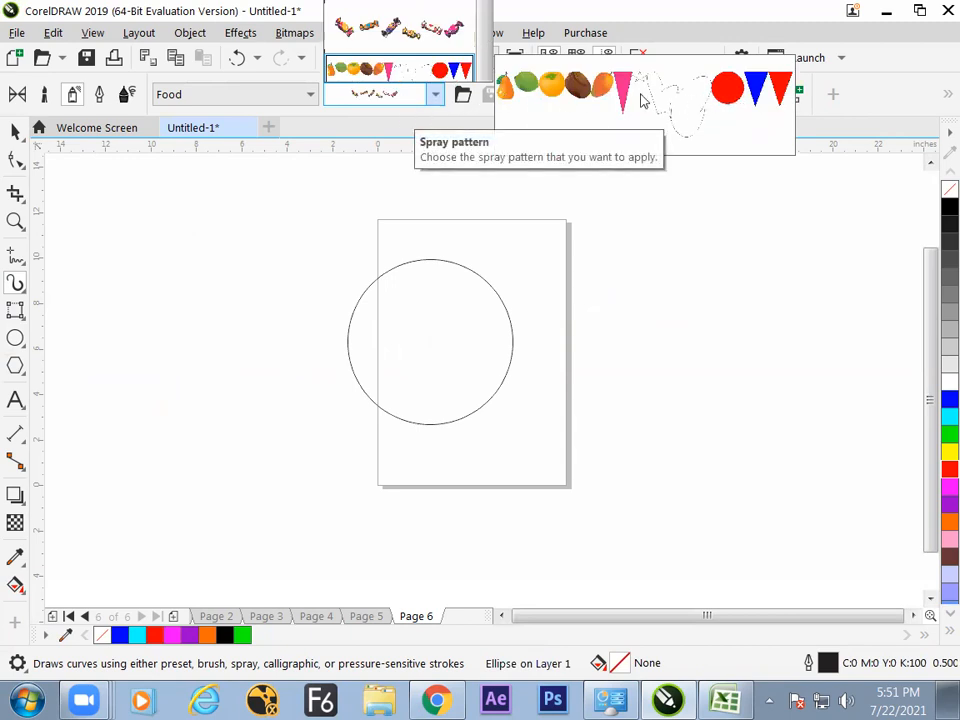
left_click(404, 77)
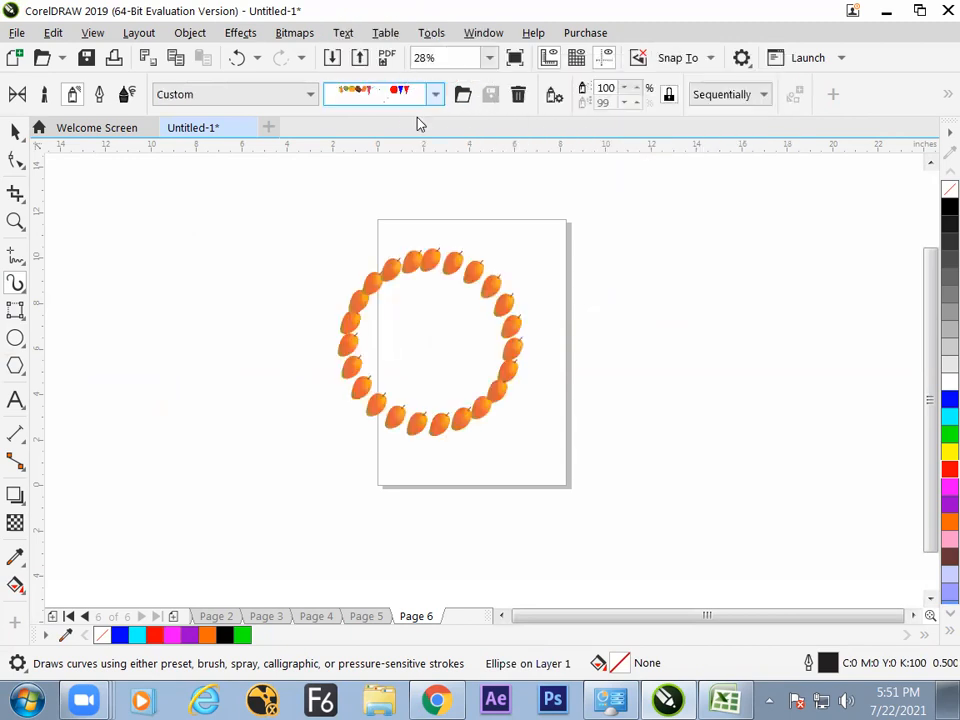
Move the ring of mangoes so that it sits within the width of the page.
left_click(15, 131)
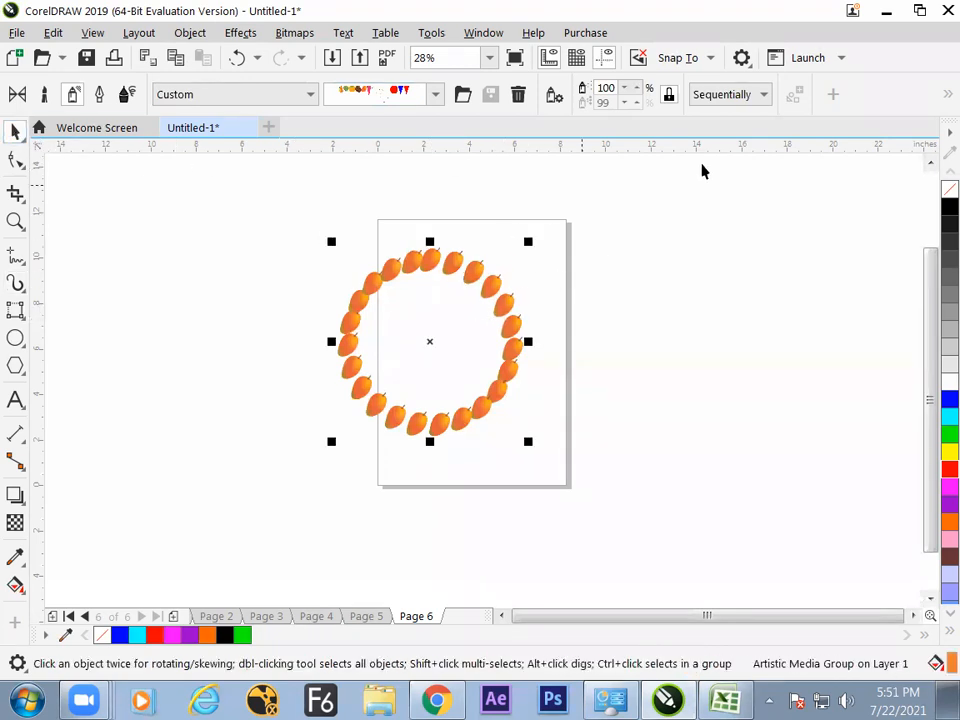
left_click(590, 268)
left_click(503, 291)
left_click(557, 301)
left_click_drag(489, 289, 544, 314)
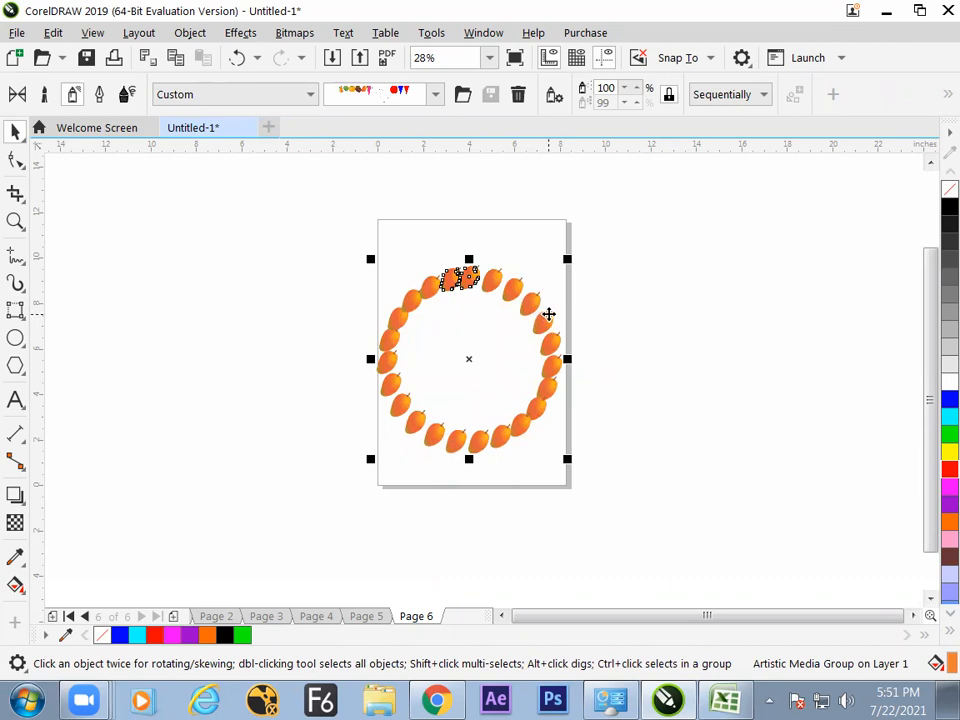
Set the rotation of the mangoes in the ring to Relative to Path.
left_click(833, 95)
left_click(935, 104)
left_click(940, 98)
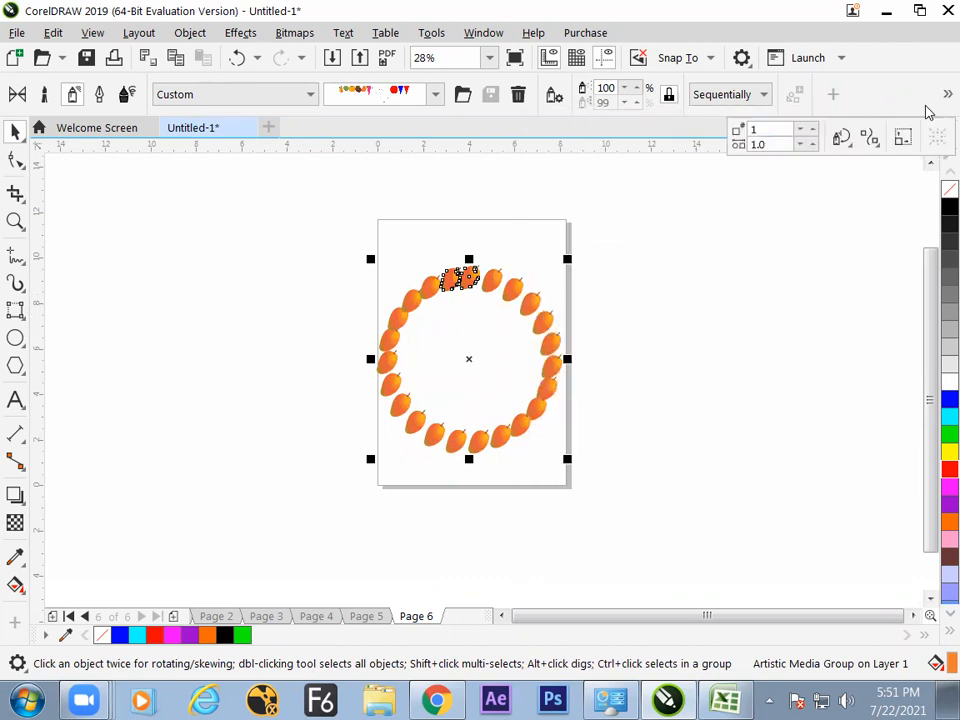
left_click(841, 139)
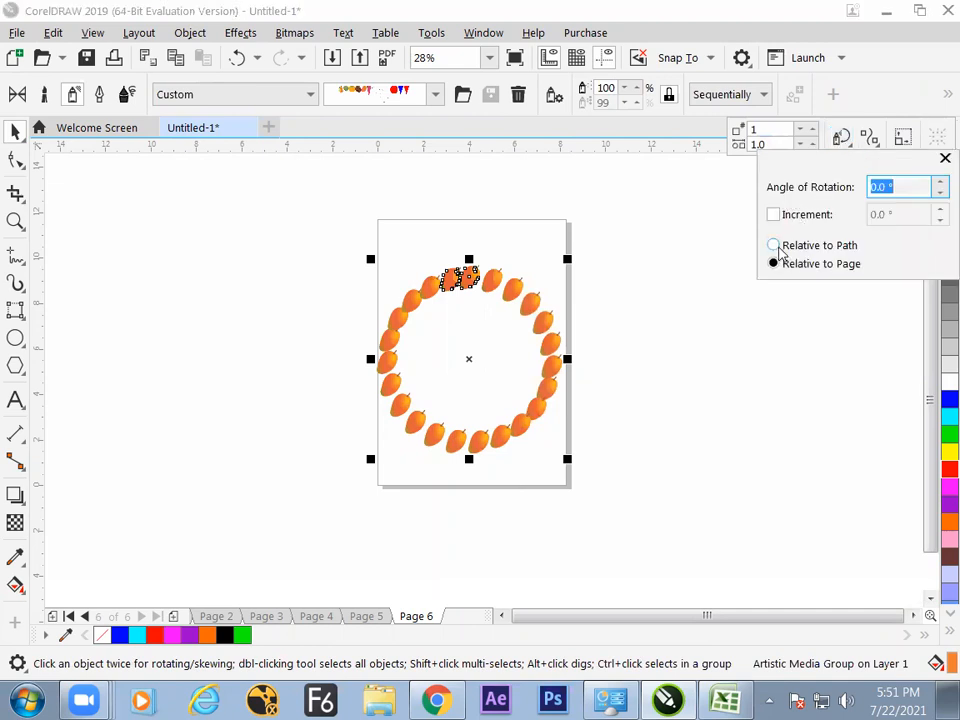
left_click(776, 246)
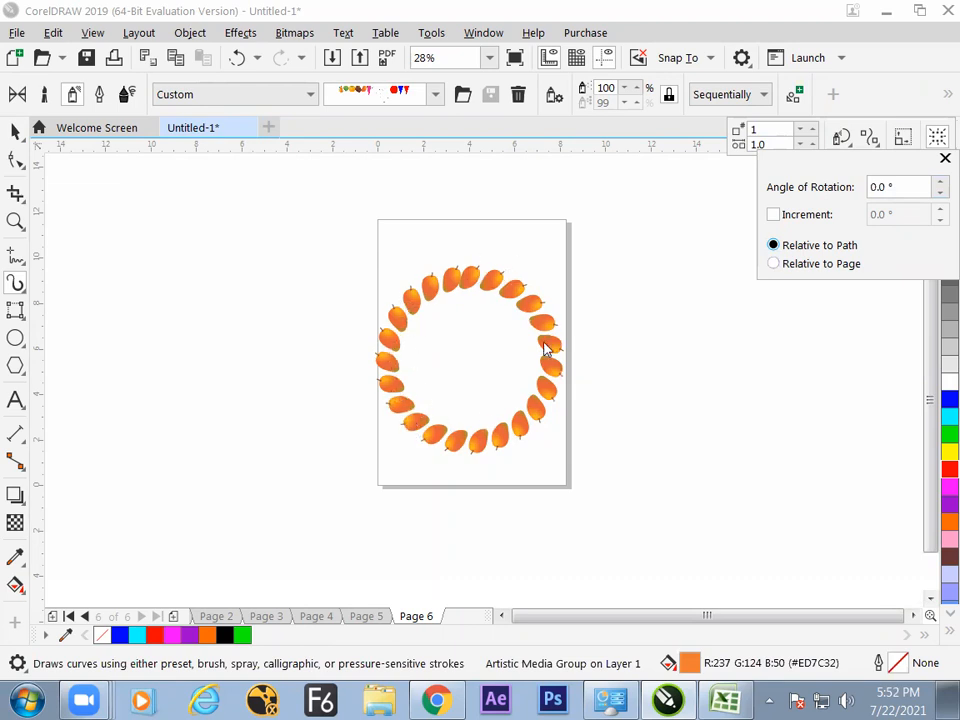
Try Relative to Page rotation on the mango ring, and return it to Relative to Path.
left_click(781, 266)
left_click(784, 266)
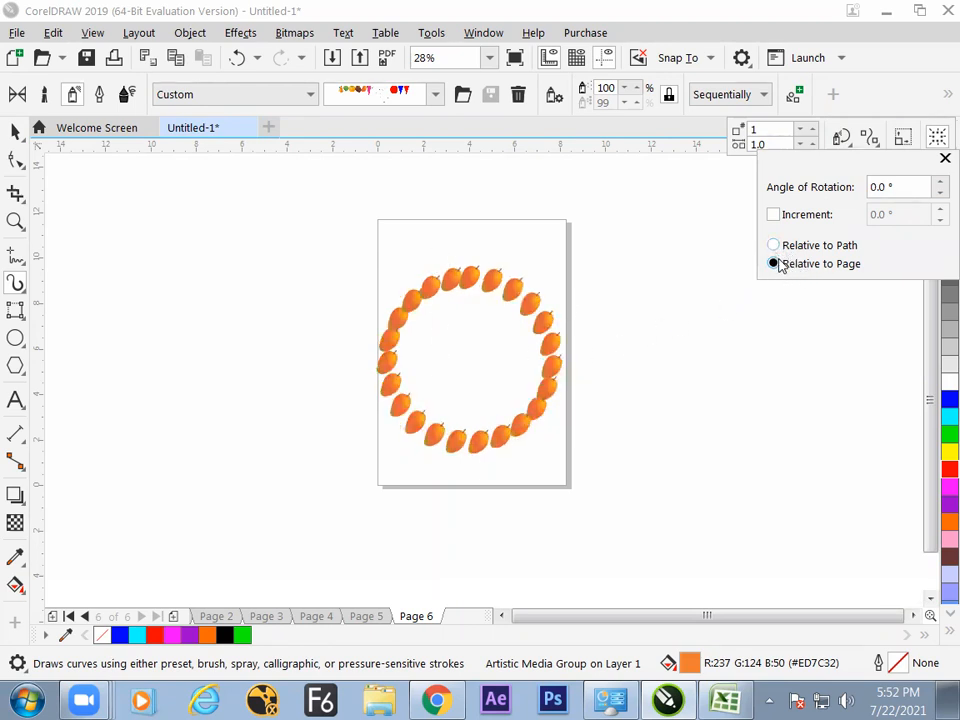
left_click(779, 246)
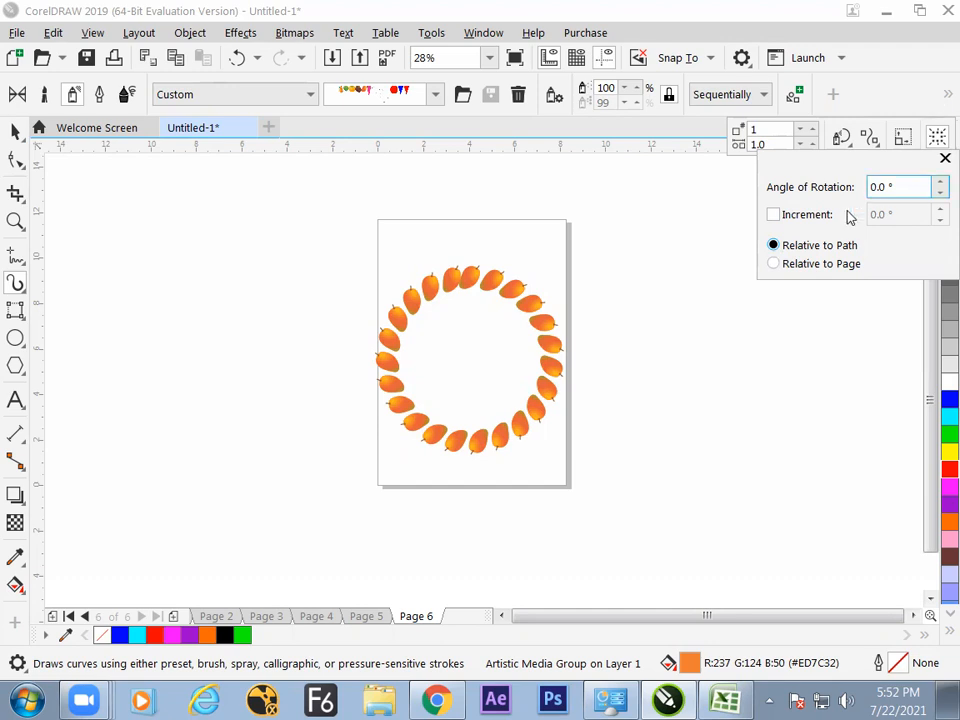
Raise the angle of rotation of the mangoes in the ring to 32°.
left_click_drag(904, 189, 844, 192)
type("1")
key("Up")
key("Up")
key("Up")
key("Up")
key("Up")
key("Up")
key("Up")
key("Up")
key("Up")
key("Up")
key("Up")
key("Up")
key("Up")
key("Up")
key("Up")
key("Up")
key("Up")
key("Up")
key("Up")
key("Up")
key("Up")
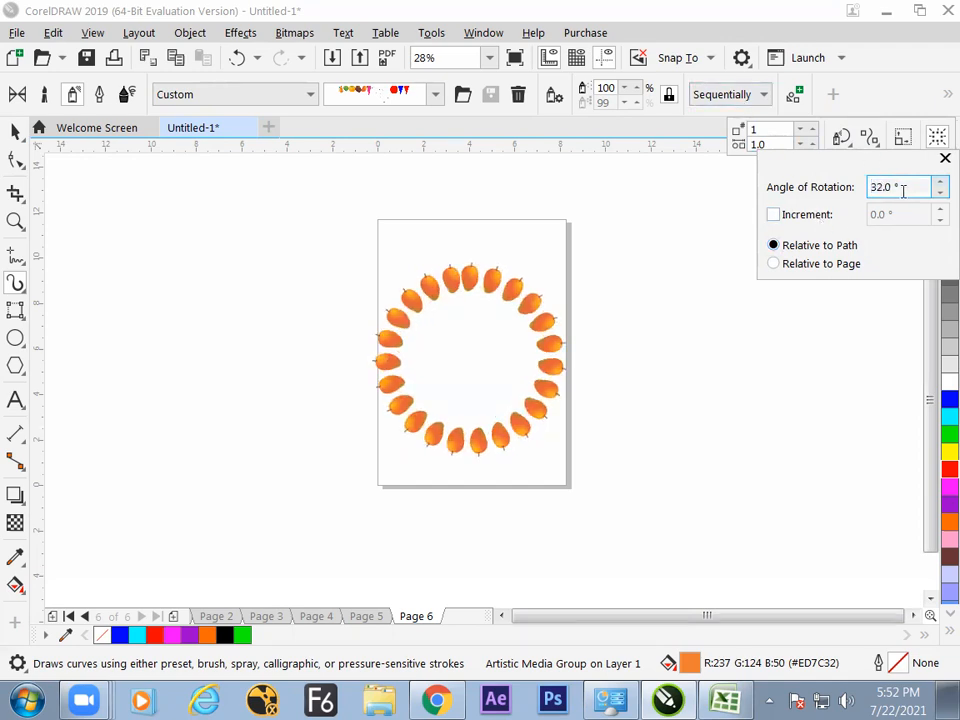
Reset the mangoes' angle of rotation to 0° and leave the rotation increment off.
left_click(939, 193)
left_click(939, 193)
left_click(939, 193)
left_click(939, 193)
left_click(939, 193)
double_click(914, 186)
type("0")
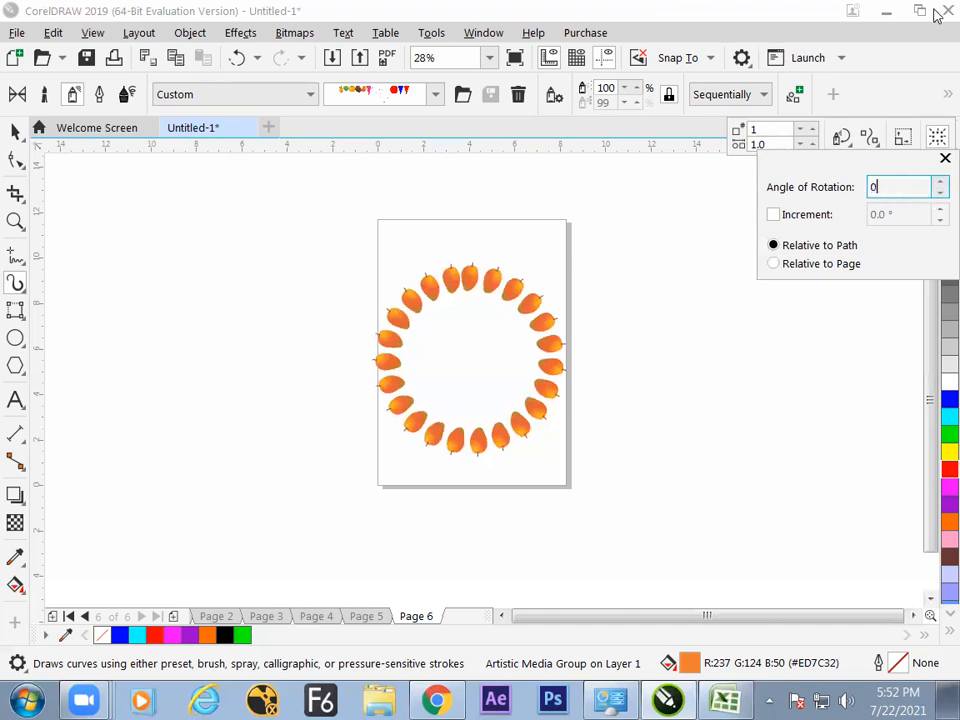
key("Return")
left_click(821, 218)
left_click(786, 221)
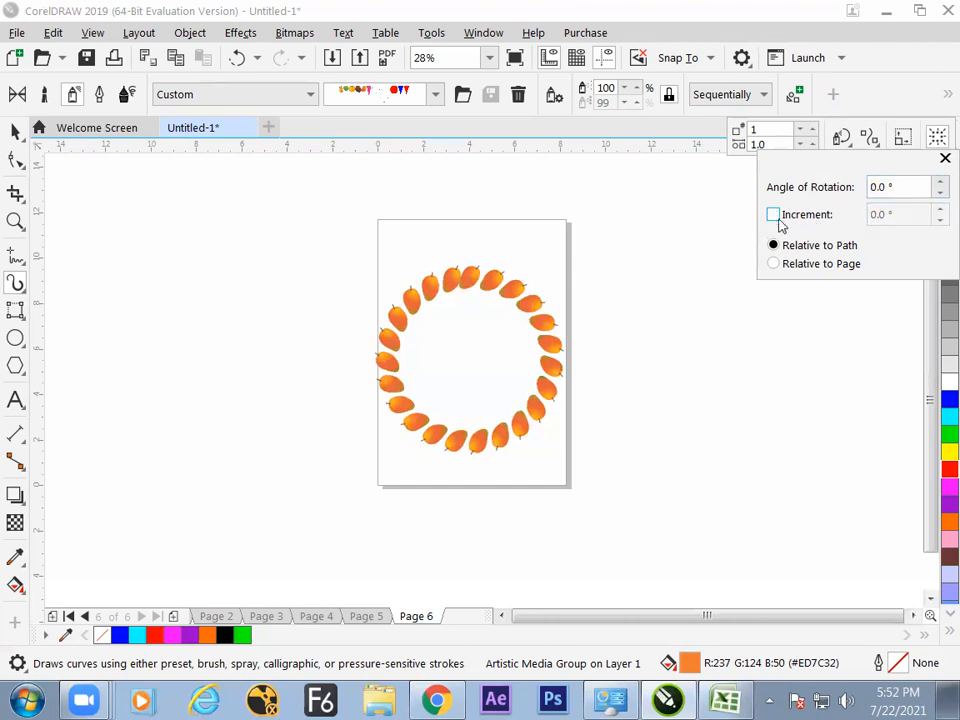
double_click(905, 187)
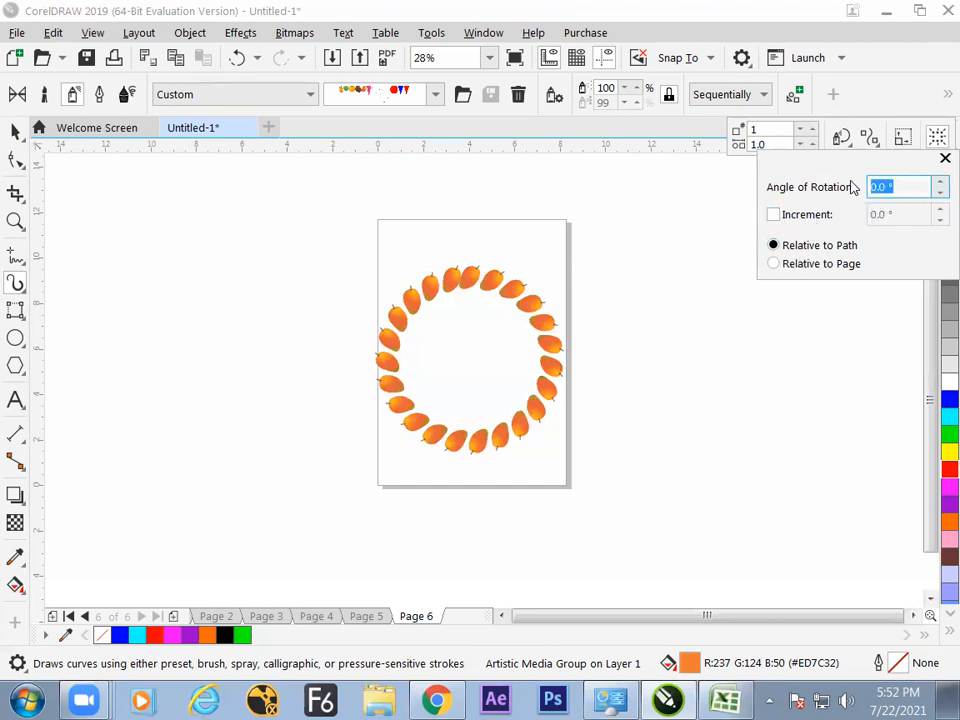
left_click(841, 137)
left_click(843, 140)
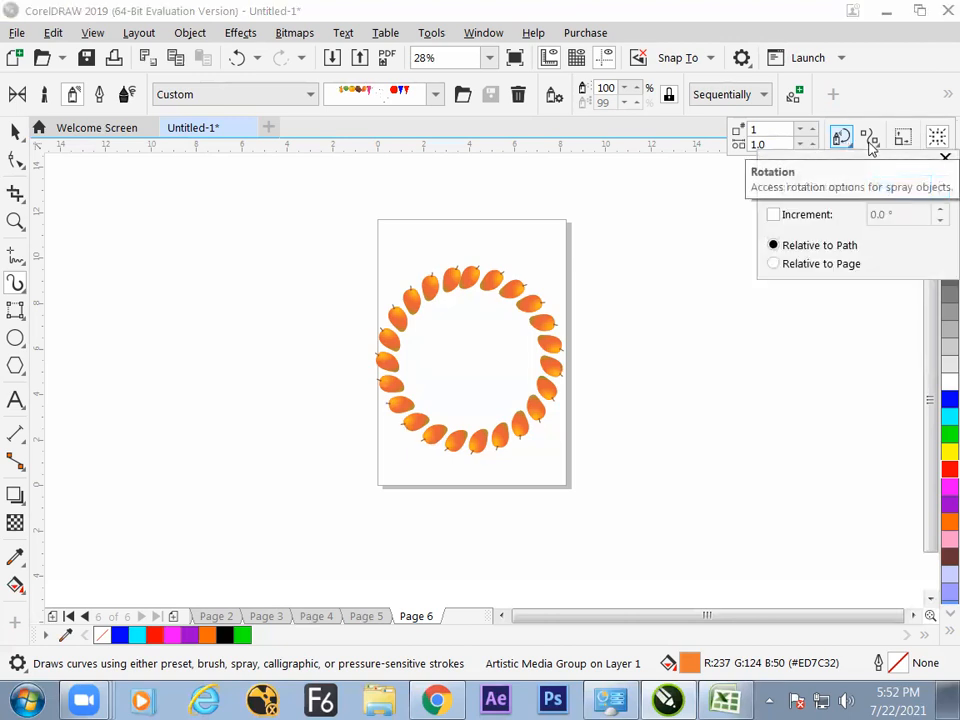
Try the alternating 0.25-inch offset on the mango ring and turn it back off.
left_click(871, 142)
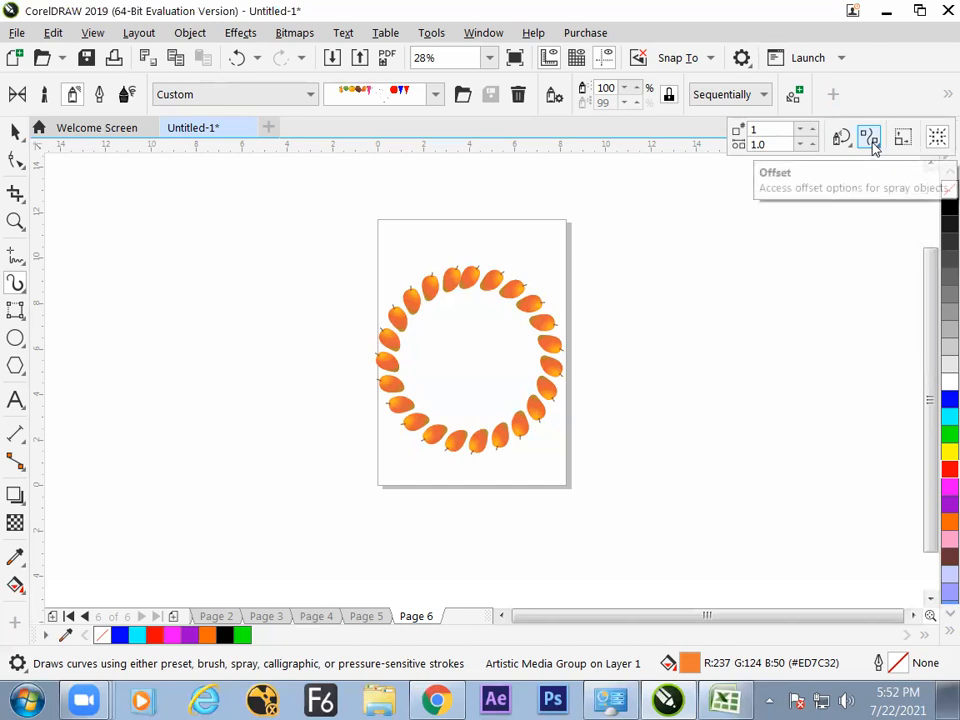
left_click(871, 142)
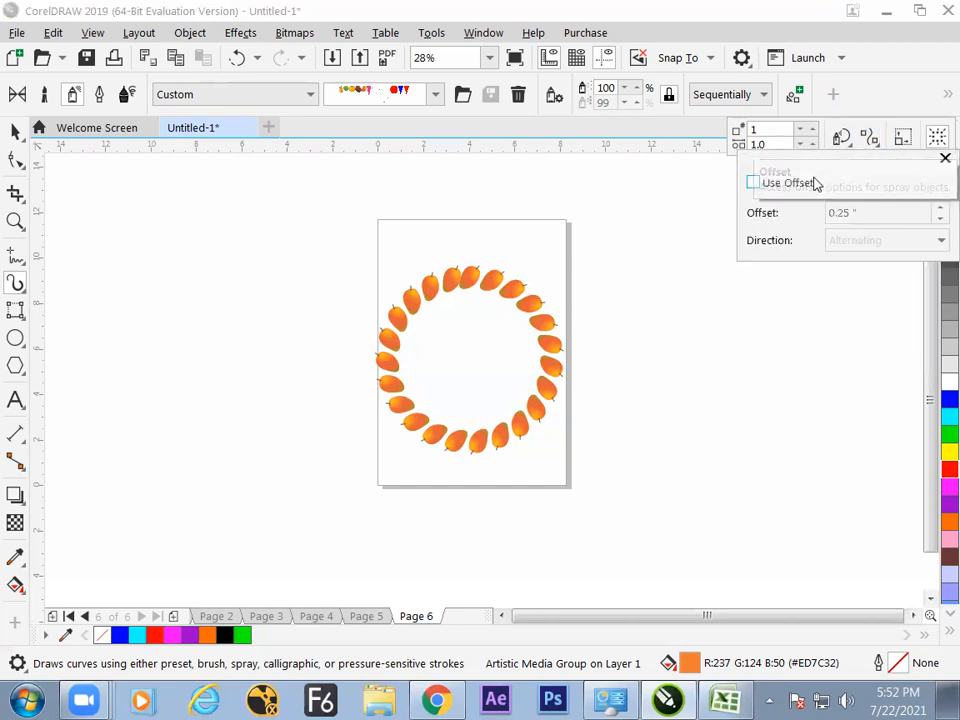
left_click(877, 146)
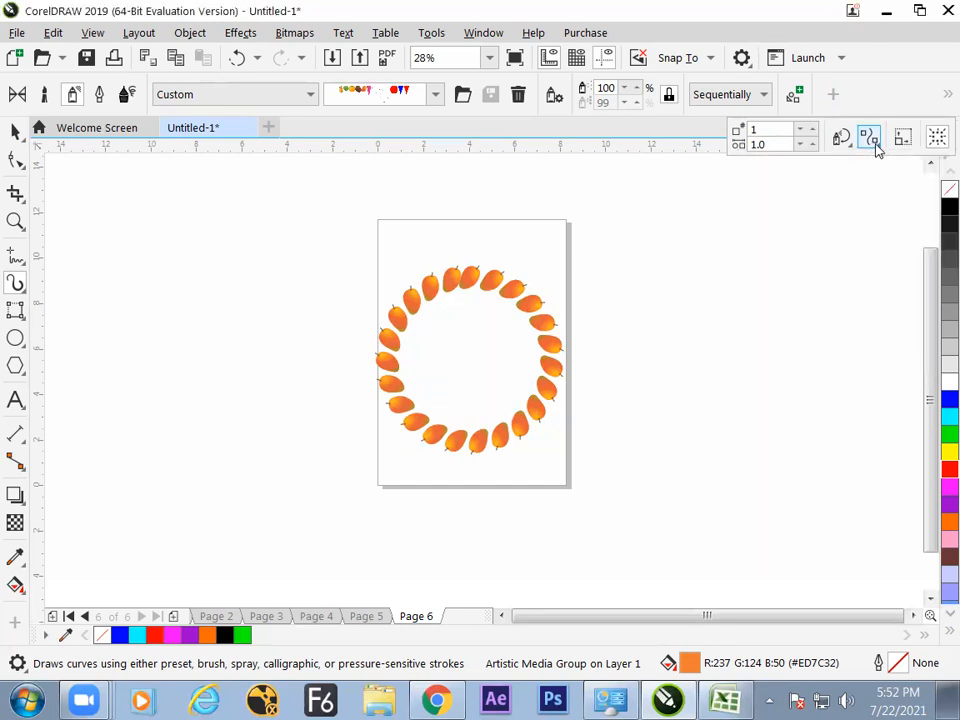
left_click(875, 147)
left_click(784, 186)
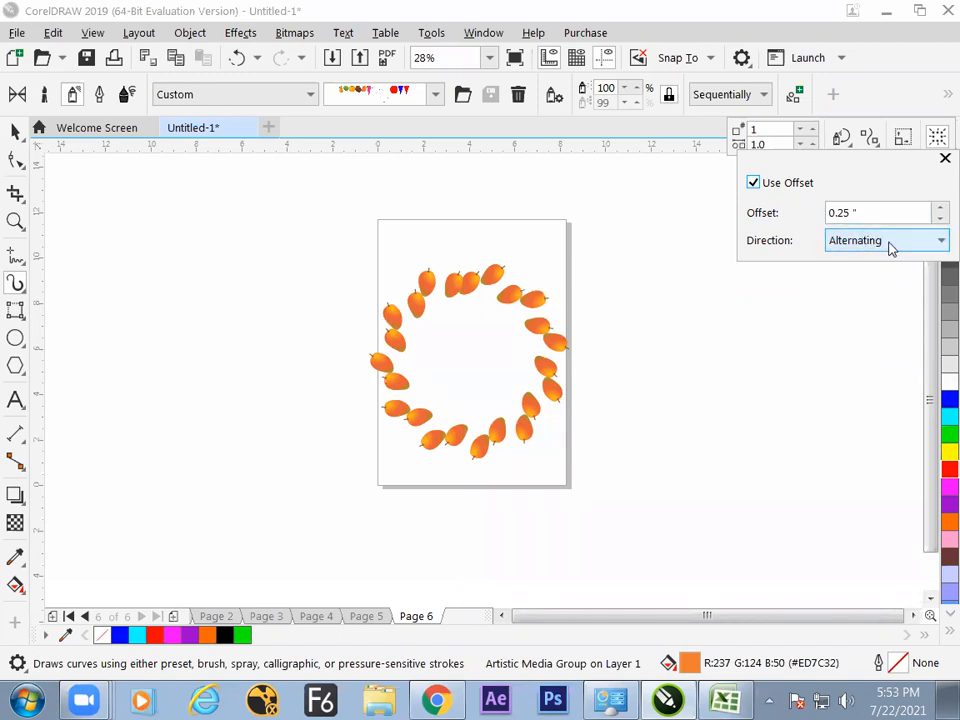
left_click(753, 184)
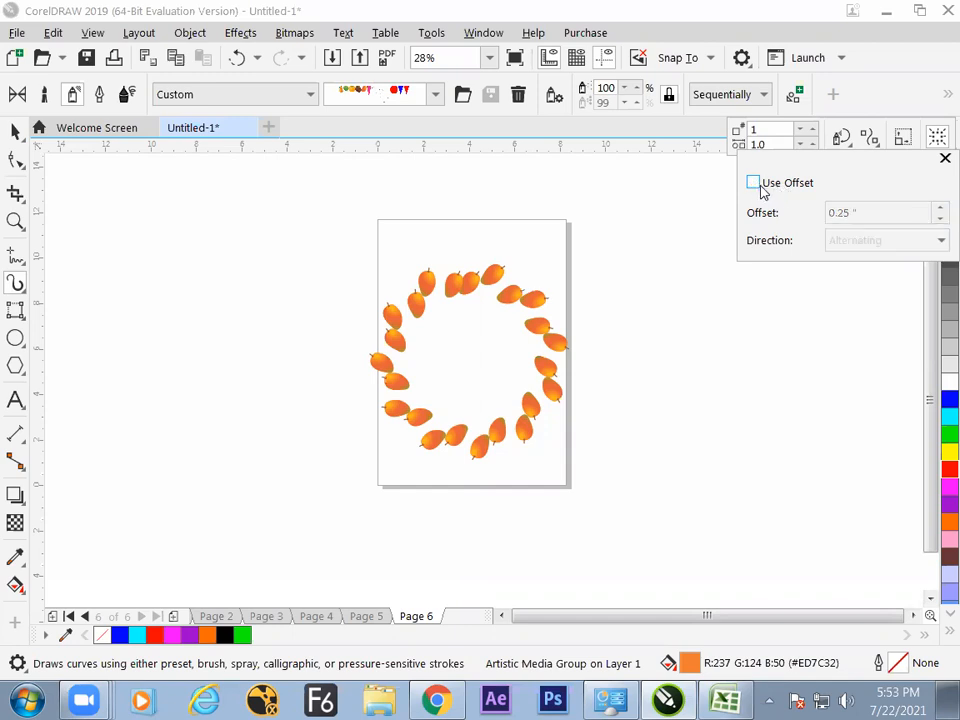
left_click(944, 159)
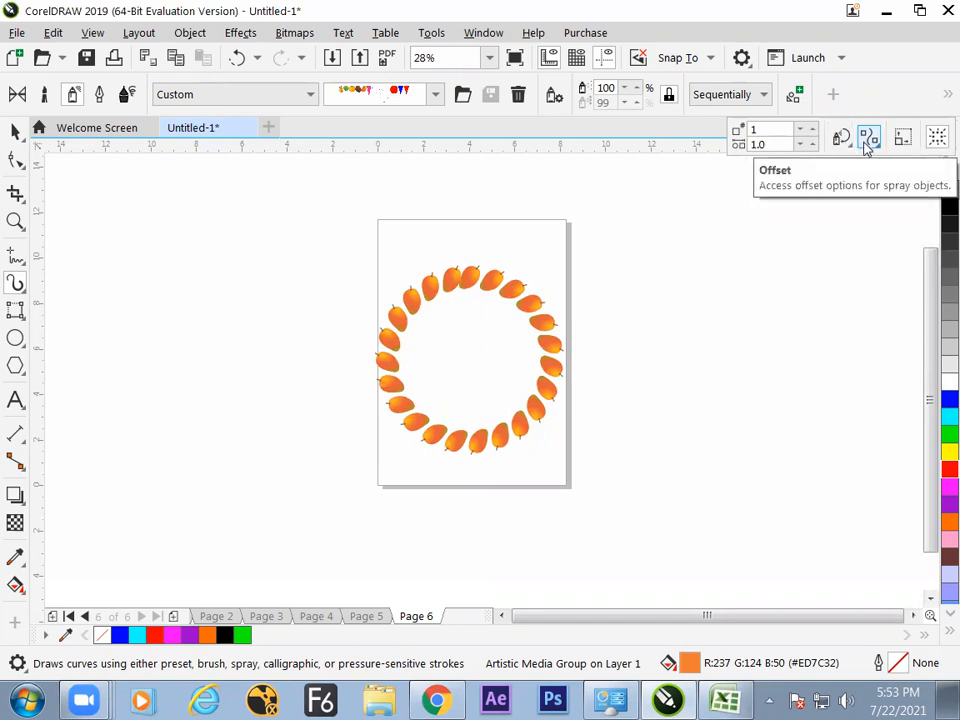
Turn on the offset for the mango ring and cycle its direction through Left, Right and Random, ending on Alternating.
left_click(868, 140)
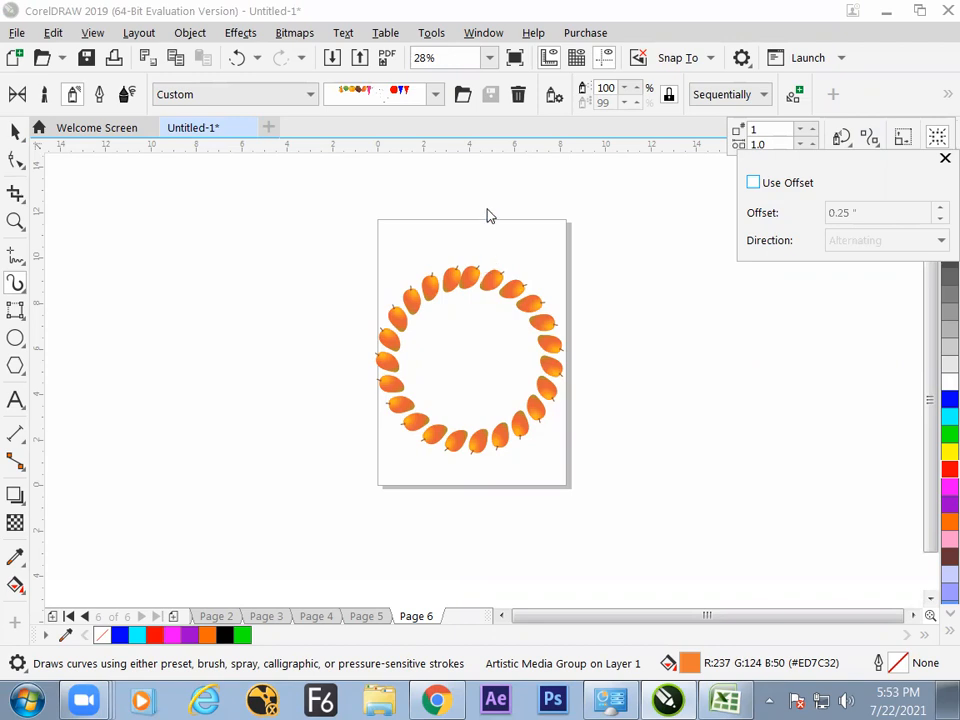
left_click(762, 189)
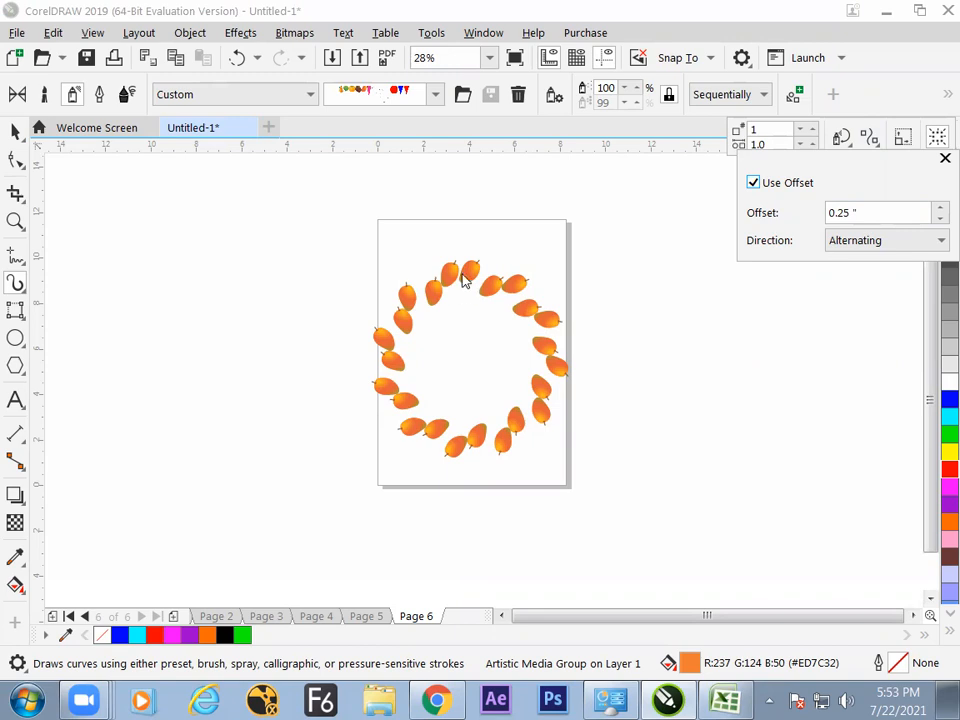
left_click(873, 241)
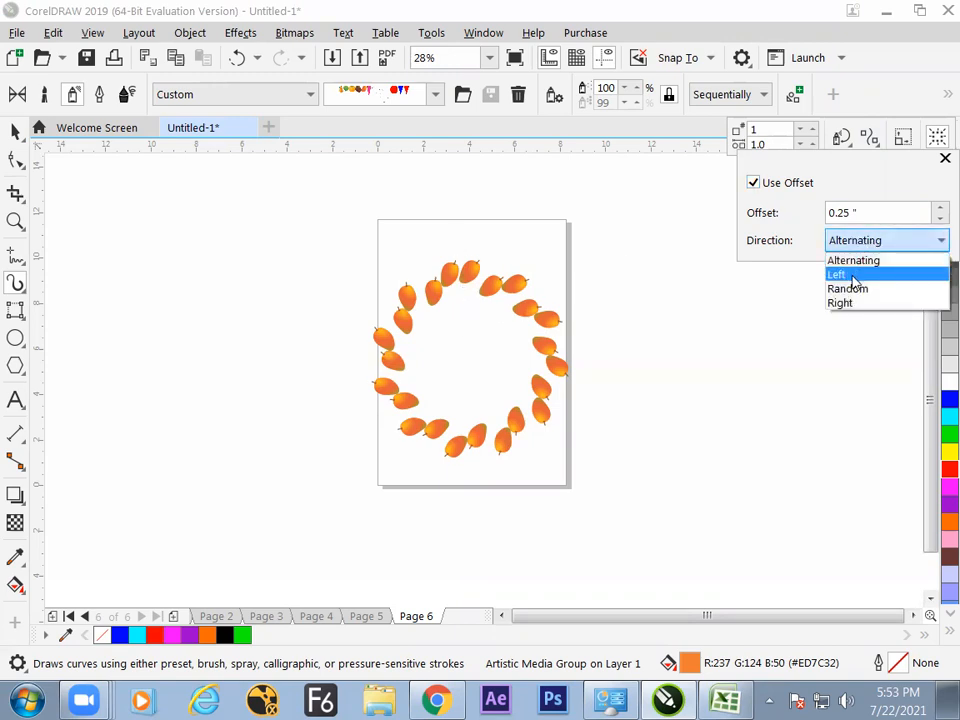
left_click(853, 274)
left_click(860, 244)
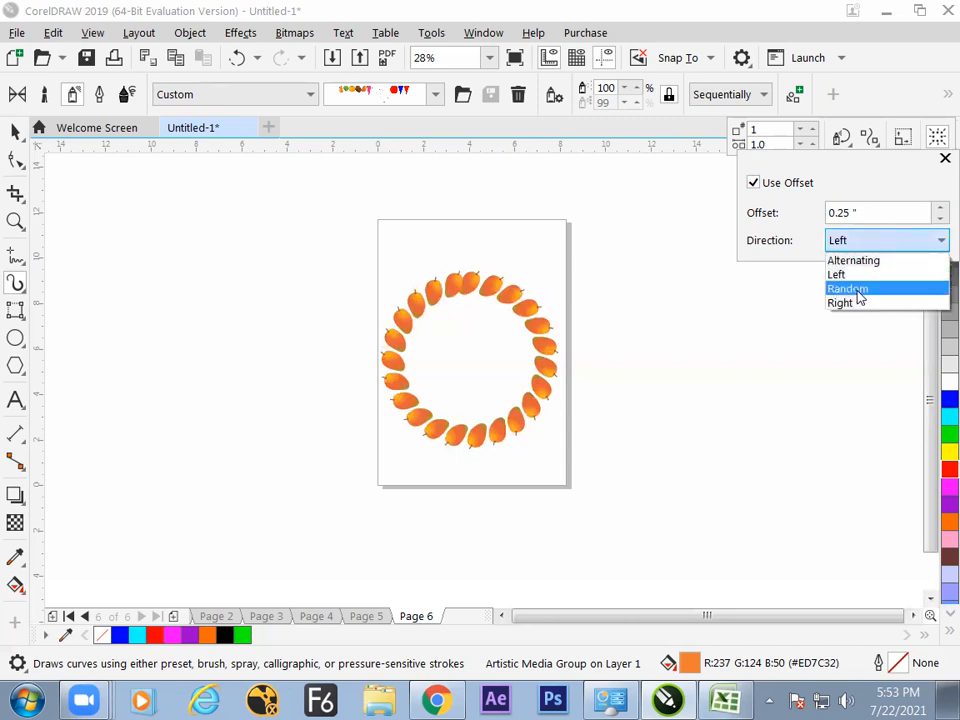
left_click(856, 302)
left_click(859, 246)
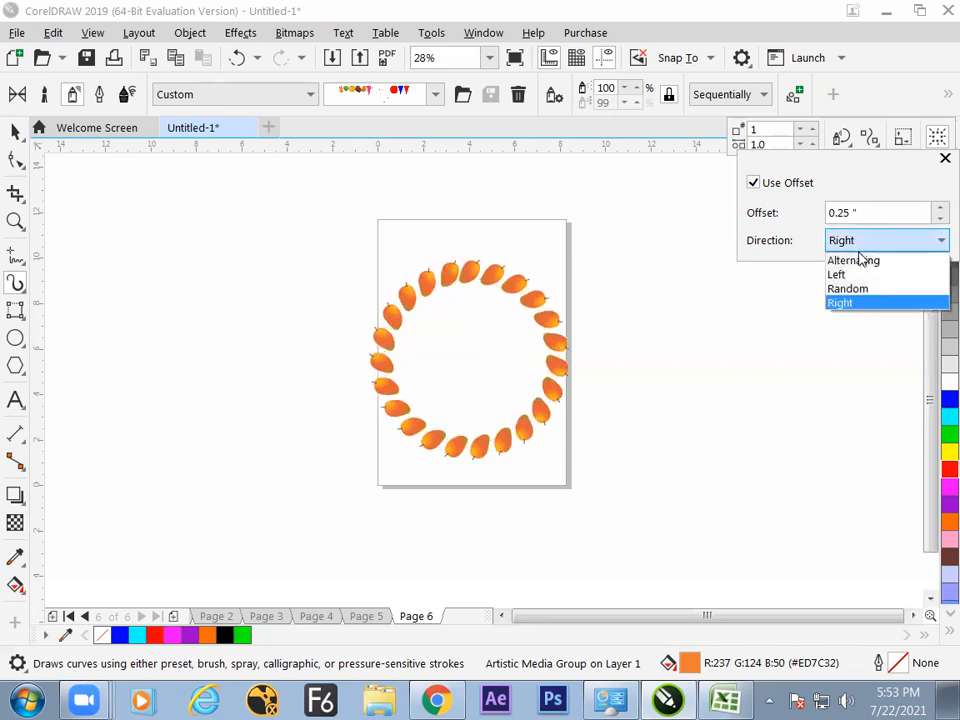
left_click(856, 290)
left_click(859, 246)
left_click(859, 259)
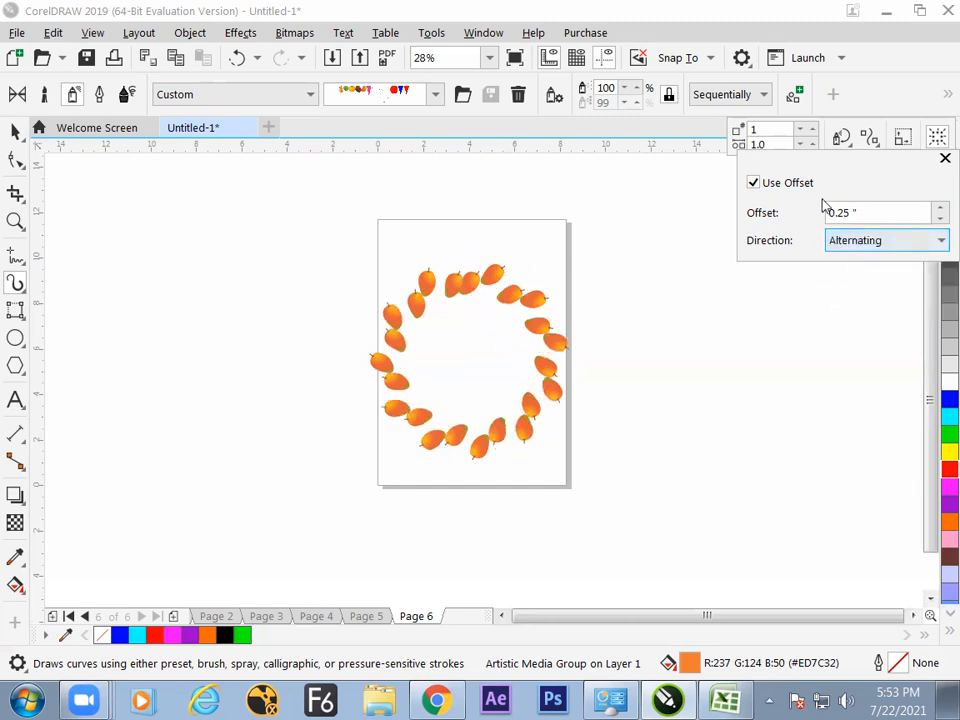
Increase the alternating offset of the mangoes to 0.65 inches and close the offset options.
mouse_move(940, 212)
left_mouse_down()
mouse_move(941, 188)
mouse_move(938, 216)
left_mouse_up()
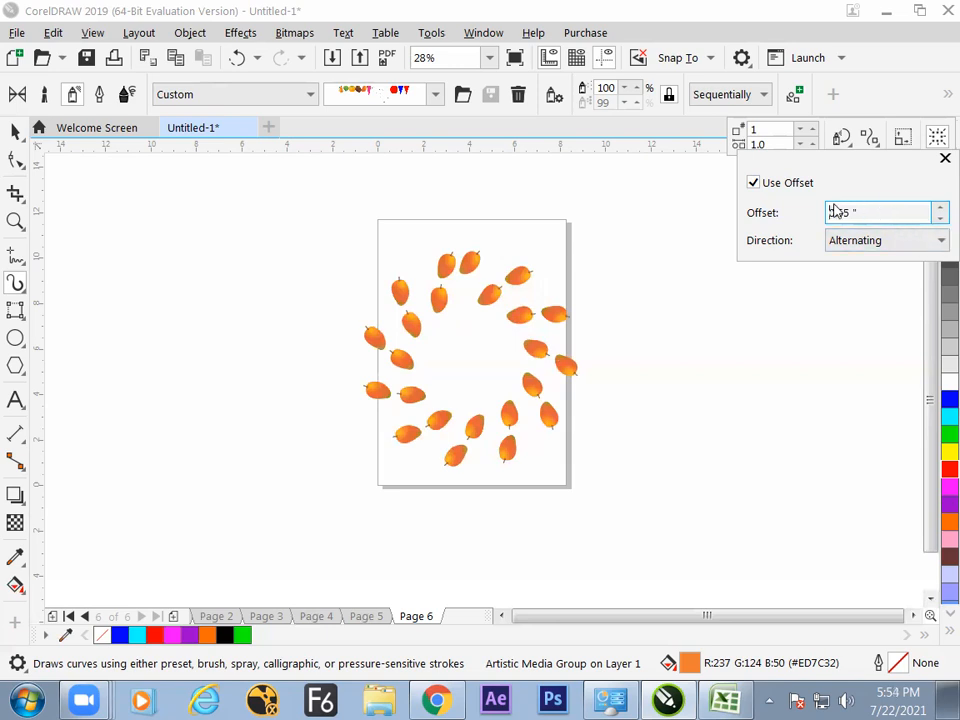
left_click(903, 140)
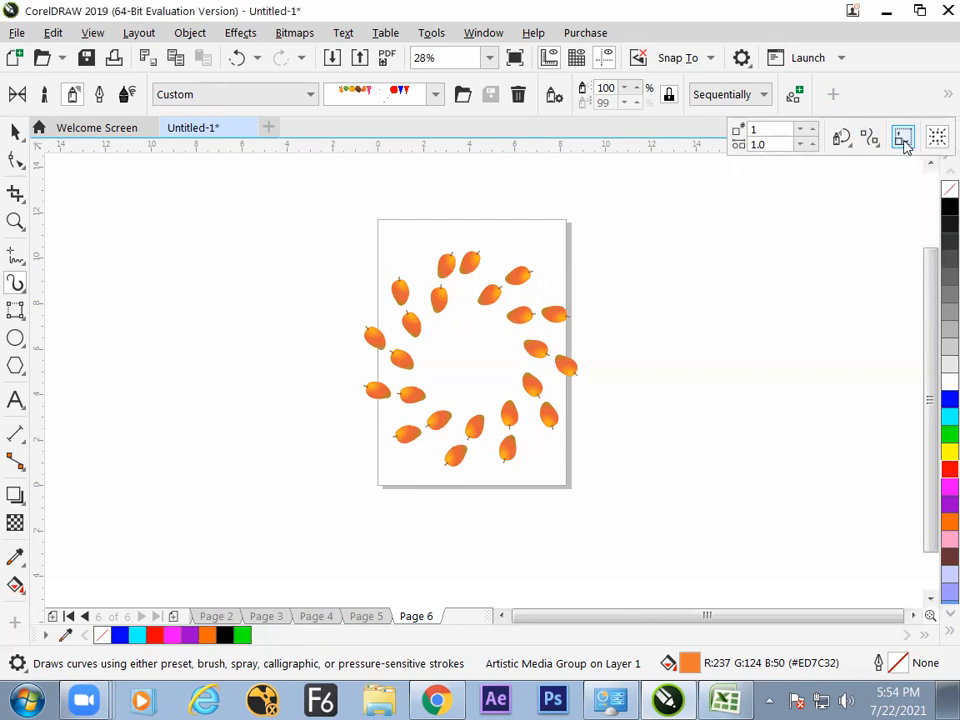
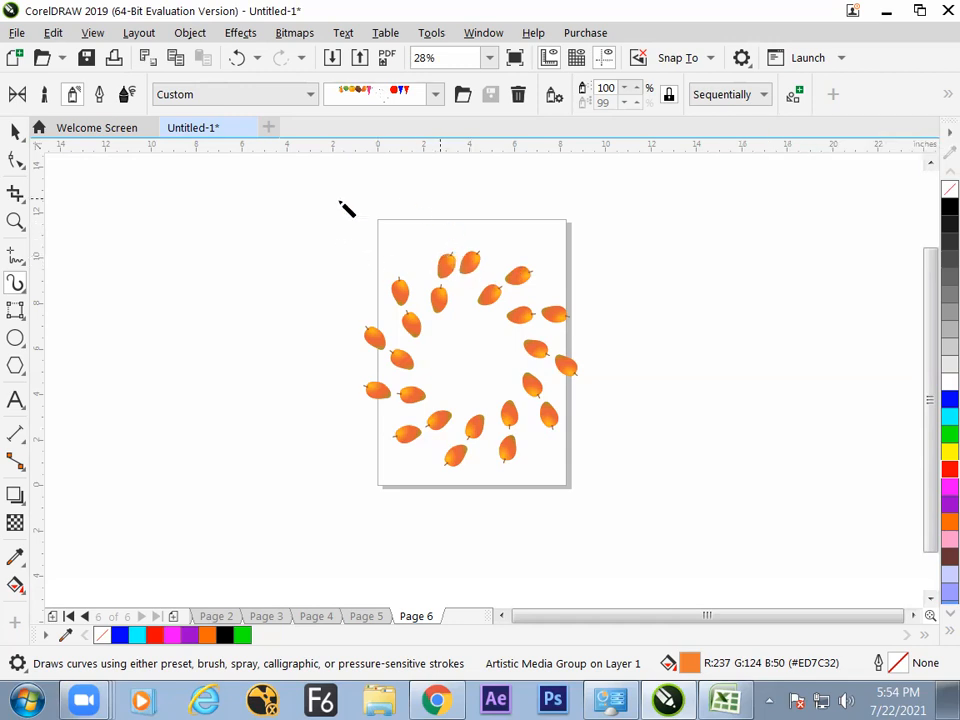
Move the mango ring off the page into the empty area to its left and deselect it.
left_click(15, 132)
left_click(174, 267)
left_click_drag(480, 285, 274, 240)
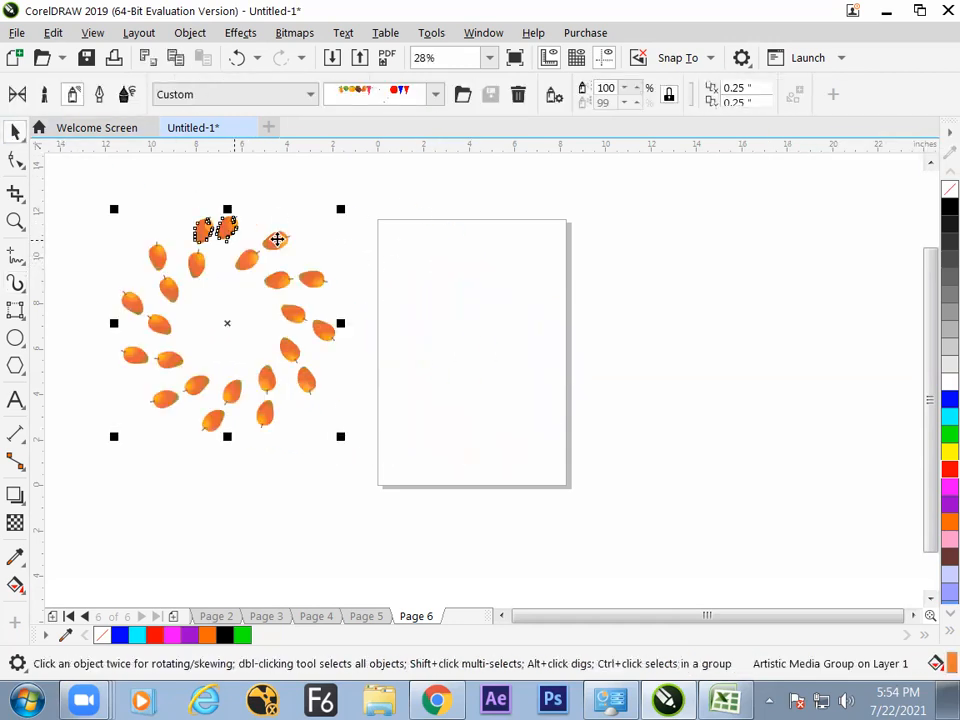
left_click(438, 315)
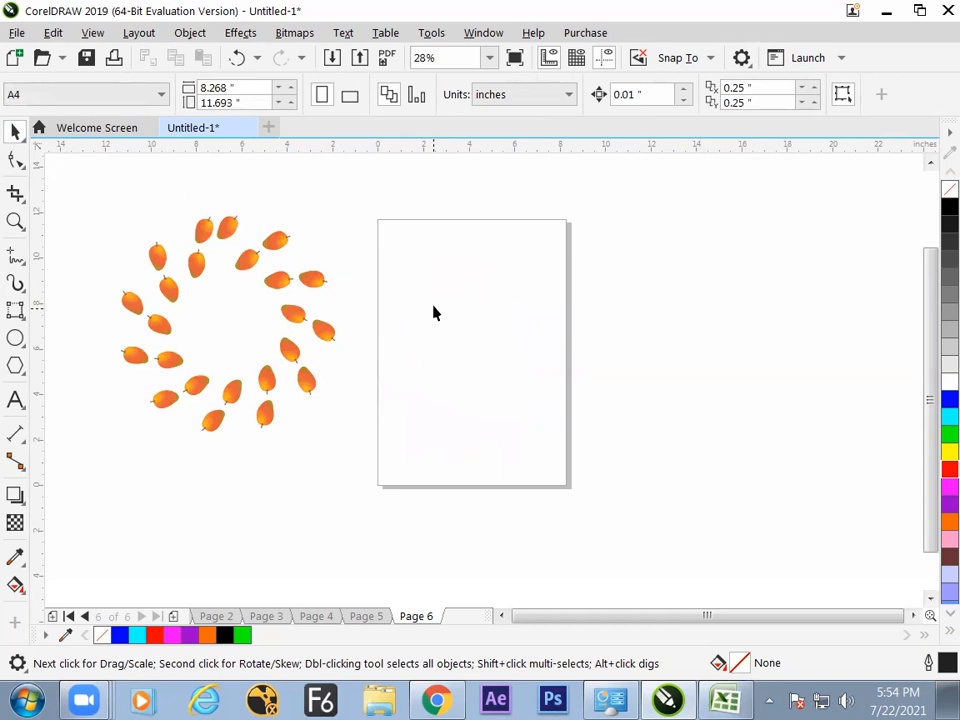
Draw a five-pointed star about 1.12 by 1.23 inches on the page and reshape its points to a sharpness of 50.
left_click(20, 369)
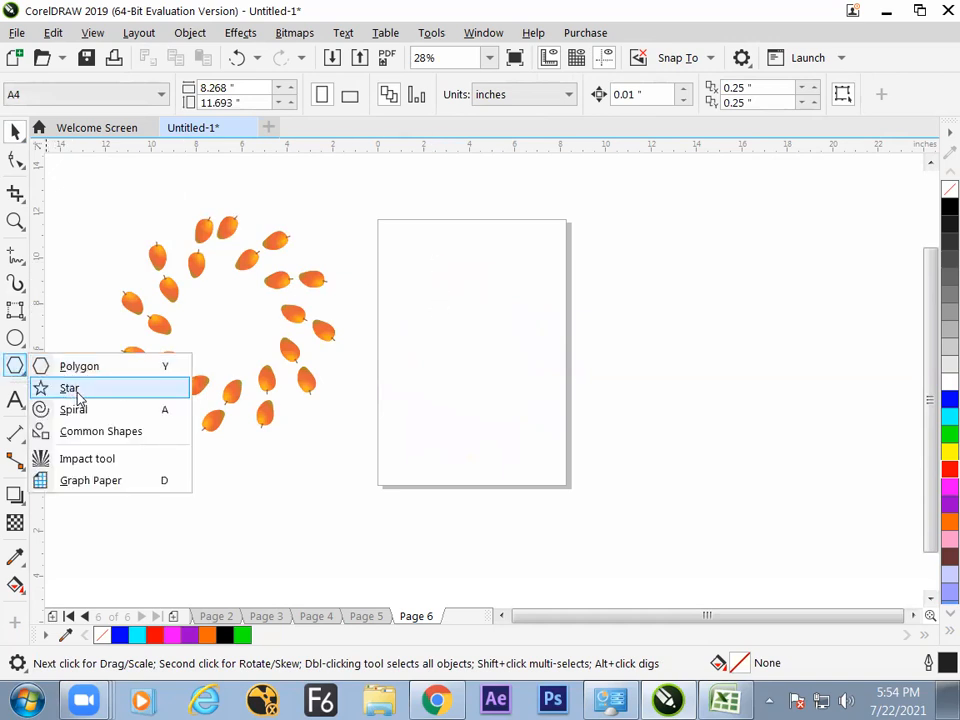
left_click(69, 388)
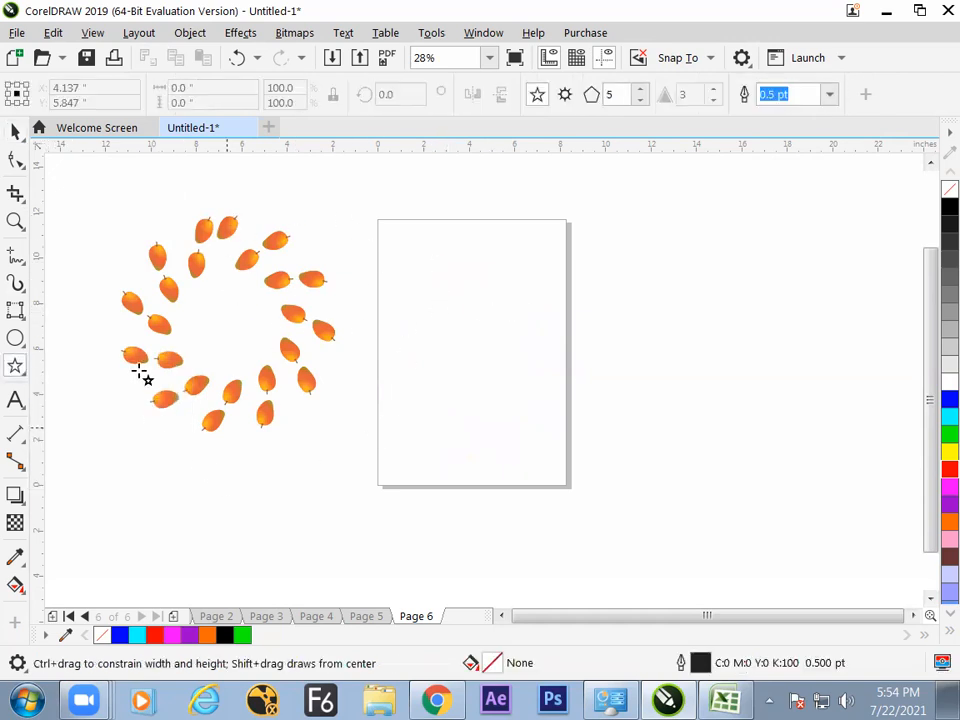
left_click_drag(476, 302, 500, 331)
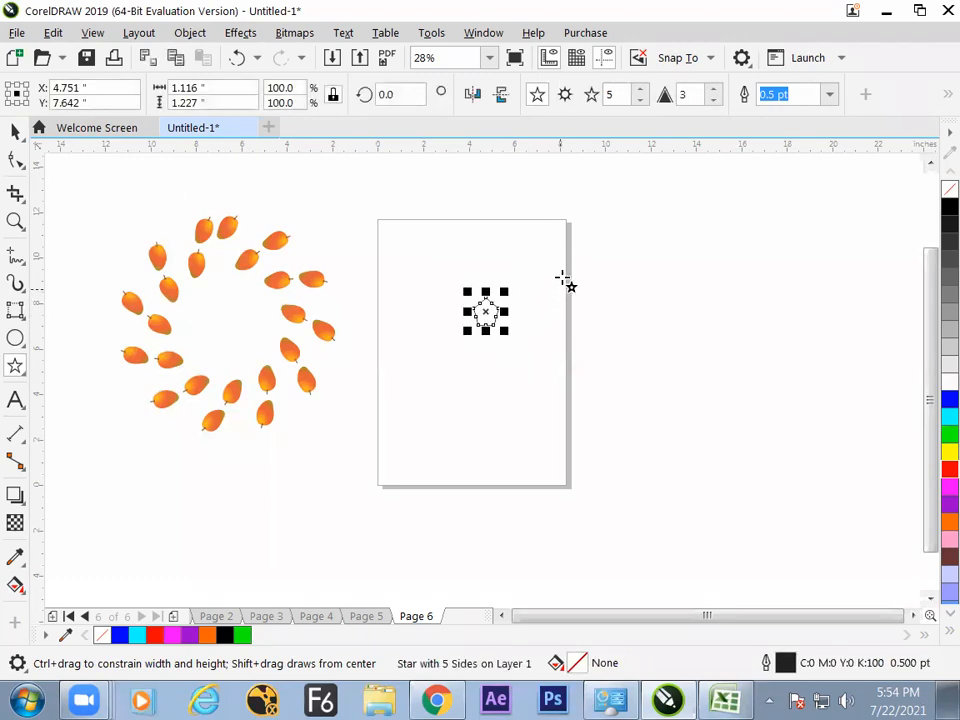
left_click(15, 160)
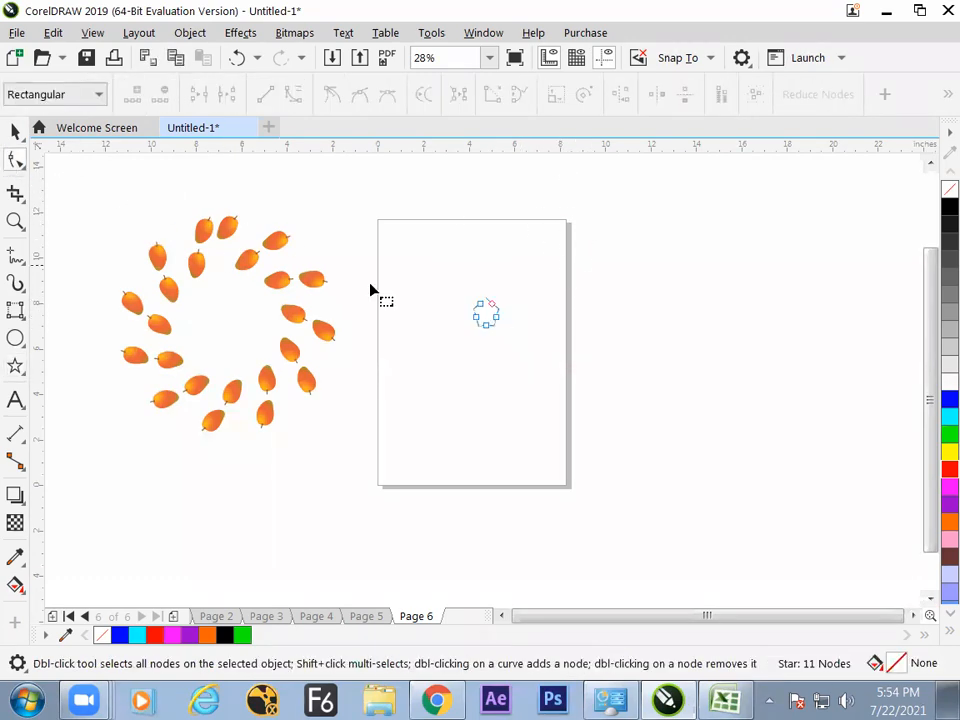
left_click_drag(482, 305, 485, 310)
Fill the star with solid blue and deselect it.
left_click(15, 131)
left_click(523, 251)
left_click(486, 316)
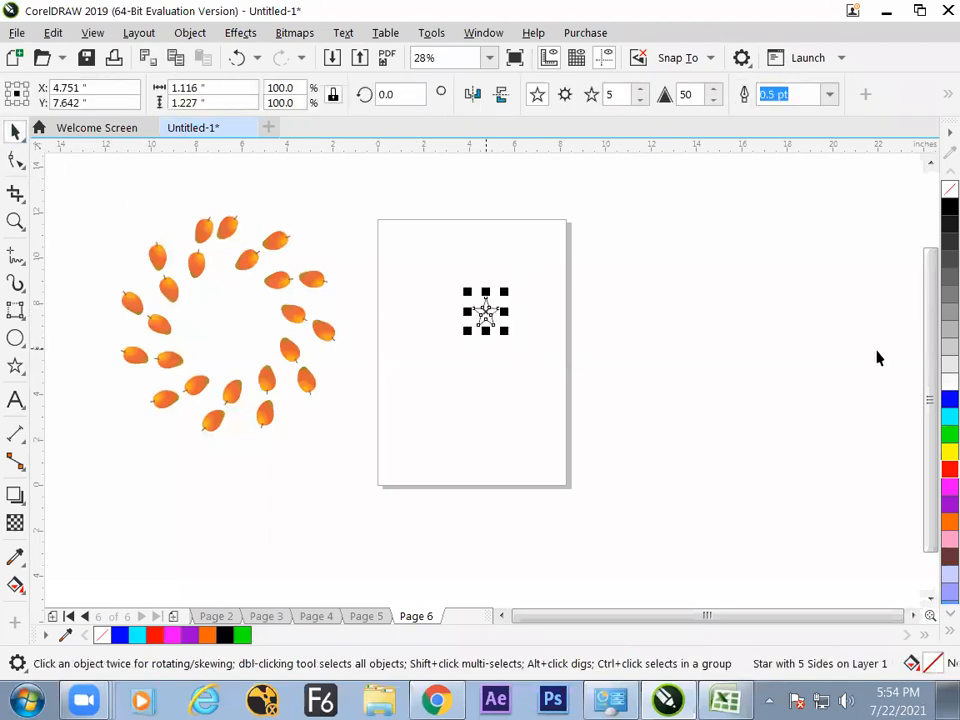
left_click(950, 399)
left_click(632, 313)
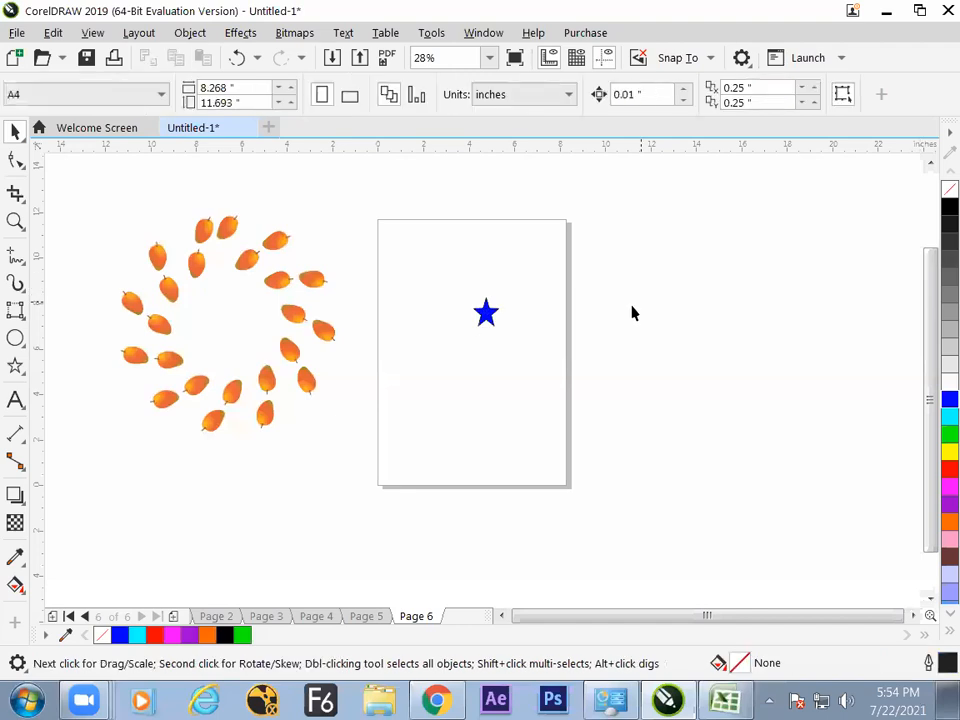
Shrink the star to about 0.73 by 0.81 inches and place it in the upper-left part of the page.
left_click(490, 315)
left_click_drag(507, 332, 435, 283)
left_click(531, 354)
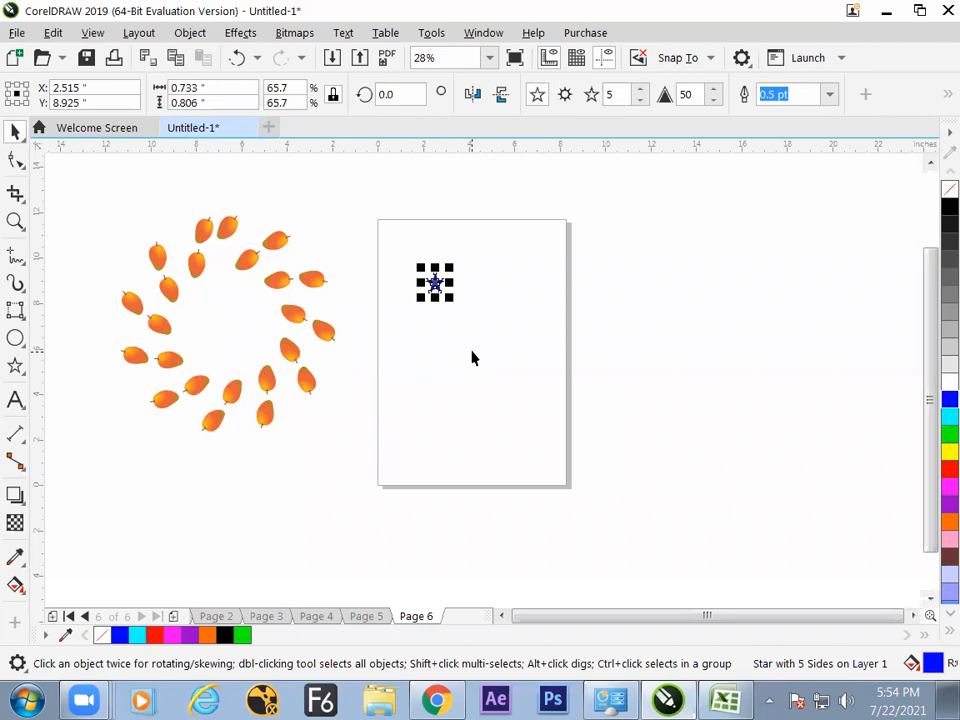
Add the blue star to the custom spraylist with the Artistic Media Sprayer and look through the available spraylists.
left_click(17, 286)
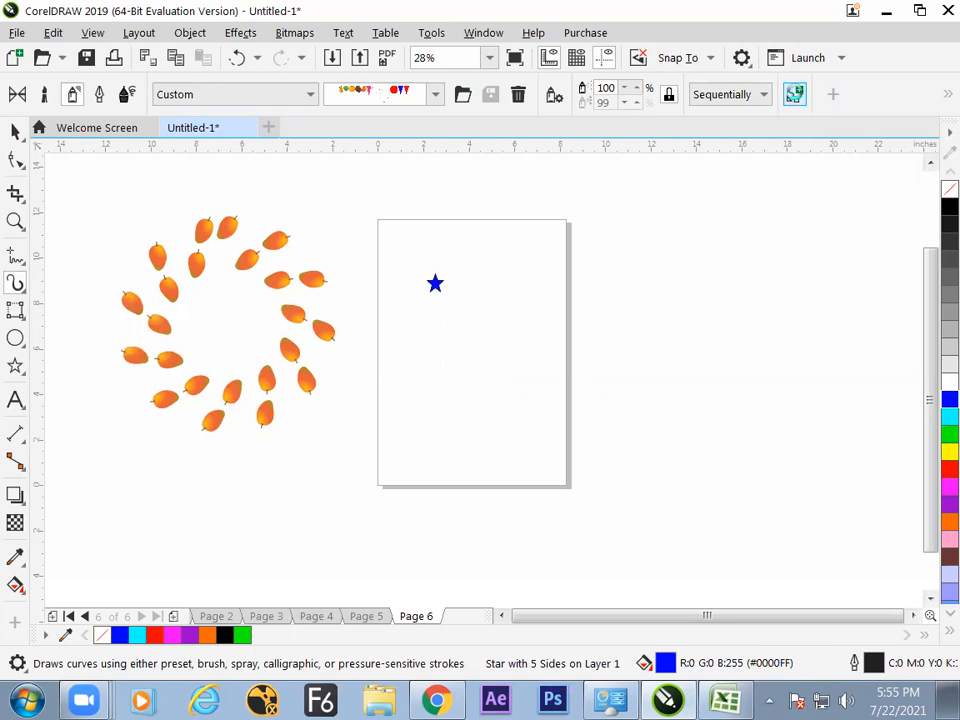
left_click(794, 97)
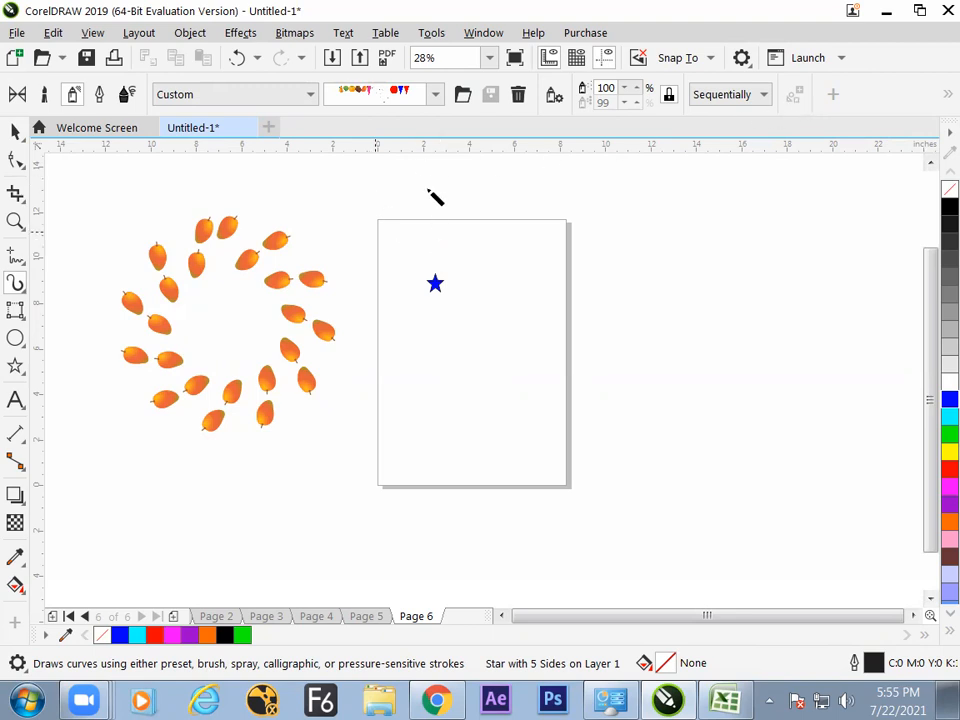
left_click(435, 95)
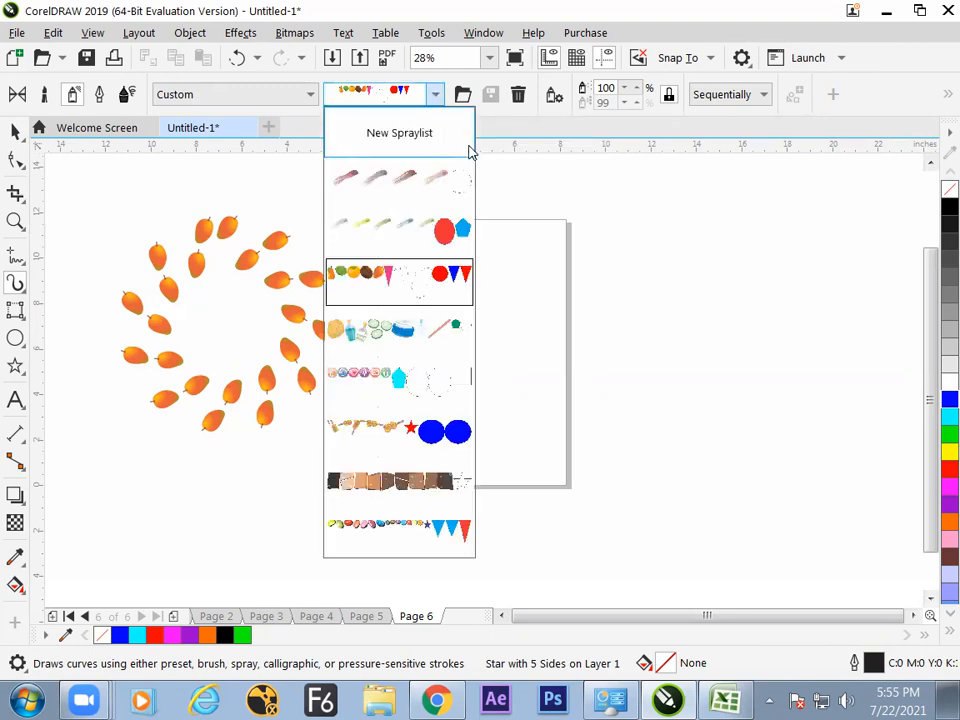
mouse_move(445, 503)
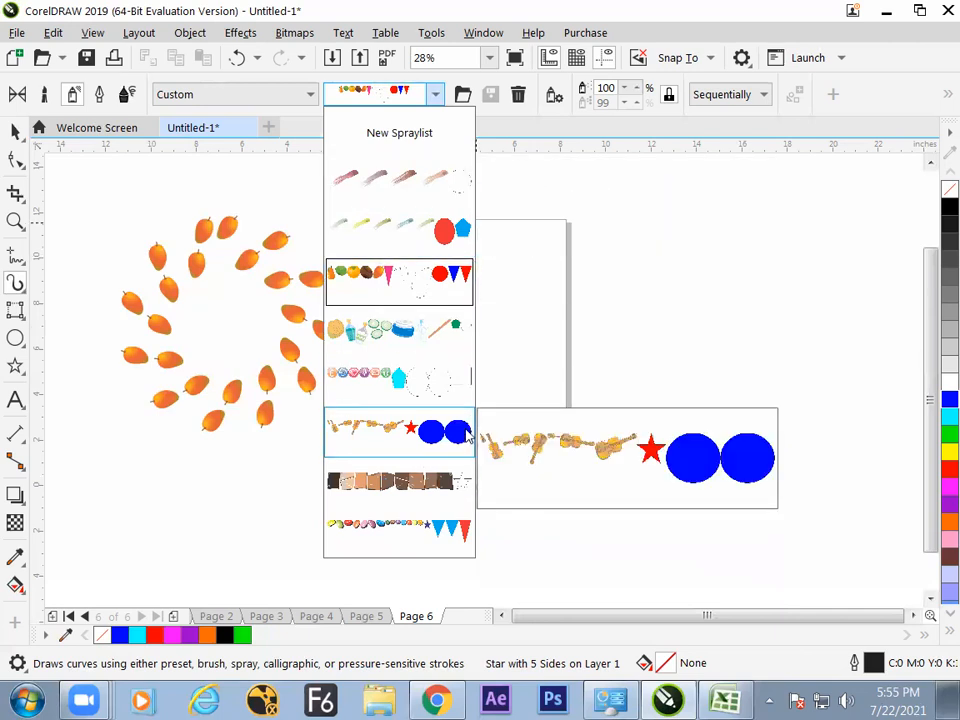
left_click(15, 134)
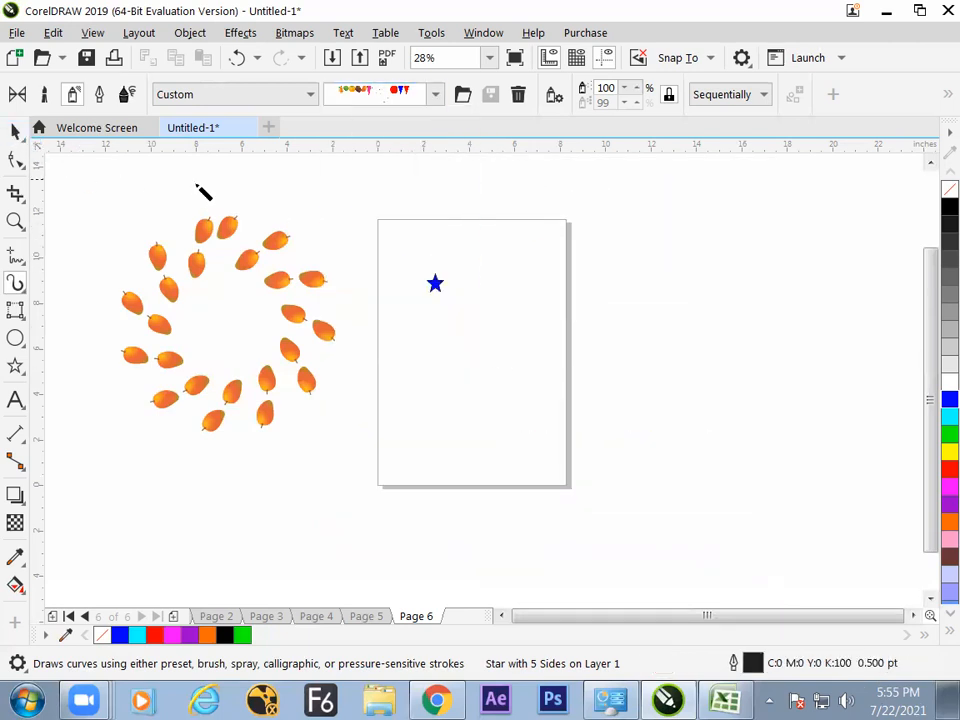
Reselect the blue star, add it to the current spraylist once more, and check the playlist contents.
left_click(15, 130)
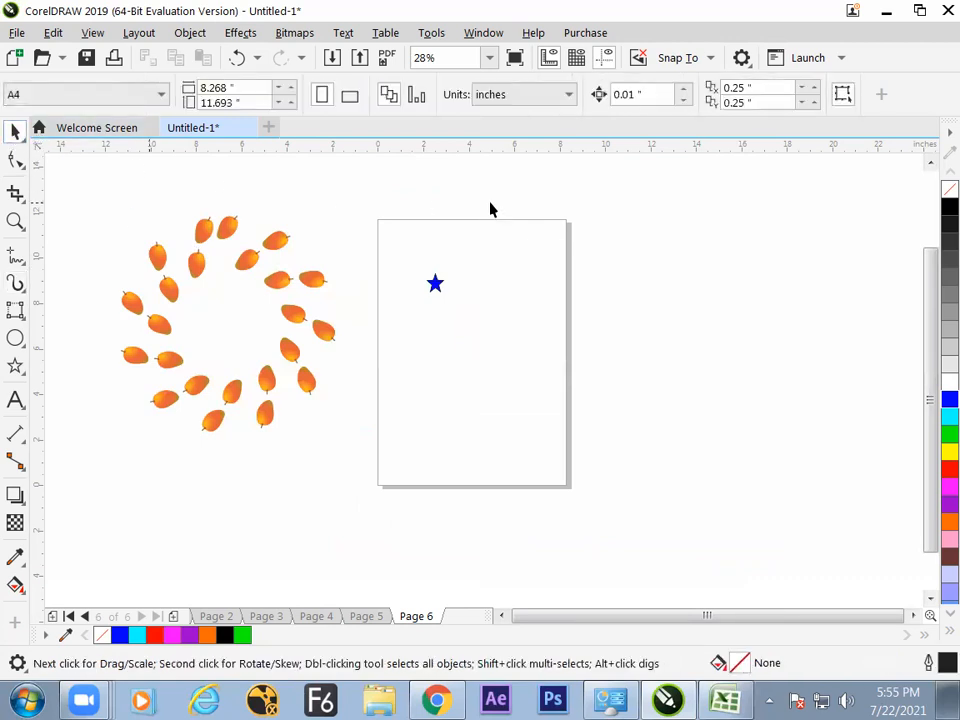
left_click_drag(489, 208, 424, 324)
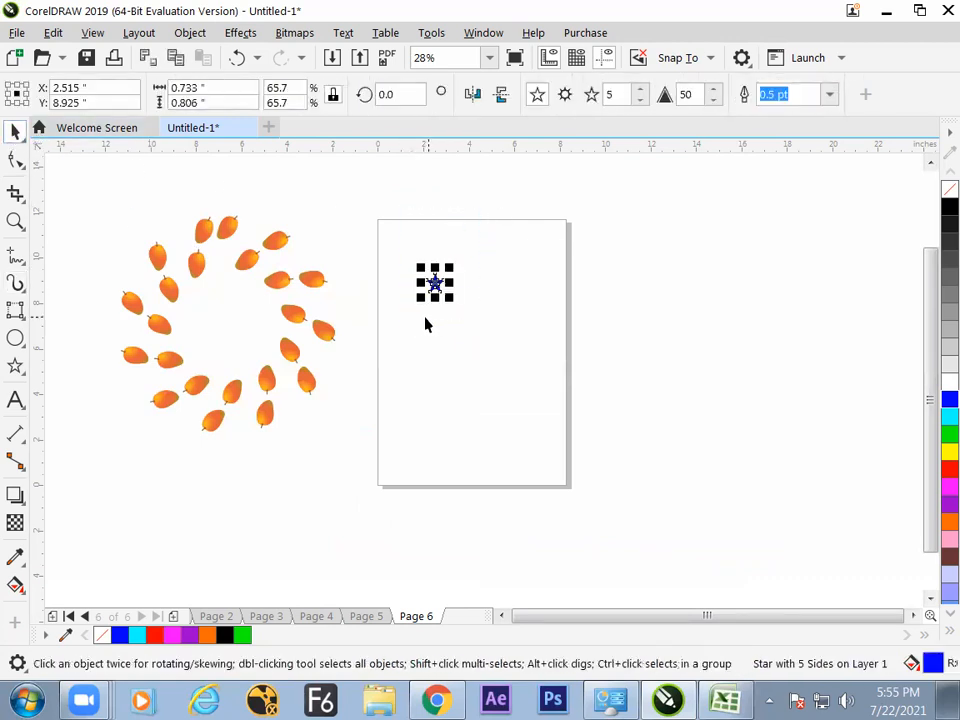
left_click(15, 283)
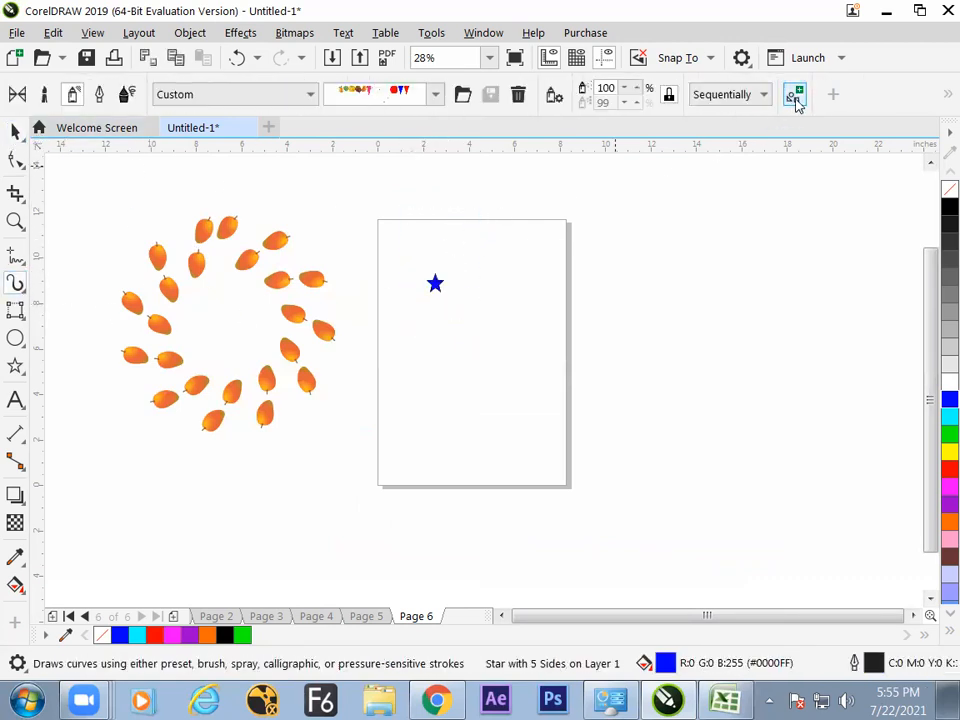
left_click(796, 99)
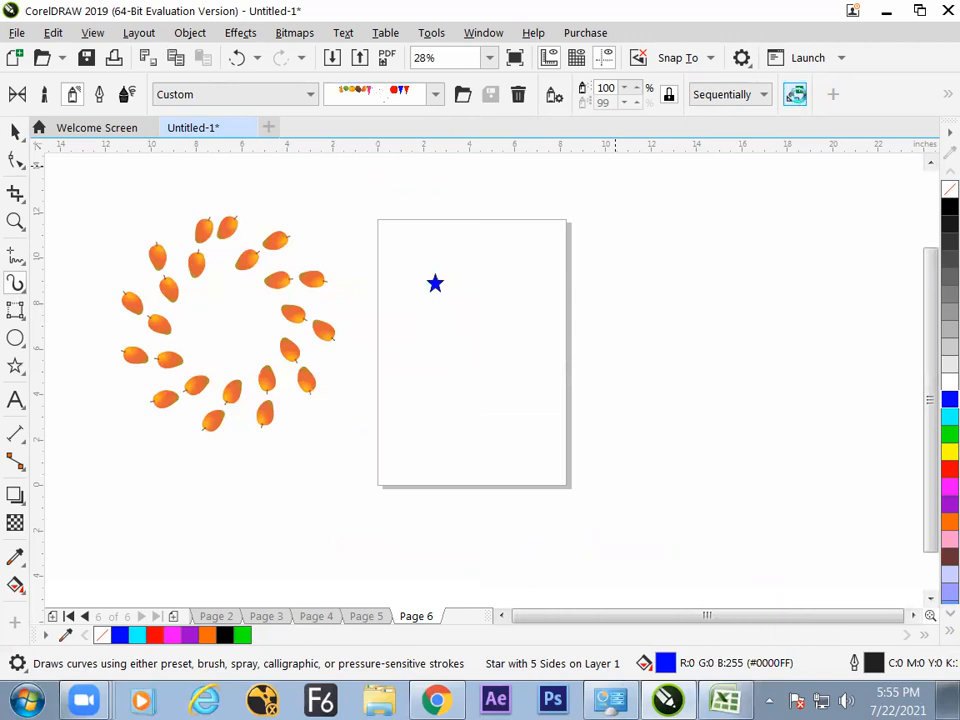
left_click(555, 96)
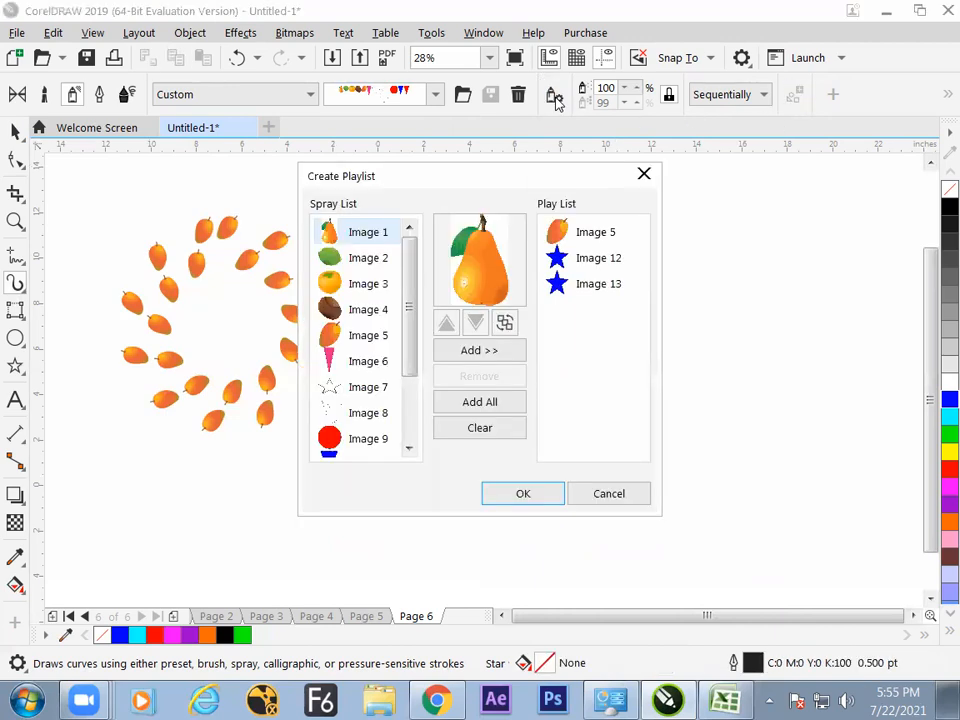
left_click(643, 174)
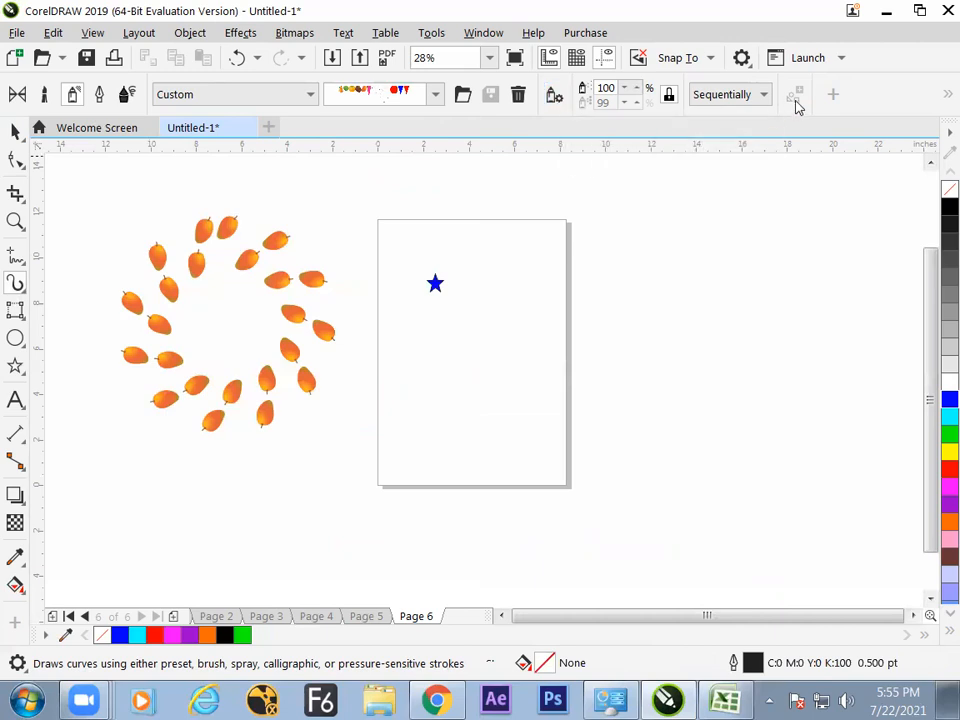
Remove Image 5 (the mango) and Image 12 from the playlist, keeping only the blue star Image 13.
left_click(556, 97)
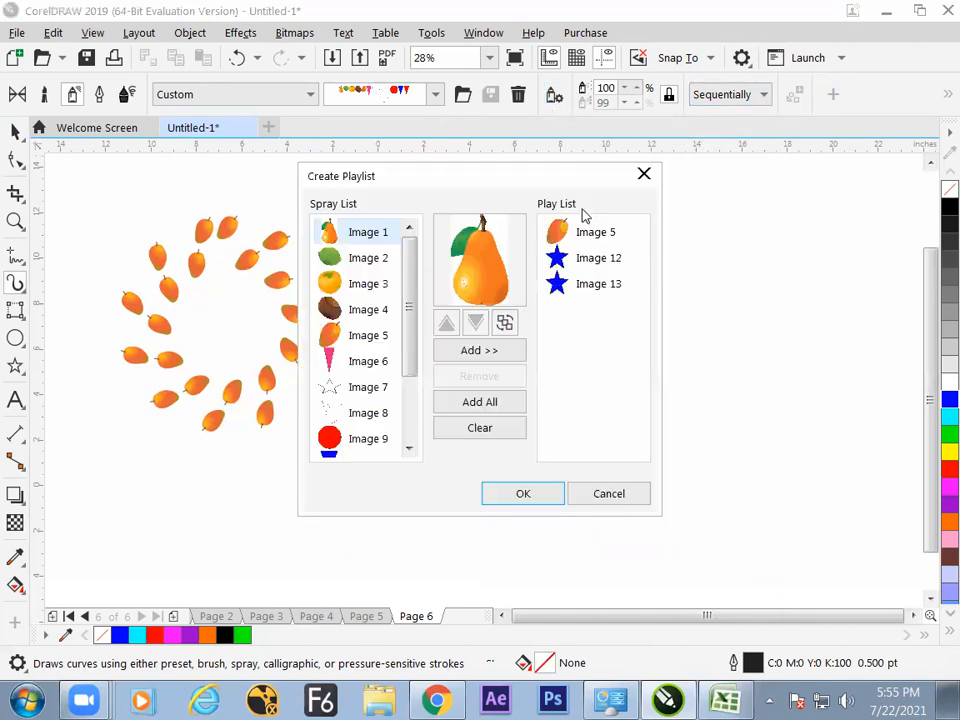
left_click(592, 236)
left_click(590, 262)
left_click(499, 380)
left_click(588, 240)
left_click(492, 383)
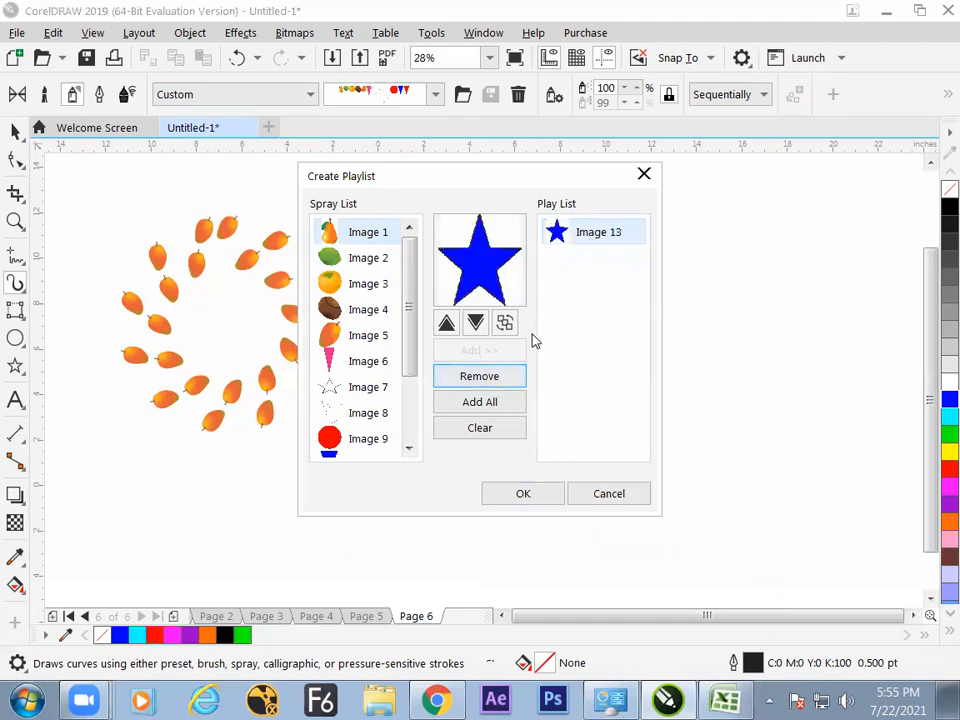
left_click(521, 495)
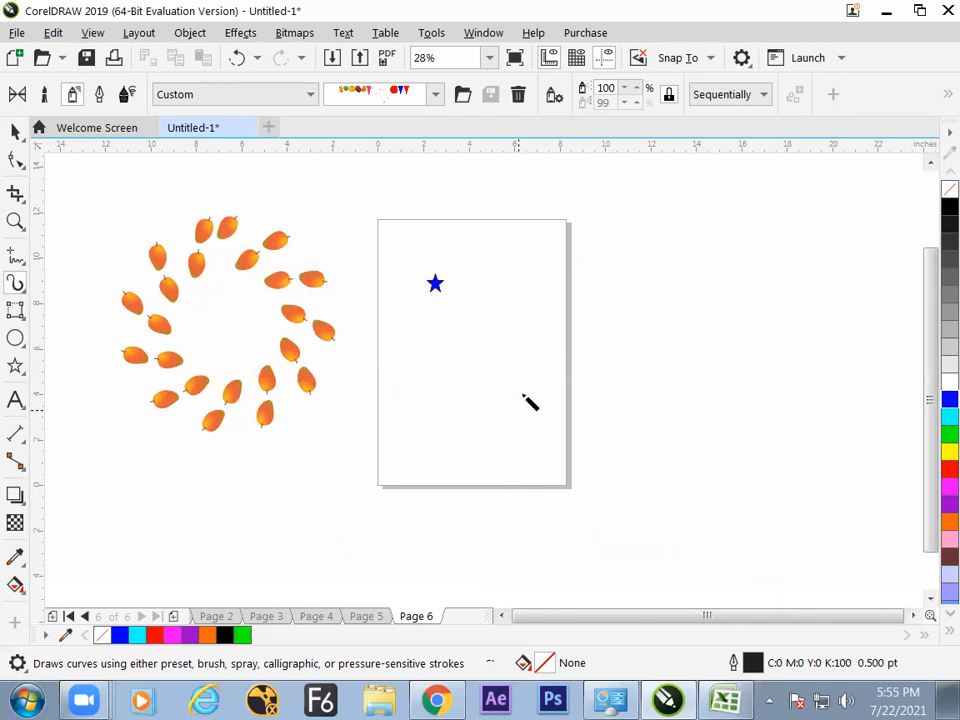
Spray a wavy line of blue stars across the page and move it down over the page's lower edge.
mouse_move(350, 450)
left_mouse_down()
mouse_move(374, 391)
mouse_move(501, 365)
mouse_move(638, 371)
mouse_move(750, 332)
left_mouse_up()
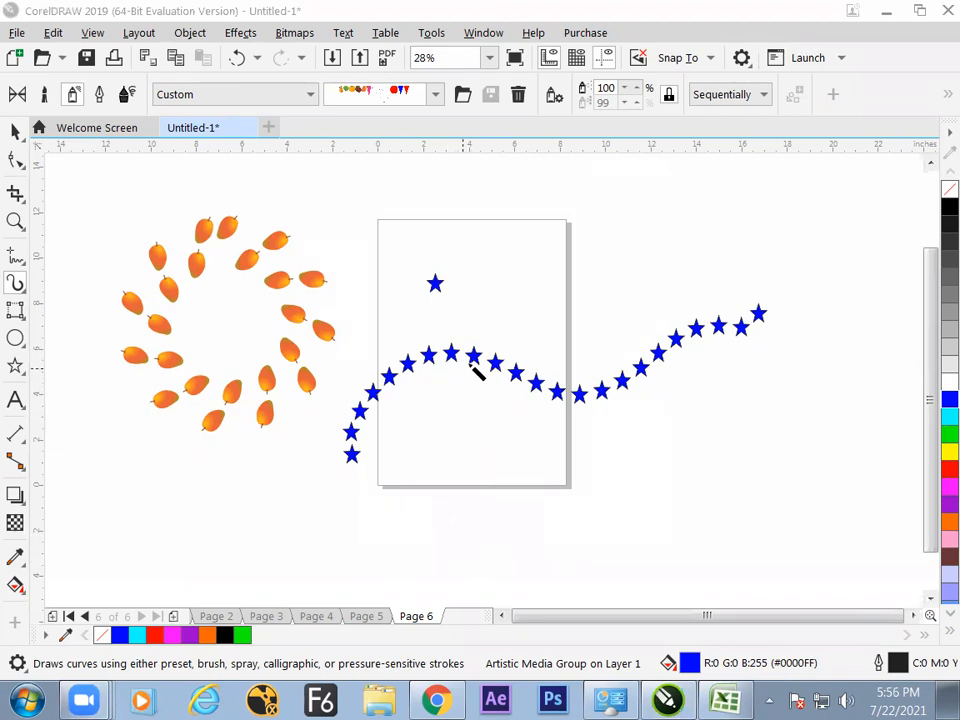
key("space")
left_click_drag(495, 368, 553, 307)
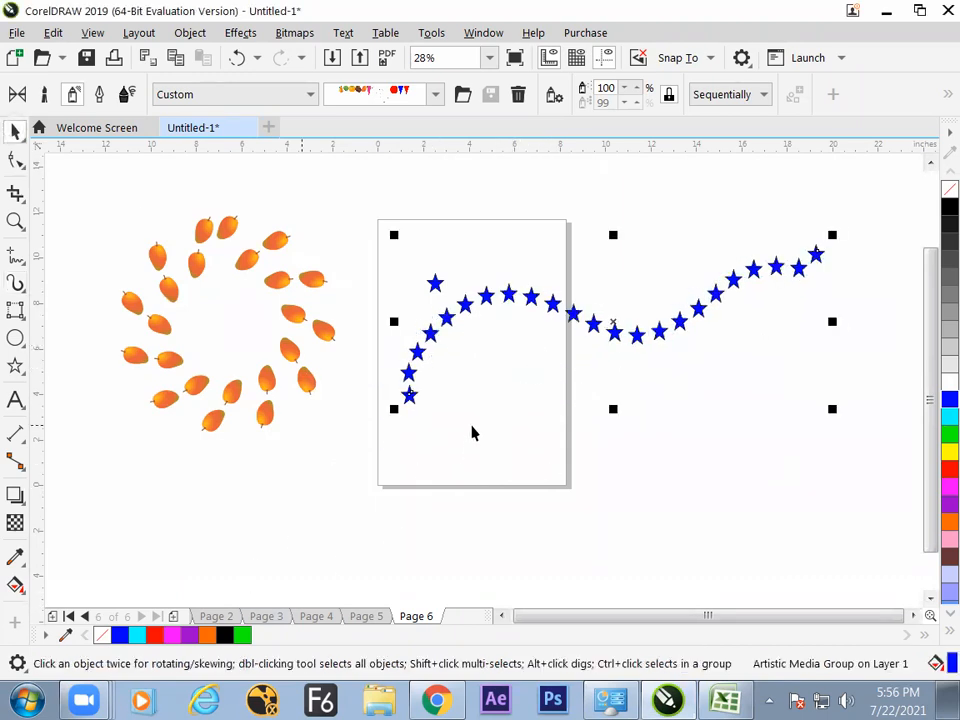
left_click_drag(473, 310, 568, 346)
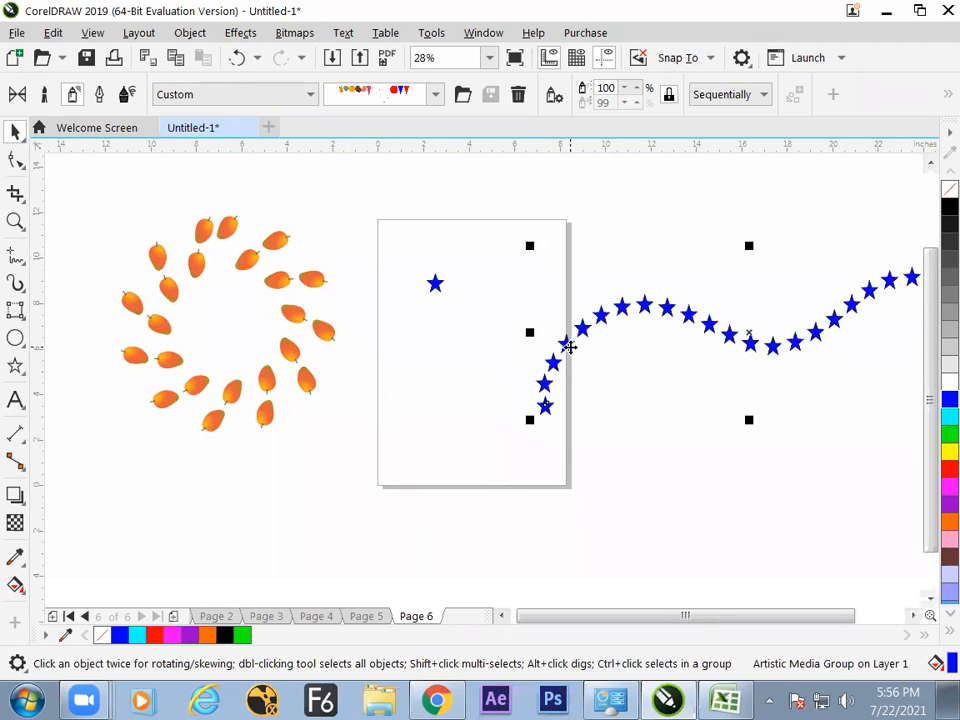
left_click(489, 364)
left_click(617, 316)
left_click_drag(616, 316, 472, 461)
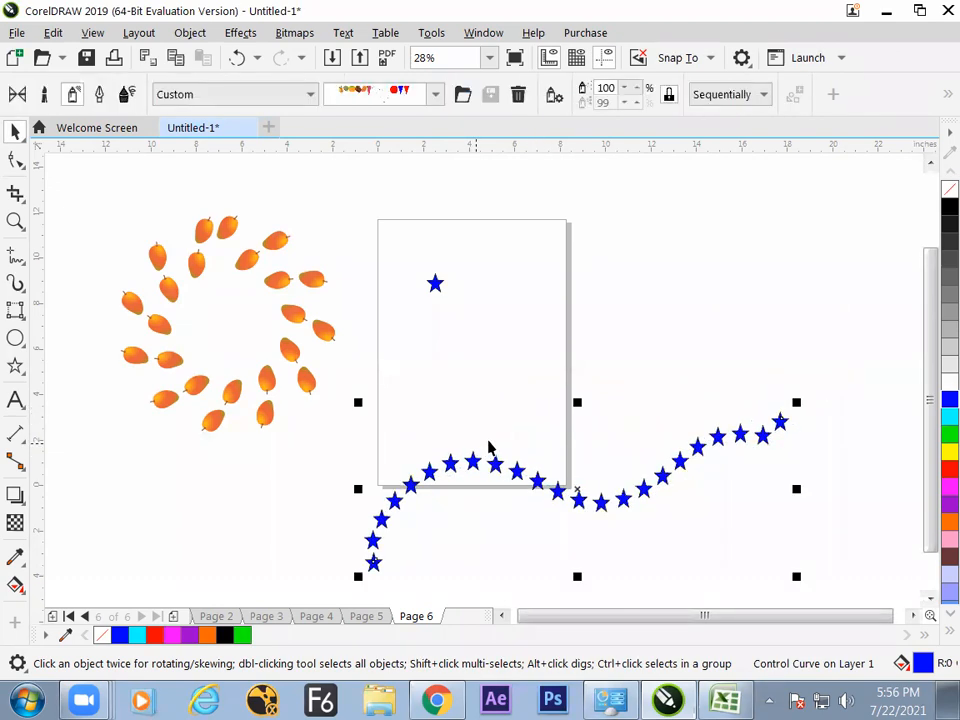
left_click(472, 330)
Make two copies of the single blue star in a row to its right, filling one red and the other green.
left_click(435, 286)
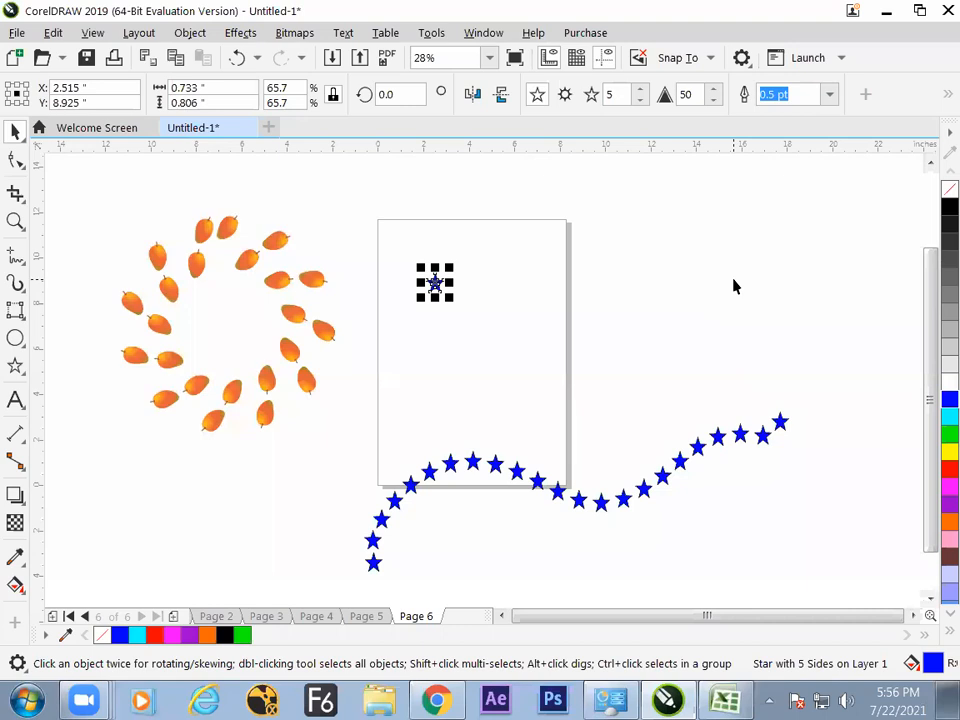
left_click_drag(433, 281, 472, 283)
left_click(949, 468)
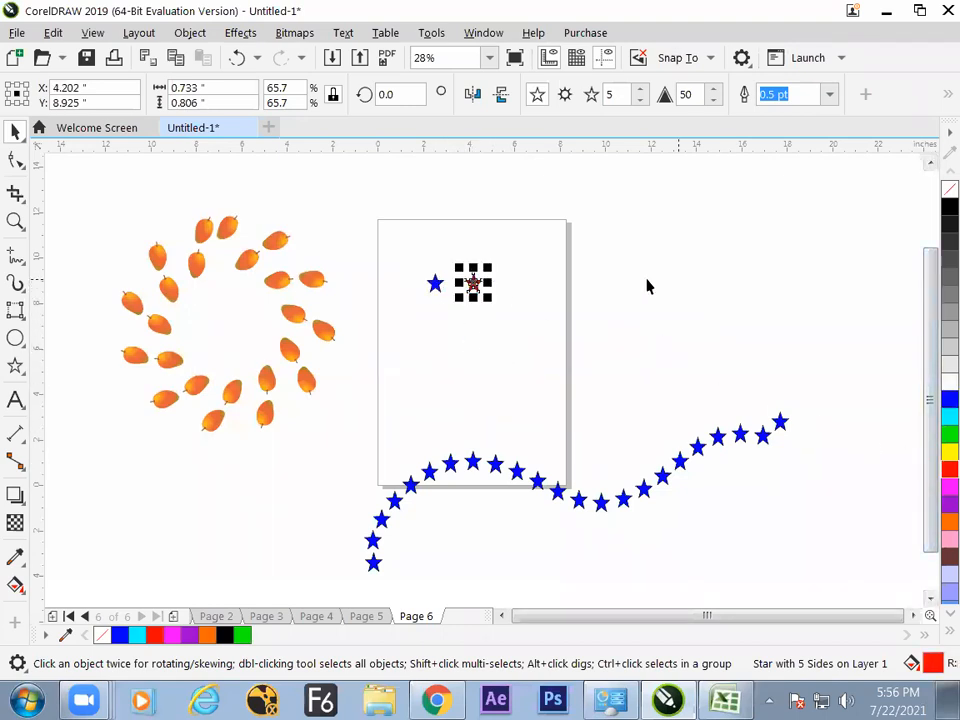
left_click_drag(487, 283, 526, 283)
left_click(949, 432)
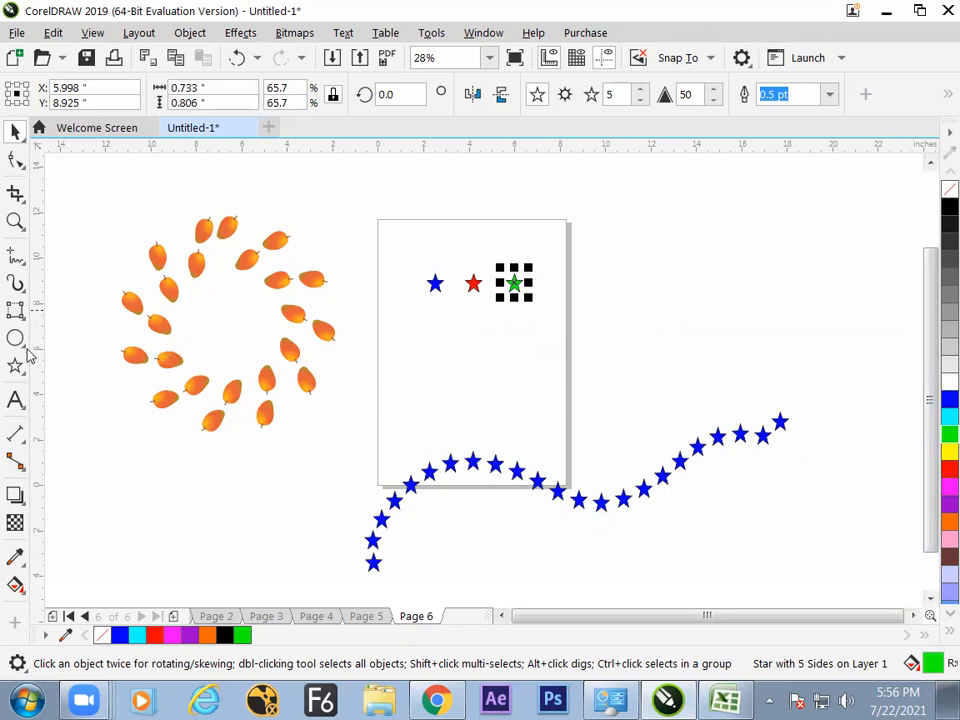
Add the green star and the red star, one after the other, to the current spraylist.
left_click(20, 286)
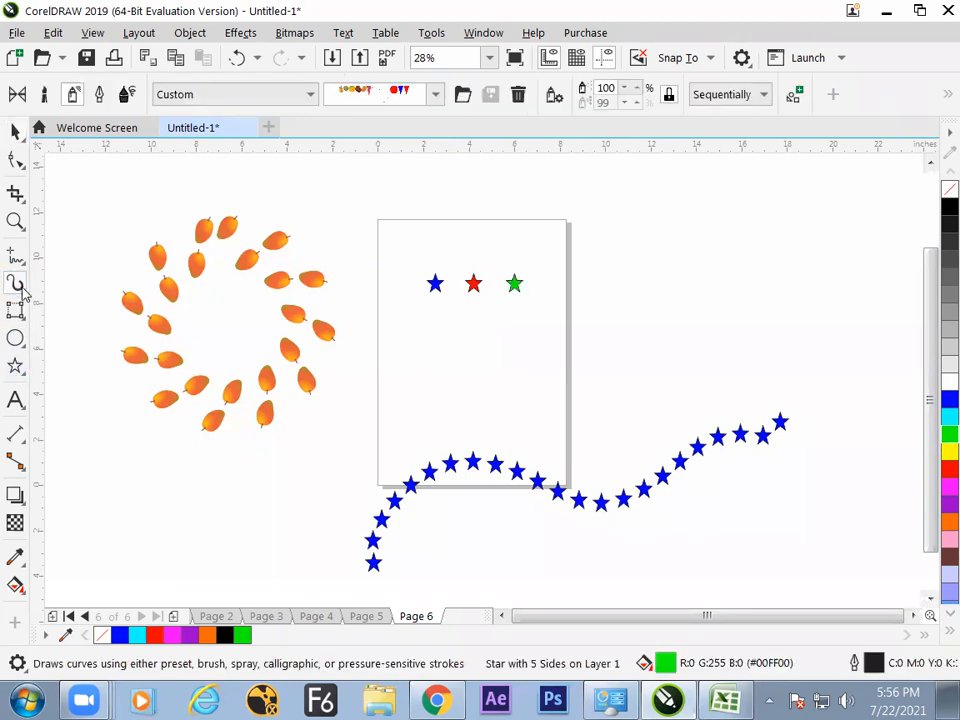
left_click(794, 94)
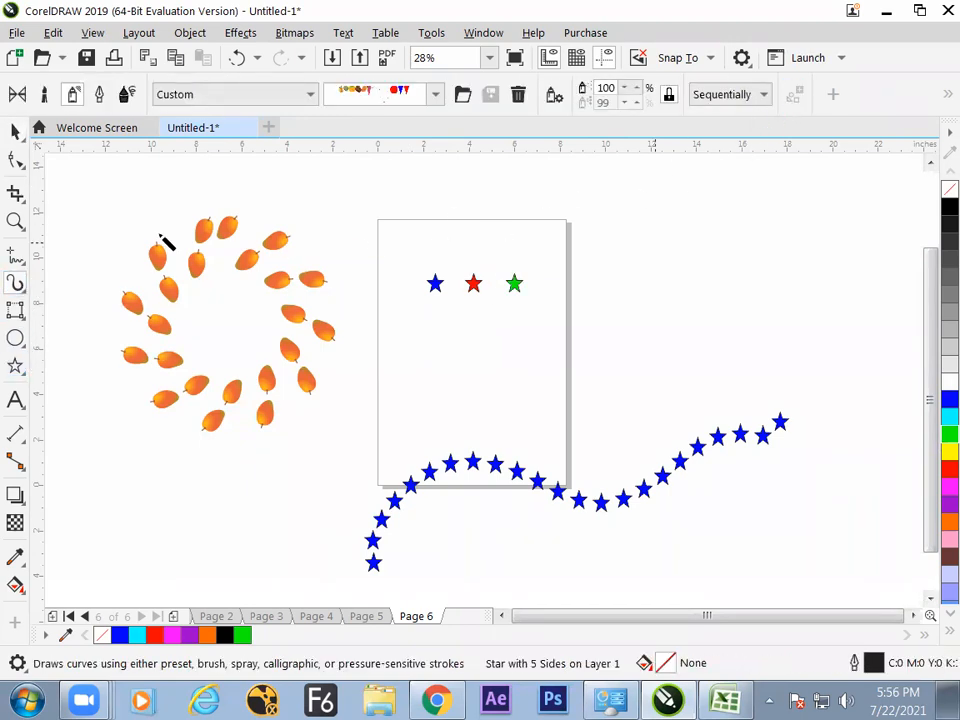
left_click(15, 131)
left_click(473, 285)
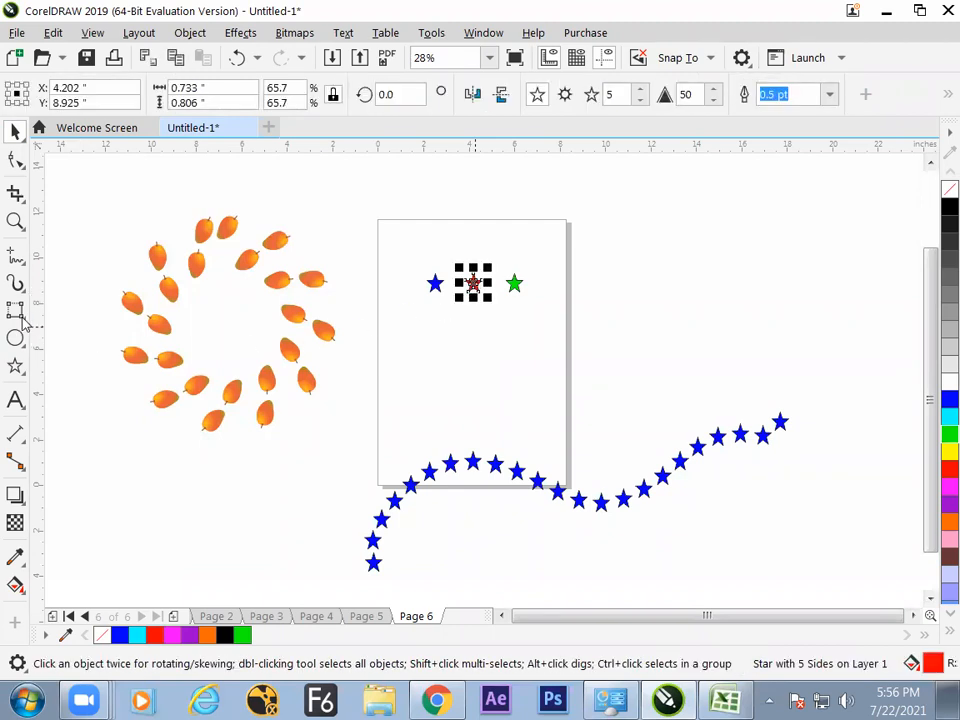
left_click(16, 283)
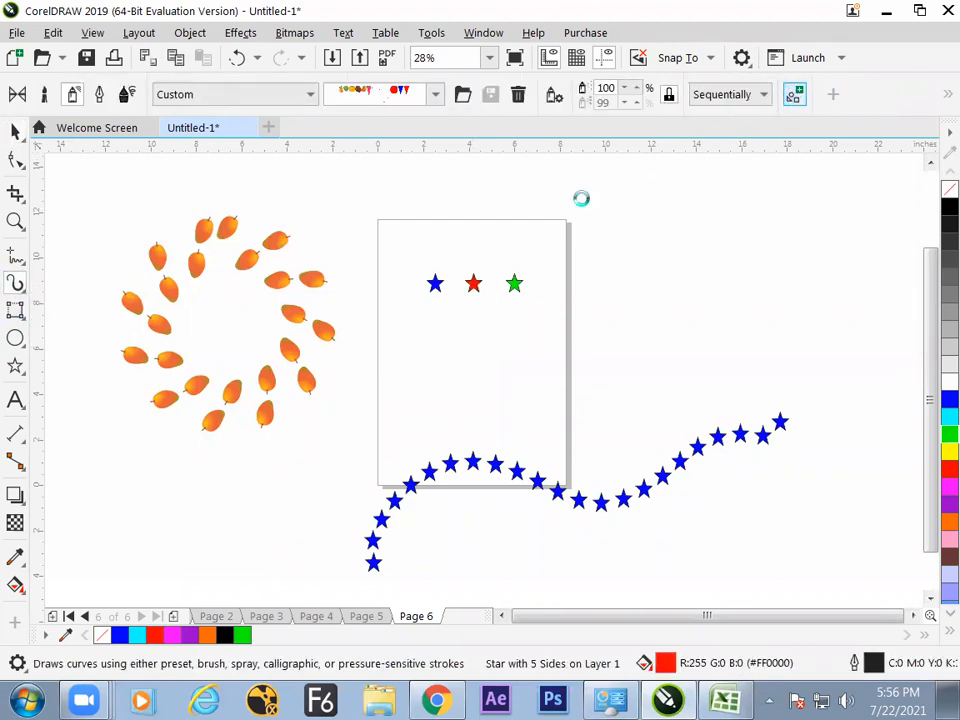
Accept the playlist of blue, green and red stars and spray a wavy line below the three single stars.
left_click(556, 96)
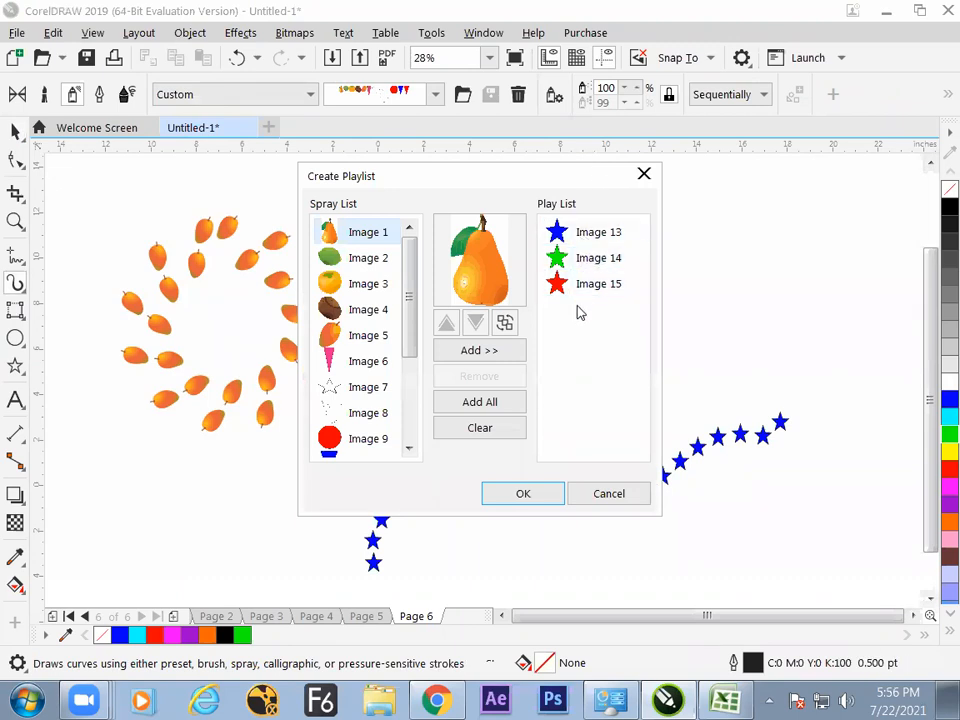
left_click_drag(570, 183, 432, 164)
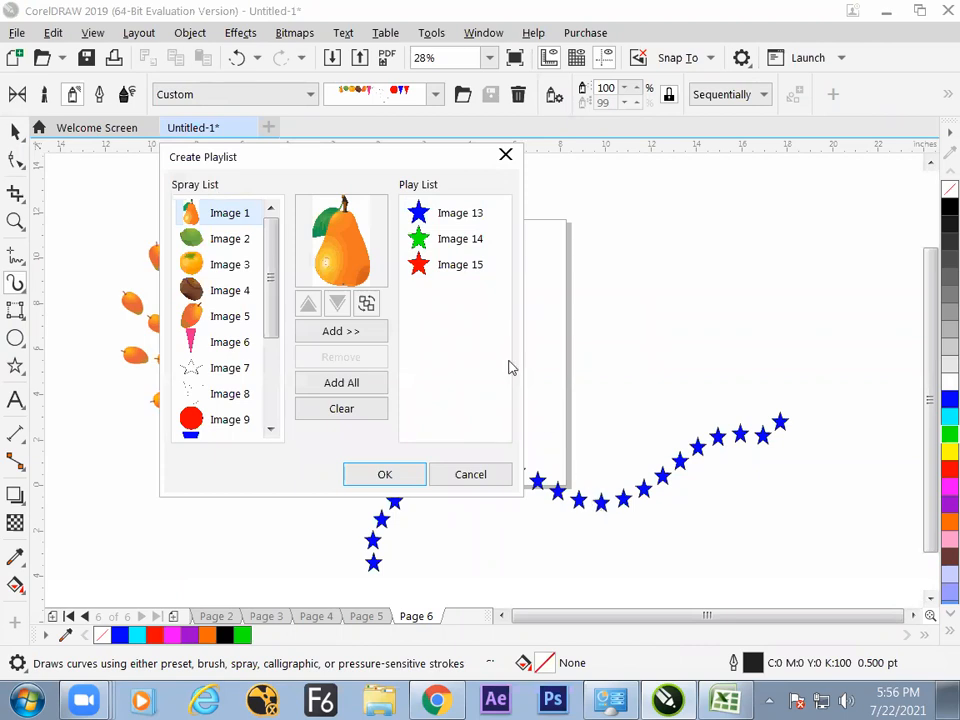
left_click(393, 474)
mouse_move(392, 400)
left_mouse_down()
mouse_move(471, 336)
mouse_move(724, 276)
left_mouse_up()
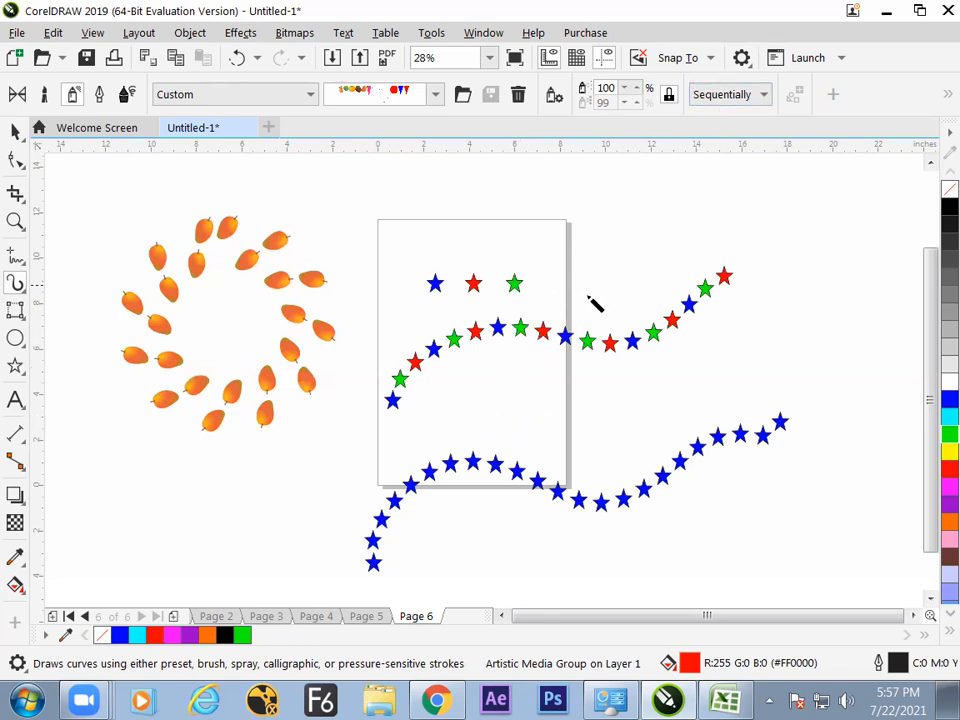
Try the Randomly spray order on the new star stroke, and end with By Direction.
left_click(744, 95)
left_click(731, 119)
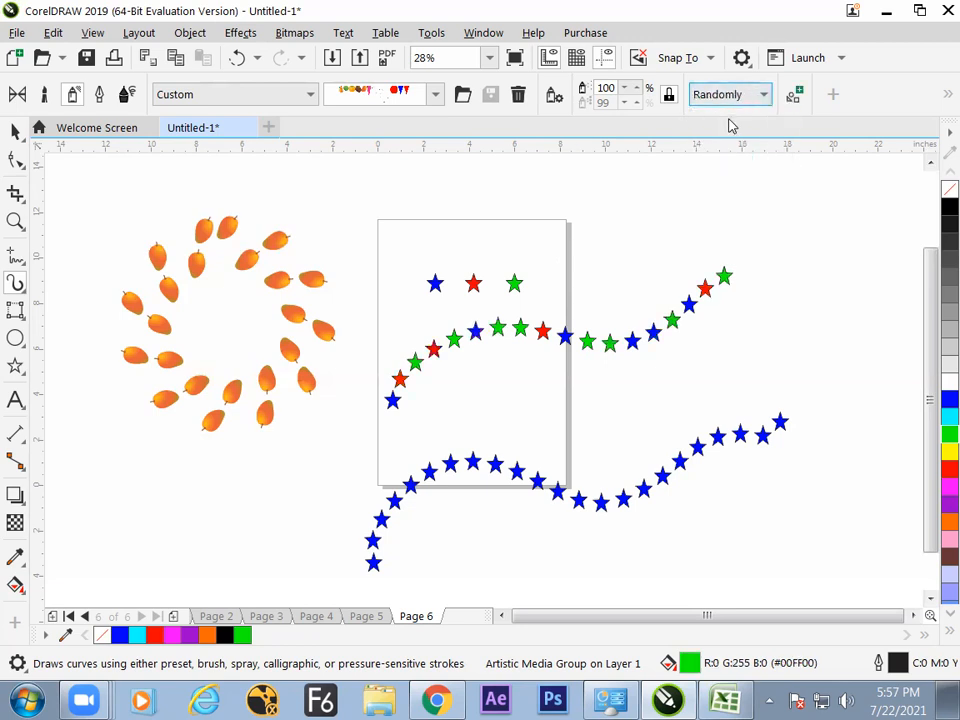
left_click(742, 95)
left_click(729, 155)
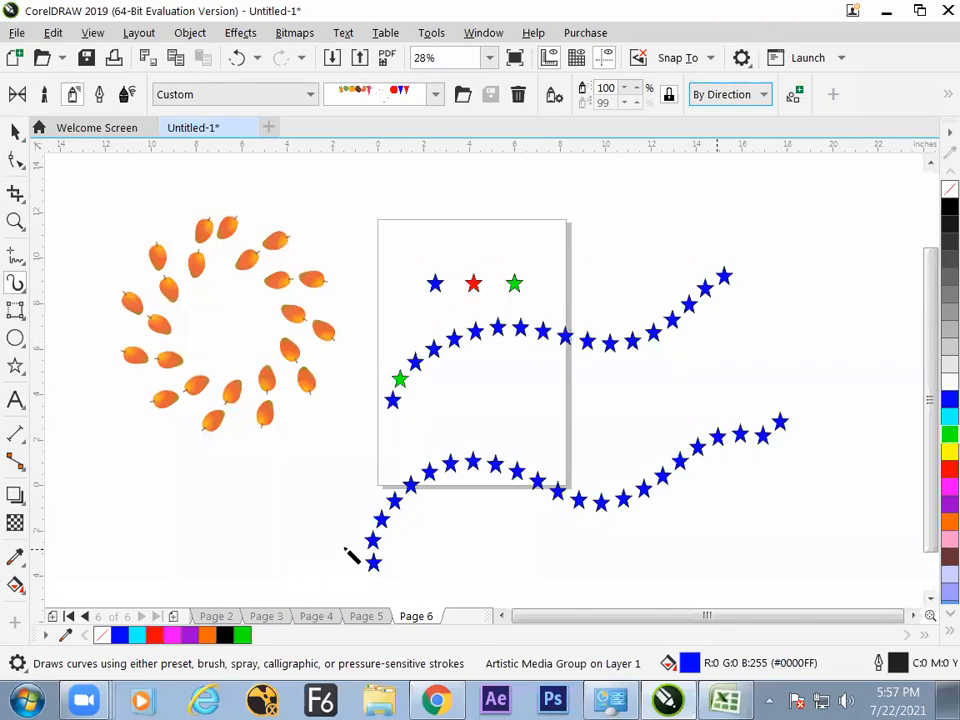
Move all the stars and both star strokes off the page to the right, and shift the mango ring farther left.
key("space")
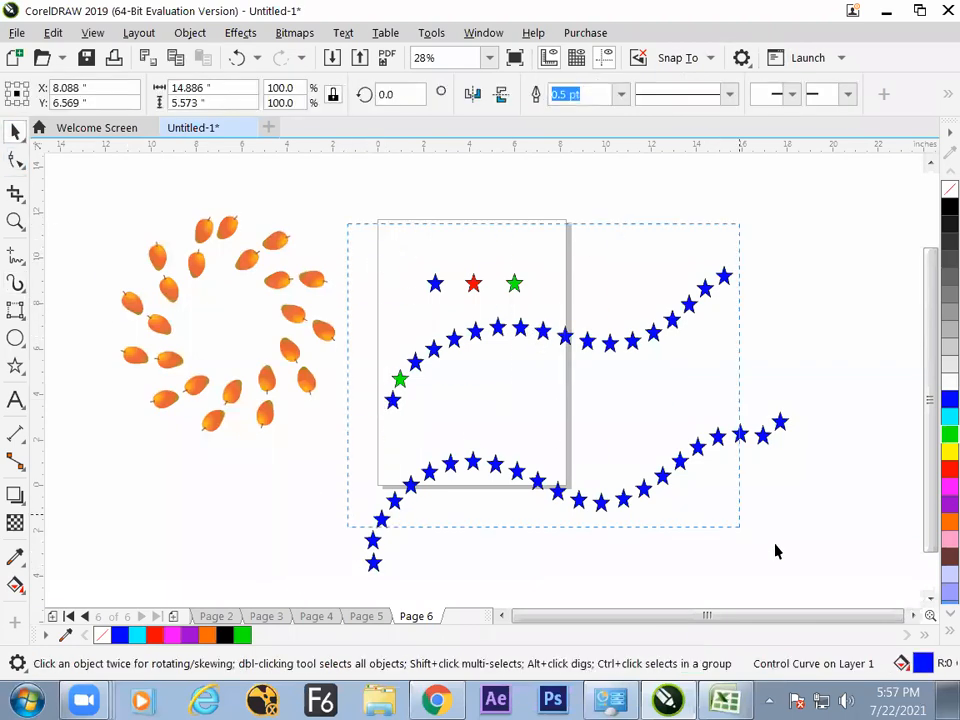
left_click_drag(480, 300, 804, 258)
left_click(660, 320)
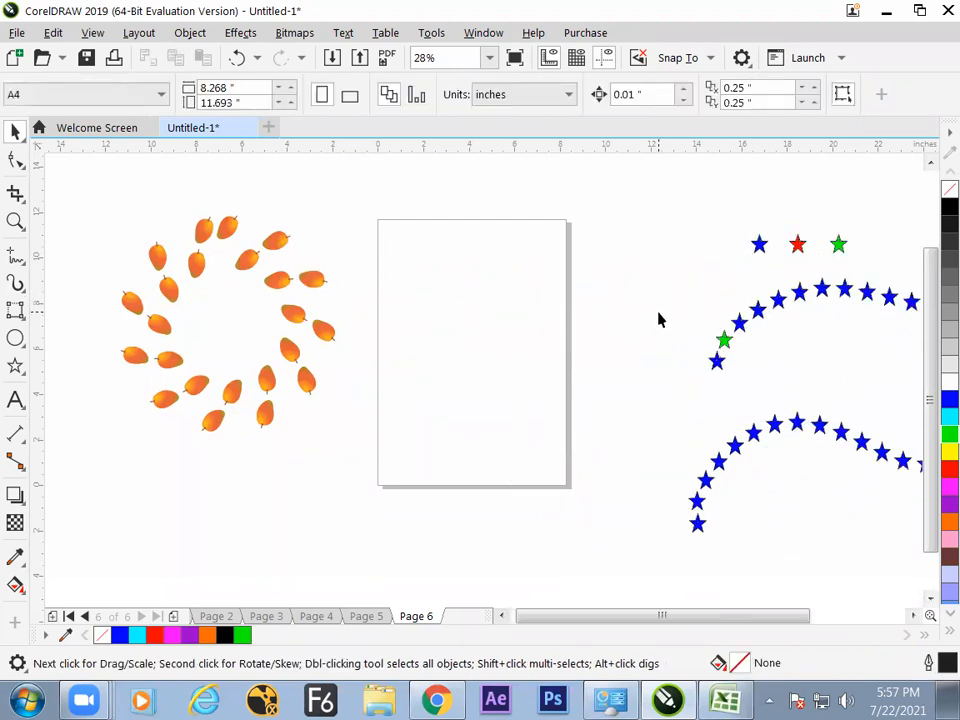
left_click_drag(293, 305, 238, 315)
left_click(356, 328)
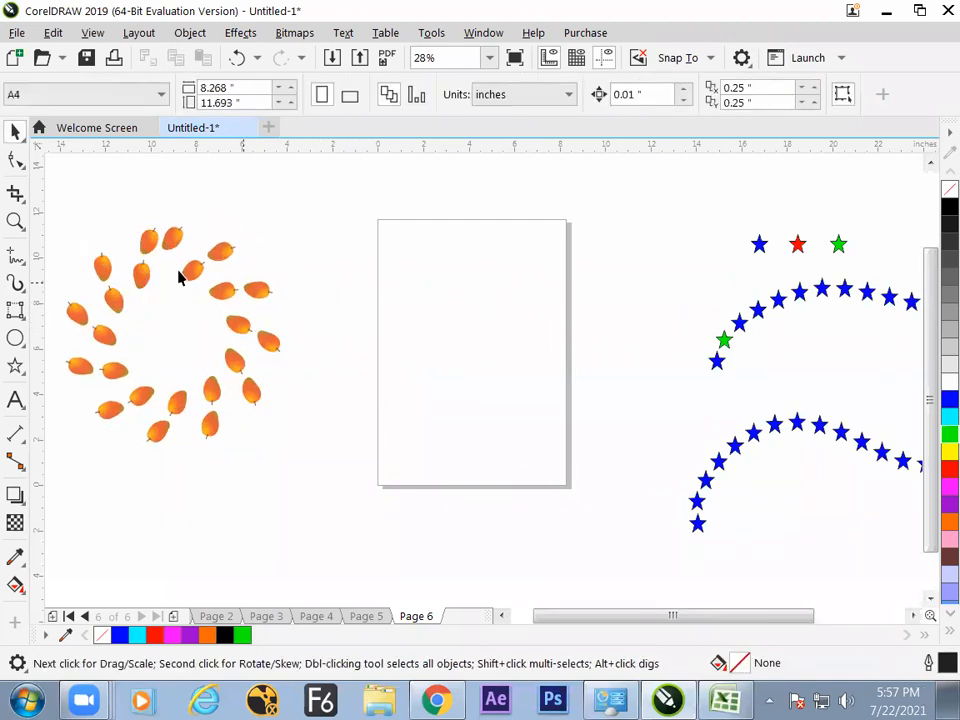
Draw a rectangle about 7.26 by 10.52 inches just inside the page edges.
left_click(15, 310)
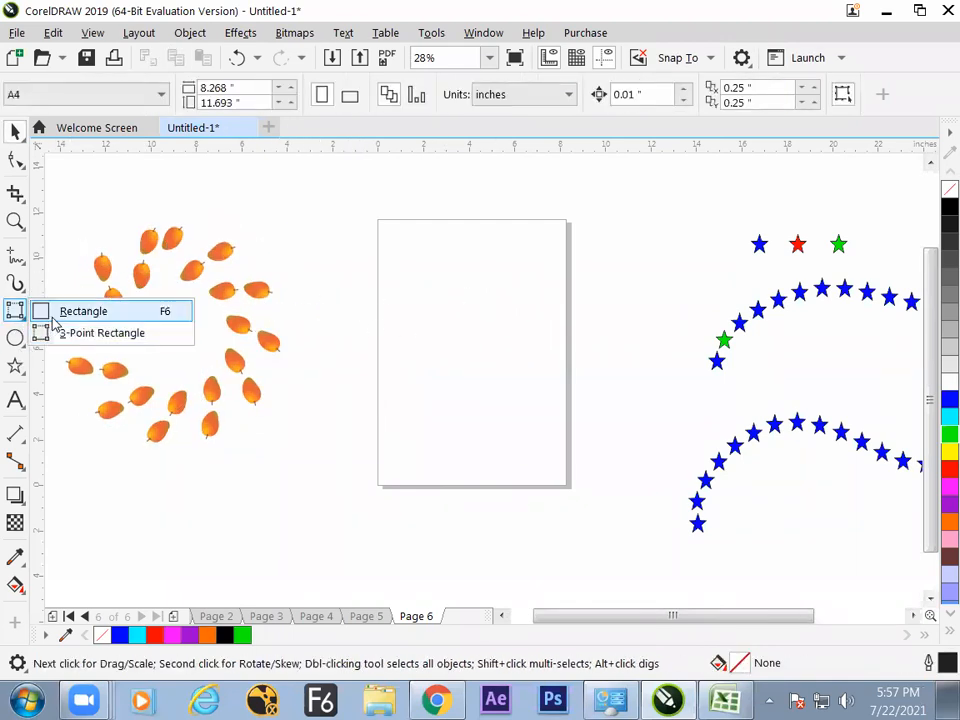
left_click(55, 311)
left_click_drag(390, 234, 560, 477)
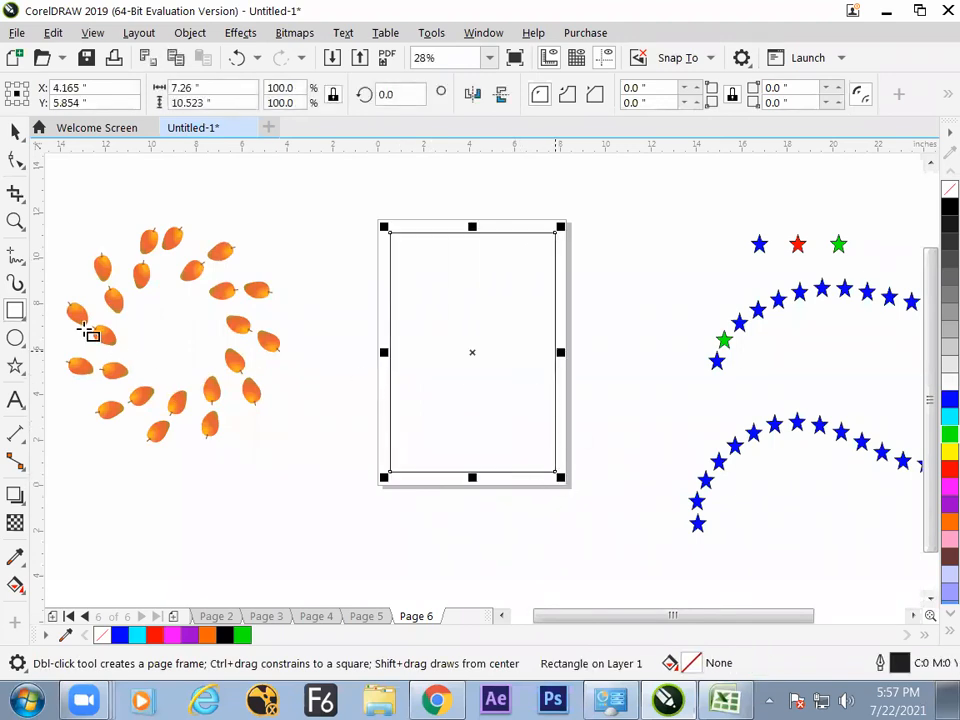
Look through the custom spraylists and the playlist of the current fruit and shapes spraylist.
left_click(16, 285)
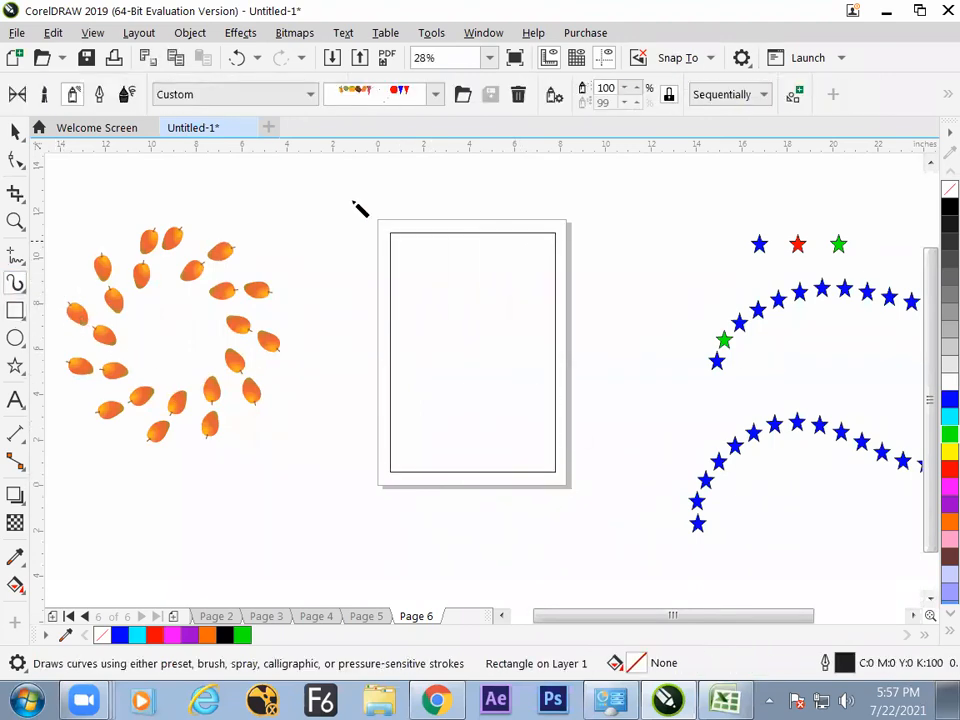
left_click(437, 95)
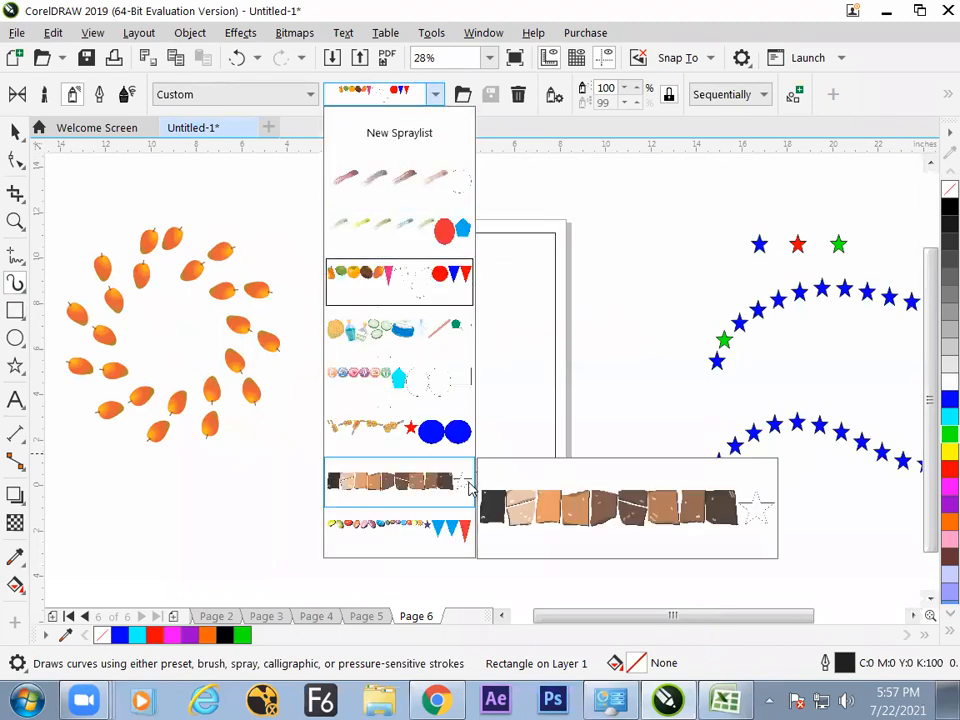
left_click(556, 98)
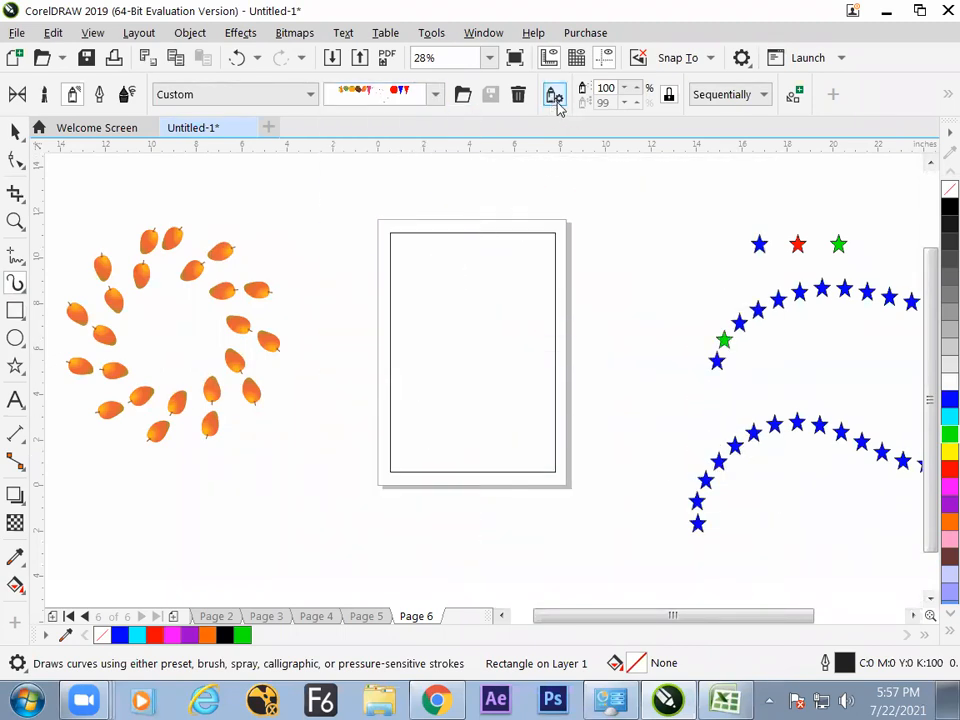
left_click_drag(576, 234, 581, 266)
left_click(579, 254)
left_click(584, 268)
left_click(546, 494)
left_click(15, 130)
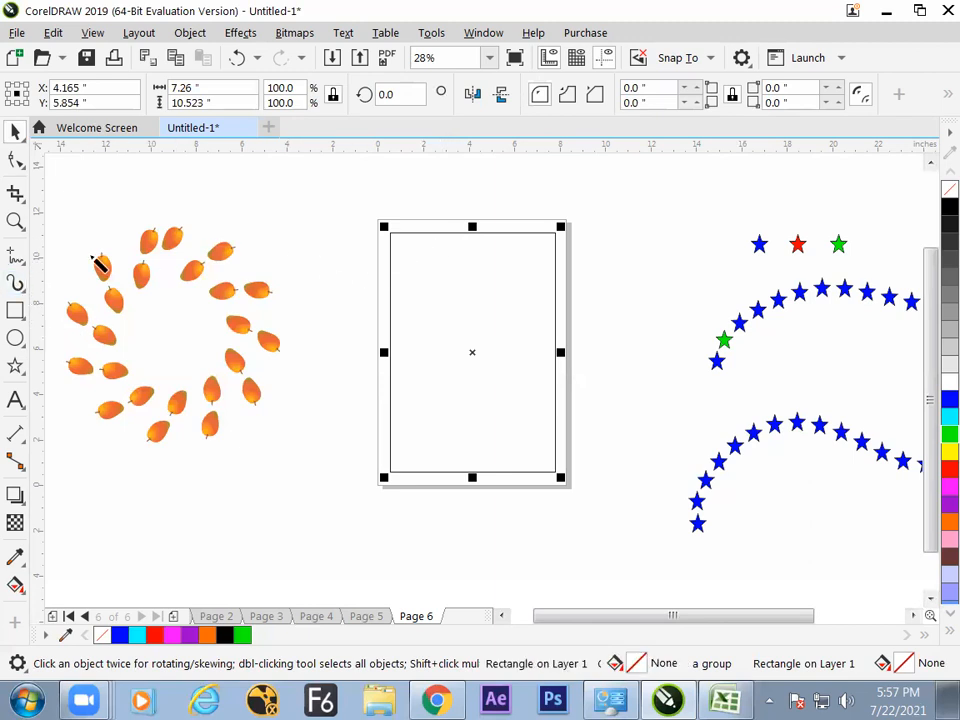
Try the custom spraylist with the red ellipse and blue pentagon on the rectangle and check its playlist.
key("i")
left_click(390, 101)
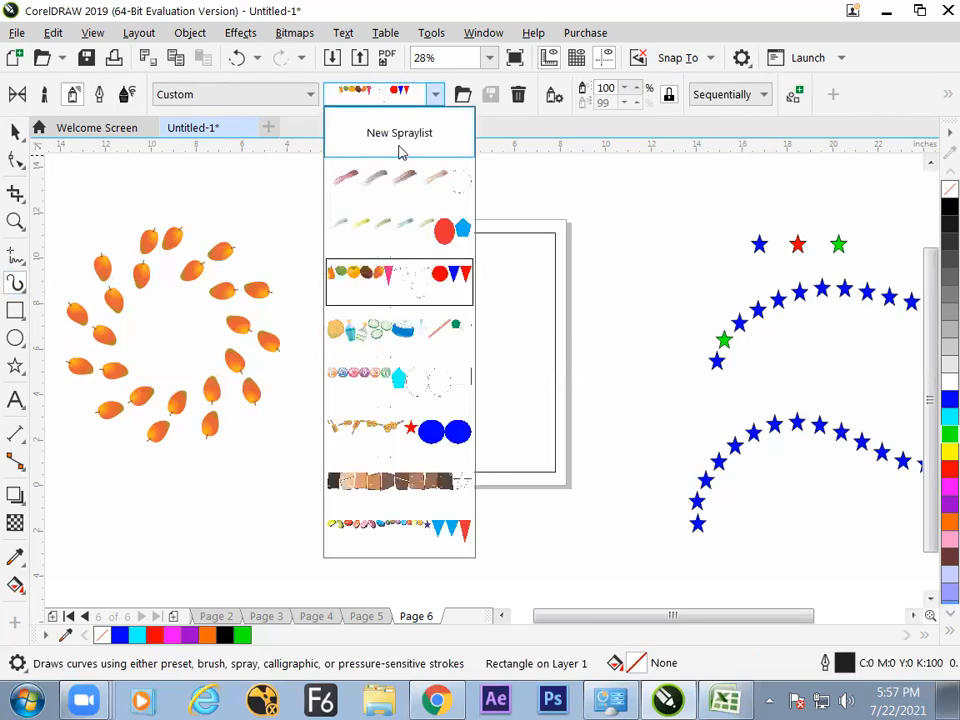
left_click(416, 292)
left_click(403, 100)
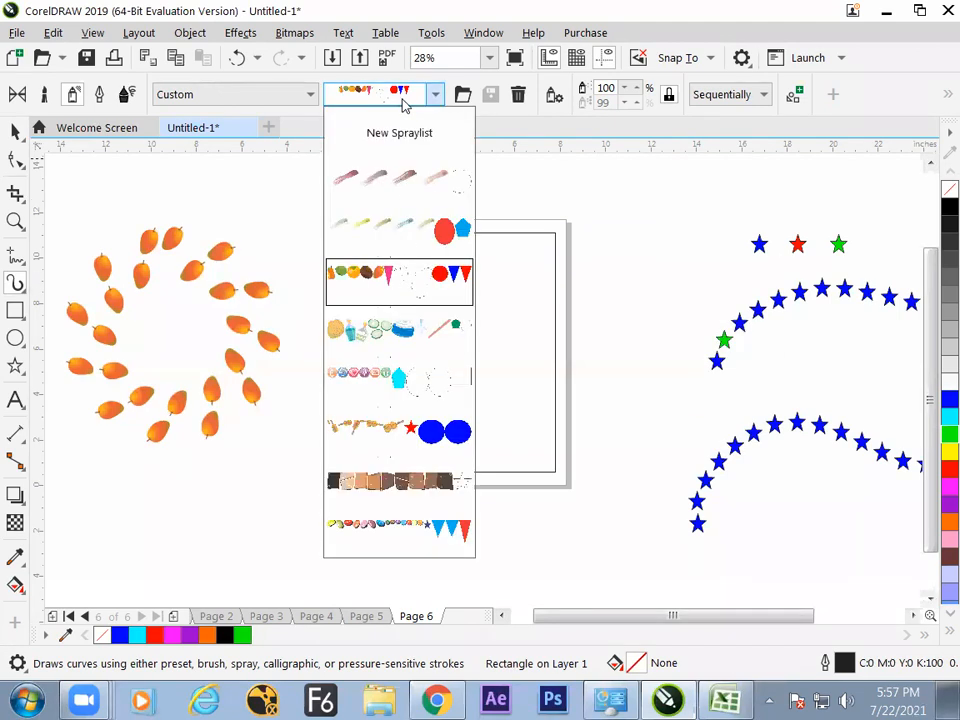
left_click(414, 231)
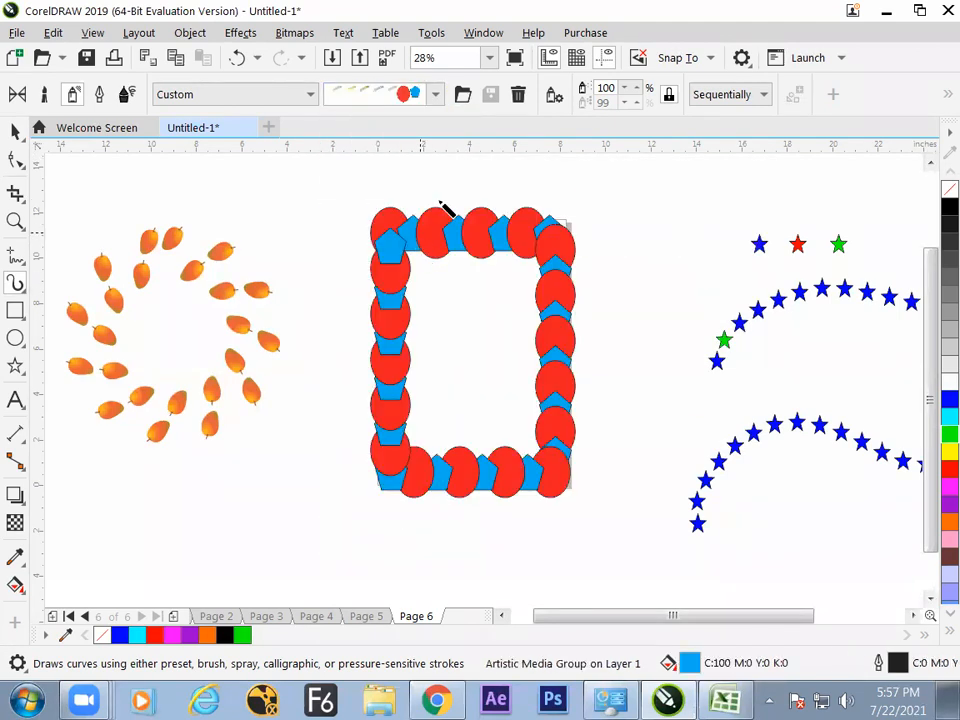
left_click(554, 97)
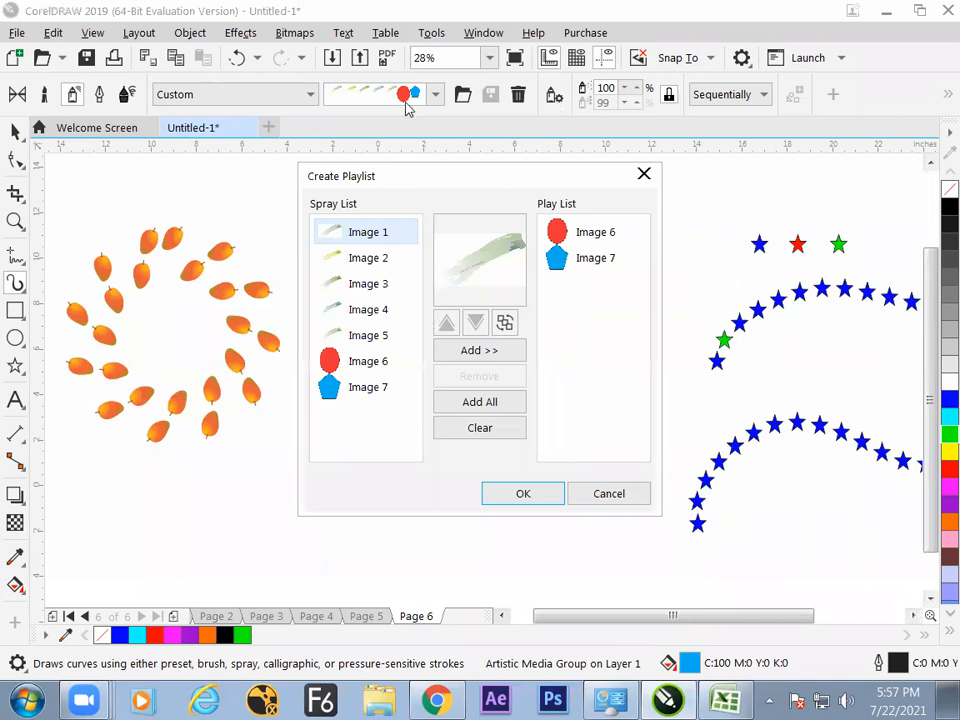
left_click(603, 490)
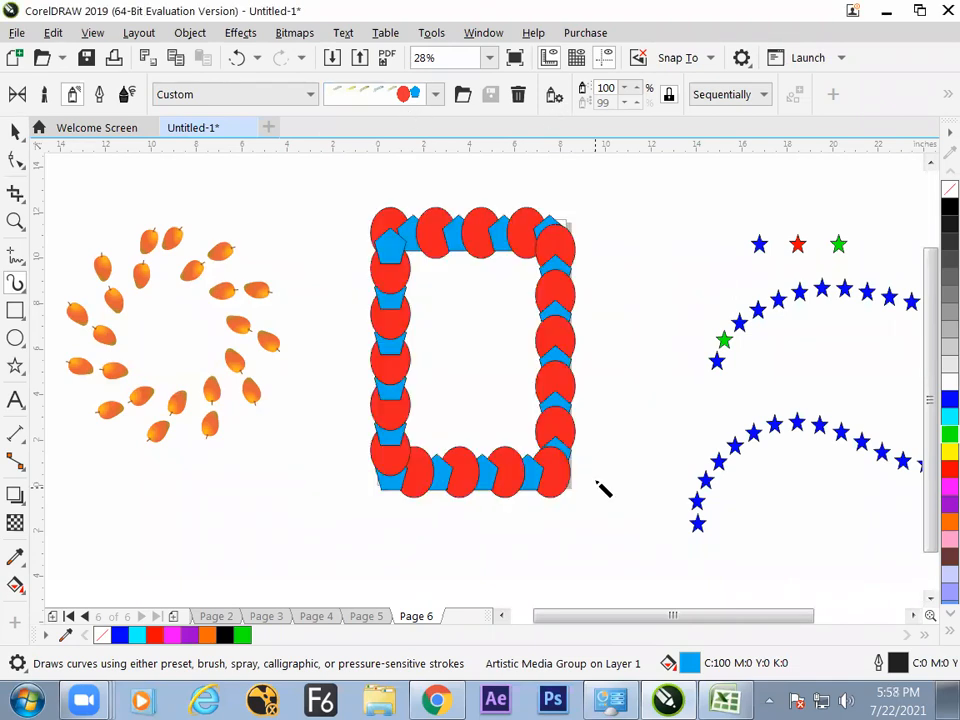
Apply the spraylist of guitars, red star and blue circles to the rectangle, with only the red star in its playlist.
left_click(390, 94)
left_click(412, 434)
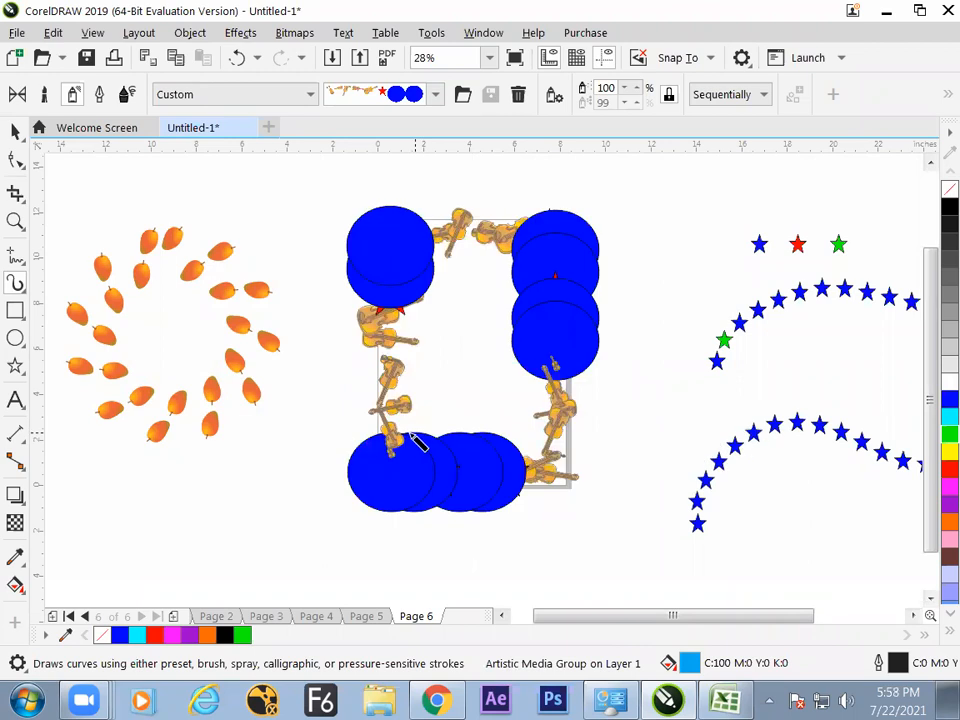
left_click(553, 96)
left_click_drag(636, 302, 642, 370)
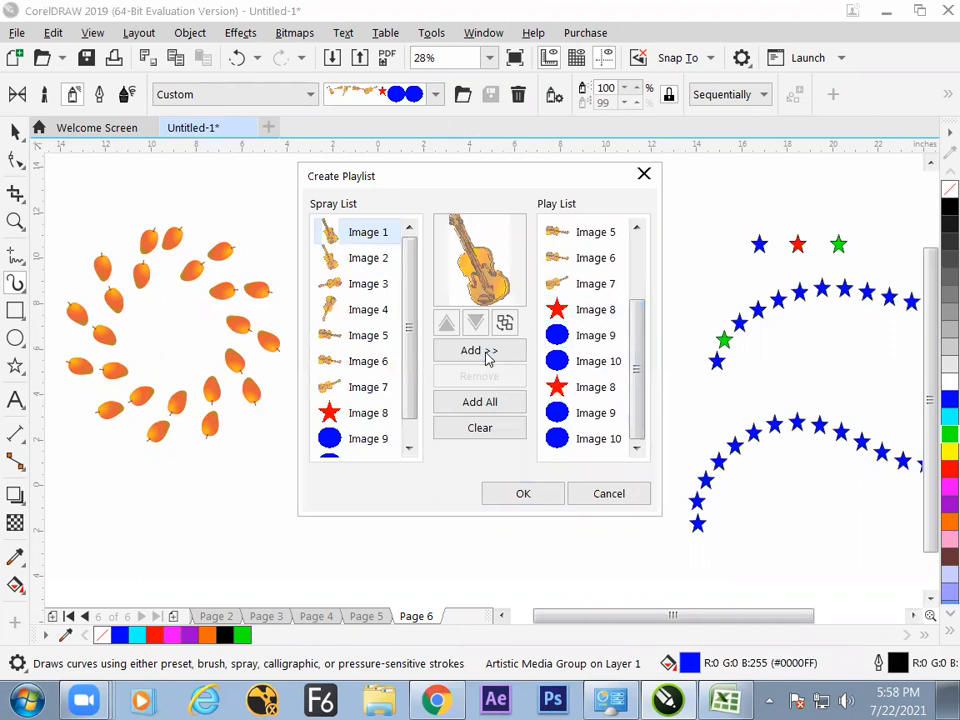
left_click(480, 428)
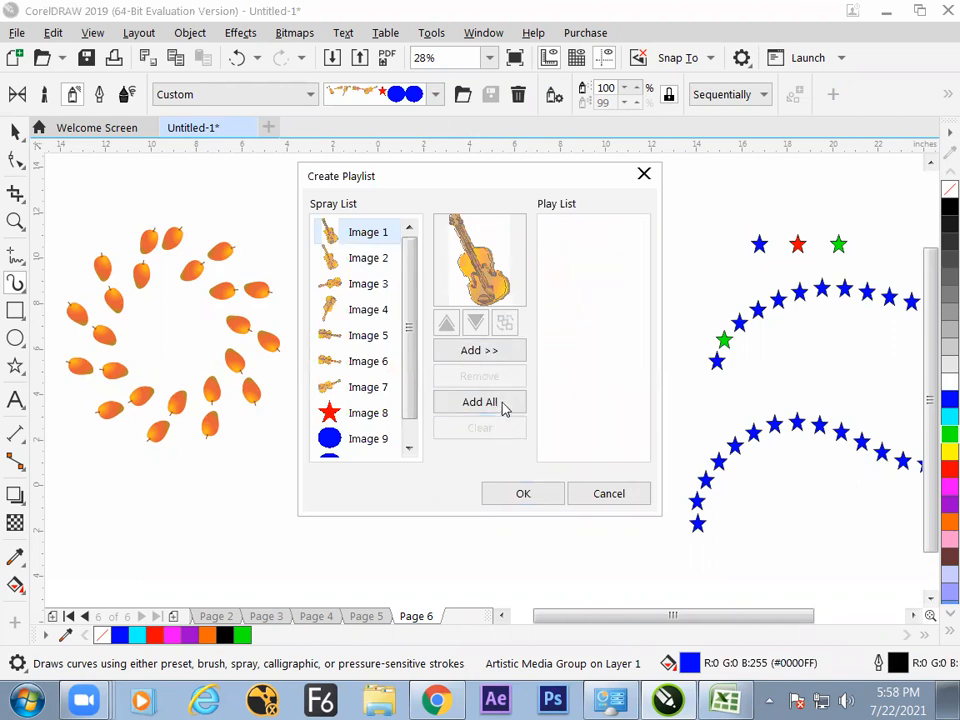
left_click(368, 413)
left_click(490, 352)
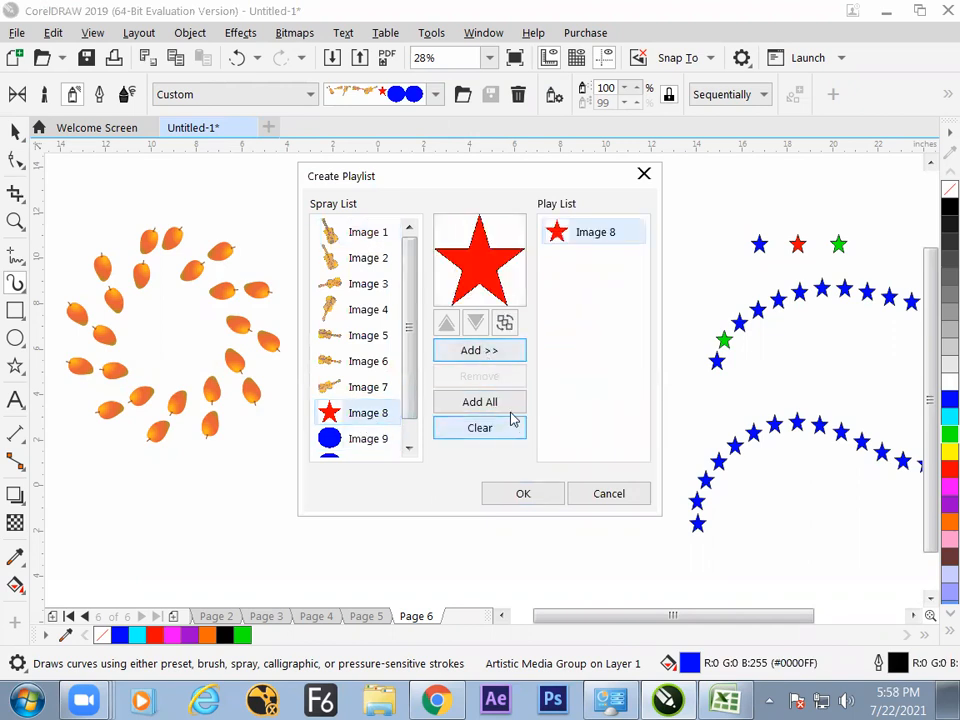
mouse_move(413, 364)
left_mouse_down()
mouse_move(410, 428)
mouse_move(435, 126)
left_mouse_up()
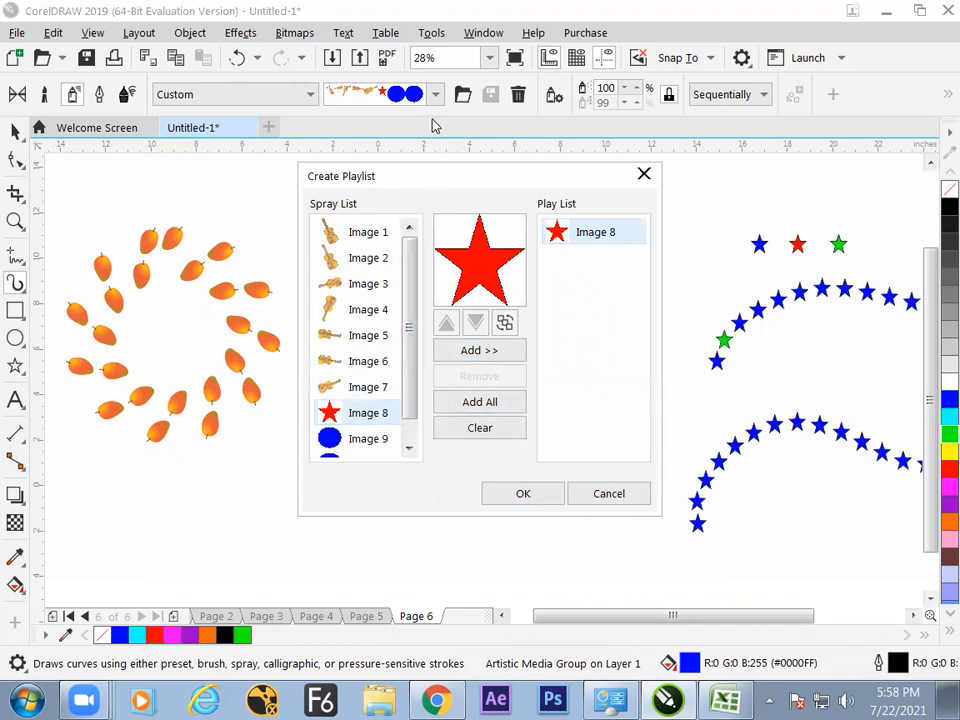
left_click(524, 494)
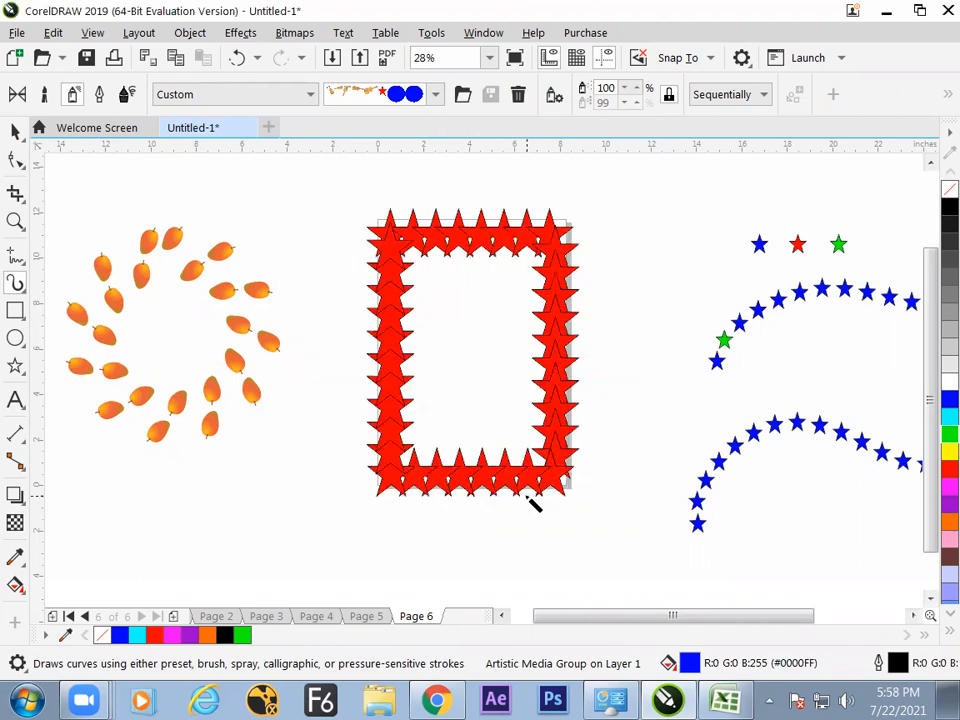
Reduce the spray object size of the red star border to 16%.
left_click_drag(629, 89, 624, 136)
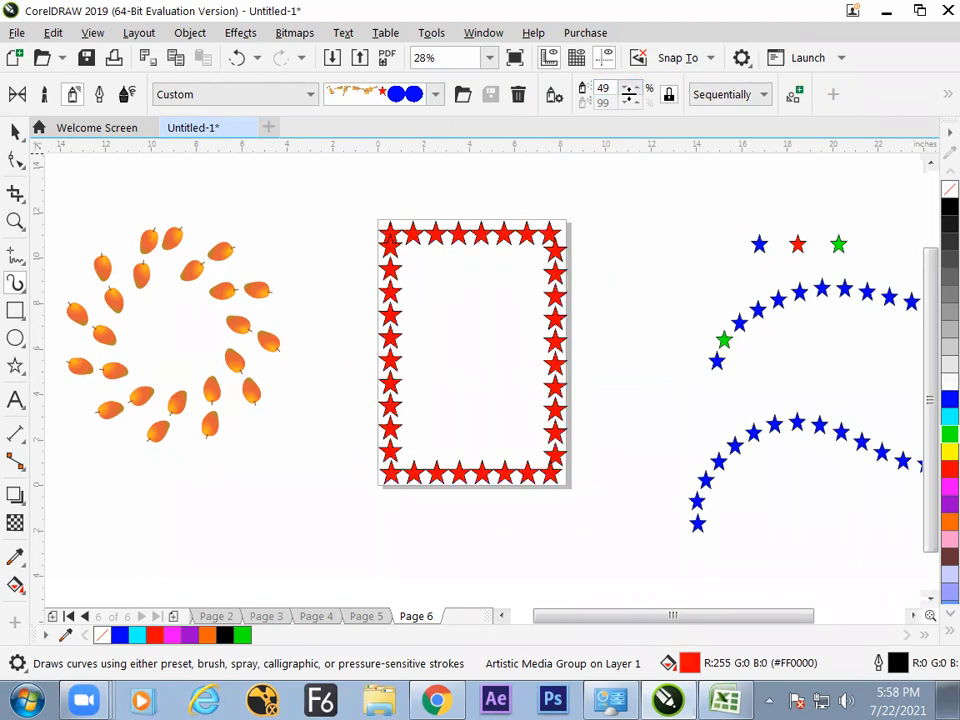
left_click_drag(628, 90, 628, 116)
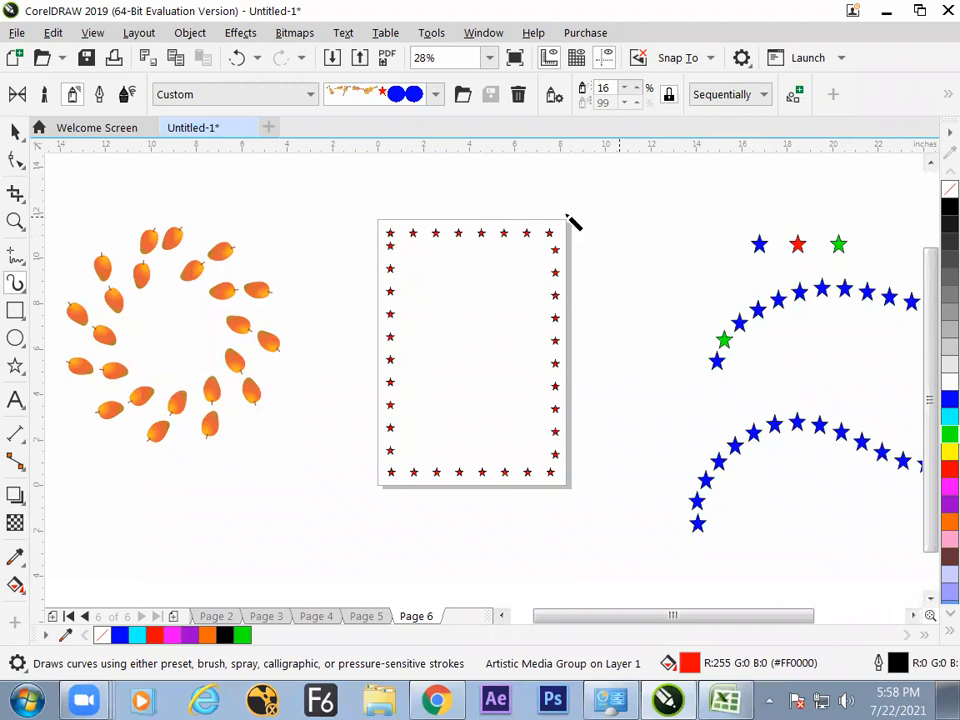
left_click(16, 131)
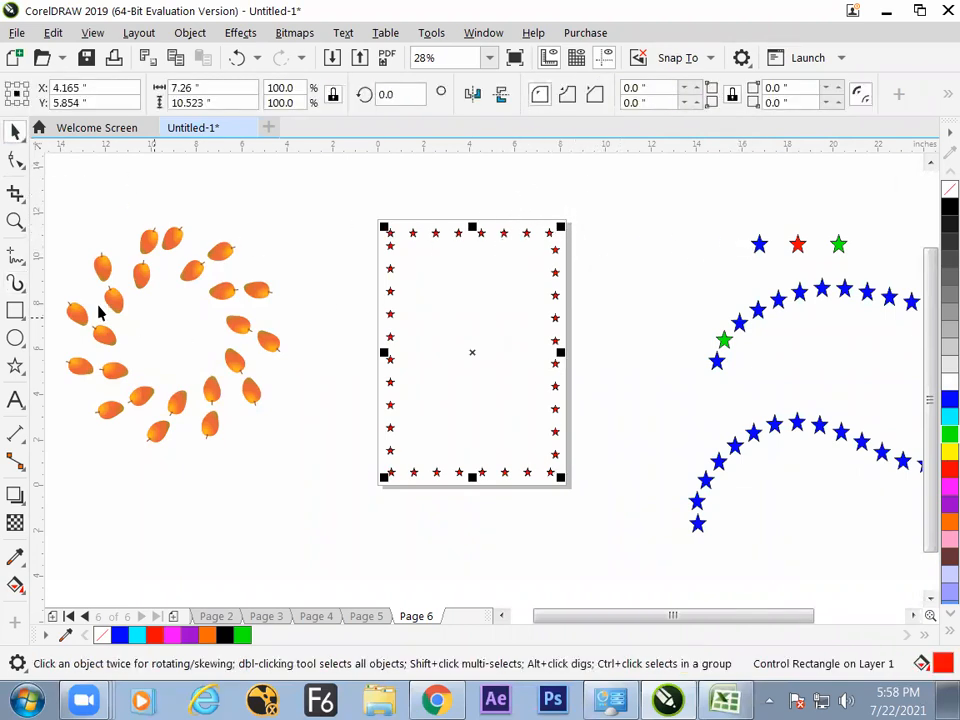
left_click(16, 283)
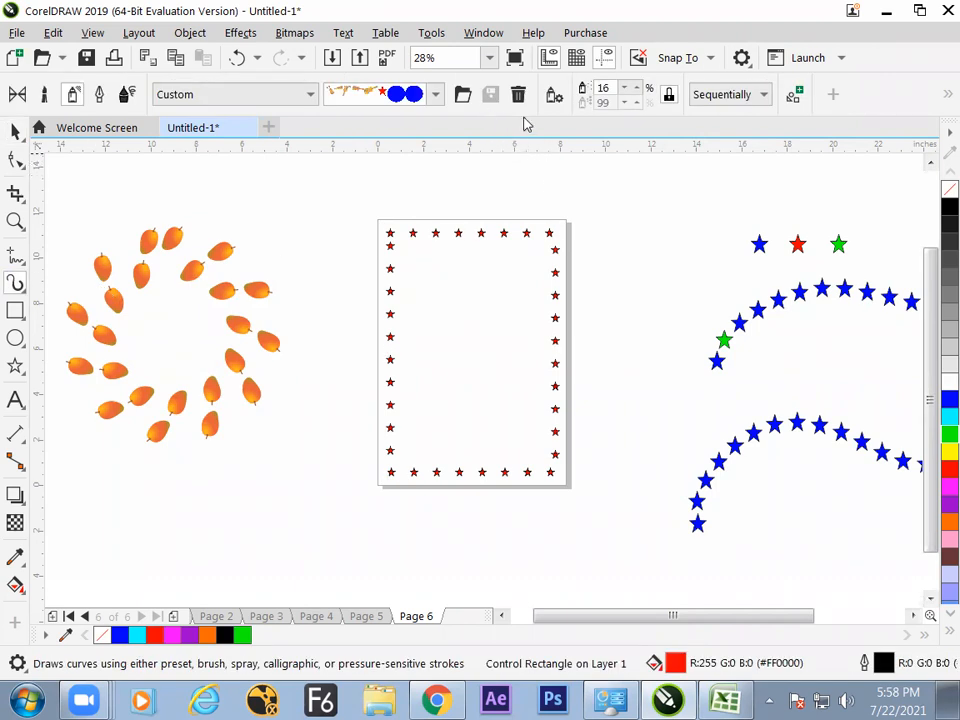
left_click(312, 98)
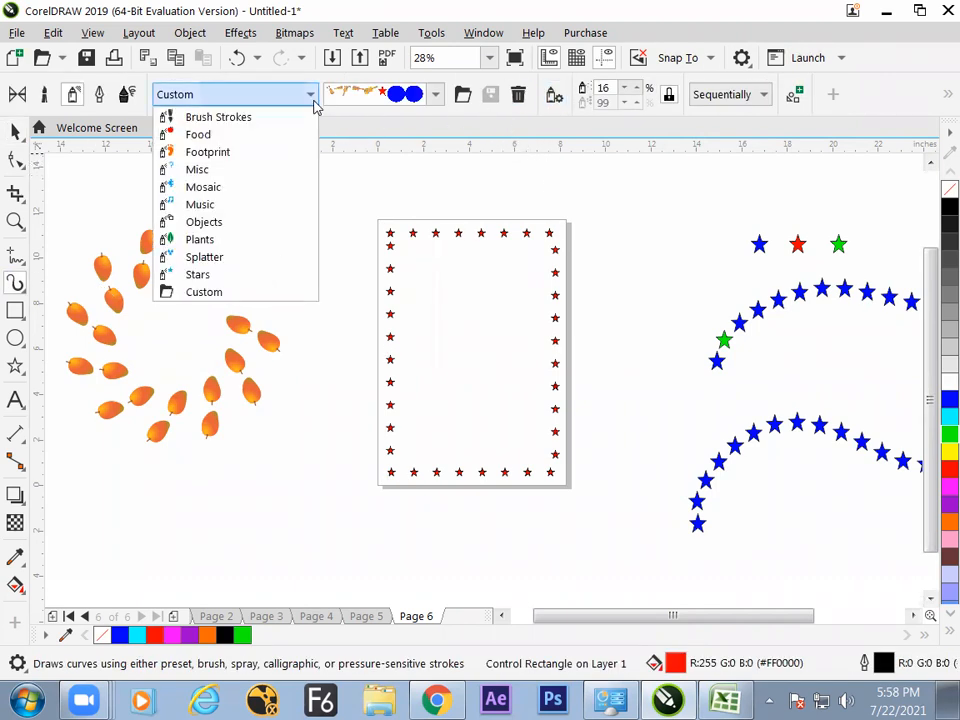
left_click(436, 100)
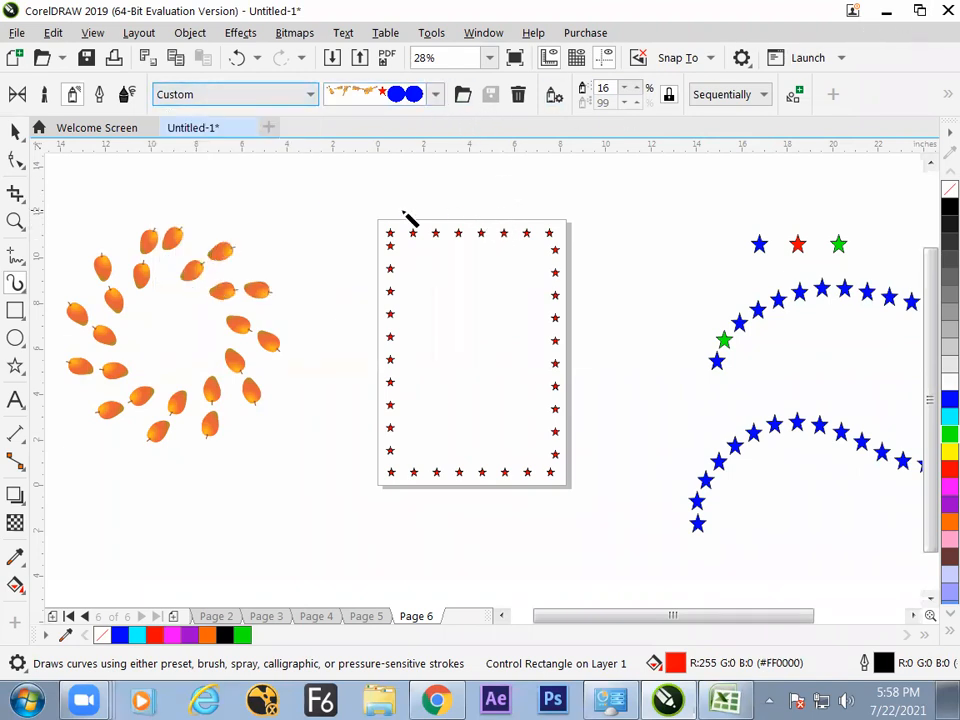
Break the star border's artistic media group apart from its rectangle path.
left_click(15, 131)
left_click(527, 240)
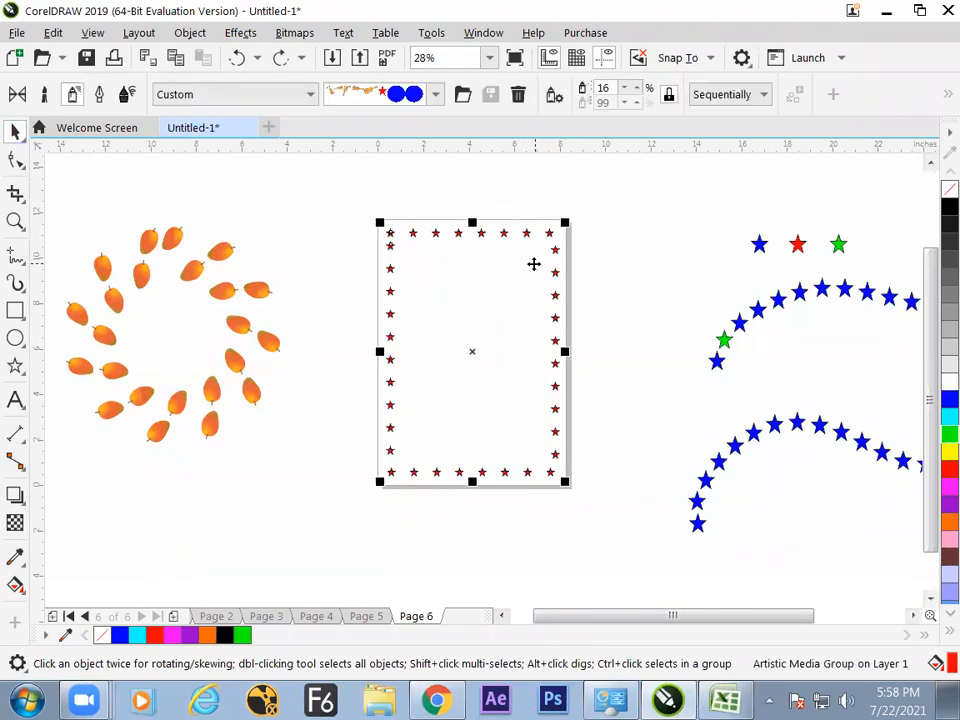
left_click(139, 33)
mouse_move(187, 36)
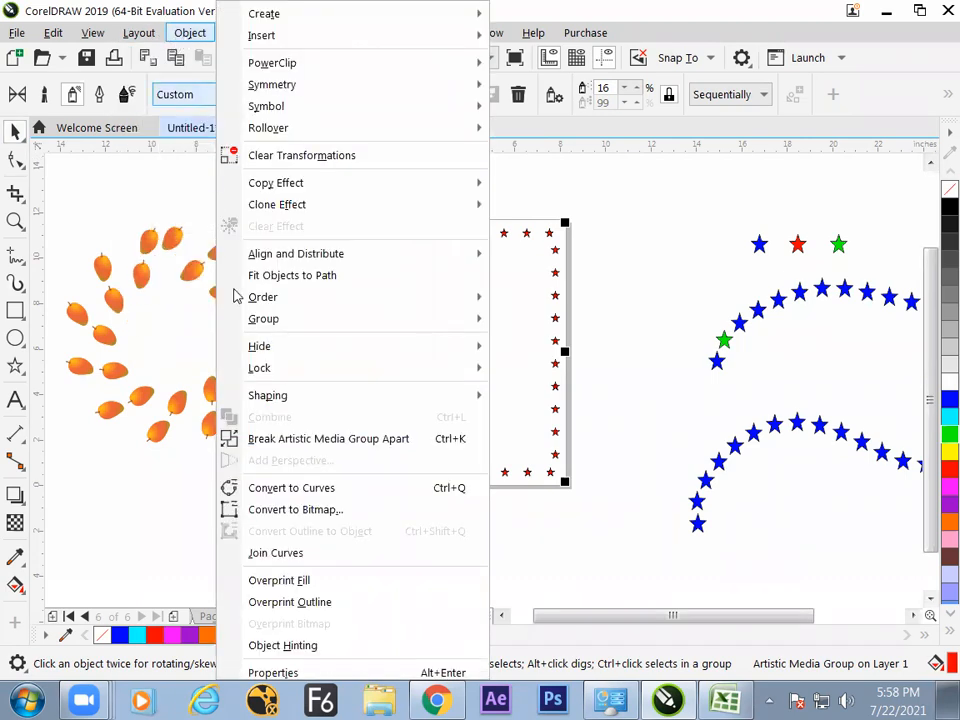
left_click(236, 440)
left_click(463, 311)
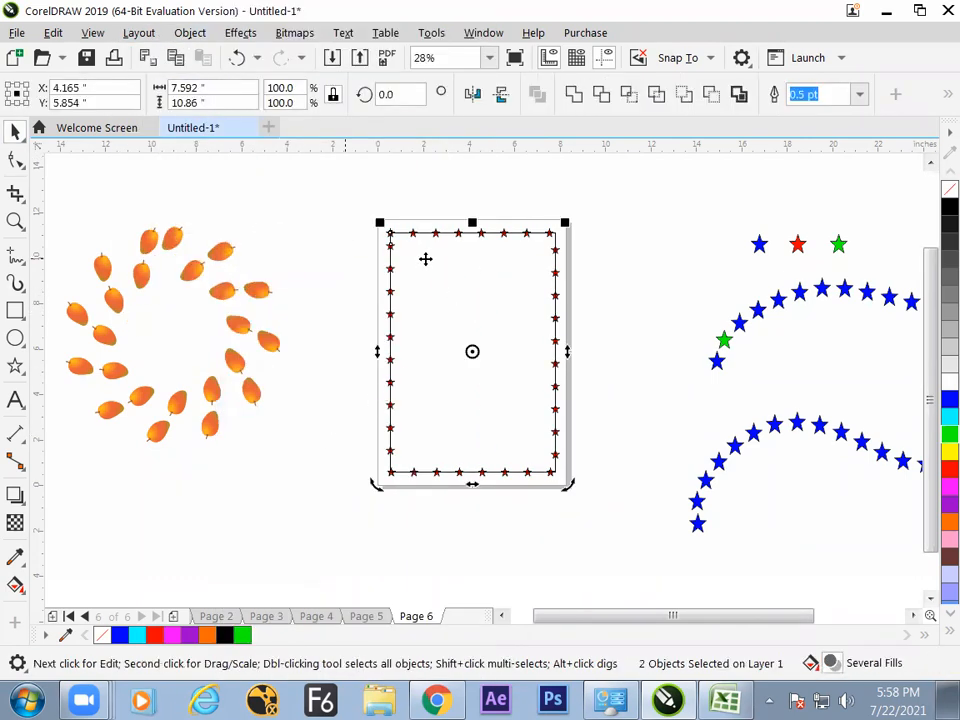
Pull the separated rectangle away from the star border and delete it.
left_click(448, 176)
left_click_drag(425, 235, 425, 290)
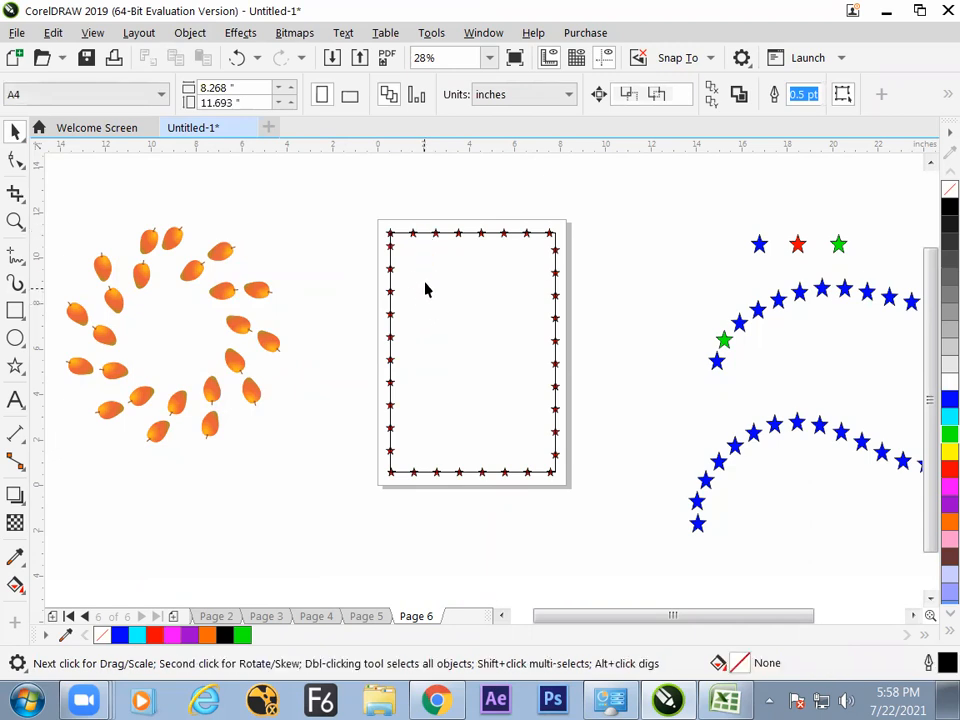
left_click_drag(400, 245, 602, 238)
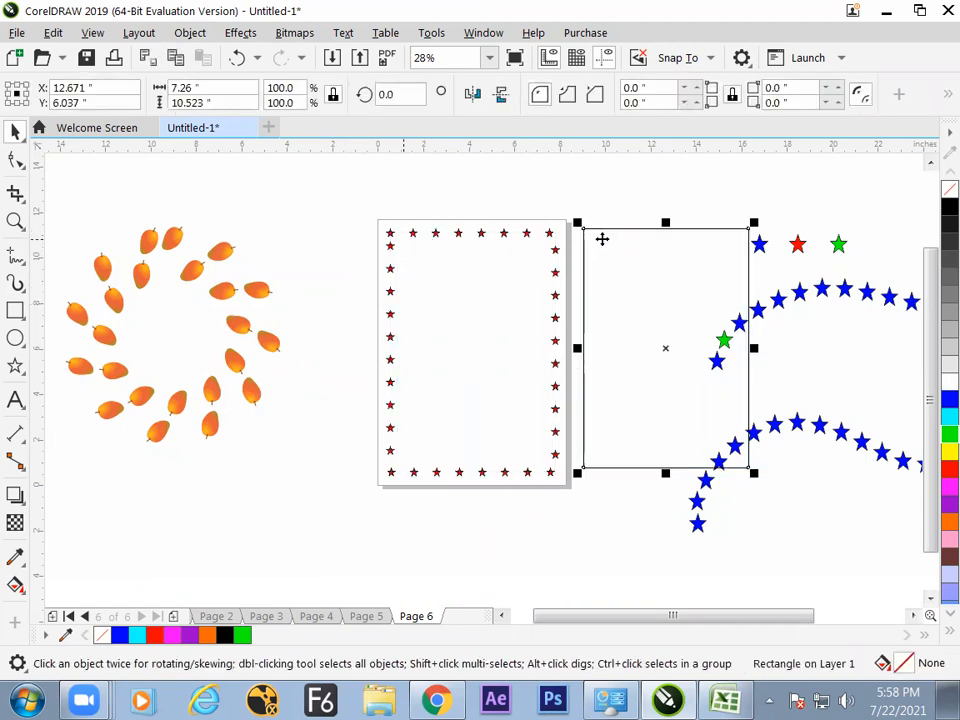
key("Delete")
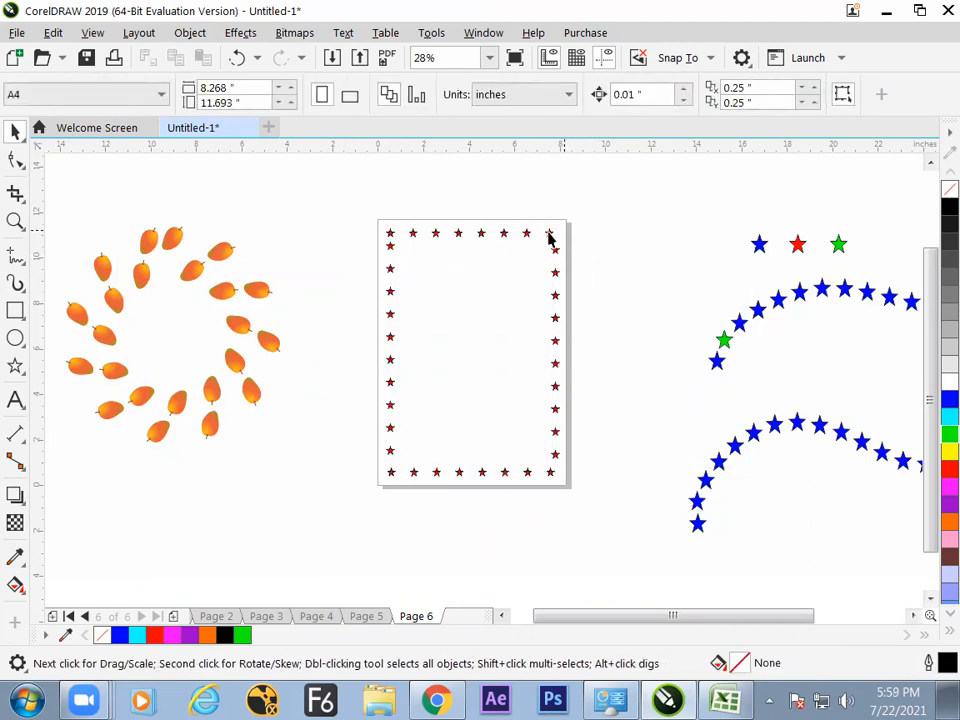
Fill two neighbouring stars on the border's top edge with green.
left_click(549, 237)
left_click_drag(463, 210, 522, 250)
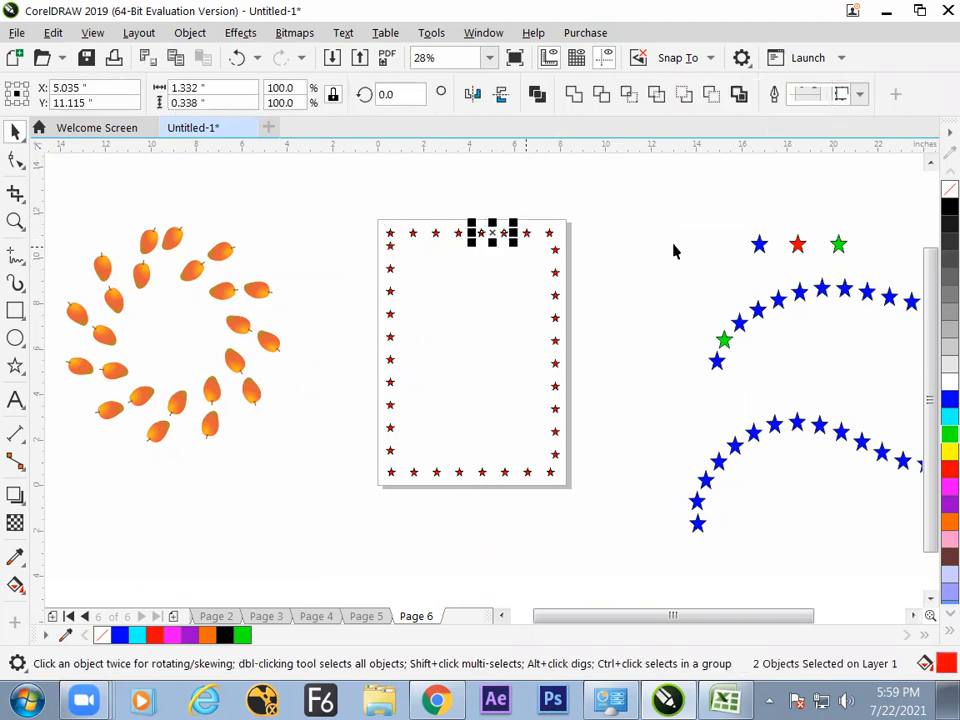
left_click(949, 435)
left_click(650, 292)
Fill the three lowest stars on the border's right edge with red and five stars on its left edge with blue.
left_click_drag(606, 397, 538, 464)
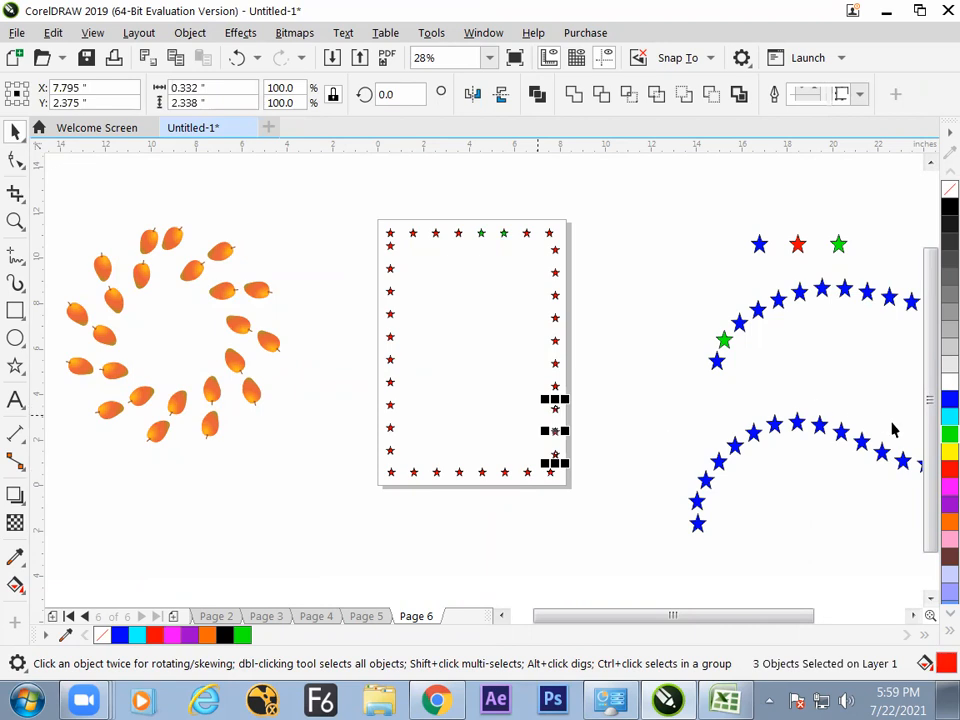
left_click(947, 469)
left_click(658, 303)
left_click_drag(358, 274, 428, 402)
left_click(947, 402)
left_click(636, 349)
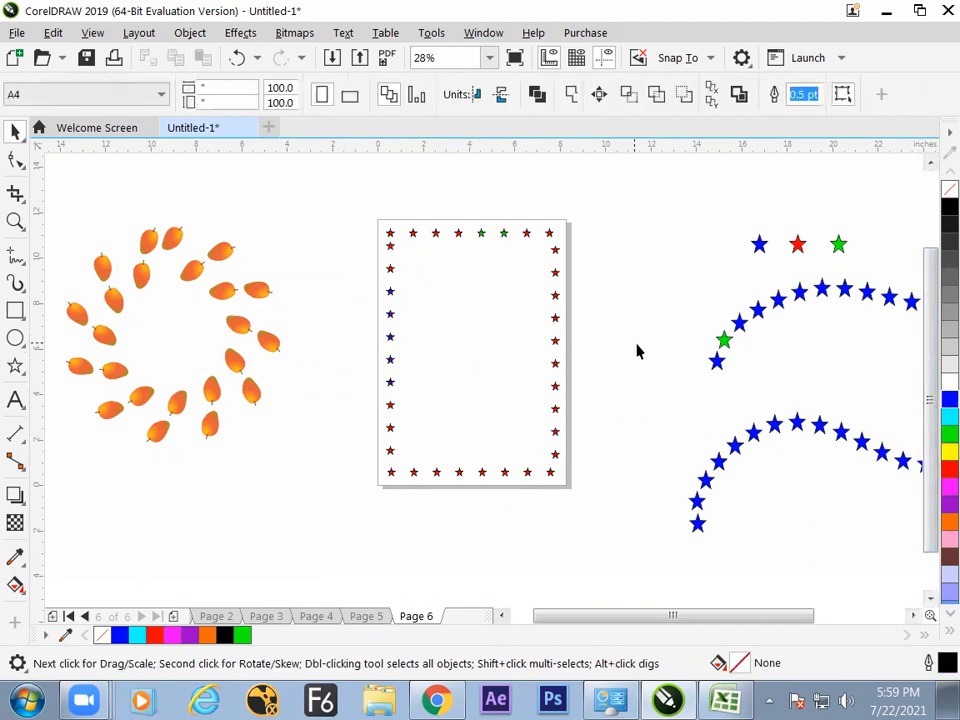
left_click_drag(360, 206, 592, 562)
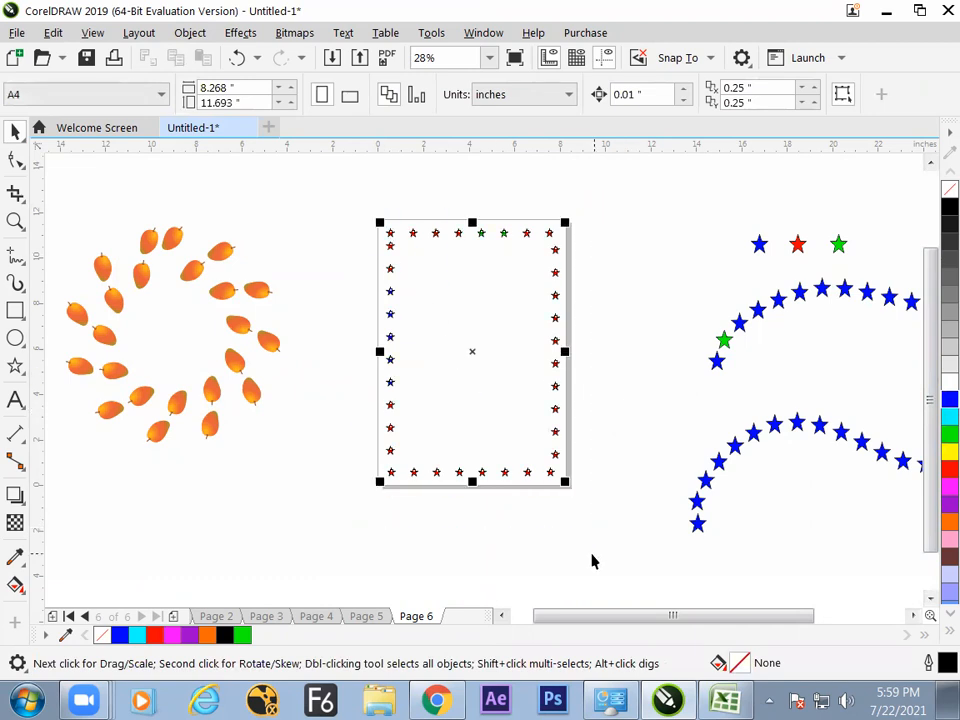
left_click(627, 285)
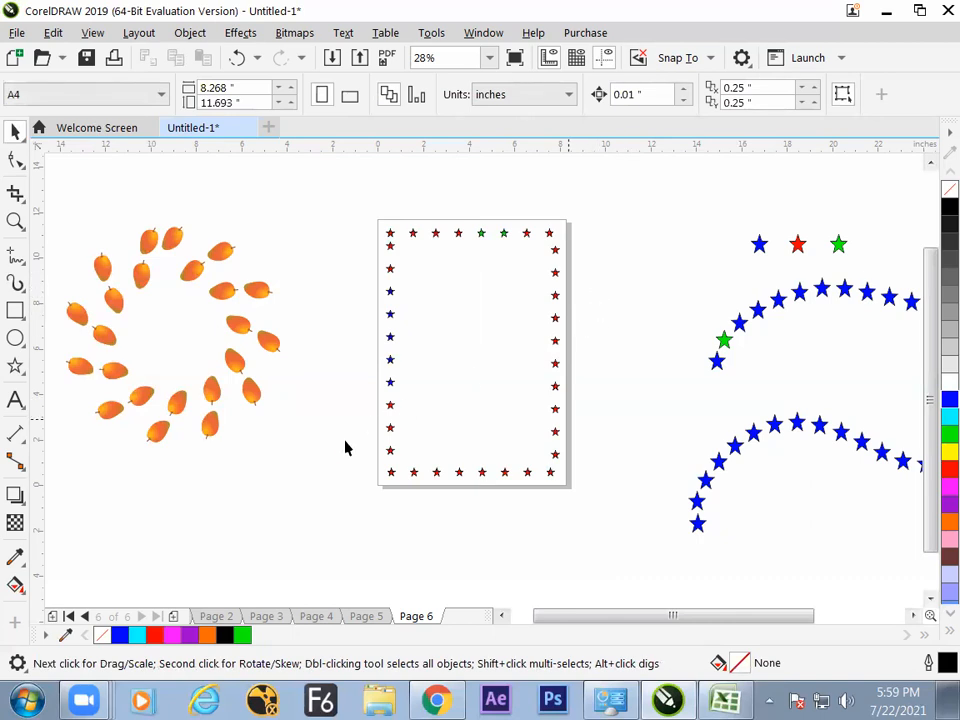
left_click_drag(366, 206, 581, 531)
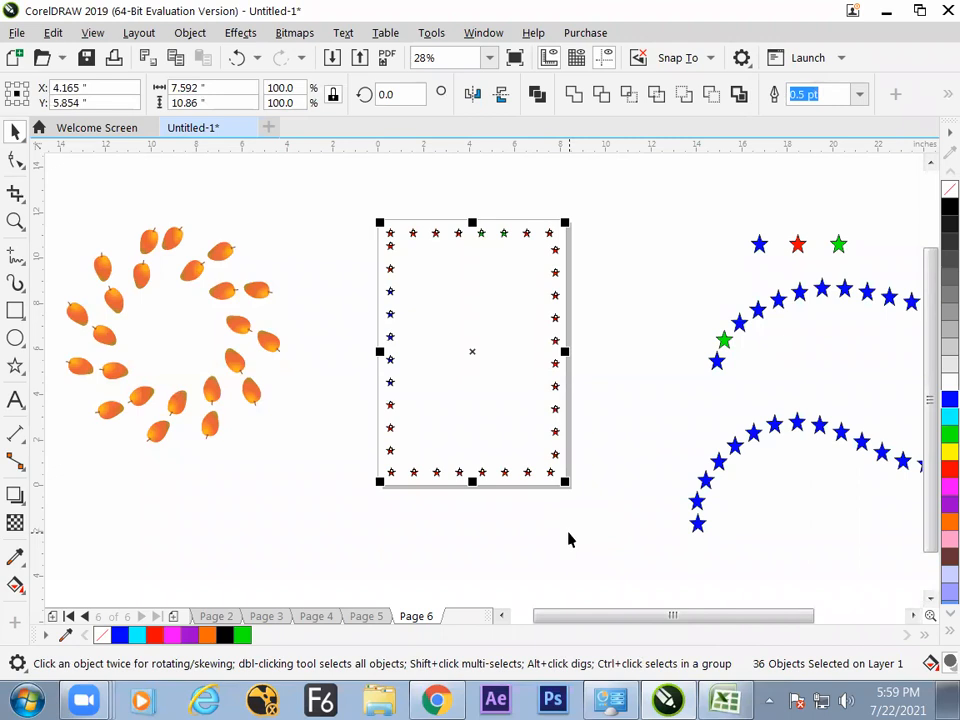
left_click(635, 446)
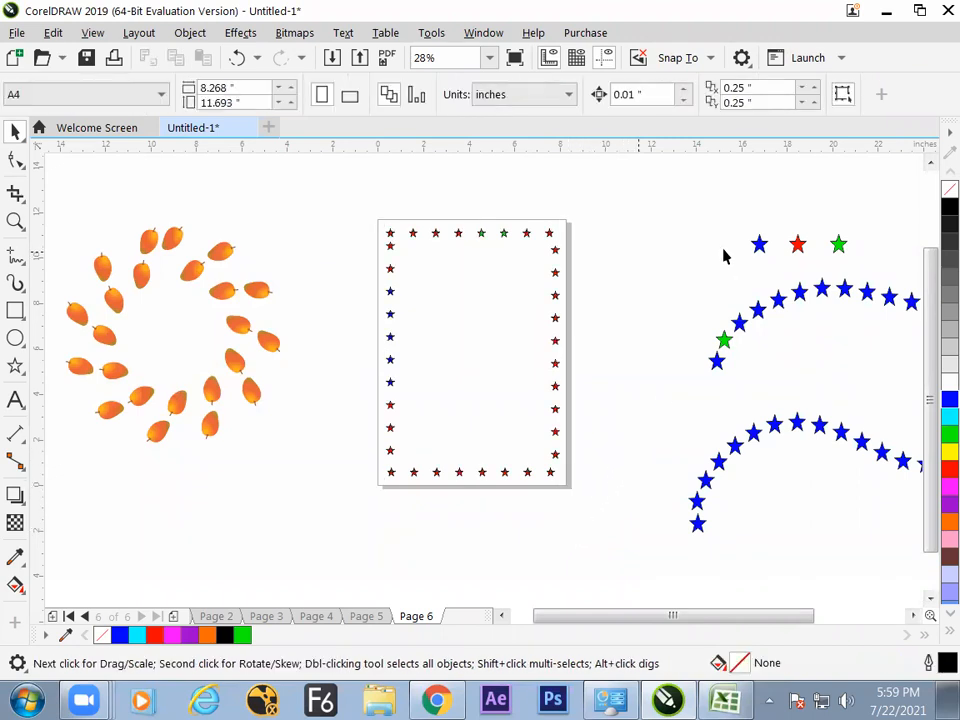
left_click(15, 283)
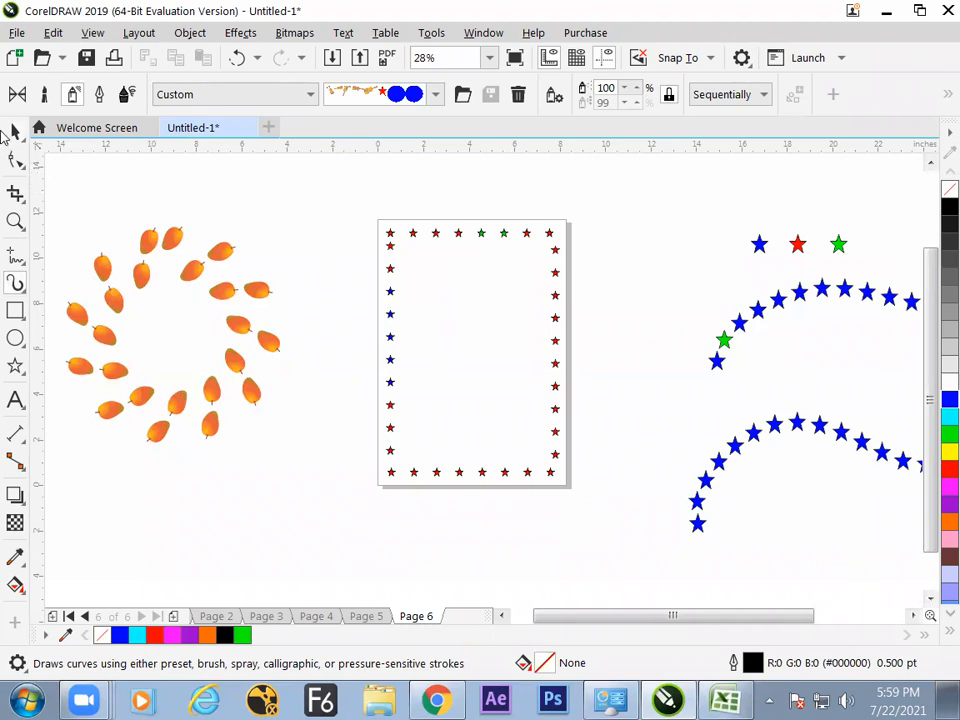
left_click(12, 132)
left_click(94, 296)
left_click(148, 317)
left_click(117, 329)
left_click(312, 210)
left_click(223, 254)
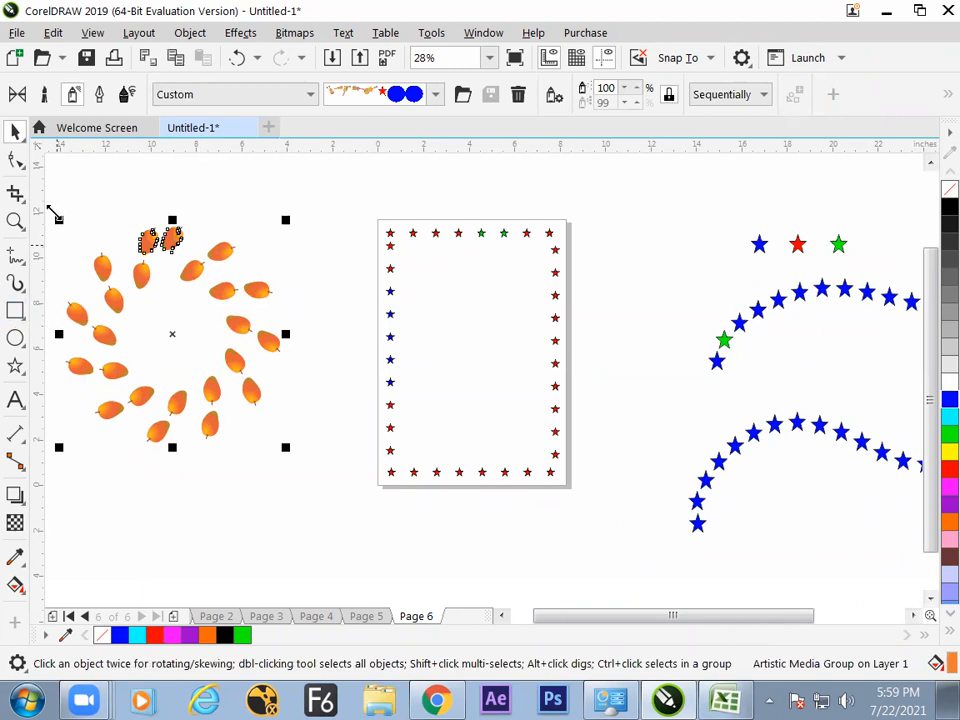
left_click(16, 284)
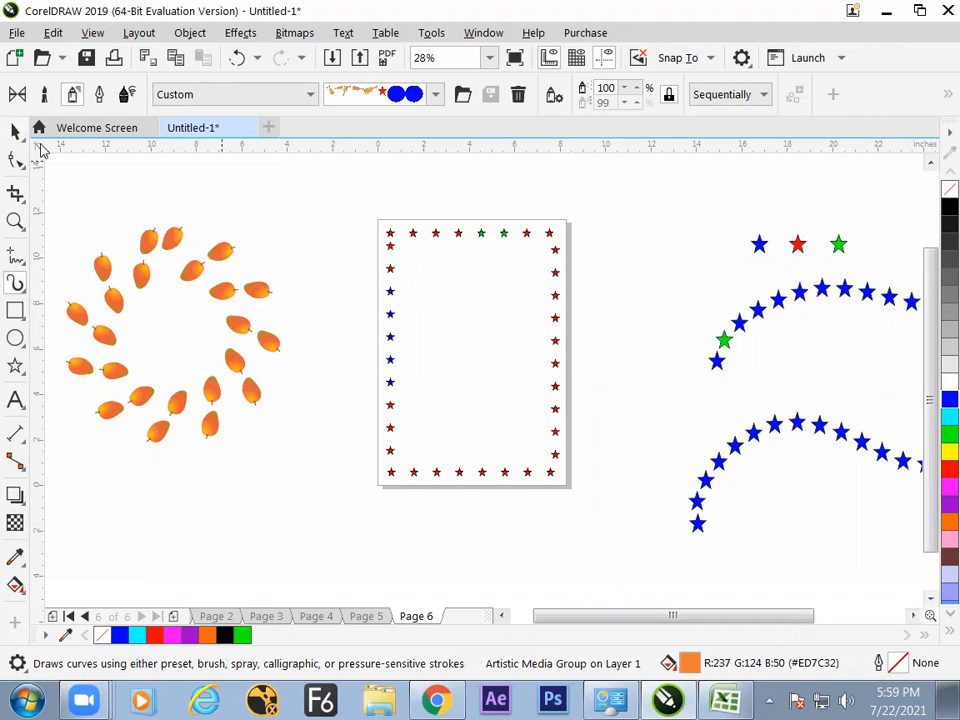
left_click(16, 131)
left_click(621, 257)
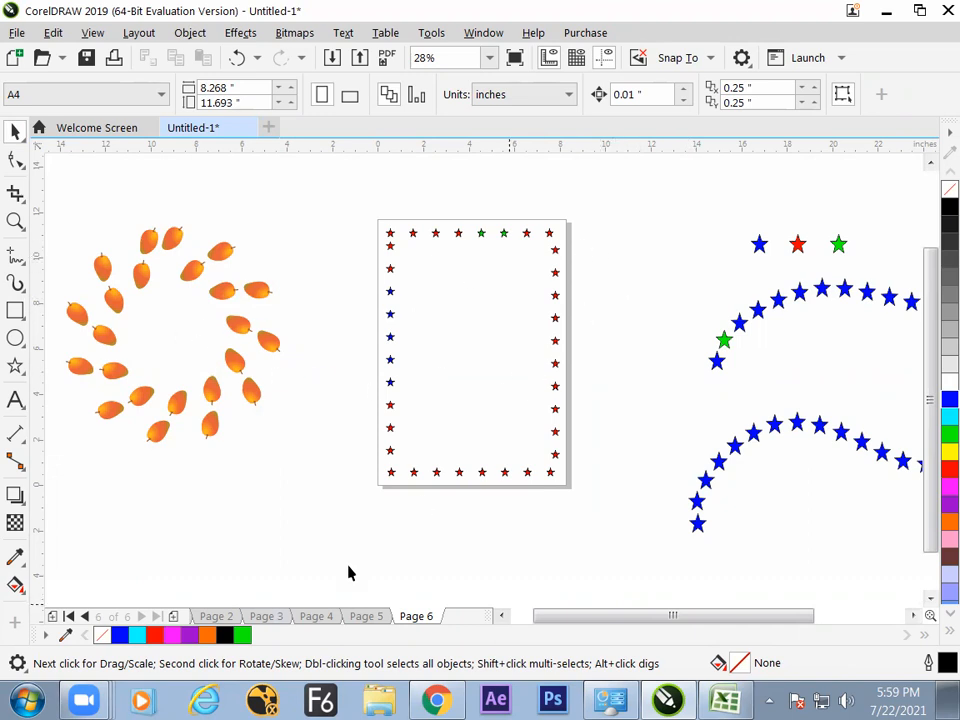
Add page 7 after the last page and spray a long, overlapping freehand stroke of violins across it.
left_click(173, 616)
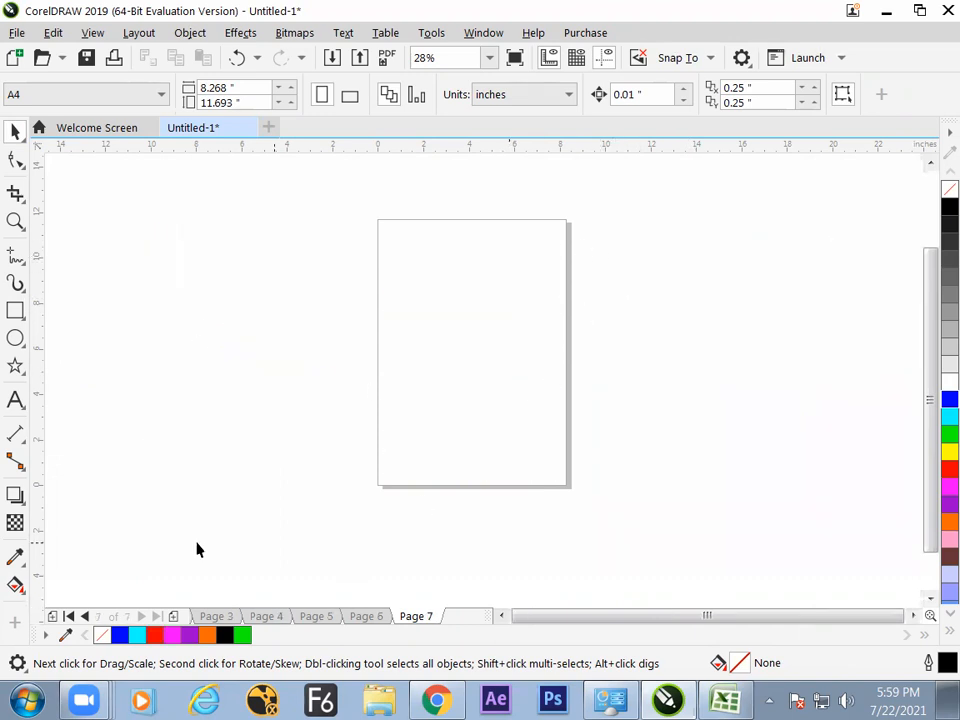
left_click(16, 283)
mouse_move(477, 268)
left_mouse_down()
mouse_move(428, 392)
mouse_move(610, 338)
left_mouse_up()
mouse_move(553, 321)
left_mouse_down()
mouse_move(484, 360)
mouse_move(274, 369)
mouse_move(356, 463)
mouse_move(338, 419)
mouse_move(511, 361)
left_mouse_up()
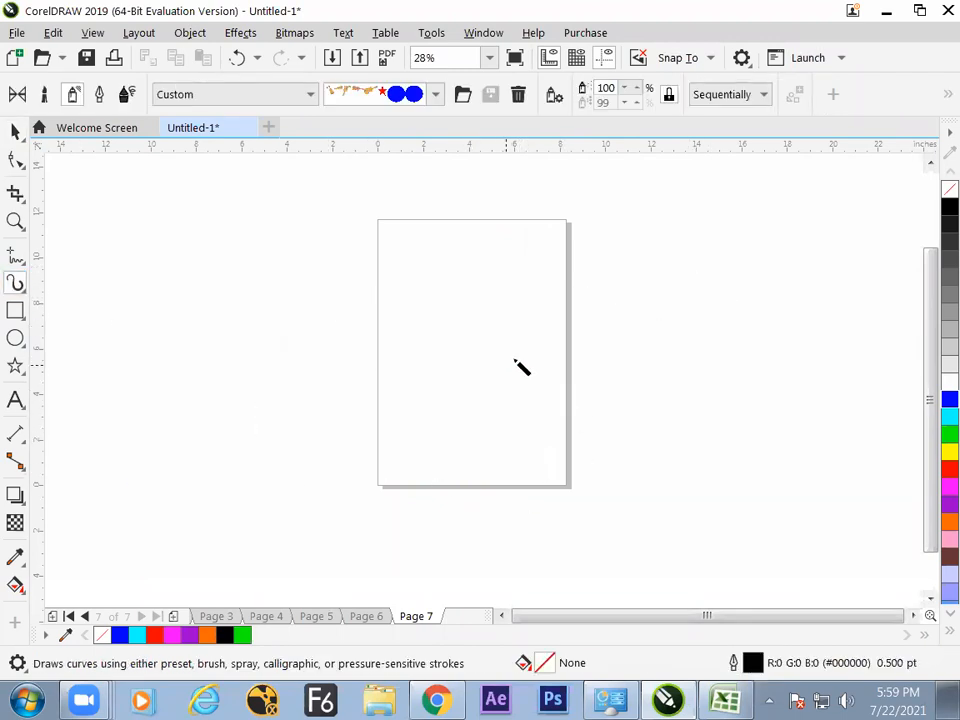
Edit the spray's playlist by adding Image 9, the blue circle, and removing Image 6 and Image 7.
left_click(411, 95)
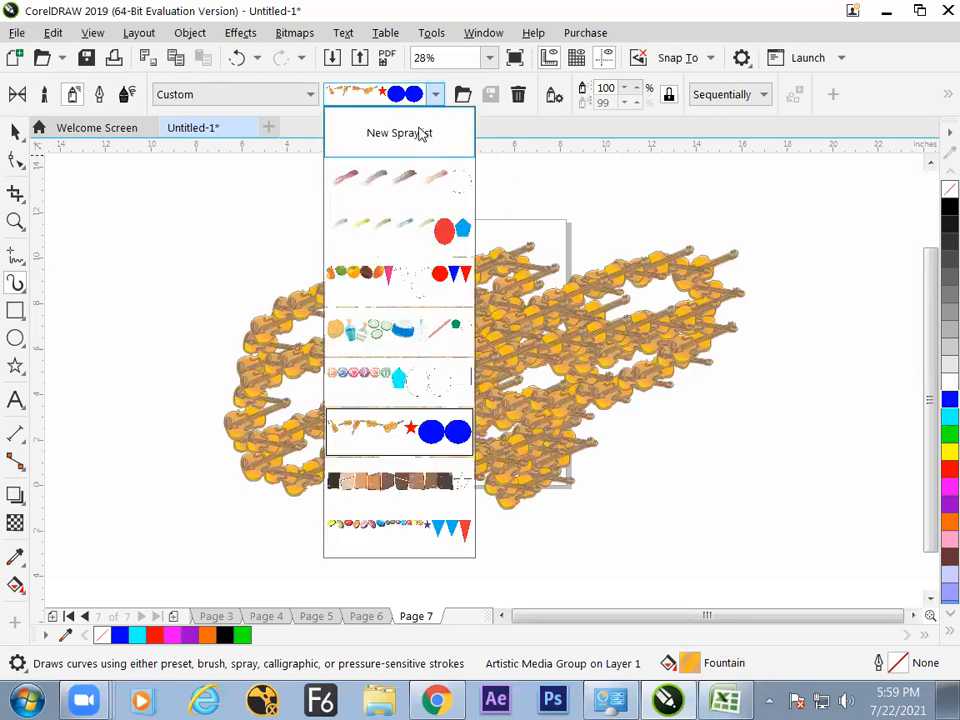
left_click(556, 100)
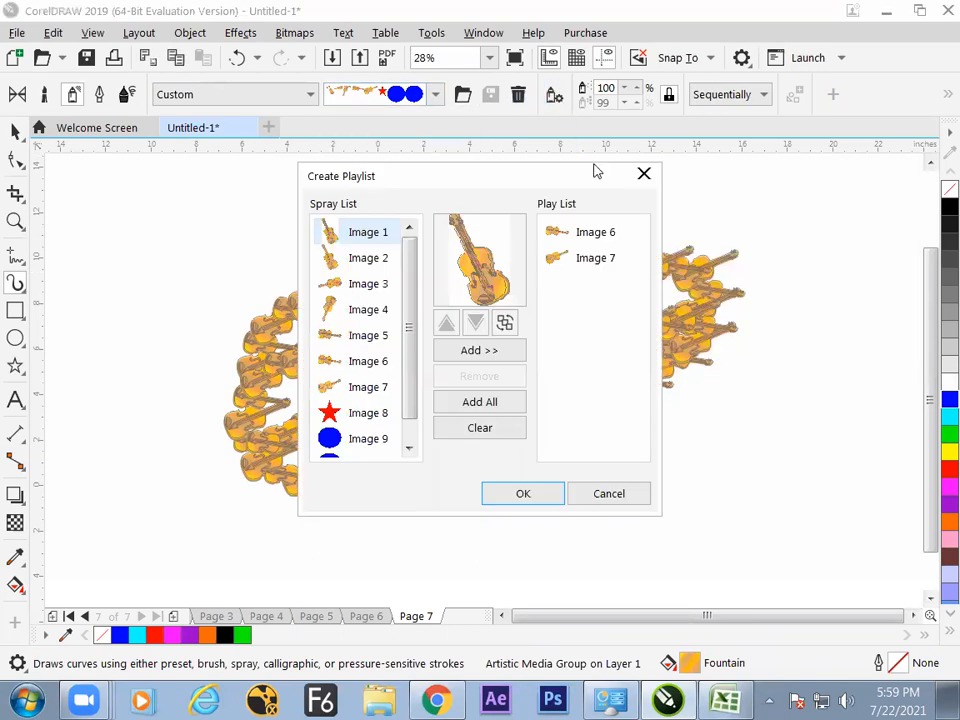
left_click(375, 438)
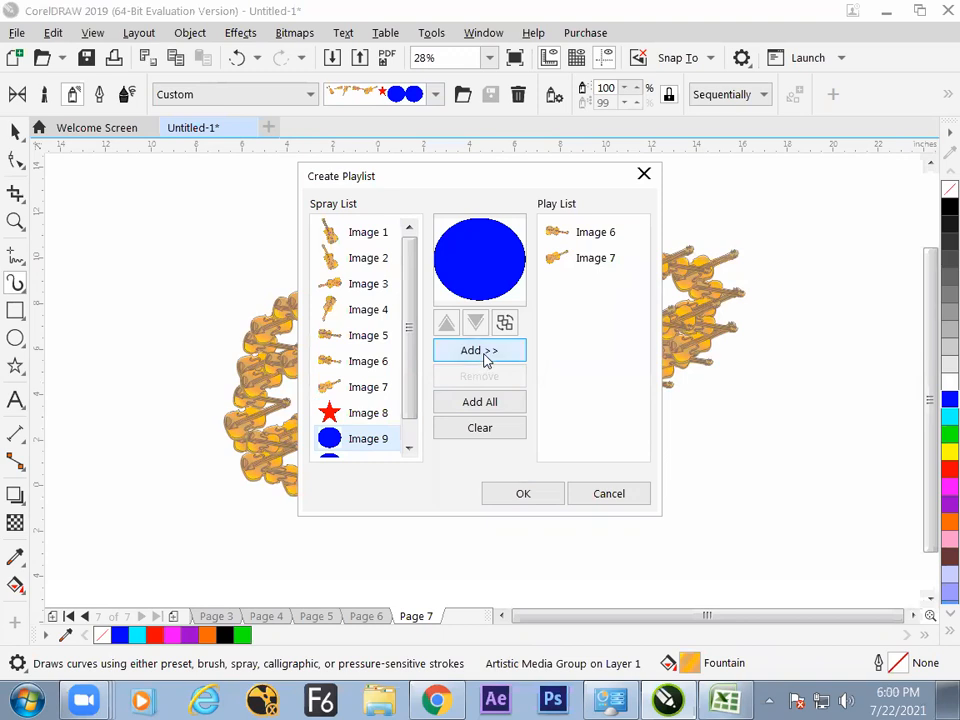
left_click(484, 352)
left_click(579, 258)
left_click(508, 375)
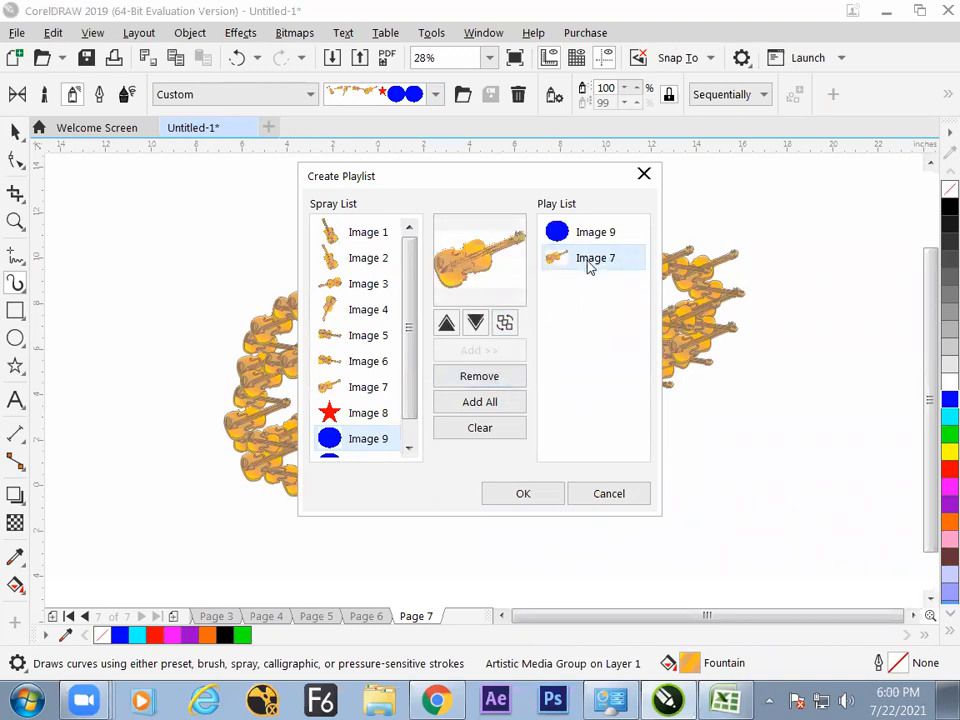
left_click(490, 378)
left_click(531, 494)
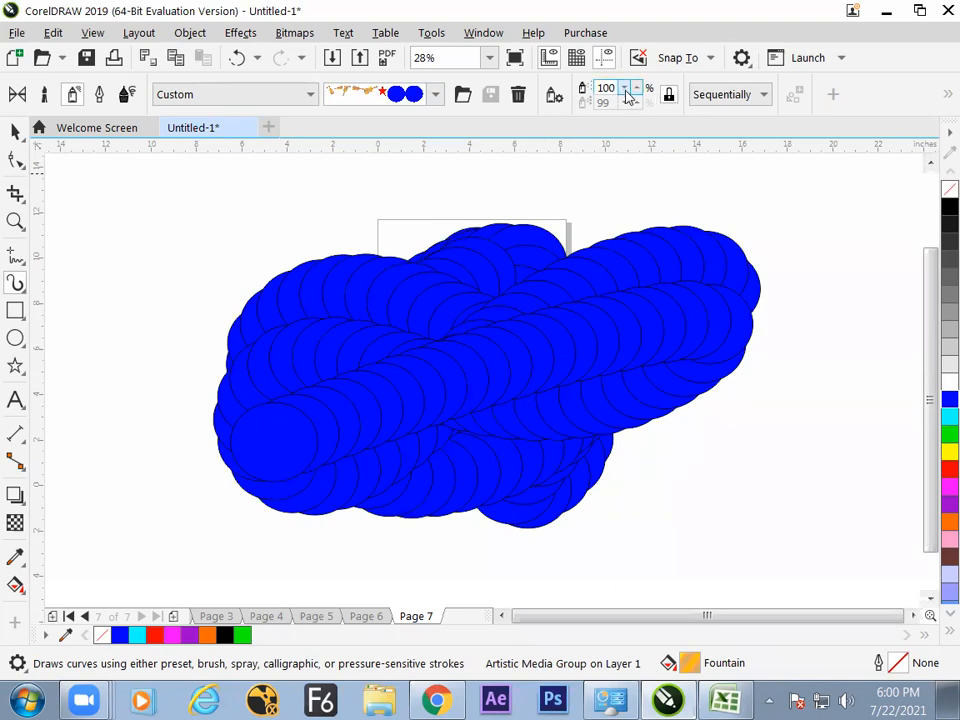
Try a sprayed object size of 2%, set it to 5%, and unlock incremental scaling.
left_click(625, 91)
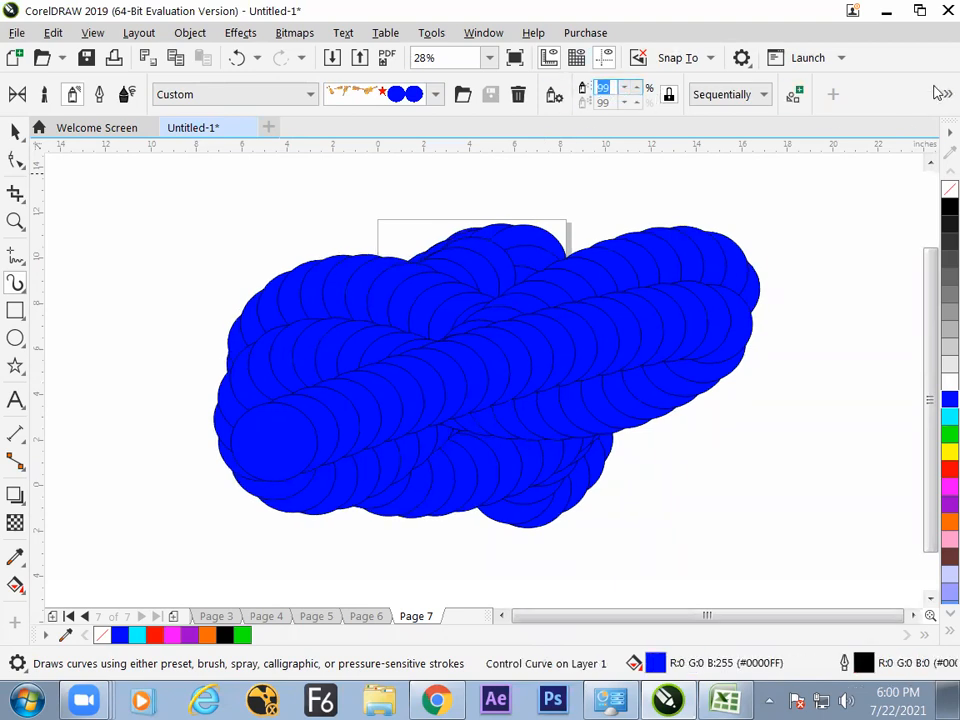
type("2")
key("Return")
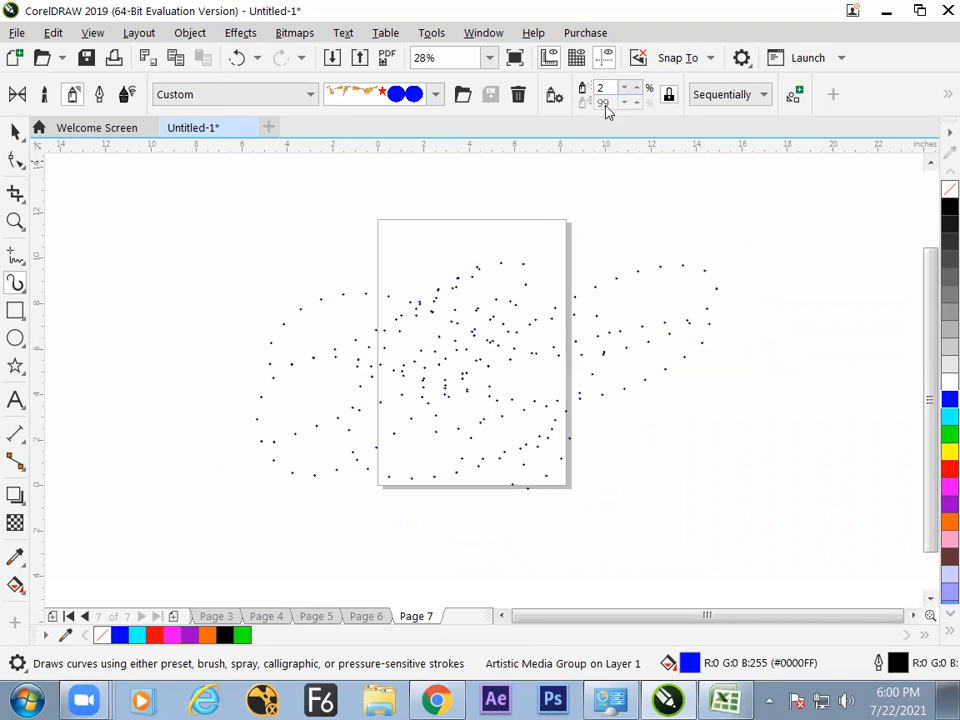
type("5")
left_click(669, 96)
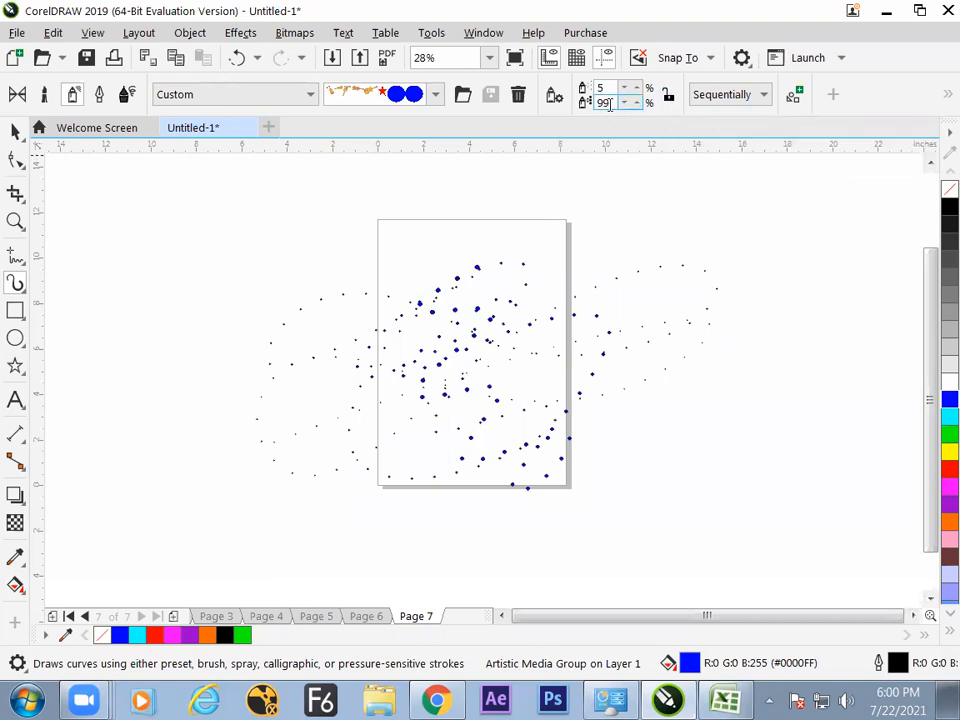
Try incremental scaling values of 116% and 10% on the sprayed blue circles.
left_click_drag(613, 88, 570, 110)
type("116")
key("Return")
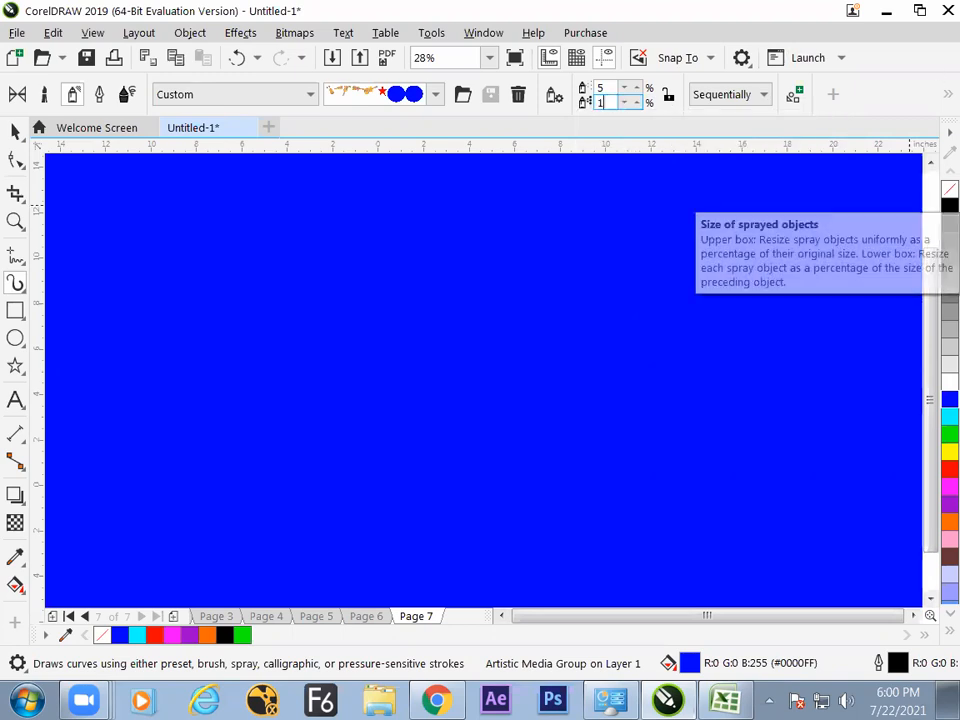
type("10")
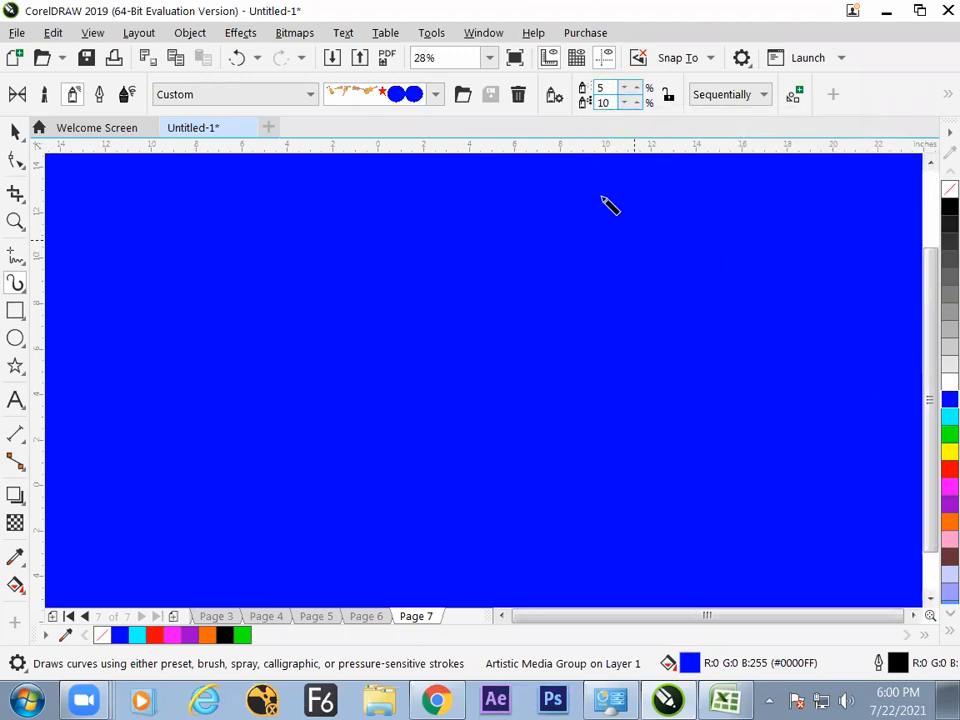
key("Return")
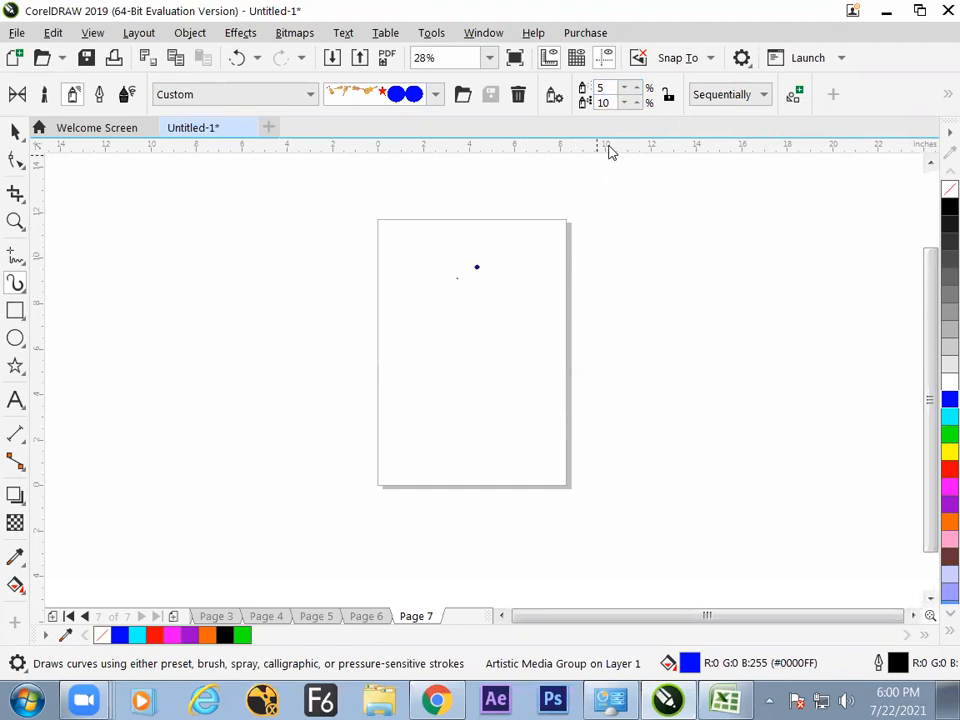
Set the blue circle spray's incremental scaling to 90%.
left_click_drag(617, 103, 572, 101)
type("9")
key("Return")
Spray and undo a trial violin stroke, and move the circle spray up and to the left on the page.
left_click_drag(219, 381, 714, 403)
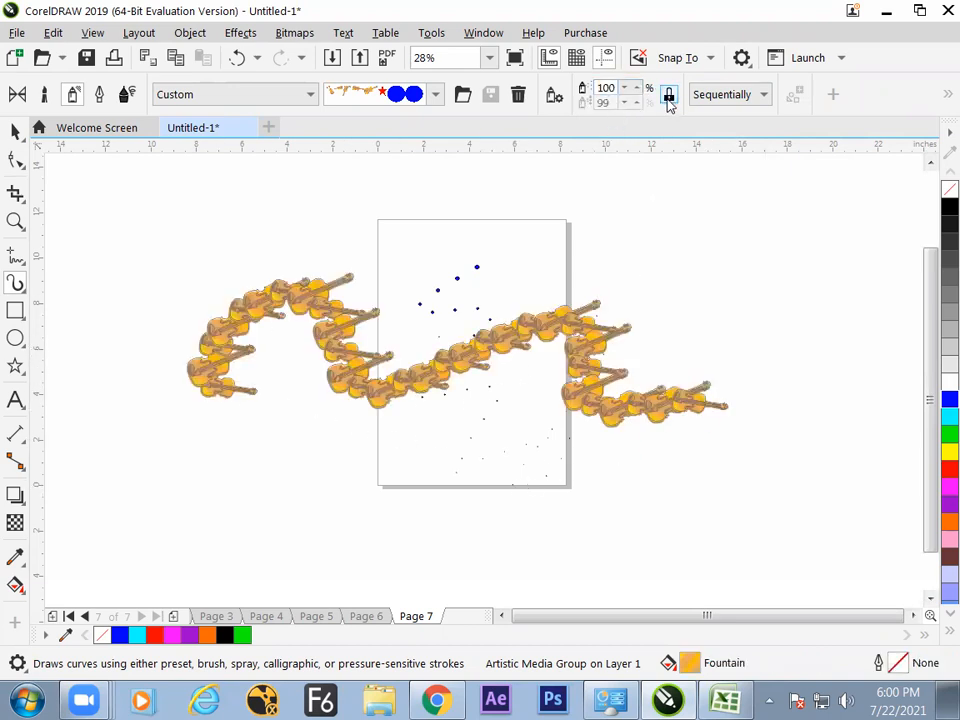
key("ctrl+z")
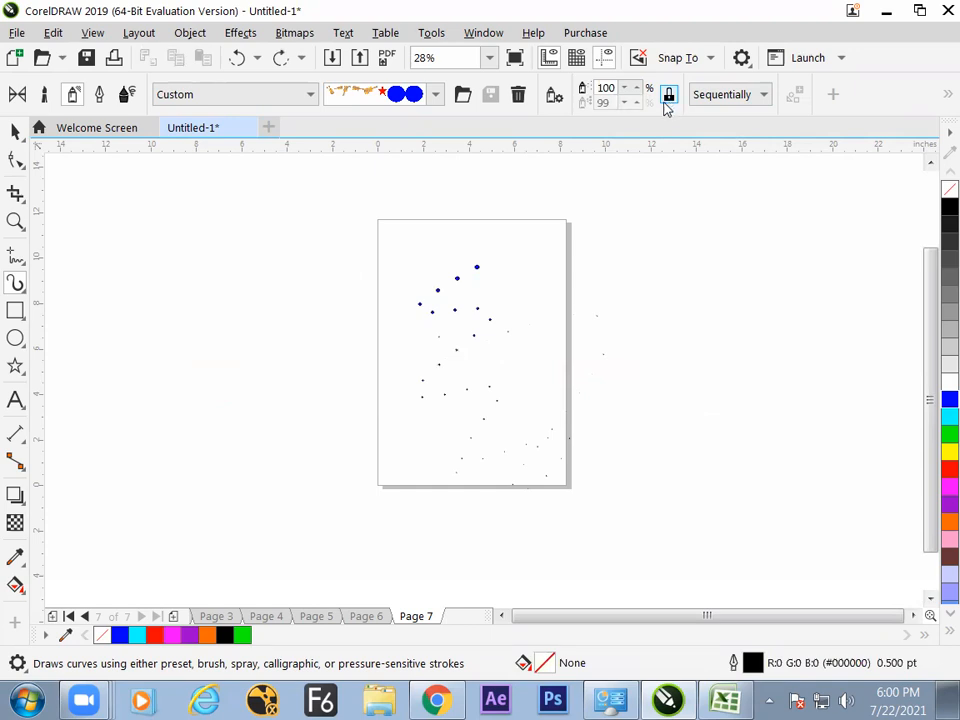
left_click(15, 131)
left_click(452, 311)
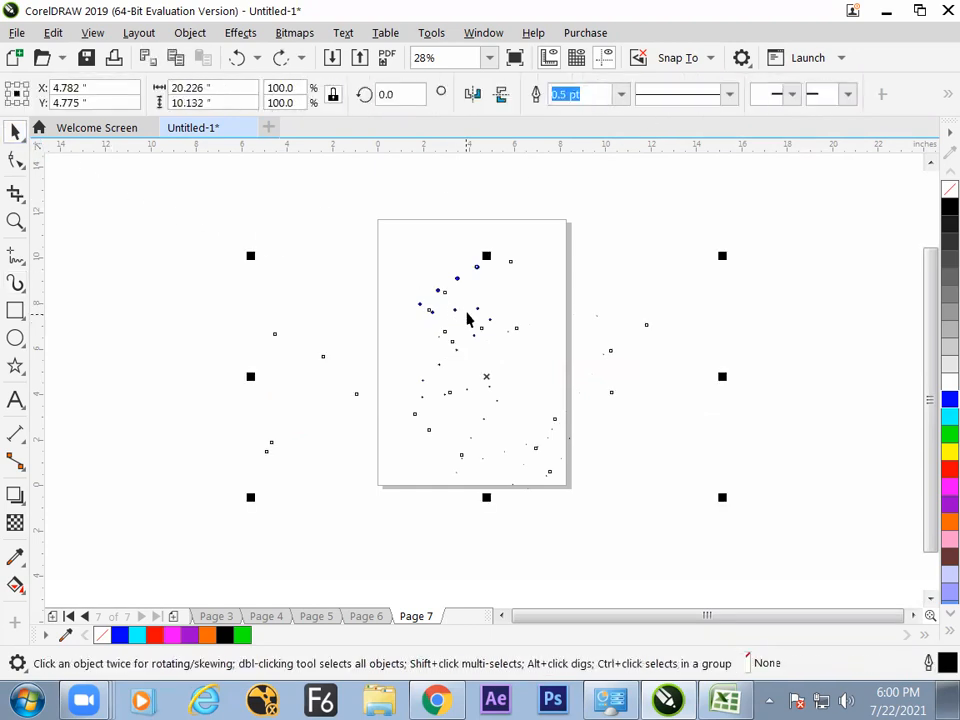
mouse_move(476, 320)
left_mouse_down()
mouse_move(431, 360)
mouse_move(420, 353)
left_mouse_up()
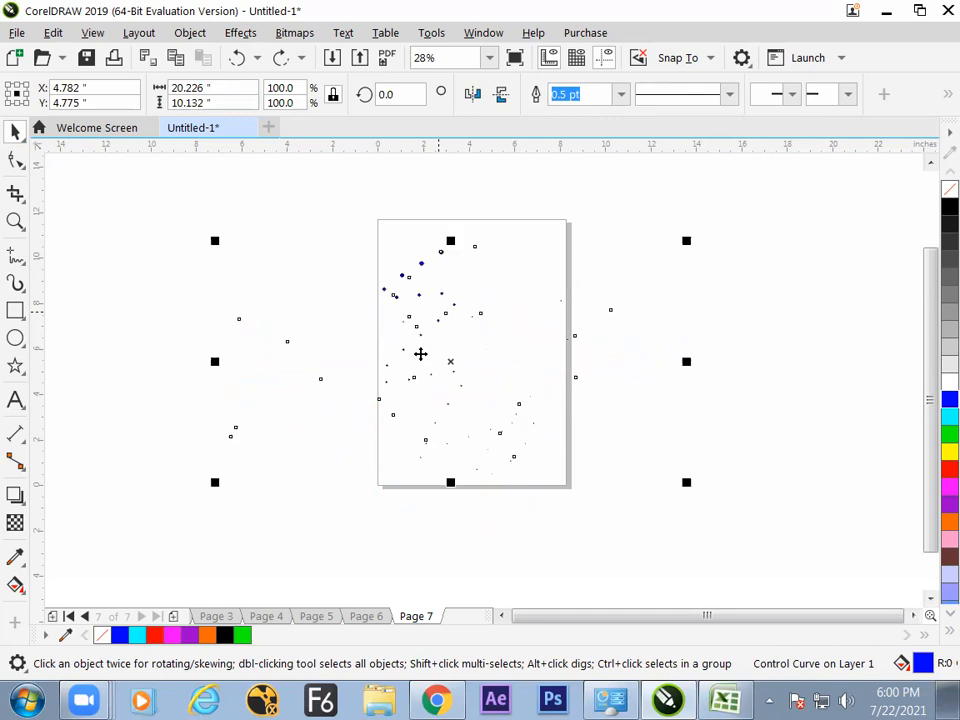
Examine the circle spray's Sprayer settings, including object size, incremental scaling, dabs, spacing, rotation and offset.
left_click(15, 283)
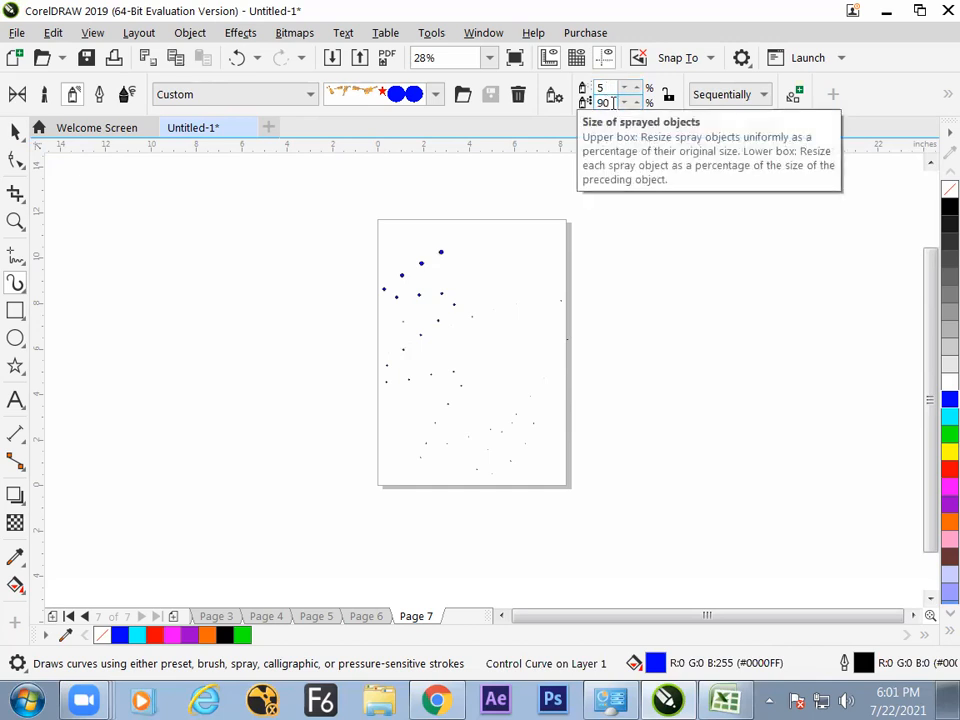
left_click(833, 97)
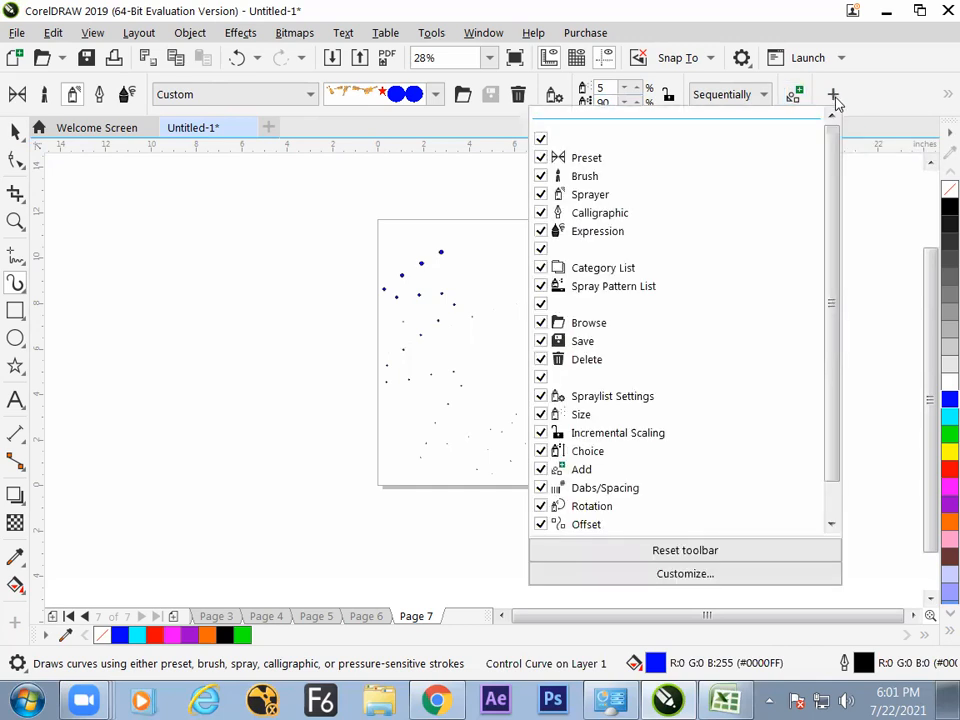
left_click(934, 95)
left_click(945, 96)
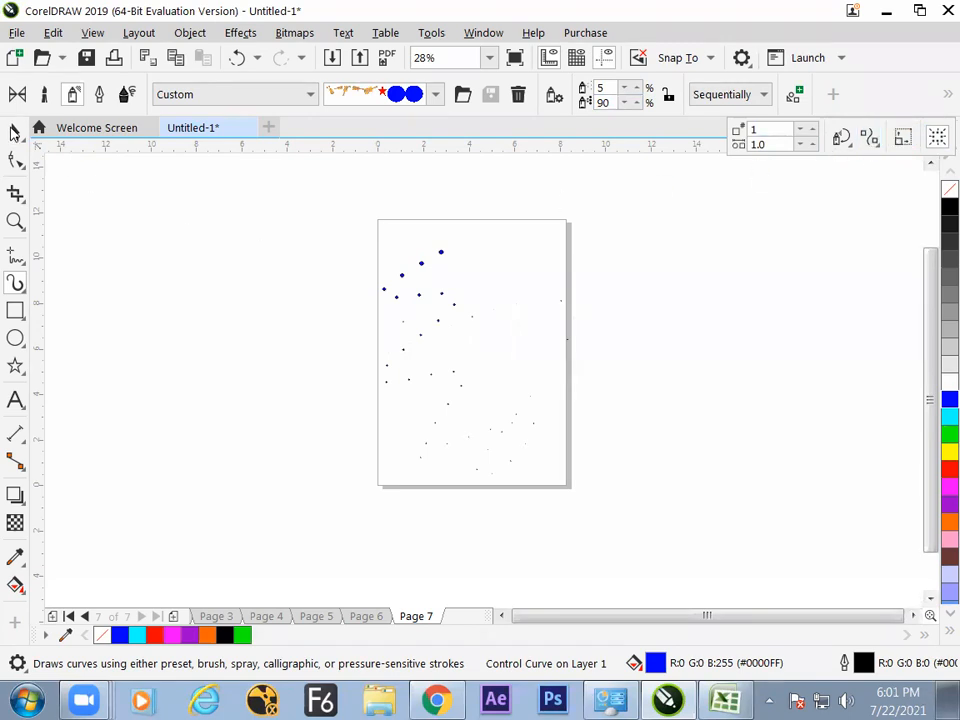
left_click(15, 133)
left_click(430, 275)
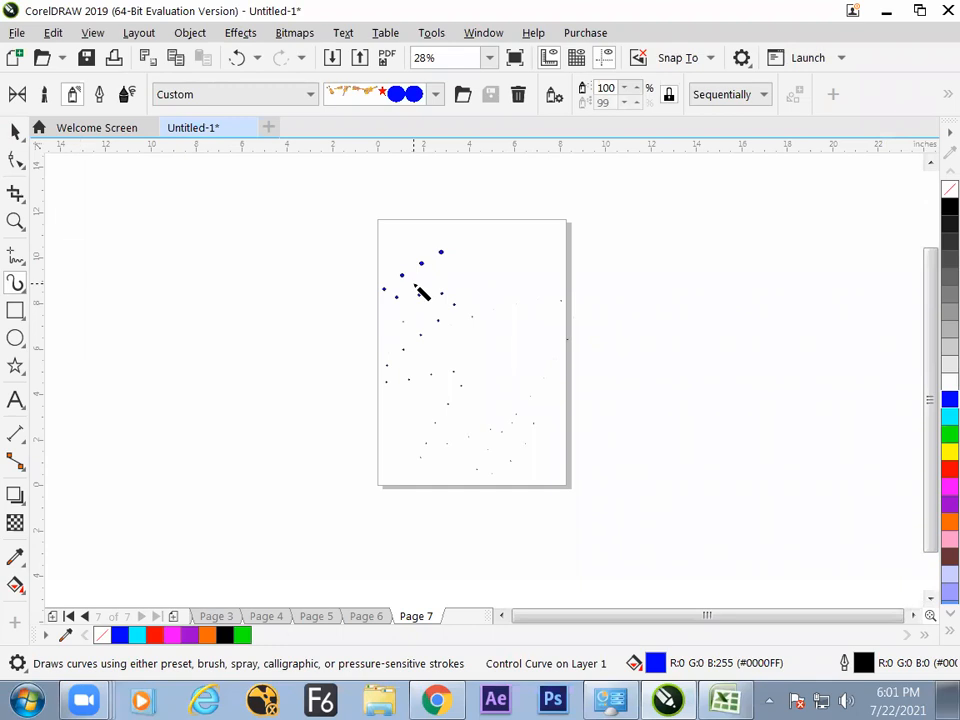
left_click(415, 285)
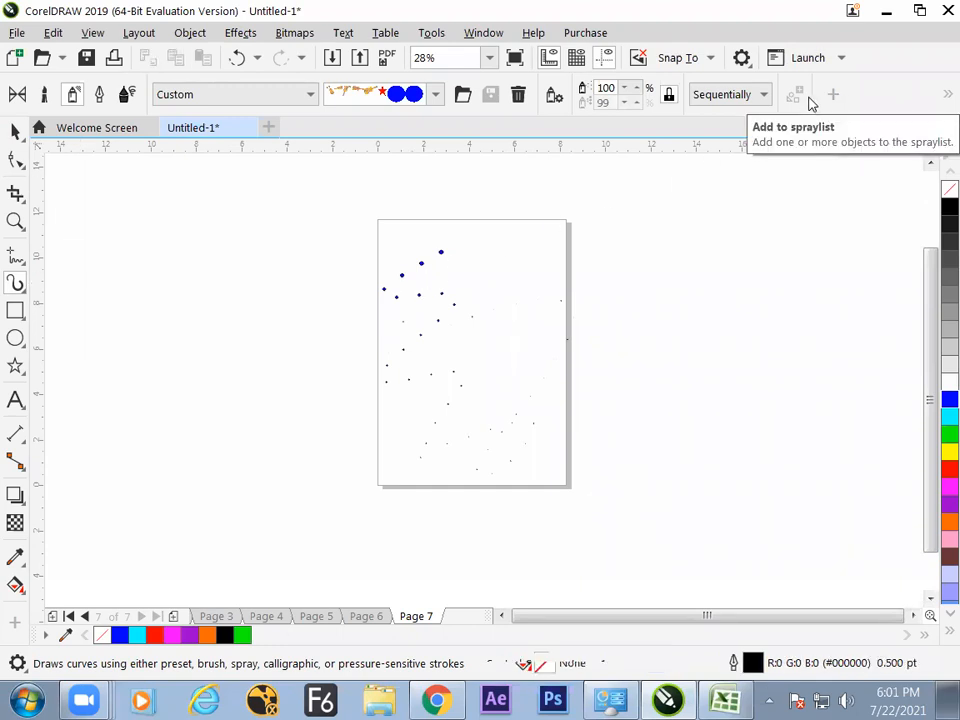
left_click(938, 98)
key("space")
key("ctrl+a")
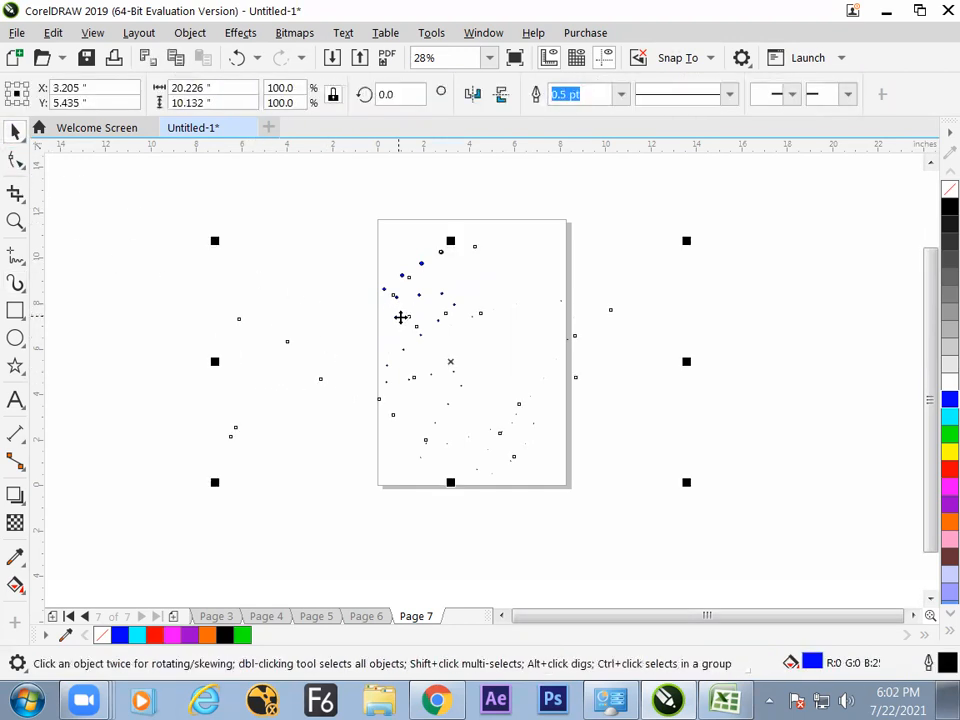
Review the drawings on pages 3 to 6 and stop at page 6 with the star border.
key("Page_Up")
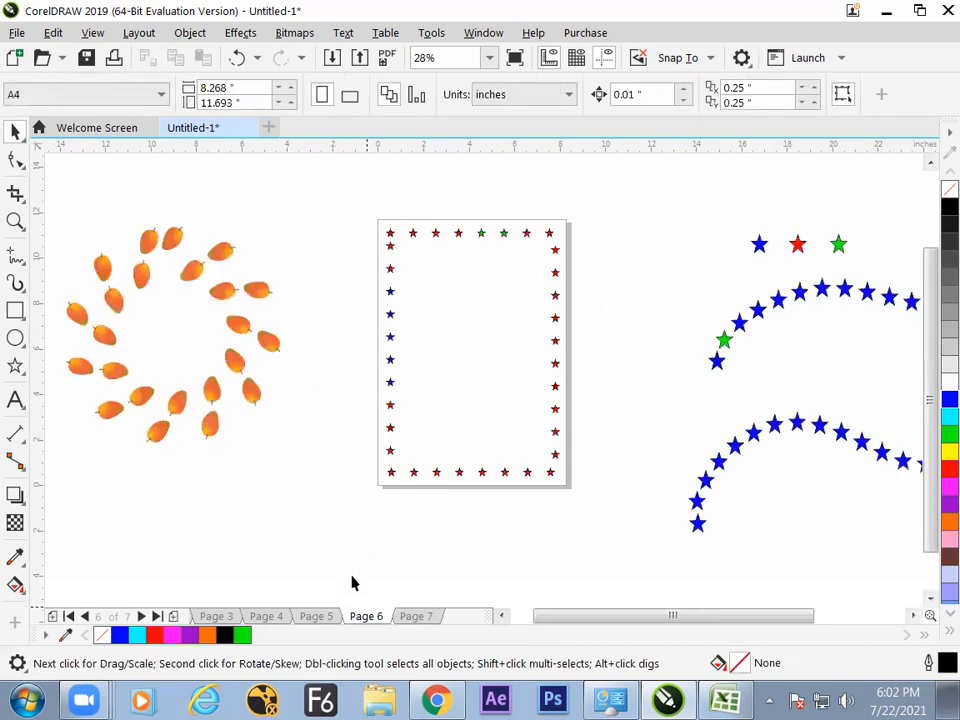
key("Page_Up")
key("Page_Up")
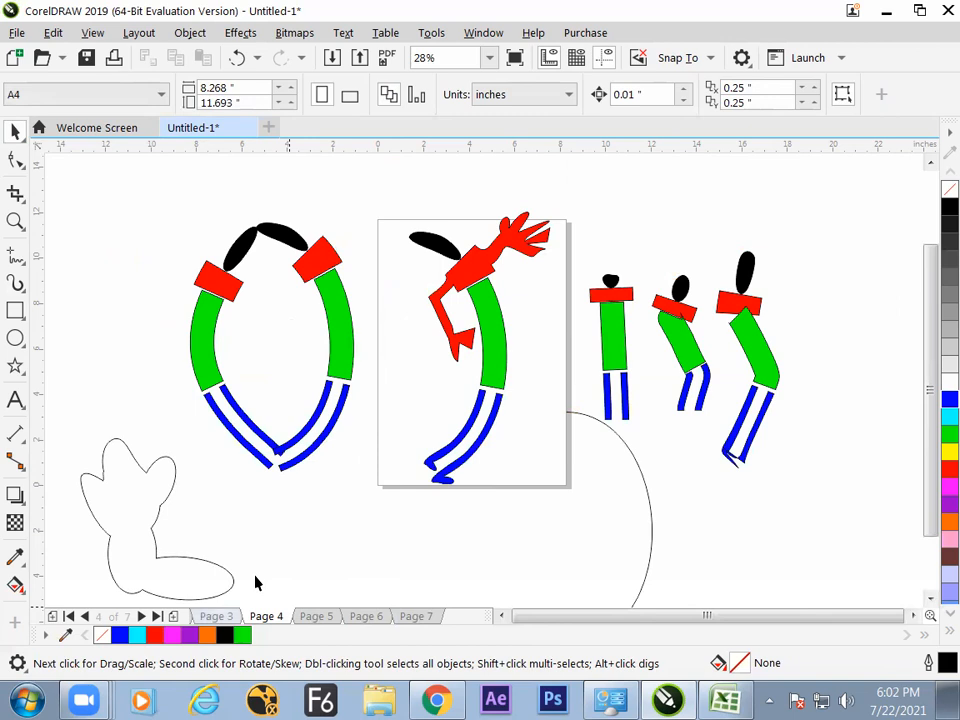
key("Page_Up")
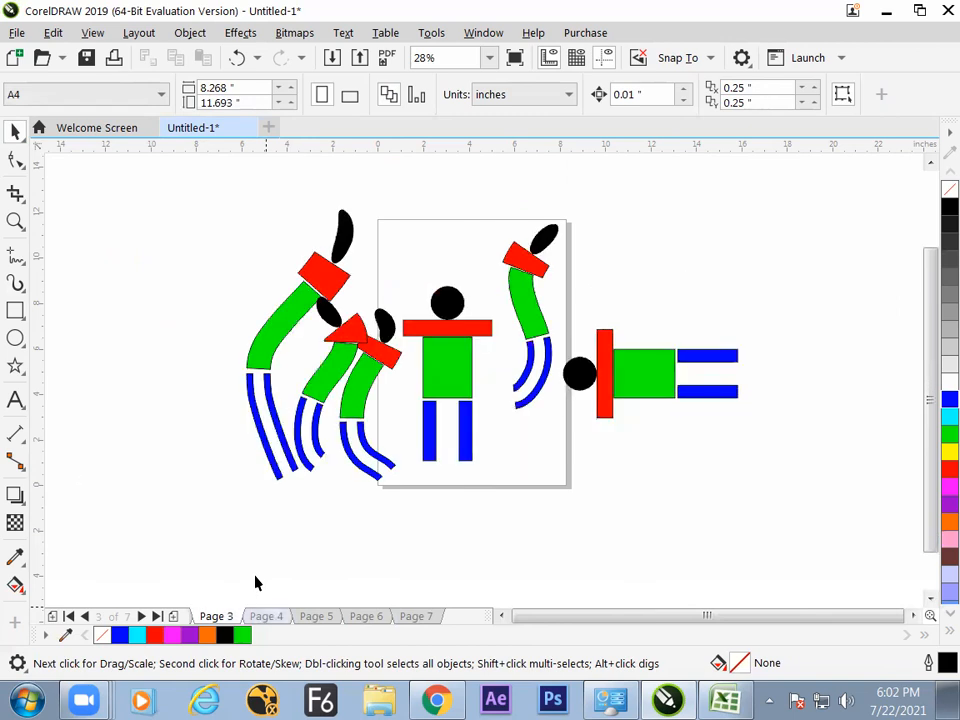
key("Page_Down")
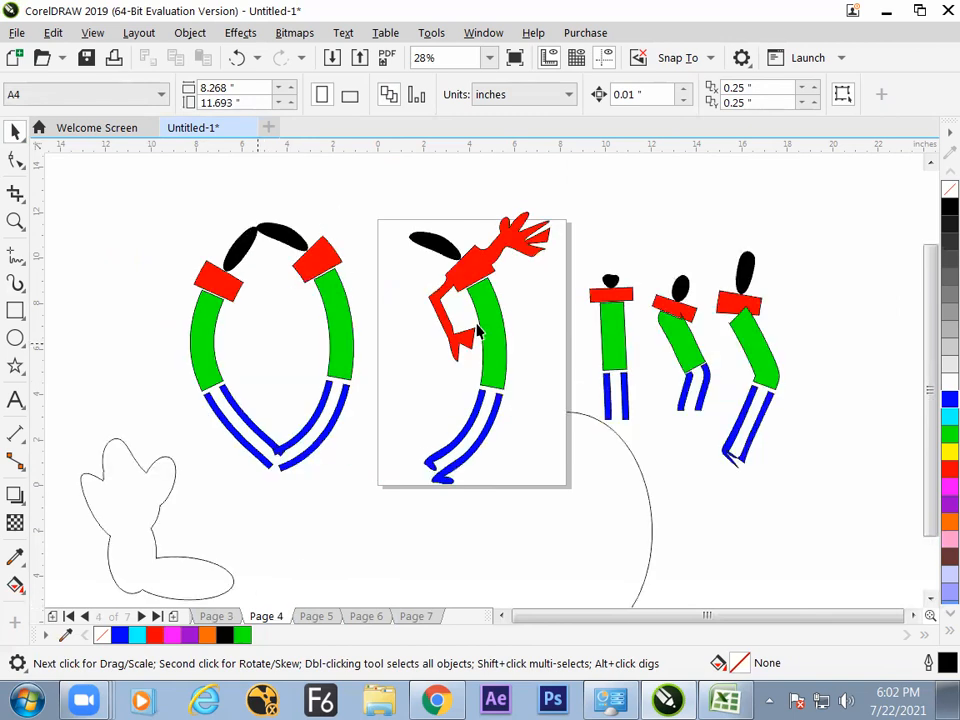
key("Page_Down")
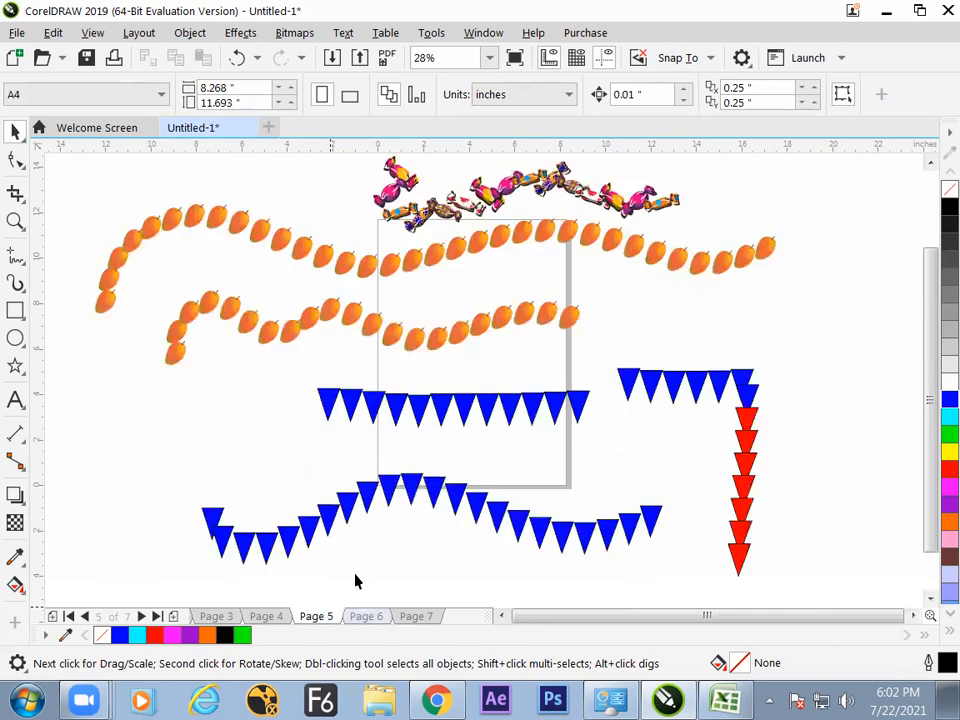
key("Page_Down")
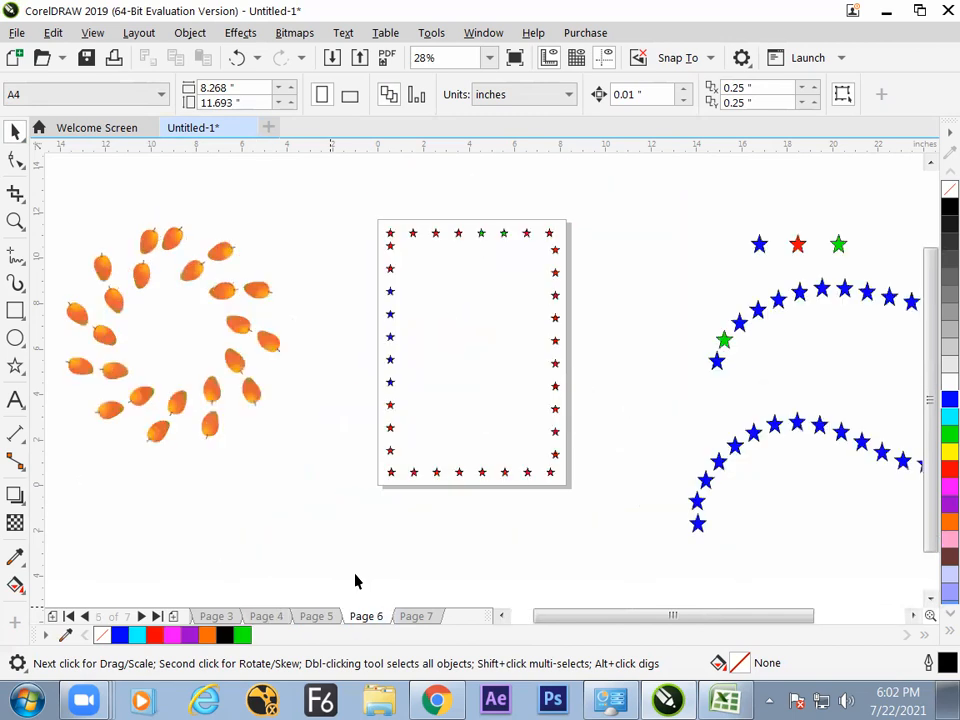
Activate the Artistic Media tool on page 6 and show its group of related drawing tools.
left_click(25, 288)
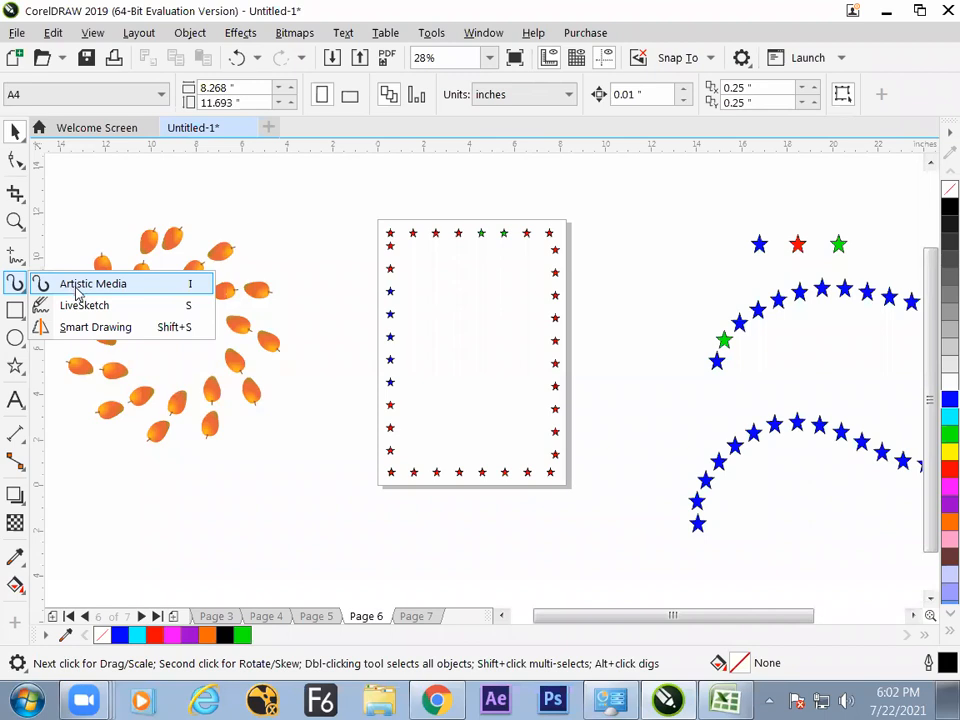
left_click(76, 286)
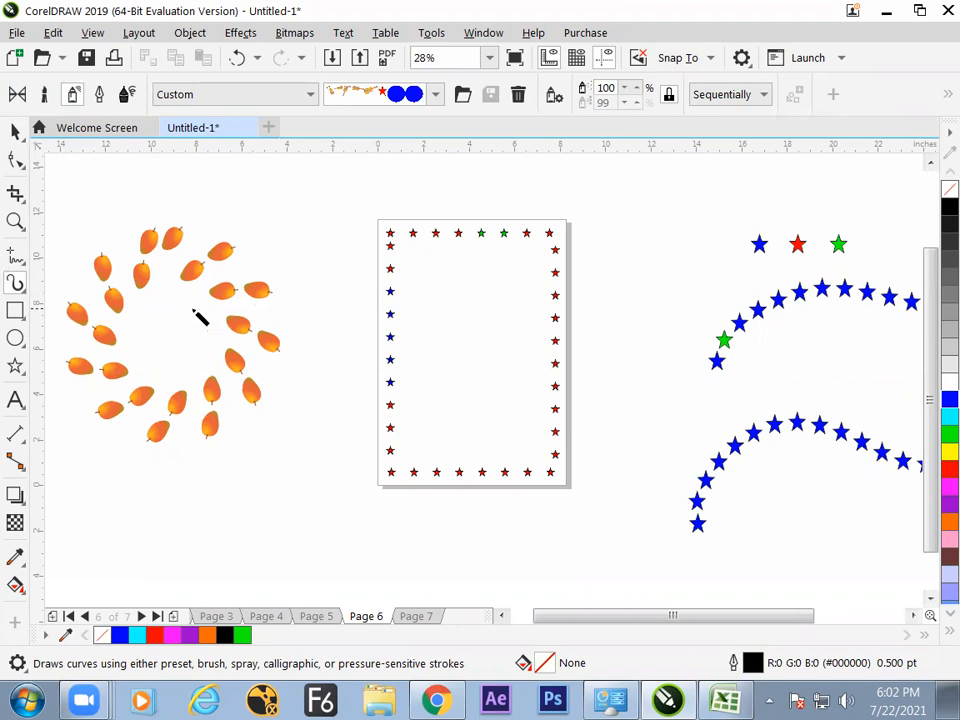
left_click(15, 283)
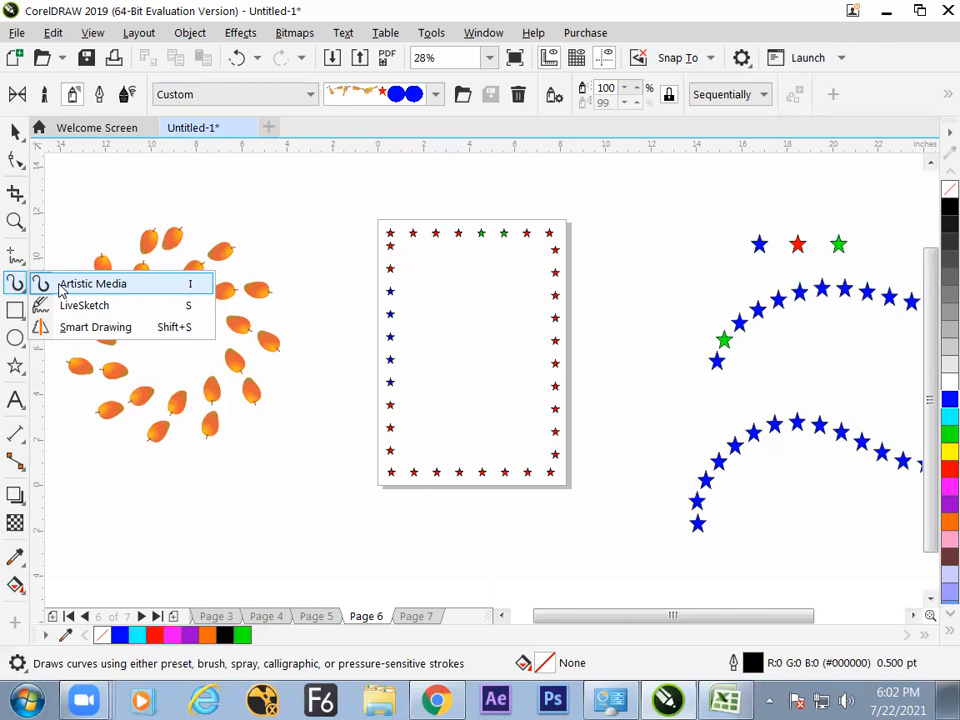
Leave the Artistic Media tool and move the ring of orange fruit sprays right, closer to the star-bordered page.
left_click(62, 287)
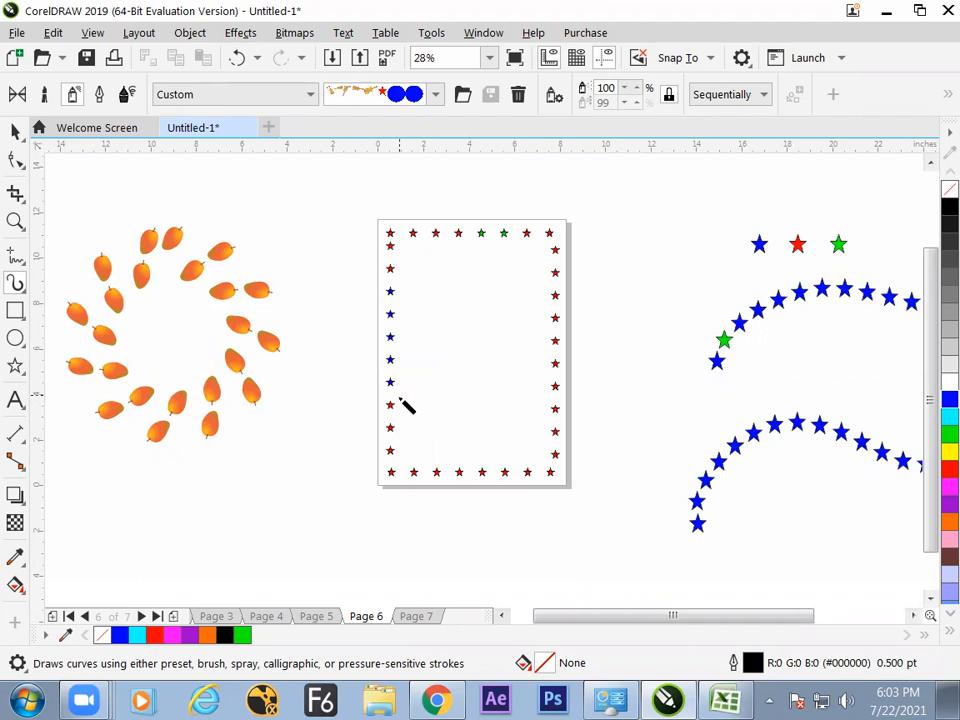
left_click(15, 131)
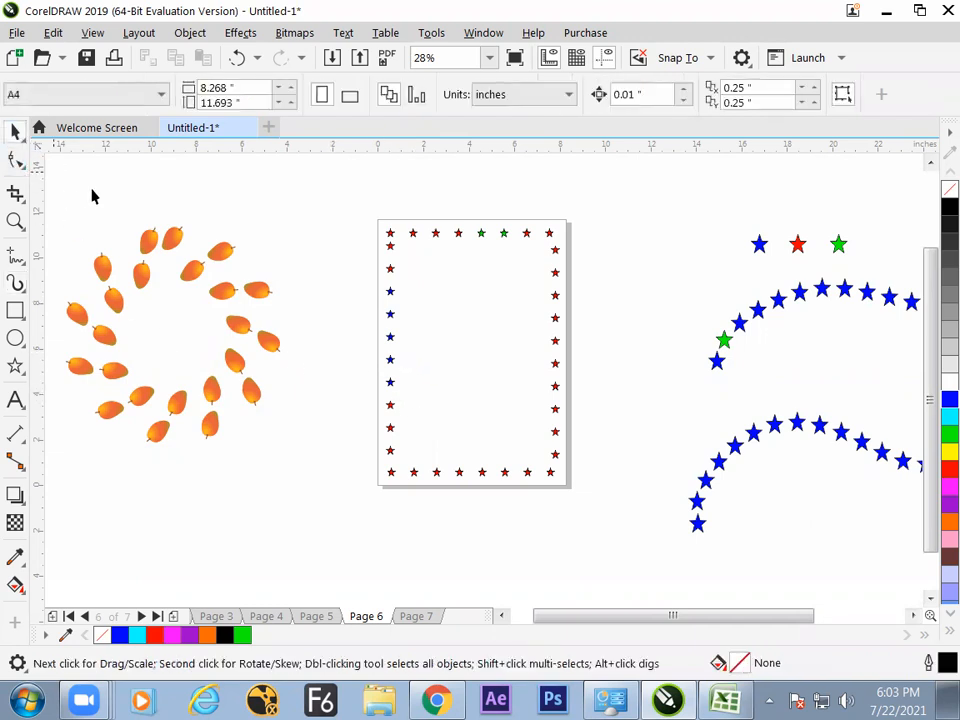
left_click_drag(253, 304, 333, 334)
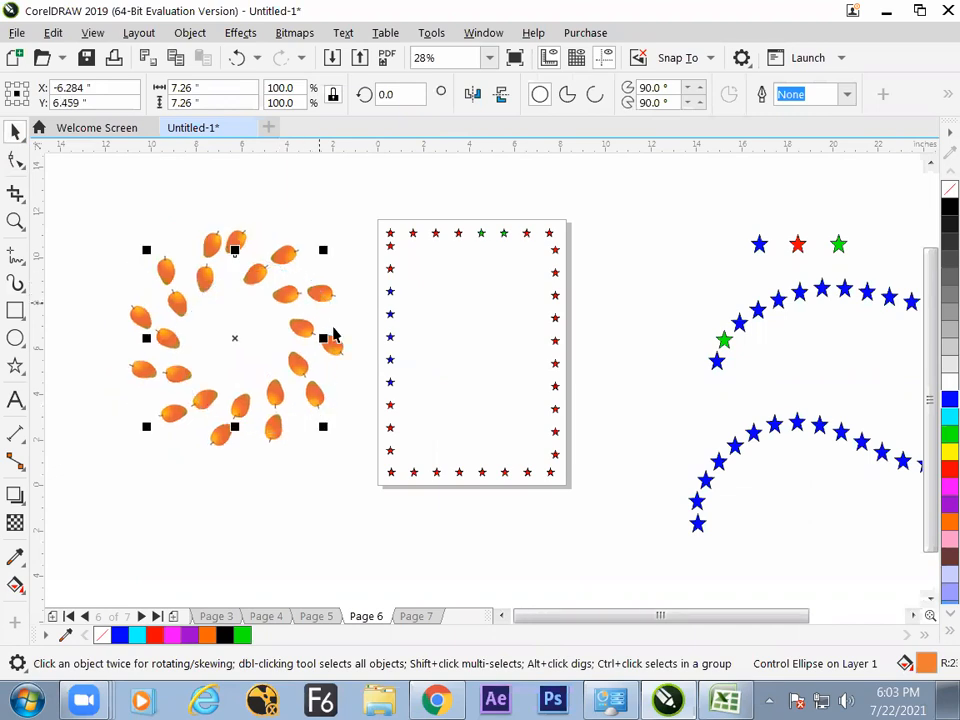
Switch to the Excel notes and review the preset, brush and spray entries with their random, sequence and direction options.
left_click(725, 700)
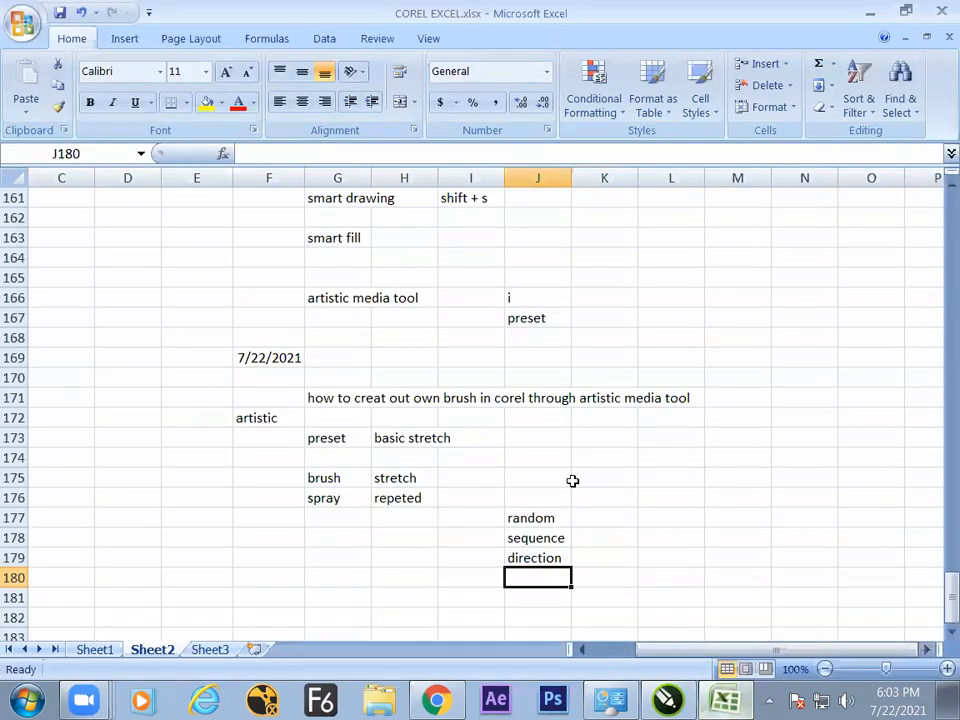
left_click(405, 480)
left_click(340, 440)
left_click(365, 500)
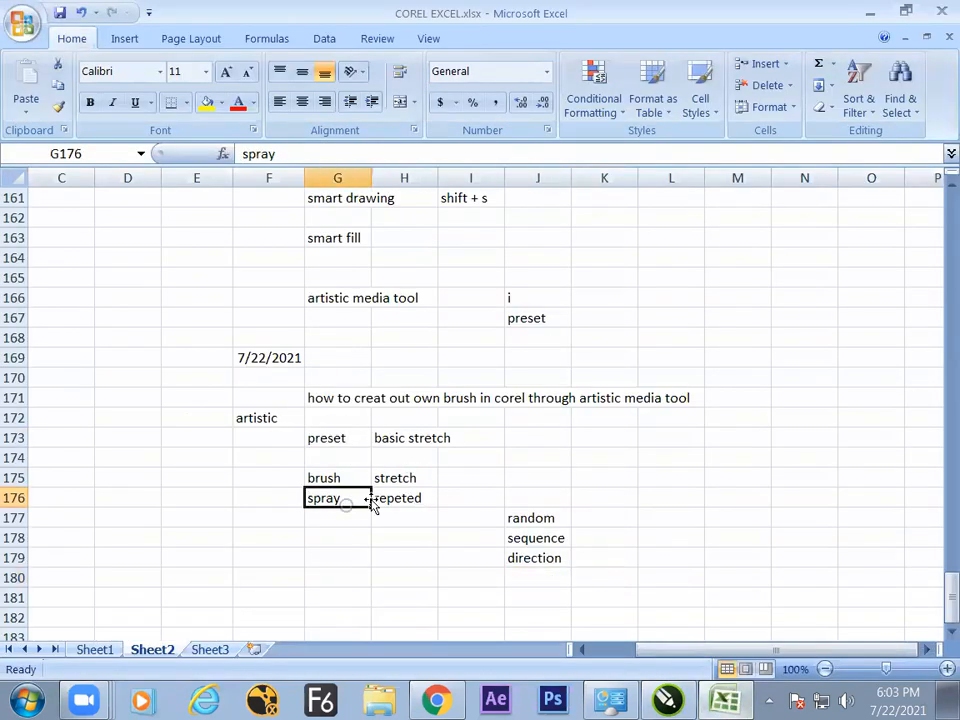
left_click(537, 437)
left_click(604, 540)
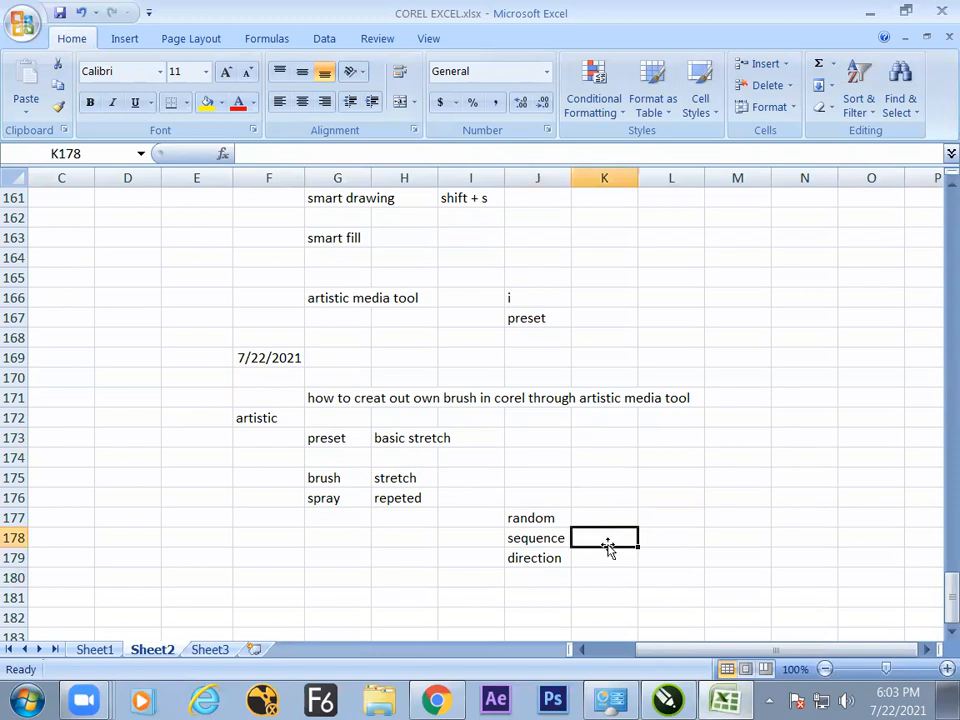
left_click(540, 520)
left_click(322, 502)
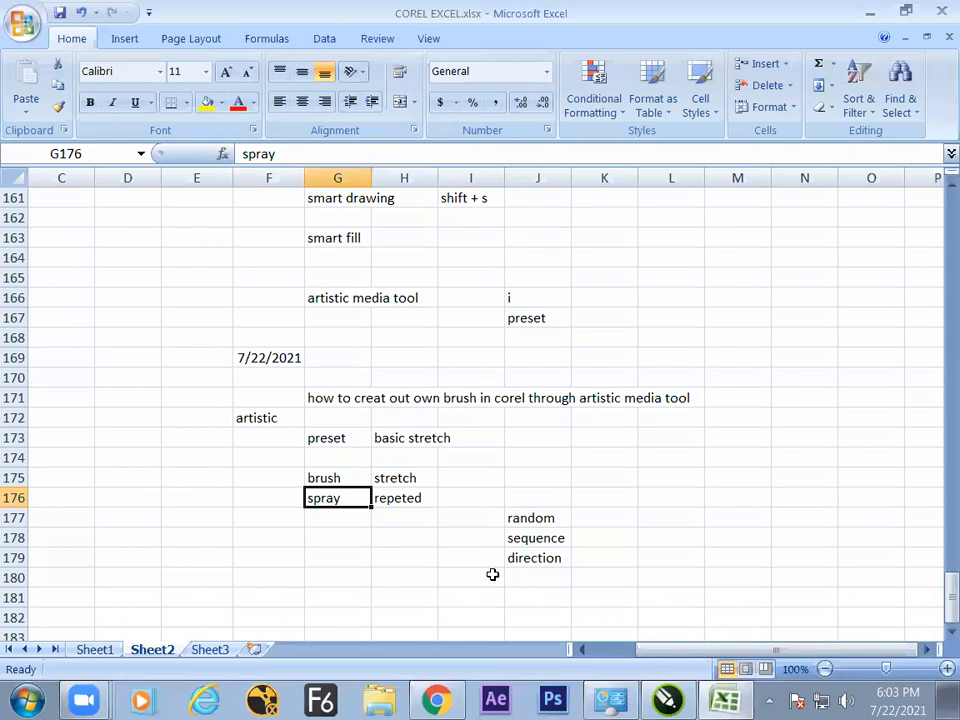
Save the JPG image to the Desktop and open an image from there in Windows Photo Viewer.
key("alt+Tab")
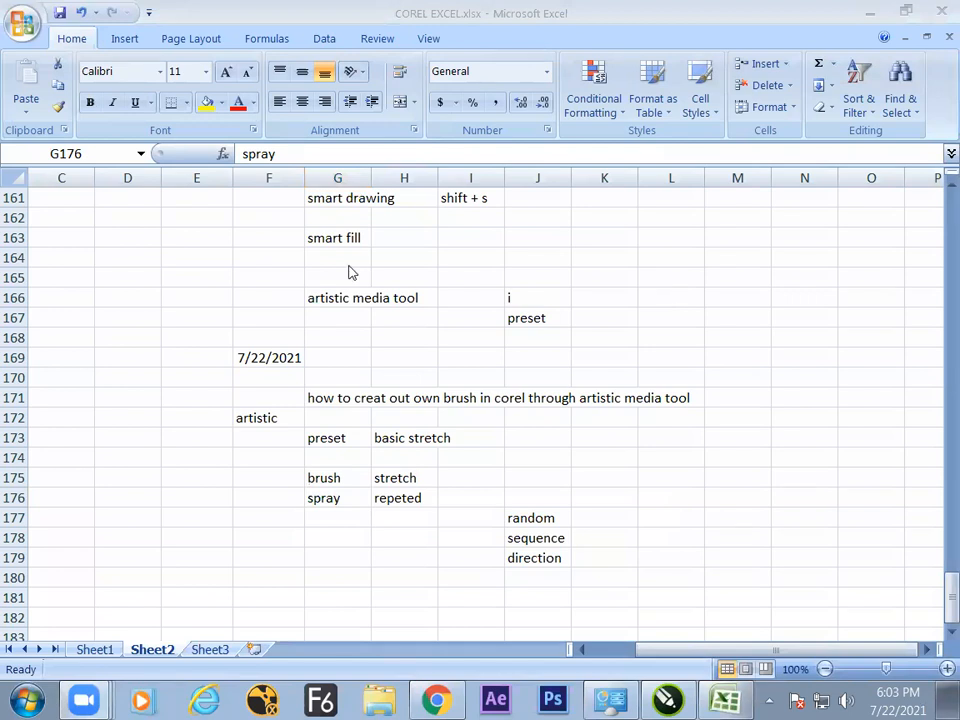
key("F12")
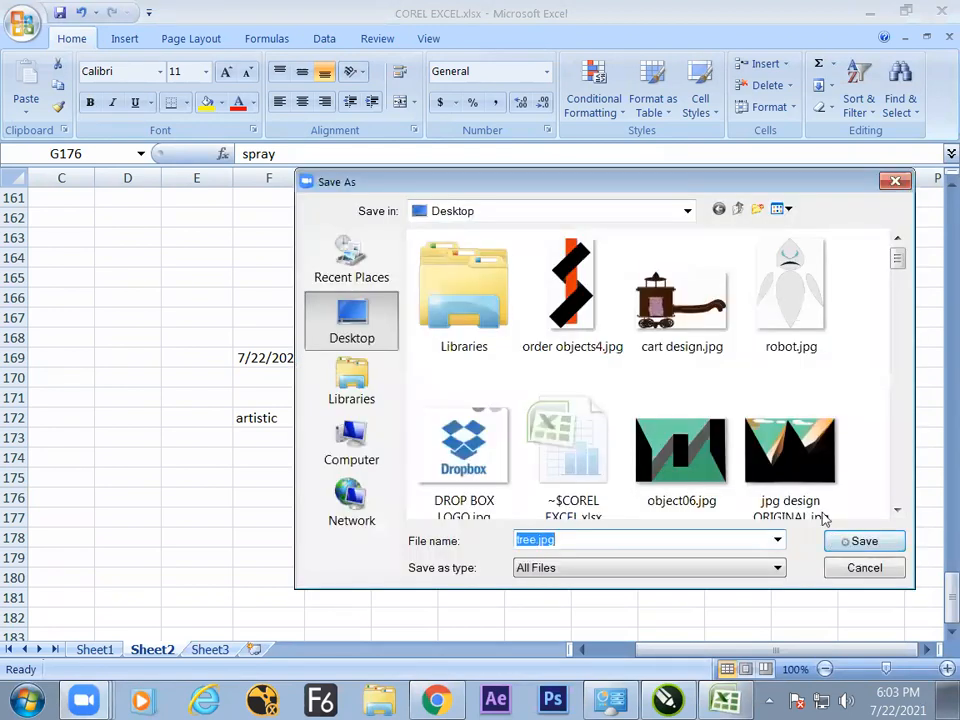
key("Escape")
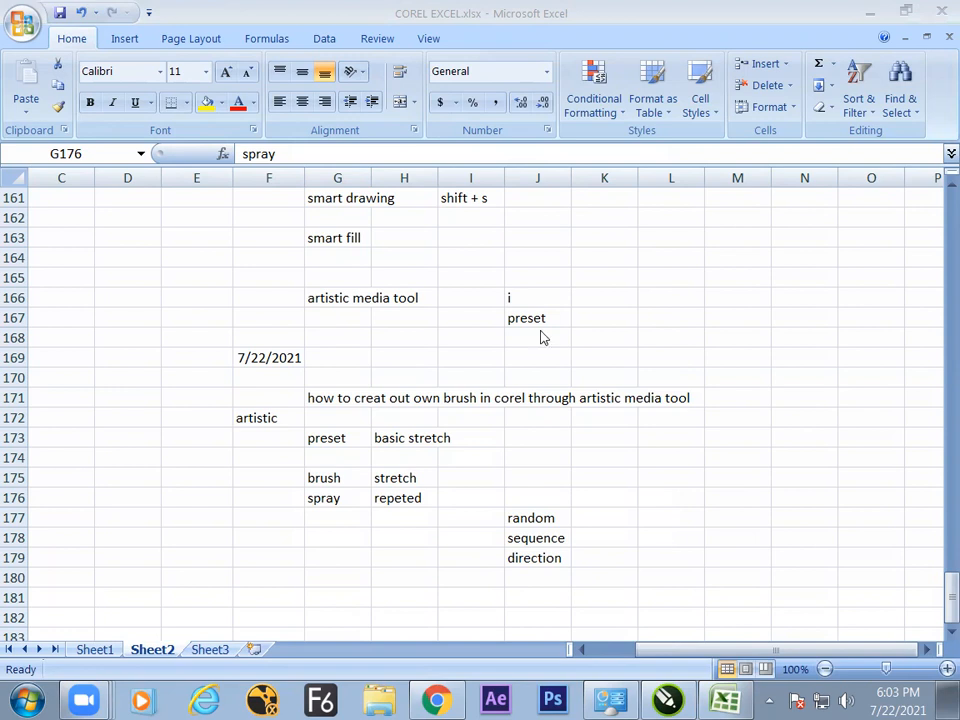
key("super+d")
double_click(830, 33)
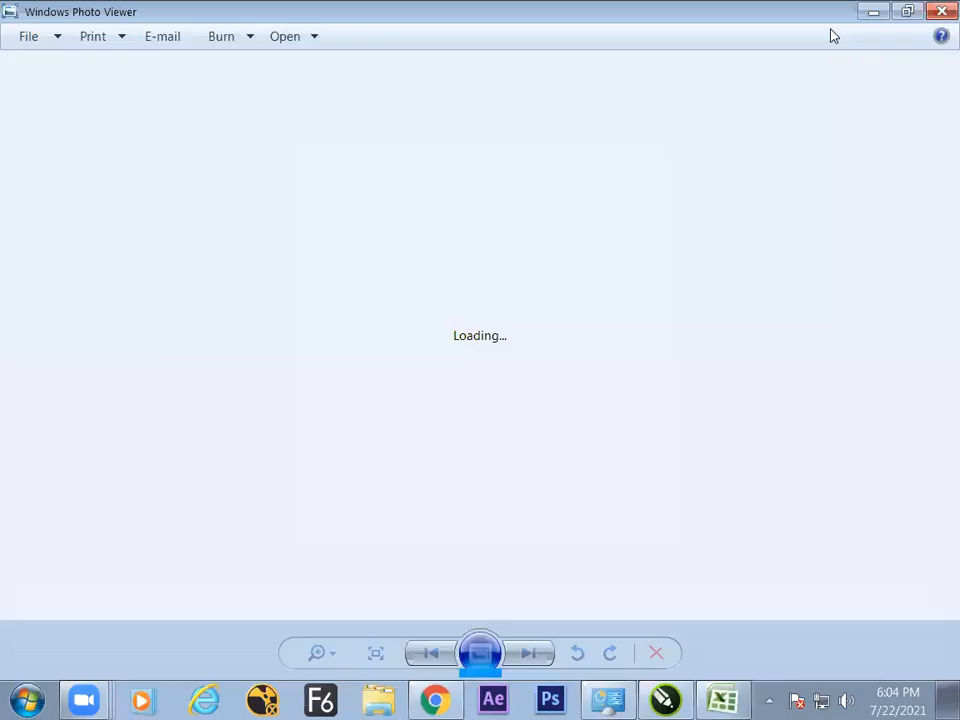